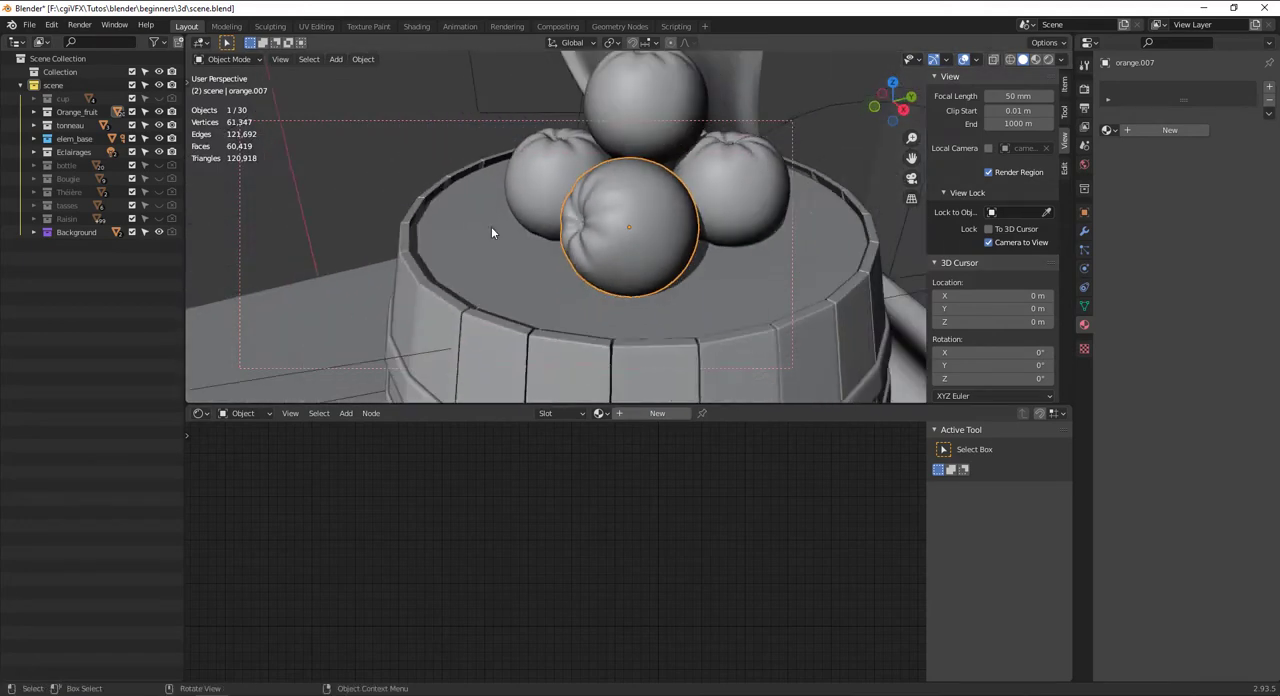
Examine the stacked oranges on the barrel from several angles and distances
scroll(514, 275, up, 3)
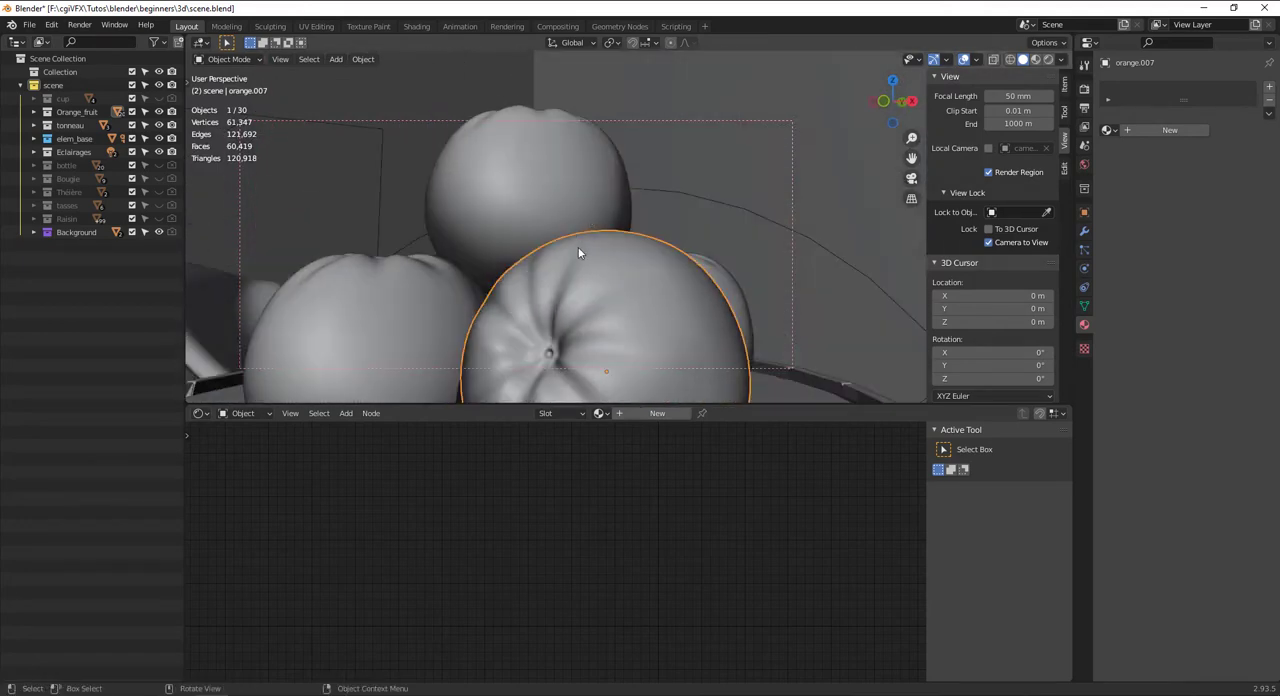
scroll(594, 190, down, 2)
mouse_move(591, 198)
alt+mouse_down()
mouse_move(553, 200)
mouse_move(598, 214)
alt+mouse_up()
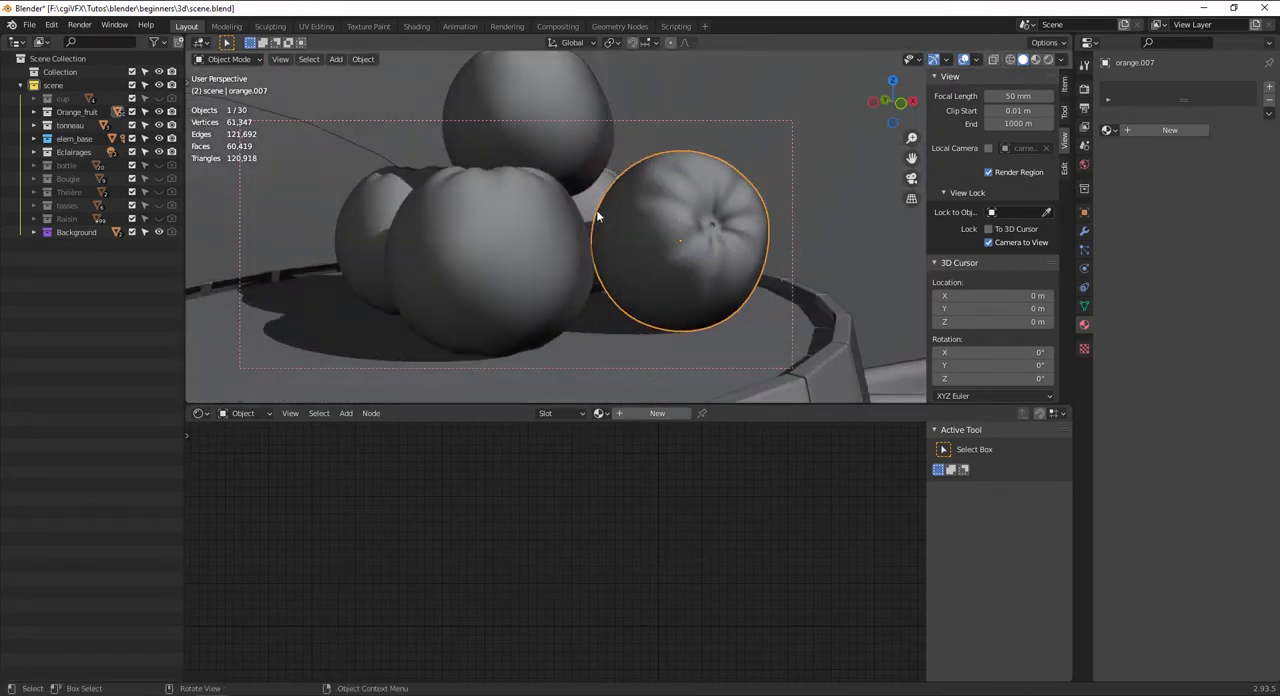
click(530, 237)
scroll(530, 237, down, 2)
middle_drag(530, 237, 538, 240)
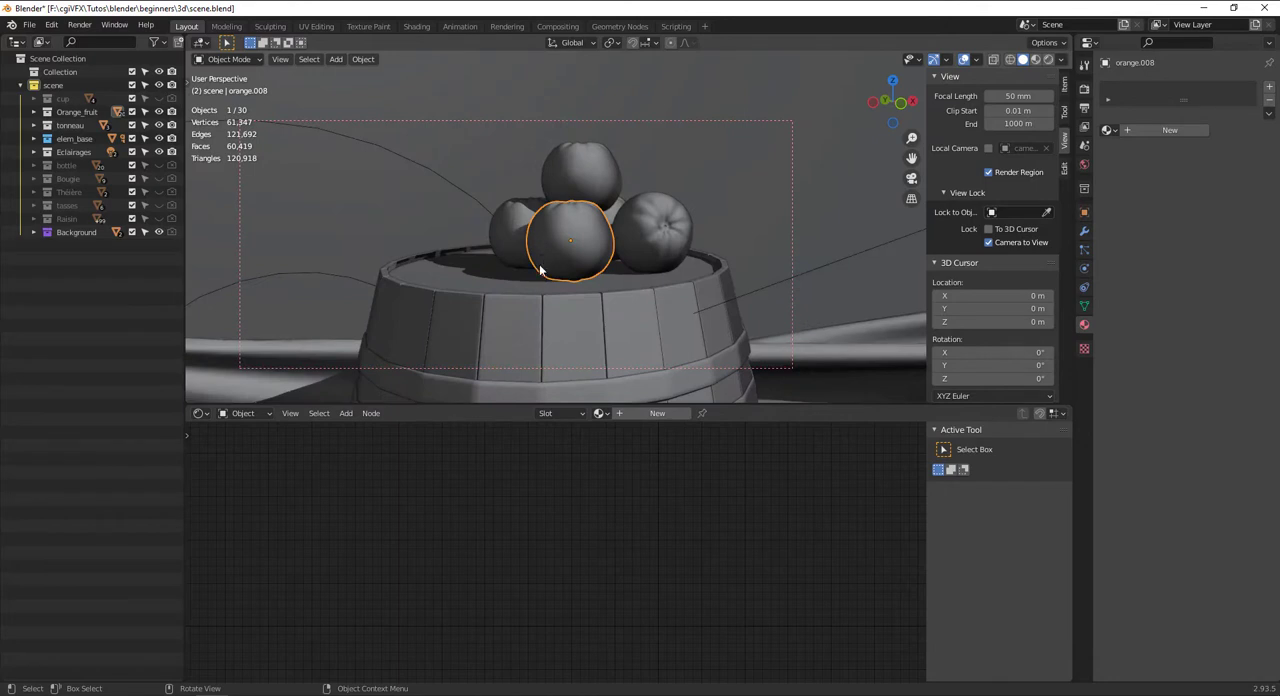
mouse_move(540, 265)
alt+mouse_down()
mouse_move(549, 286)
mouse_move(563, 275)
mouse_move(528, 303)
mouse_move(546, 256)
mouse_move(556, 274)
mouse_move(555, 262)
alt+mouse_up()
scroll(563, 275, up, 2)
scroll(546, 256, up, 2)
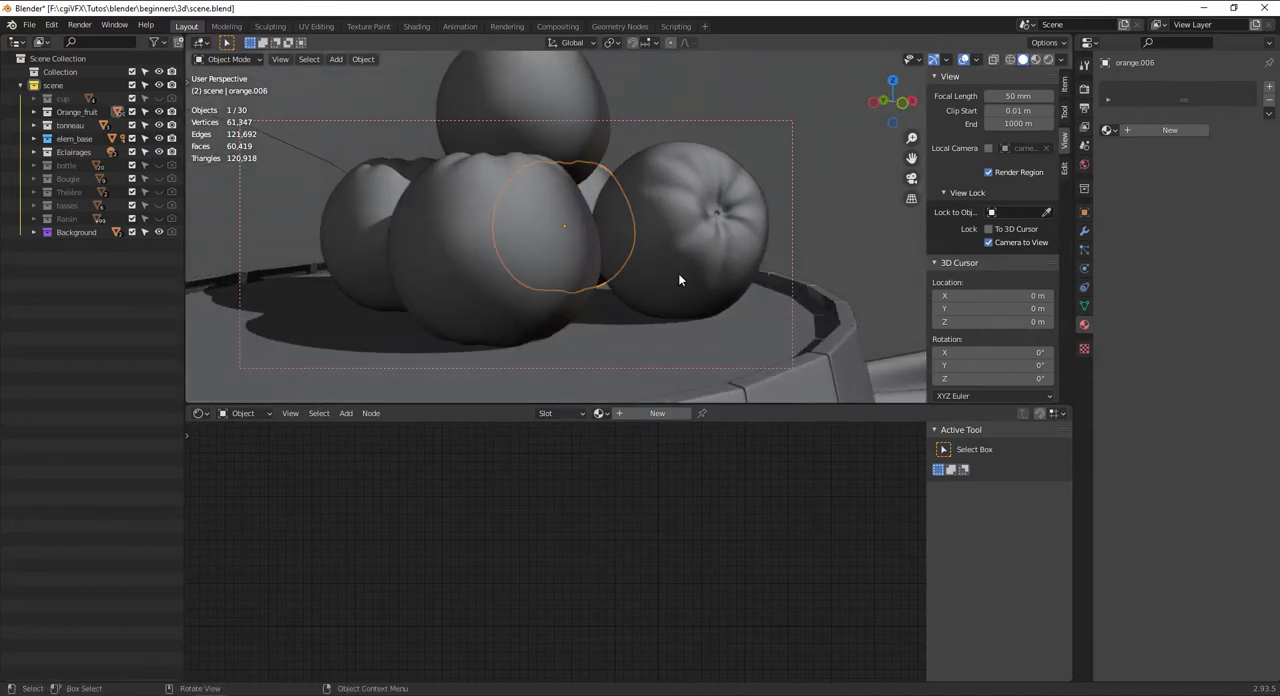
Create a new material named Orange on the front orange
click(678, 273)
click(508, 257)
click(660, 414)
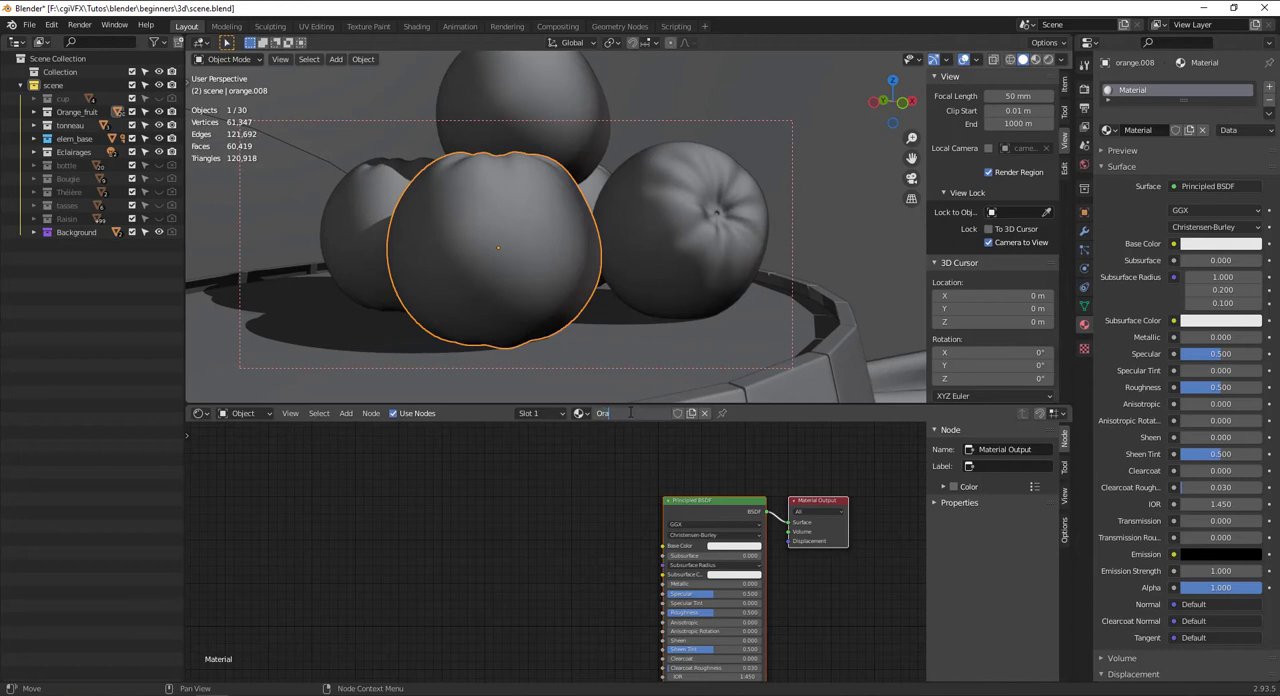
click(630, 413)
text(Orange)
key(Return)
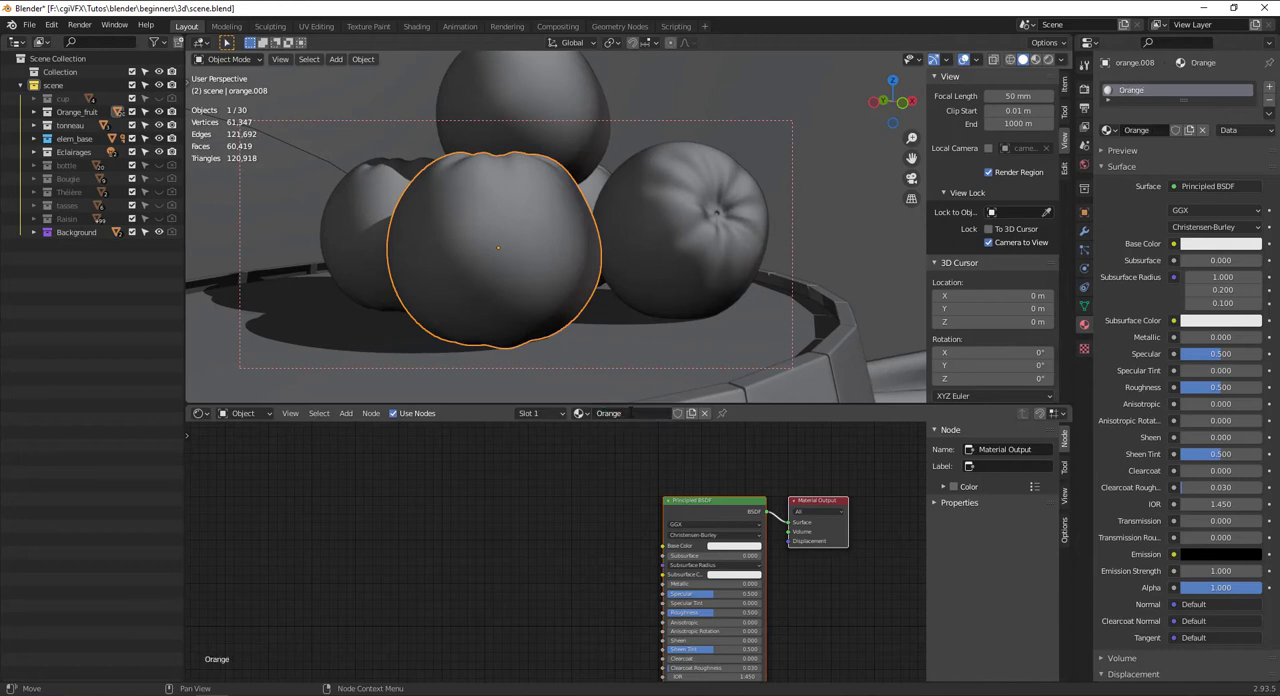
Display the 3D viewport in rendered shading
click(1048, 58)
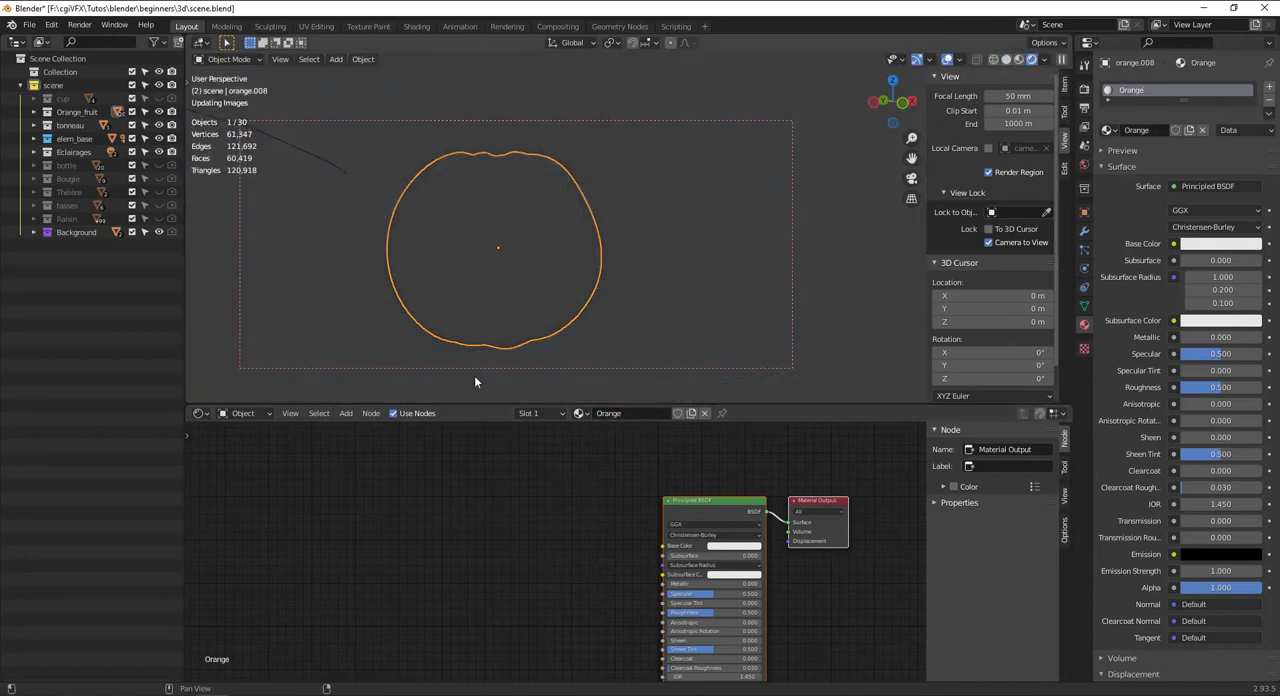
key(z)
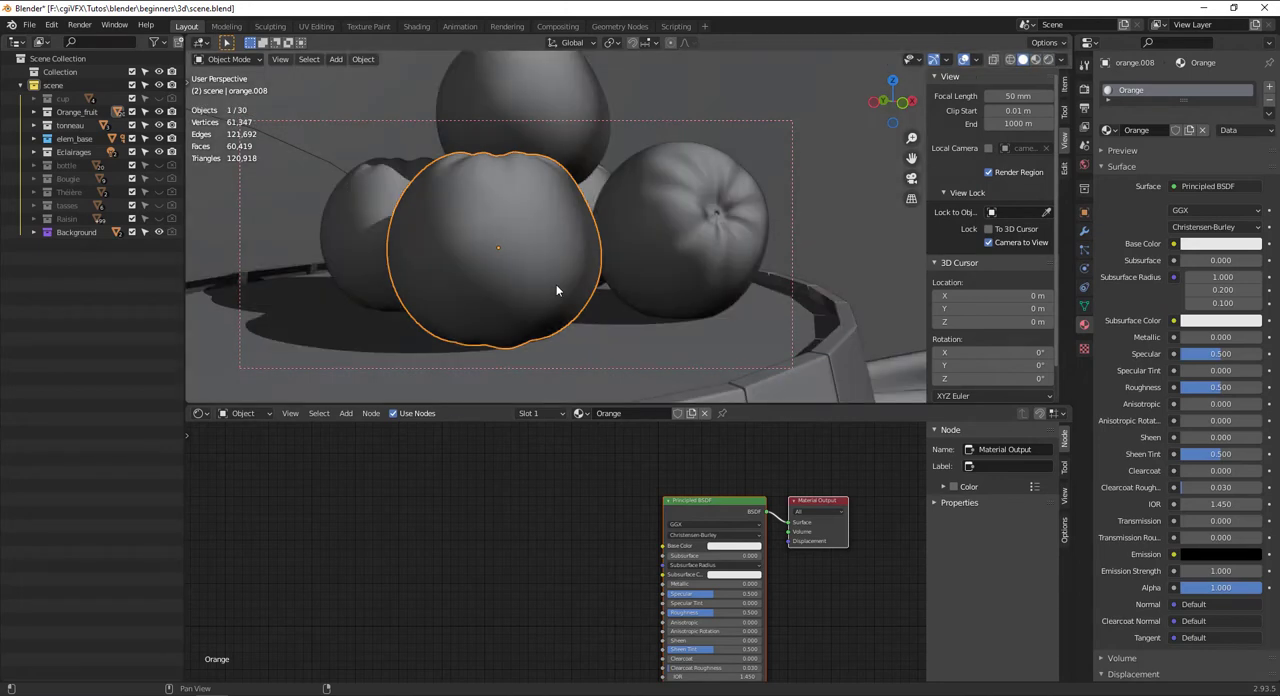
click(1048, 59)
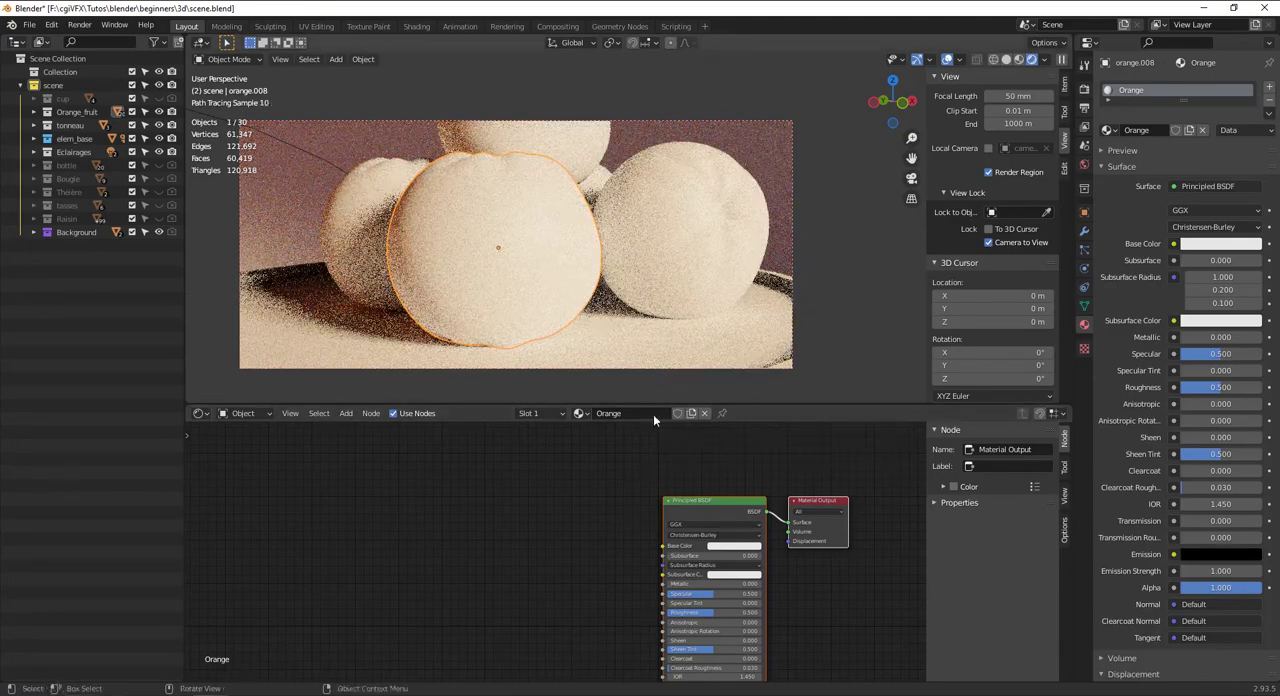
Set the Principled BSDF's base color to a saturated orange
click(728, 548)
drag(733, 469, 727, 480)
middle_drag(585, 233, 617, 212)
Add a ColorRamp node ahead of the Principled BSDF and place a duplicate of it below
middle_drag(556, 520, 564, 477)
click(565, 480)
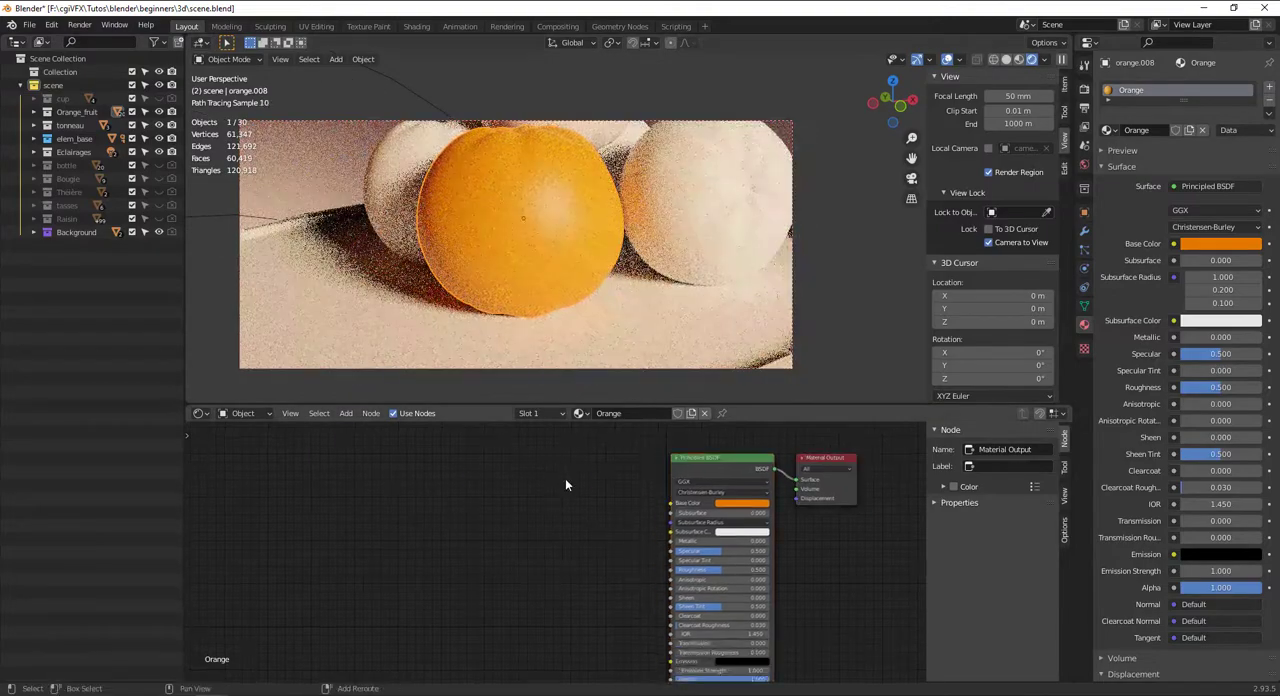
key(shift+a)
click(565, 480)
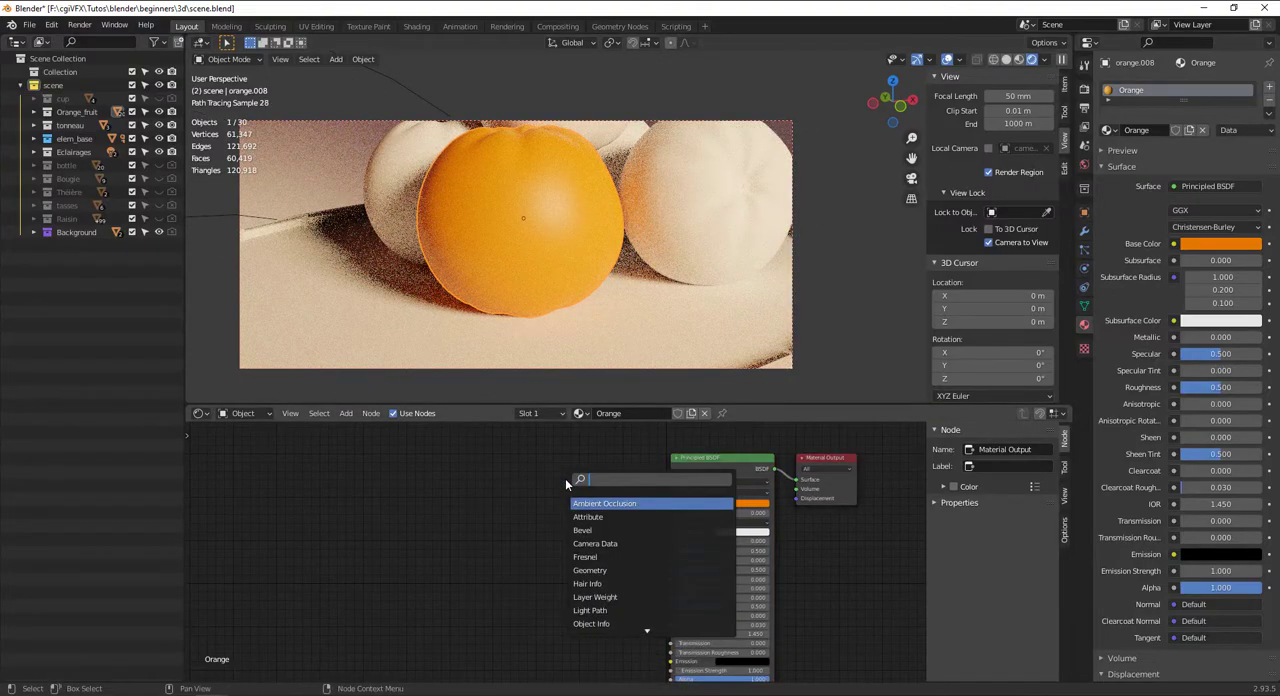
text(color ramp)
key(Return)
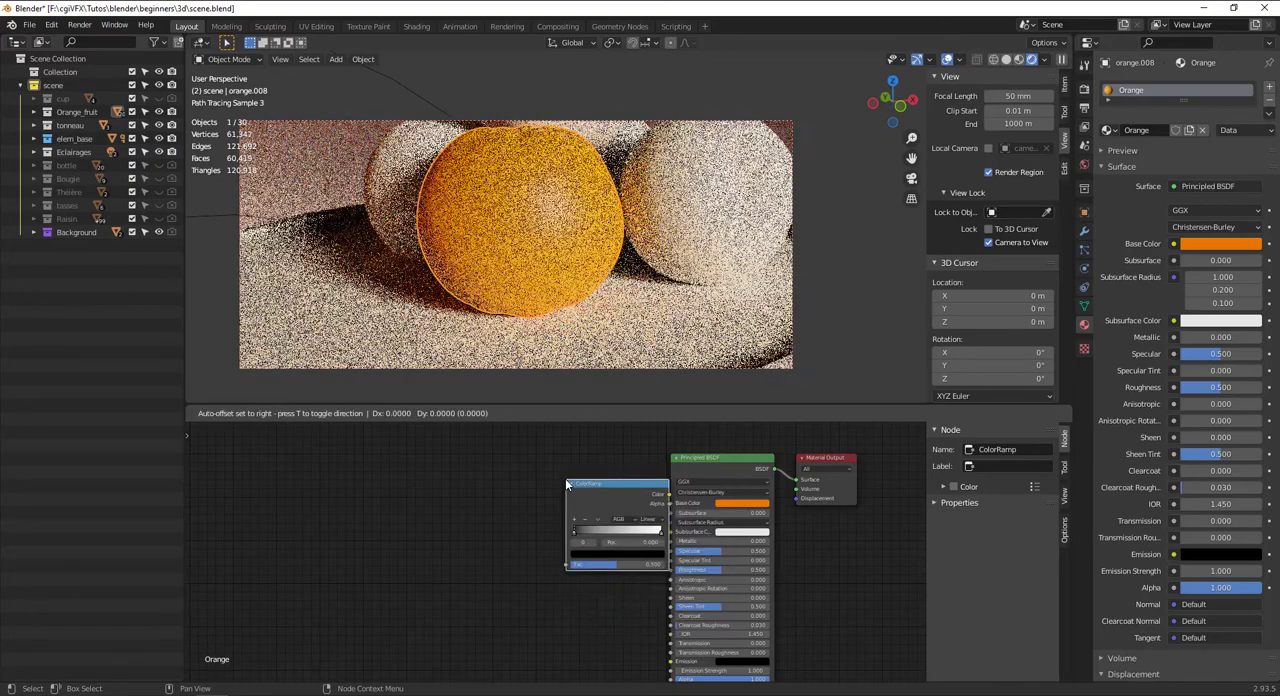
click(466, 455)
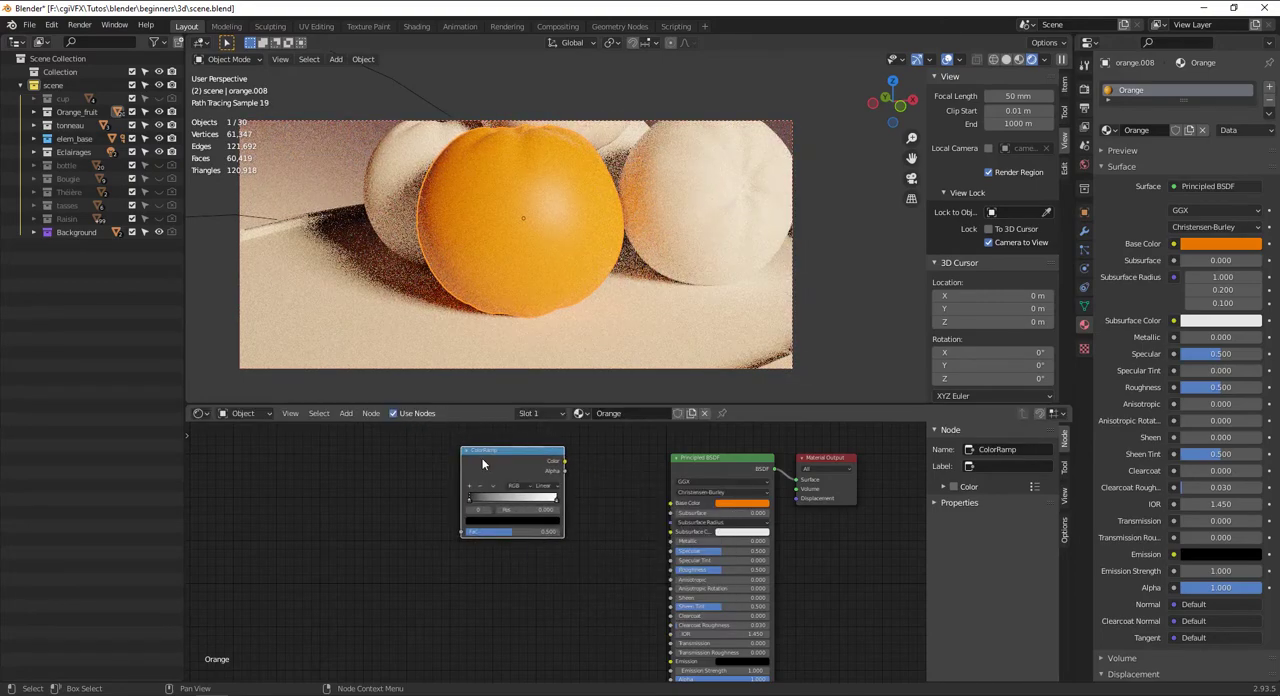
key(shift+d)
click(485, 580)
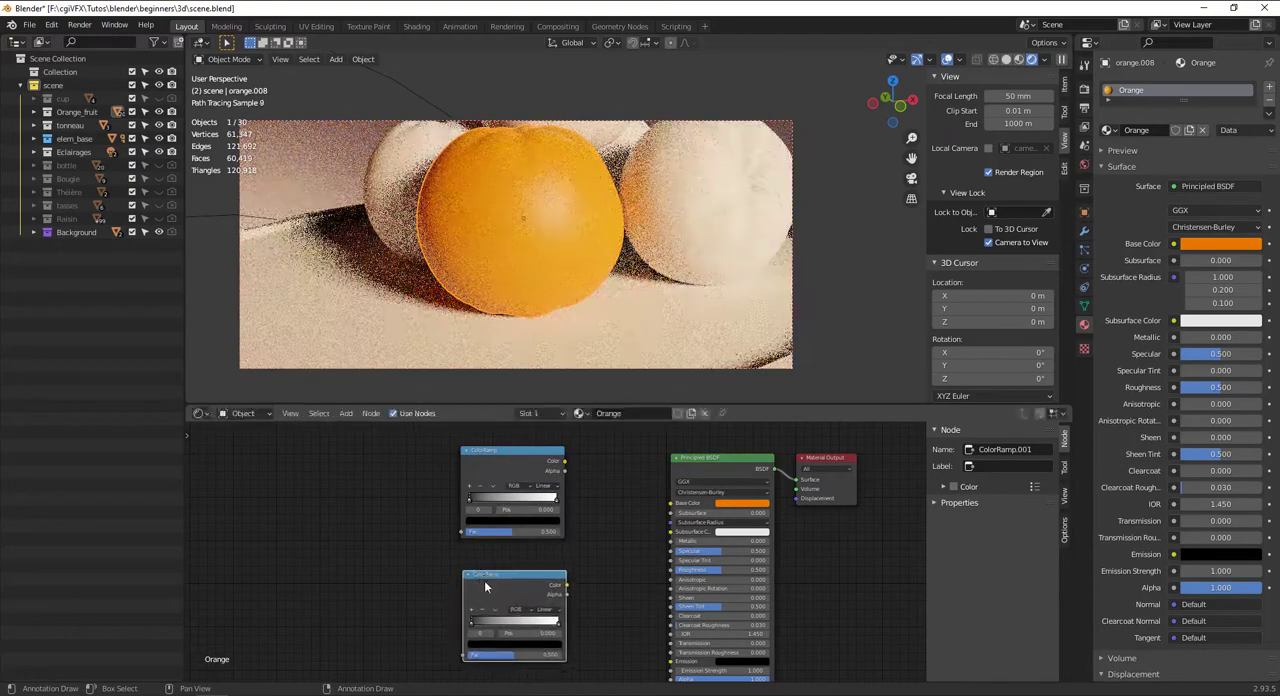
Add a Displacement node between the Principled BSDF and the Material Output, below their connection
middle_drag(472, 496, 411, 514)
drag(765, 476, 862, 470)
key(shift+a)
click(744, 447)
text(displ)
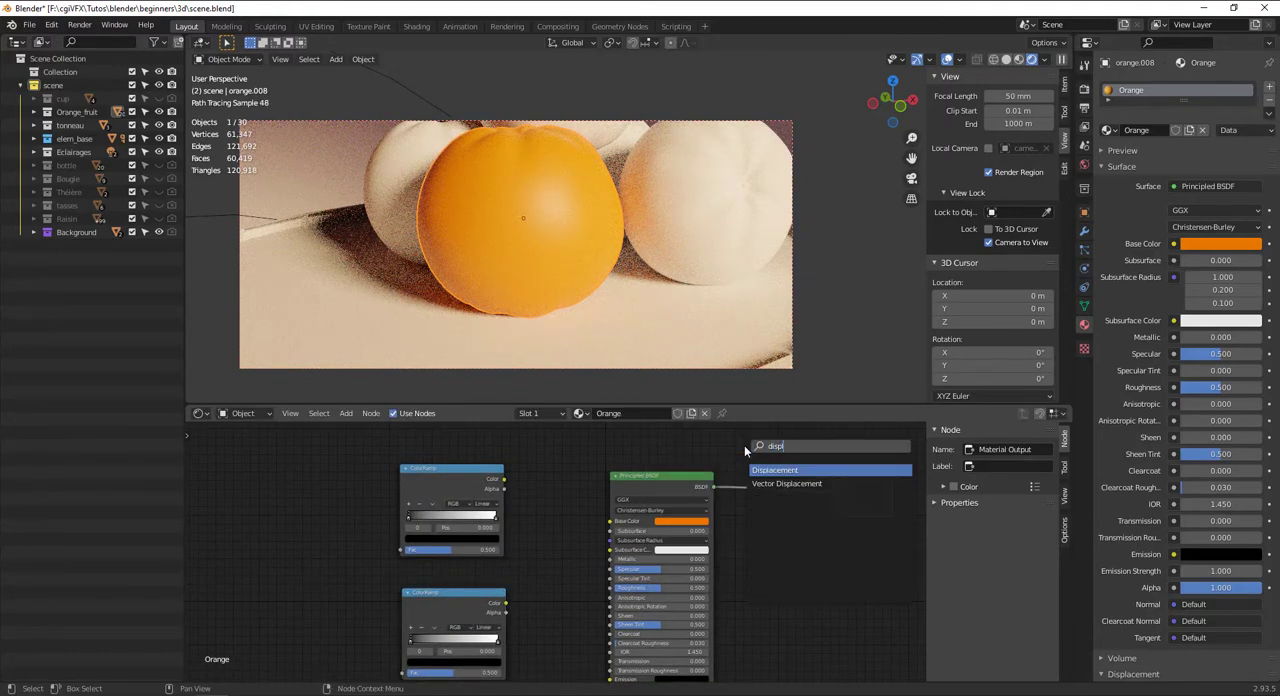
key(Return)
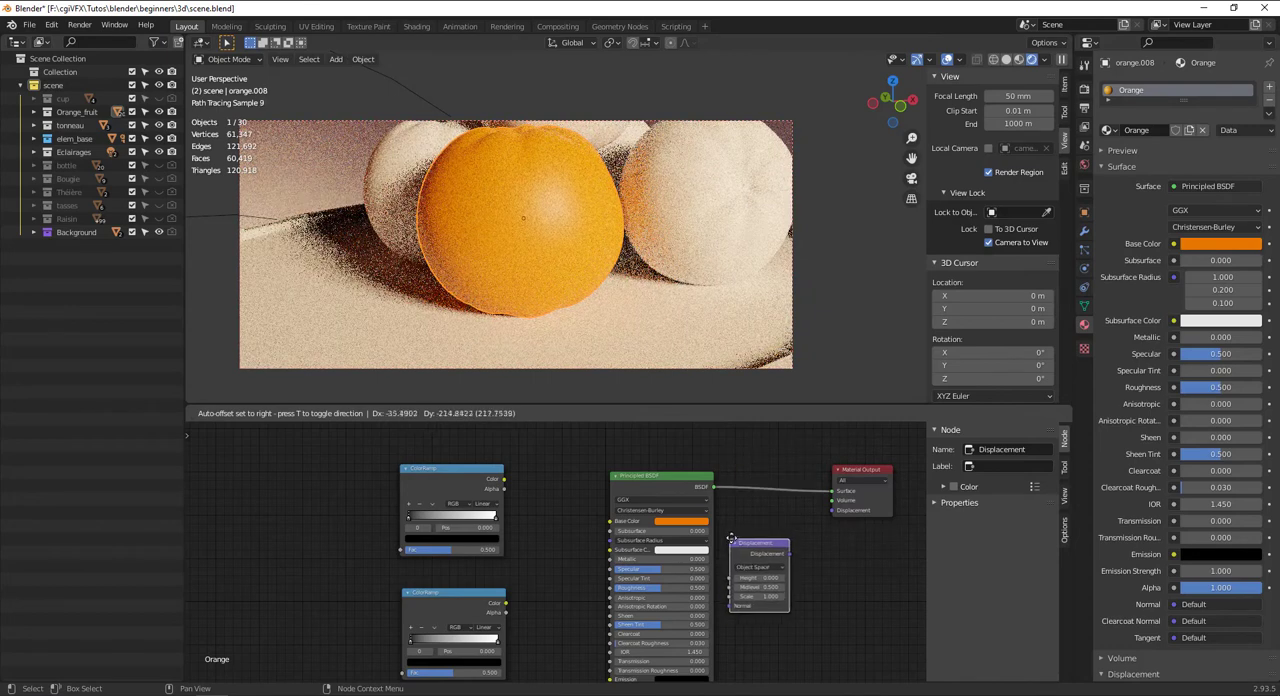
click(736, 540)
Add a Noise Texture node ahead of the two ColorRamps, level with the lower one
middle_drag(401, 490, 482, 495)
key(shift+a)
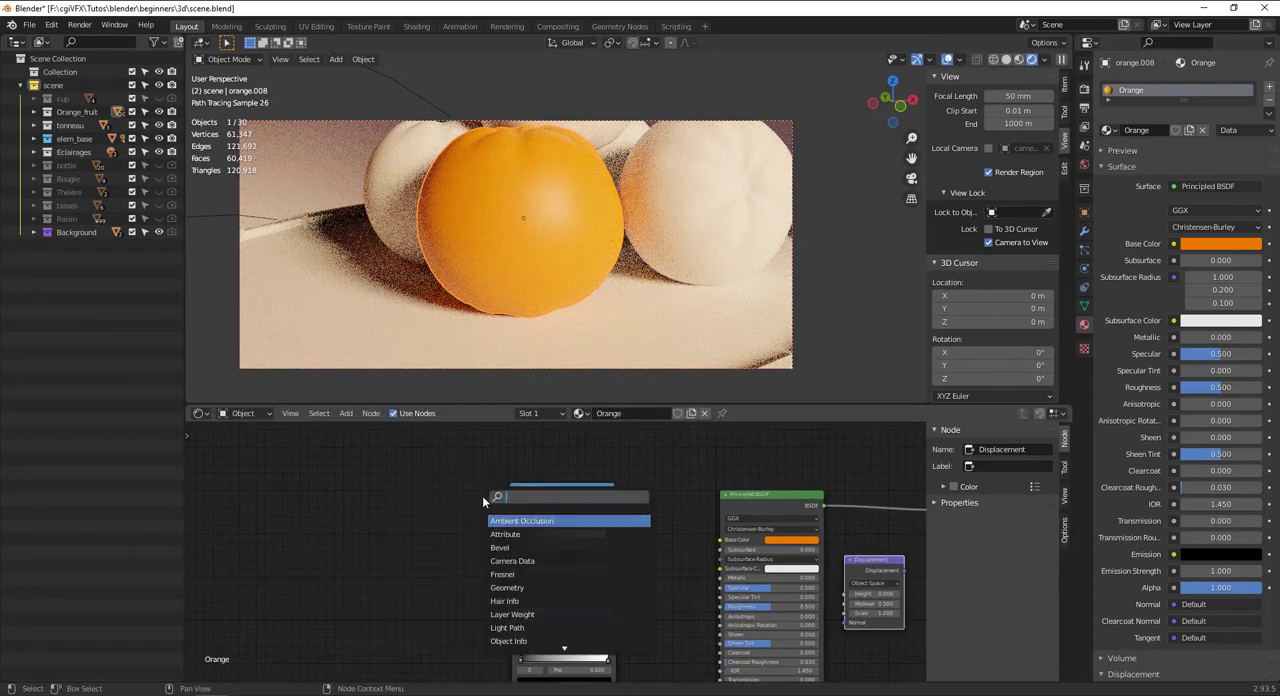
text(noise)
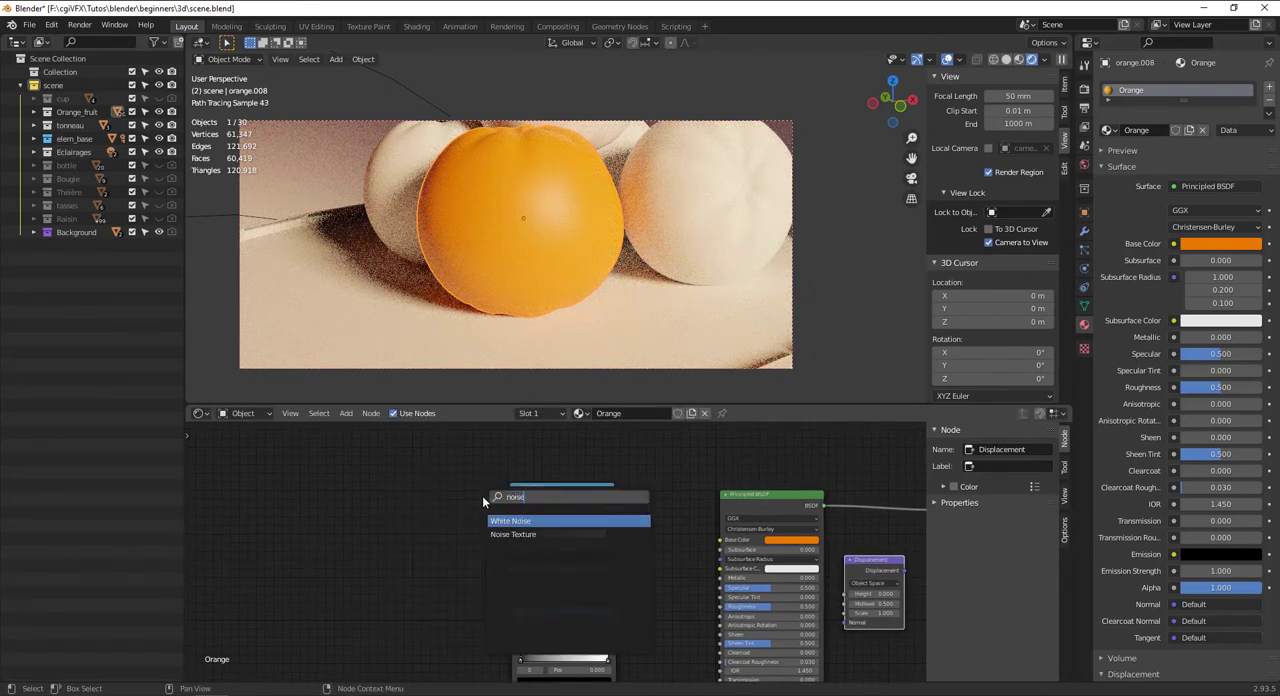
key(Down)
key(Return)
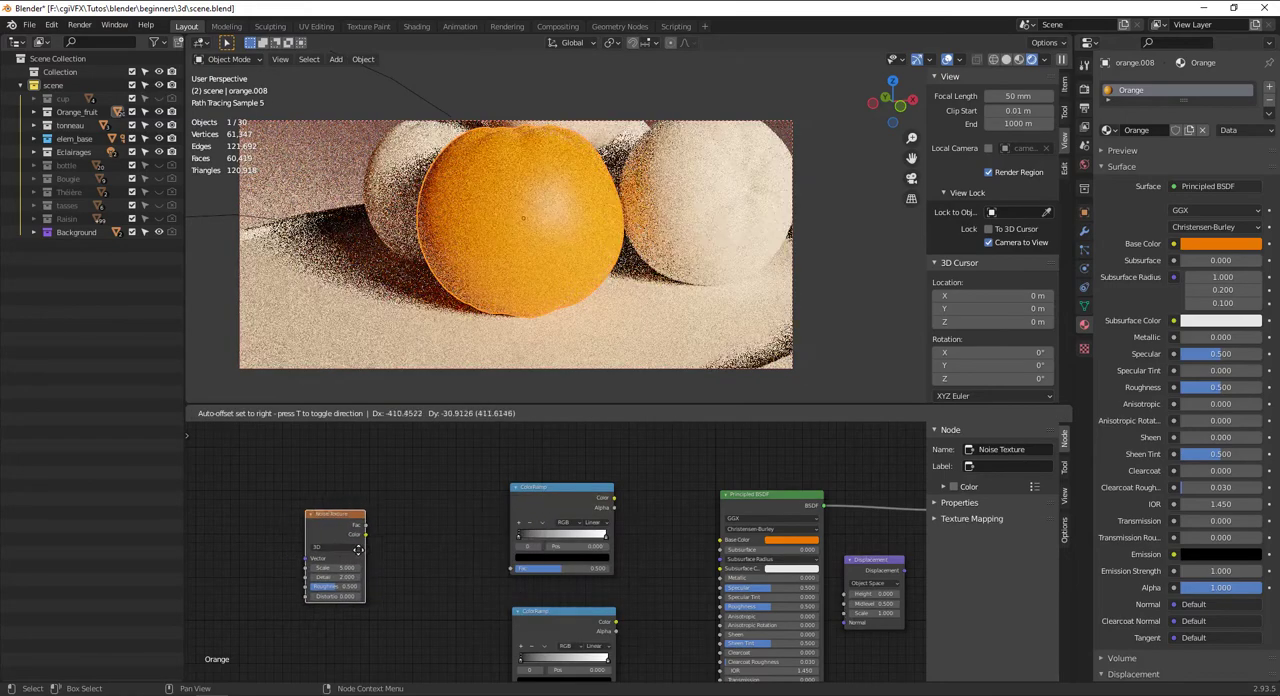
click(401, 551)
scroll(684, 502, up, 2)
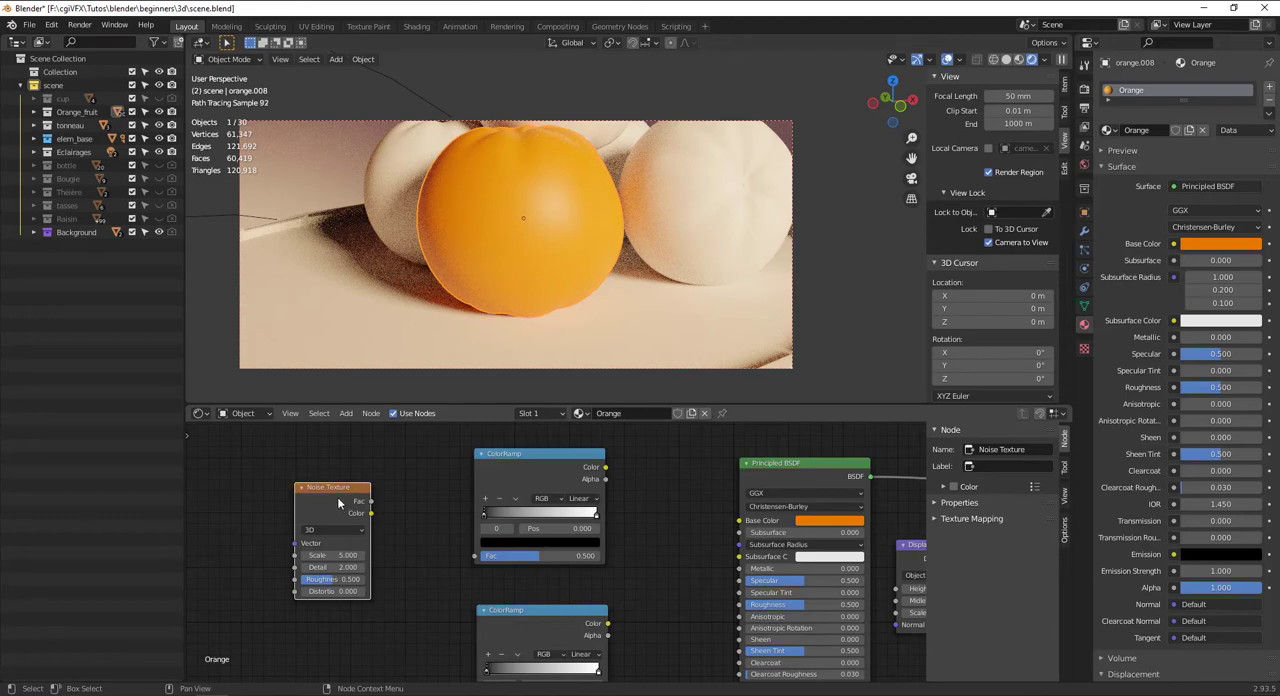
drag(337, 497, 327, 621)
Add a Voronoi Texture node directly above the Noise Texture
key(shift+a)
click(354, 476)
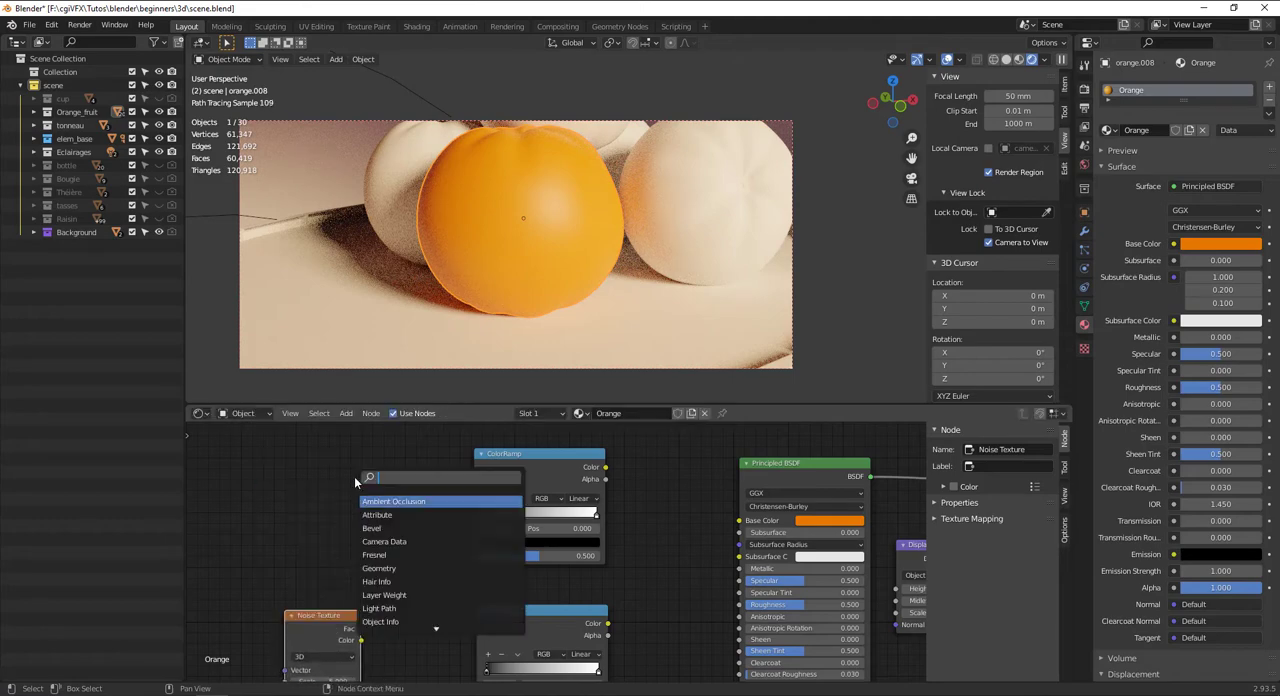
text(voro)
key(Return)
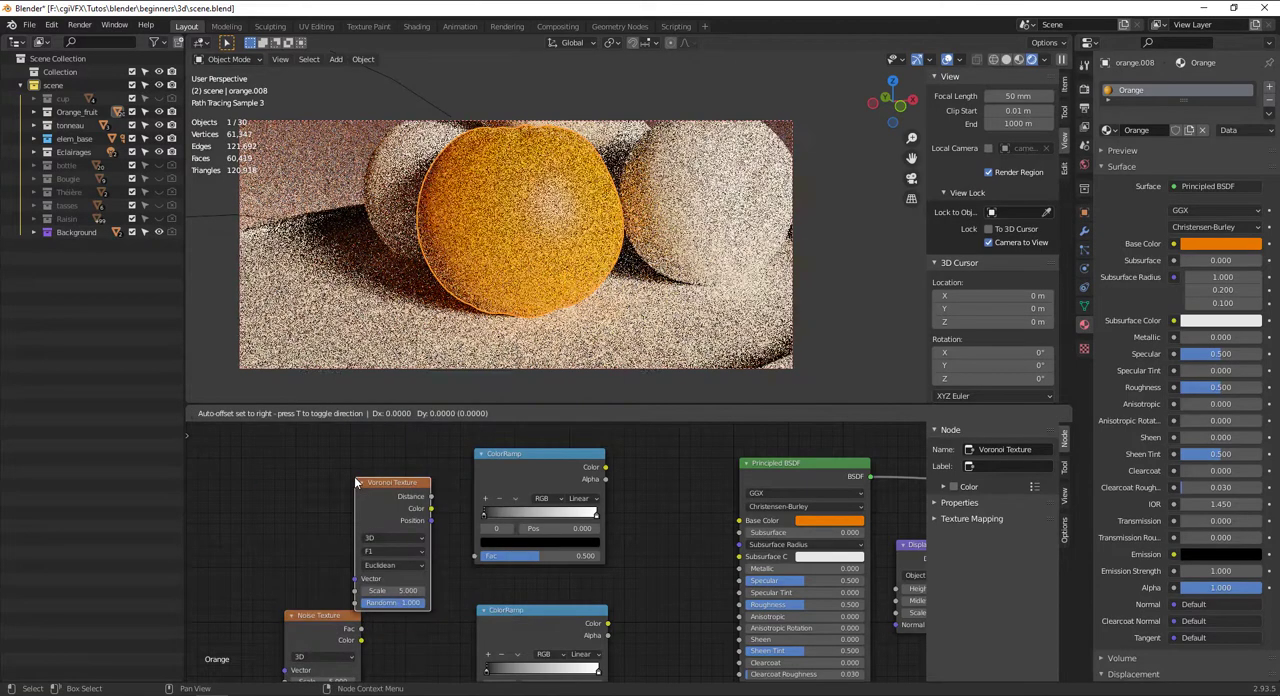
click(310, 462)
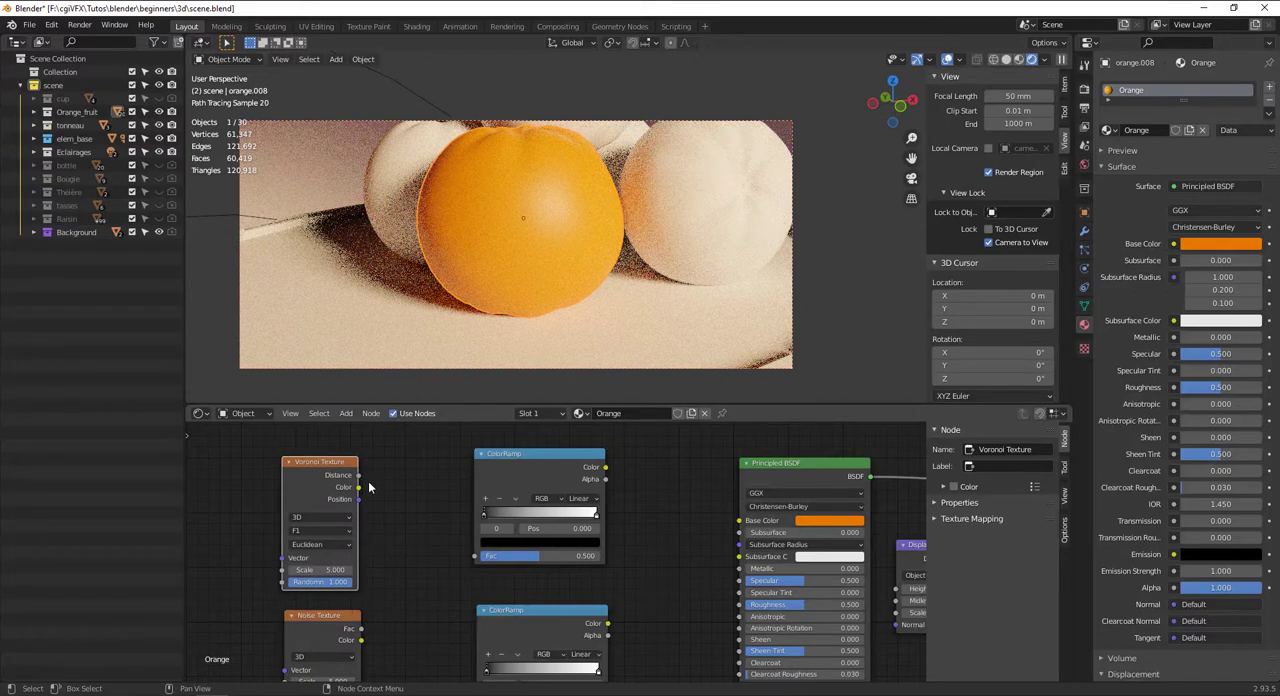
Connect the Voronoi Texture's Distance output to the Fac inputs of both ColorRamps
drag(358, 475, 474, 557)
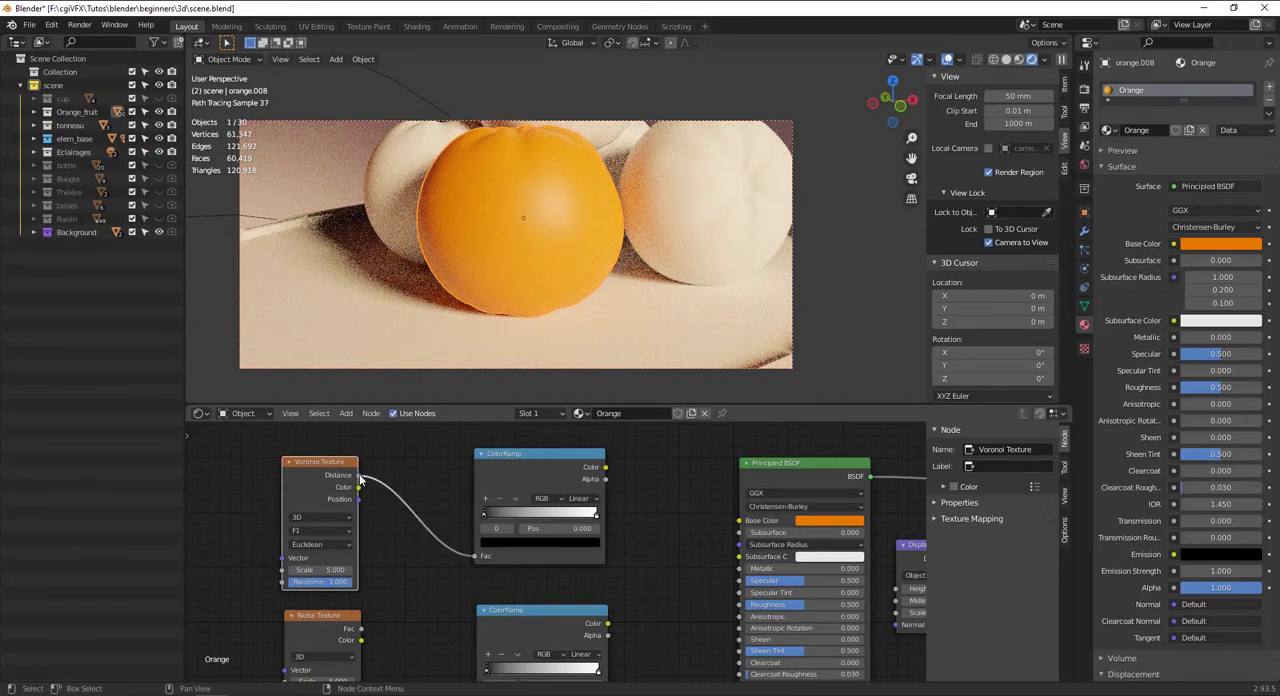
drag(360, 477, 484, 673)
middle_drag(480, 650, 474, 607)
drag(354, 432, 478, 670)
Connect the upper ColorRamp's Color to the Displacement node's Height, and its Displacement output to the Material Output's Displacement
middle_drag(600, 451, 494, 518)
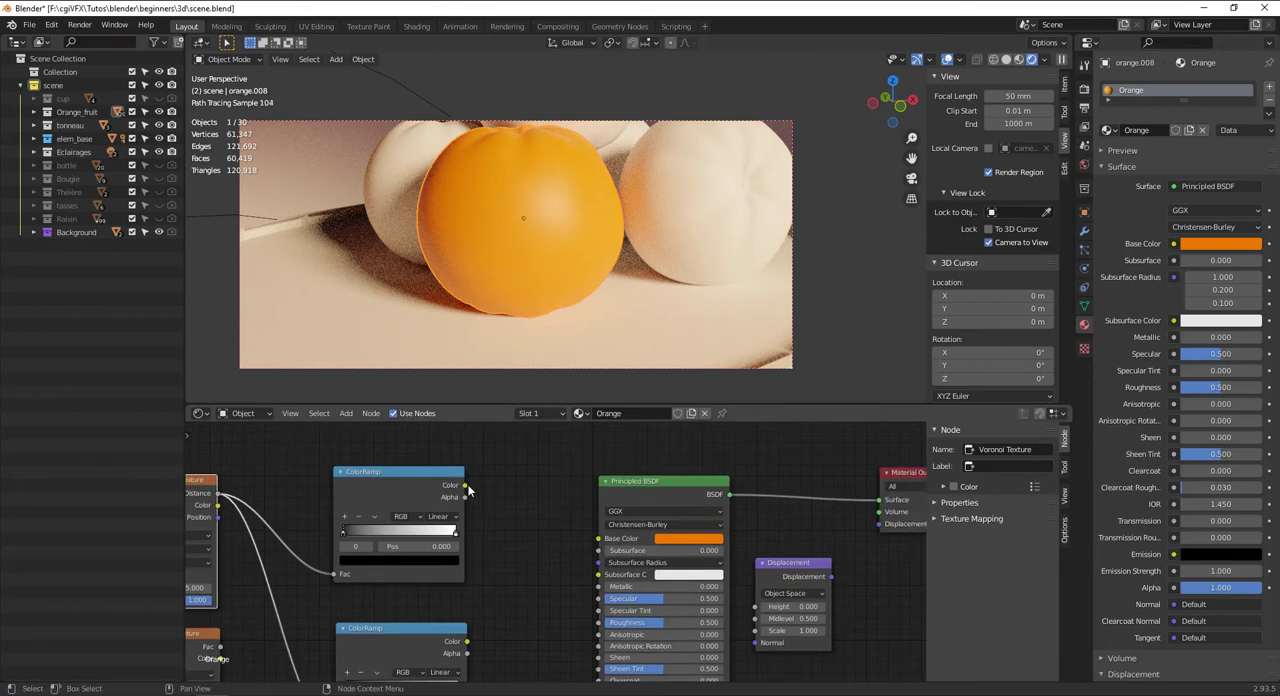
drag(465, 485, 773, 612)
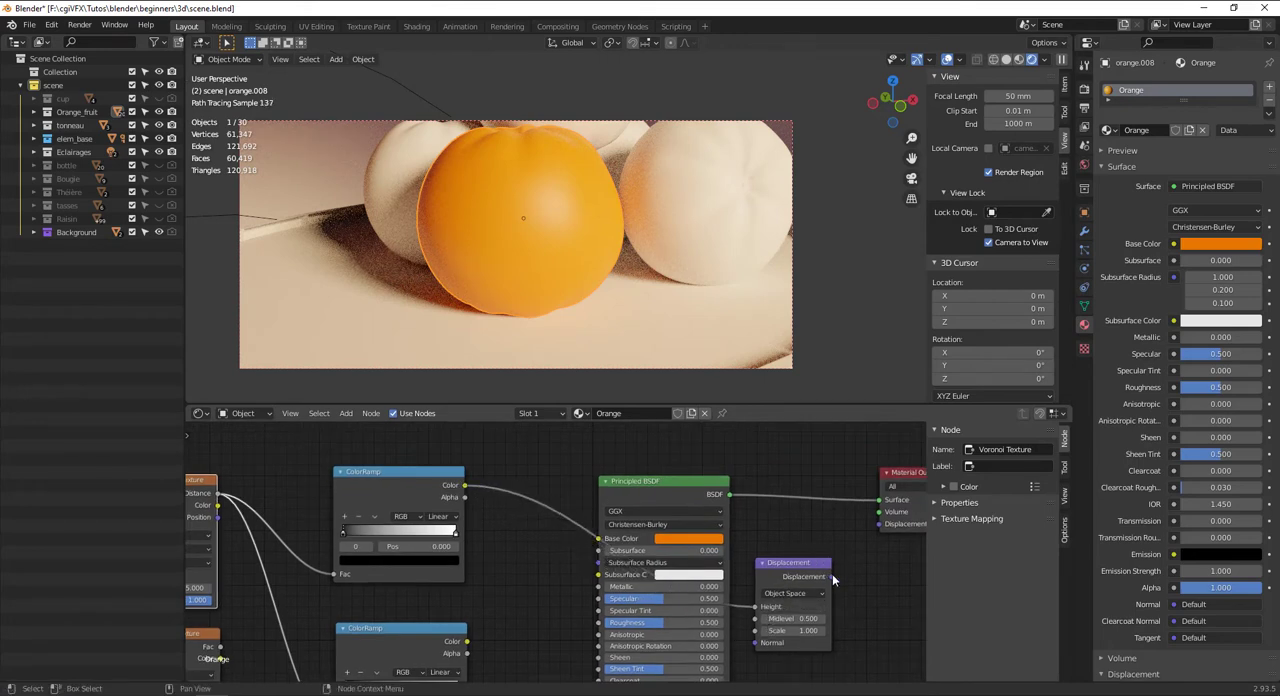
drag(830, 576, 880, 524)
Try the Smooth F1, Distance to Edge and N-Sphere Radius feature outputs on the Voronoi Texture, then restore F1
middle_drag(573, 535, 846, 502)
scroll(482, 535, up, 3)
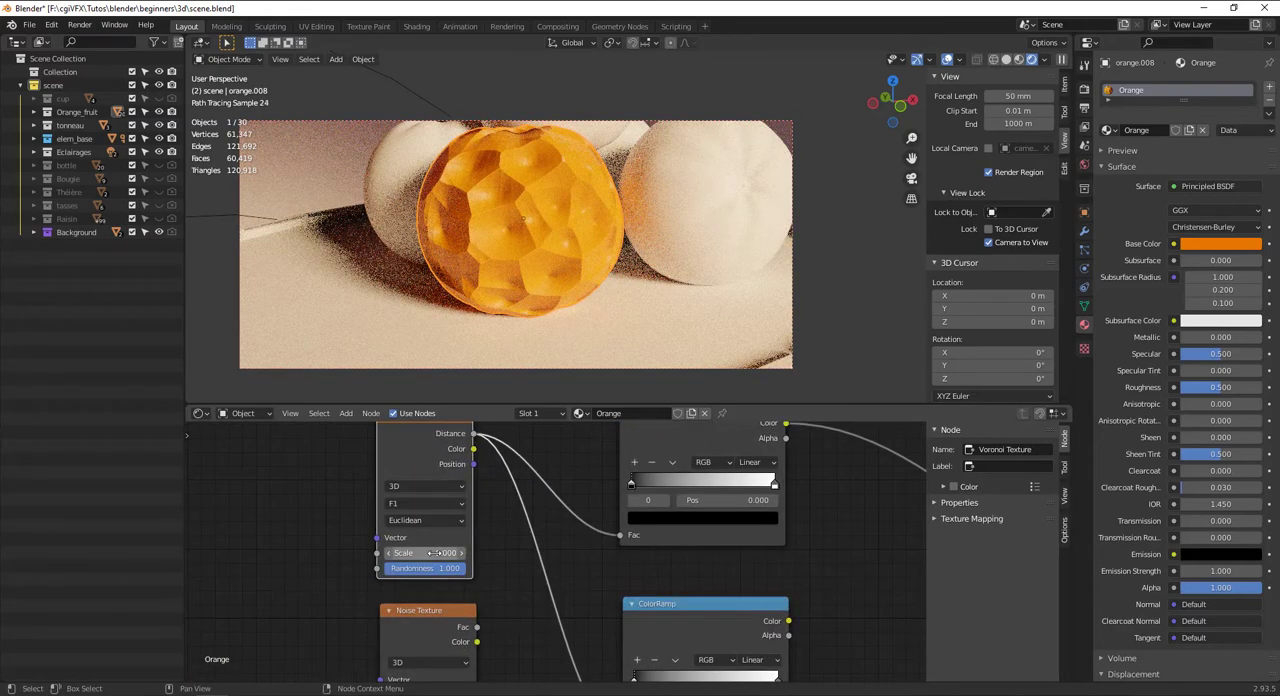
click(415, 504)
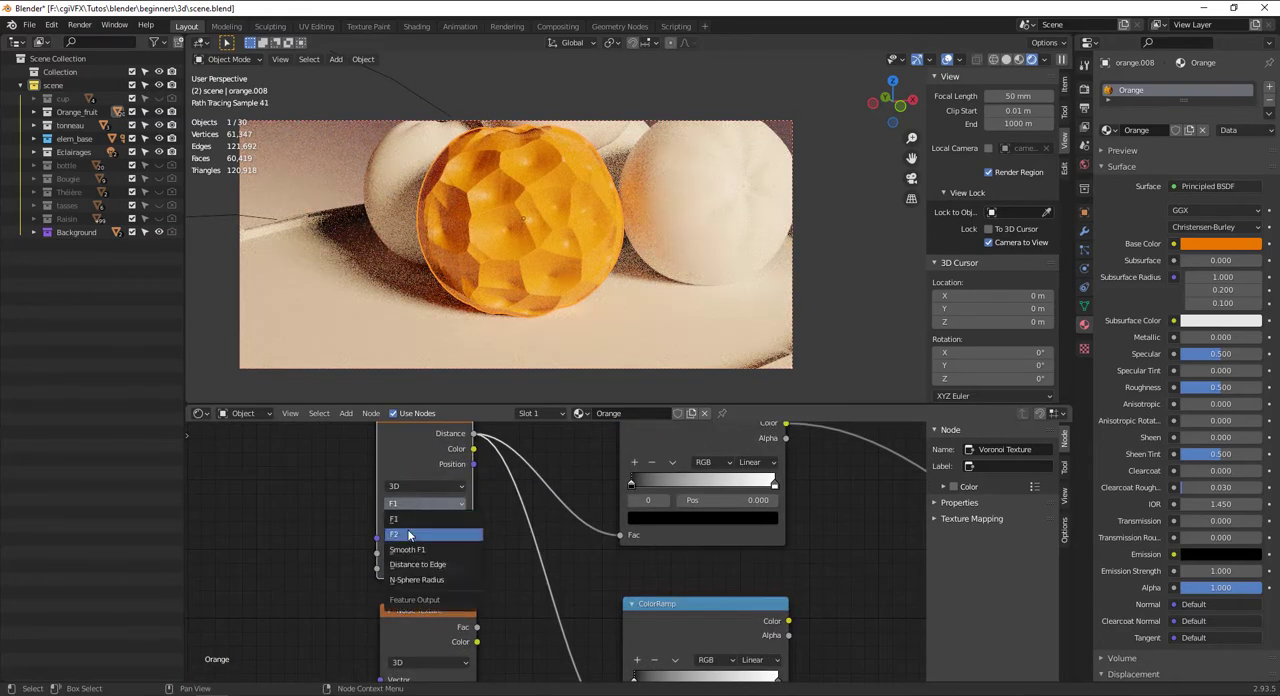
click(408, 549)
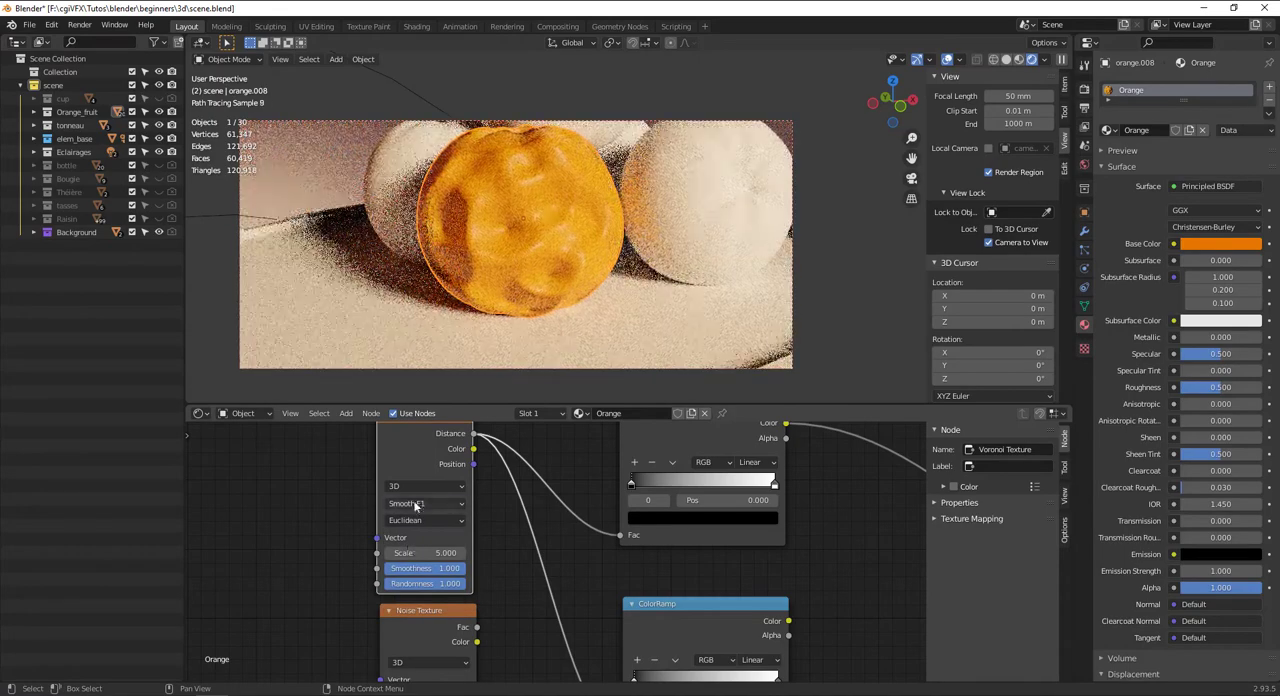
click(417, 504)
click(416, 566)
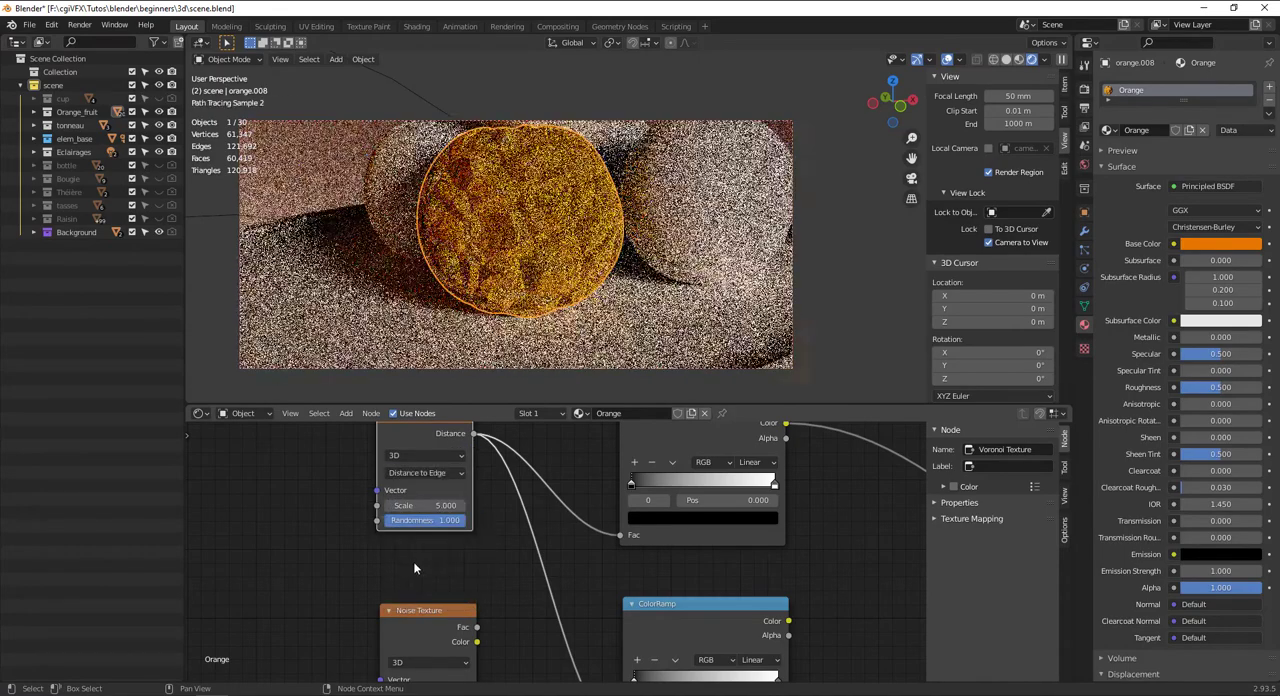
click(425, 472)
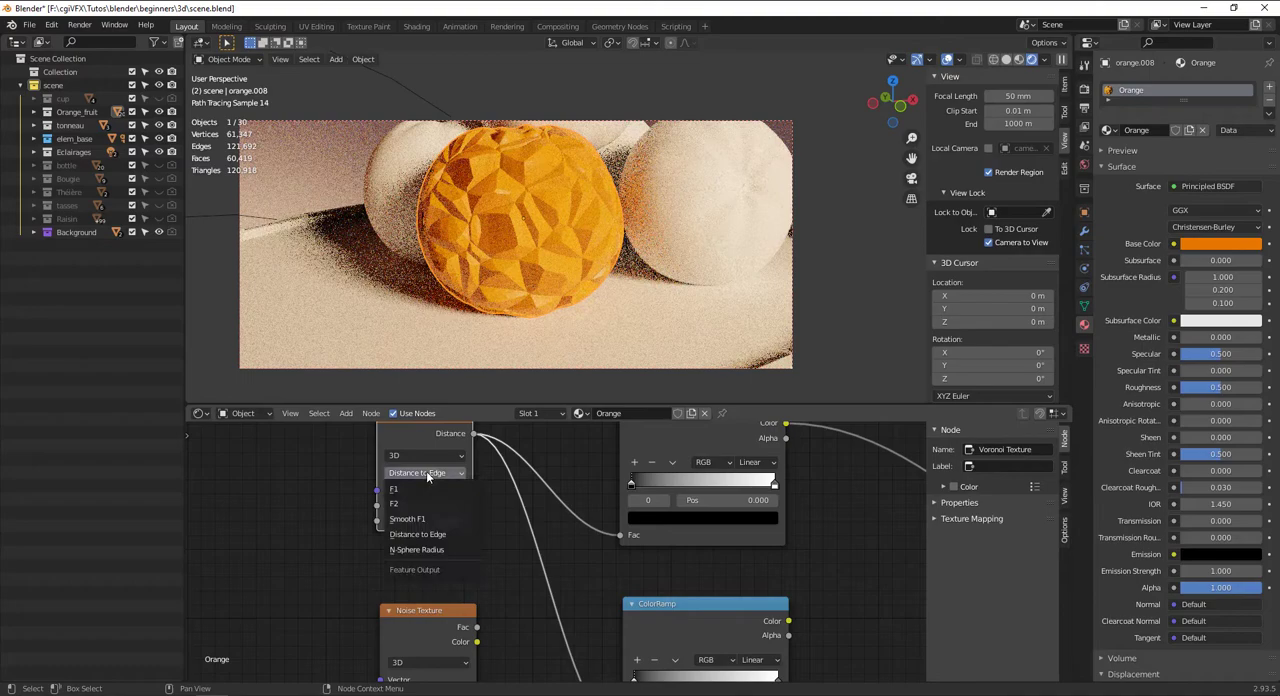
click(417, 552)
click(421, 476)
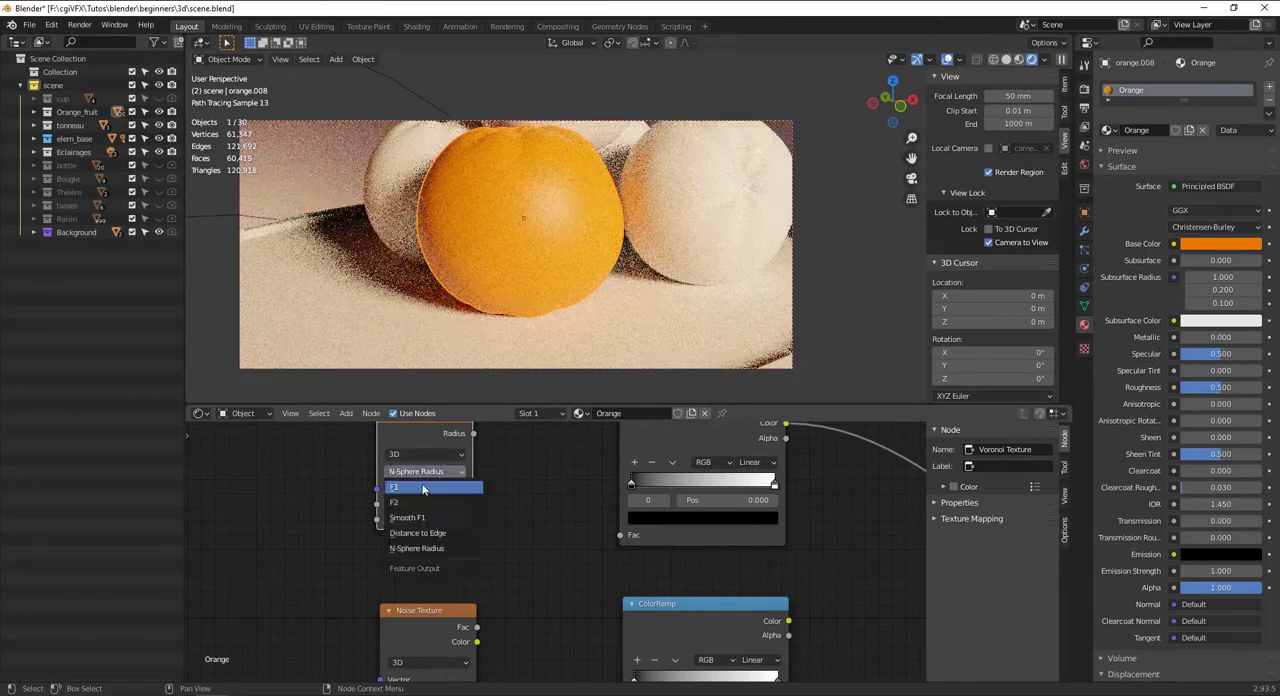
click(414, 491)
Try 2D dimensions on the Voronoi Texture, then restore 3D
click(426, 485)
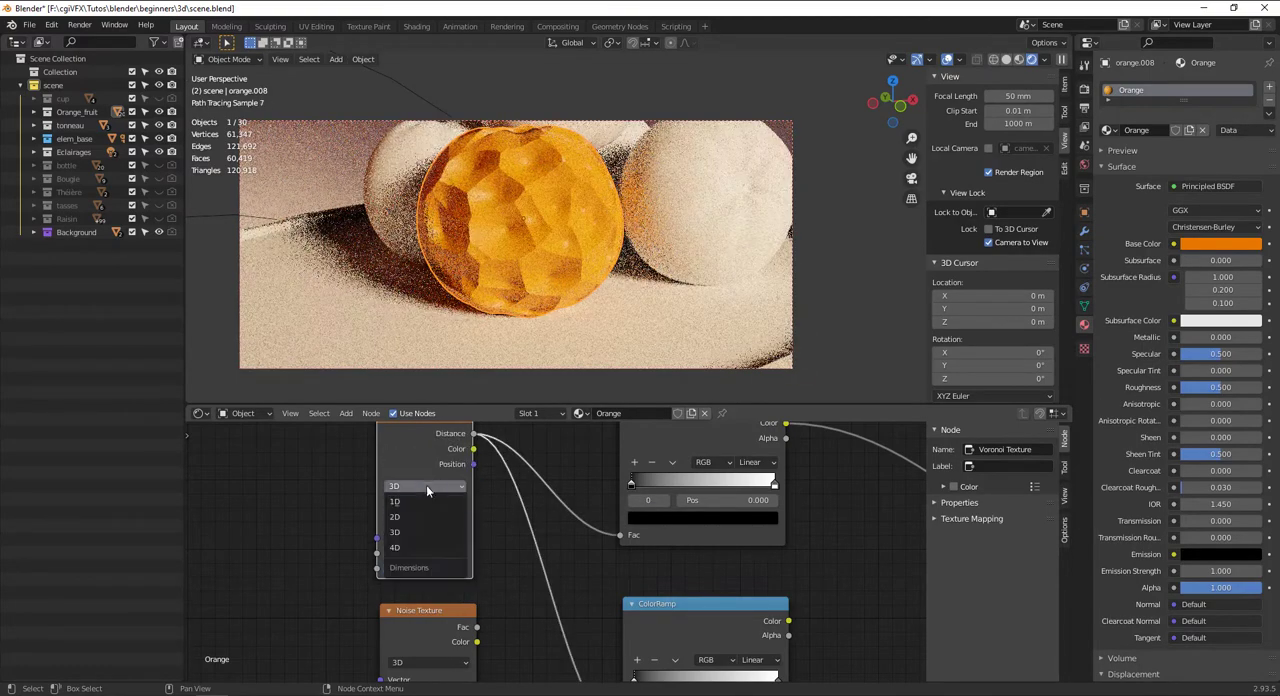
click(410, 512)
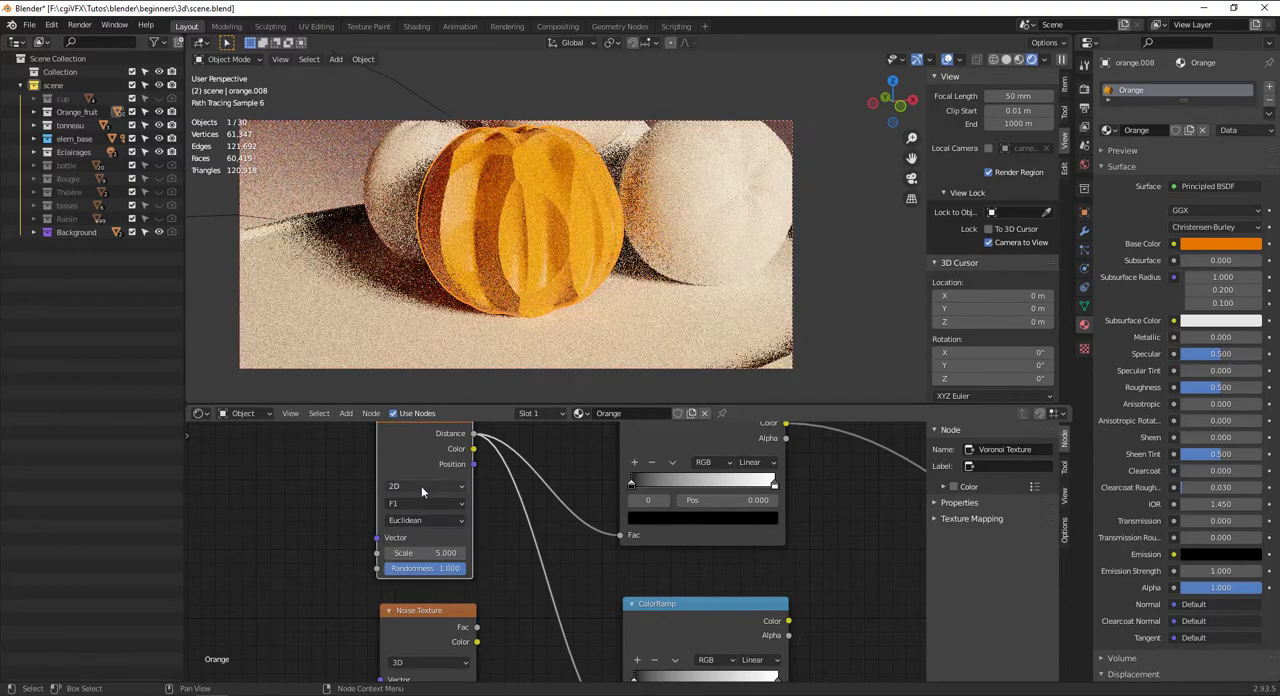
click(422, 485)
click(432, 464)
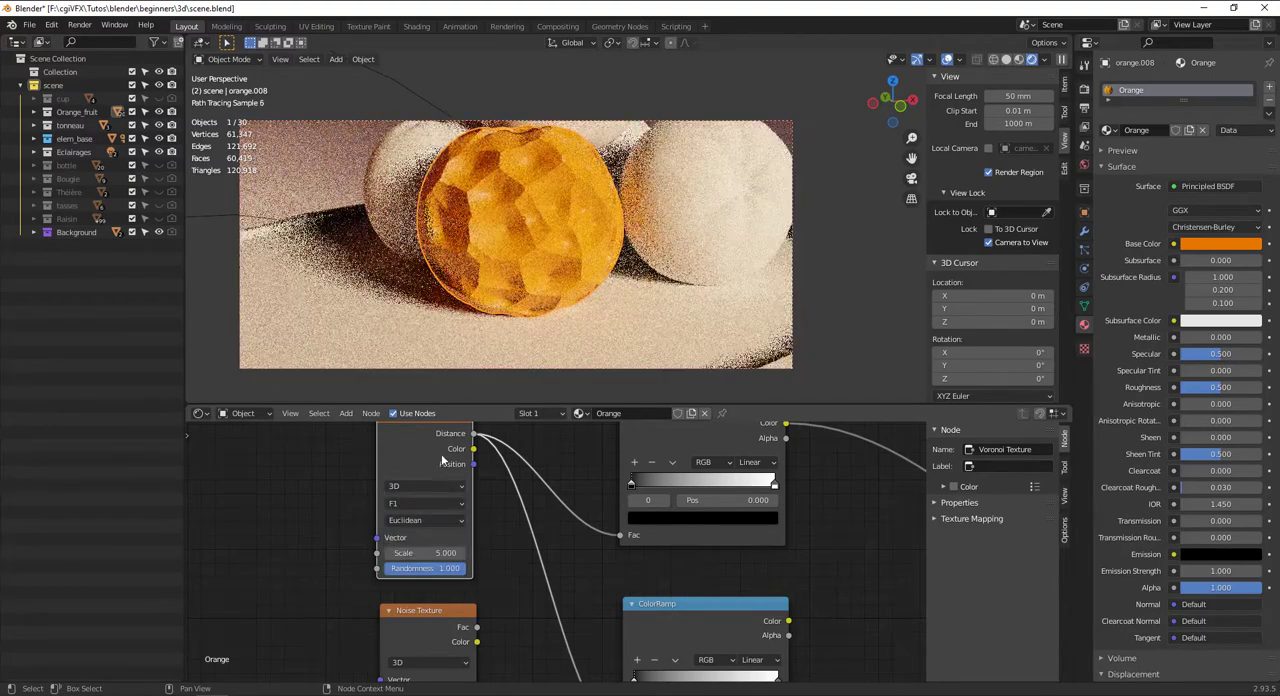
Try 4D, 1D and 2D dimensions on the Voronoi Texture, then restore 3D
click(428, 485)
click(415, 544)
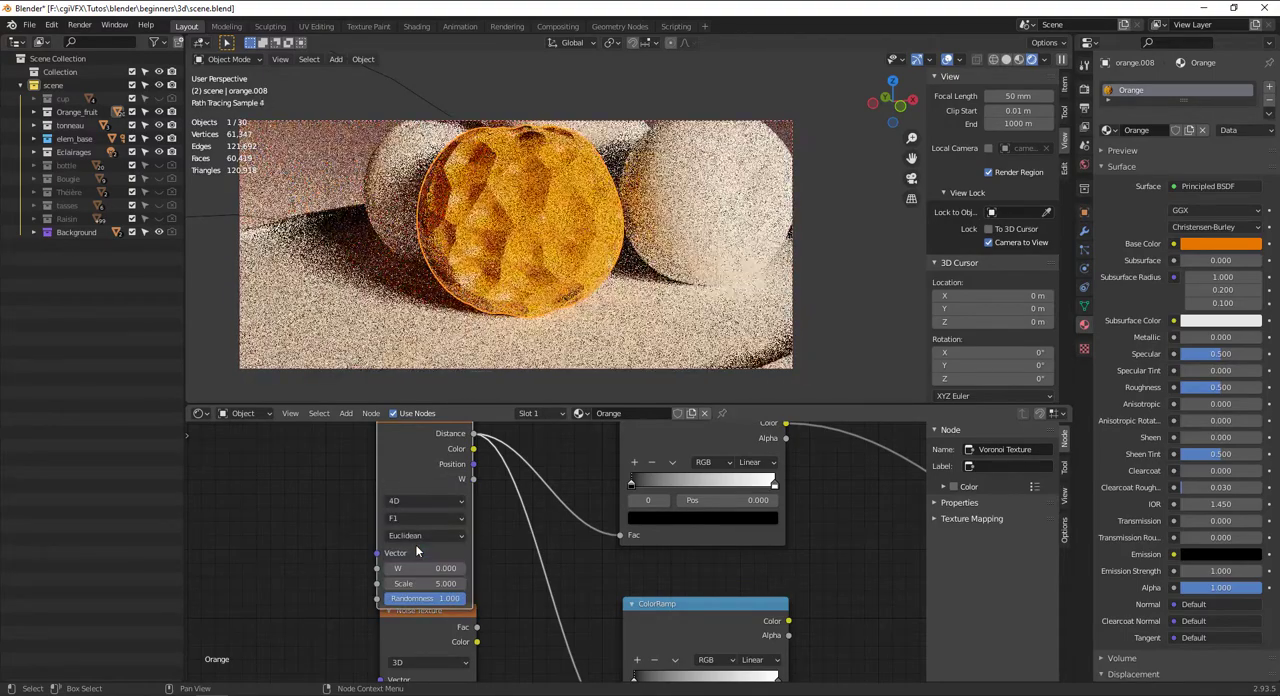
click(423, 502)
click(416, 515)
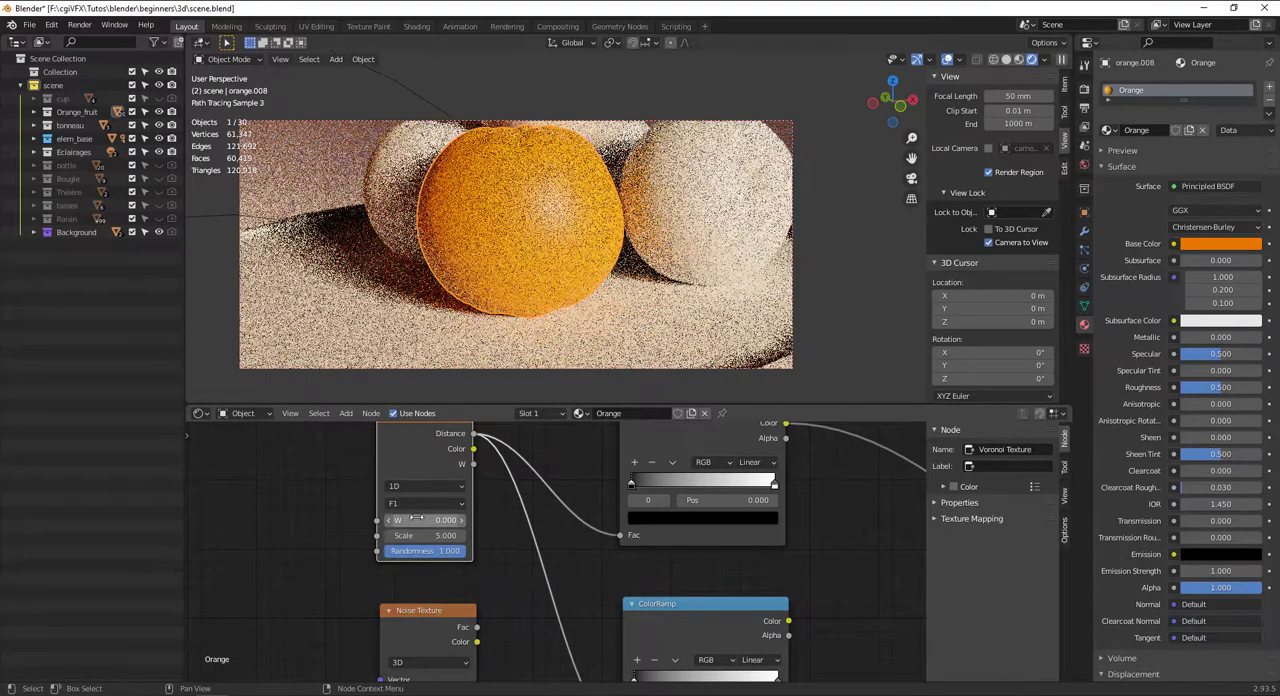
click(427, 486)
click(412, 522)
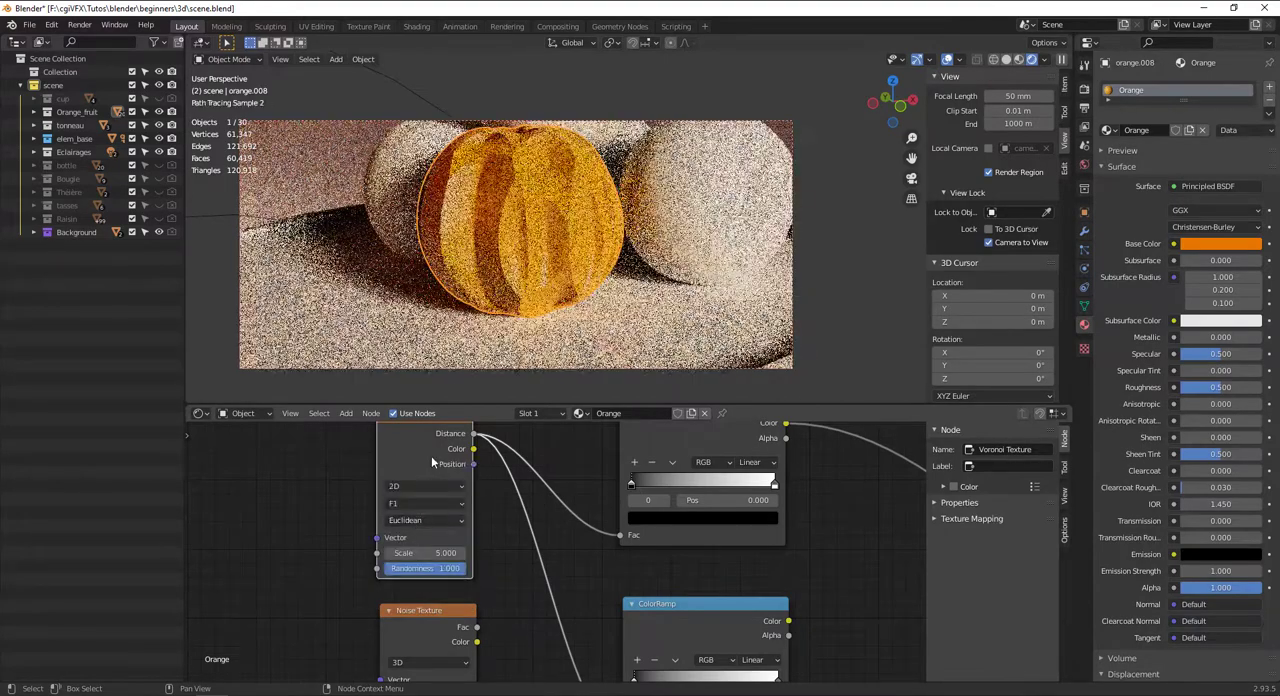
click(418, 485)
click(405, 533)
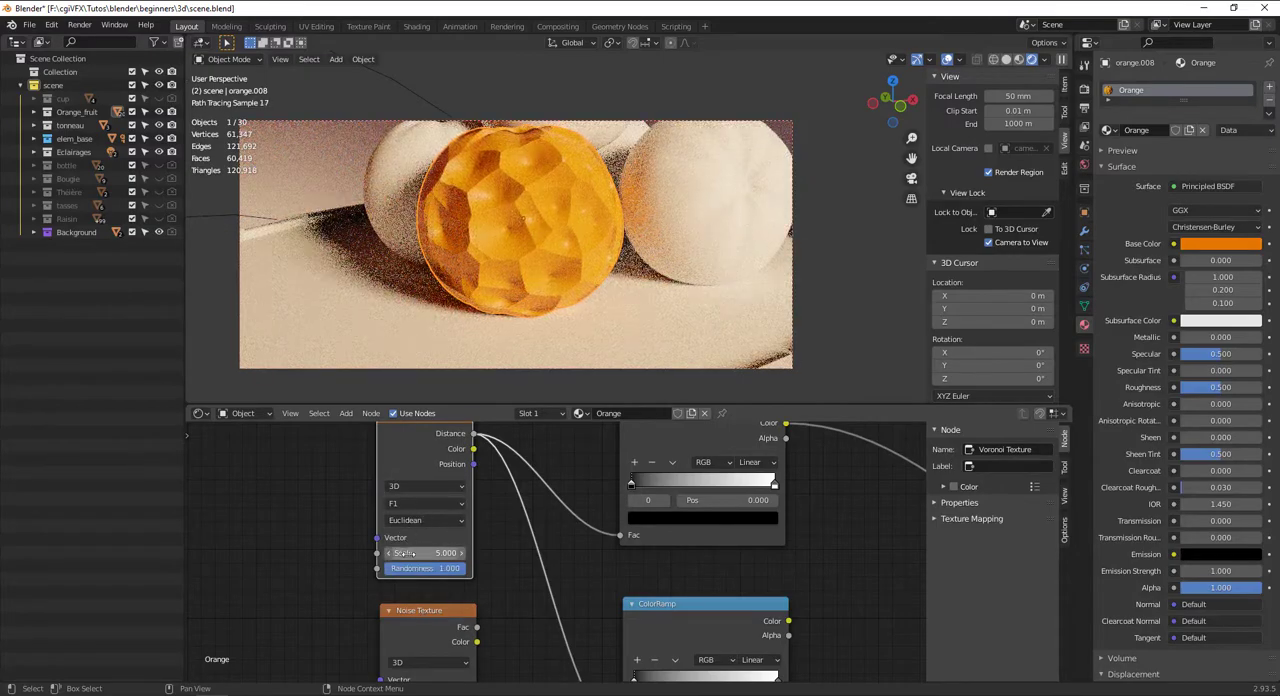
Try Scale values of 80.4, 150 and 85 on the Voronoi Texture, then settle on 65
mouse_move(405, 553)
mouse_down()
mouse_move(476, 553)
mouse_move(414, 553)
mouse_up()
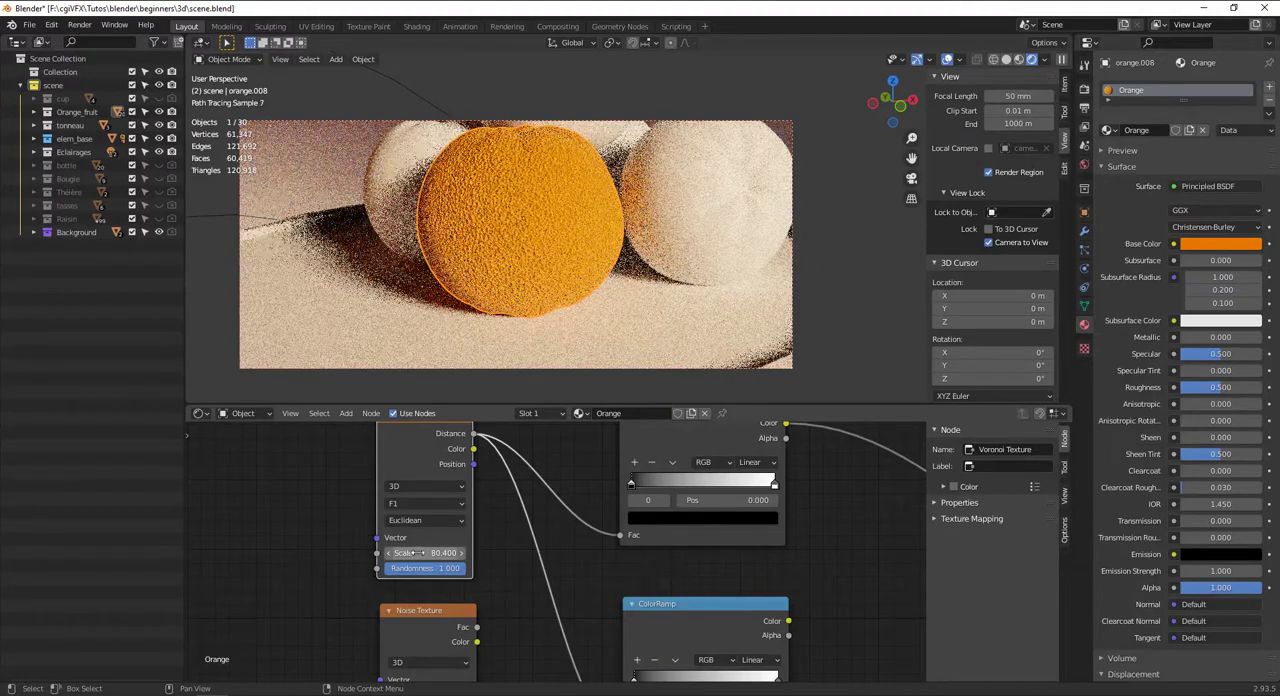
click(414, 553)
text(150)
key(Return)
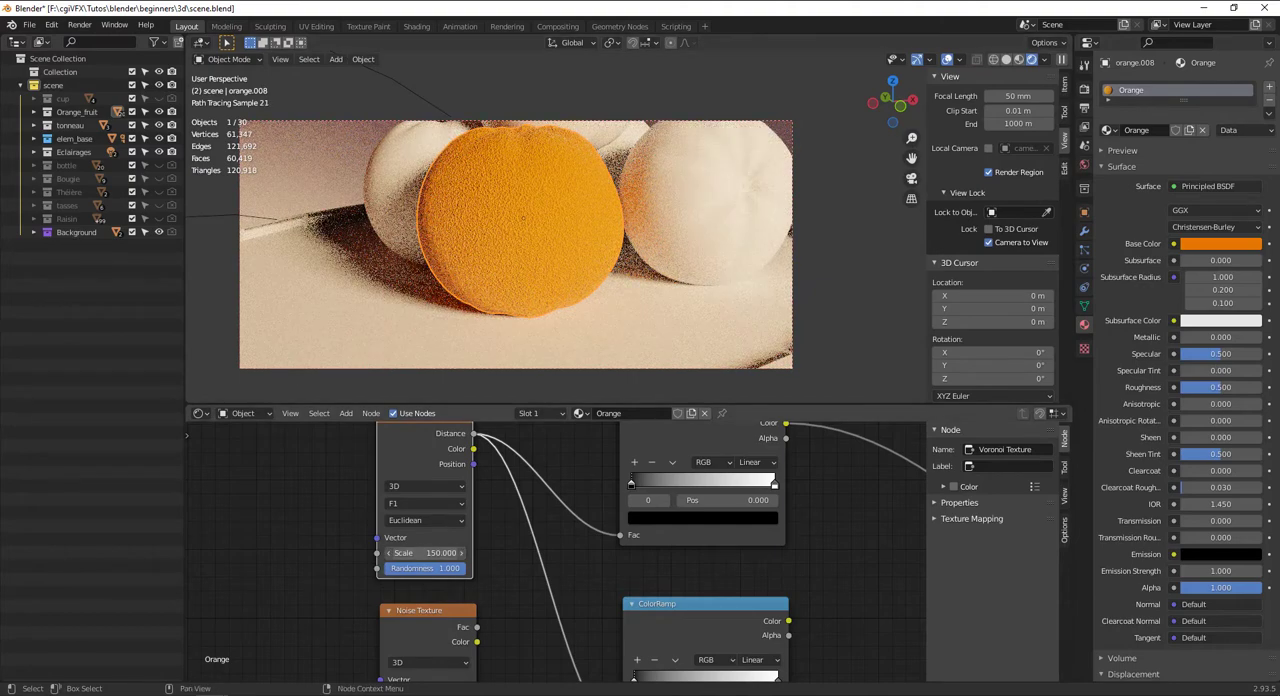
key(Return)
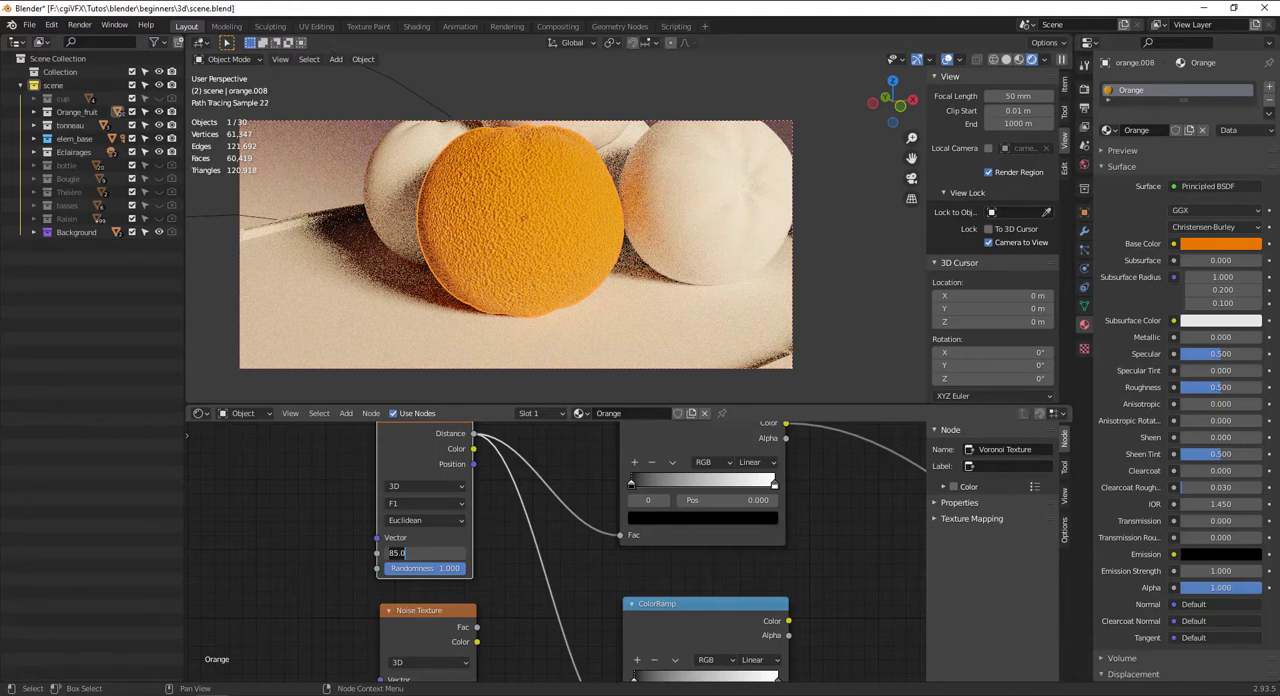
text(5)
key(Return)
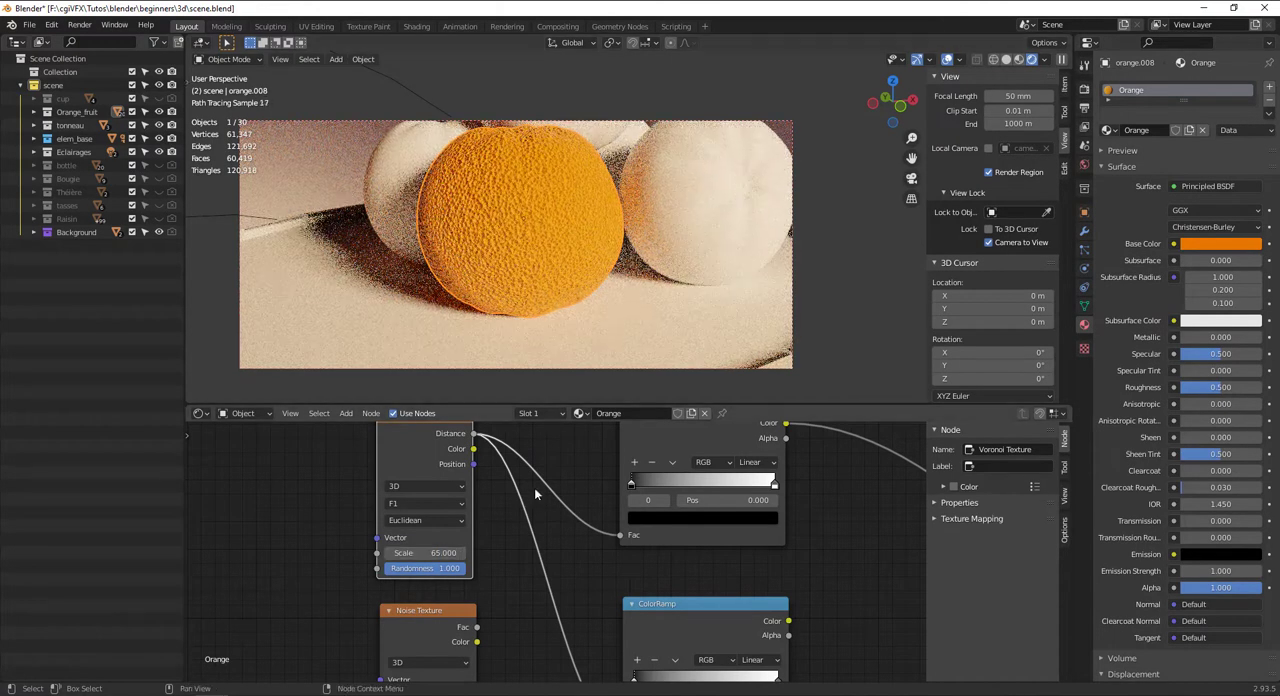
Flip the upper ColorRamp's gradient and move its black stop to about 0.996 and its white stop to about 0.286
click(674, 464)
click(700, 478)
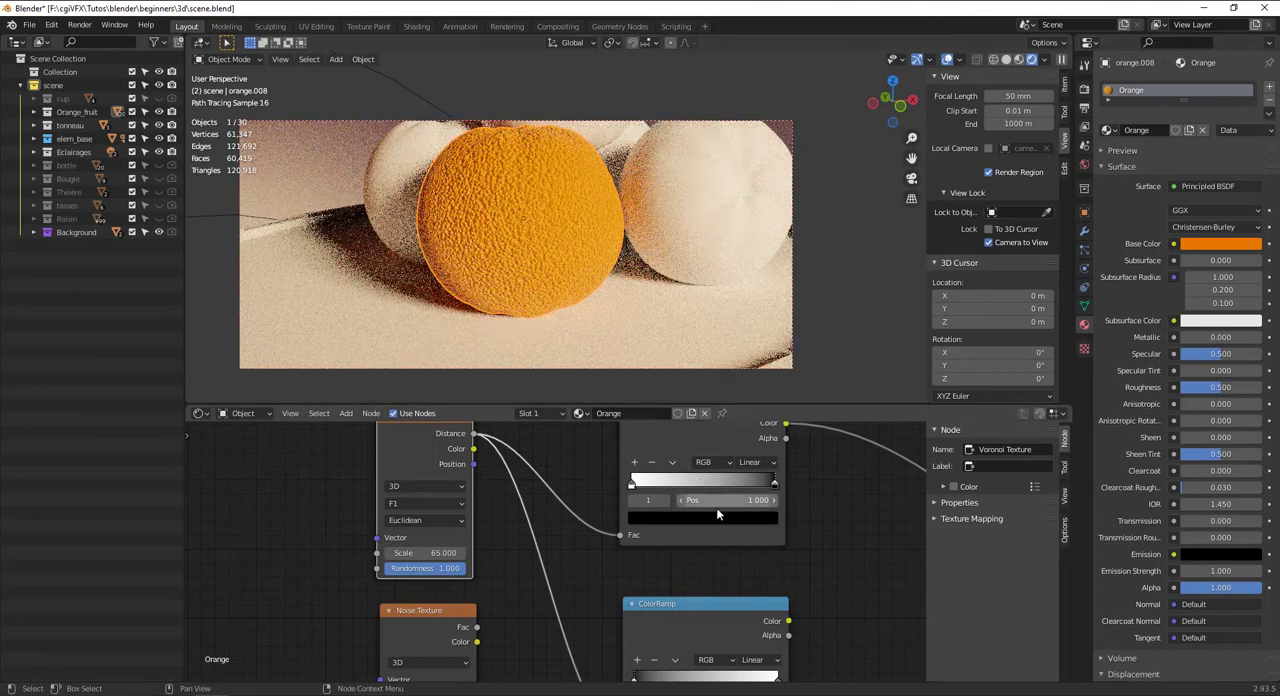
mouse_move(773, 487)
mouse_down()
mouse_move(682, 490)
mouse_move(788, 482)
mouse_up()
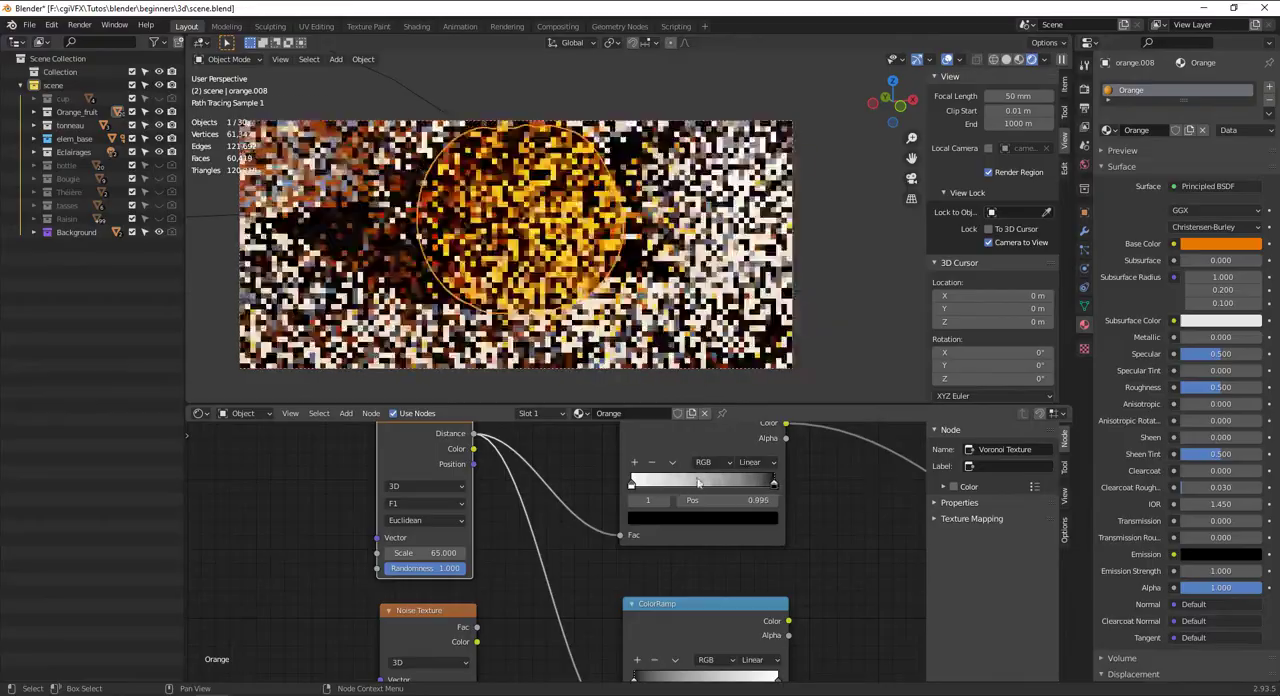
drag(634, 486, 678, 486)
middle_drag(572, 270, 523, 275)
scroll(523, 275, up, 3)
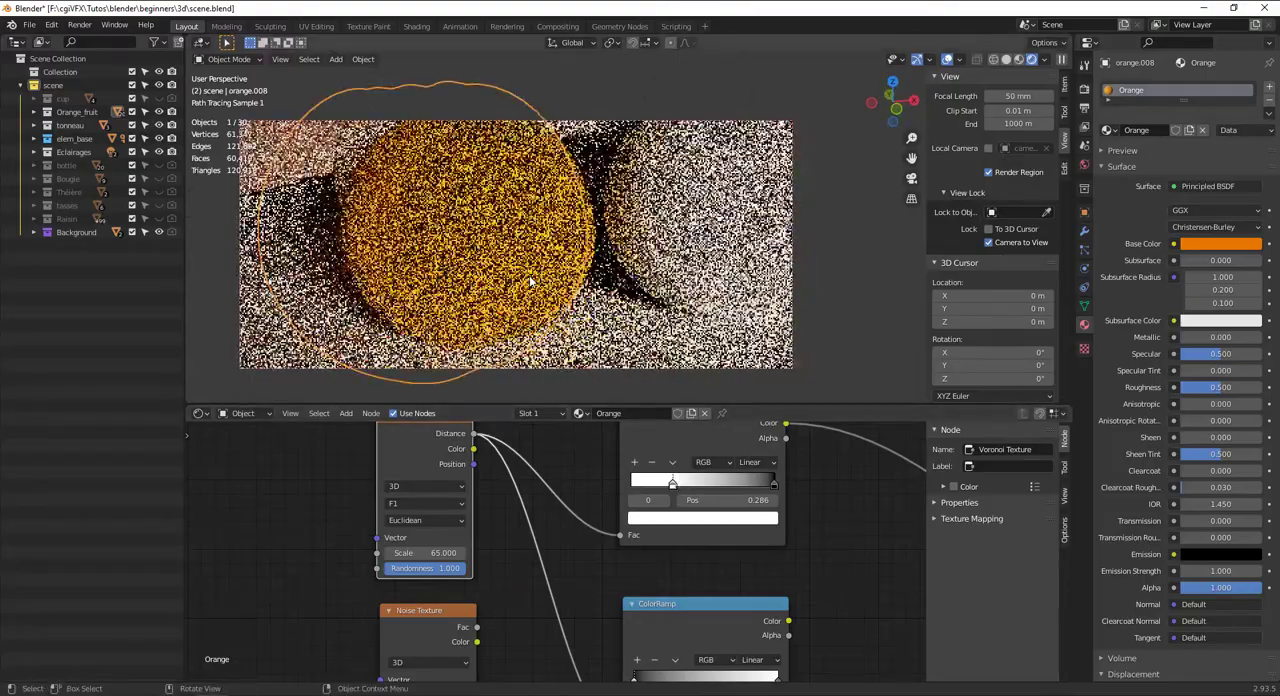
scroll(523, 276, down, 2)
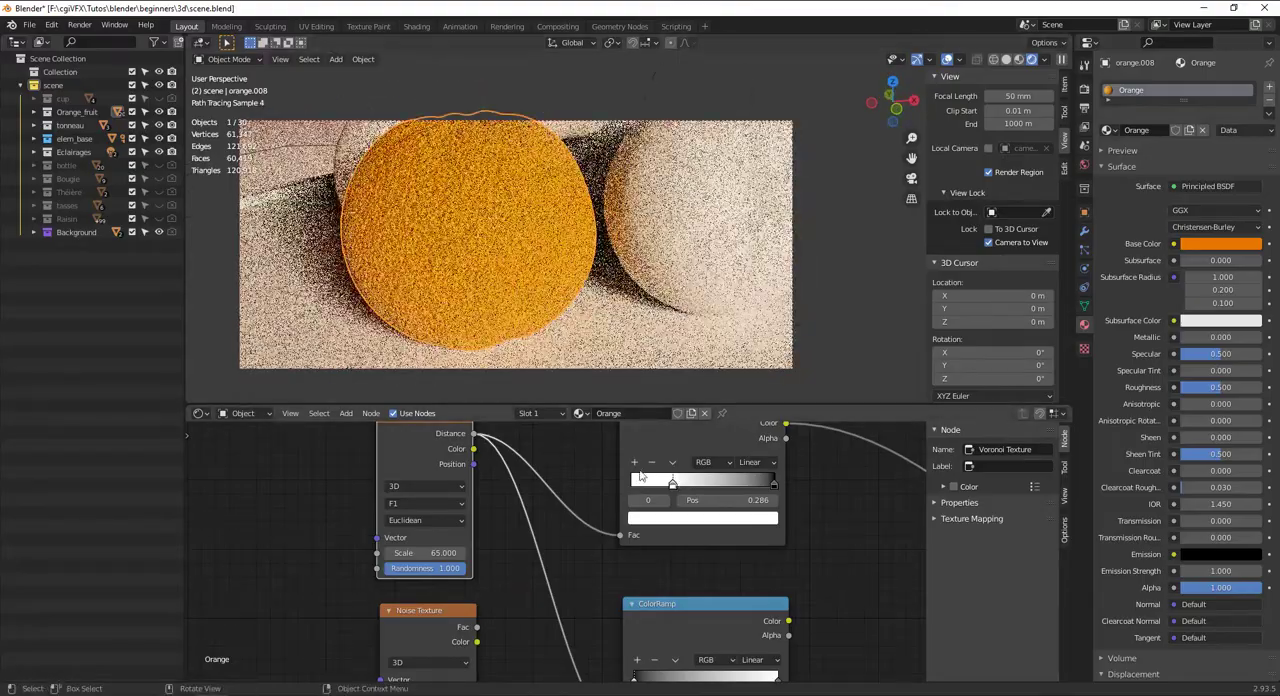
Try driving the Principled BSDF's Roughness with the lower ColorRamp's Color output
scroll(750, 570, down, 3)
middle_drag(750, 570, 652, 541)
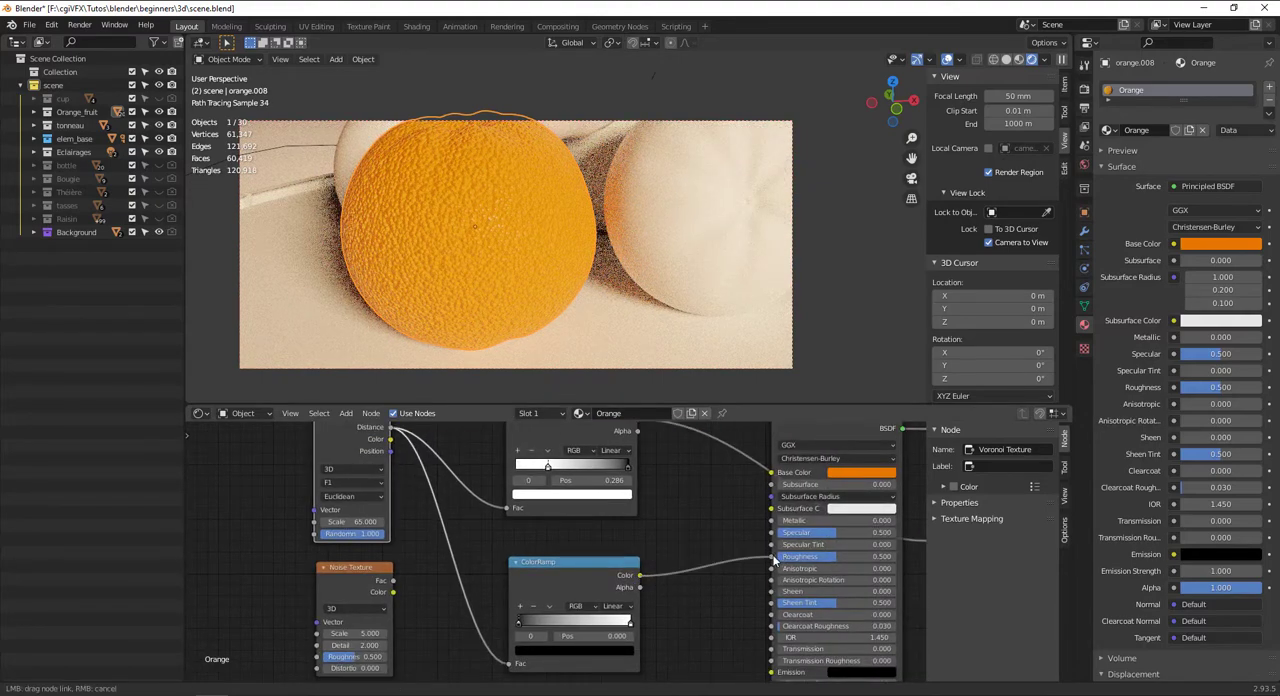
drag(772, 562, 771, 557)
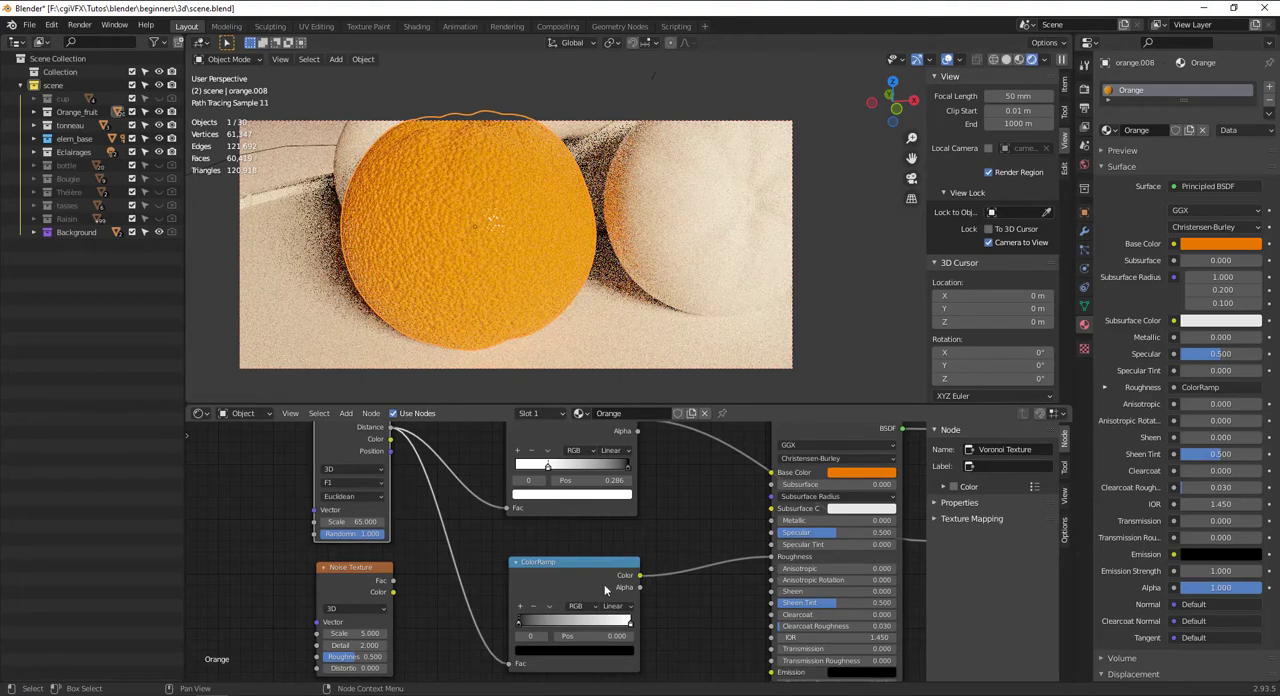
Delete the lower ColorRamp node linked to Roughness
mouse_move(542, 621)
mouse_down()
mouse_move(596, 626)
mouse_move(536, 627)
mouse_up()
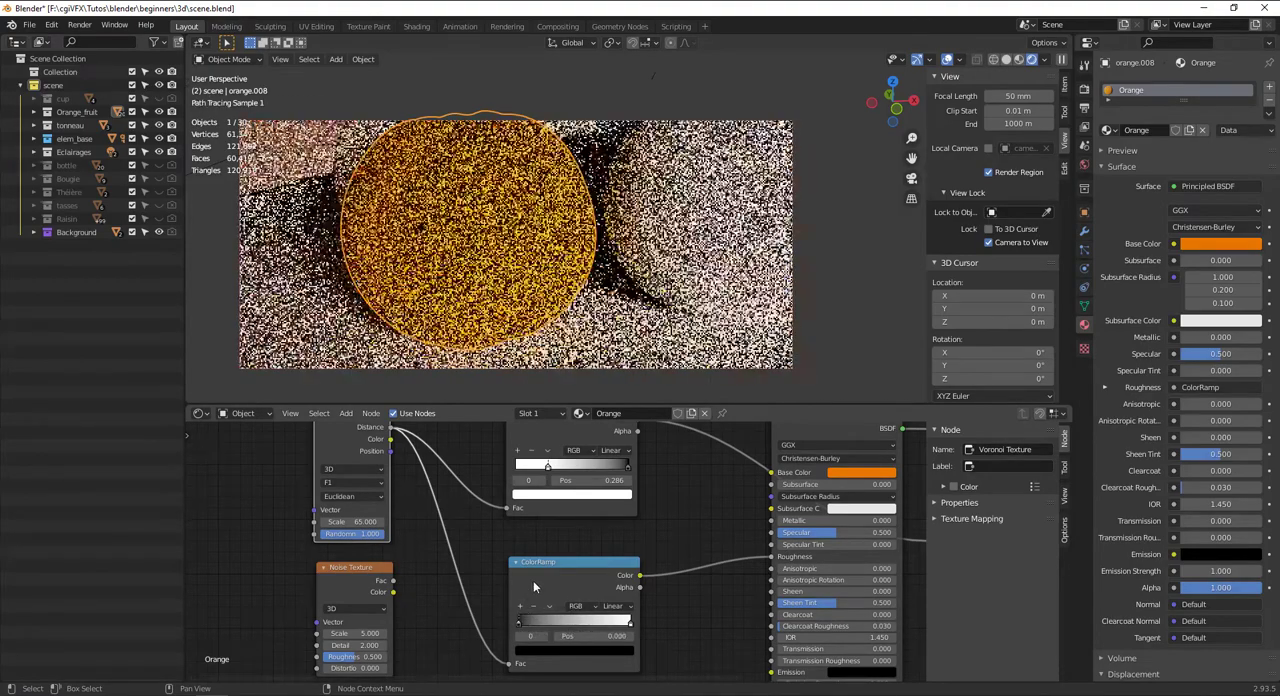
key(x)
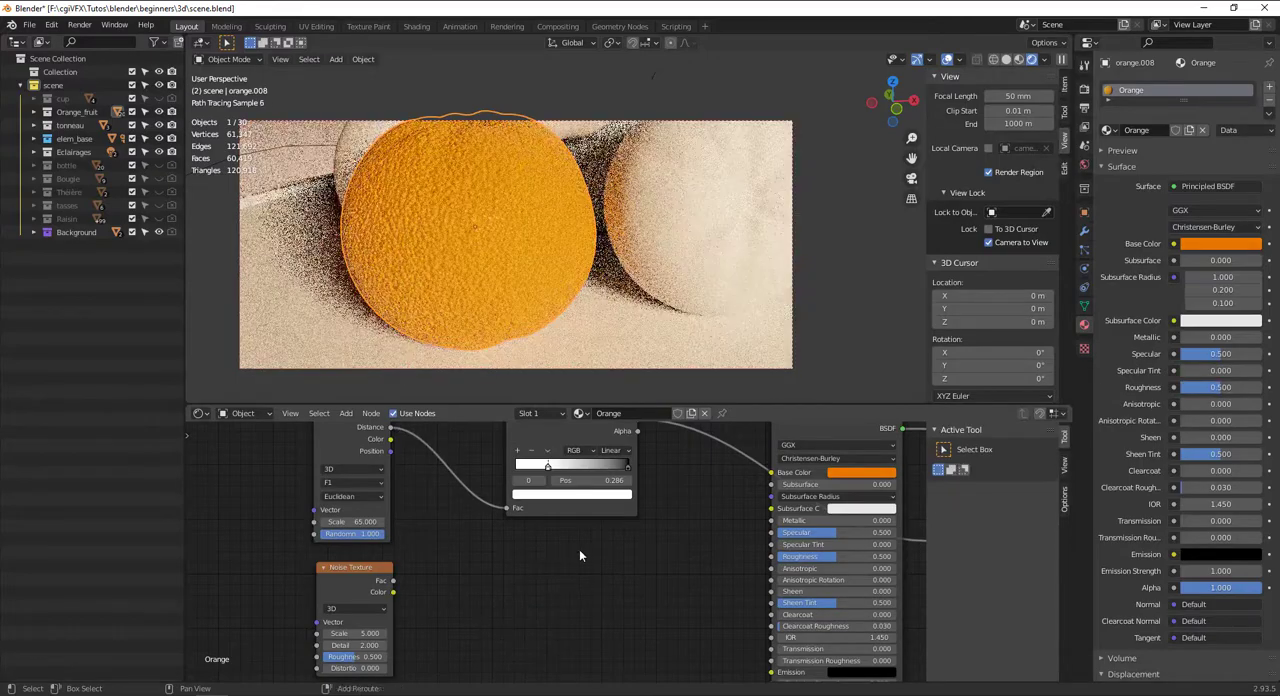
middle_drag(730, 497, 703, 569)
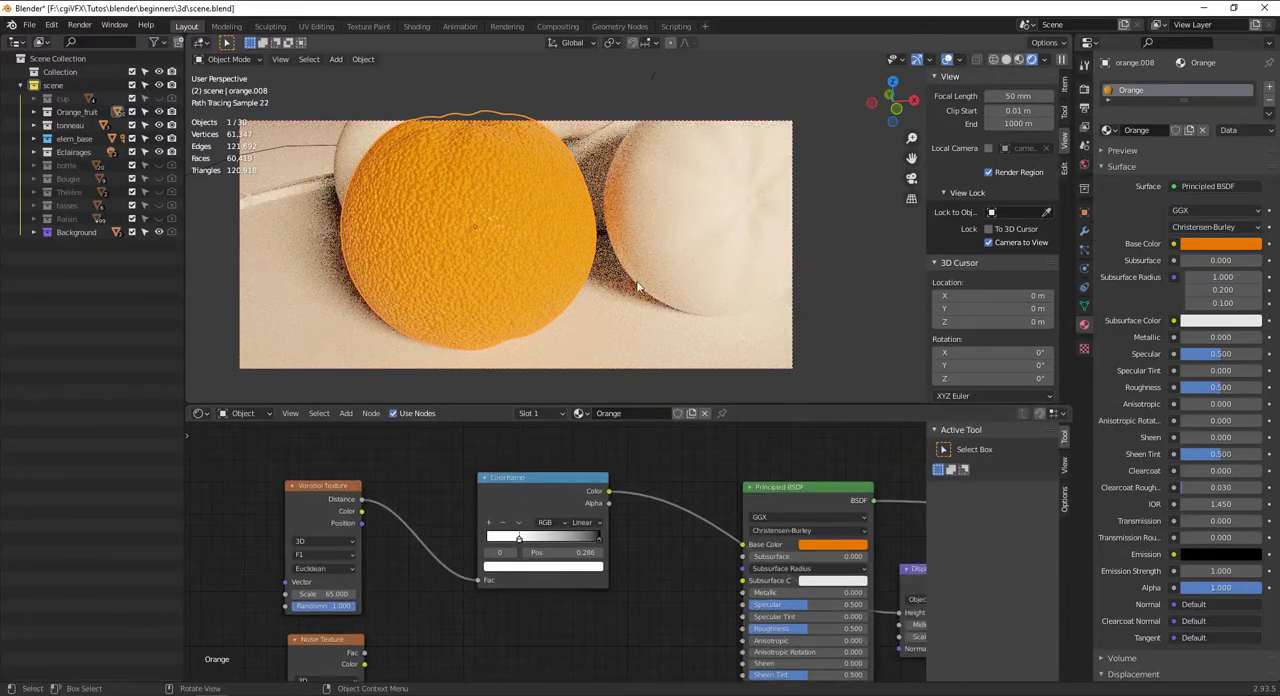
middle_drag(607, 293, 613, 298)
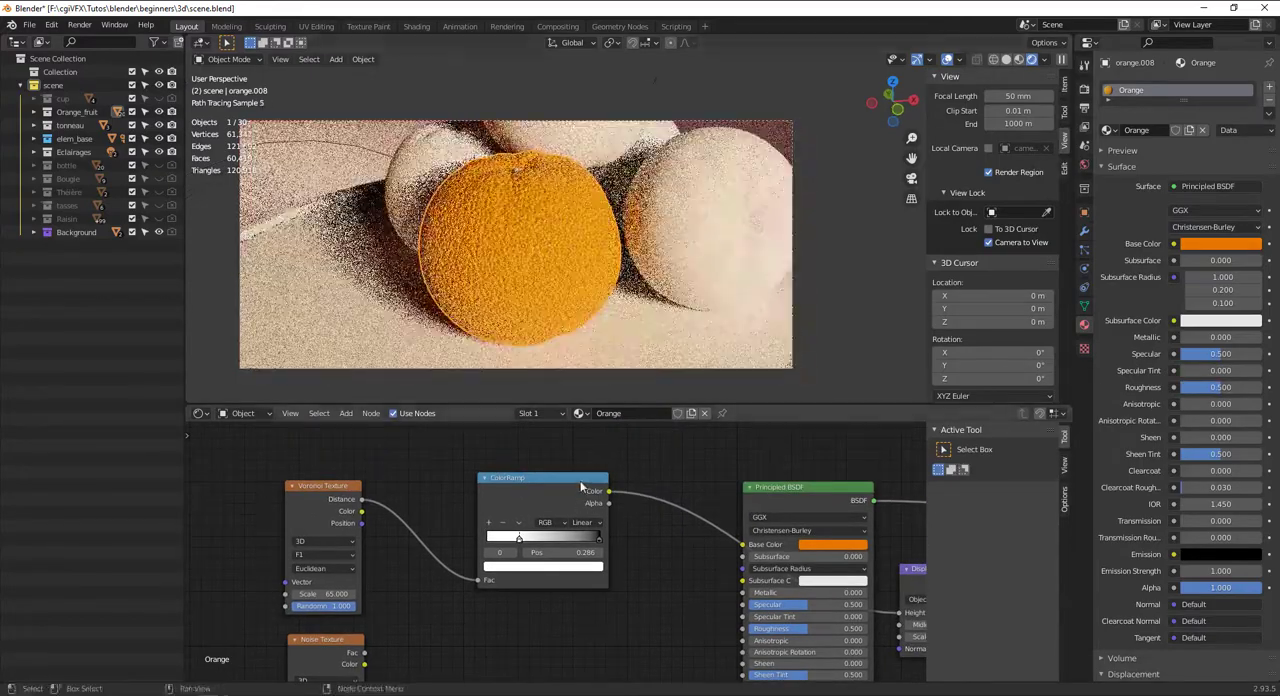
Move the displacement ColorRamp lower in the node graph and add a new ColorRamp node above it
drag(582, 482, 547, 598)
key(shift+a)
text(ramp)
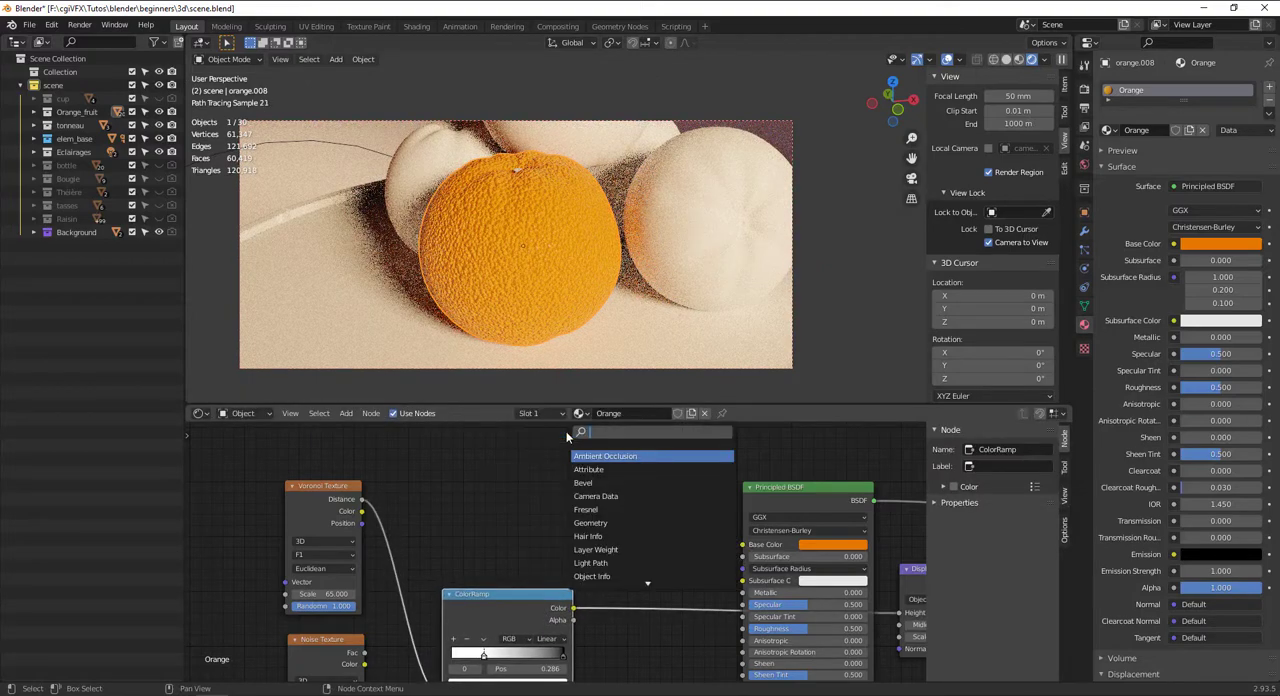
key(Return)
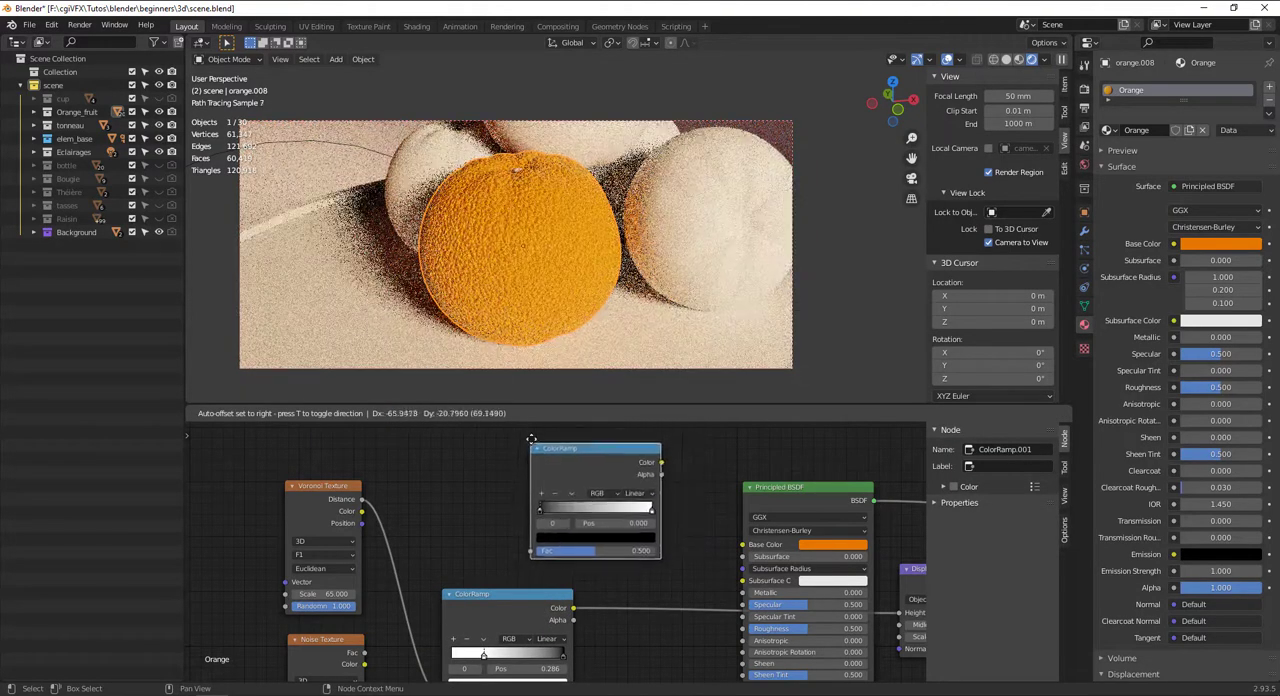
click(645, 457)
Move the new ColorRamp's black stop to about 0.282 and recolor it bright orange
click(540, 504)
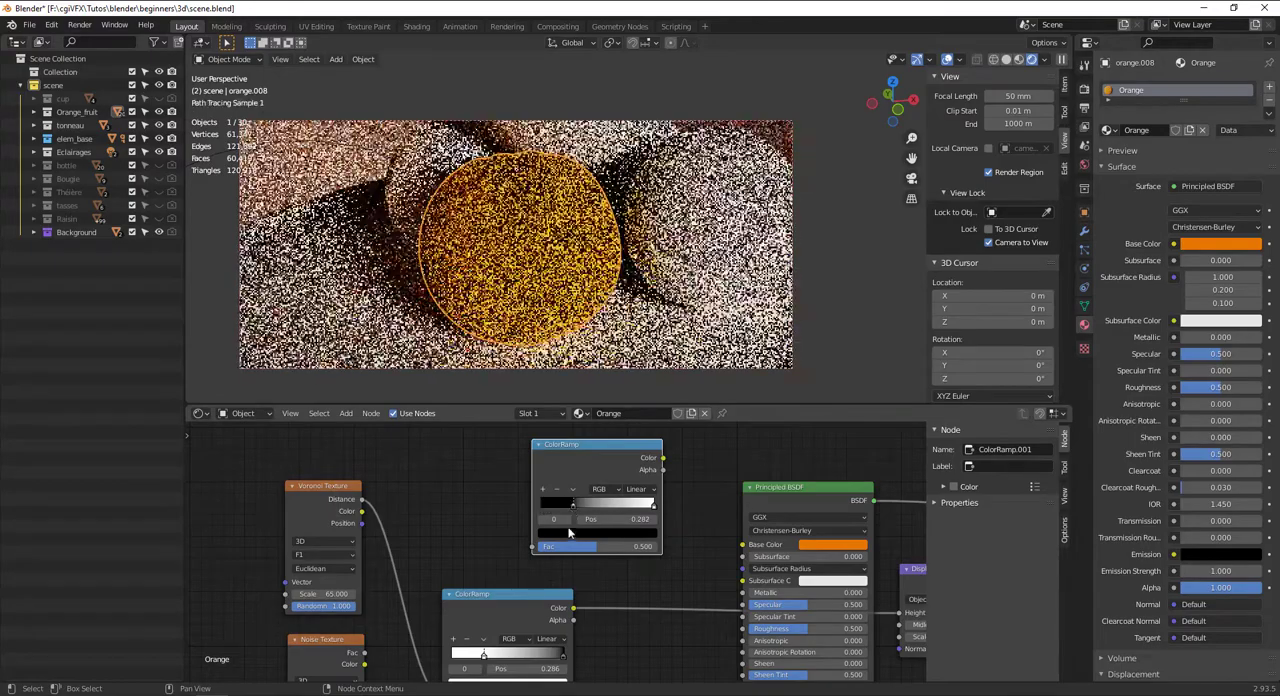
click(574, 531)
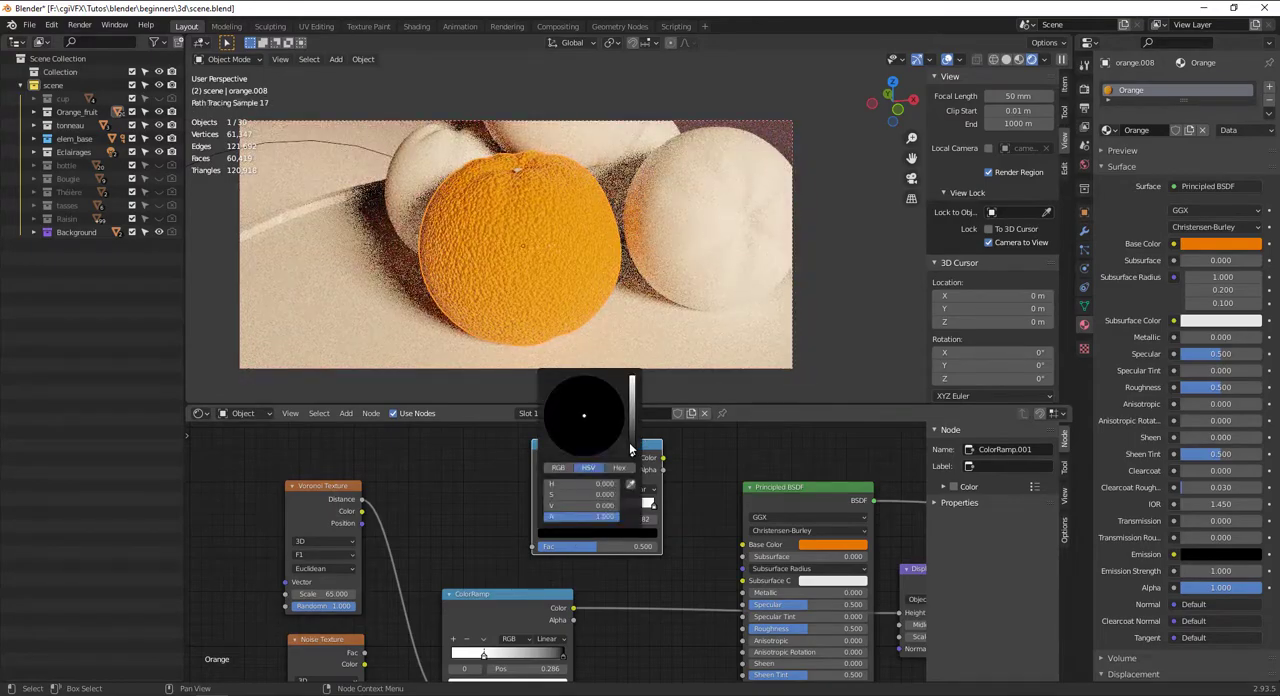
drag(630, 449, 631, 380)
click(572, 455)
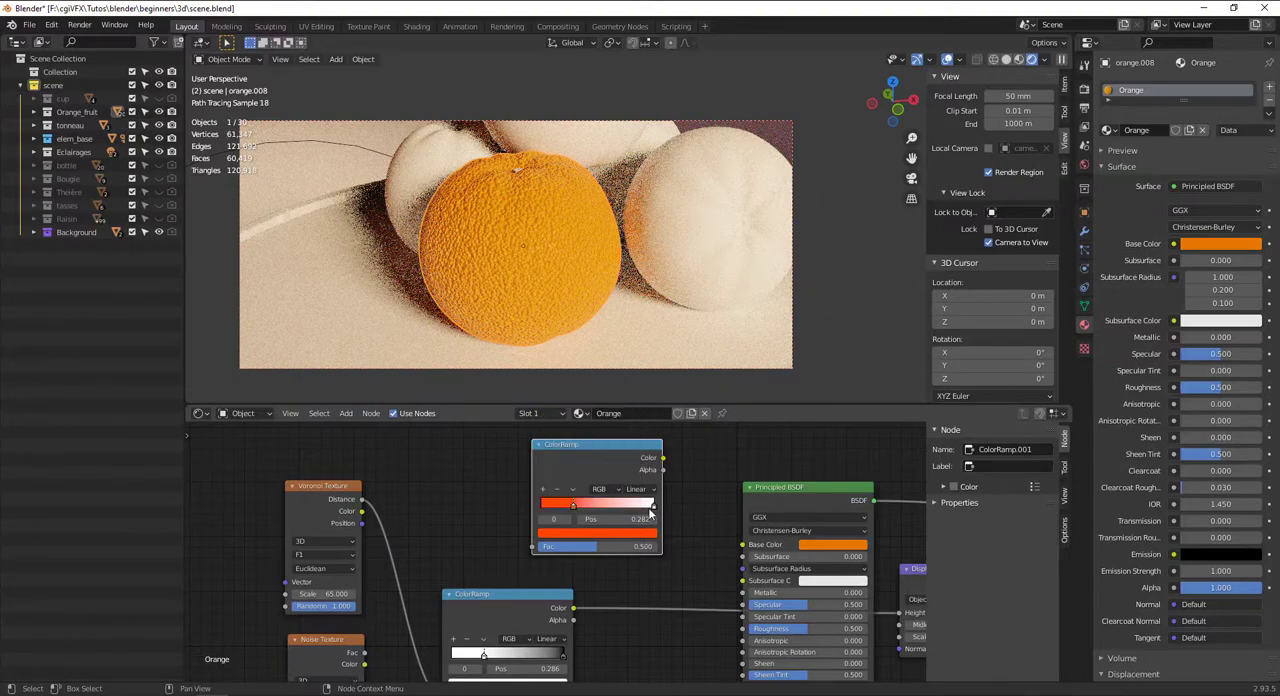
click(604, 537)
click(566, 461)
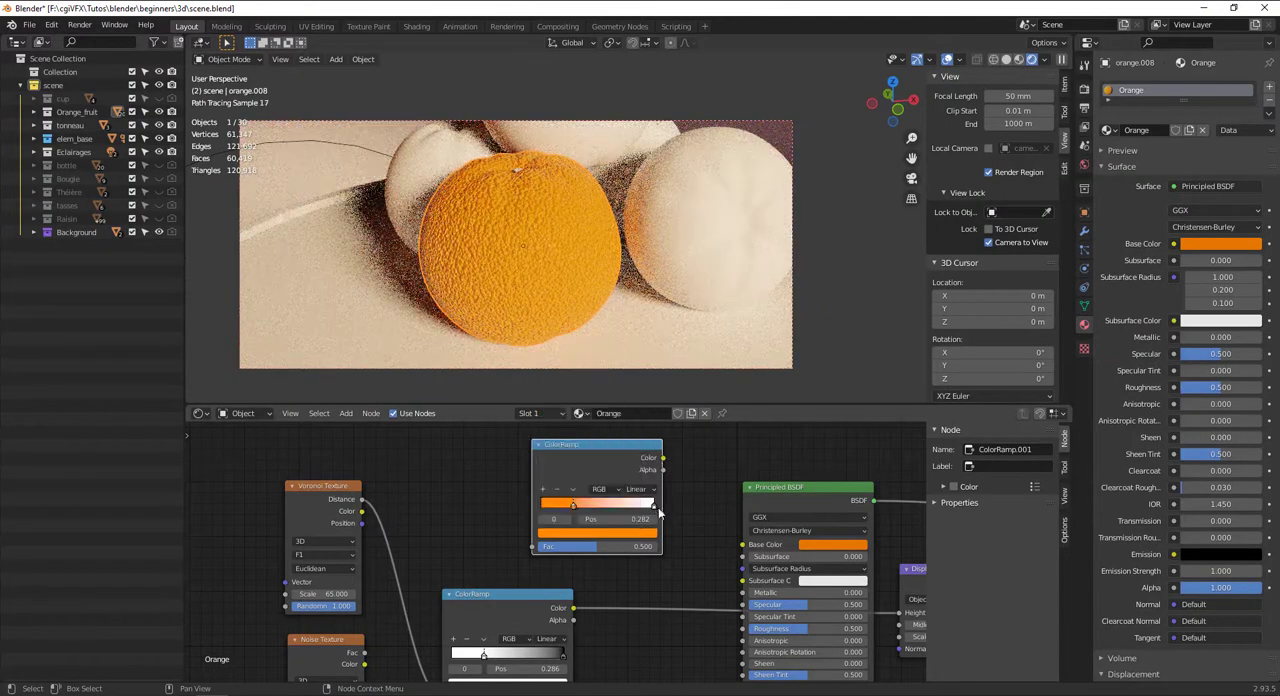
Recolor the new ColorRamp's white end stop to a yellowish orange
drag(662, 457, 700, 530)
click(652, 535)
click(566, 451)
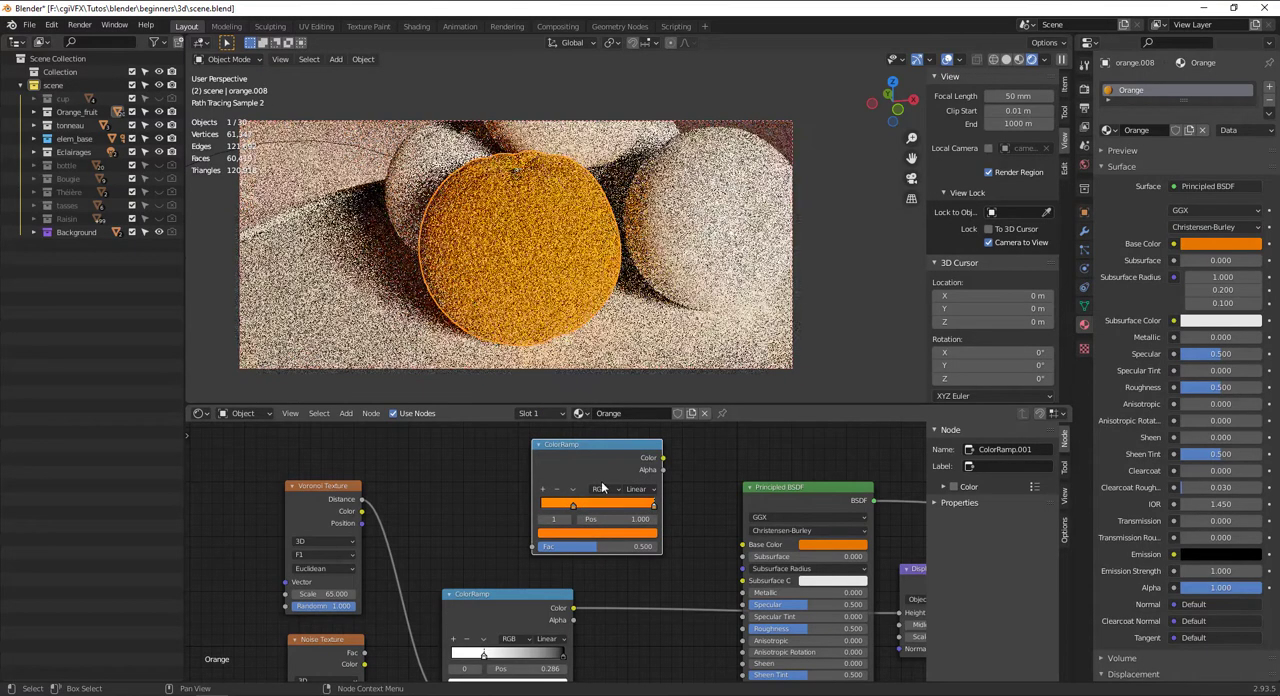
click(613, 532)
click(558, 447)
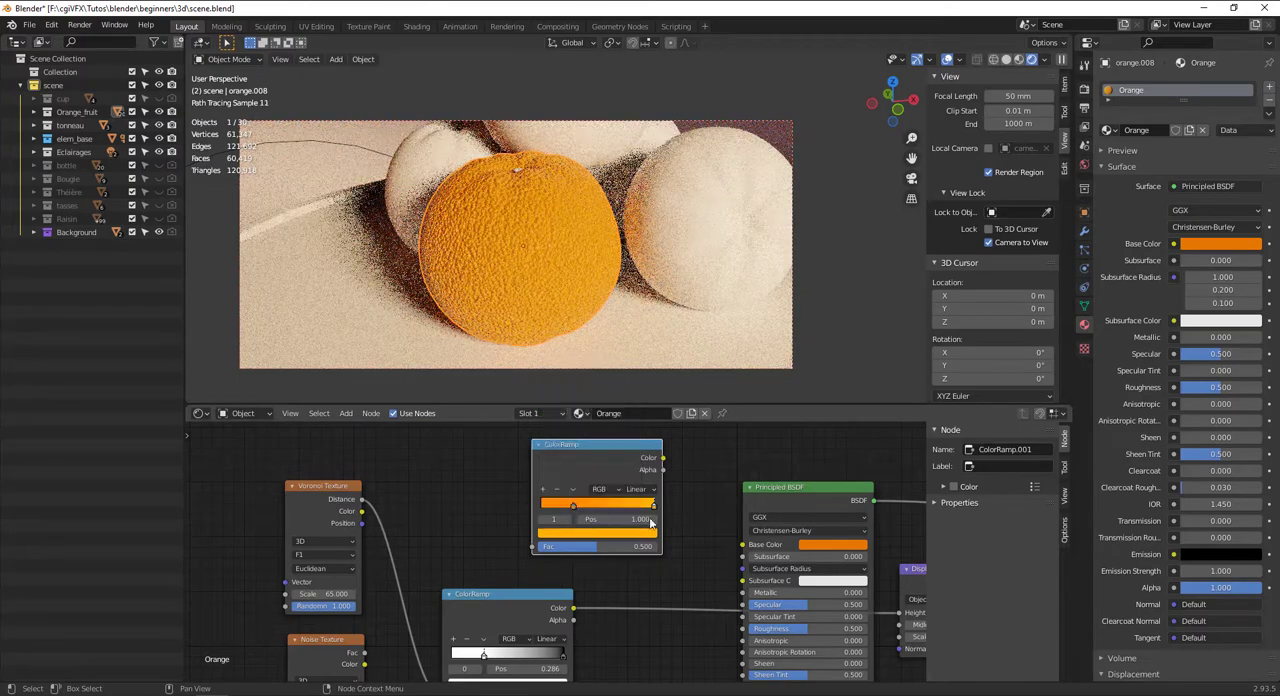
Move the new ColorRamp's first stop to about 0.173 and shift its color to a deeper orange
drag(579, 503, 561, 505)
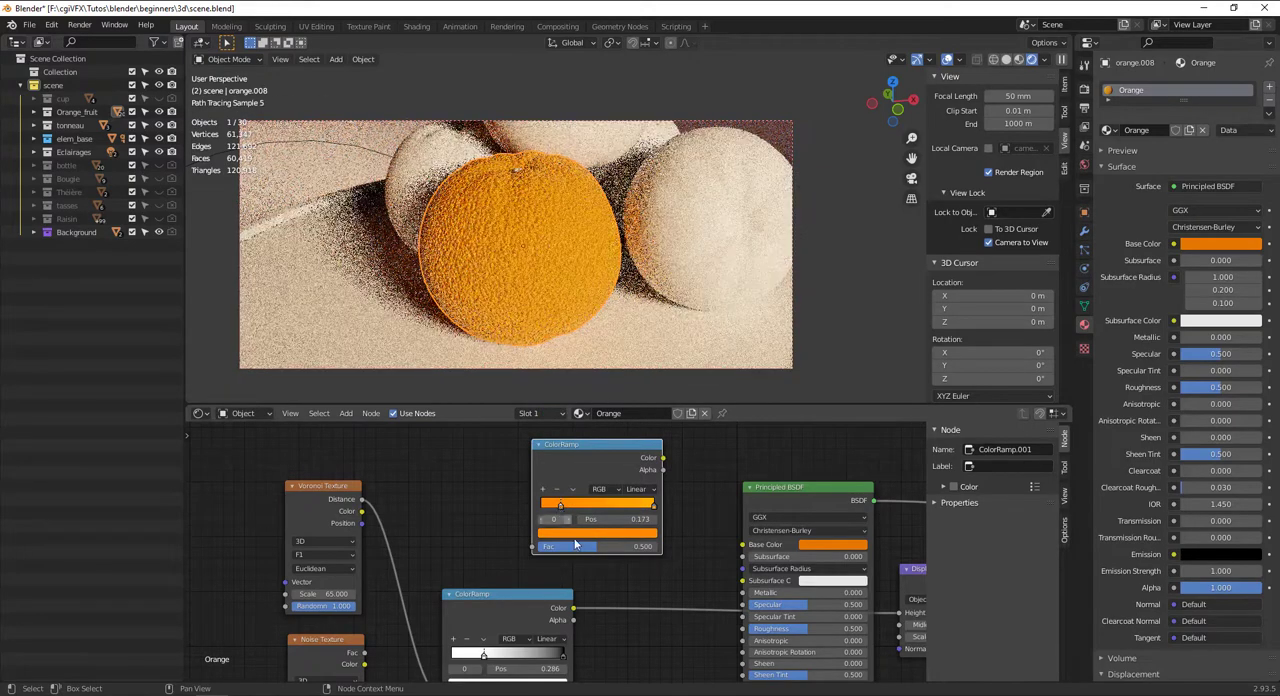
click(583, 532)
drag(567, 455, 568, 455)
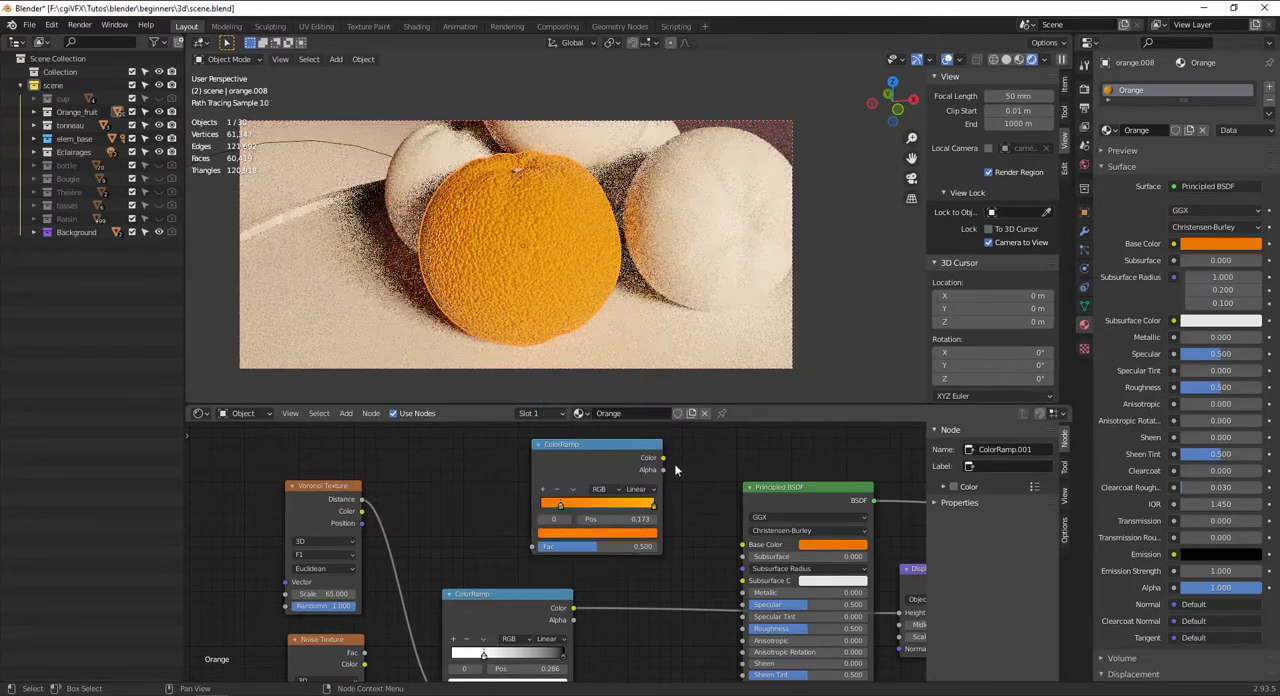
Connect the orange ColorRamp's Color output to the Principled BSDF's Base Color
drag(663, 458, 684, 500)
drag(747, 549, 745, 546)
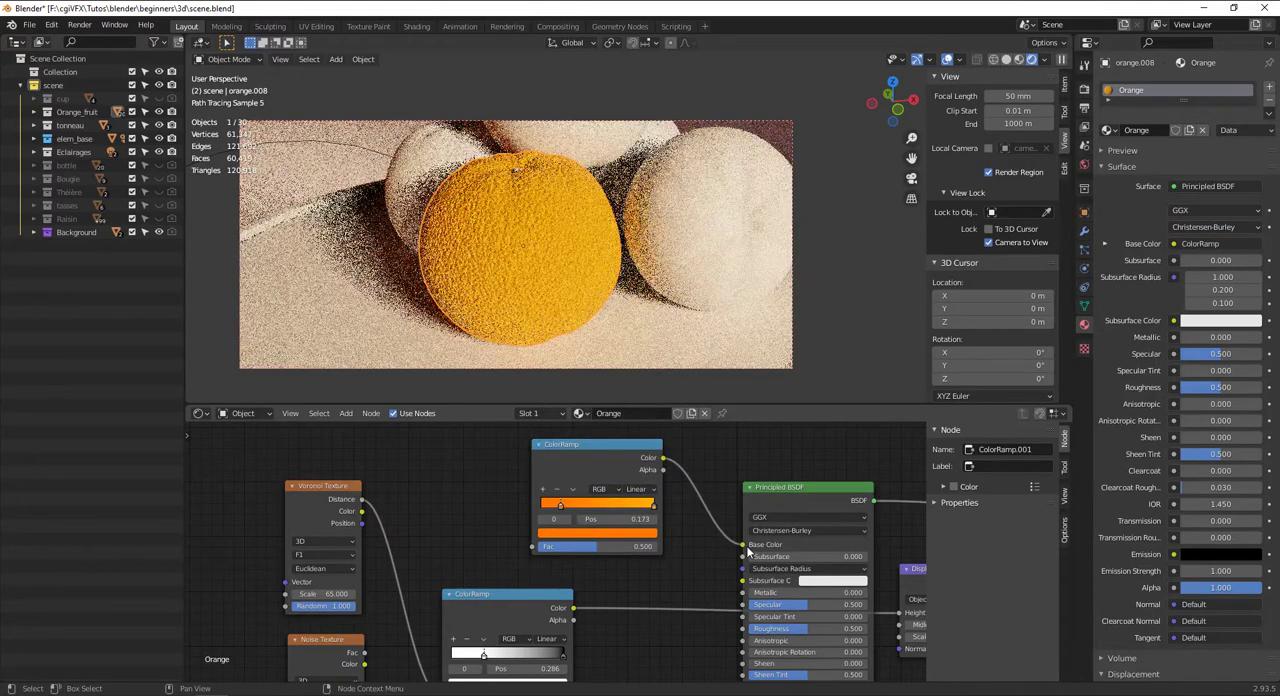
scroll(753, 586, down, 1)
scroll(783, 551, up, 2)
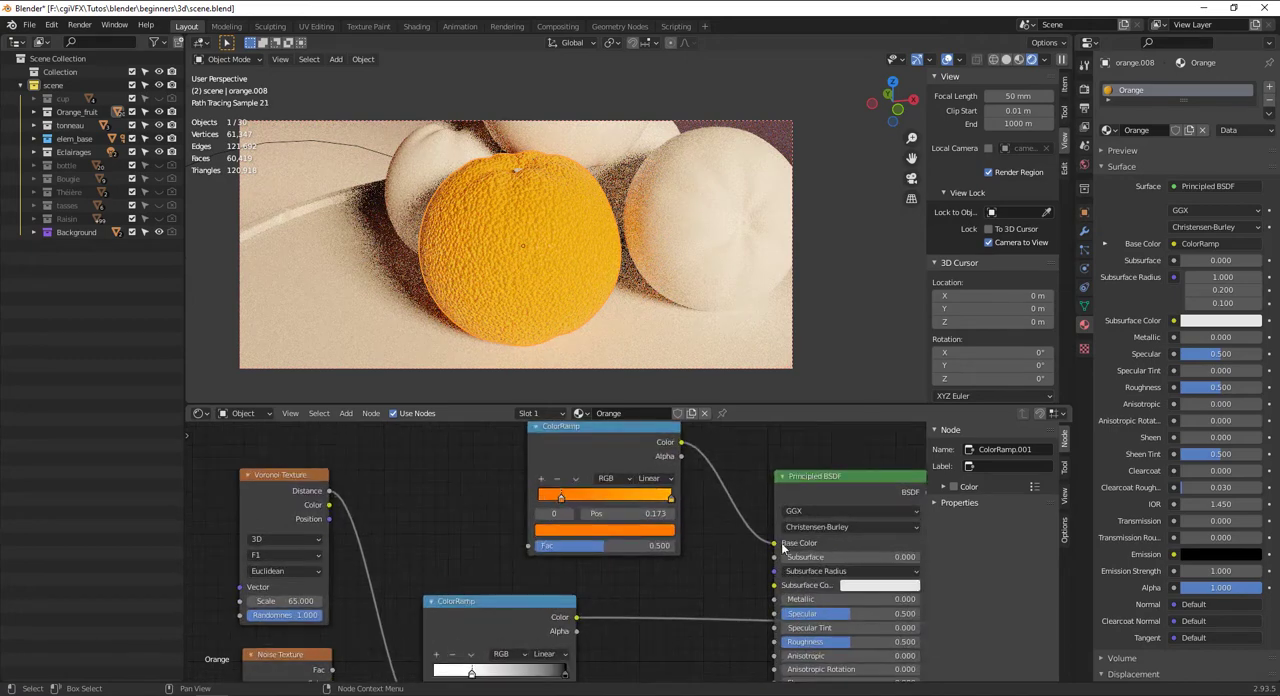
Set the Principled BSDF's Subsurface to 0.01
middle_drag(783, 551, 633, 561)
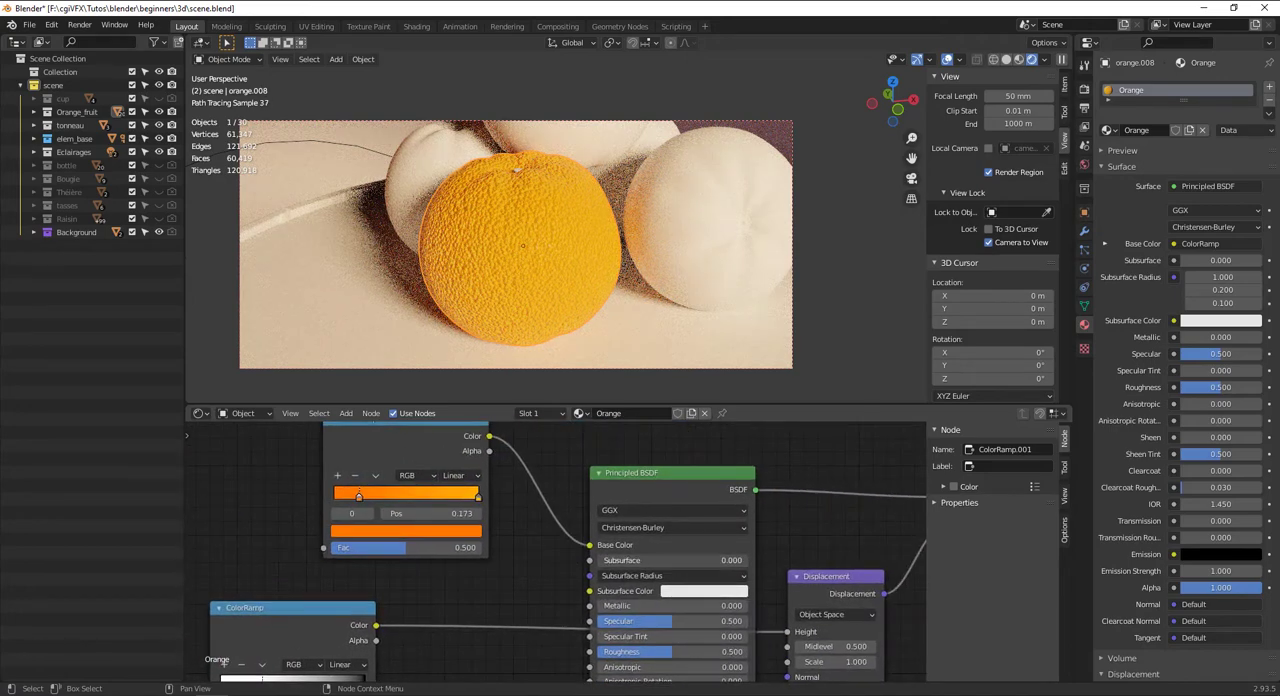
drag(620, 560, 626, 562)
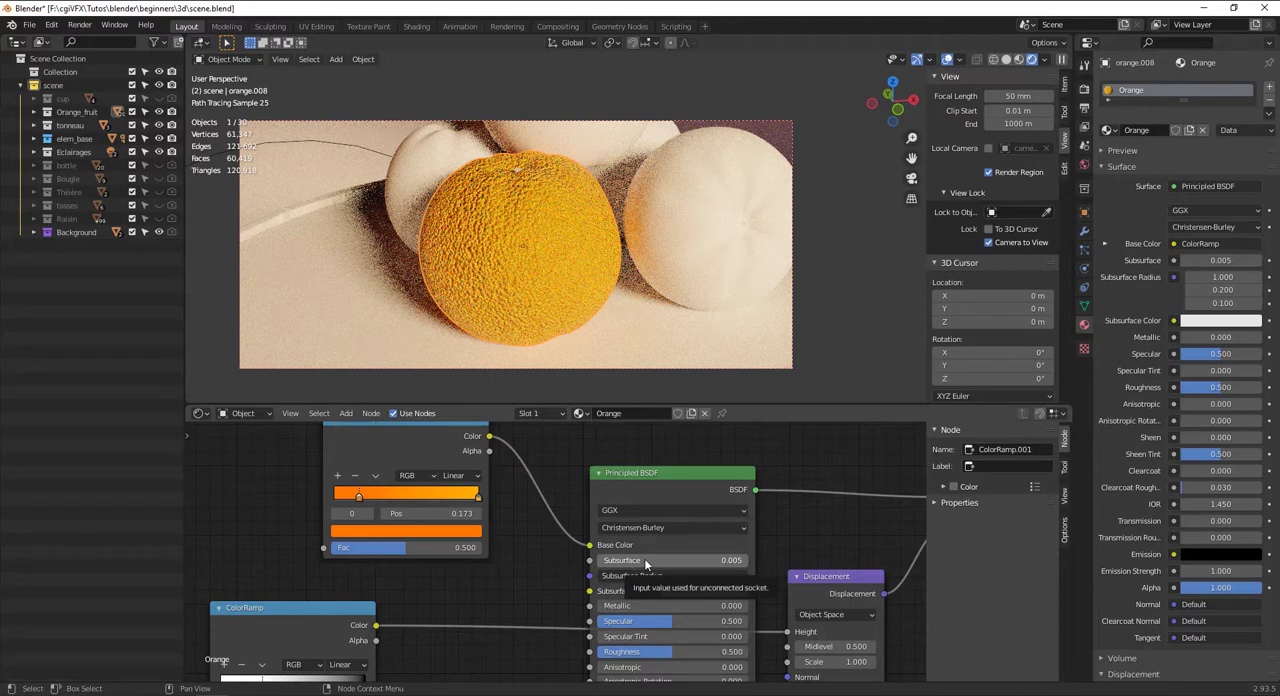
click(644, 560)
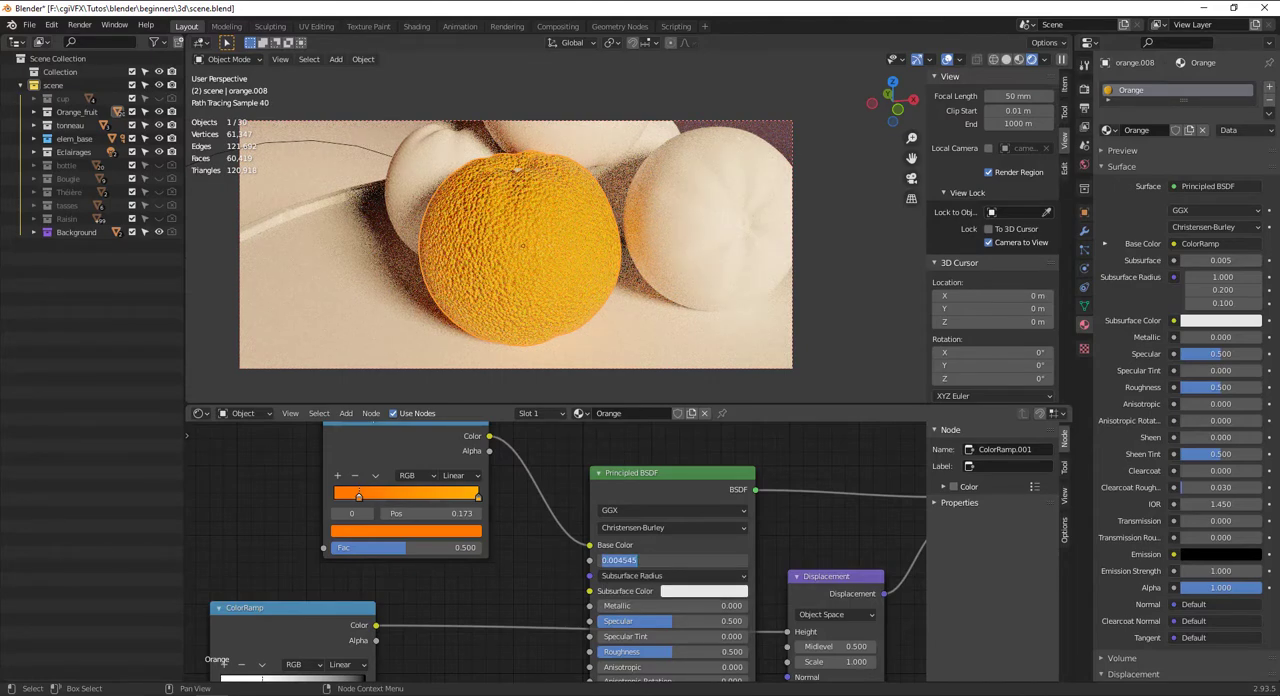
text(0.01)
key(Return)
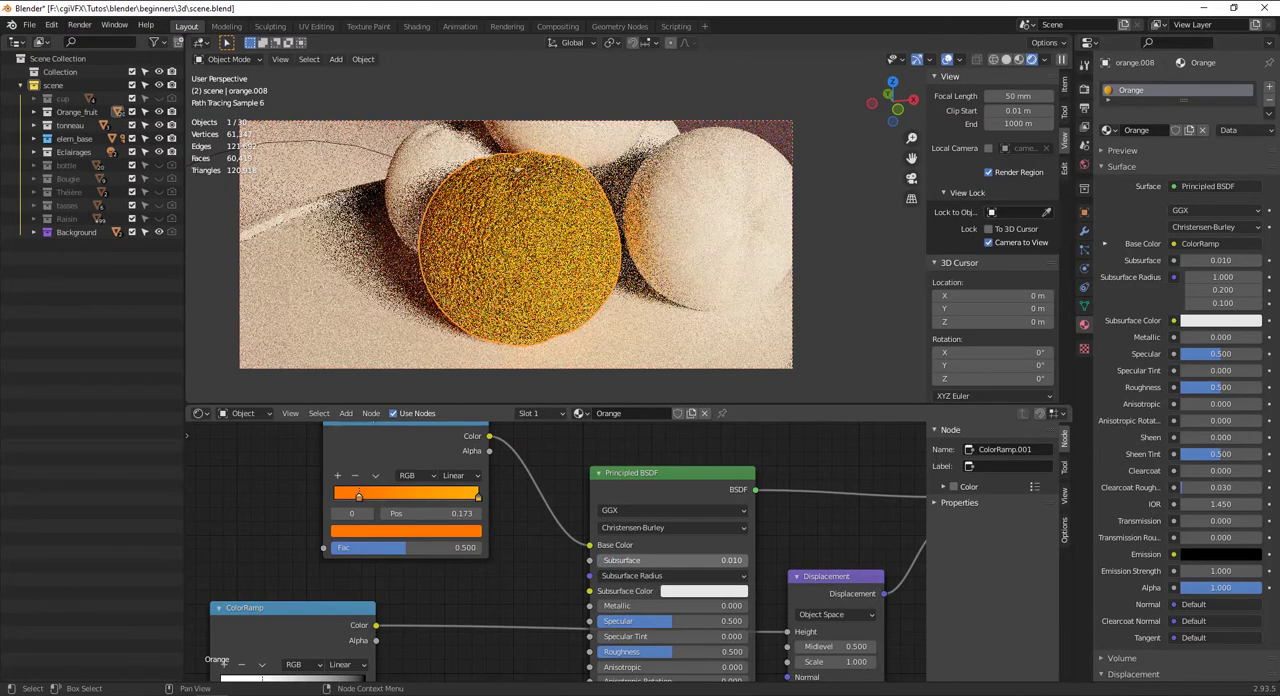
scroll(604, 562, down, 1)
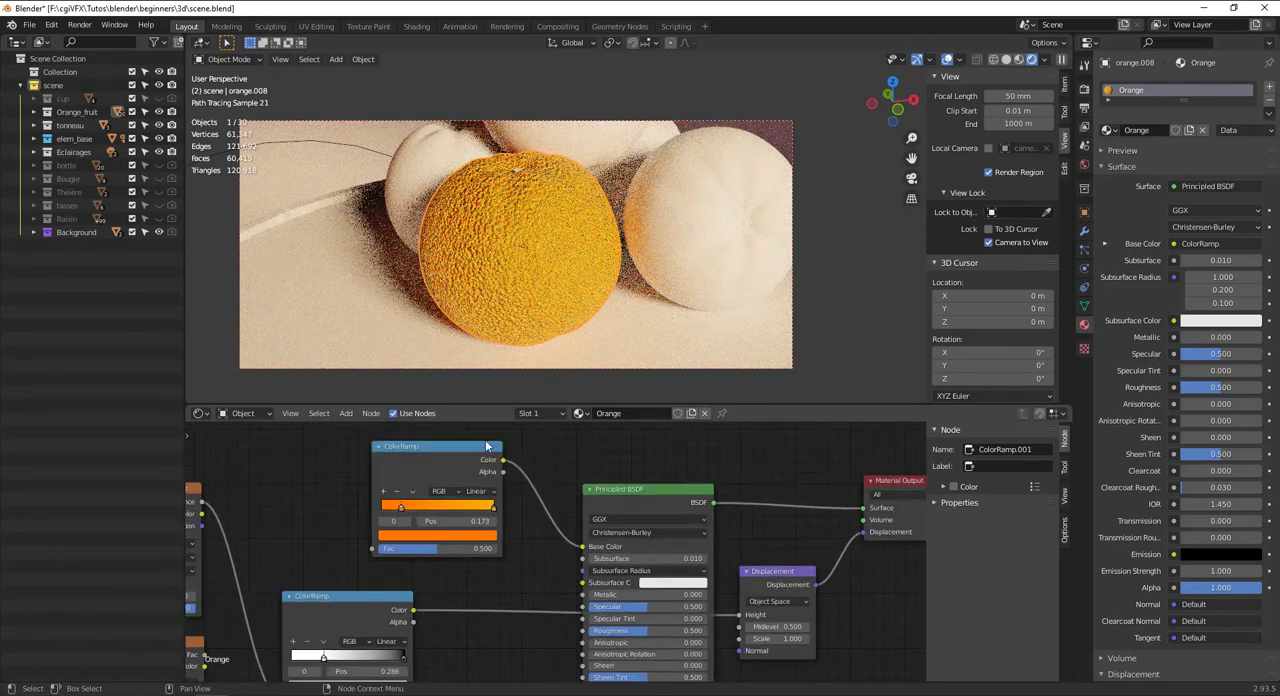
drag(503, 459, 530, 505)
drag(578, 585, 583, 582)
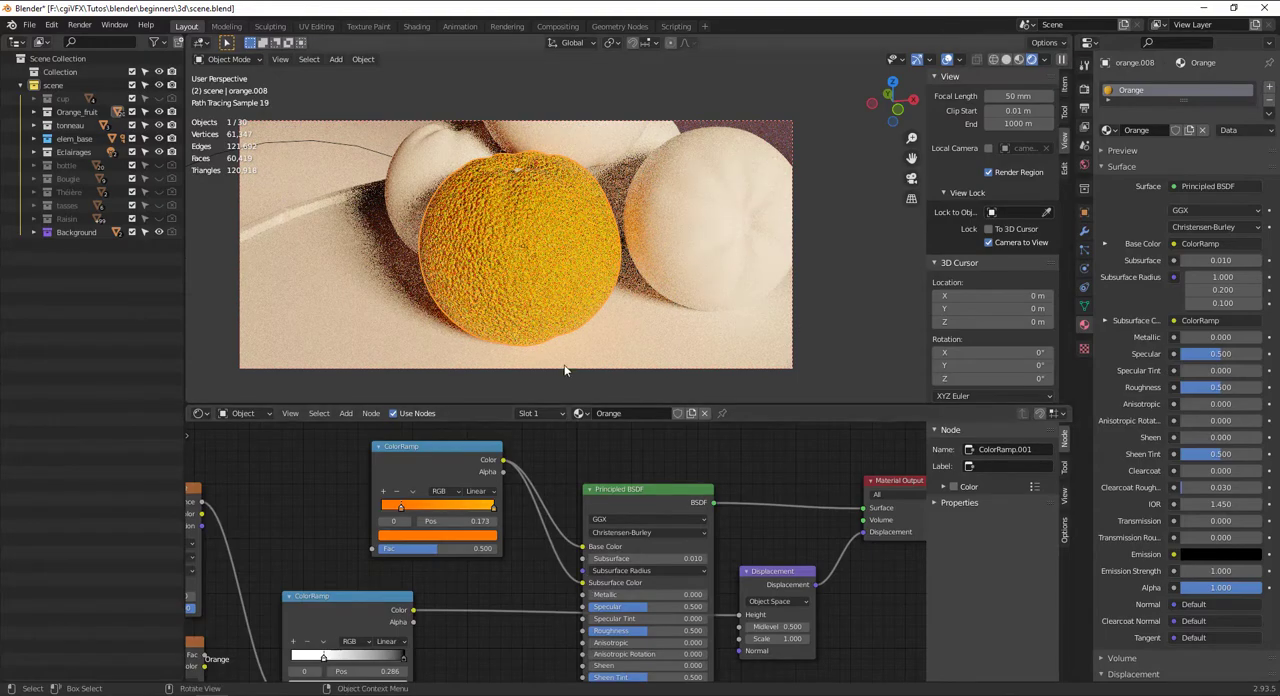
drag(584, 584, 558, 592)
Set the Principled BSDF's Subsurface Color to a saturated orange and its Roughness to about 0.182
click(684, 583)
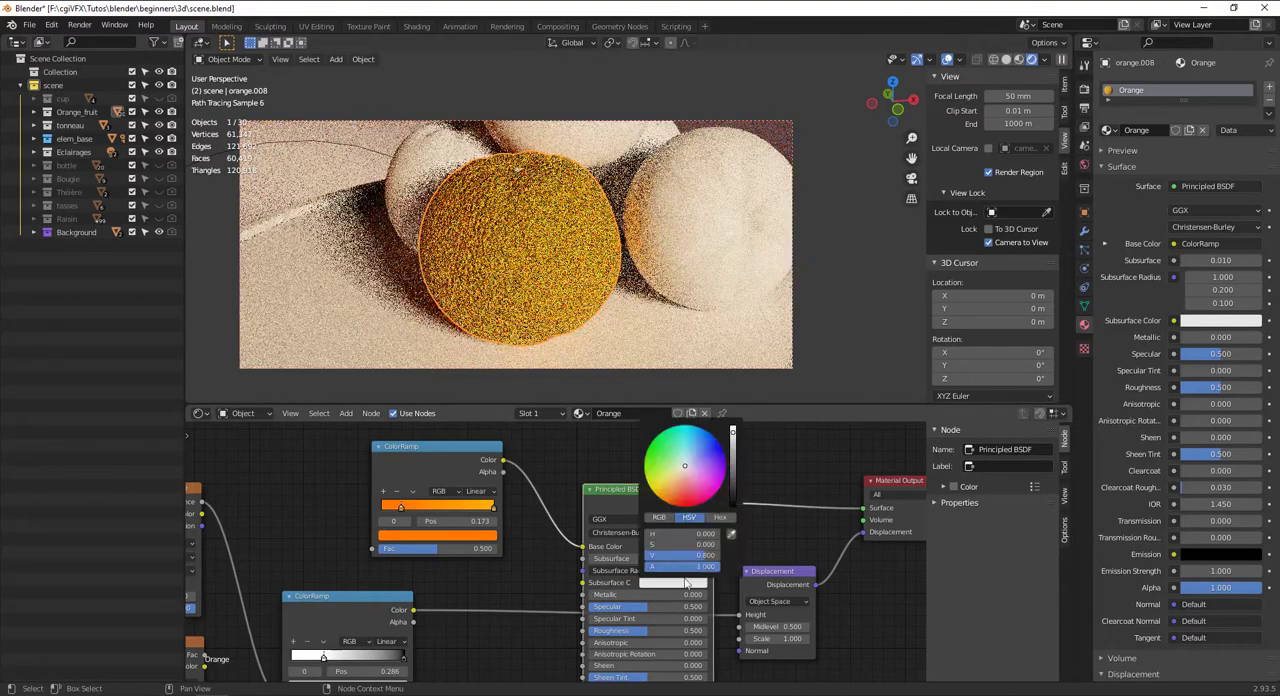
click(674, 487)
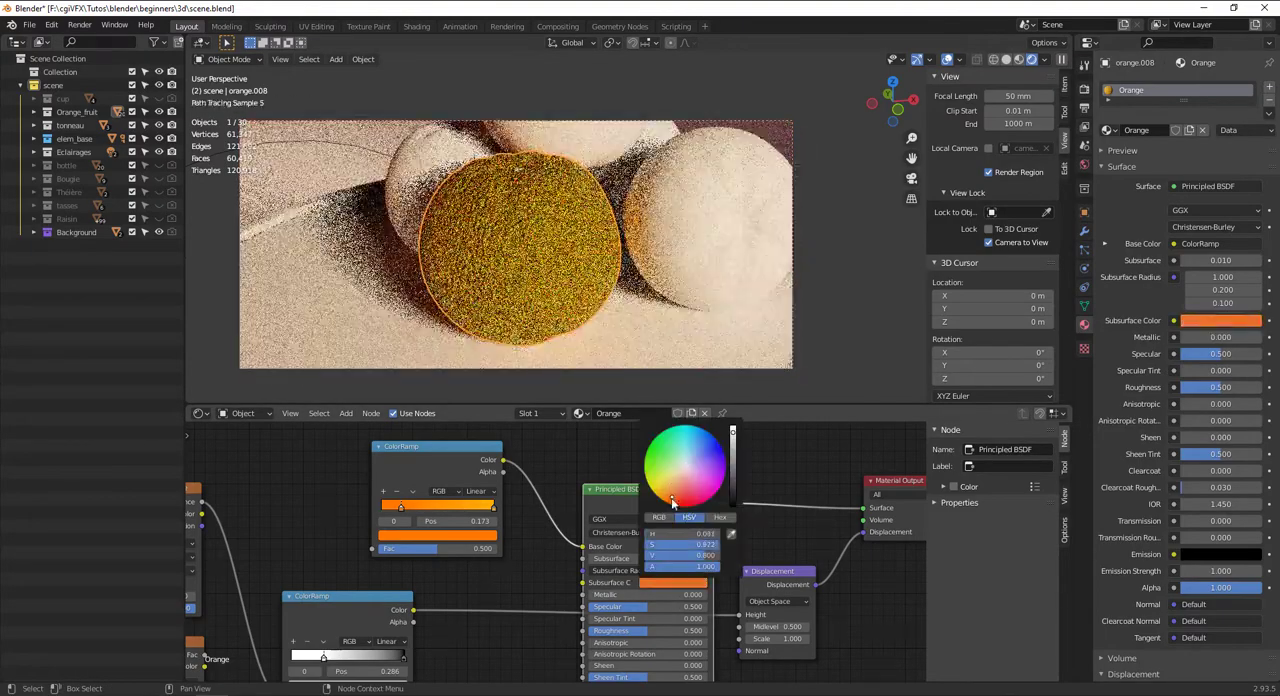
drag(634, 626, 597, 630)
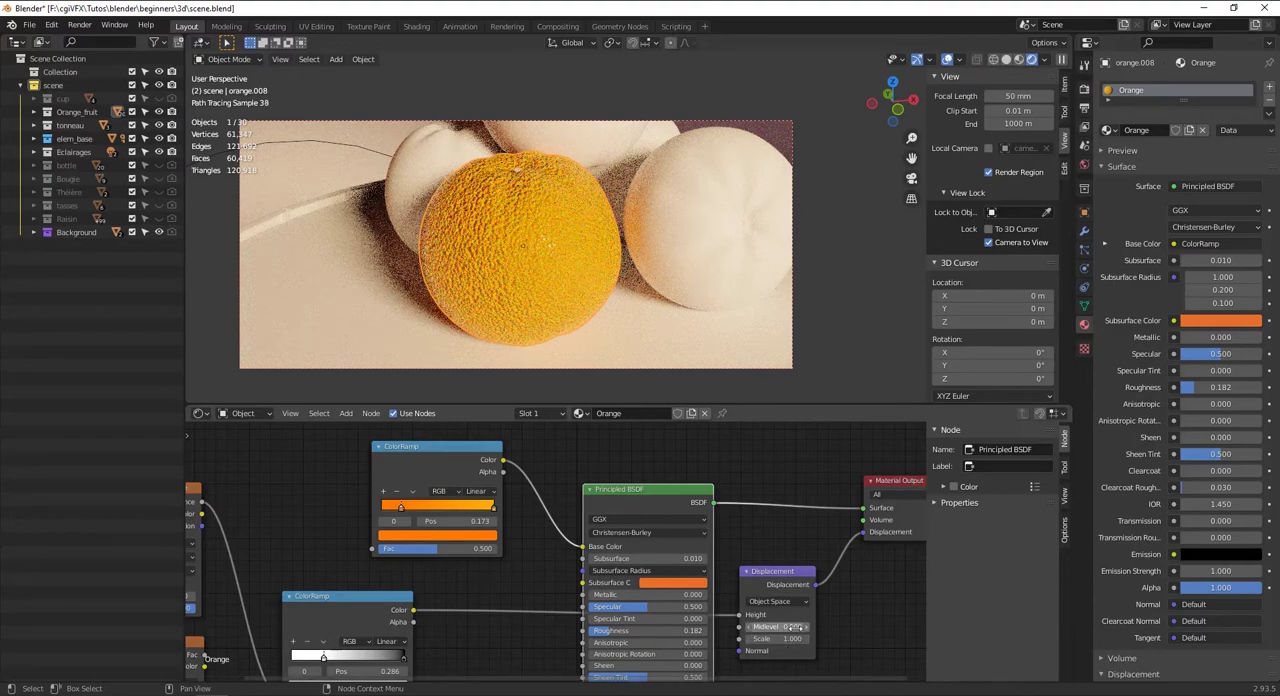
Try a Midlevel of 0 on the Displacement node
drag(790, 627, 793, 626)
click(792, 626)
key(Return)
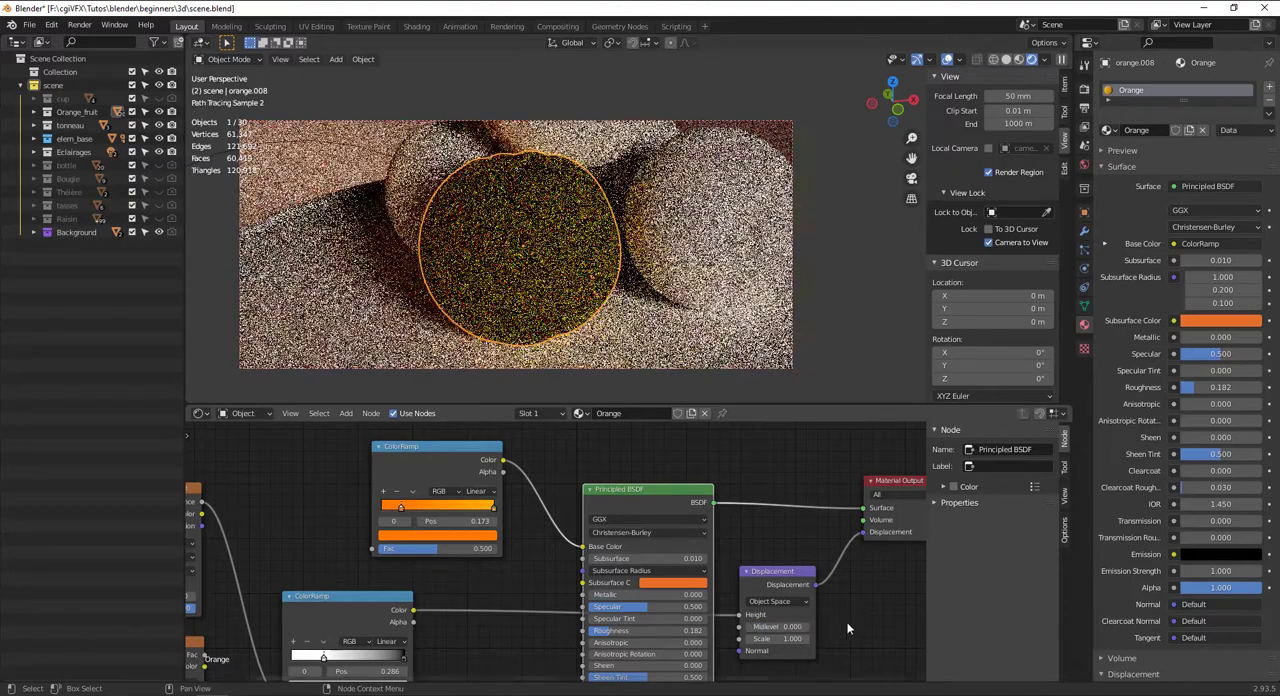
Set the Displacement node's Scale to 0.3 and its Midlevel to 0.5
drag(785, 638, 778, 641)
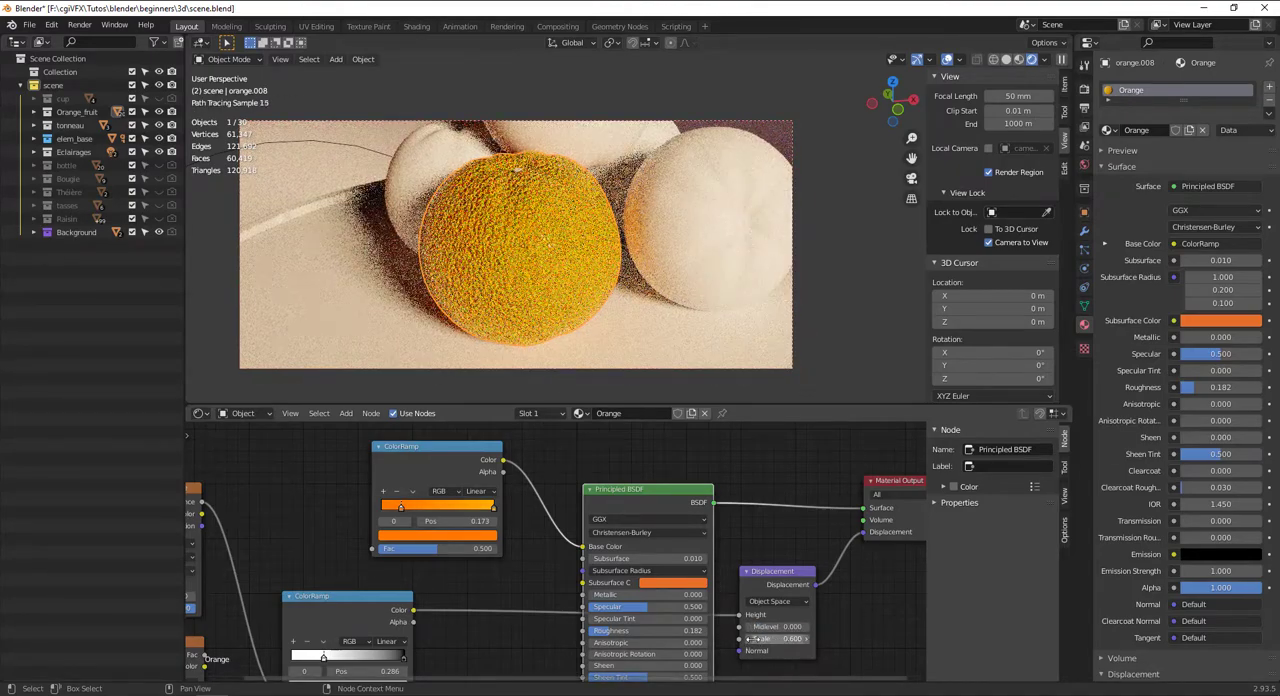
drag(749, 641, 722, 641)
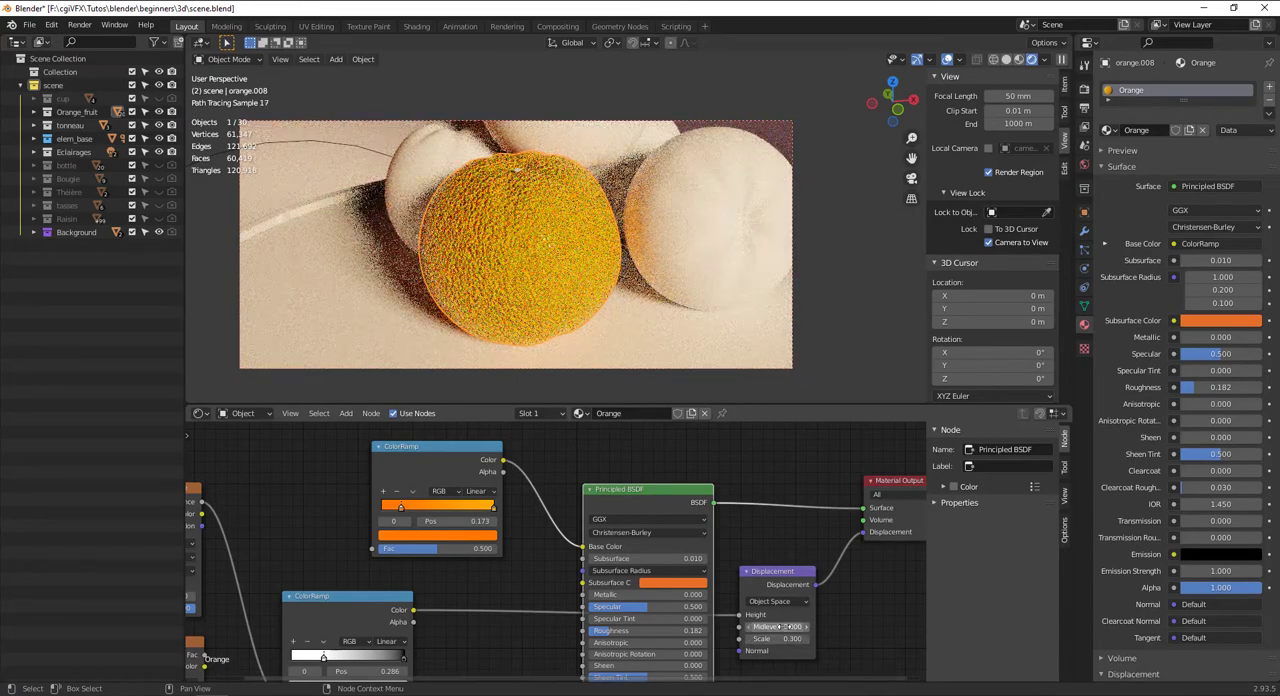
drag(783, 628, 800, 628)
double_click(783, 628)
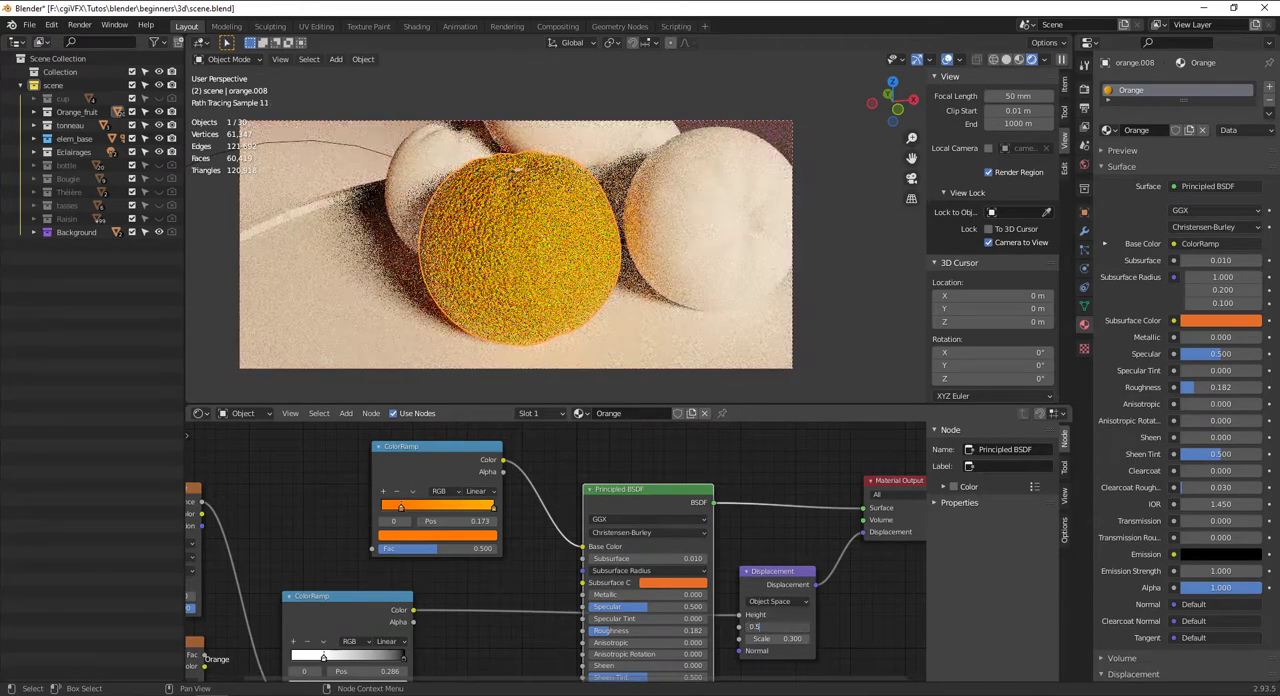
text(0.5)
key(Return)
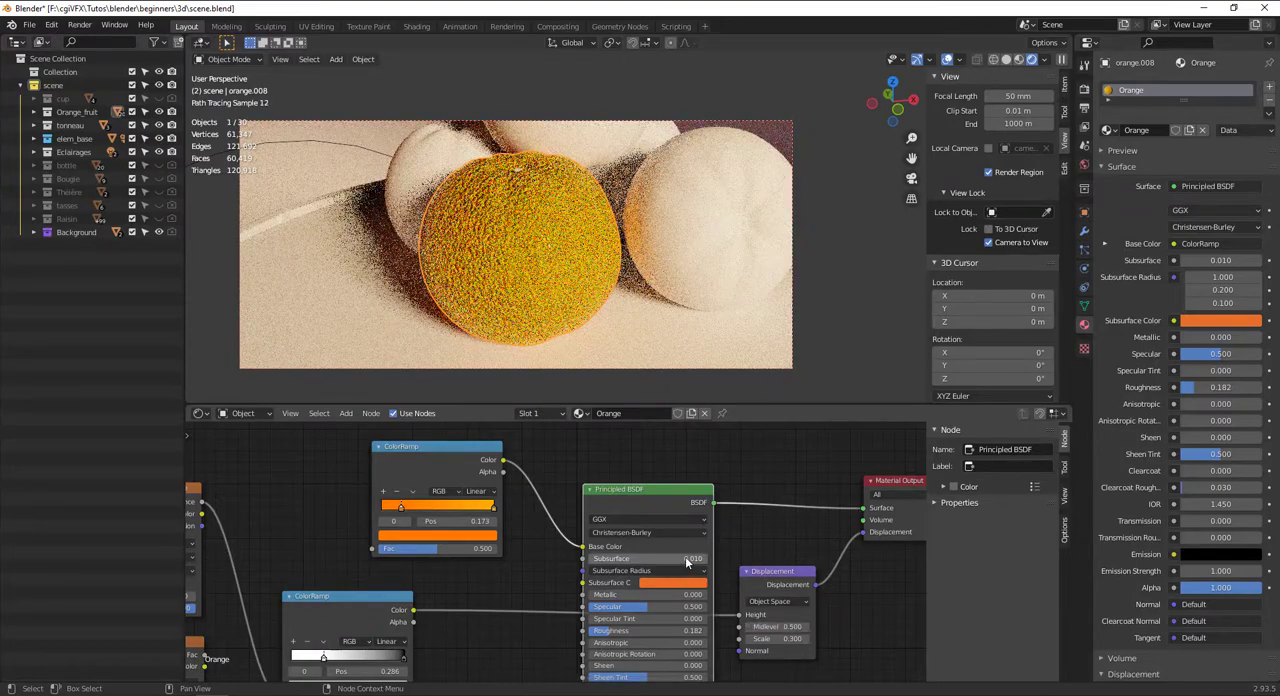
double_click(686, 559)
key(Return)
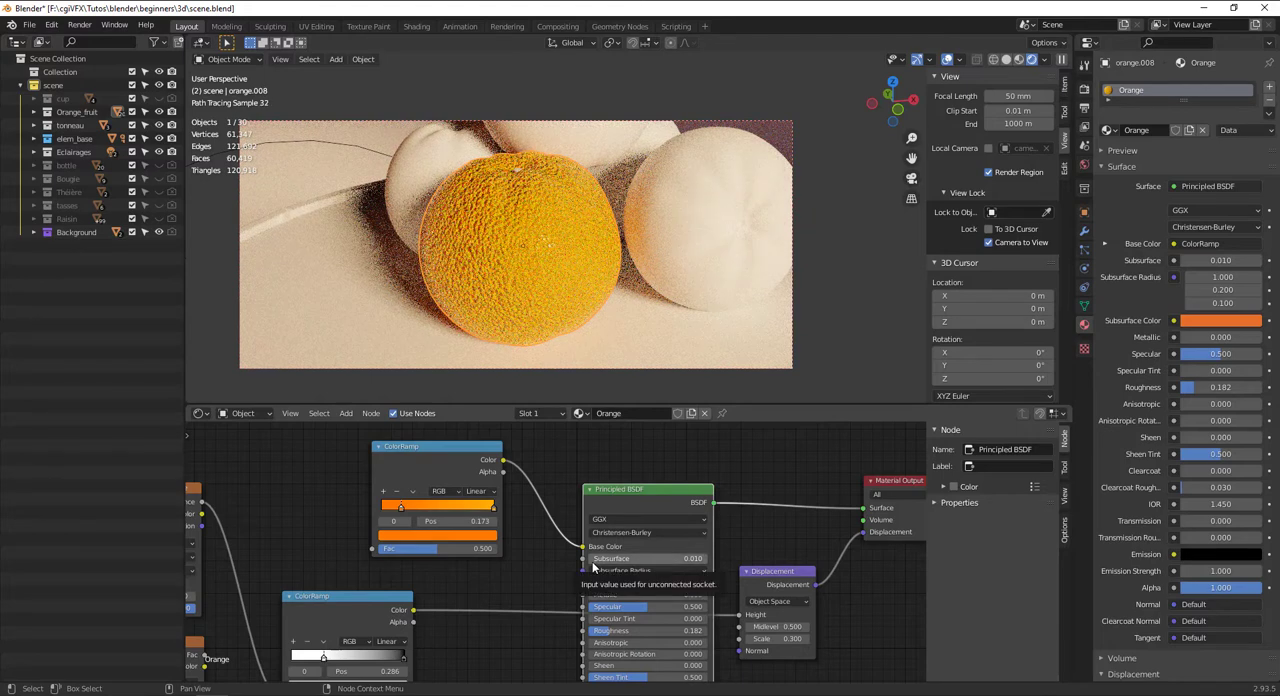
Set the Voronoi Texture's Scale to 555 for much finer peel detail
middle_drag(351, 529, 609, 506)
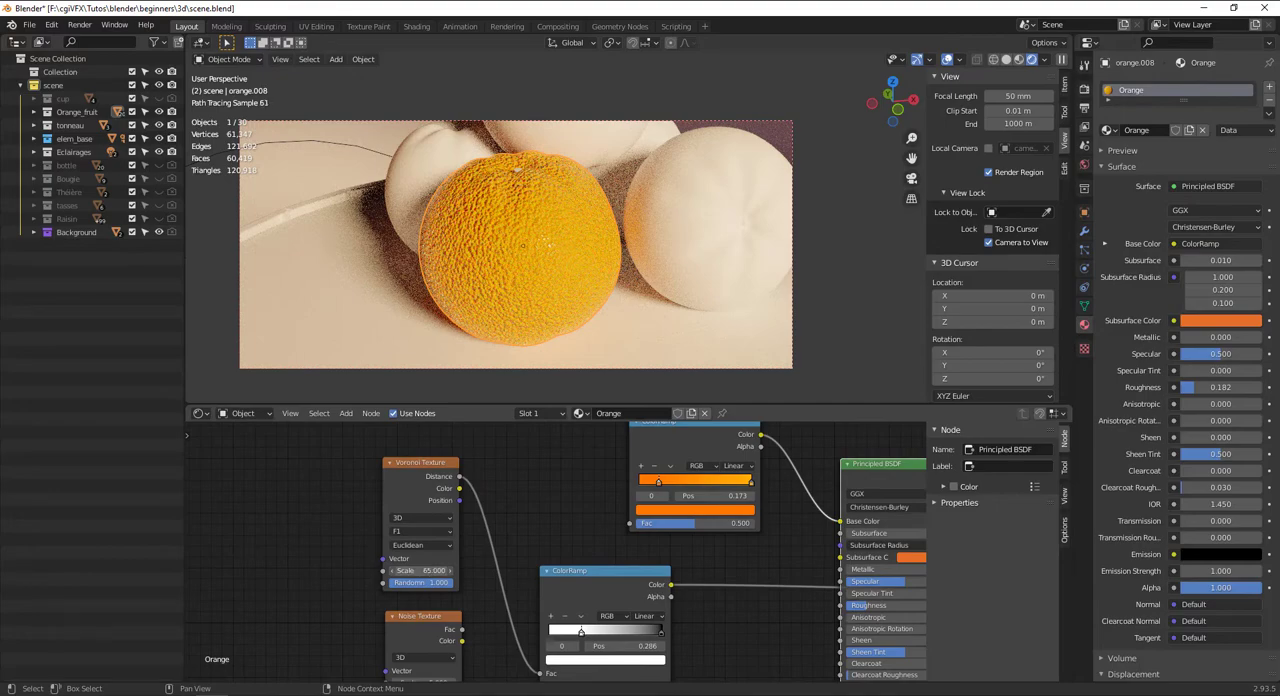
drag(420, 570, 470, 570)
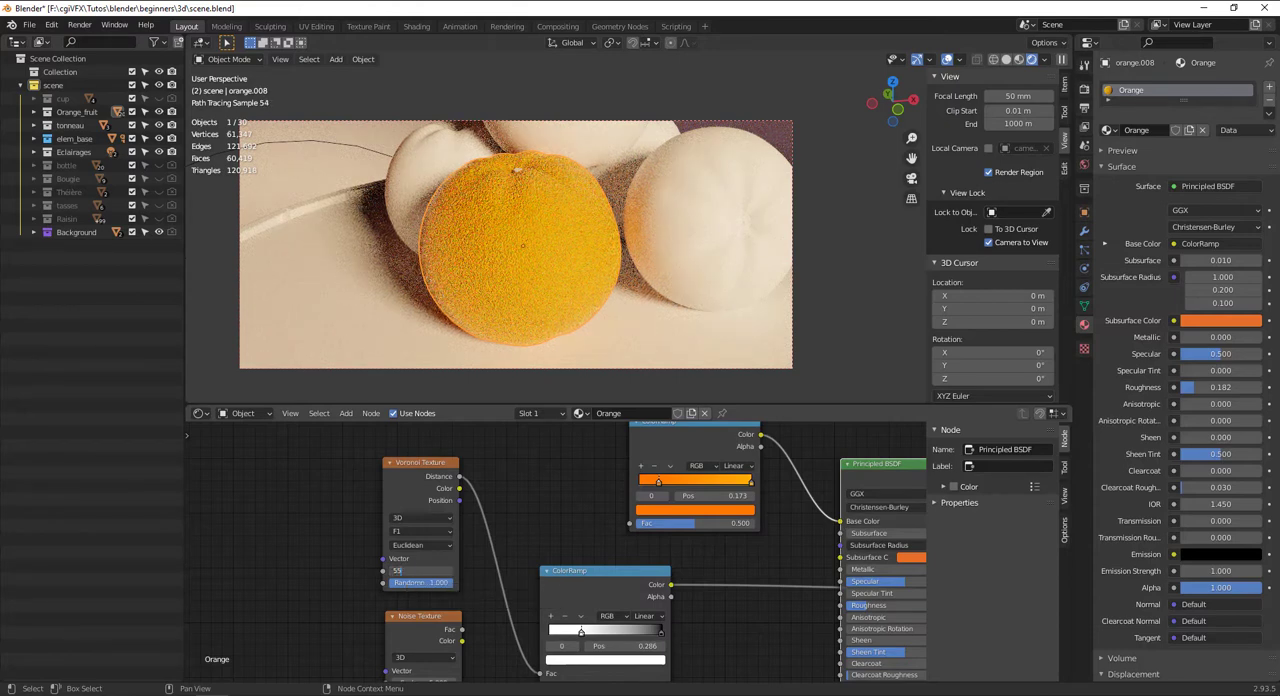
text(5)
key(Return)
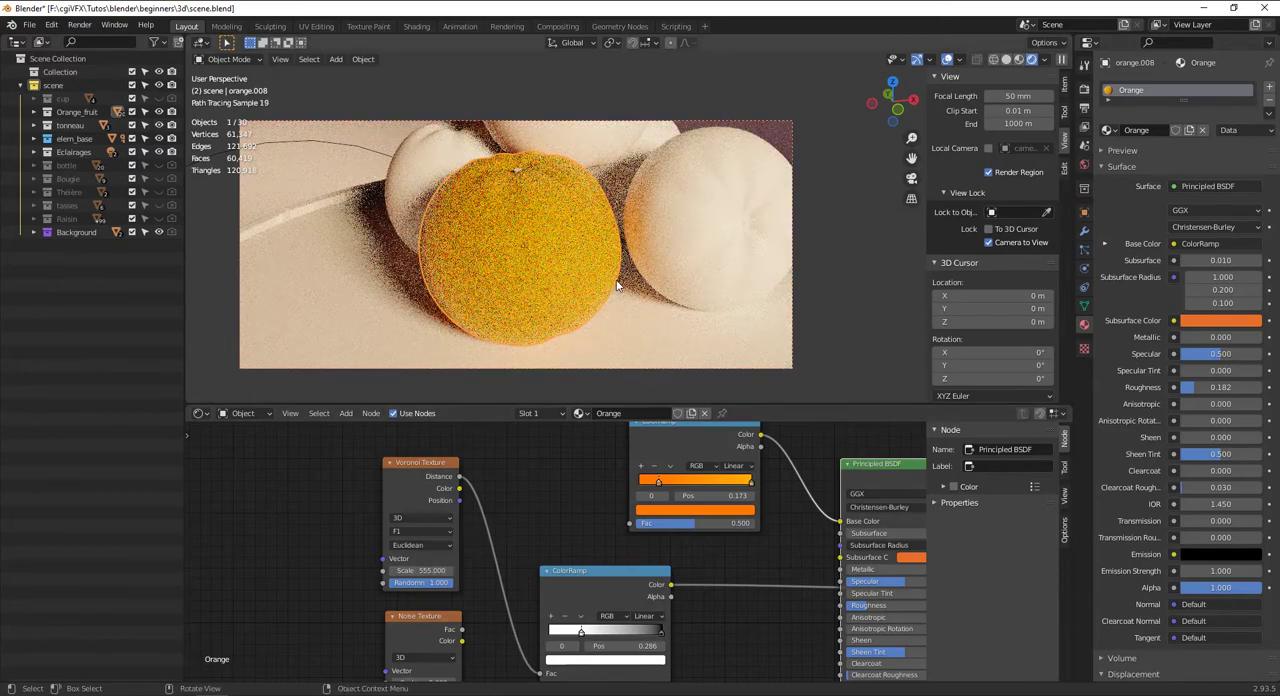
Set both the Subsurface and the Roughness of the Principled BSDF to 0
scroll(617, 286, up, 4)
middle_drag(754, 537, 575, 556)
drag(748, 552, 660, 557)
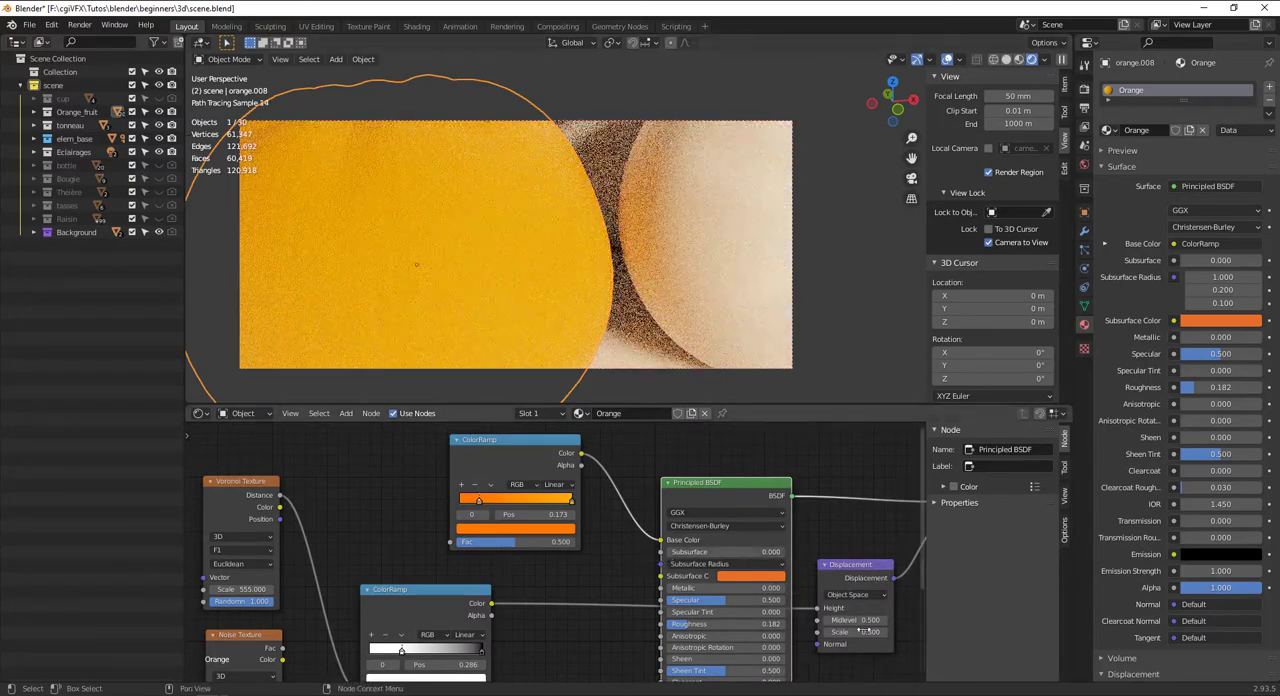
drag(698, 624, 669, 622)
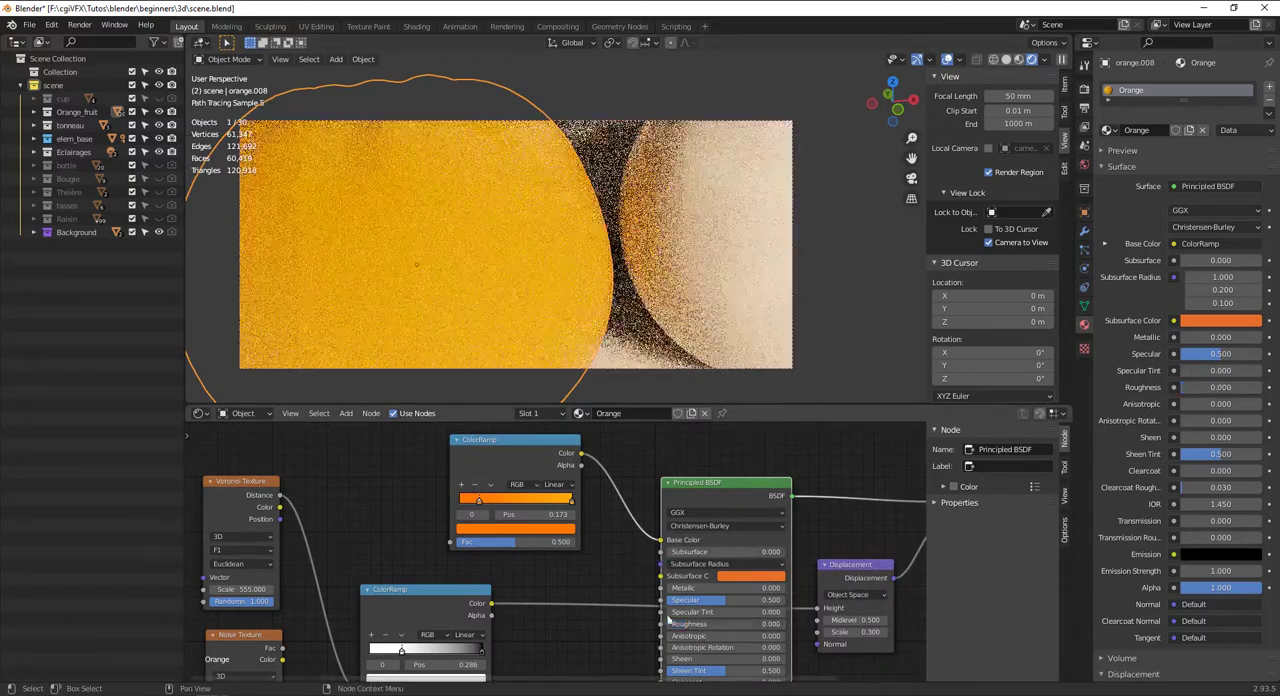
Delete the unused Noise Texture node below the Voronoi Texture
scroll(498, 170, down, 4)
middle_drag(564, 230, 570, 217)
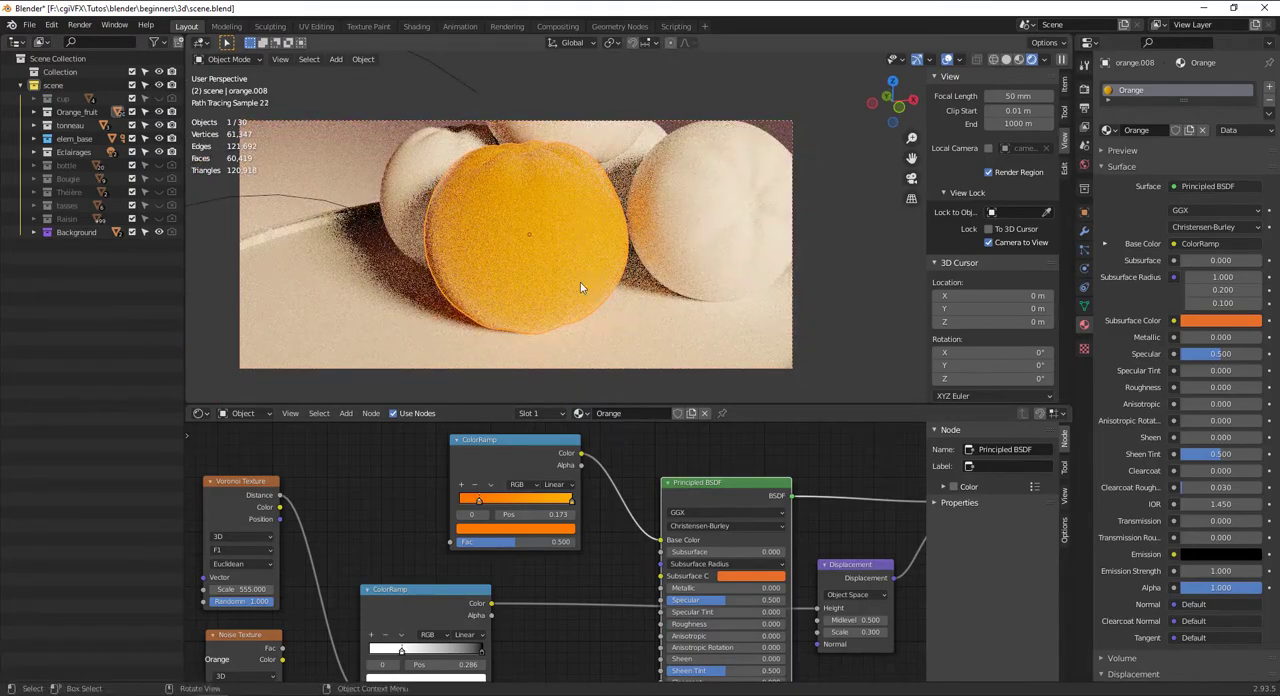
mouse_move(580, 282)
middle_down()
mouse_move(537, 293)
mouse_move(590, 300)
middle_up()
scroll(632, 543, down, 2)
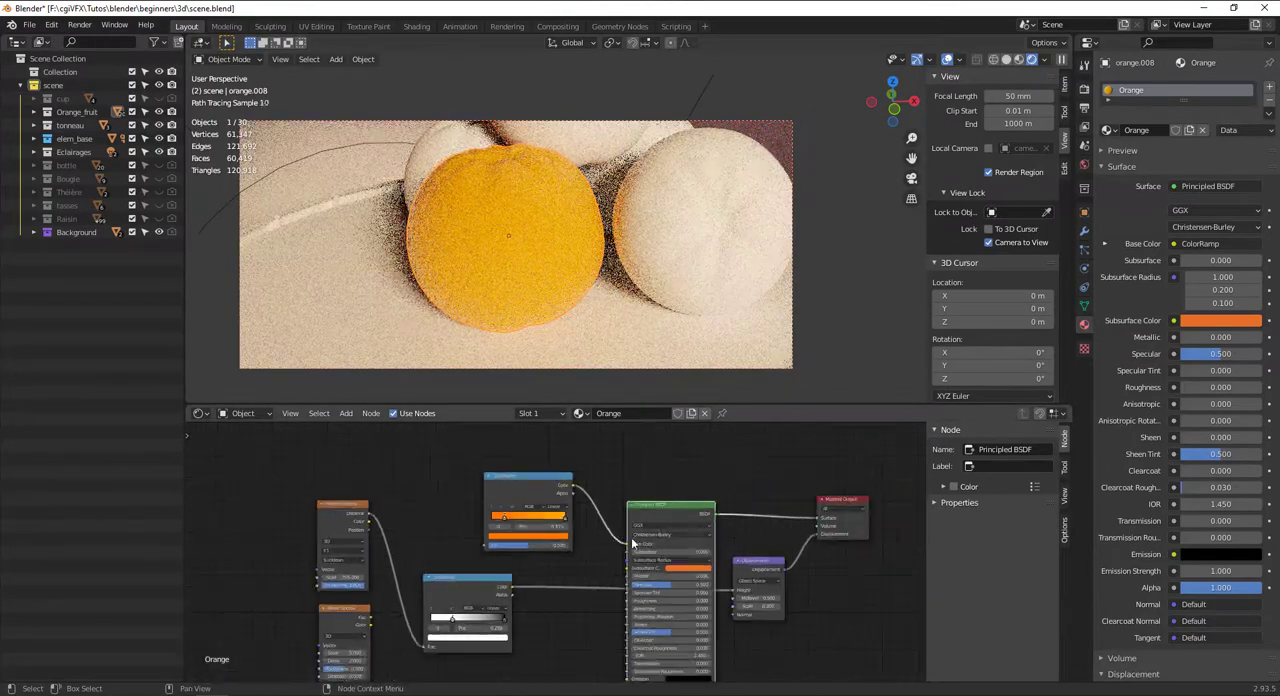
middle_drag(632, 543, 635, 500)
scroll(414, 533, up, 4)
drag(317, 513, 298, 561)
key(x)
scroll(471, 513, down, 3)
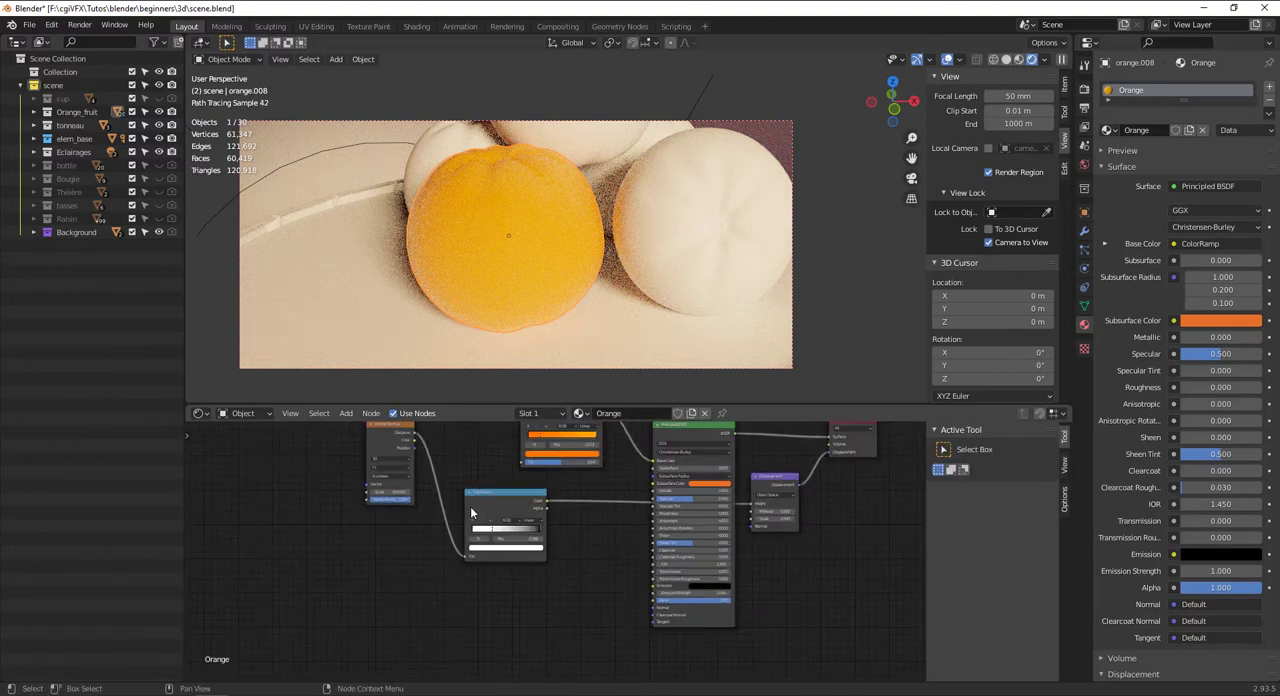
Bring the Voronoi Texture next to its black-and-white ColorRamp, then duplicate both nodes and place the copies directly below
drag(395, 435, 423, 509)
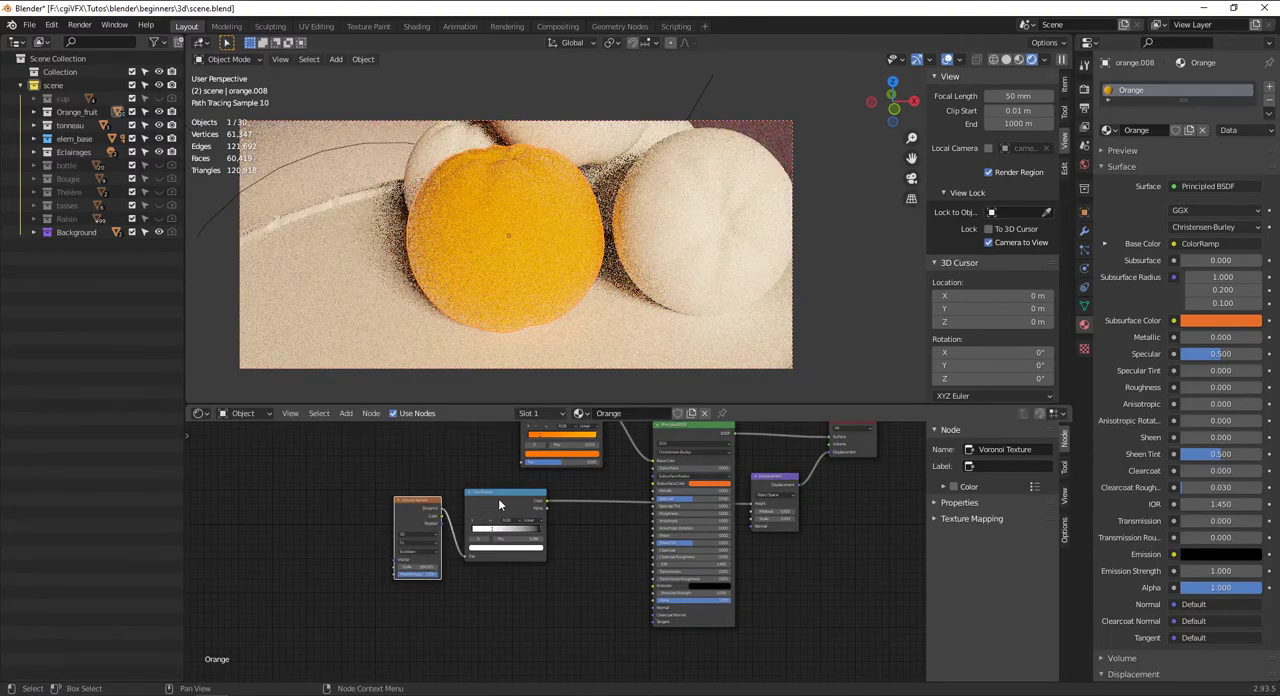
drag(498, 498, 492, 497)
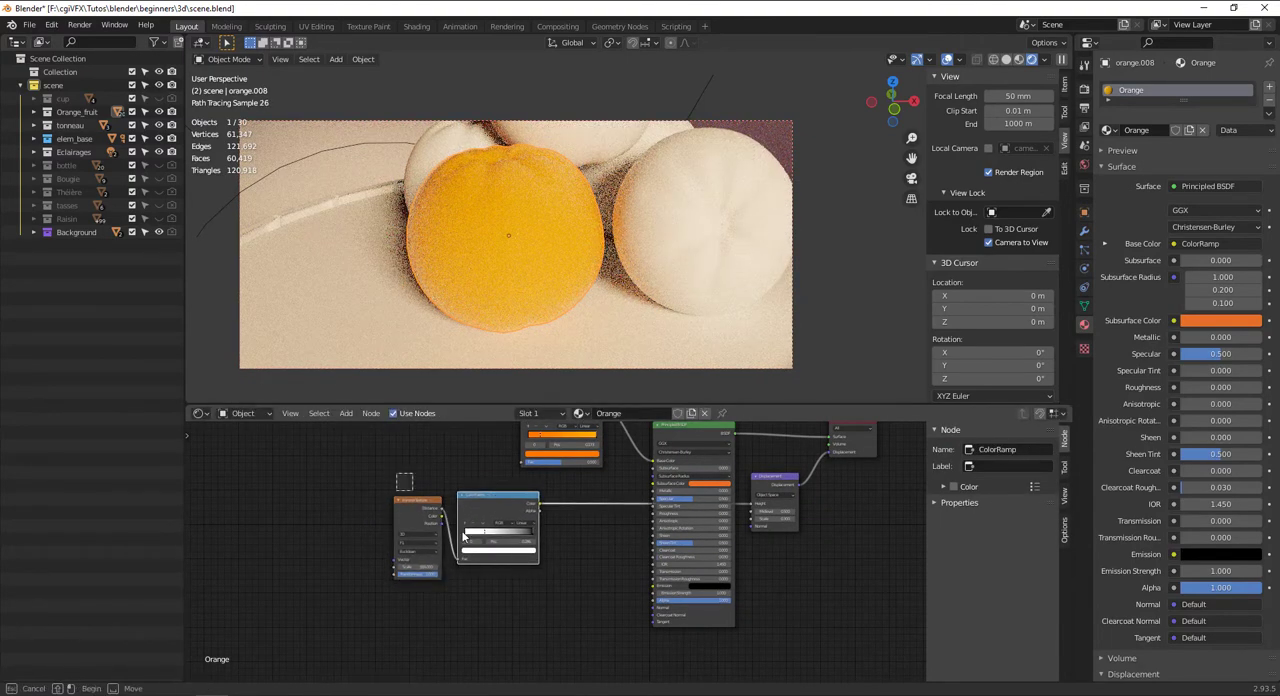
drag(396, 474, 536, 578)
key(shift+d)
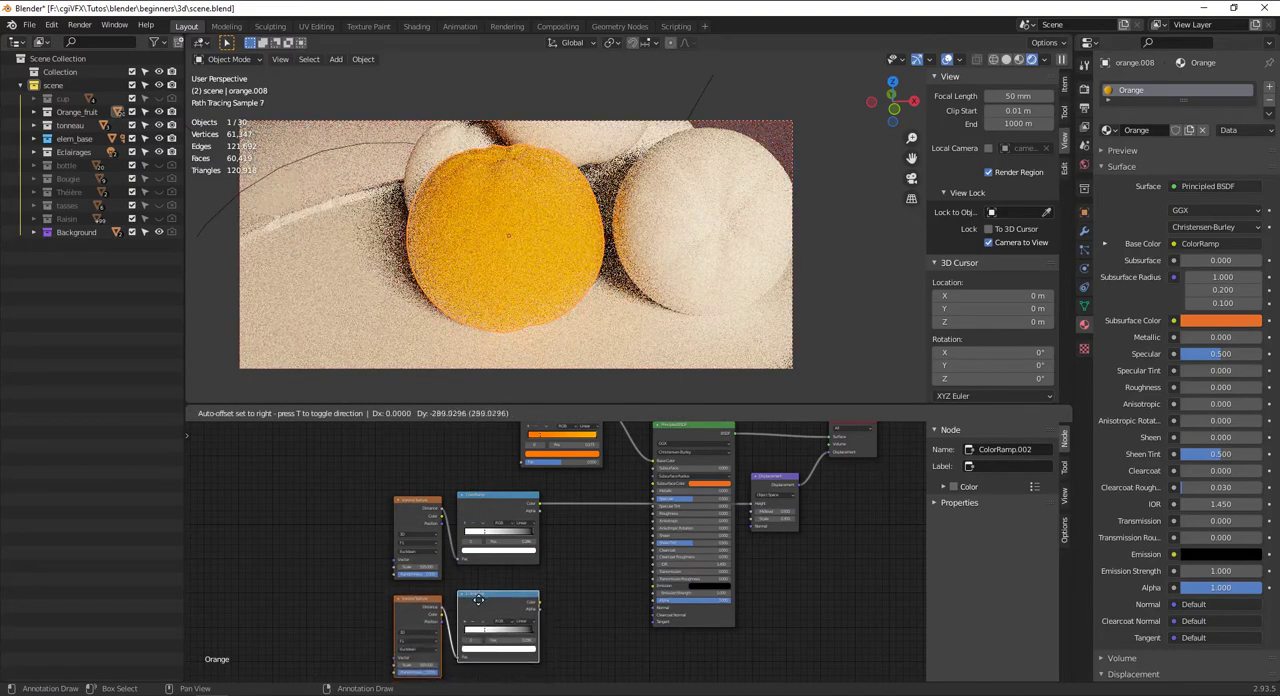
click(478, 608)
Add a Bump node between the duplicated ColorRamp and the Principled BSDF
scroll(605, 594, up, 4)
middle_drag(596, 612, 570, 564)
scroll(571, 565, up, 4)
key(shift+a)
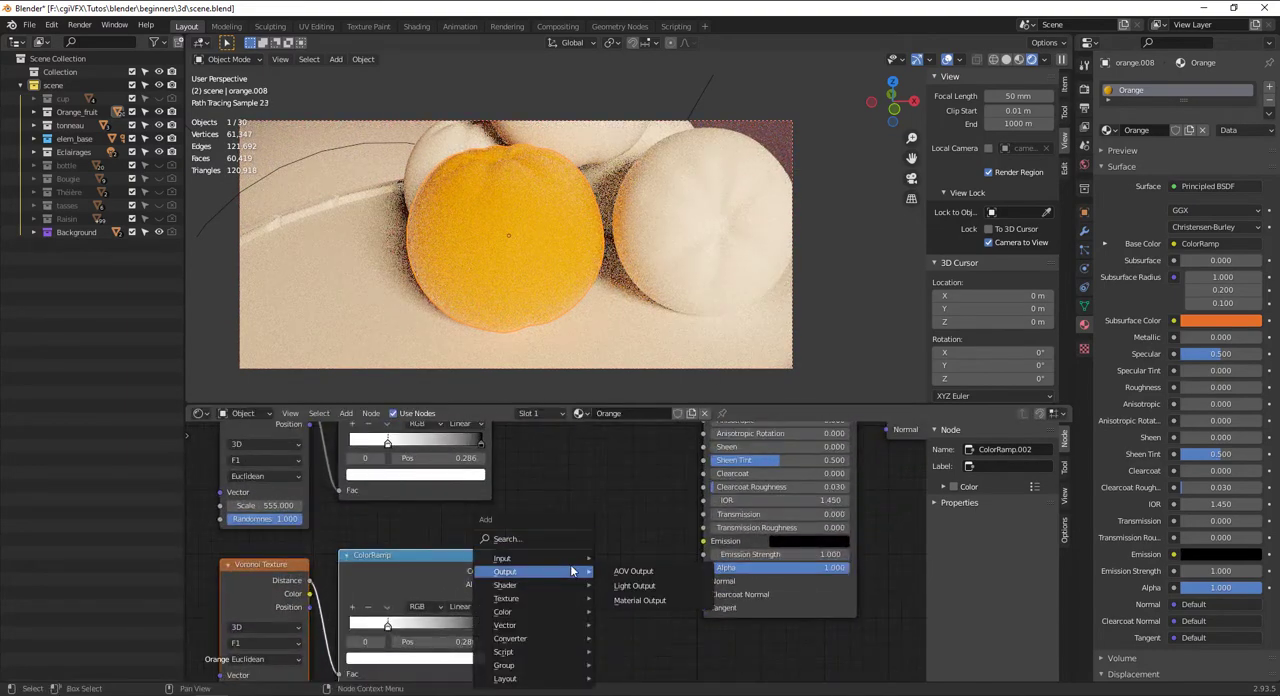
click(571, 539)
text(bump)
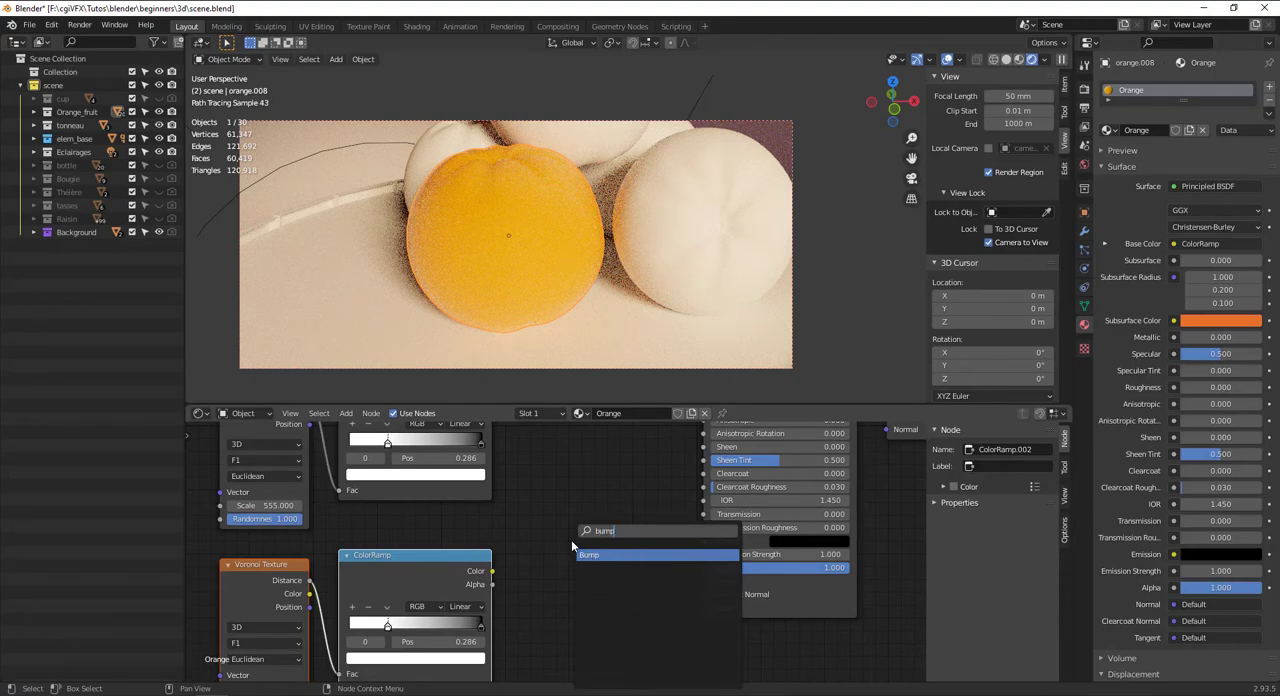
key(Return)
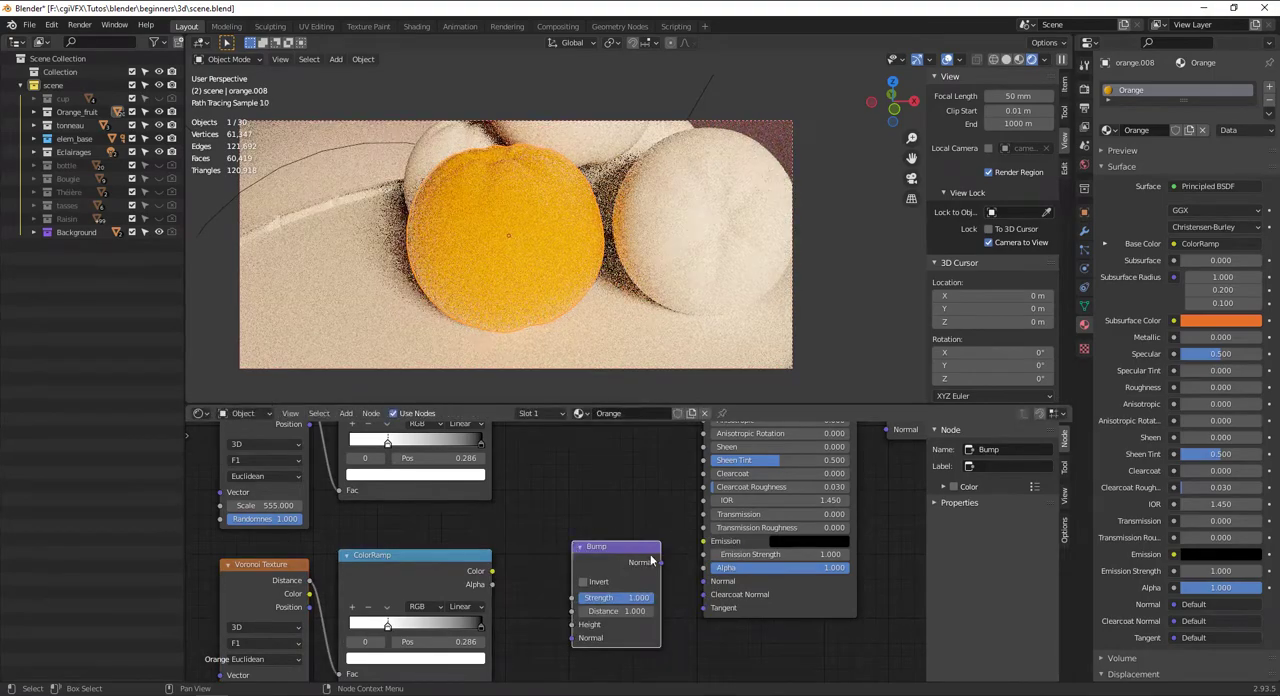
Connect the Bump node to the Principled BSDF's Normal and the duplicated ColorRamp's Color to the Bump's Height
drag(660, 562, 704, 581)
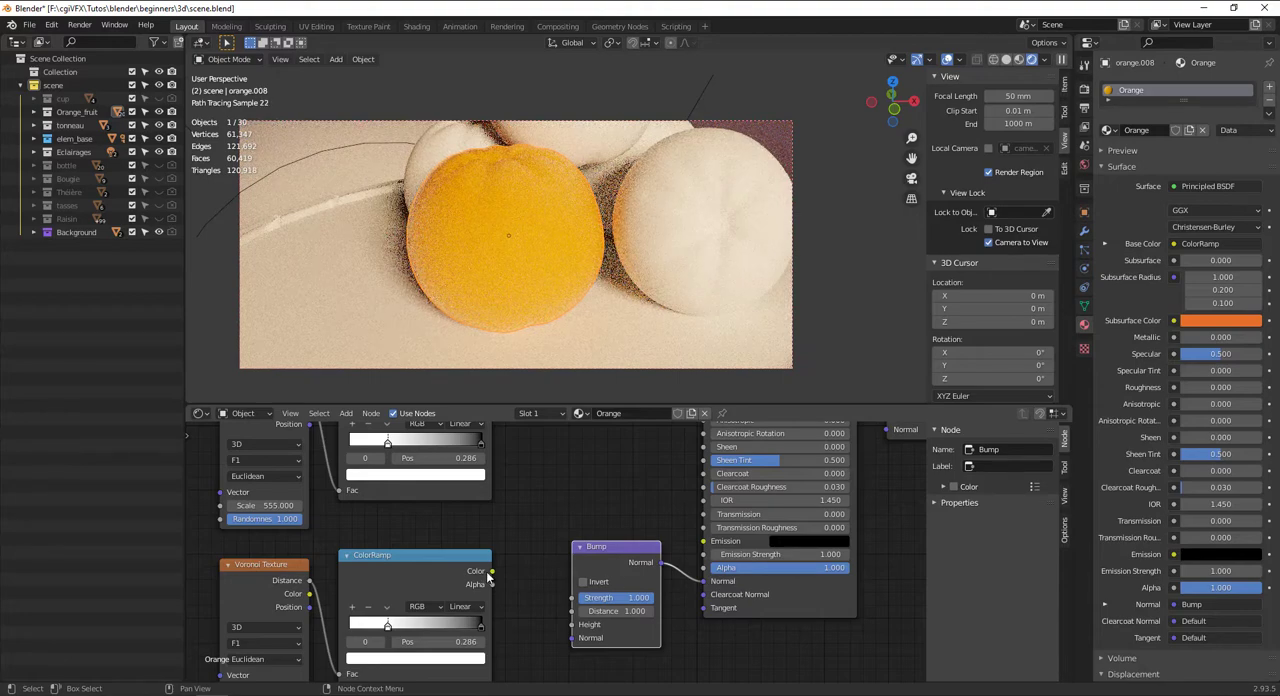
drag(494, 574, 577, 630)
scroll(677, 540, down, 4)
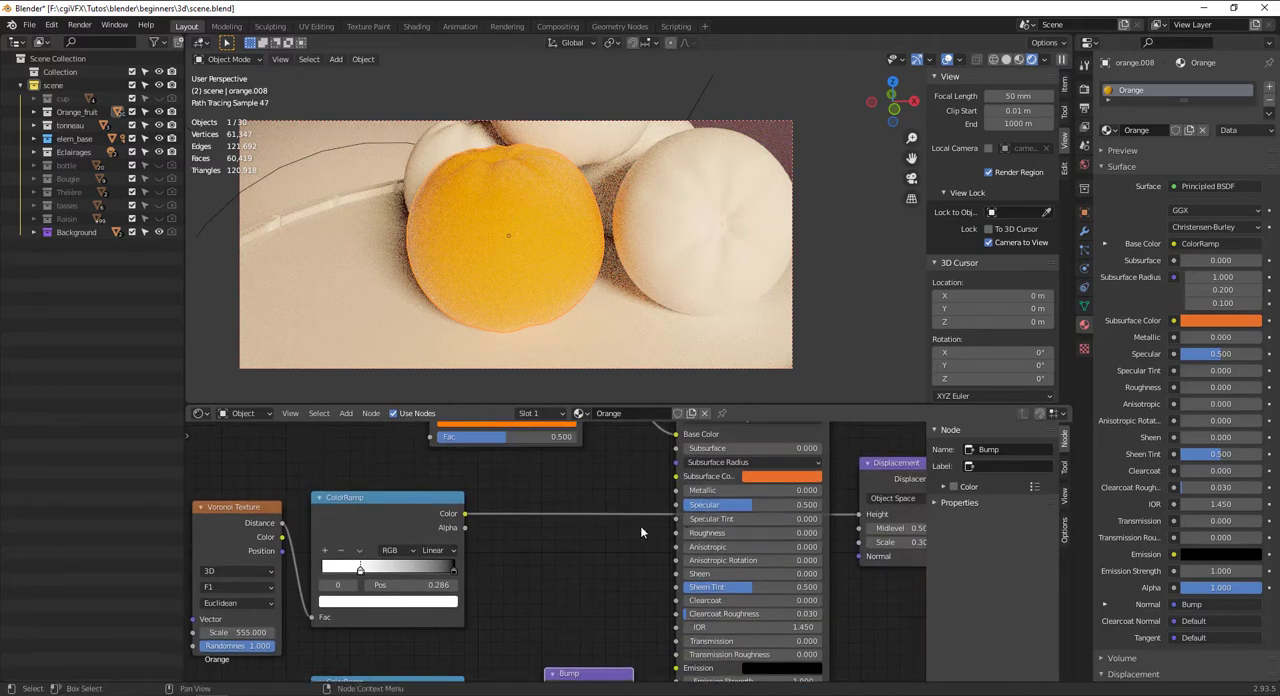
Move the displacement's Voronoi Texture and ColorRamp up and to the left to free space before the Principled BSDF
click(448, 526)
scroll(448, 526, down, 2)
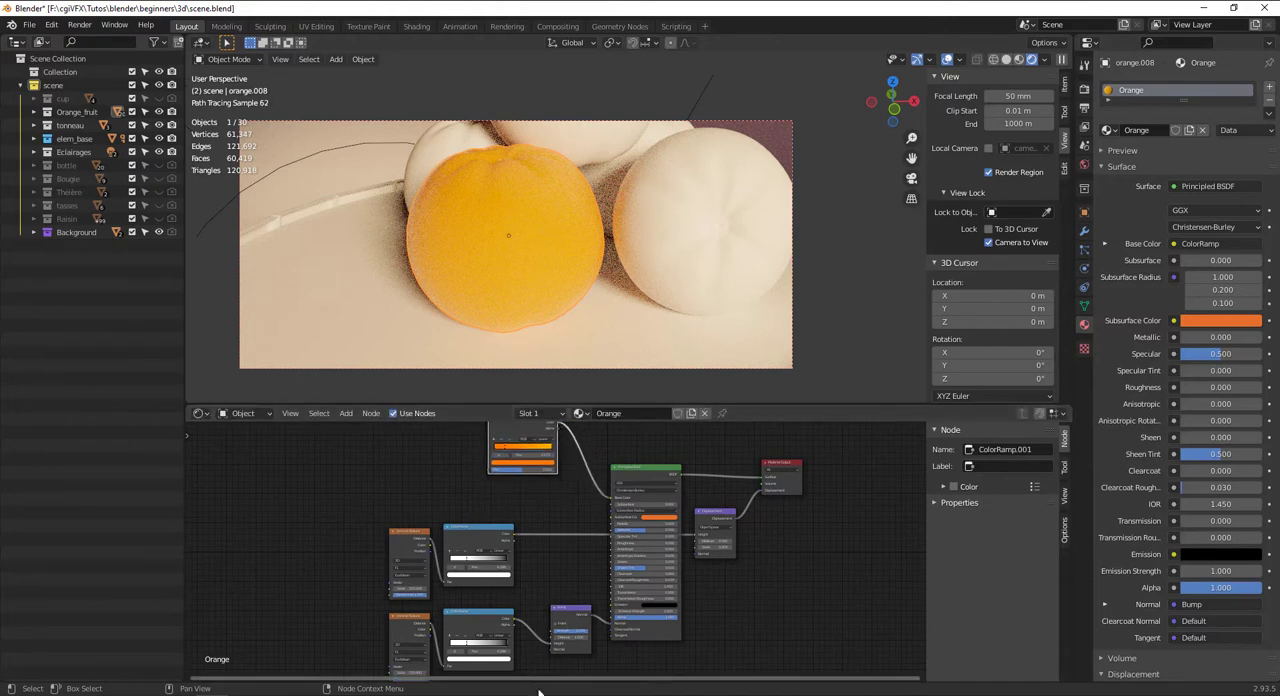
drag(540, 591, 372, 507)
key(g)
click(388, 504)
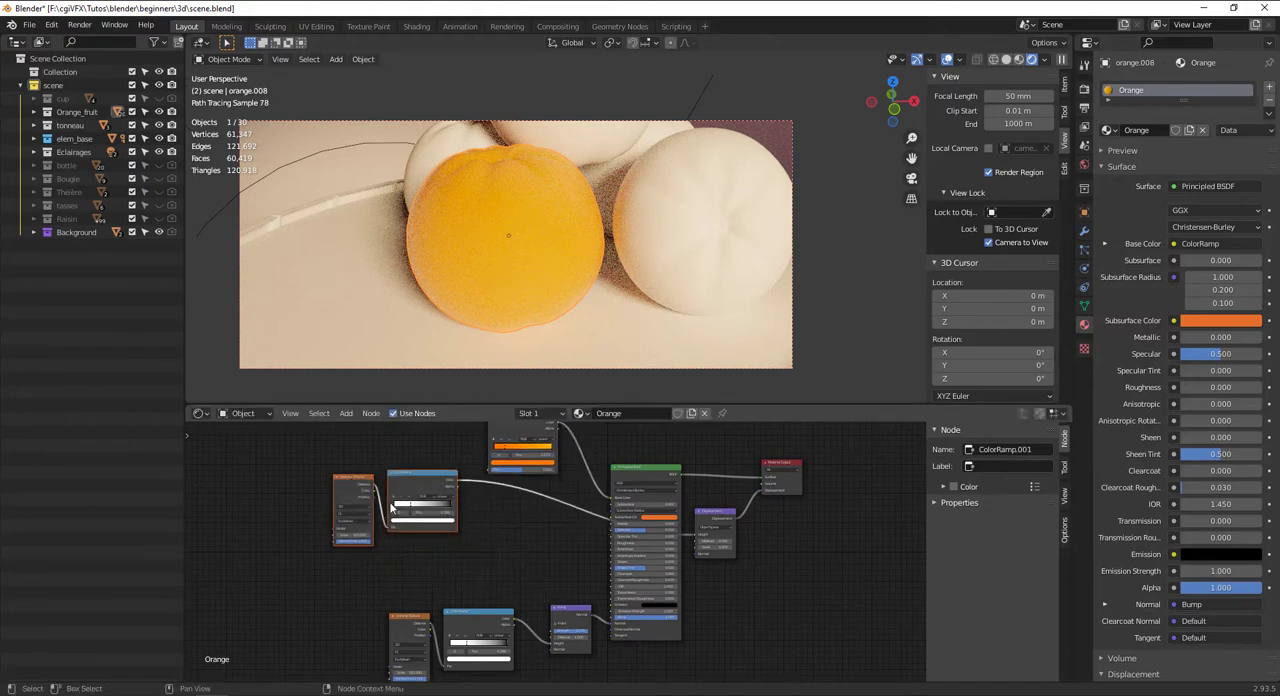
Add a new ColorRamp node in the free space beside the Principled BSDF
click(508, 527)
key(shift+a)
click(509, 526)
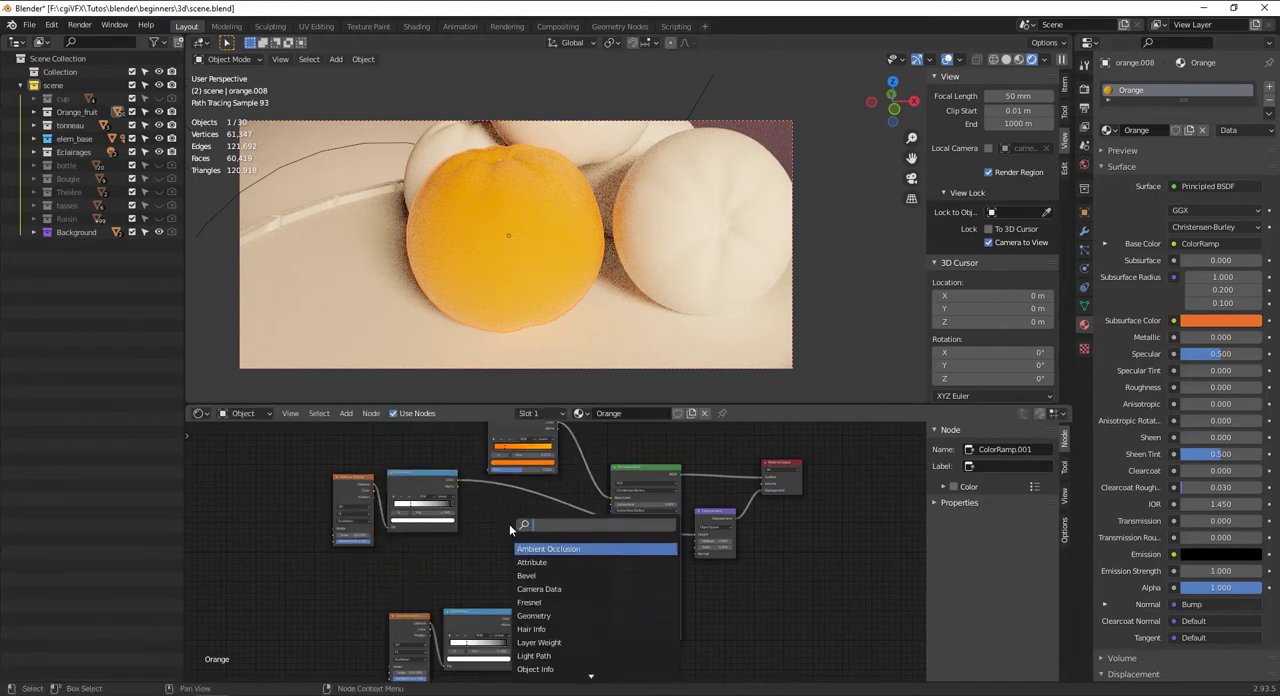
text(colo)
key(Return)
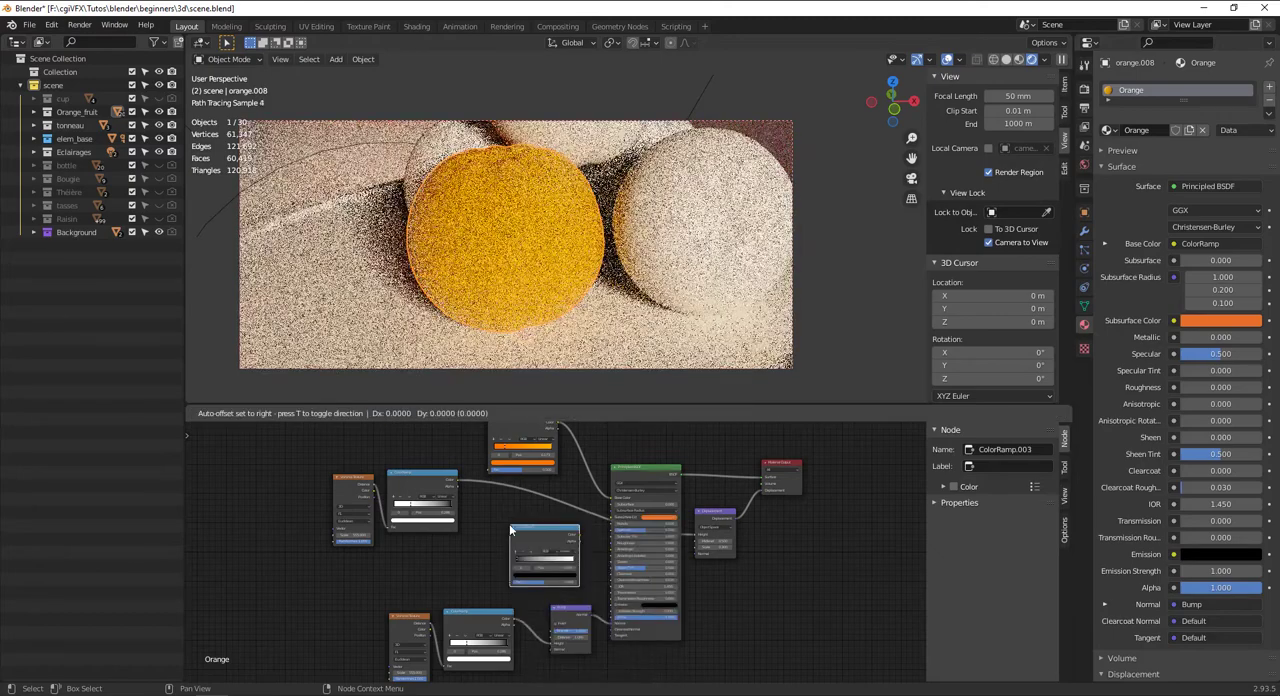
click(510, 530)
scroll(525, 517, up, 4)
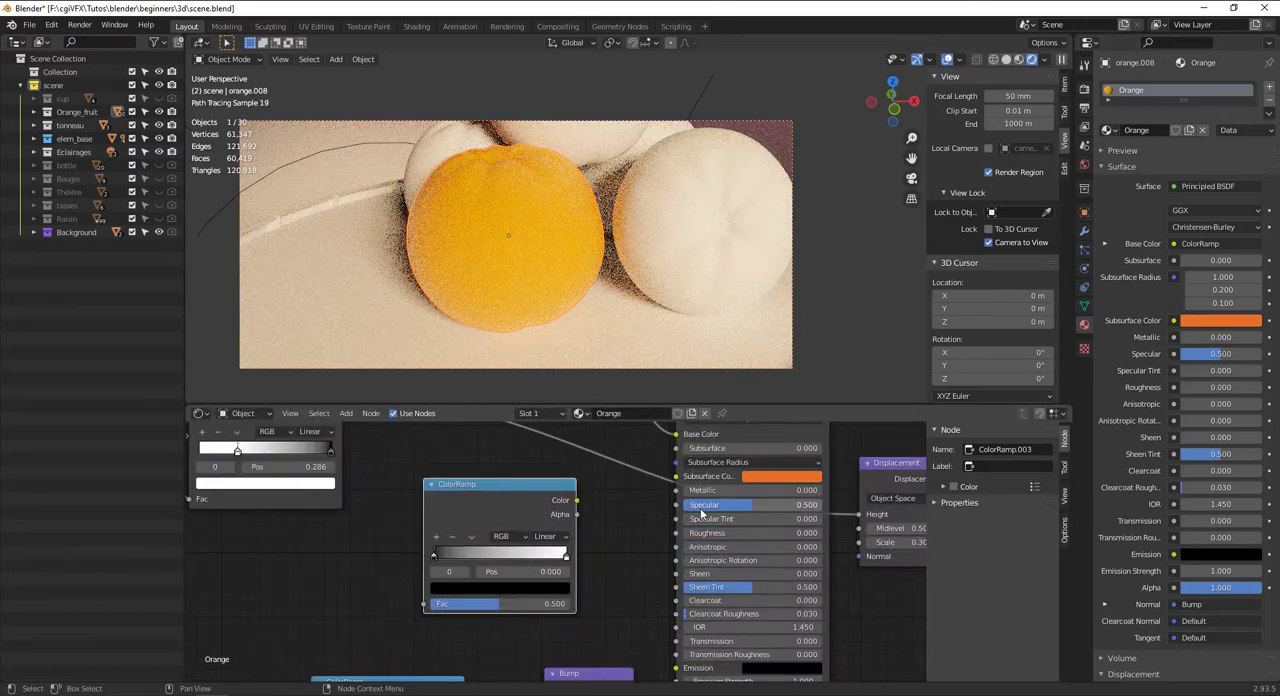
Connect the new ColorRamp's Color to the Principled BSDF's Roughness and move its black stop to about 0.527
drag(575, 501, 677, 533)
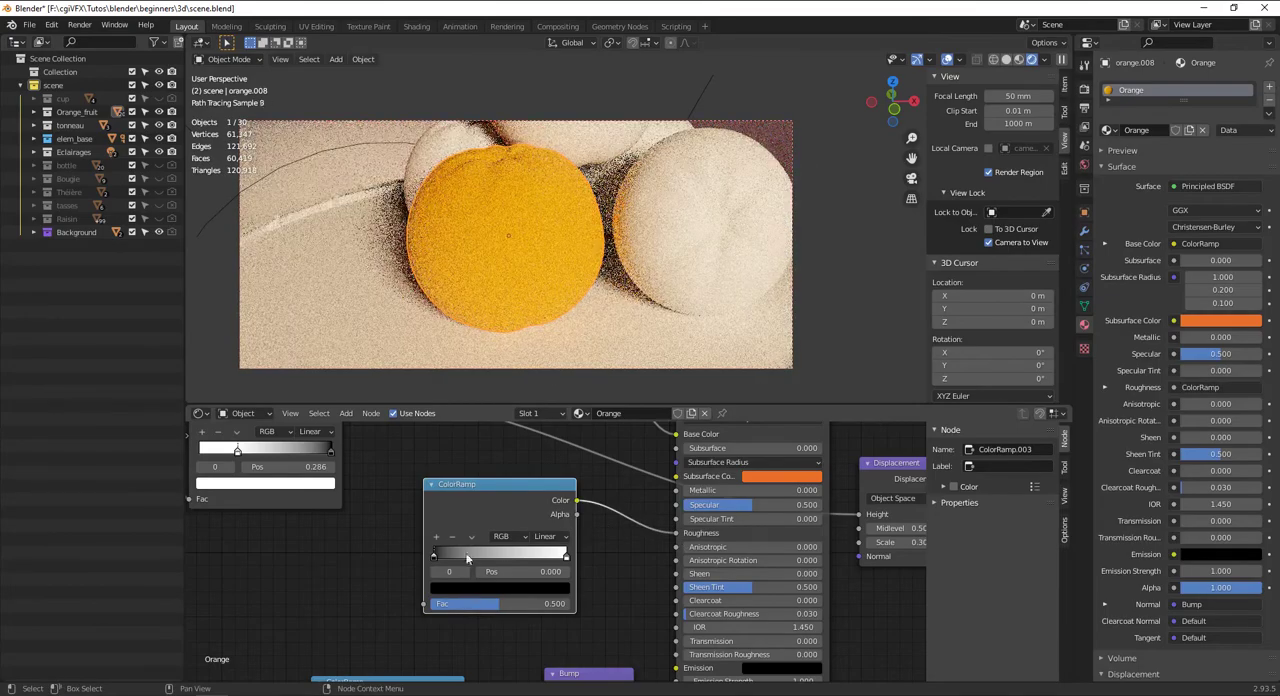
drag(437, 558, 515, 561)
middle_drag(438, 116, 396, 152)
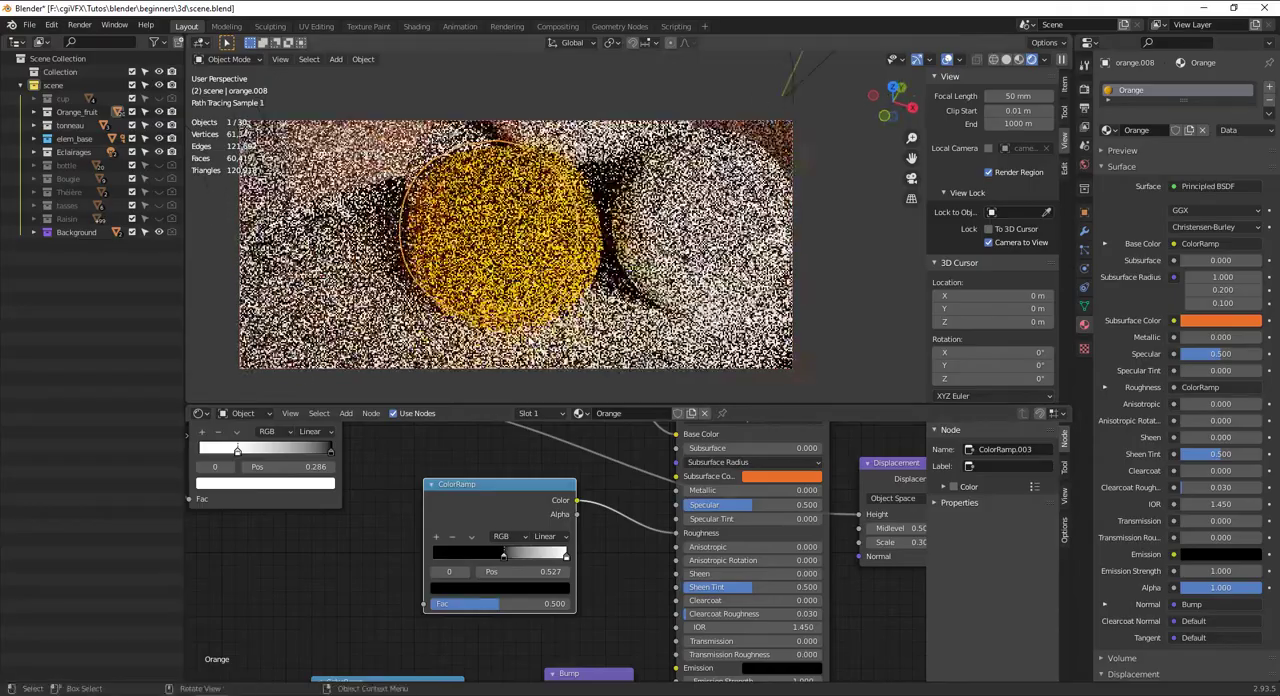
scroll(396, 152, up, 3)
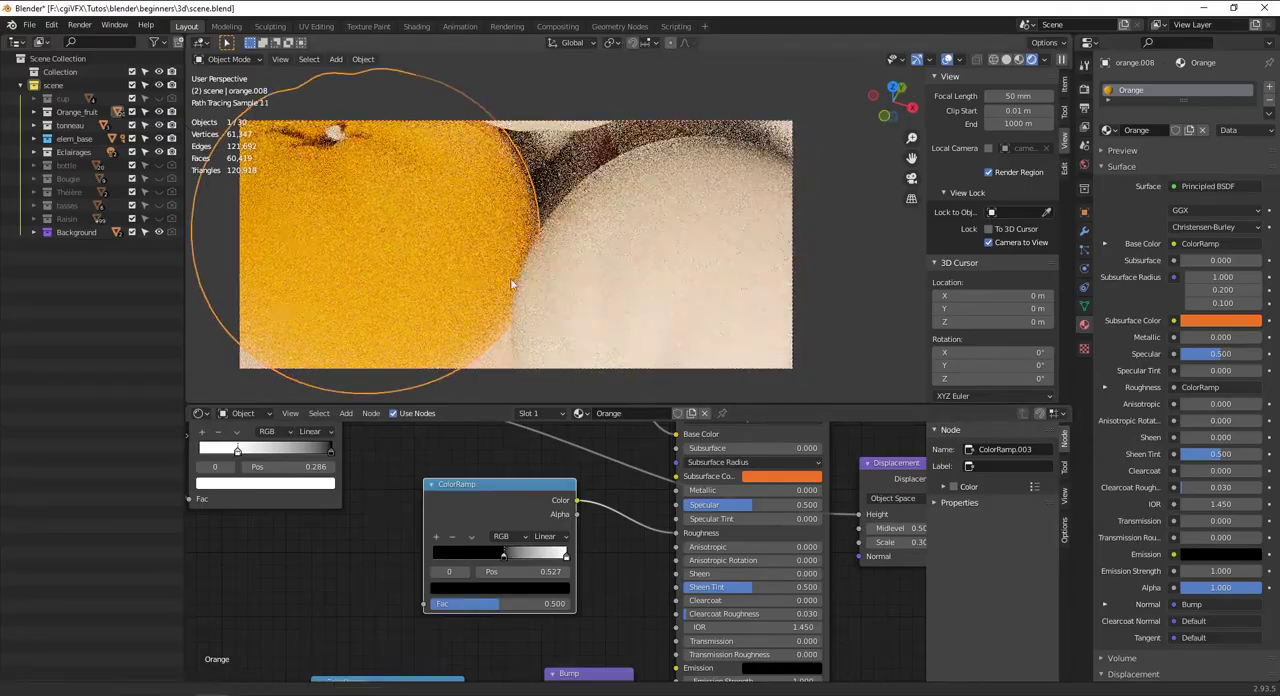
middle_drag(480, 280, 519, 289)
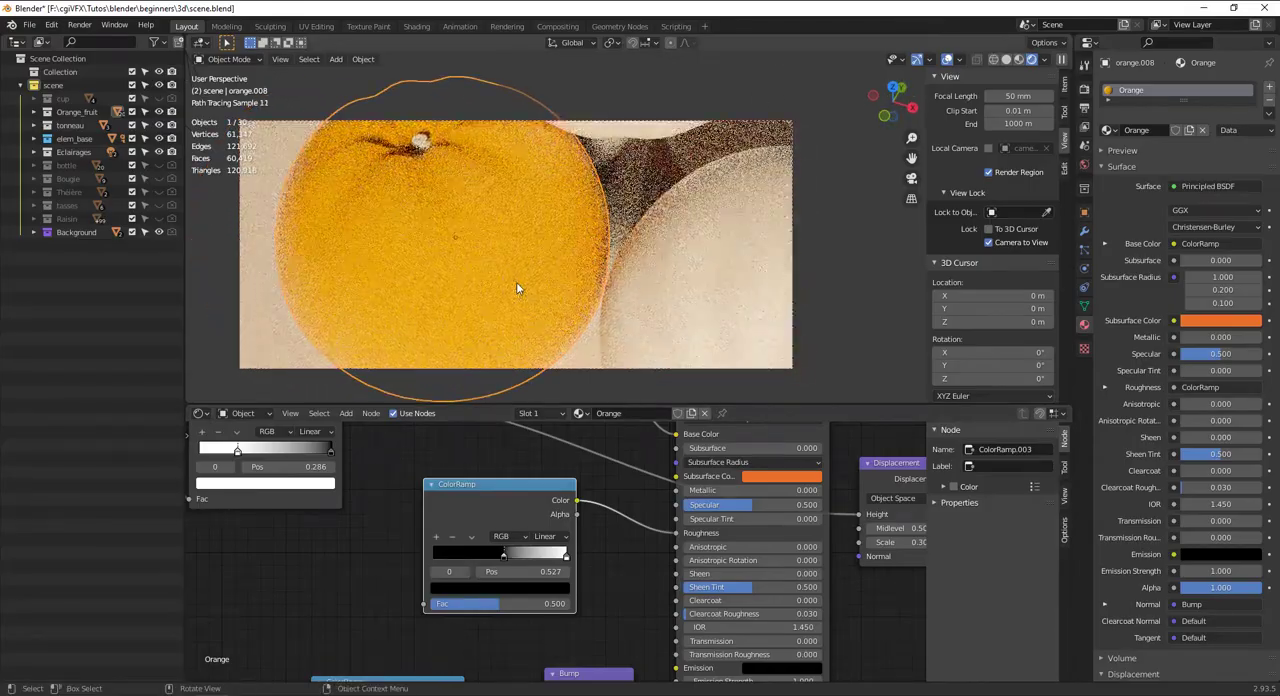
Set the scale of the displacement's Voronoi Texture to 250
middle_drag(200, 500, 471, 619)
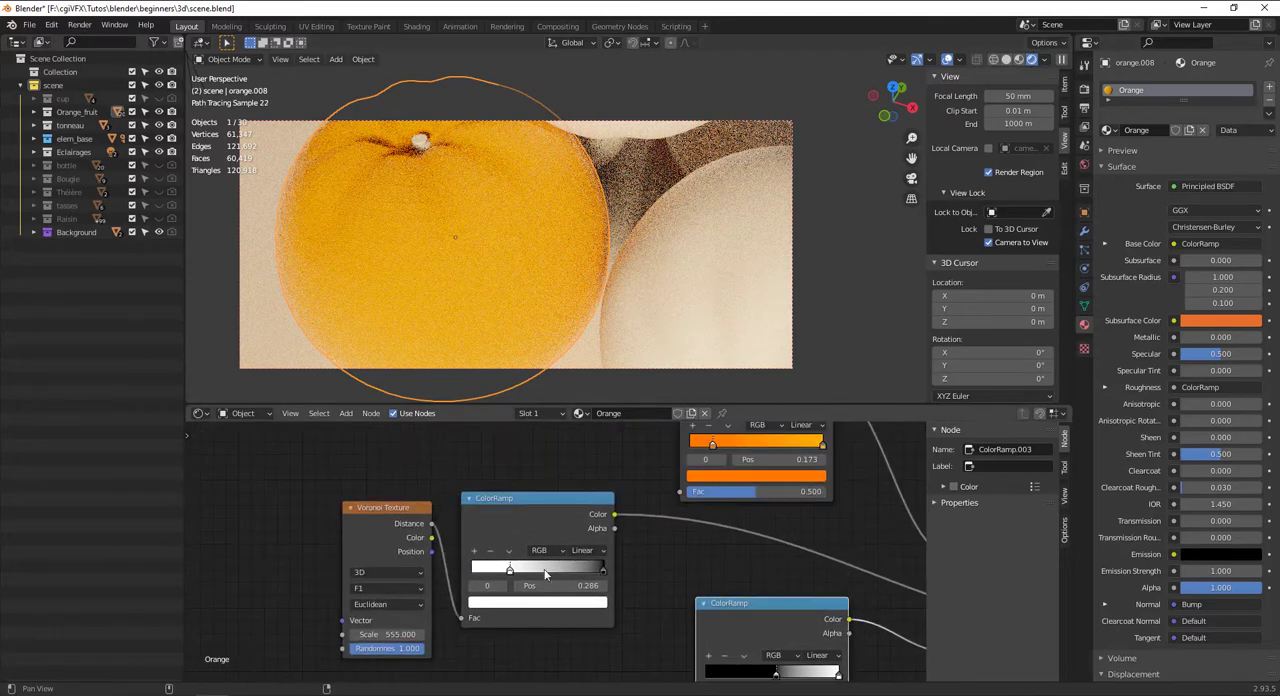
click(387, 635)
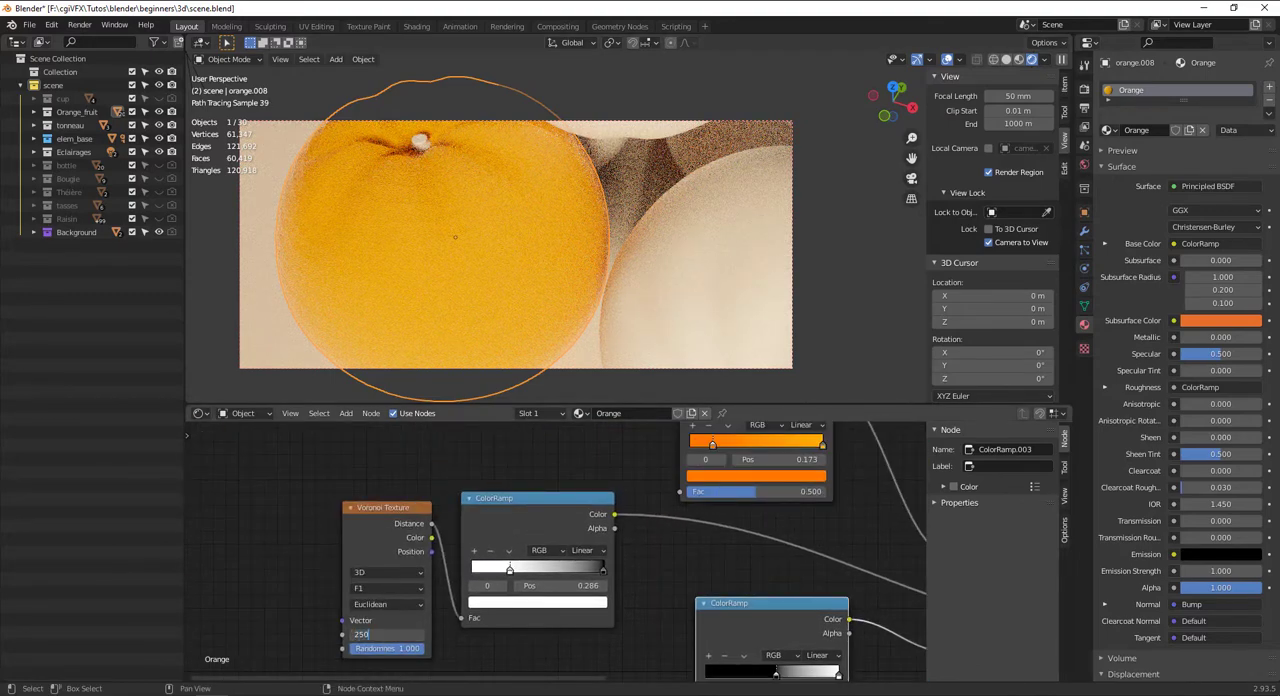
key(Return)
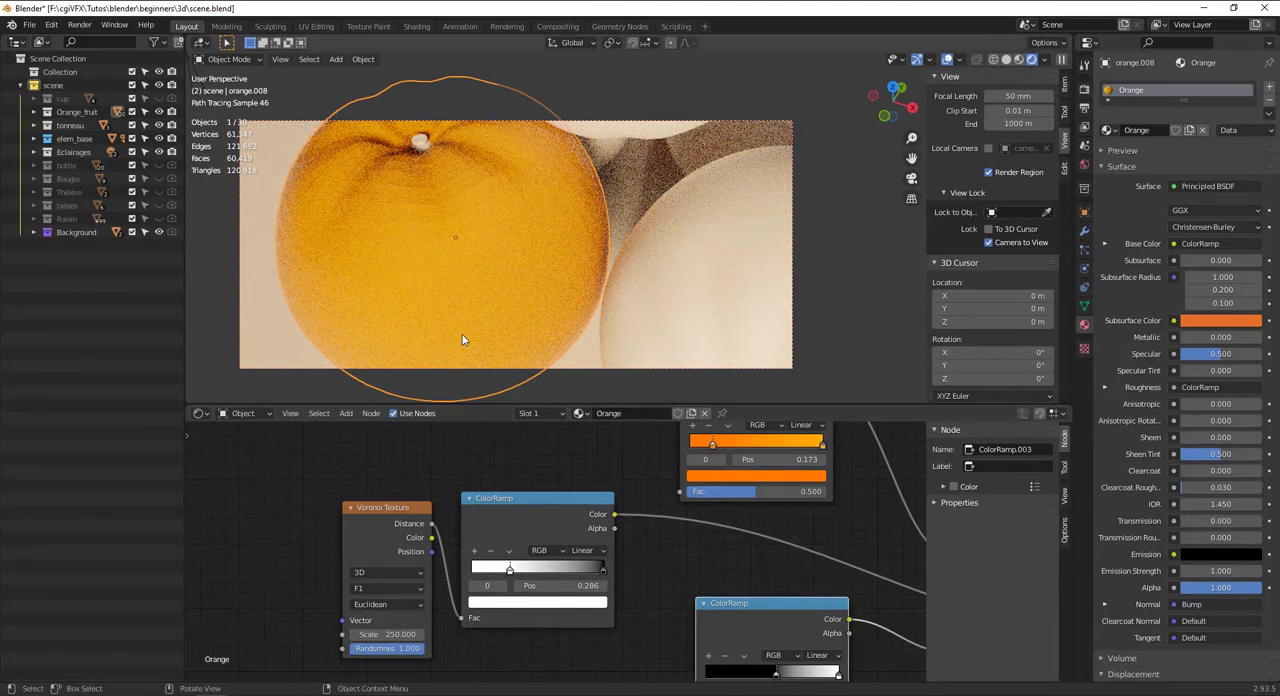
Lower the Bump node's strength to about 0.292 and set the scale of its Voronoi Texture to 250
middle_drag(700, 551, 818, 319)
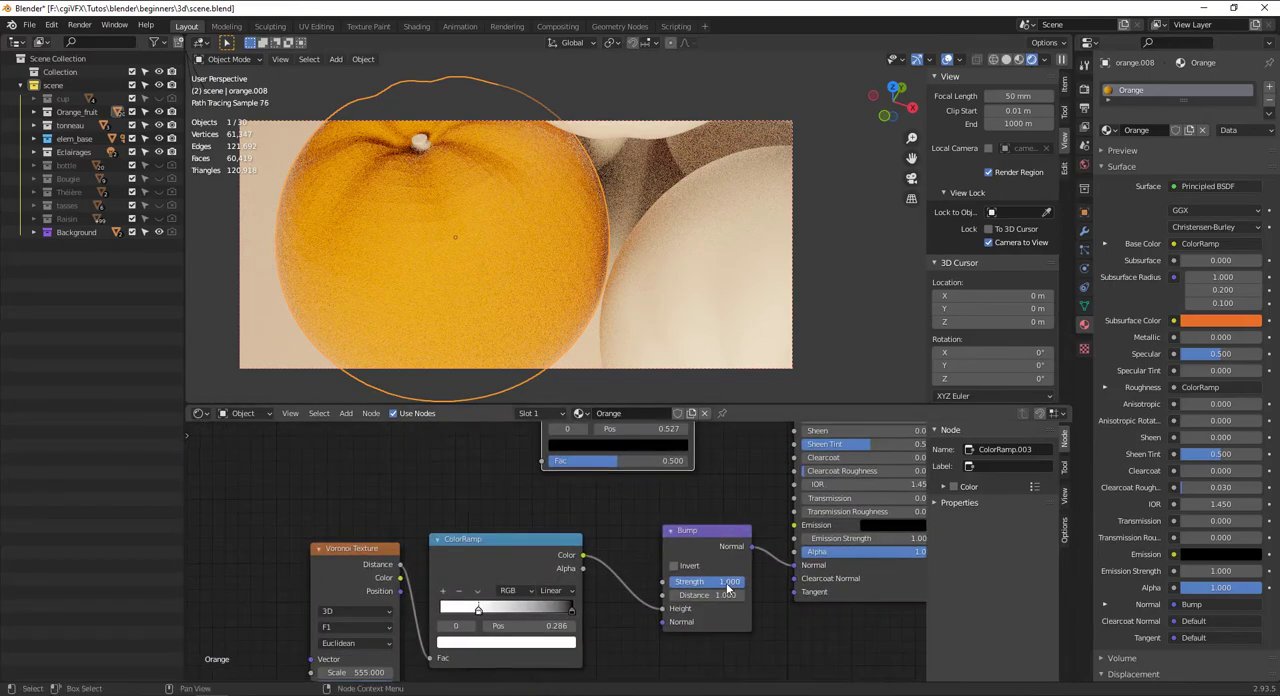
drag(728, 586, 650, 586)
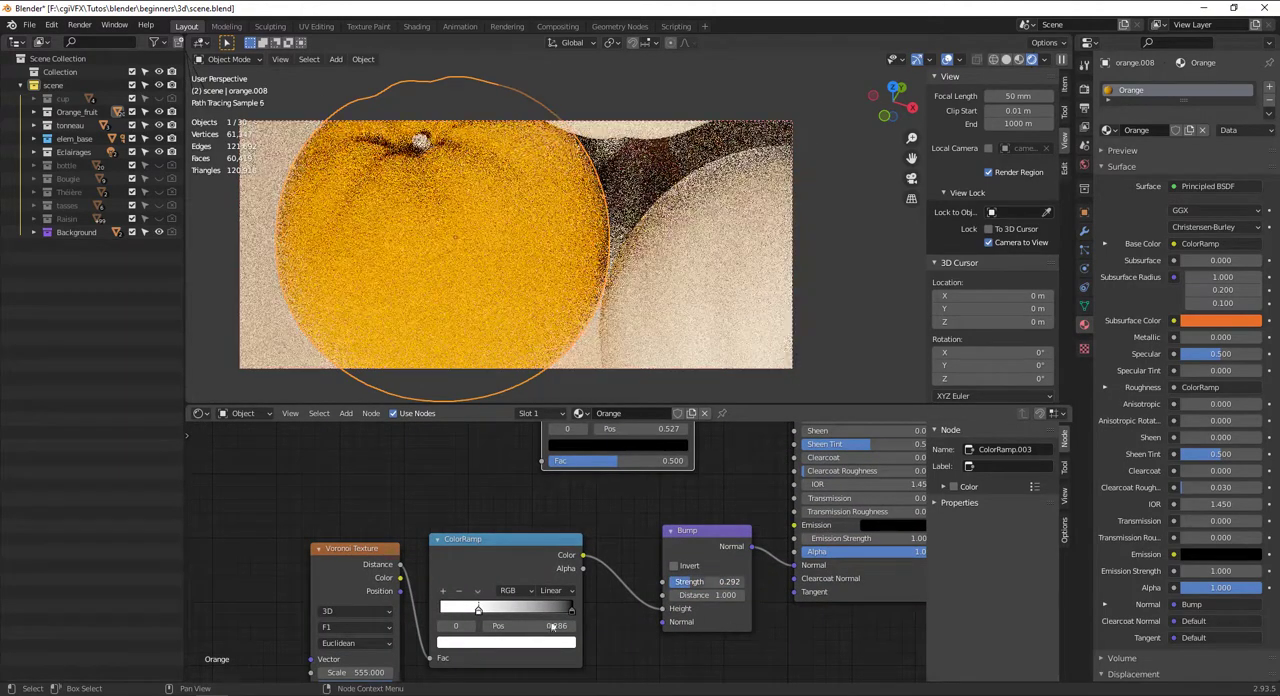
middle_drag(357, 674, 366, 653)
click(366, 652)
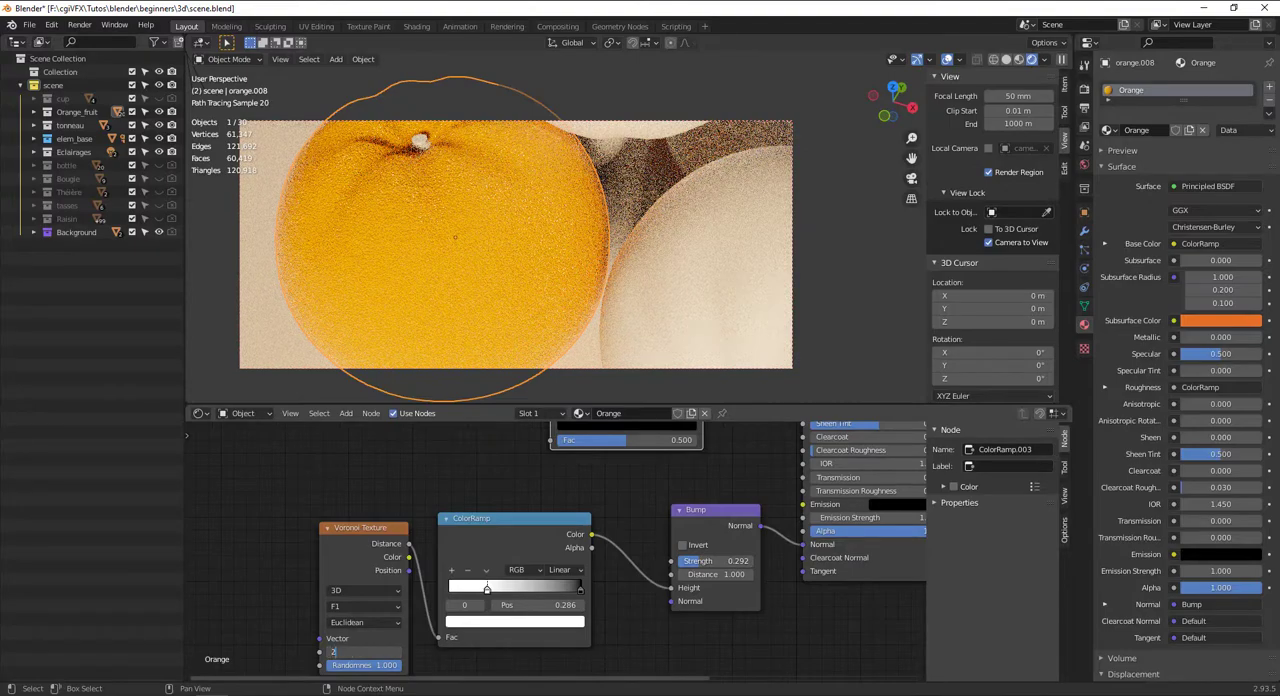
text(250)
key(Return)
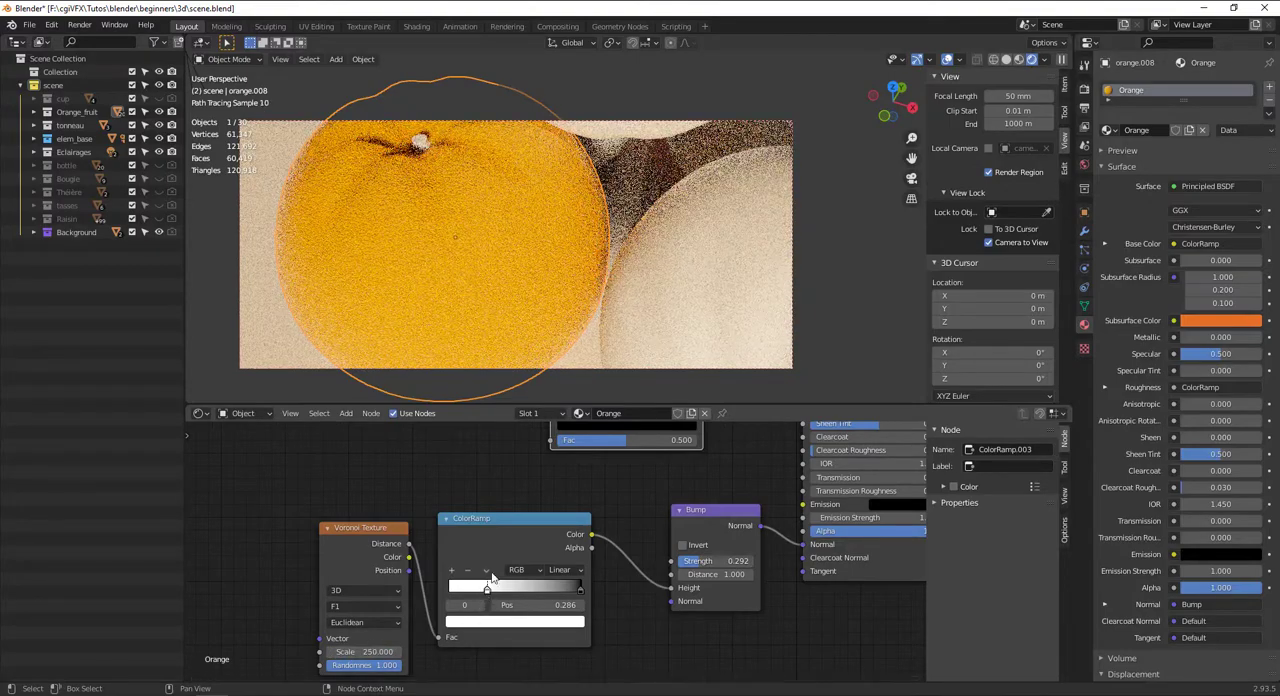
Flip the ColorRamp feeding the Bump's Height and reduce the Bump strength to about 0.175
click(486, 570)
click(514, 585)
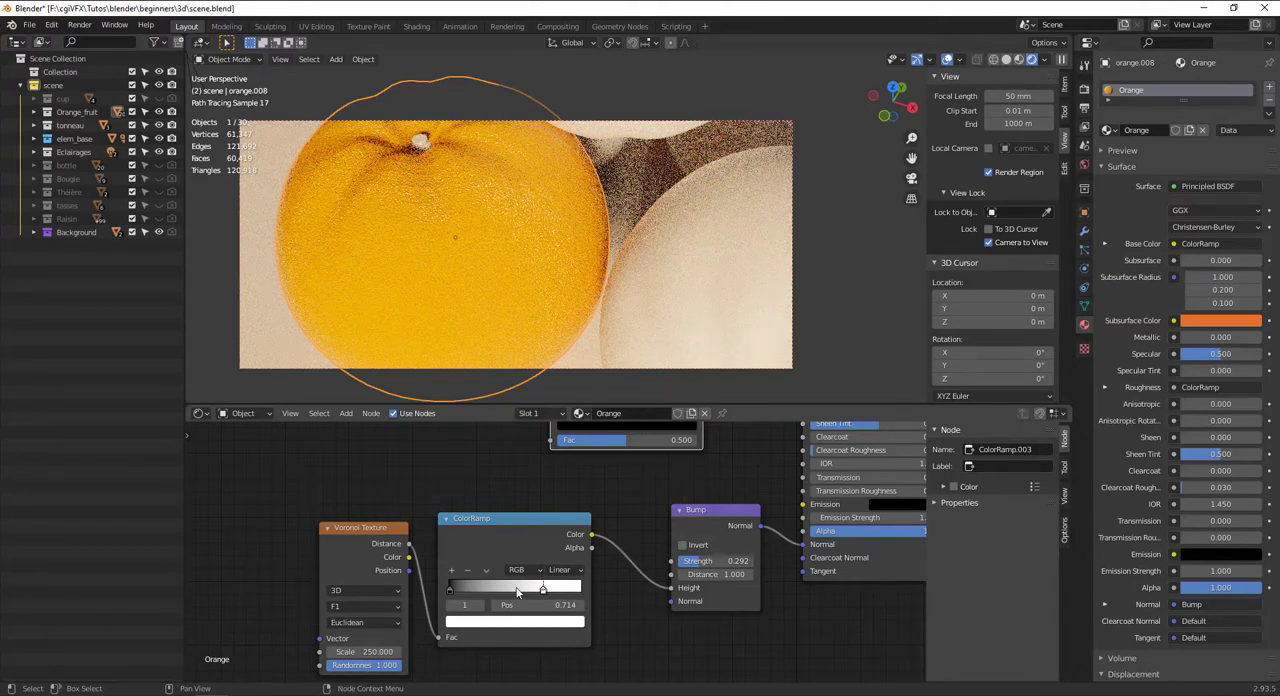
drag(703, 562, 694, 562)
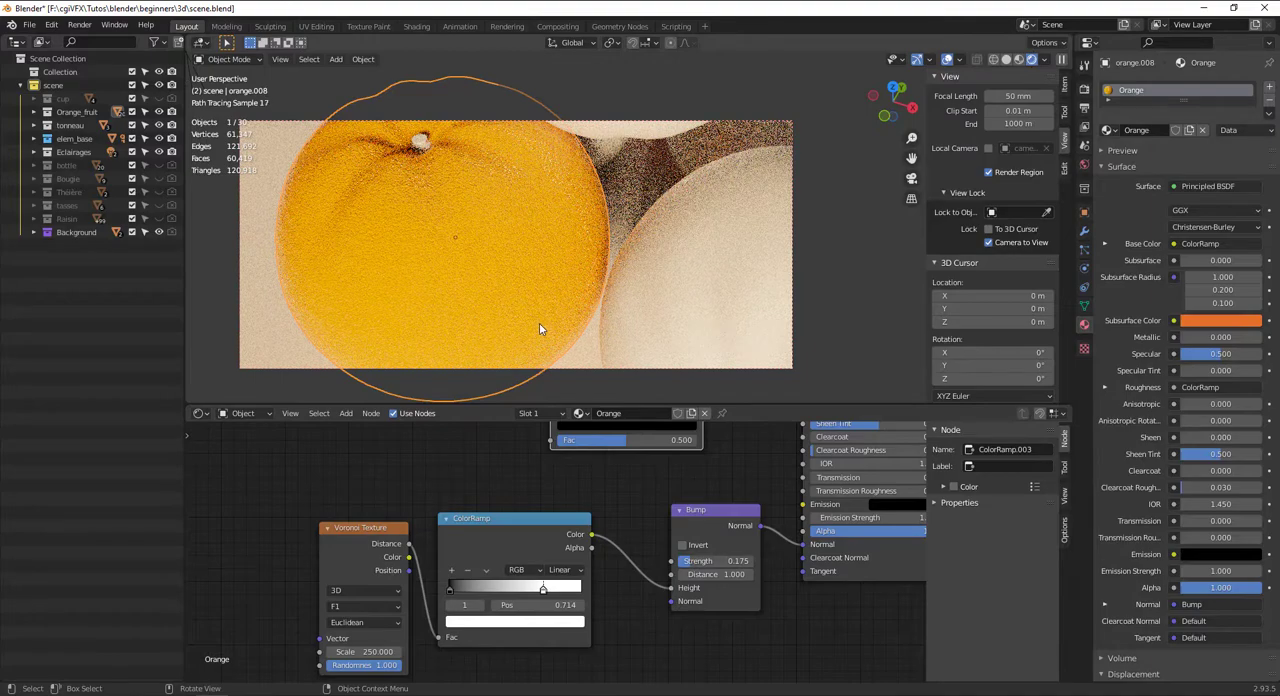
Move the darker orange stop of the Base Color ramp to about 0.464
middle_drag(541, 322, 580, 262)
scroll(656, 469, down, 3)
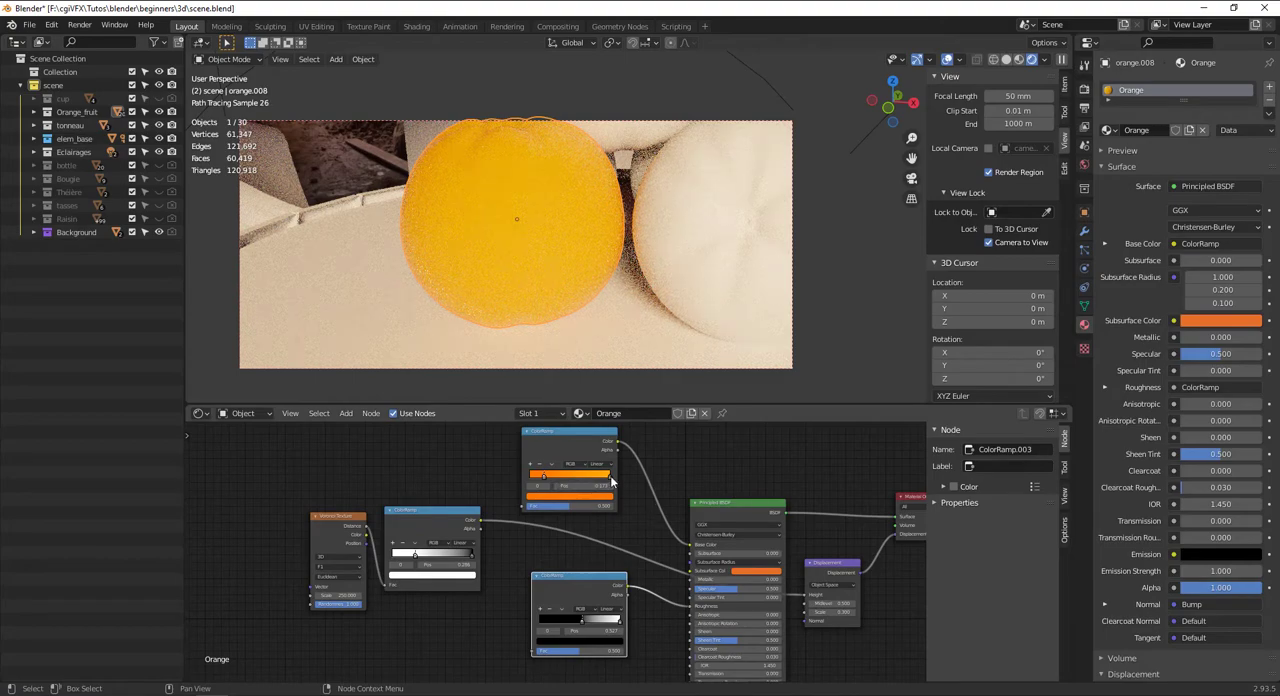
drag(545, 481, 572, 481)
click(607, 497)
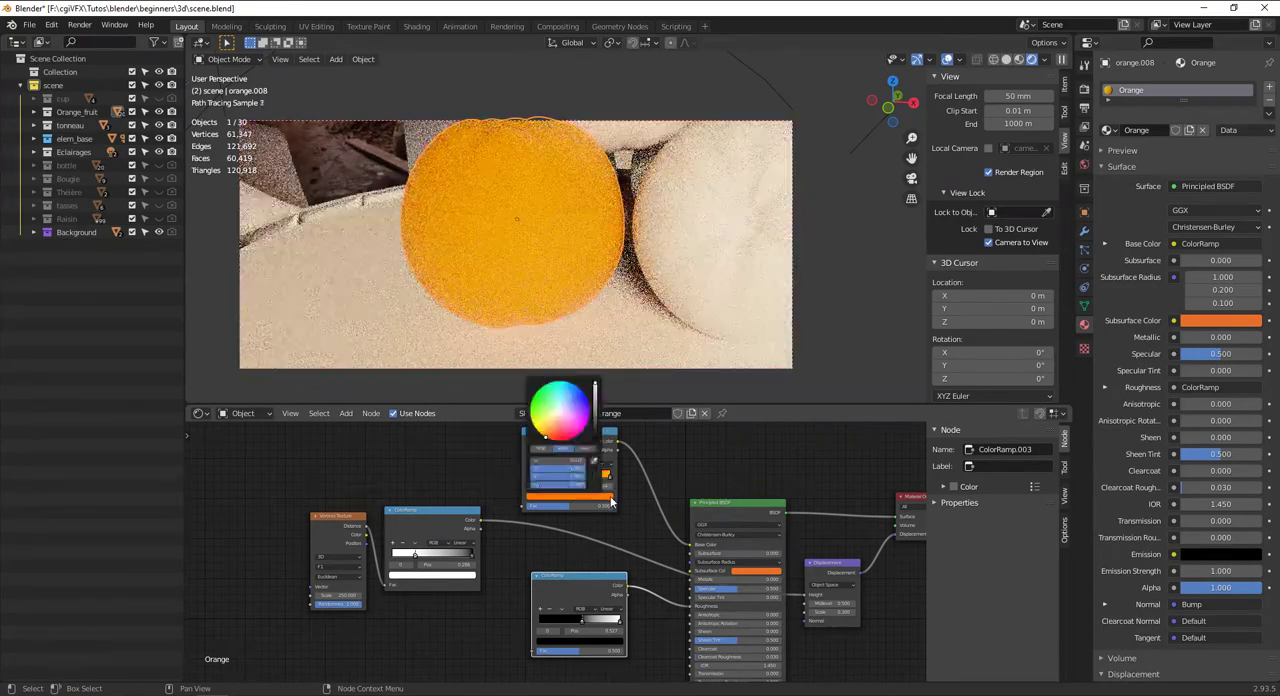
click(635, 466)
click(606, 497)
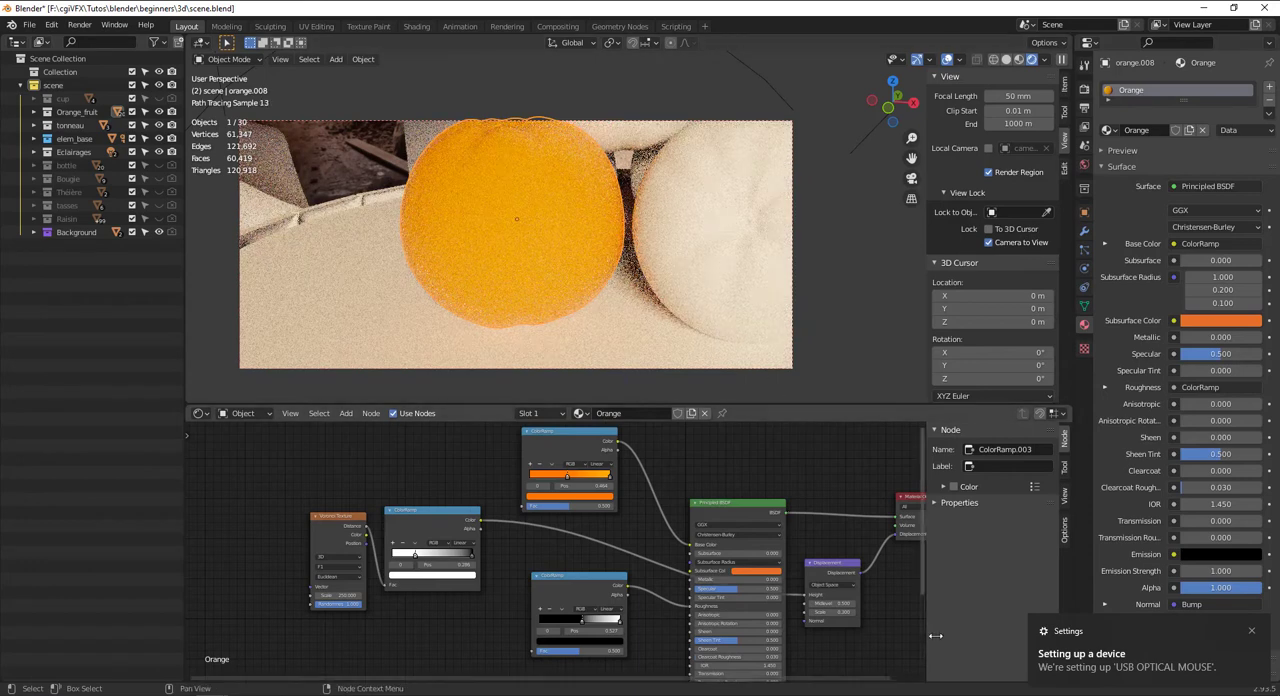
Darken the first orange stop of the Base Color ramp and shift the stop to about 0.432
scroll(588, 451, up, 1)
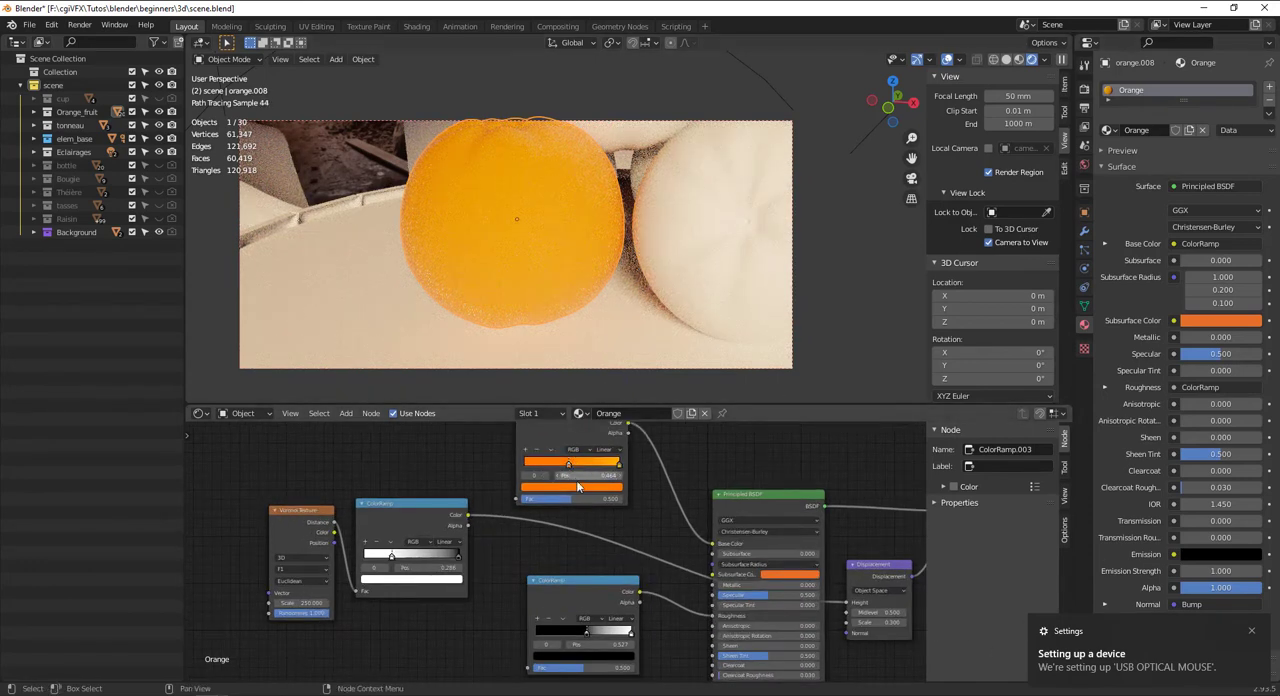
click(580, 489)
drag(603, 396, 602, 366)
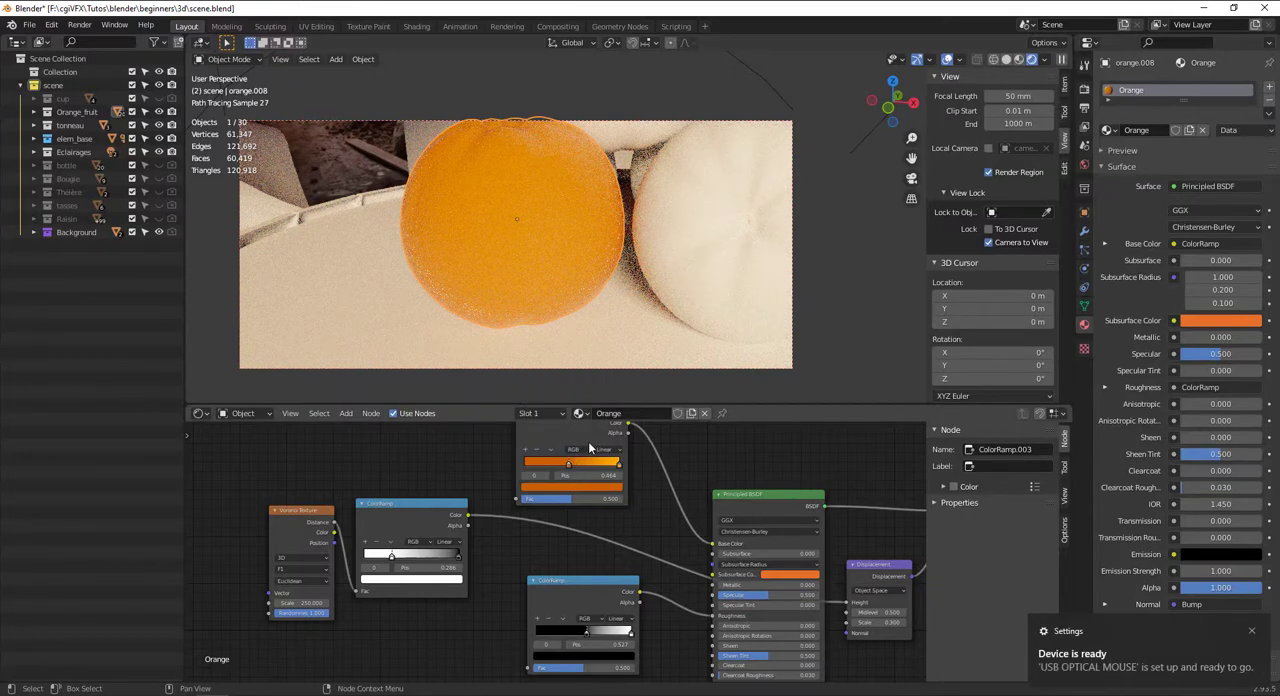
click(604, 450)
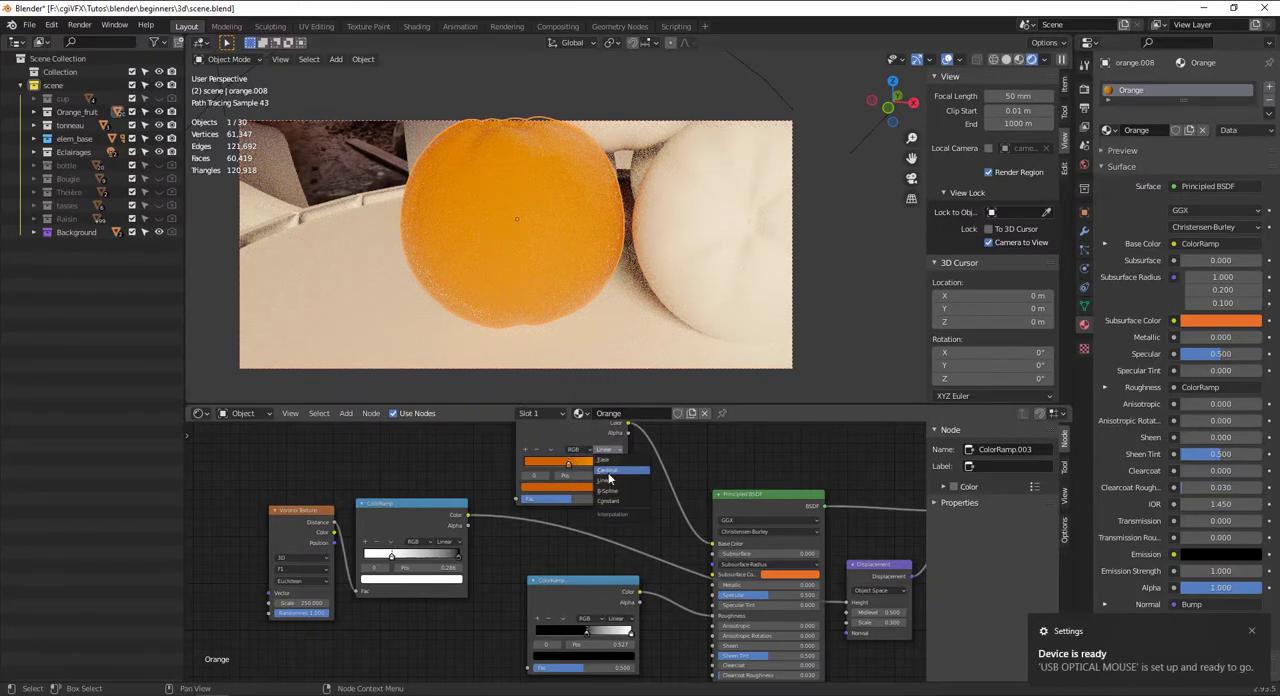
click(611, 480)
scroll(555, 545, up, 2)
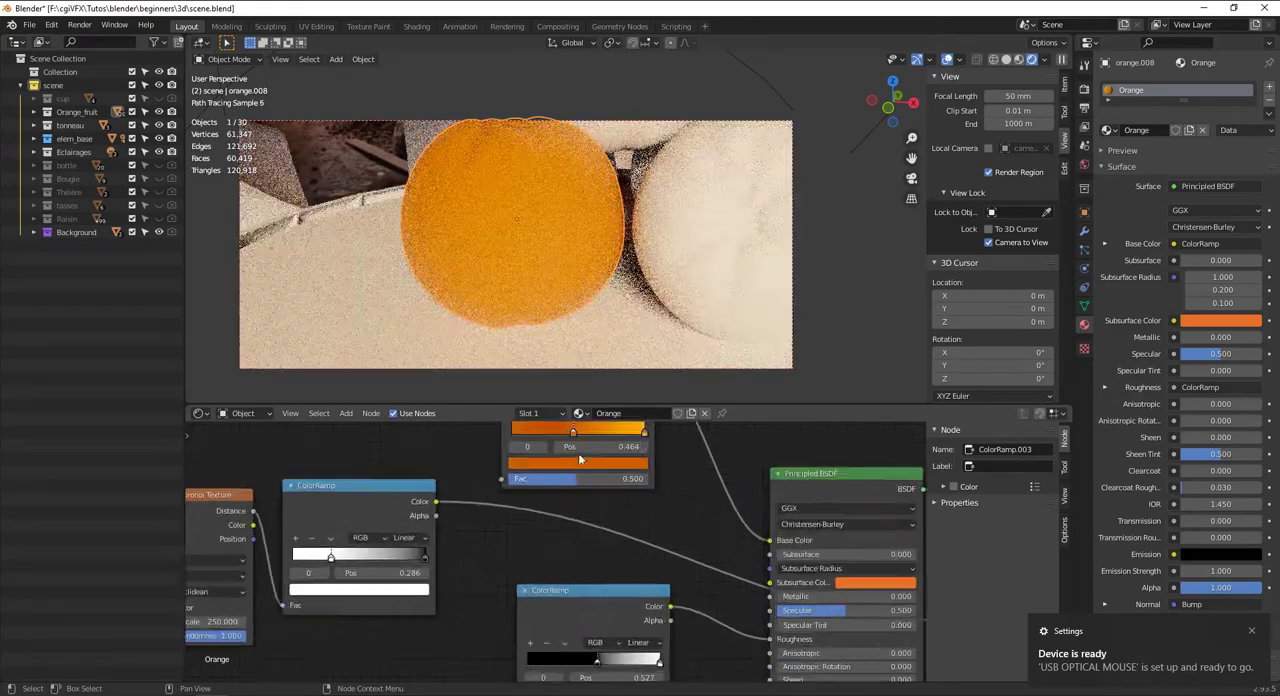
mouse_move(572, 432)
mouse_down()
mouse_move(528, 432)
mouse_move(560, 430)
mouse_up()
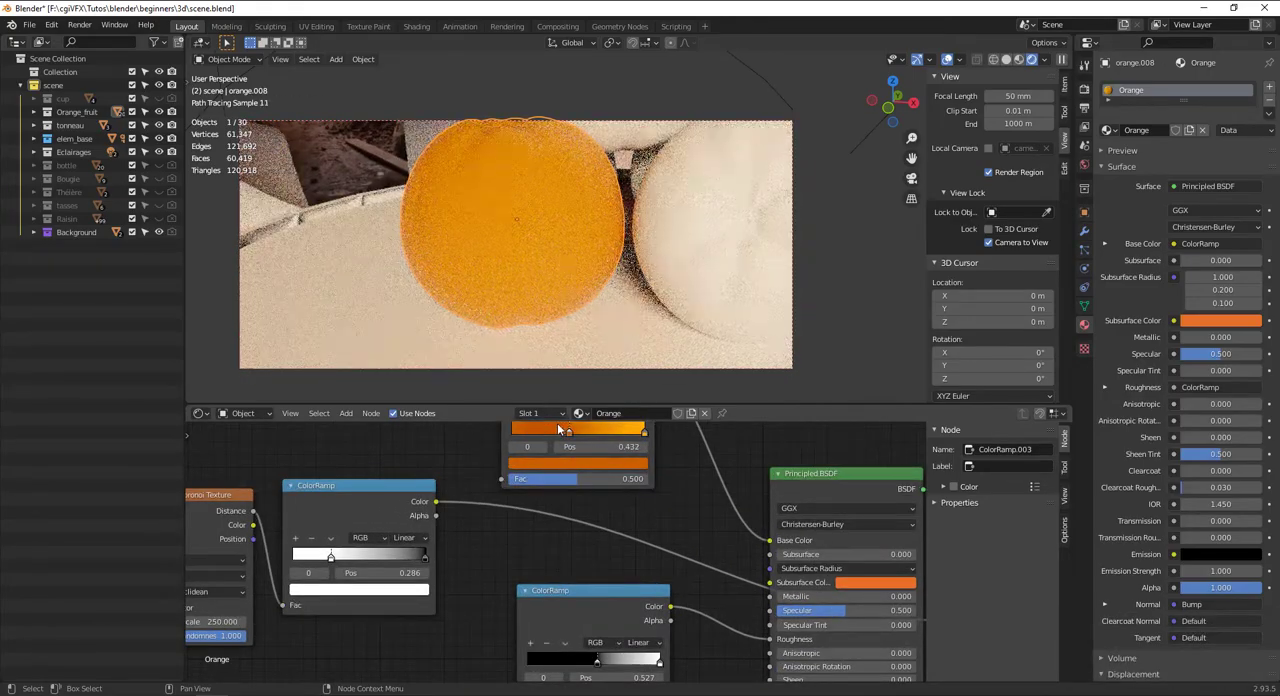
Flip the roughness ColorRamp and give it Cardinal interpolation, with the black stop moved to about 0.991
middle_drag(691, 608, 612, 546)
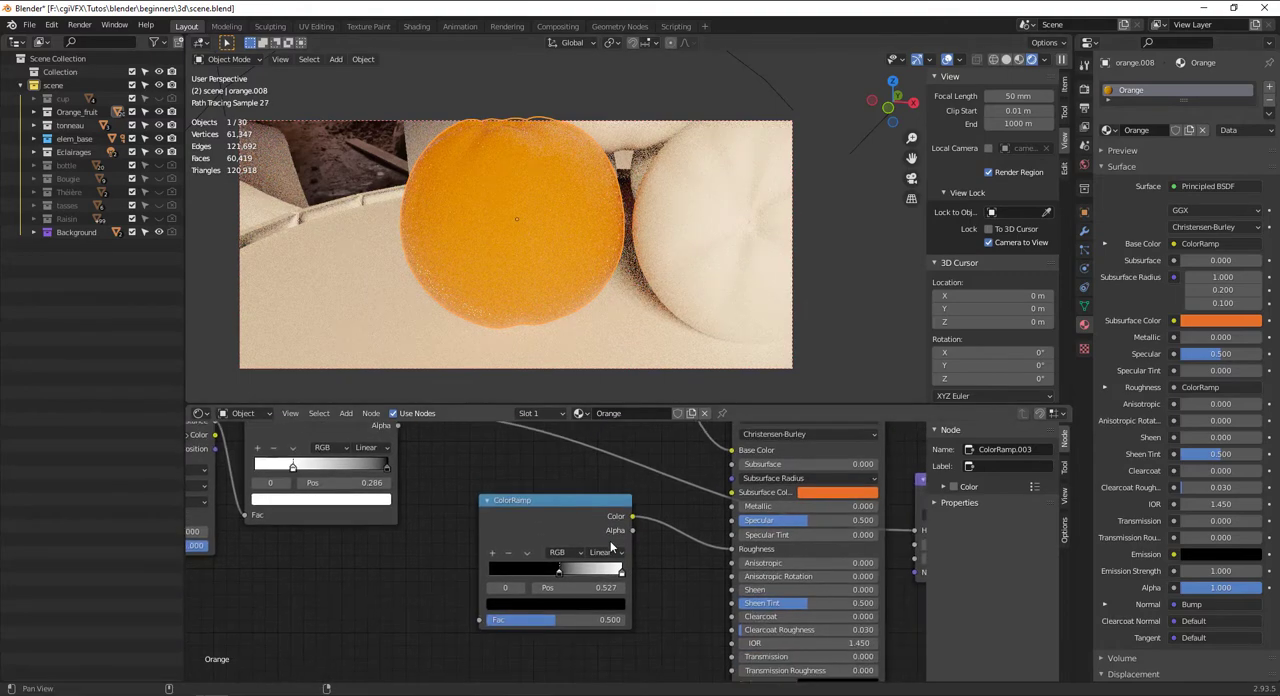
click(527, 553)
click(536, 566)
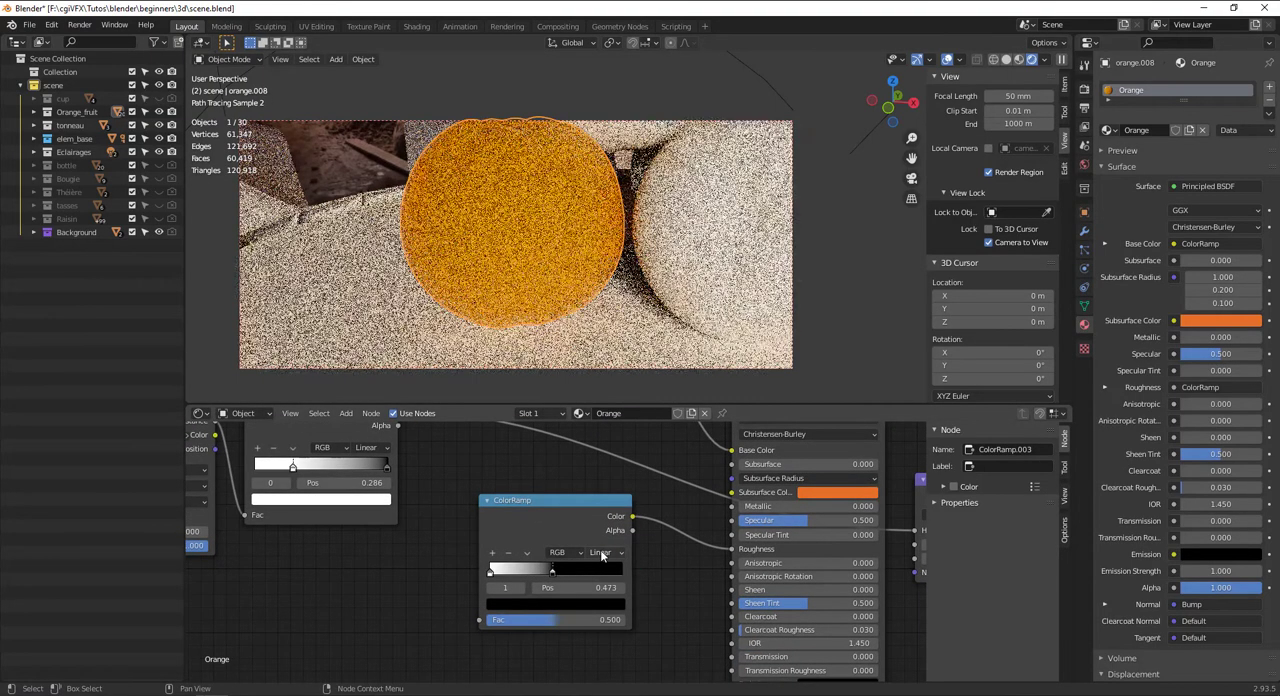
click(601, 552)
click(603, 580)
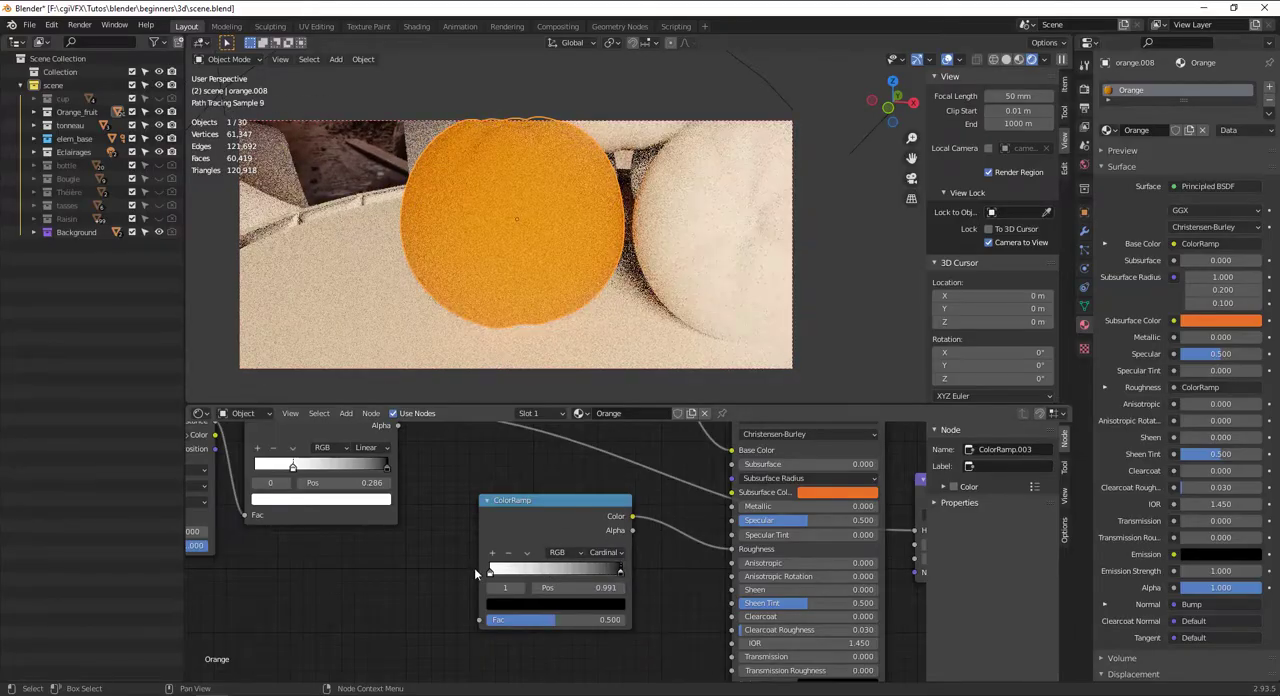
Flip the roughness ColorRamp back and place its white stop at 1.000 and its black stop at about 0.286
drag(491, 572, 522, 570)
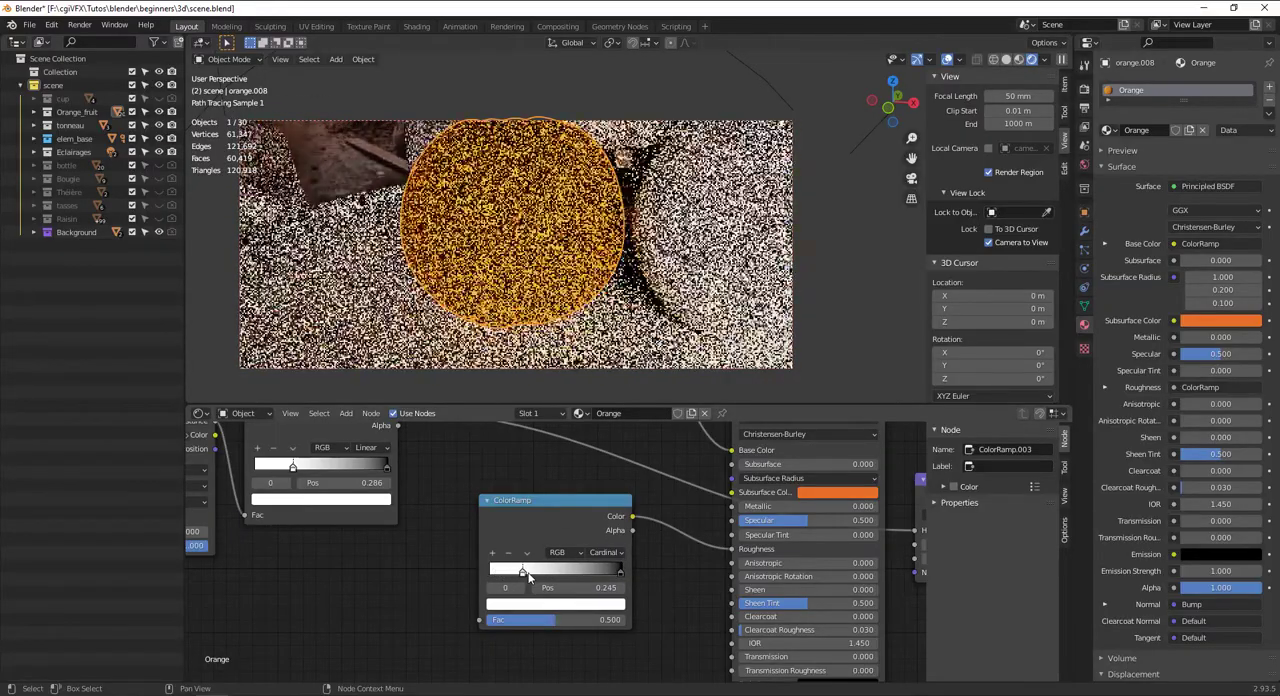
click(528, 553)
click(533, 576)
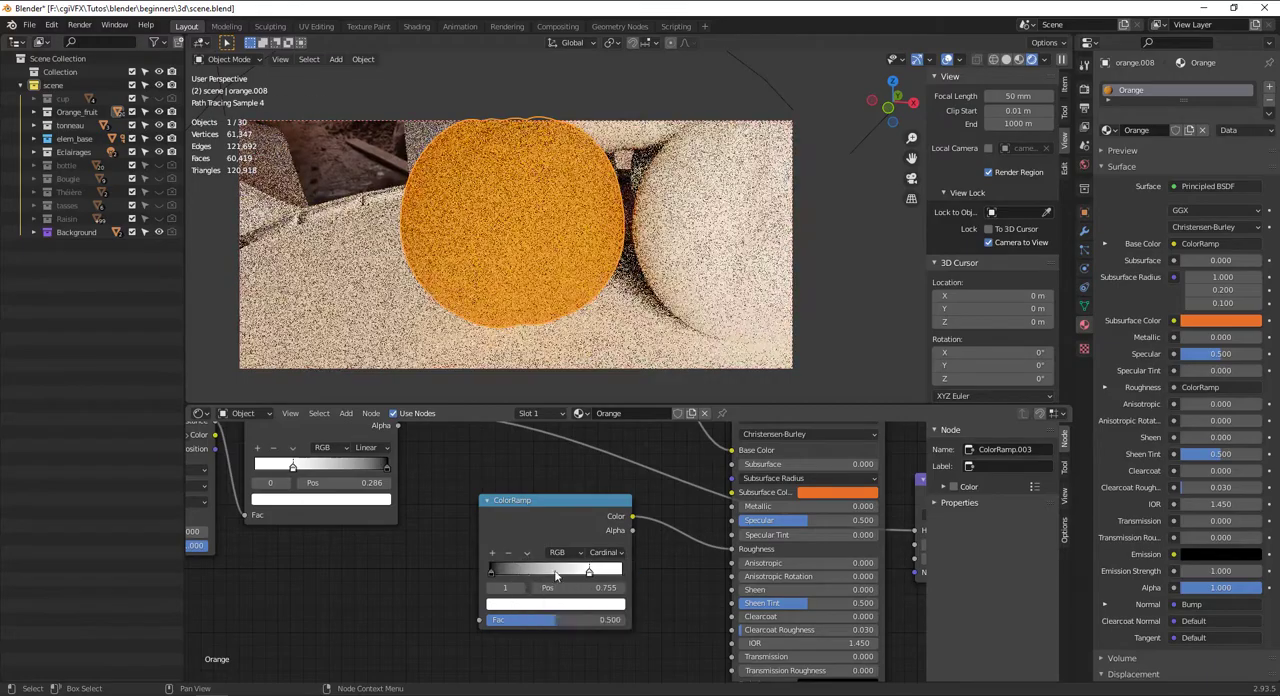
drag(589, 573, 683, 573)
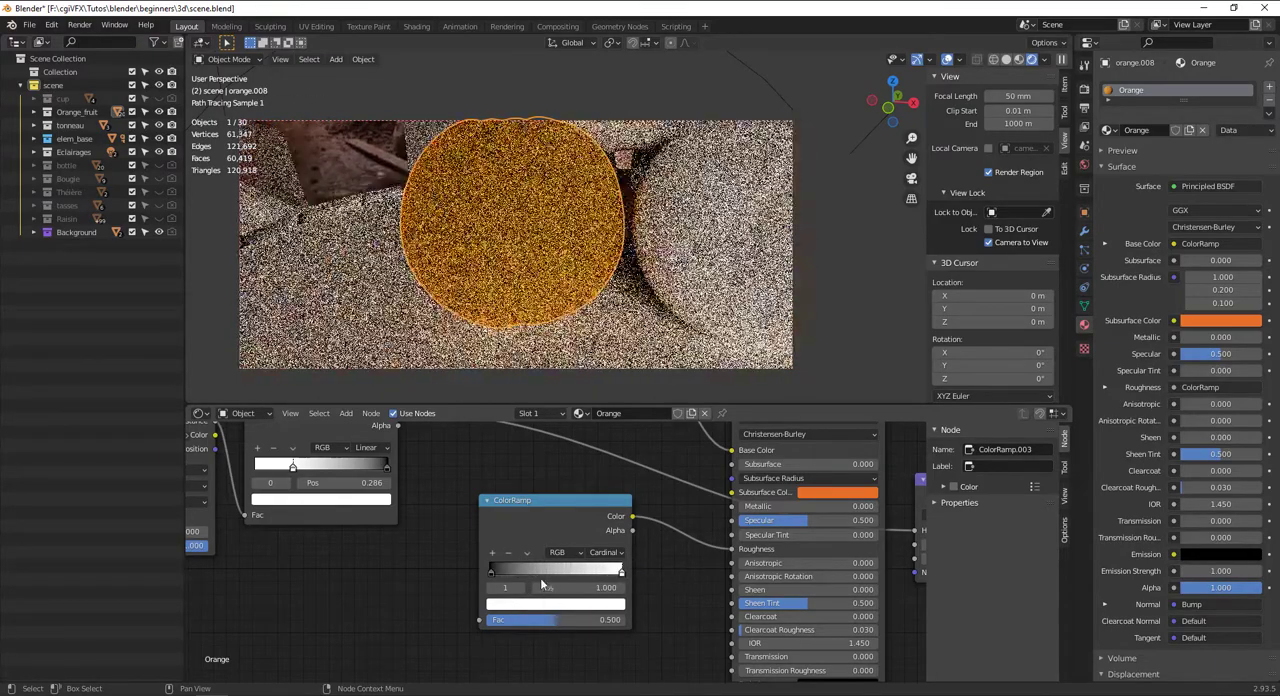
drag(489, 569, 528, 570)
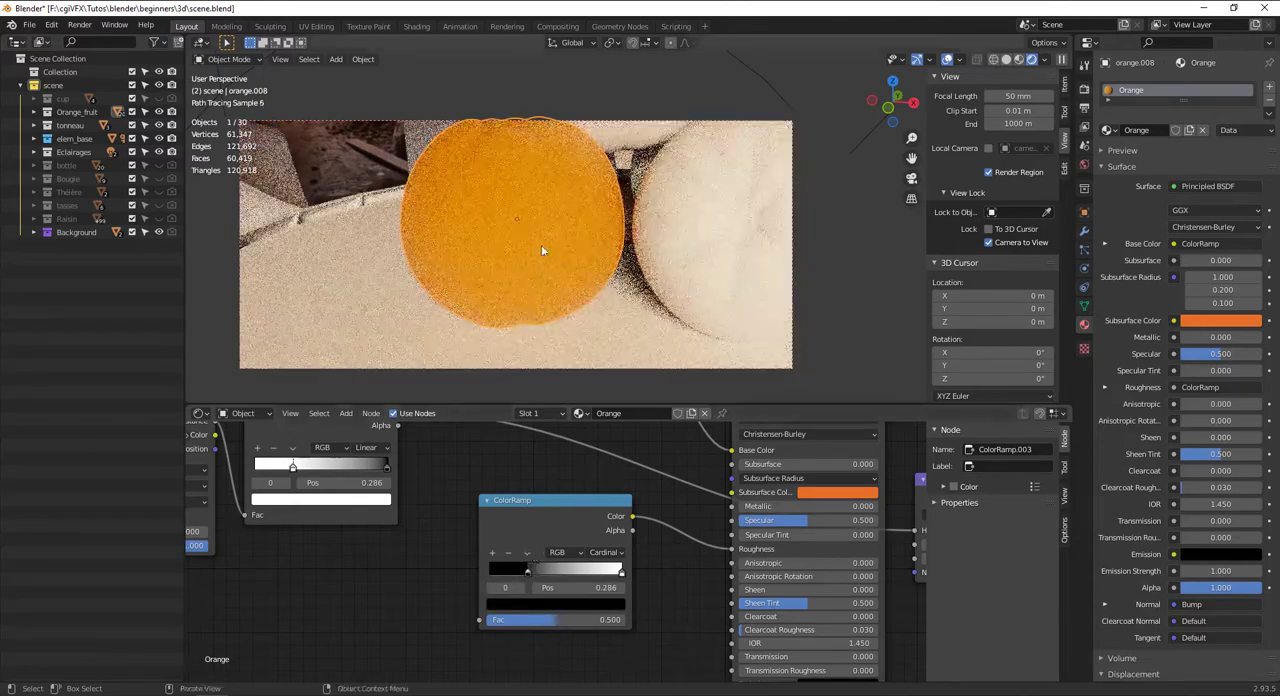
Switch the viewport from rendered to Solid shading and save the scene file
middle_drag(546, 346, 512, 349)
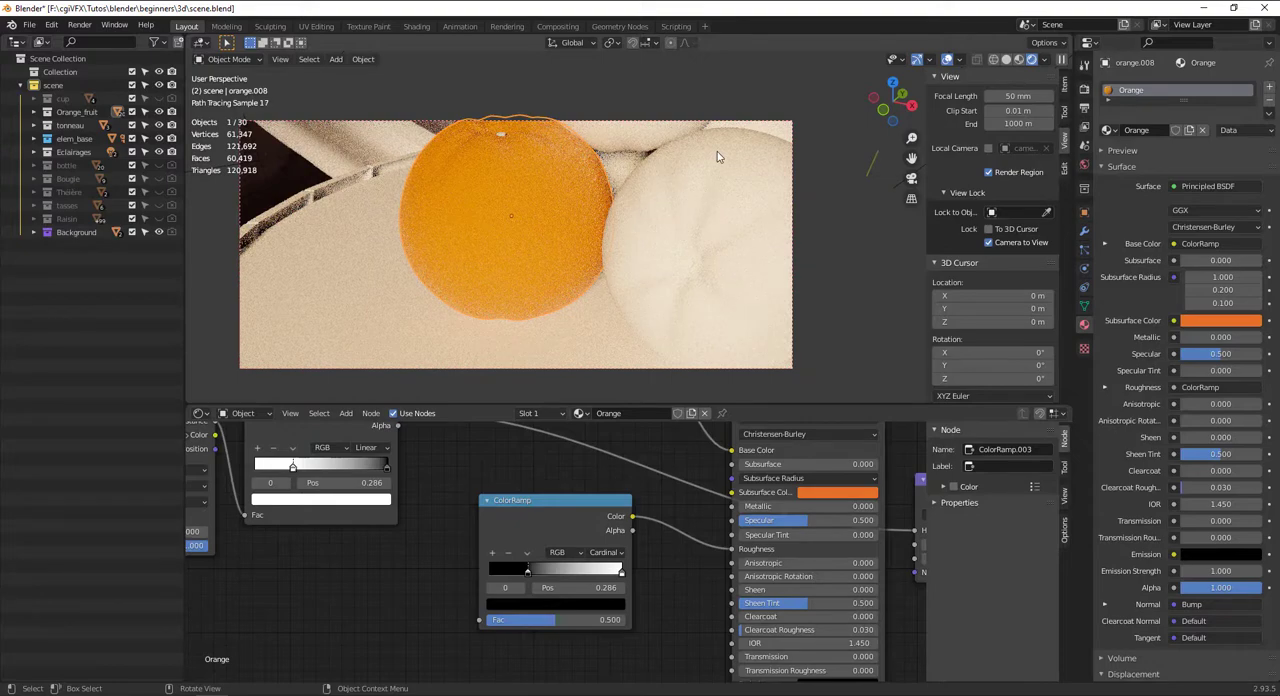
scroll(630, 209, down, 4)
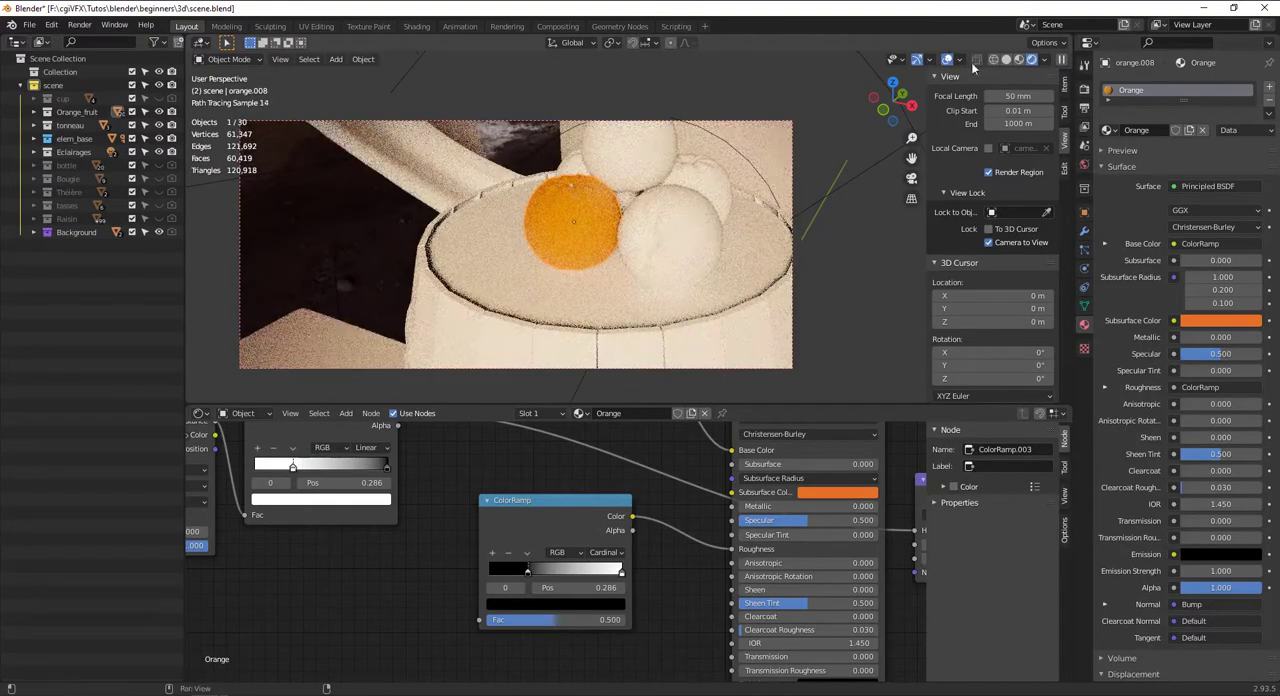
click(1007, 60)
key(ctrl+s)
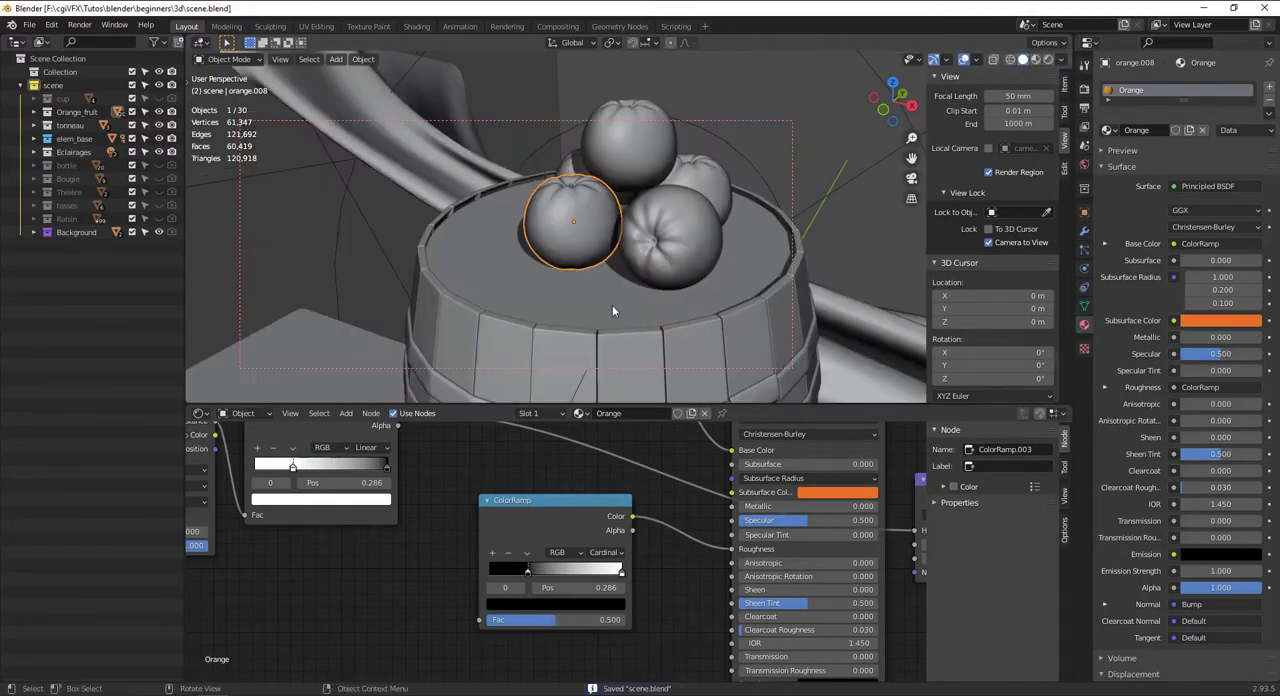
Set the Orange material's Viewport Display color to a bright orange with hue 0.048, saturation 1.000 and value 1.000
scroll(1190, 456, down, 5)
scroll(1190, 456, down, 1)
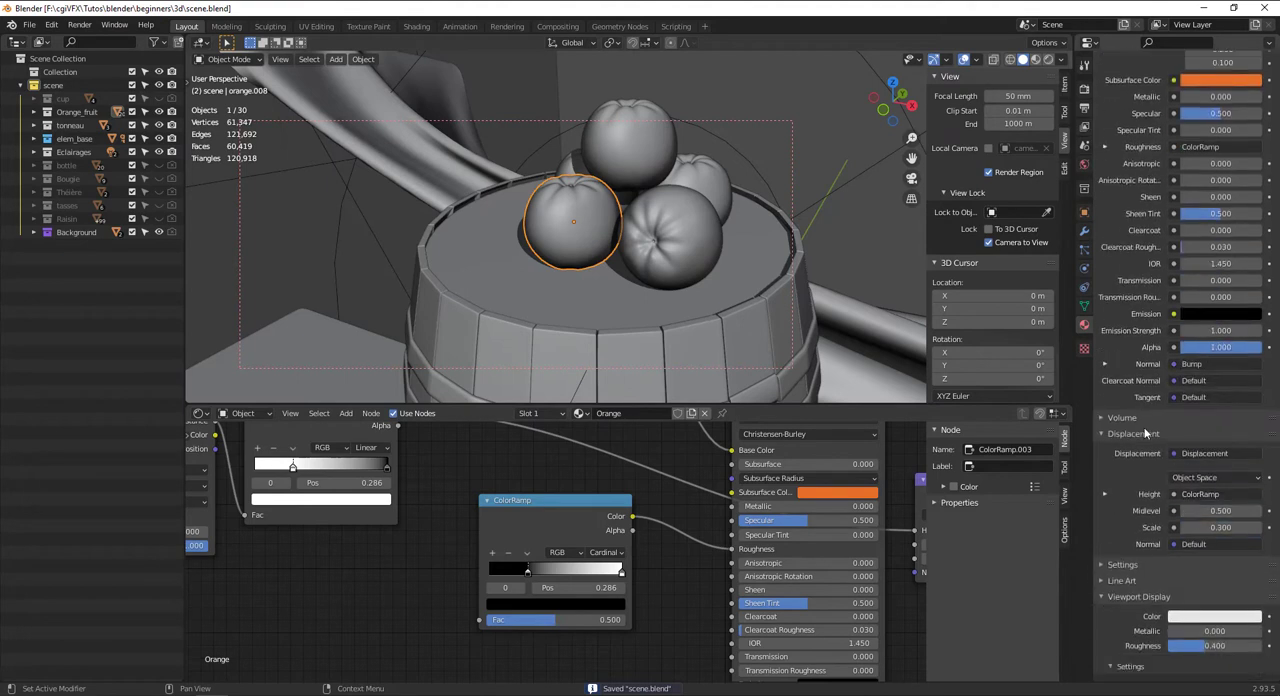
scroll(1158, 536, down, 4)
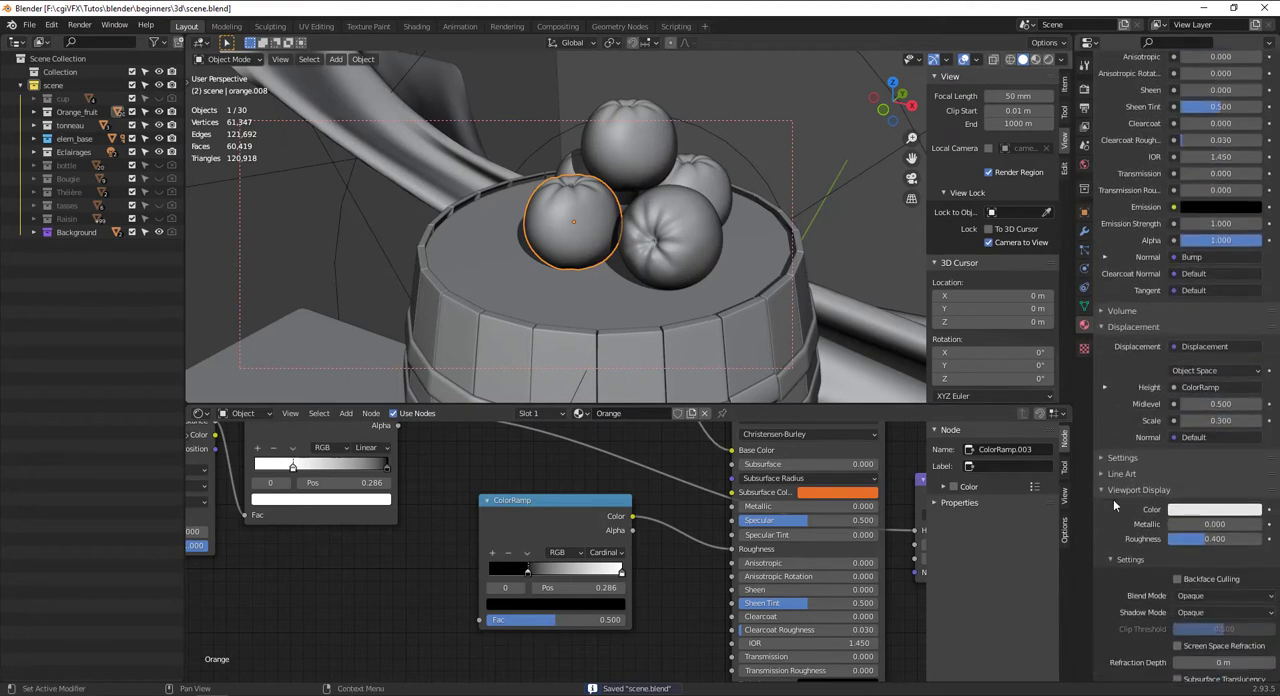
click(1214, 512)
click(1175, 410)
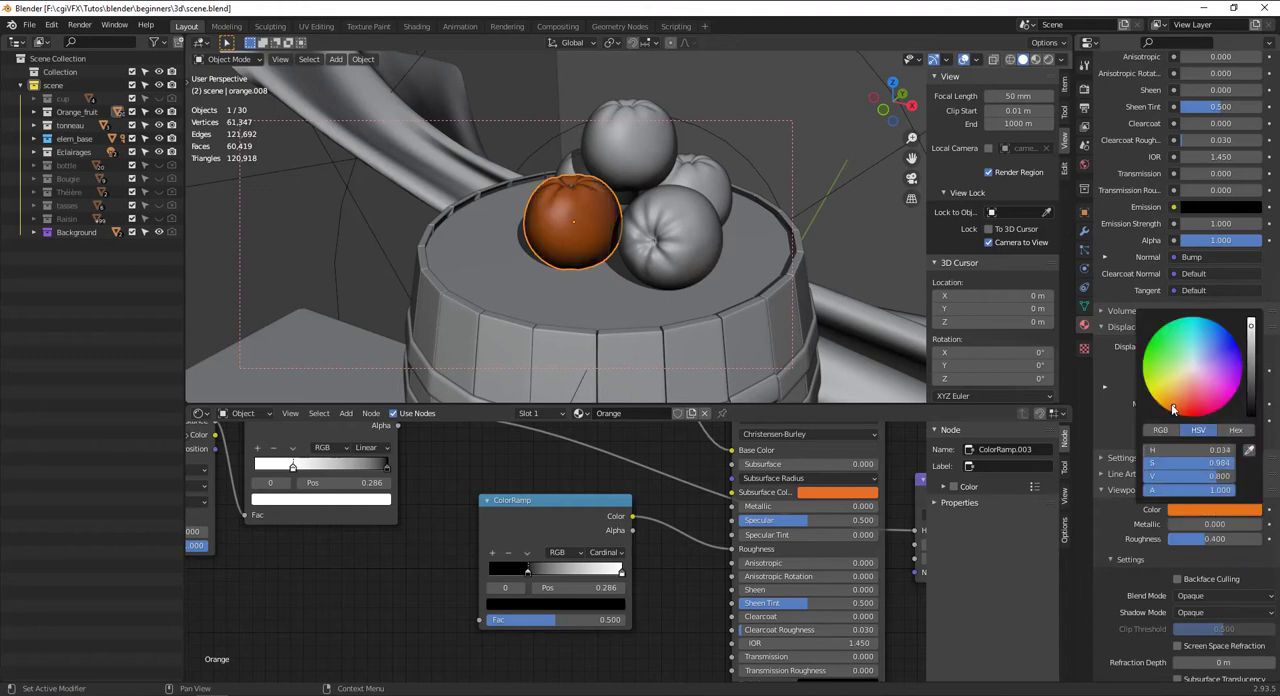
drag(1175, 410, 1162, 406)
drag(1256, 360, 1252, 322)
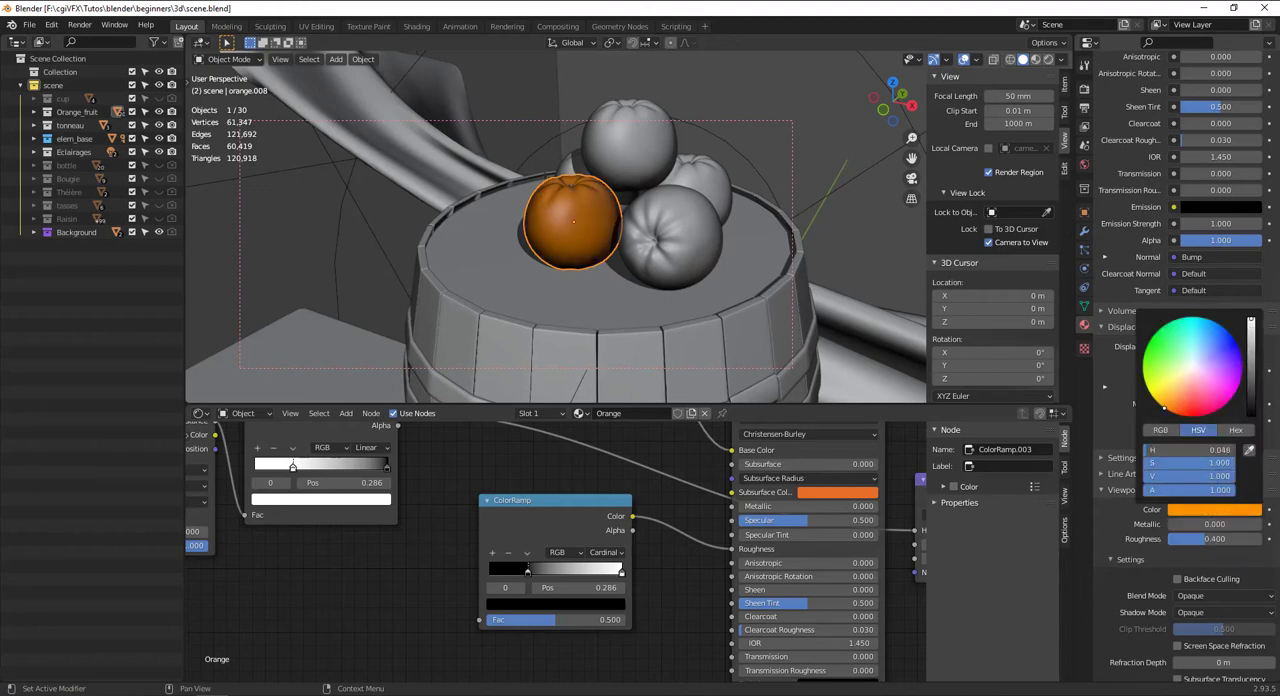
Select the stem of the orange and give it a new material named "tige orange"
middle_drag(617, 279, 702, 293)
scroll(602, 222, up, 5)
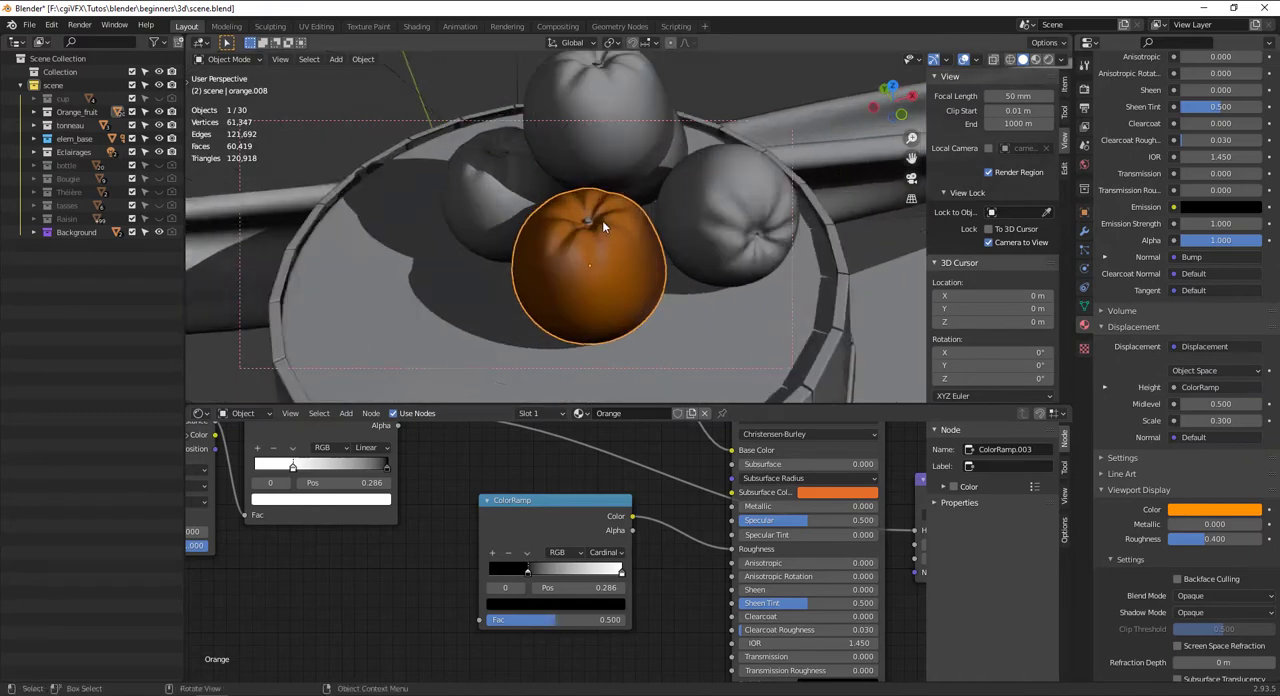
middle_drag(585, 210, 590, 215)
click(590, 215)
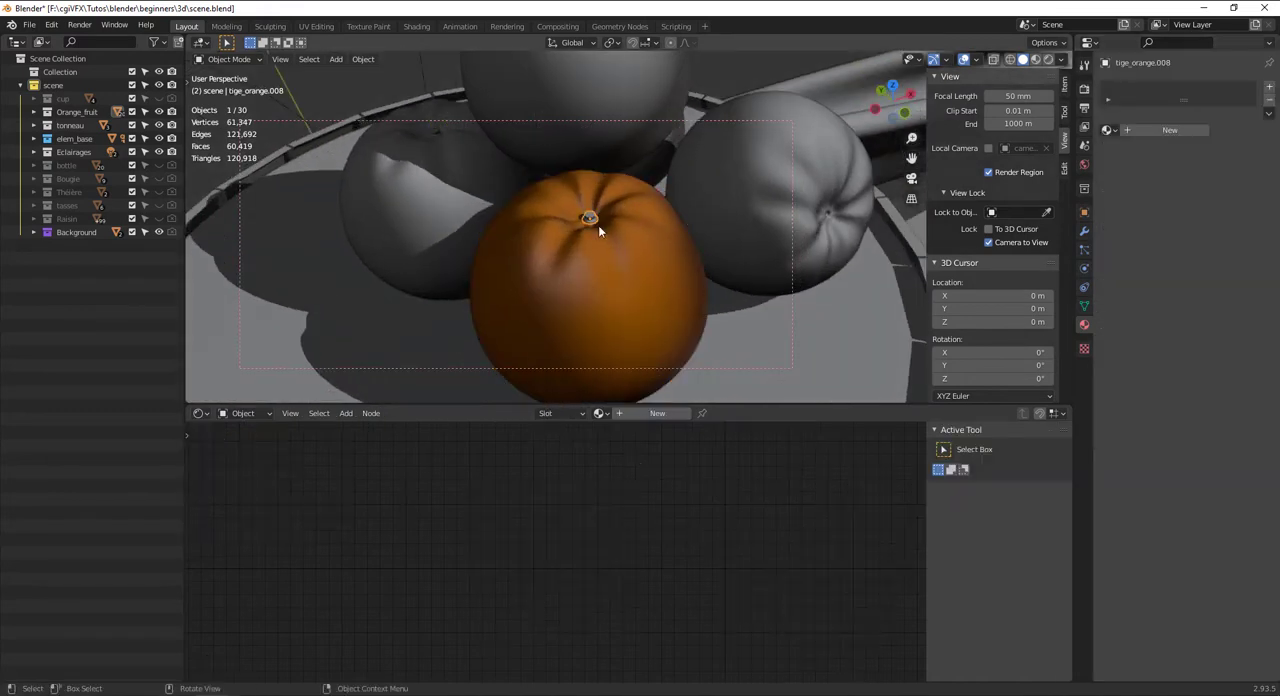
click(656, 416)
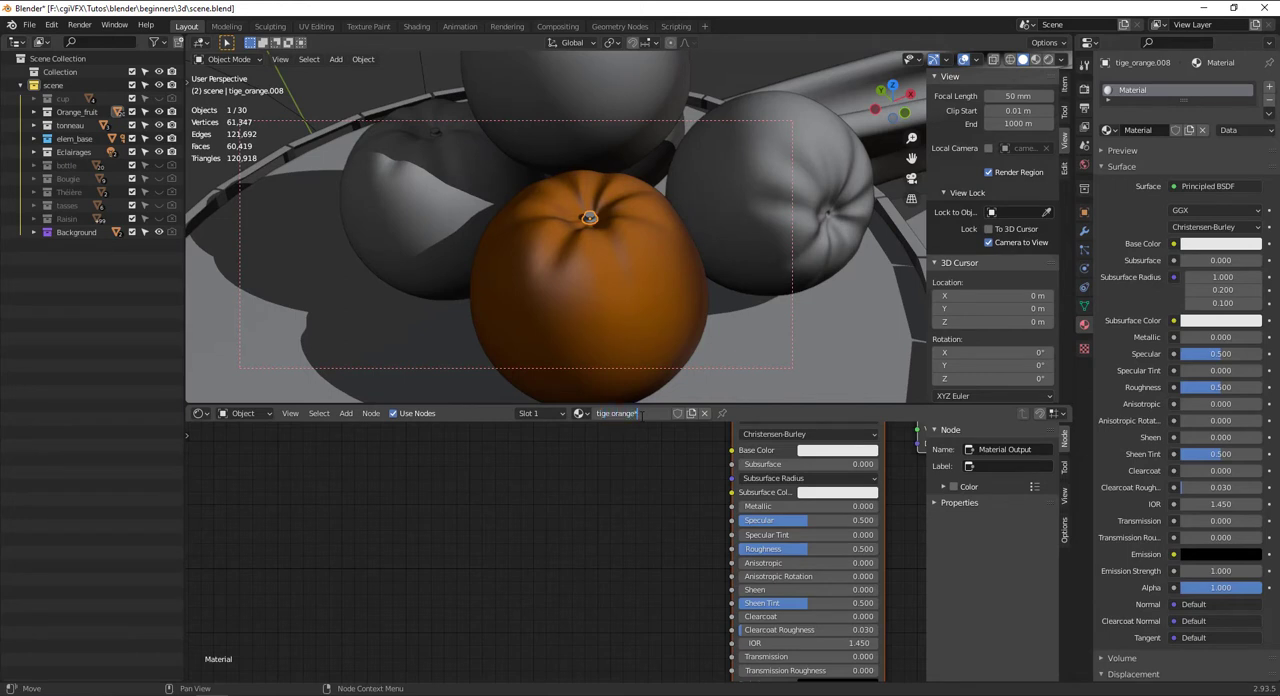
click(640, 414)
text(tige orange)
key(Return)
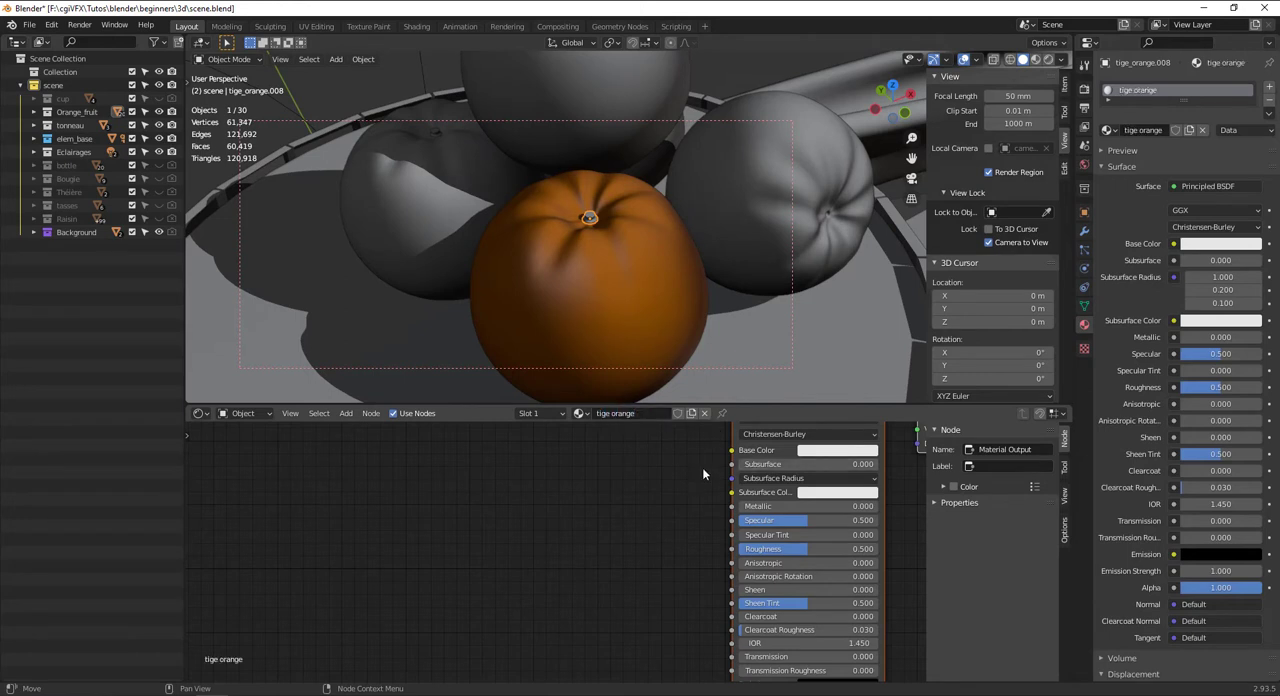
Set the stem material's Base Color to bright yellow-green with hue 0.279 and saturation 1.000, and show the viewport in rendered shading
scroll(706, 474, down, 3)
middle_drag(723, 474, 699, 546)
scroll(741, 560, up, 2)
click(766, 541)
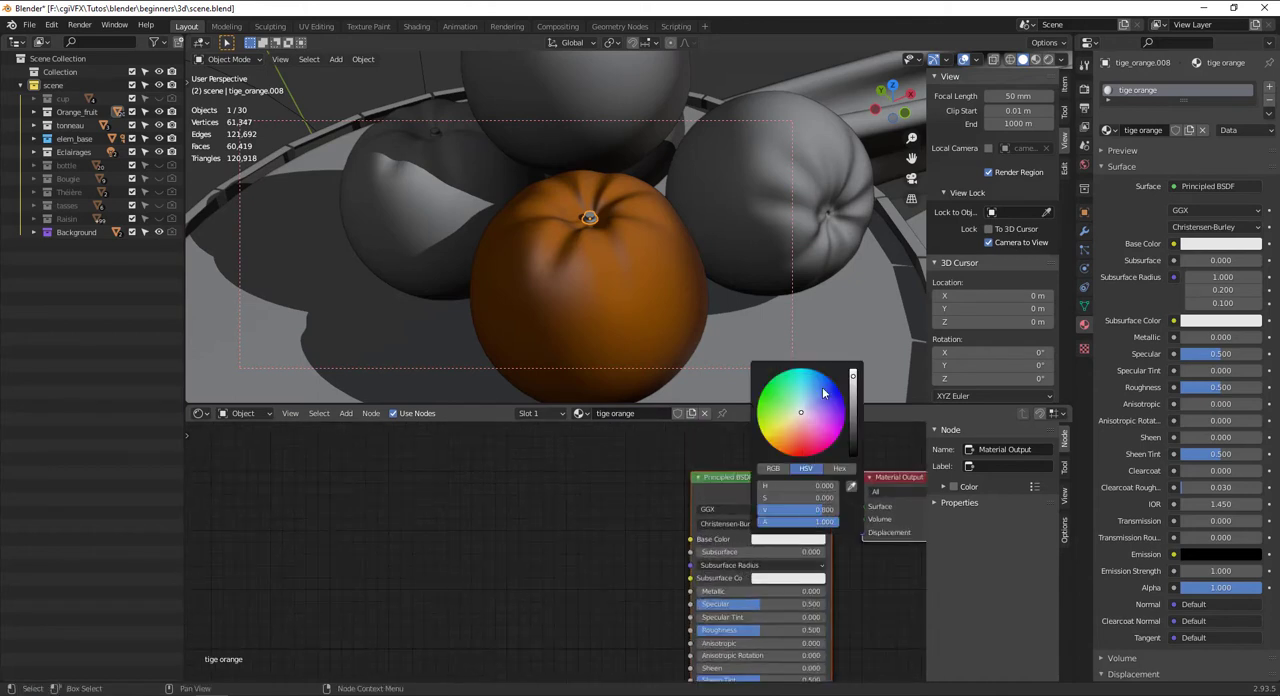
click(757, 413)
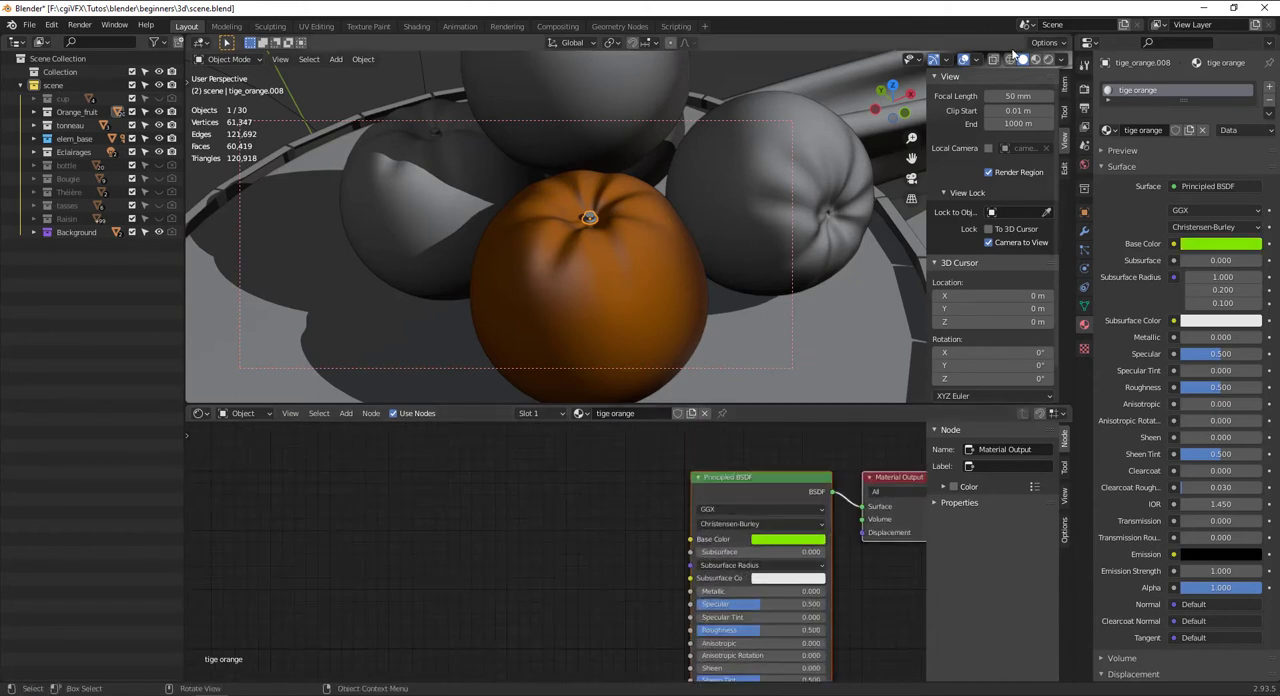
click(1046, 59)
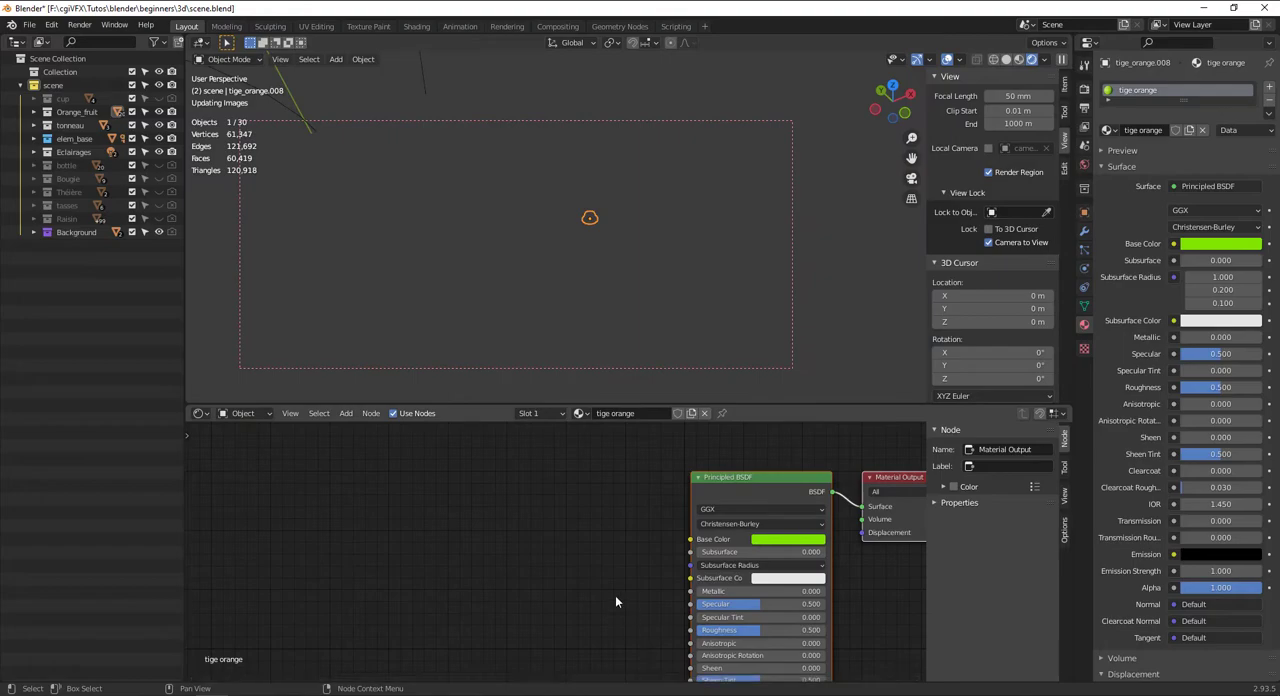
Add a Noise Texture node to the stem material and place it before the Principled BSDF, leaving room for another node between
key(shift+a)
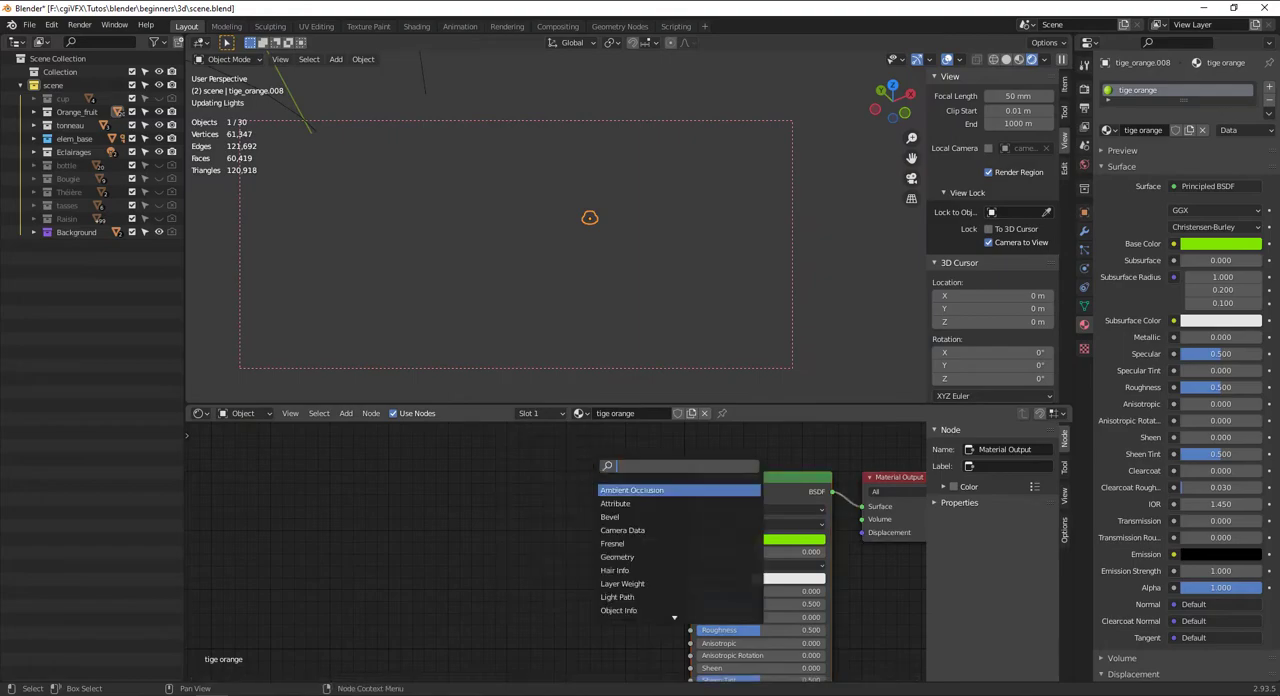
text(nois)
key(Down)
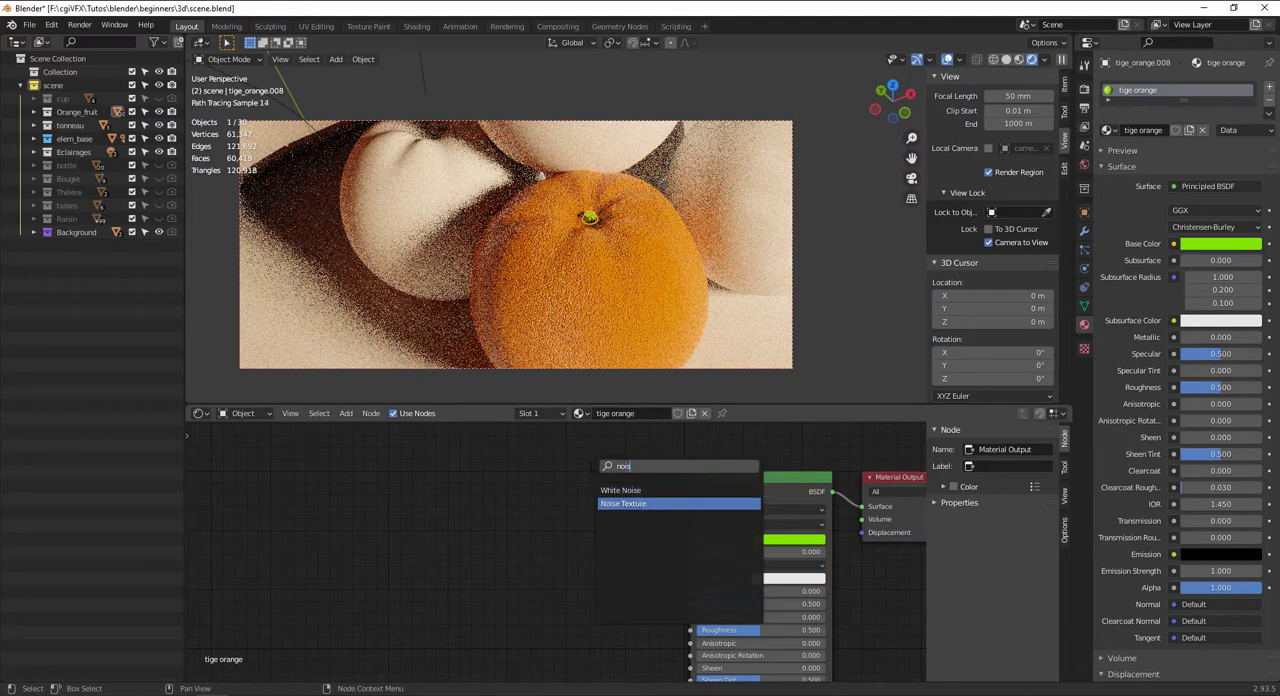
key(Return)
click(424, 607)
middle_drag(578, 566, 544, 505)
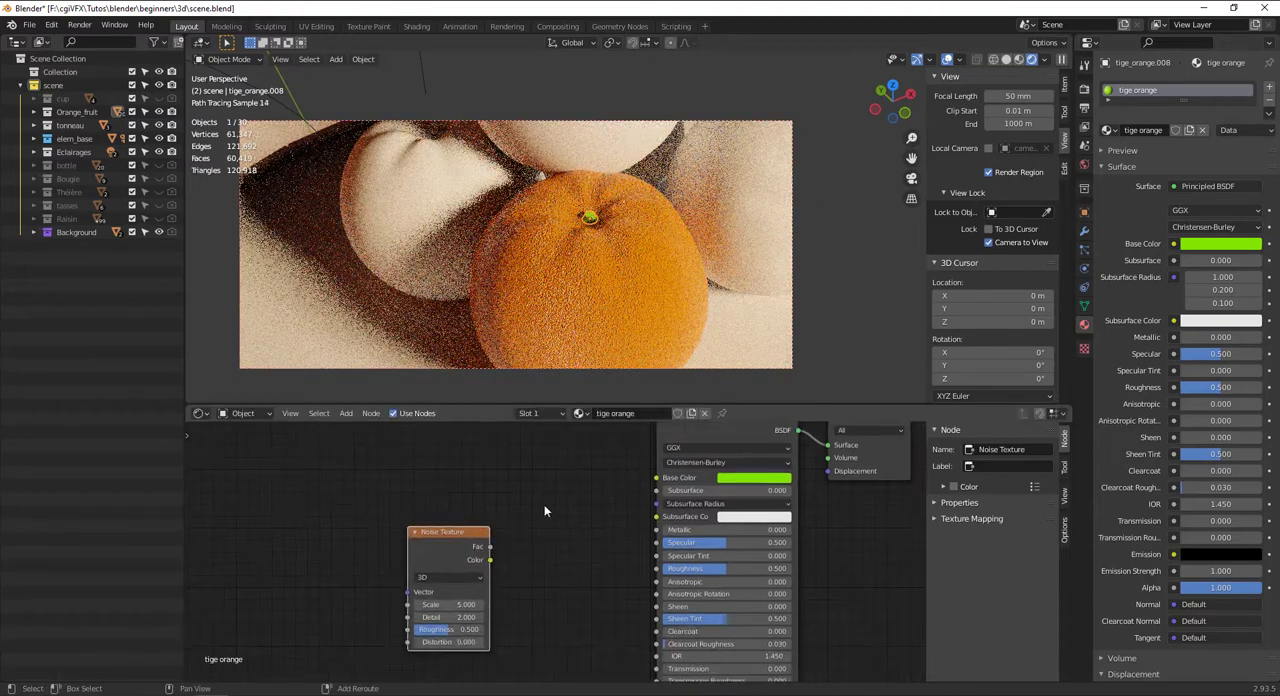
Add a Bump node and place it between the Noise Texture and the Principled BSDF
key(shift+a)
click(544, 506)
text(bump)
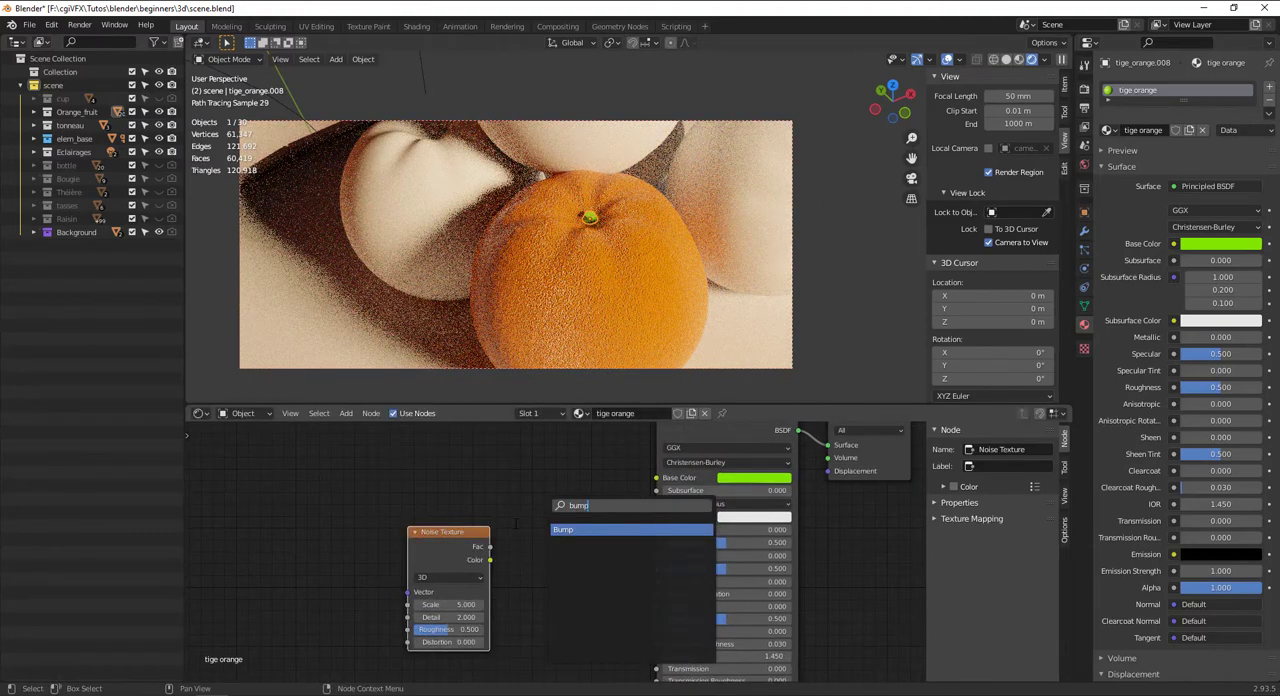
key(Return)
click(510, 595)
middle_drag(510, 595, 502, 533)
Set the noise Scale to 250, then link noise Color to Bump Height and Bump Normal to the Principled BSDF's Normal
drag(463, 490, 460, 549)
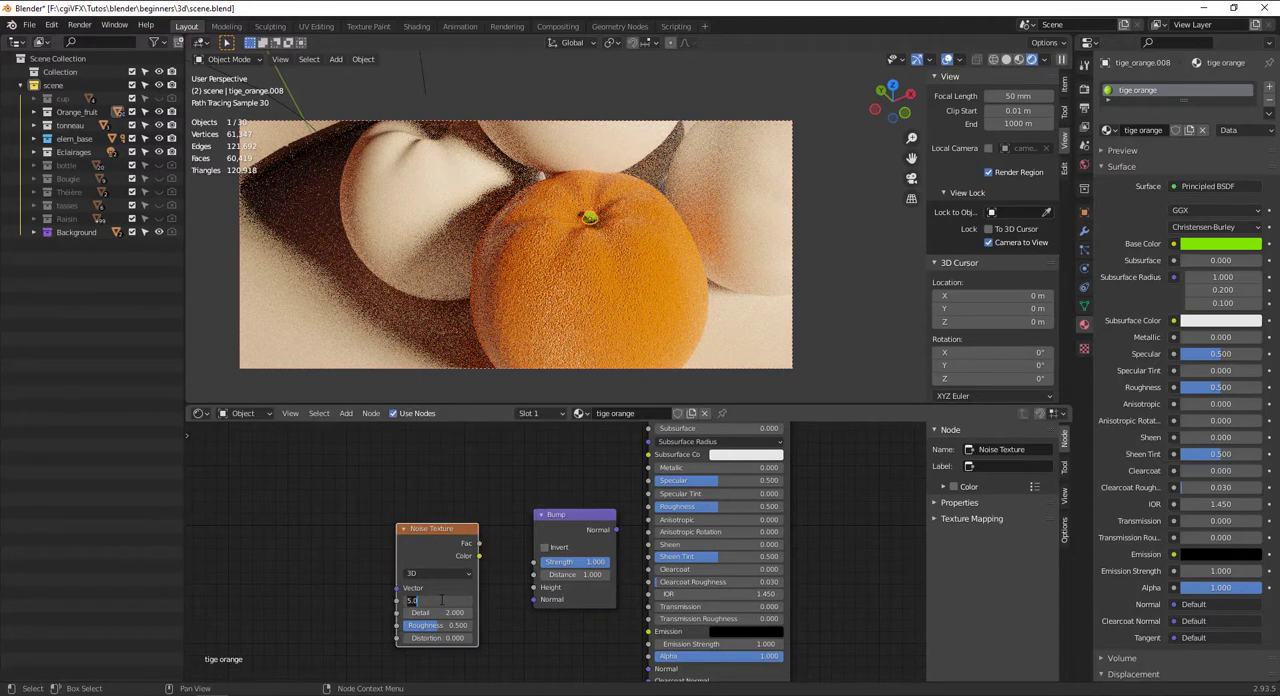
key(Return)
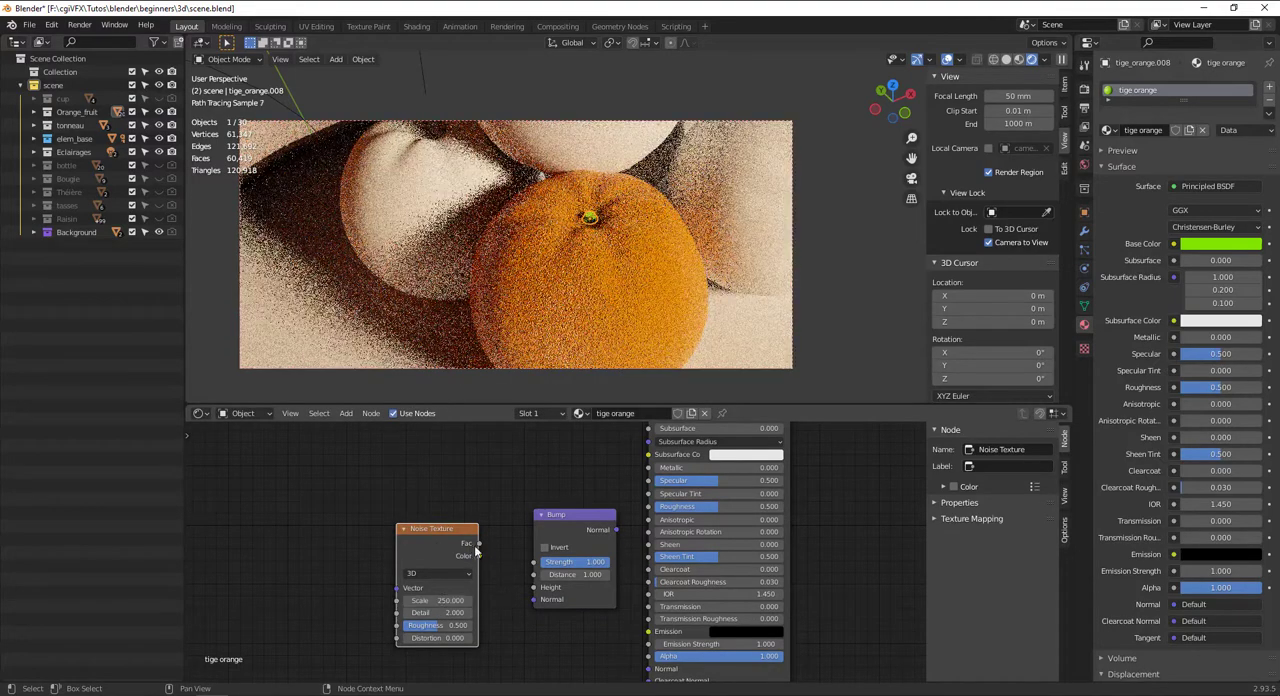
drag(479, 558, 543, 597)
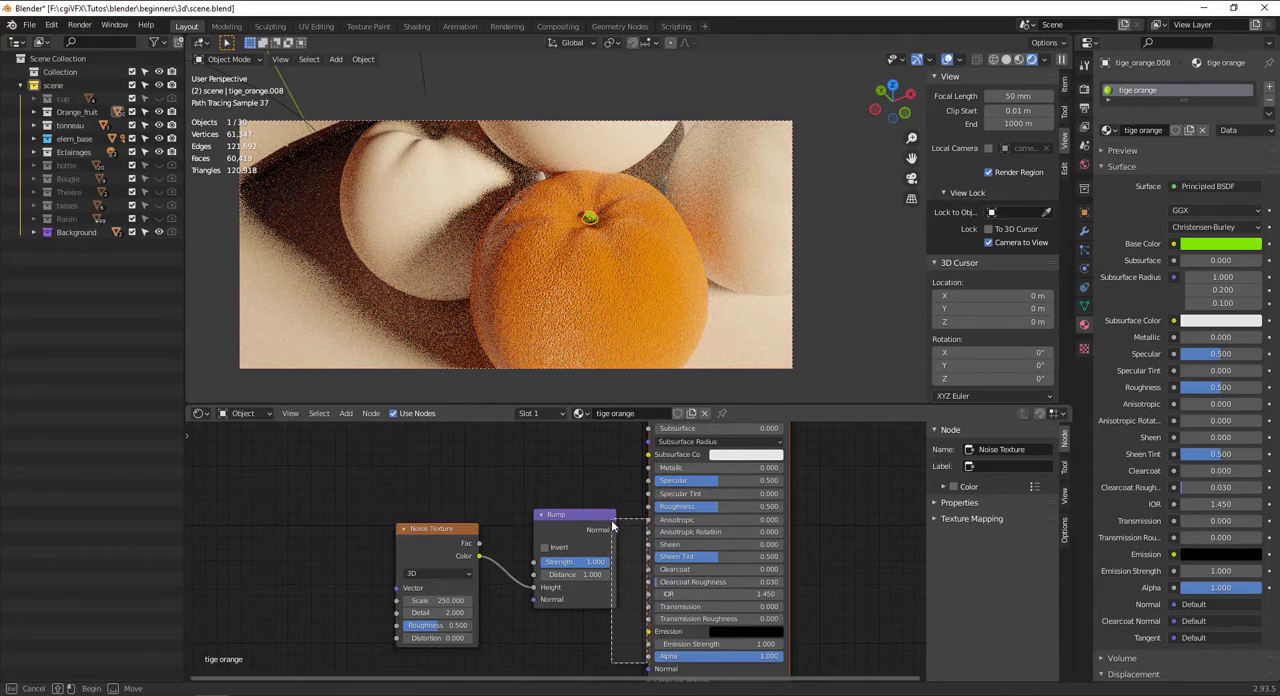
drag(558, 516, 648, 668)
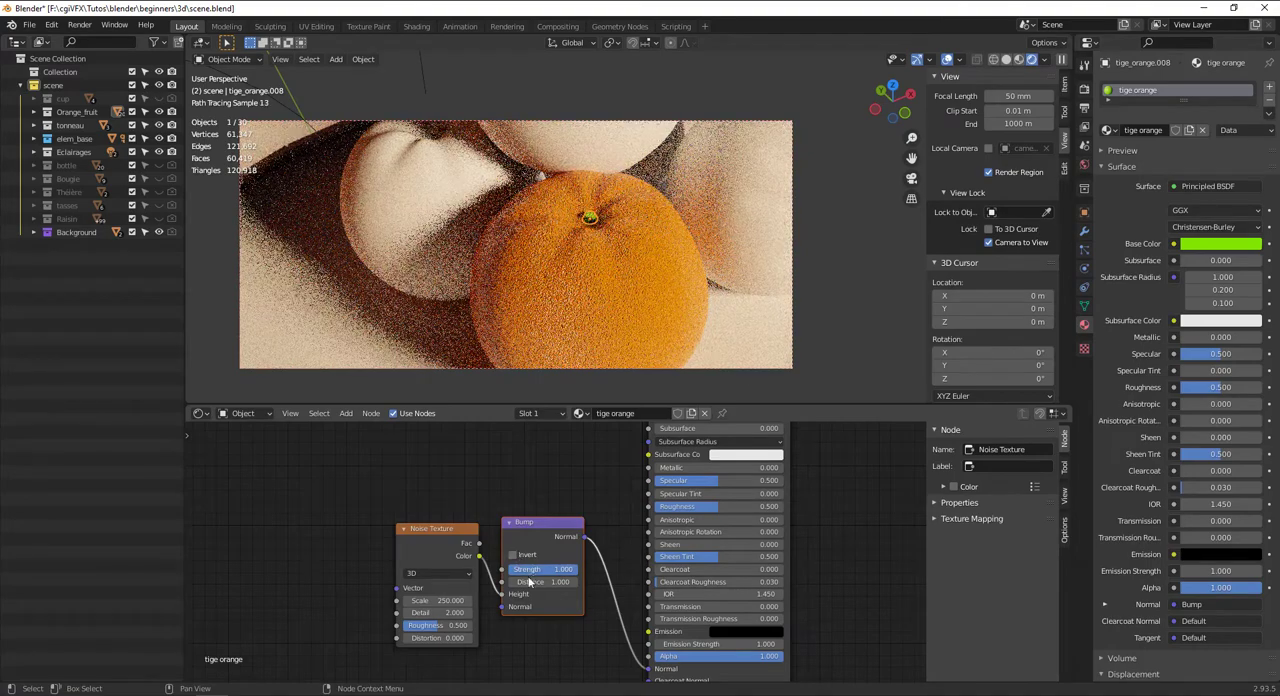
Set the Bump node's Strength to 0.175 and lower its Distance to 0.000
drag(562, 572, 504, 572)
scroll(563, 573, up, 3)
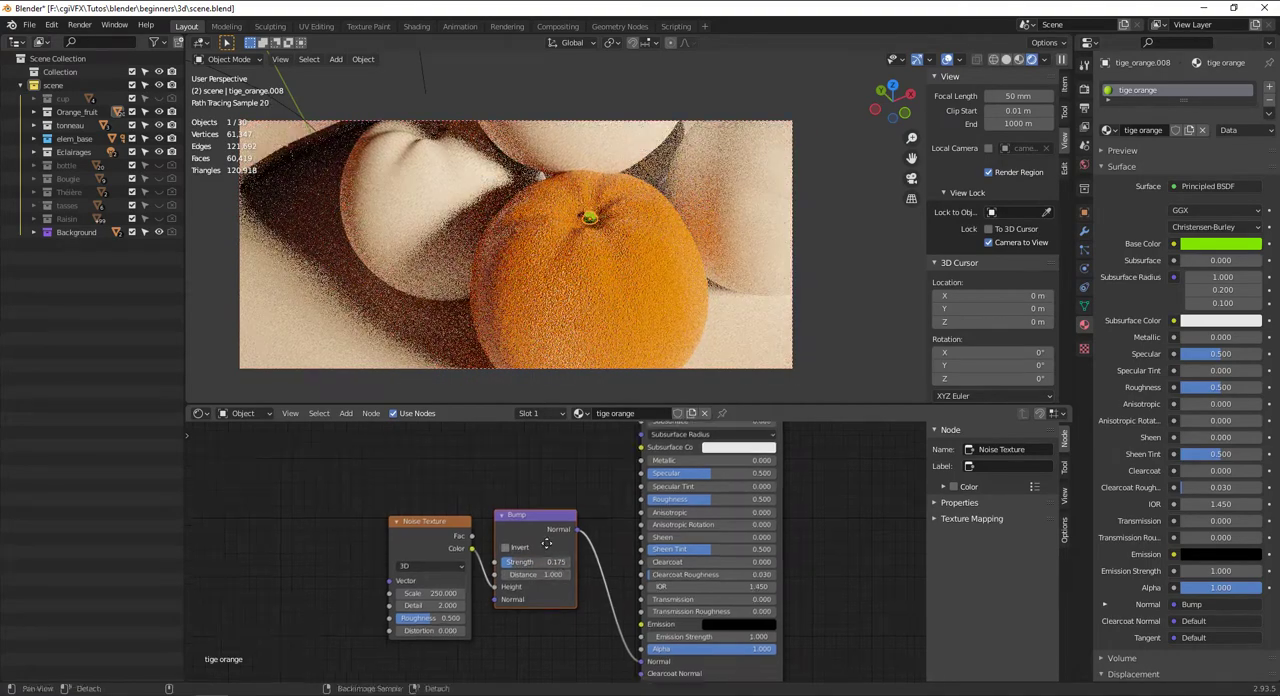
drag(545, 556, 515, 556)
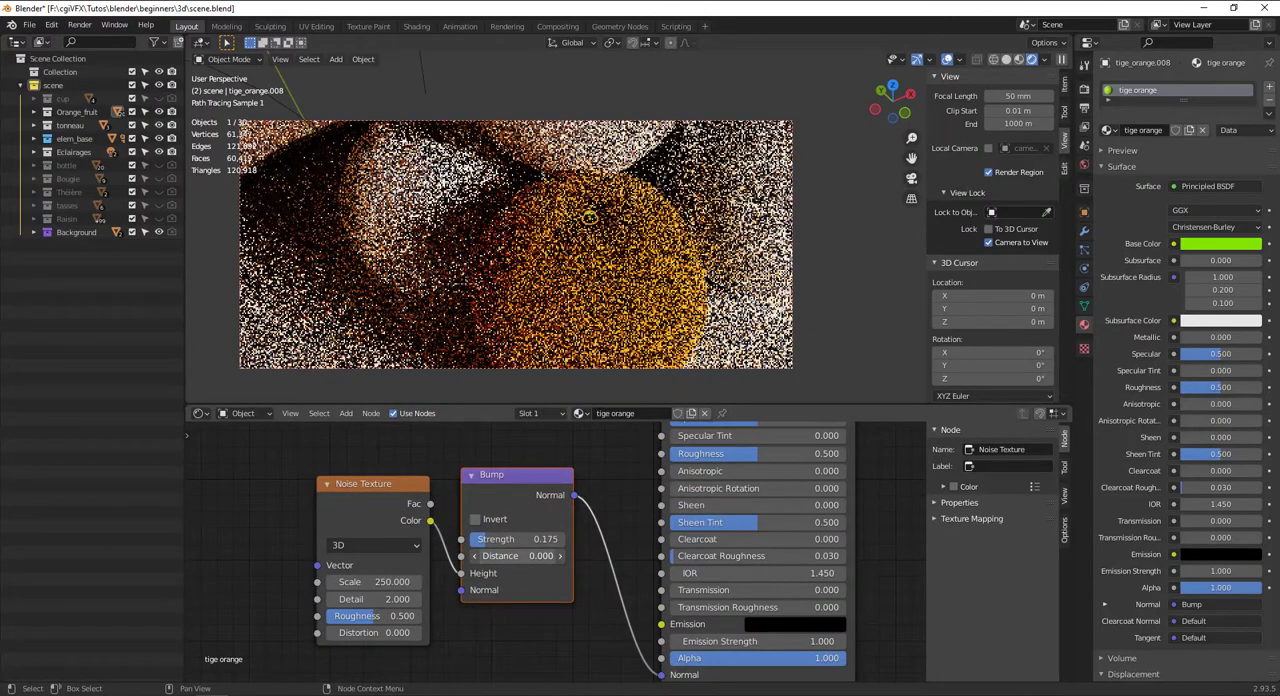
middle_drag(515, 556, 590, 423)
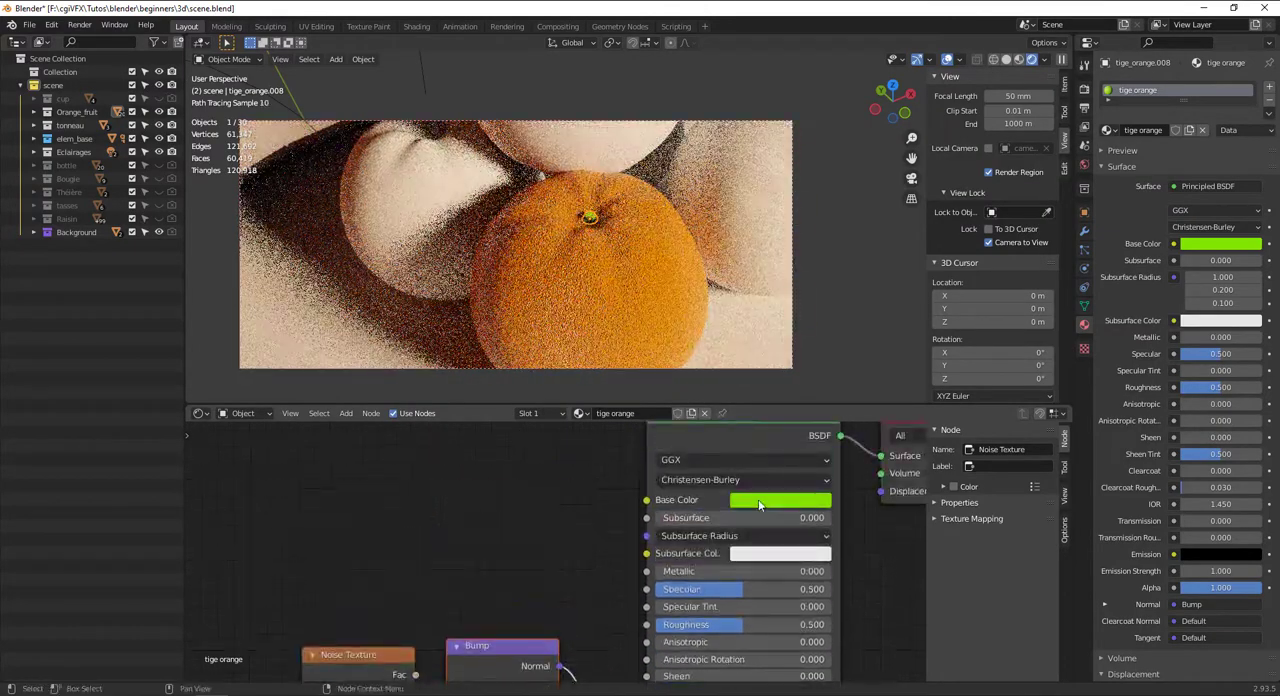
Darken the stem's Base Color to a value of about 0.080 and set its Roughness to 0.250
click(780, 501)
drag(872, 355, 870, 378)
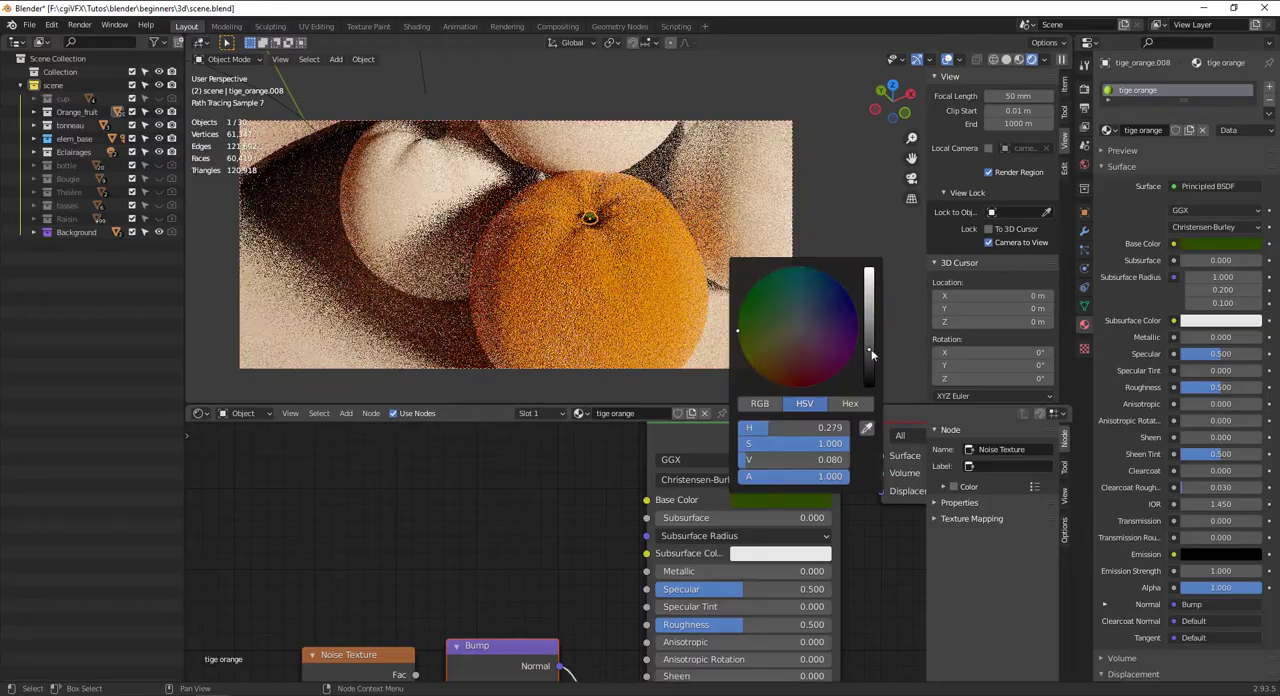
drag(727, 624, 683, 624)
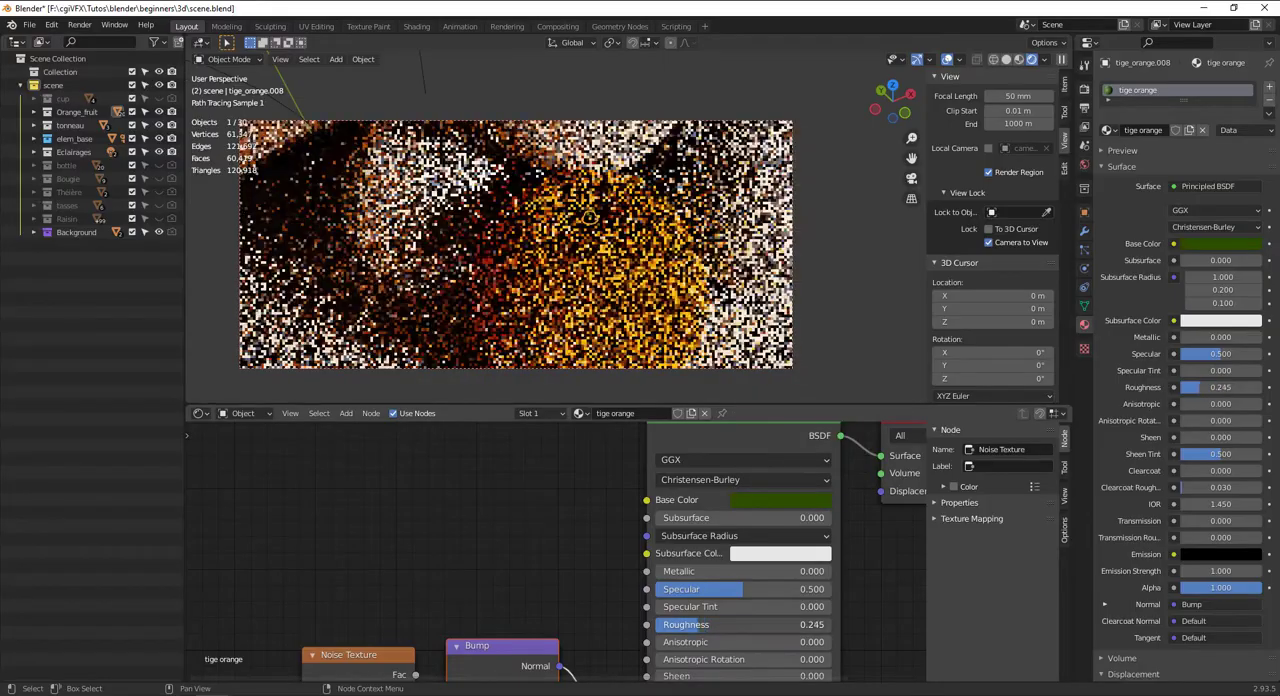
click(882, 326)
Select the orange's stem again and brighten its Base Color to a medium yellow-green
middle_drag(645, 238, 616, 206)
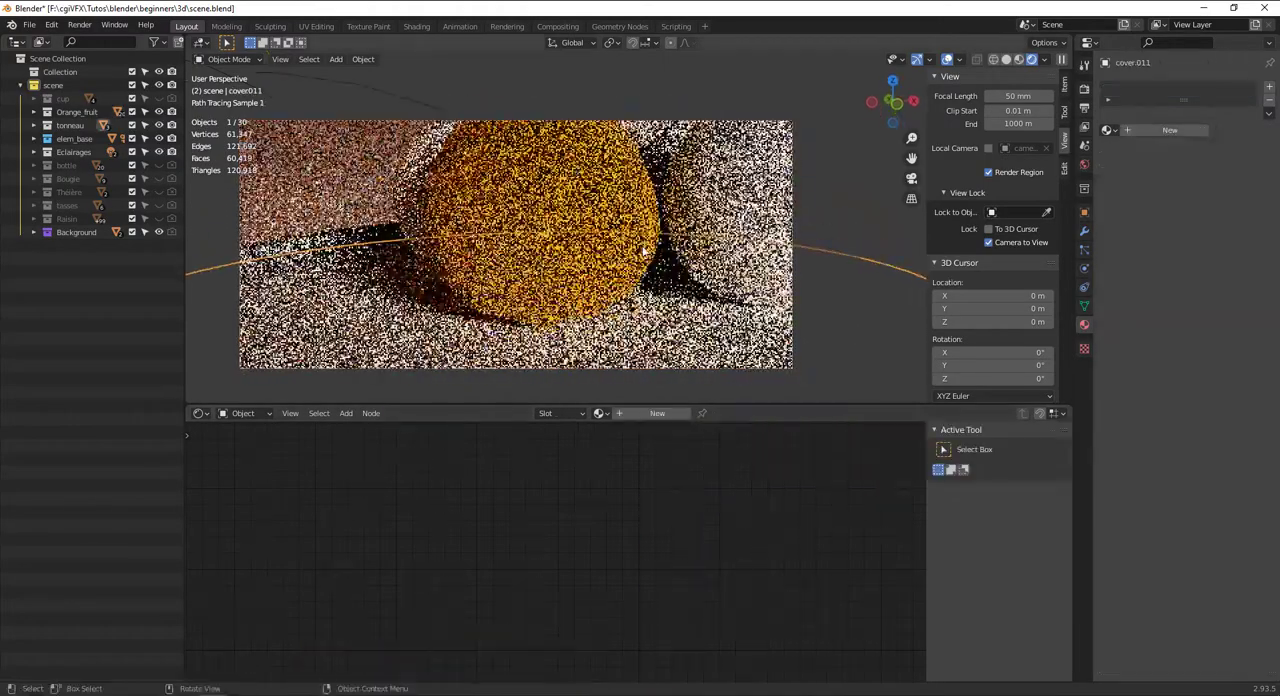
shift+middle_drag(548, 120, 569, 163)
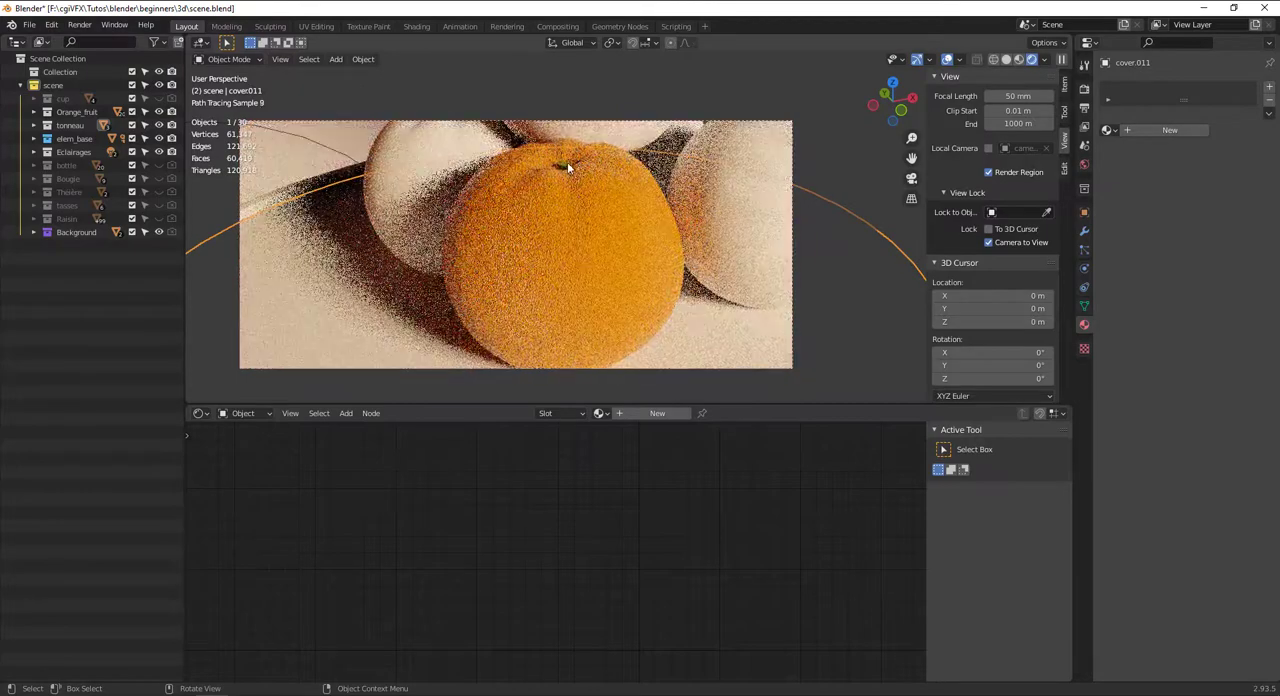
click(568, 168)
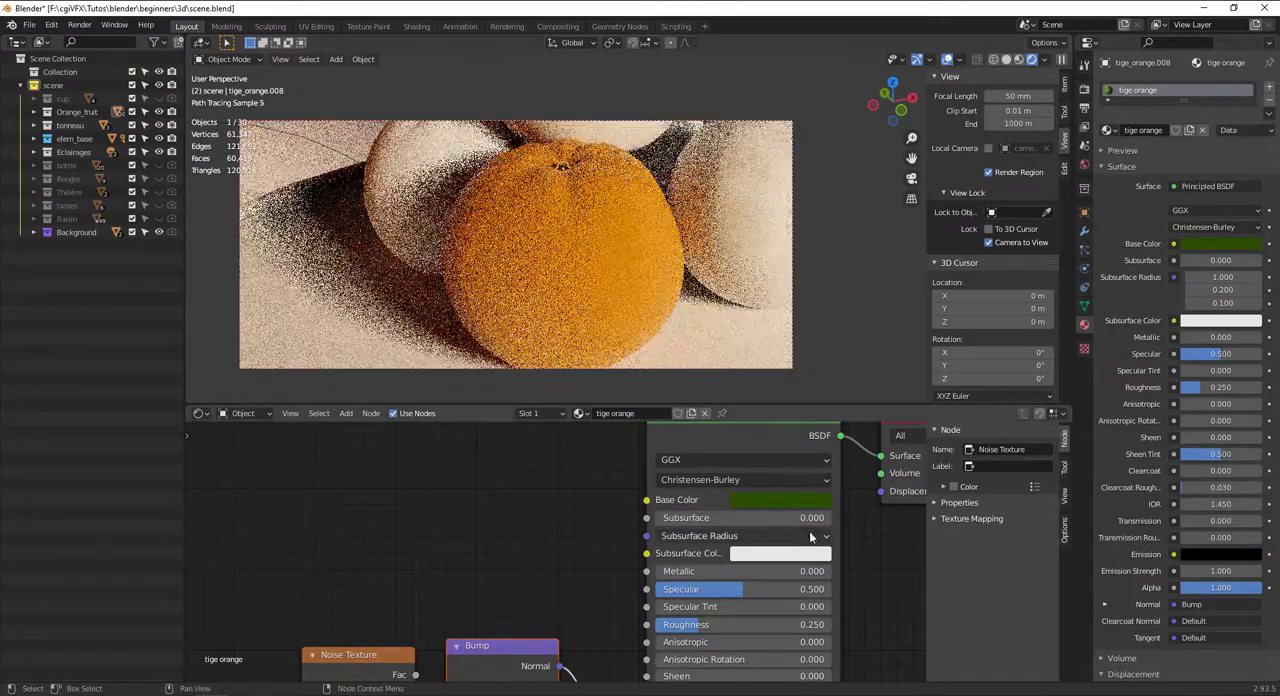
click(808, 499)
click(869, 307)
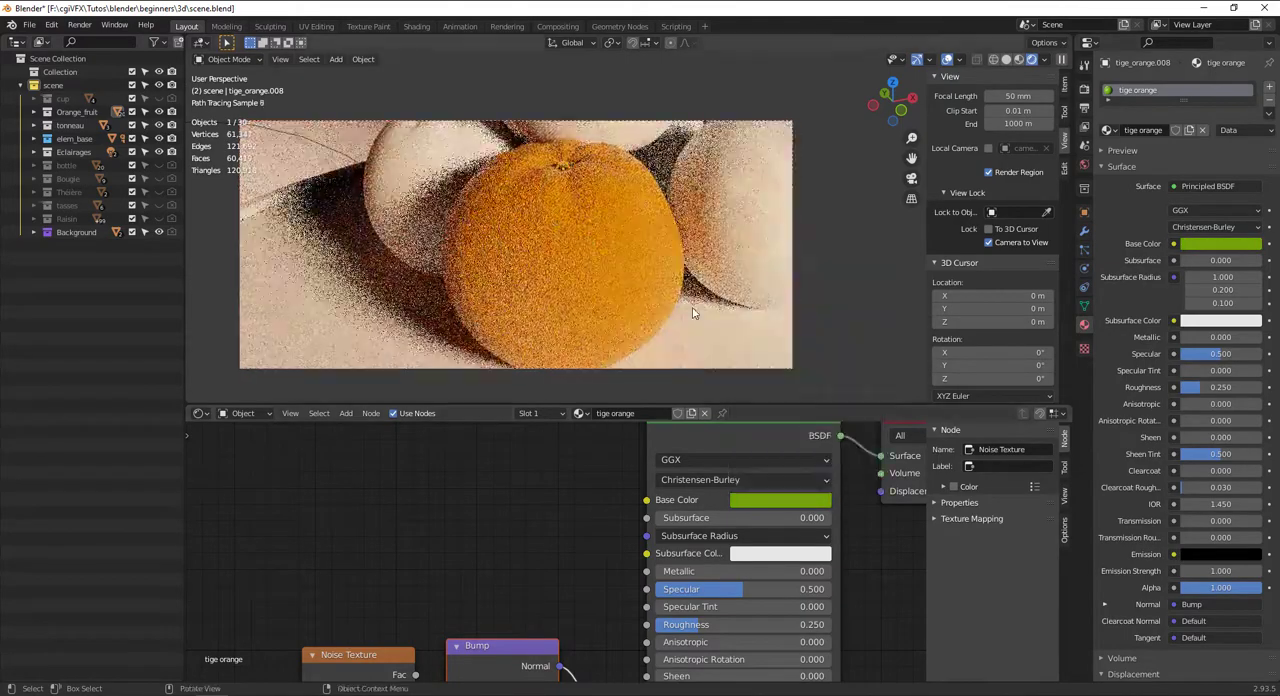
Return to Solid shading and copy the stem material's green Base Color to its Viewport Display color
scroll(694, 308, down, 6)
click(1006, 60)
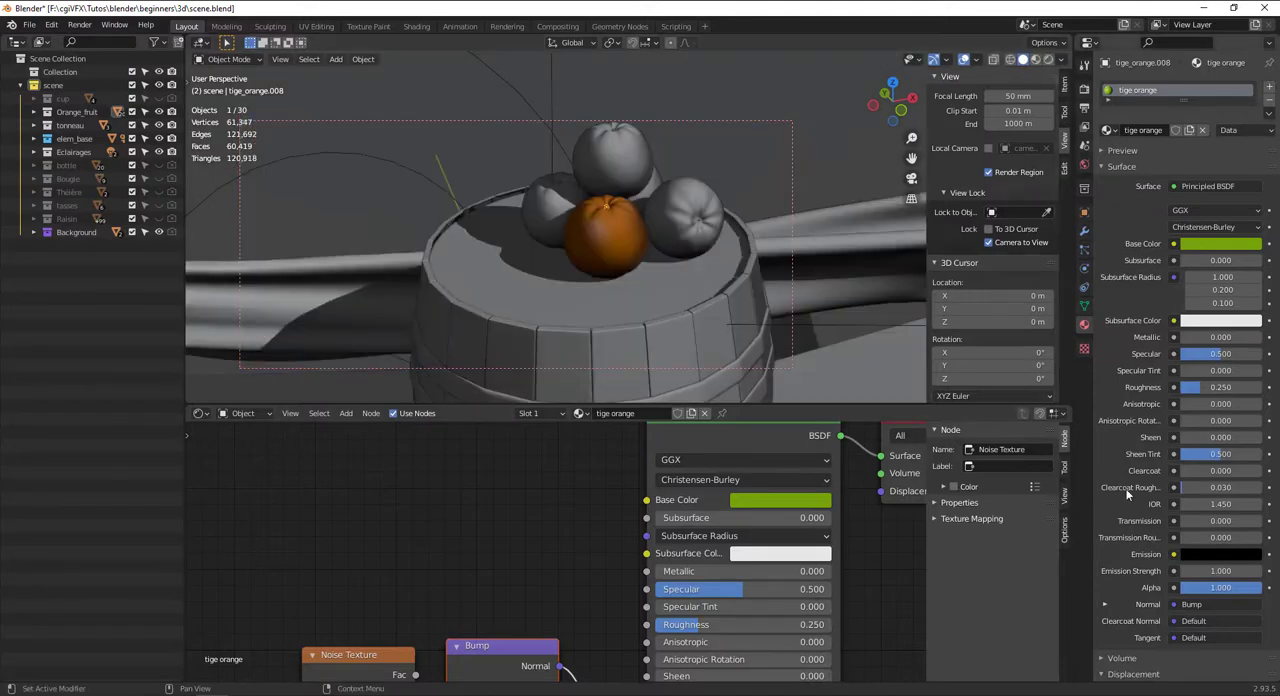
scroll(1193, 652, down, 5)
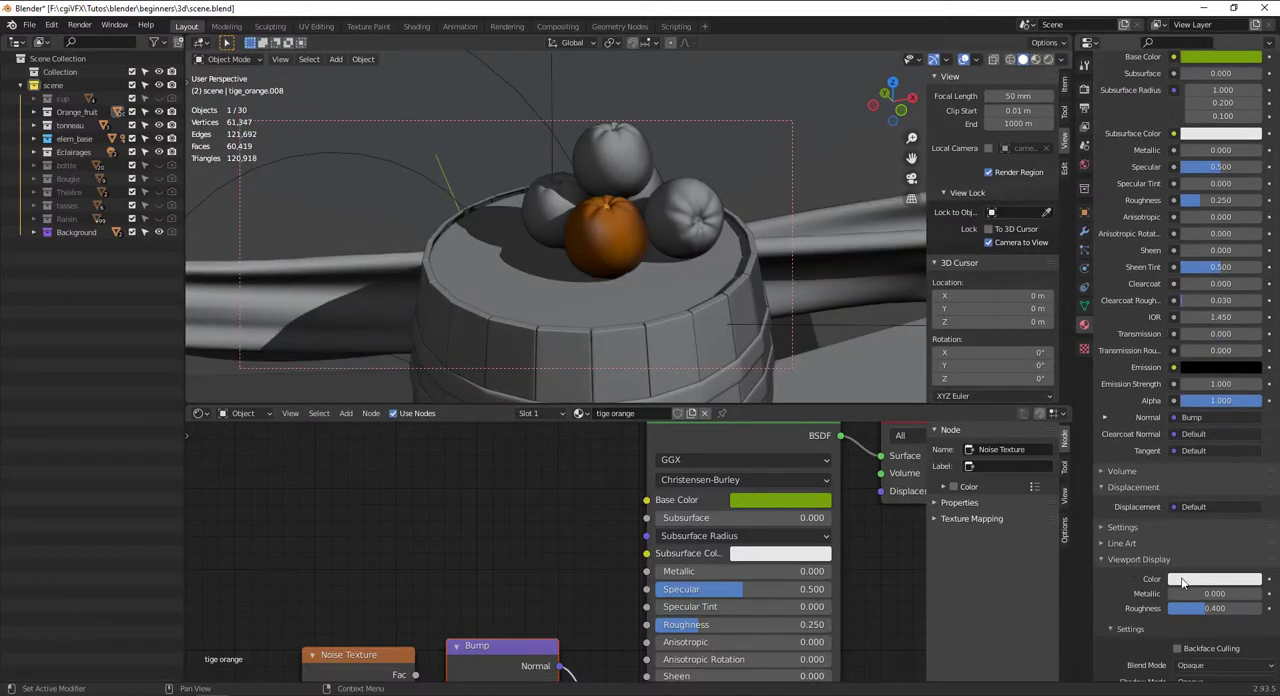
click(1182, 580)
drag(824, 498, 619, 500)
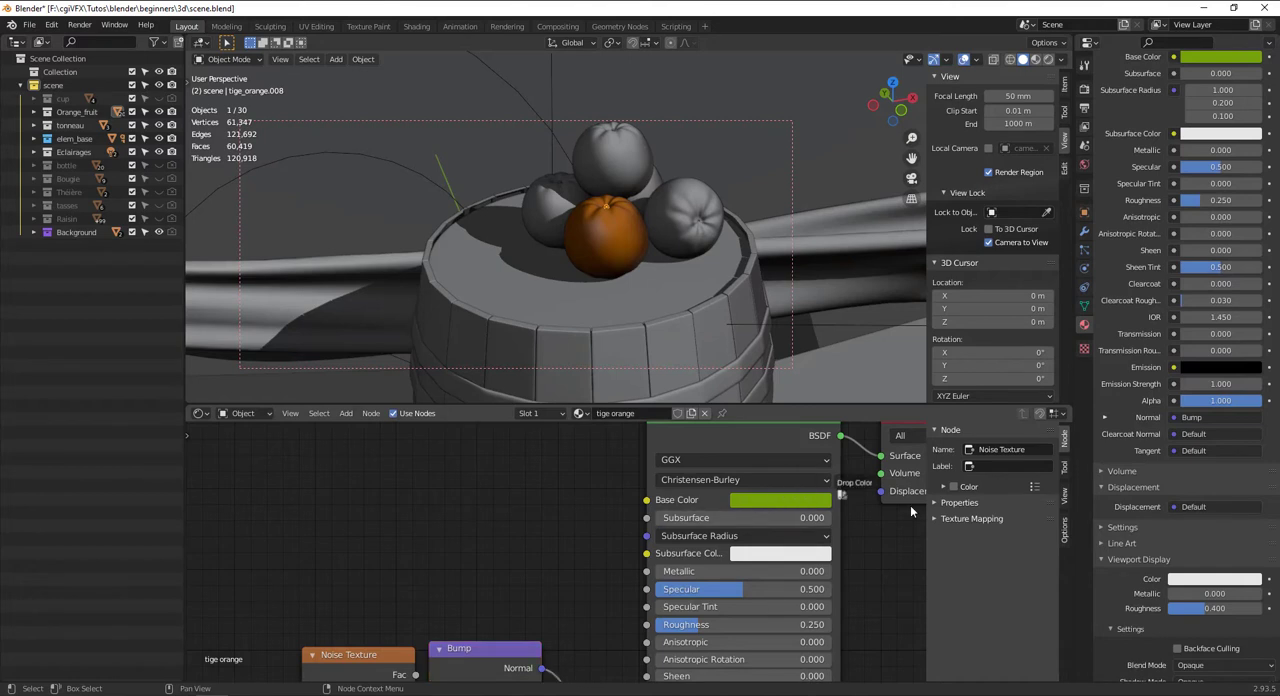
click(751, 155)
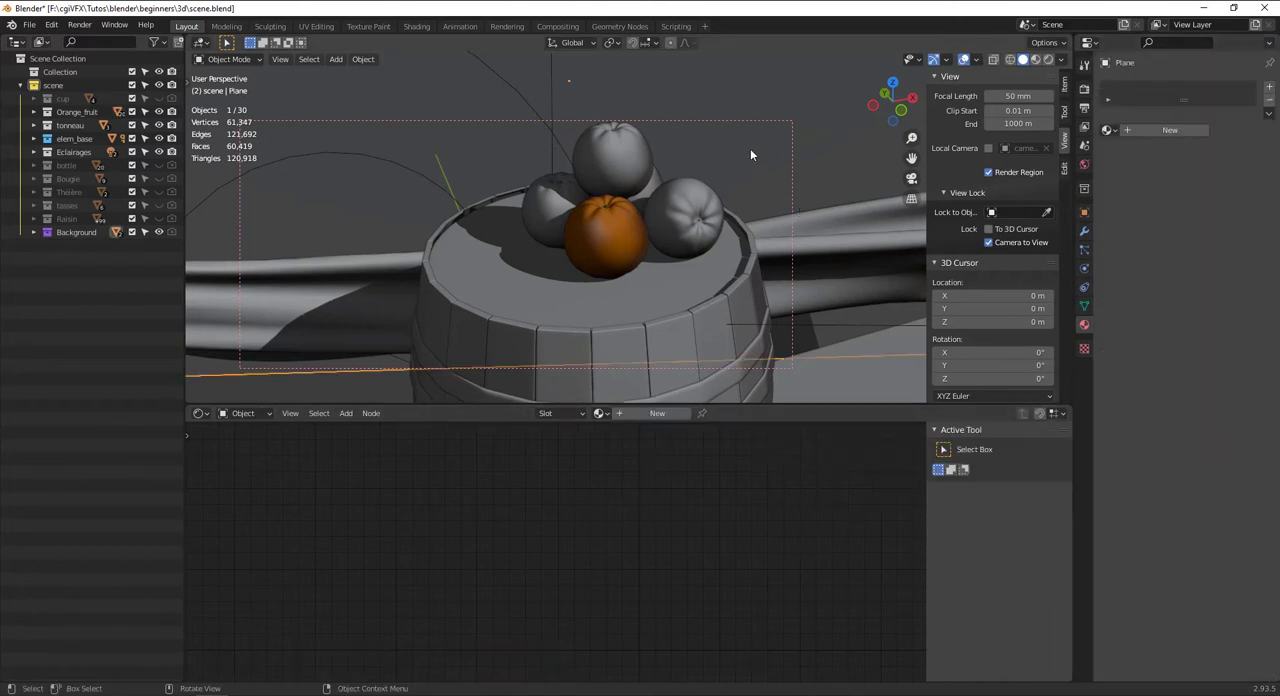
Select the four grey oranges on the barrel and link the front orange's Orange material to them
scroll(745, 158, up, 4)
alt+drag(691, 177, 612, 226)
click(446, 231)
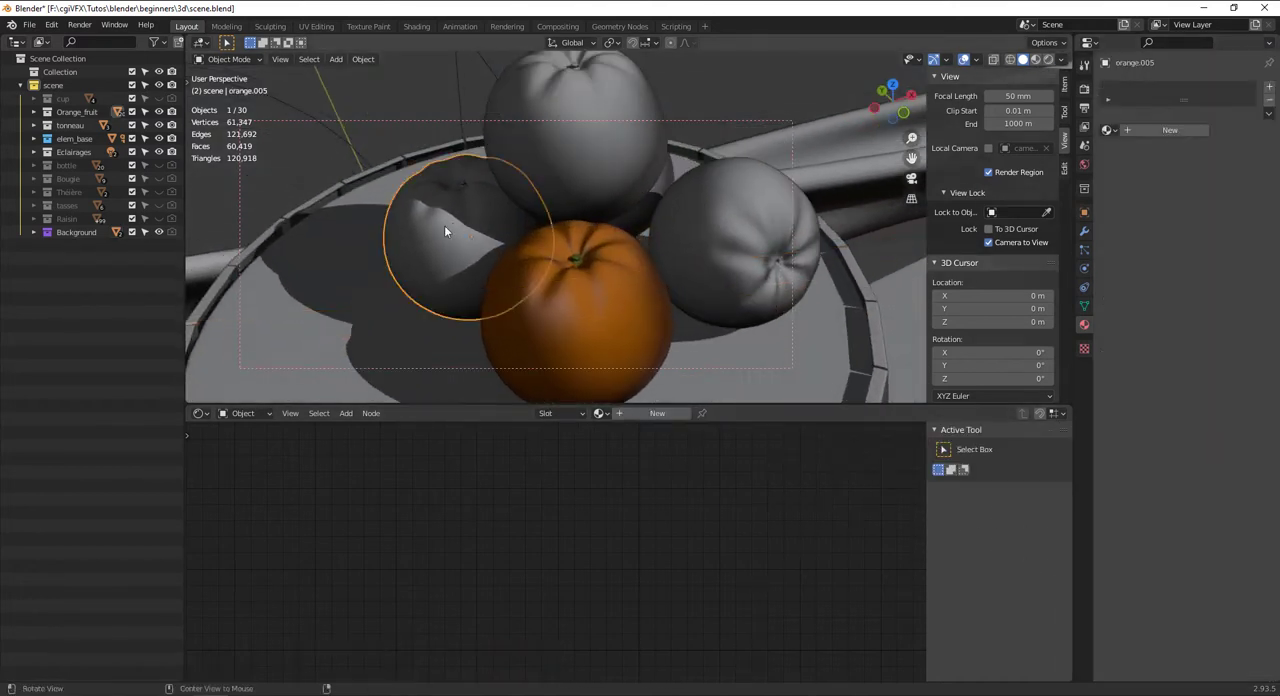
alt+drag(446, 231, 529, 189)
shift+click(482, 185)
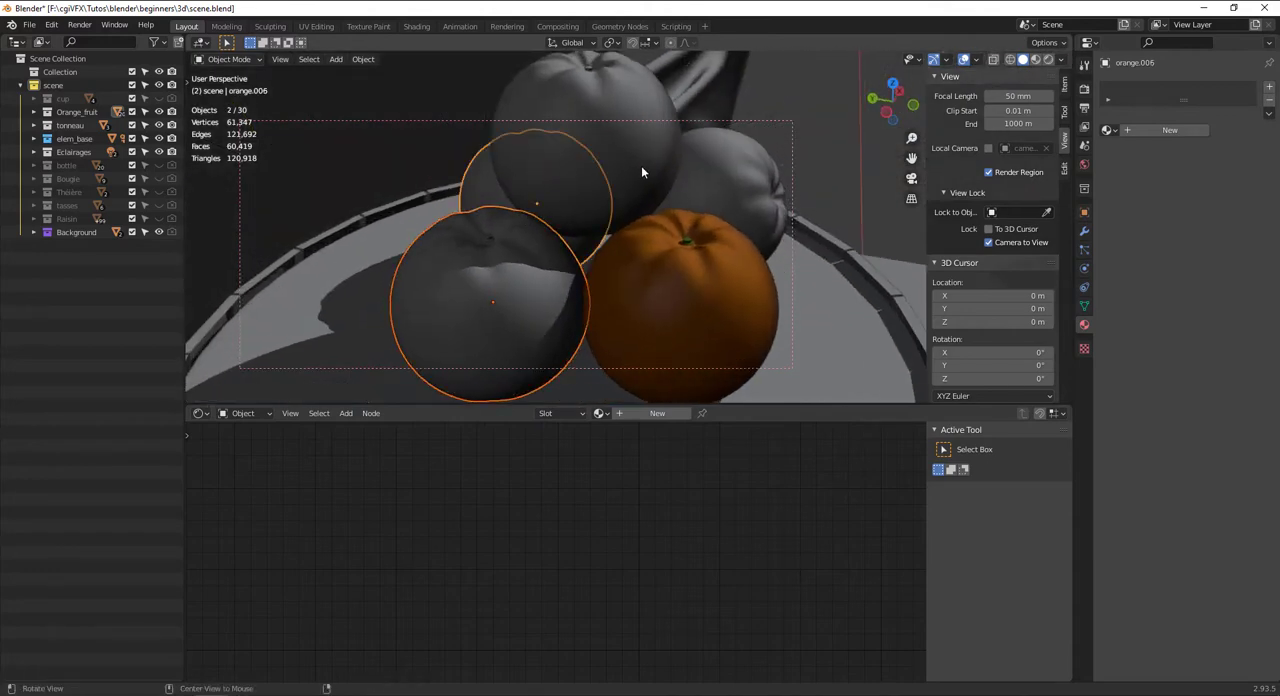
alt+drag(641, 165, 516, 216)
shift+click(598, 153)
shift+click(694, 291)
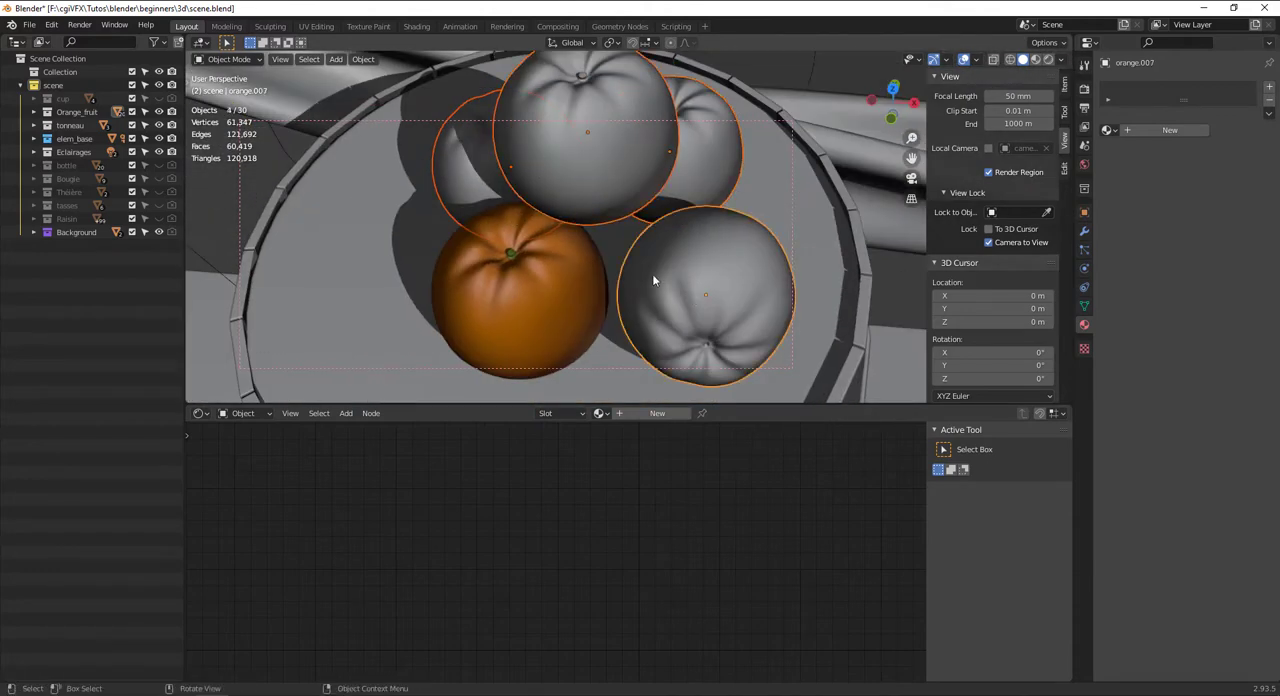
alt+drag(651, 277, 681, 249)
shift+click(576, 277)
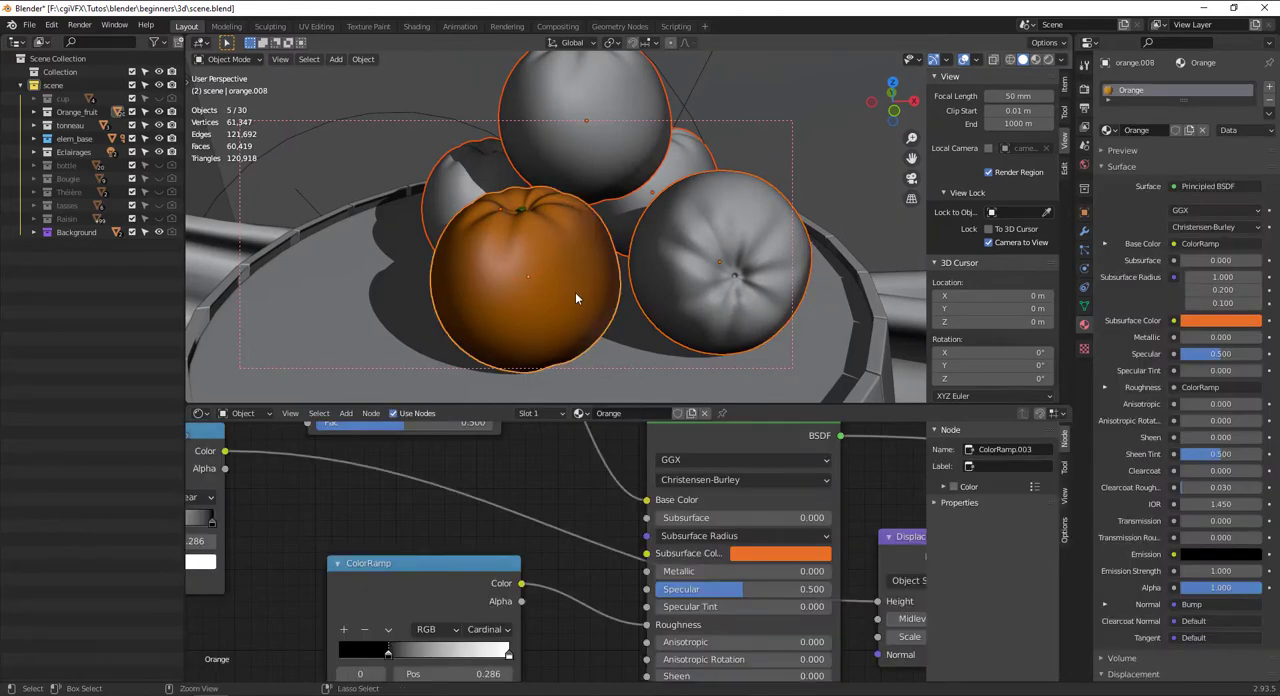
key(ctrl+l)
click(575, 292)
Select the uncolored stems of the barrel oranges and link the front stem's "tige orange" material to them
scroll(584, 272, down, 4)
alt+drag(588, 272, 664, 325)
scroll(626, 260, up, 4)
click(572, 192)
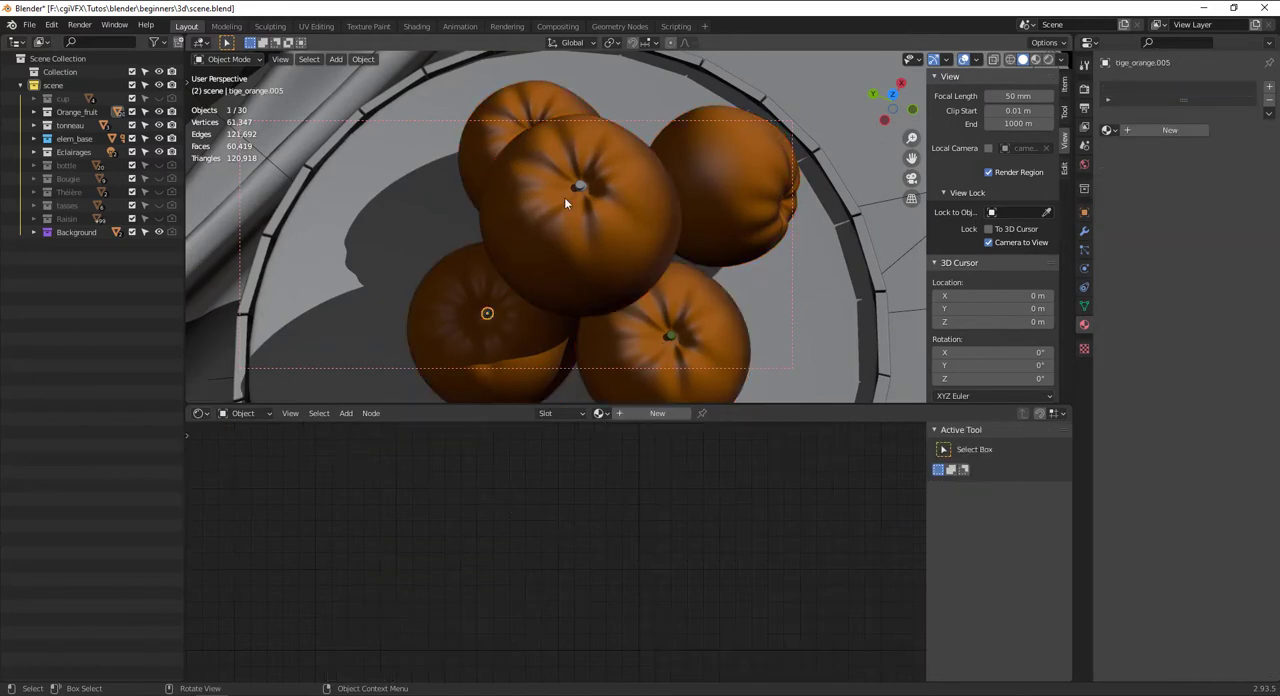
shift+click(580, 187)
alt+drag(587, 223, 608, 251)
shift+click(619, 264)
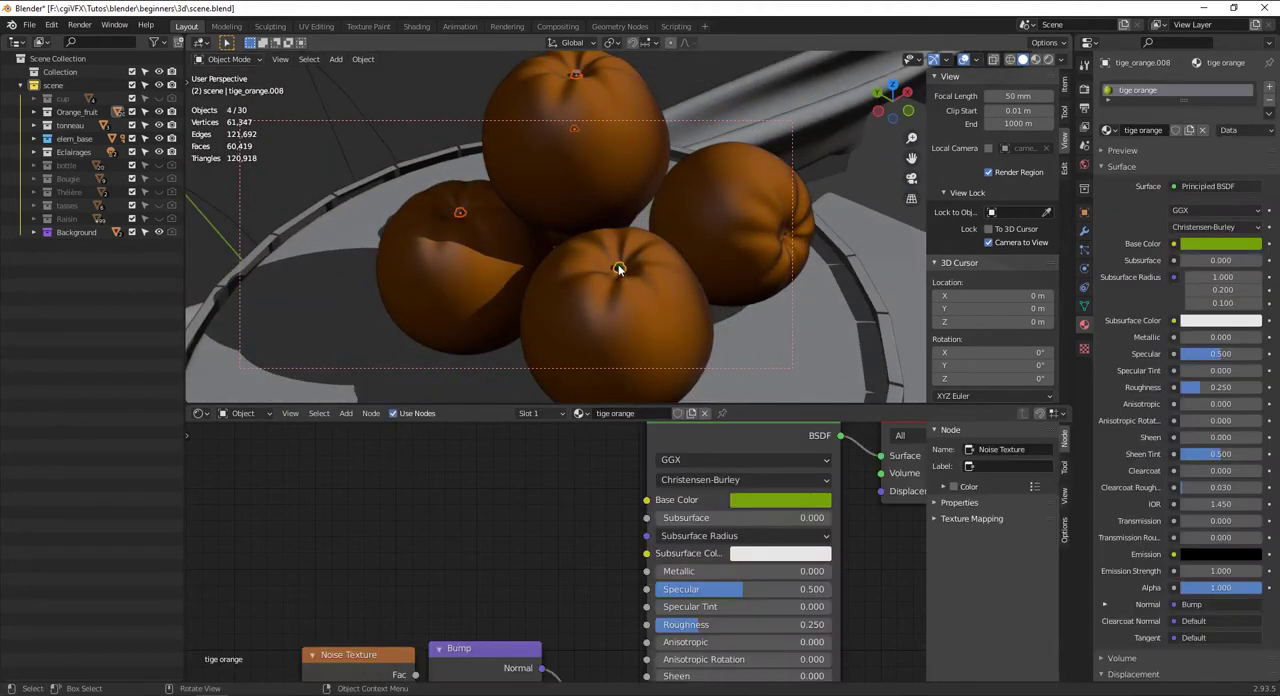
key(ctrl+l)
click(618, 265)
Select the five grey oranges on the ground near the barrel and link the barrel orange's Orange material to them
scroll(616, 273, down, 11)
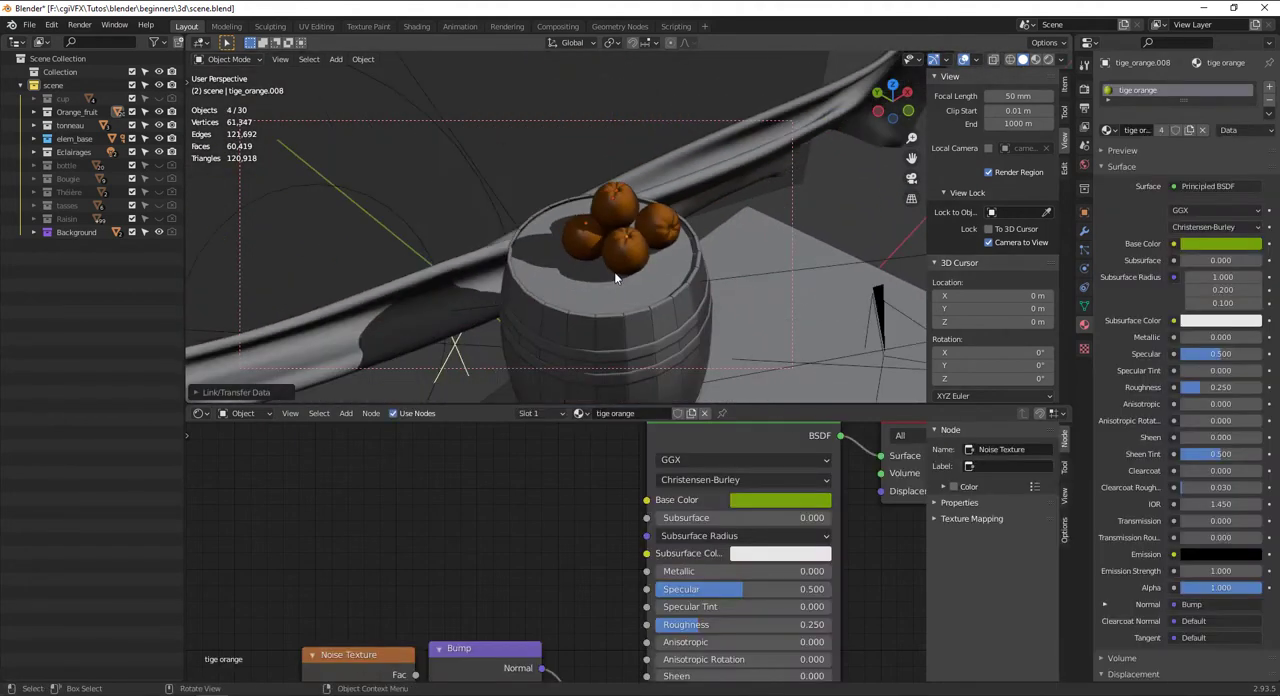
alt+shift+drag(625, 220, 686, 137)
alt+shift+drag(657, 245, 615, 213)
click(618, 302)
scroll(620, 306, up, 5)
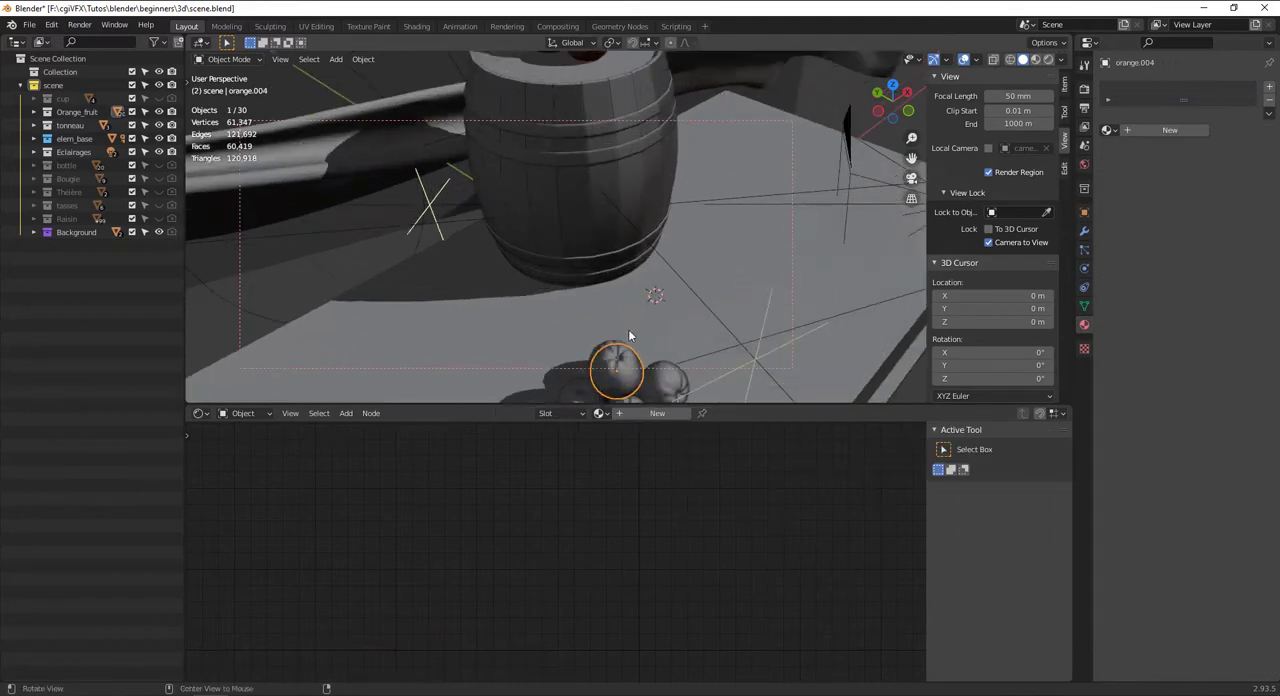
alt+drag(628, 337, 651, 251)
shift+click(588, 267)
shift+click(624, 254)
click(625, 242)
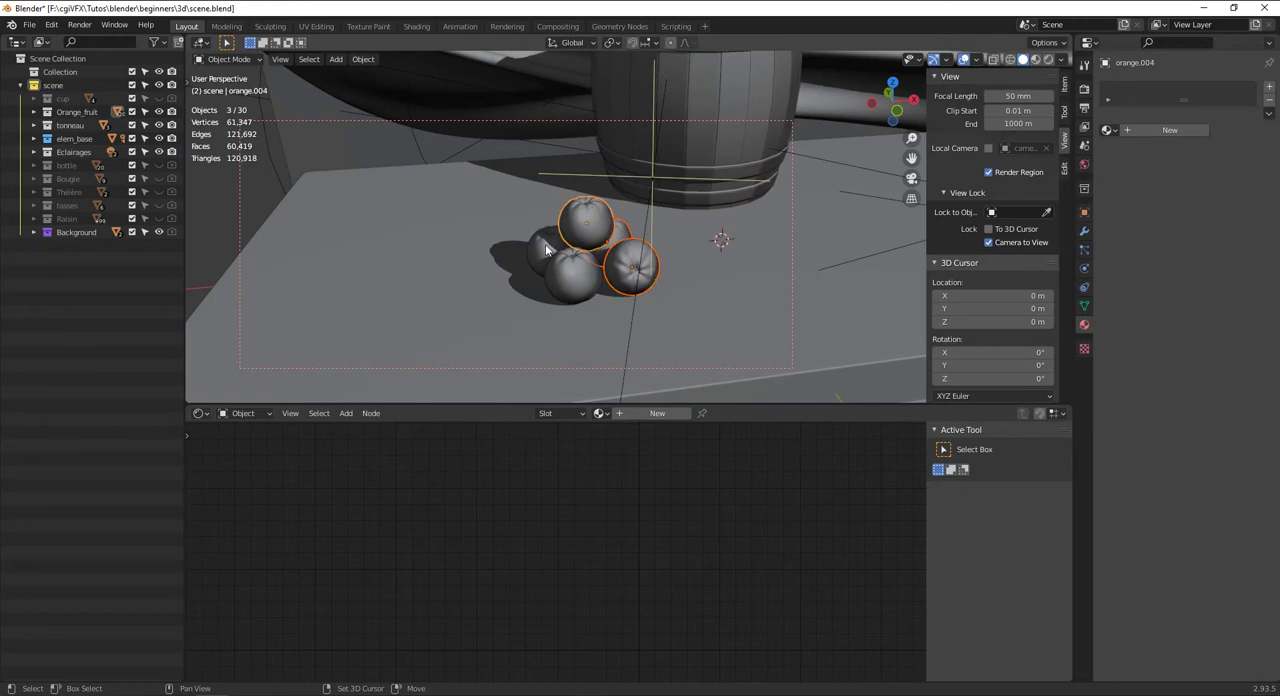
alt+drag(560, 262, 587, 307)
shift+click(580, 88)
key(ctrl+l)
click(585, 88)
Preview the whole still life in rendered shading with the oranges deselected to check their materials
key(shift+z)
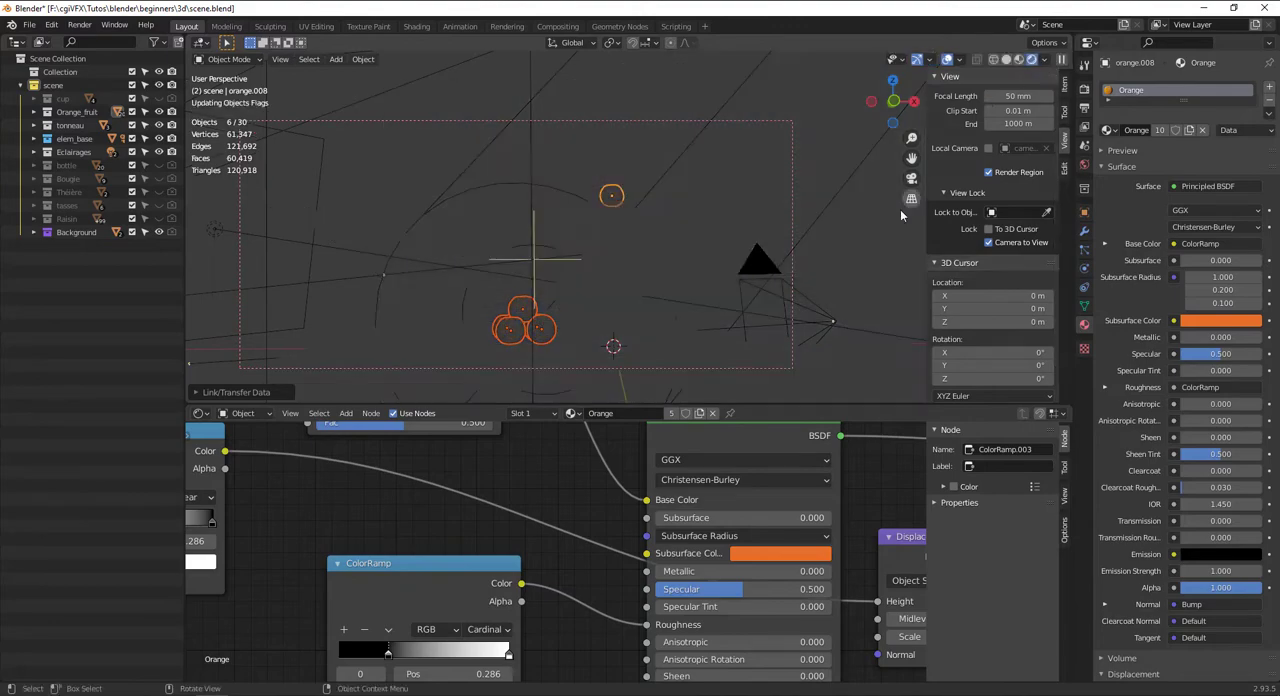
click(832, 206)
click(807, 145)
key(shift+z)
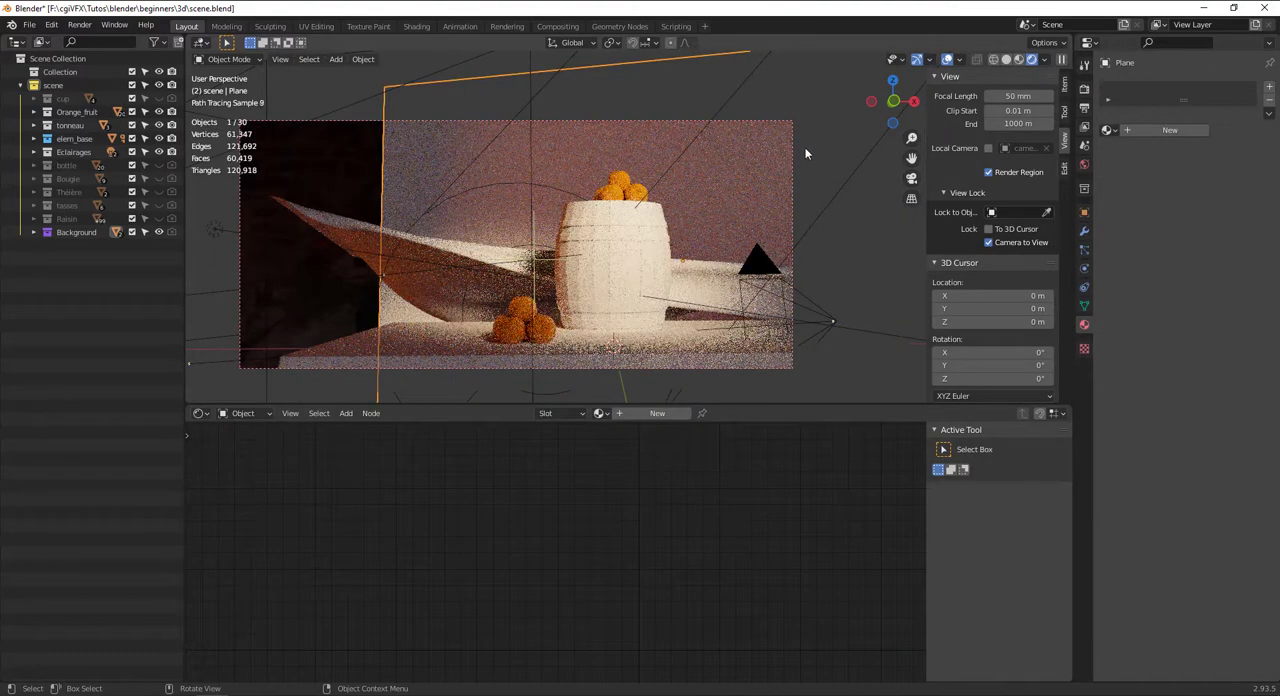
In the Orange material of the front ground orange, move the black stop of the ColorRamp feeding Roughness to position 0.032
click(548, 336)
middle_drag(540, 640, 568, 583)
drag(438, 602, 397, 605)
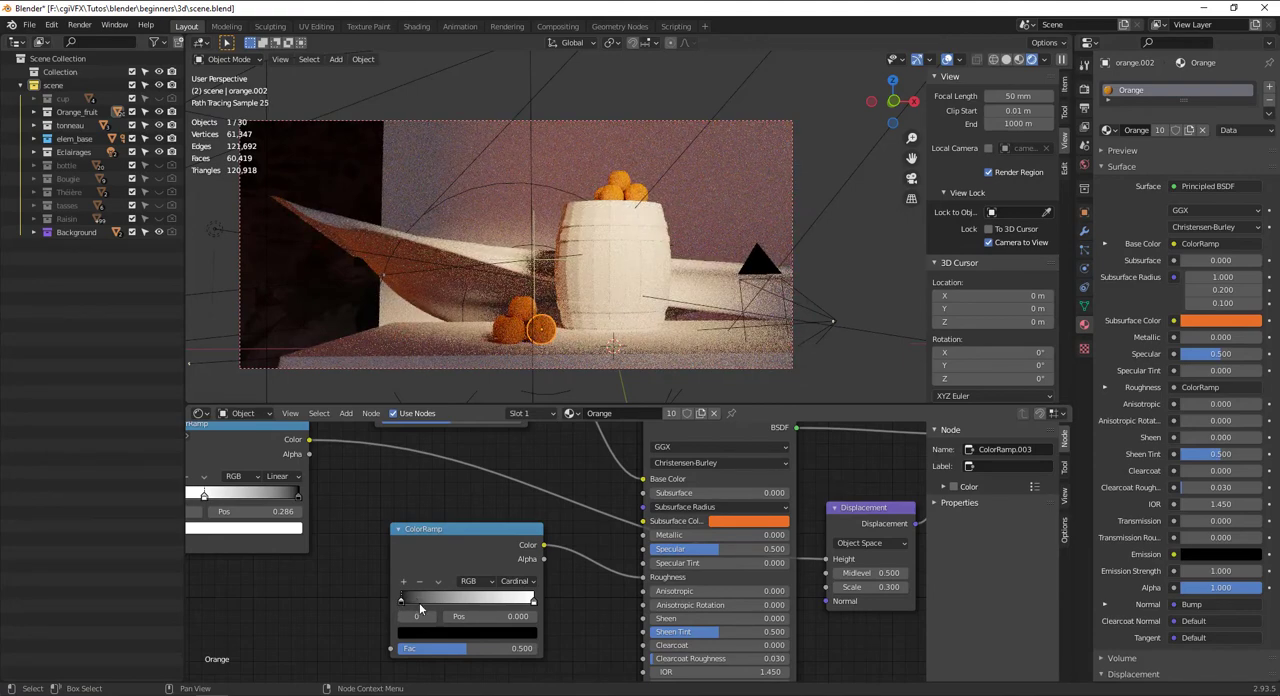
drag(410, 596, 412, 596)
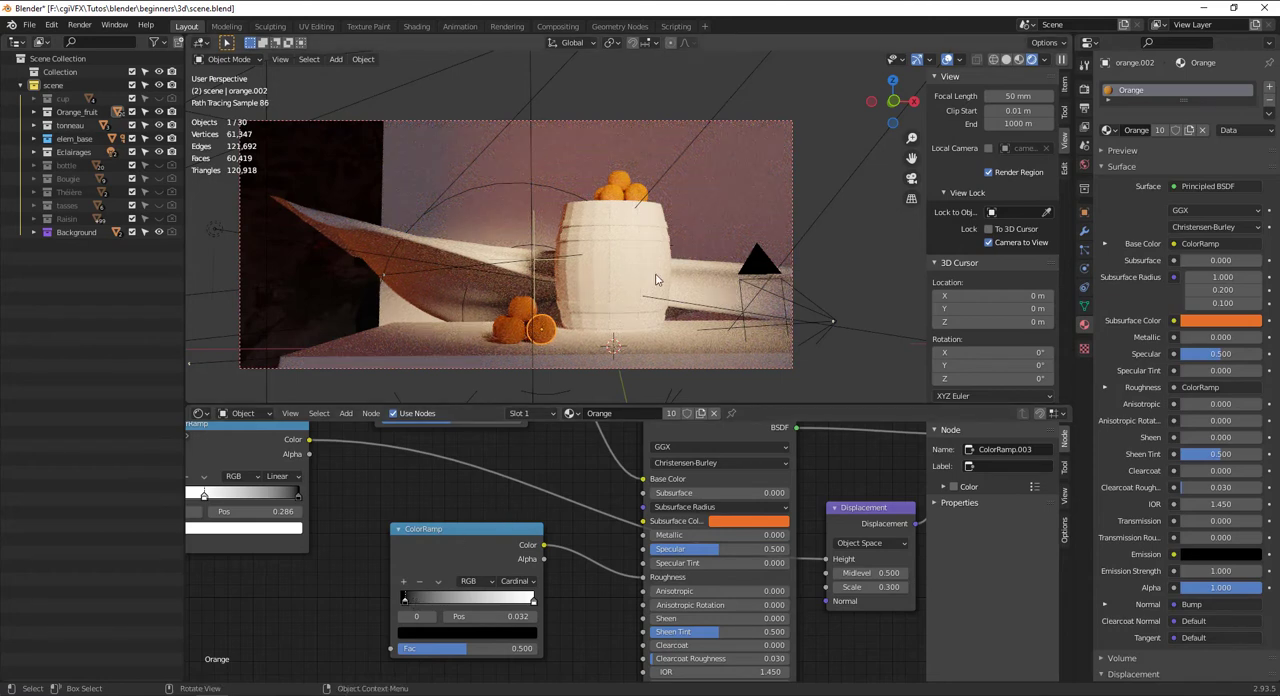
In solid shading, select the barrel's hoops and give them a new material named metal_ton
middle_drag(657, 279, 669, 268)
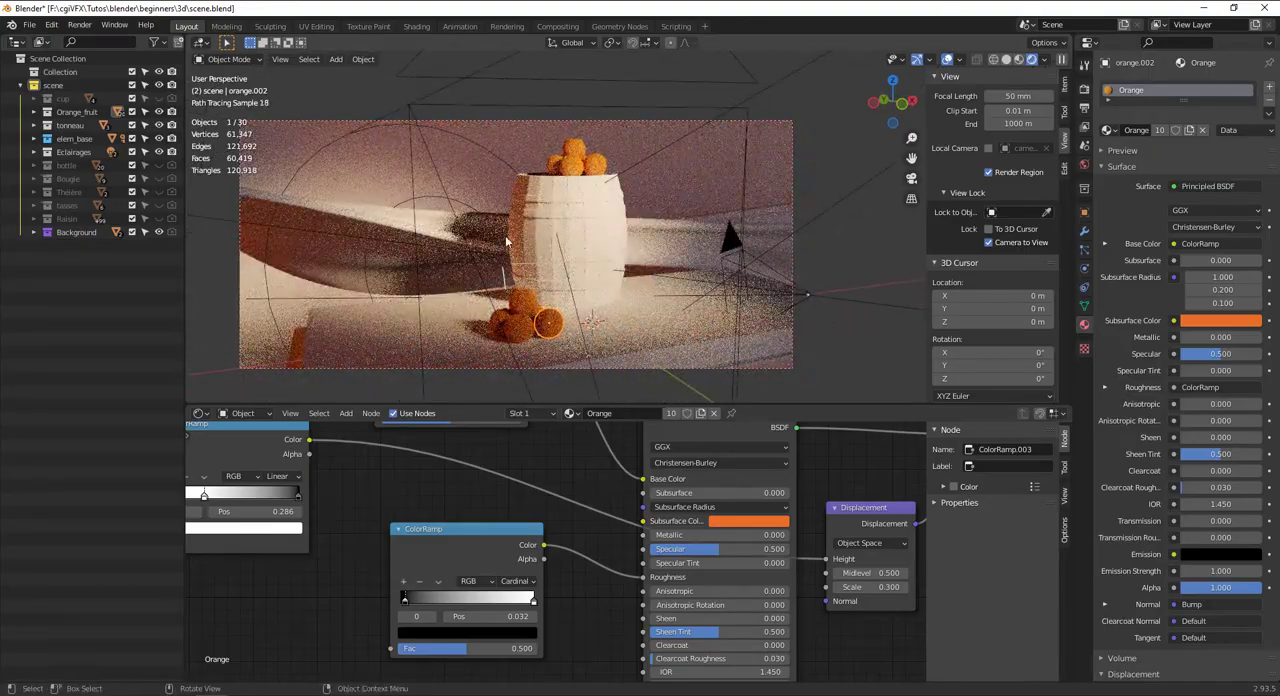
click(573, 222)
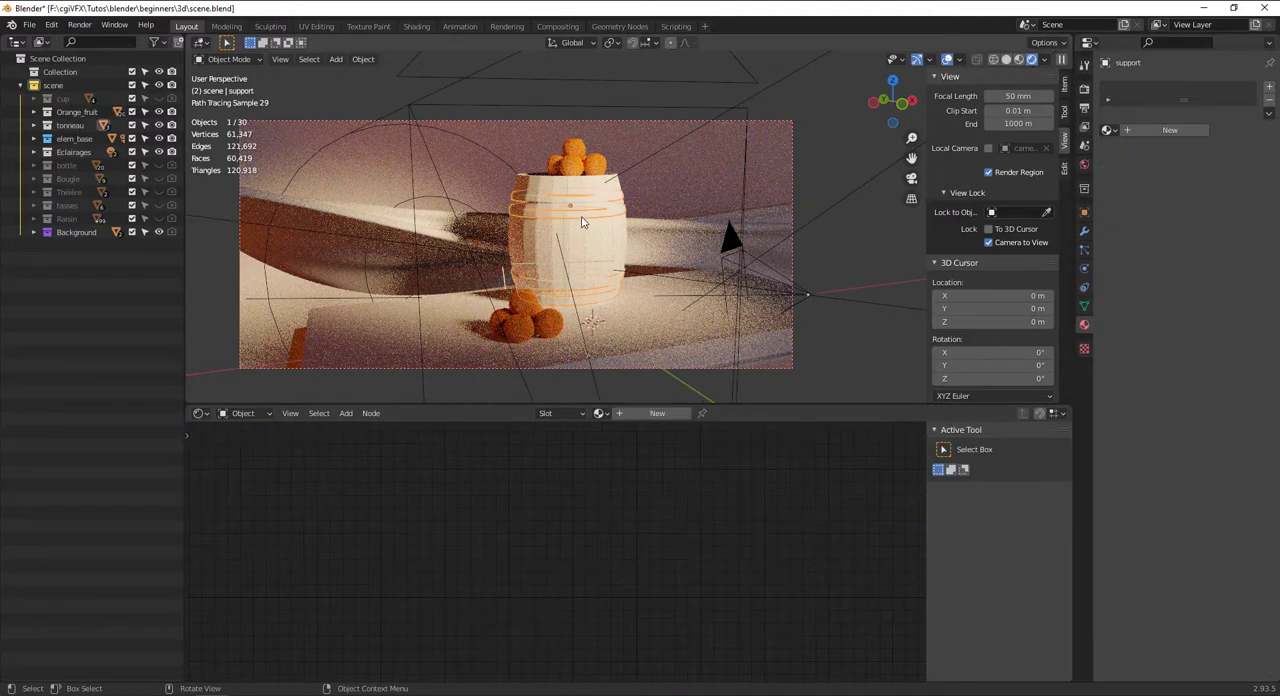
click(1020, 59)
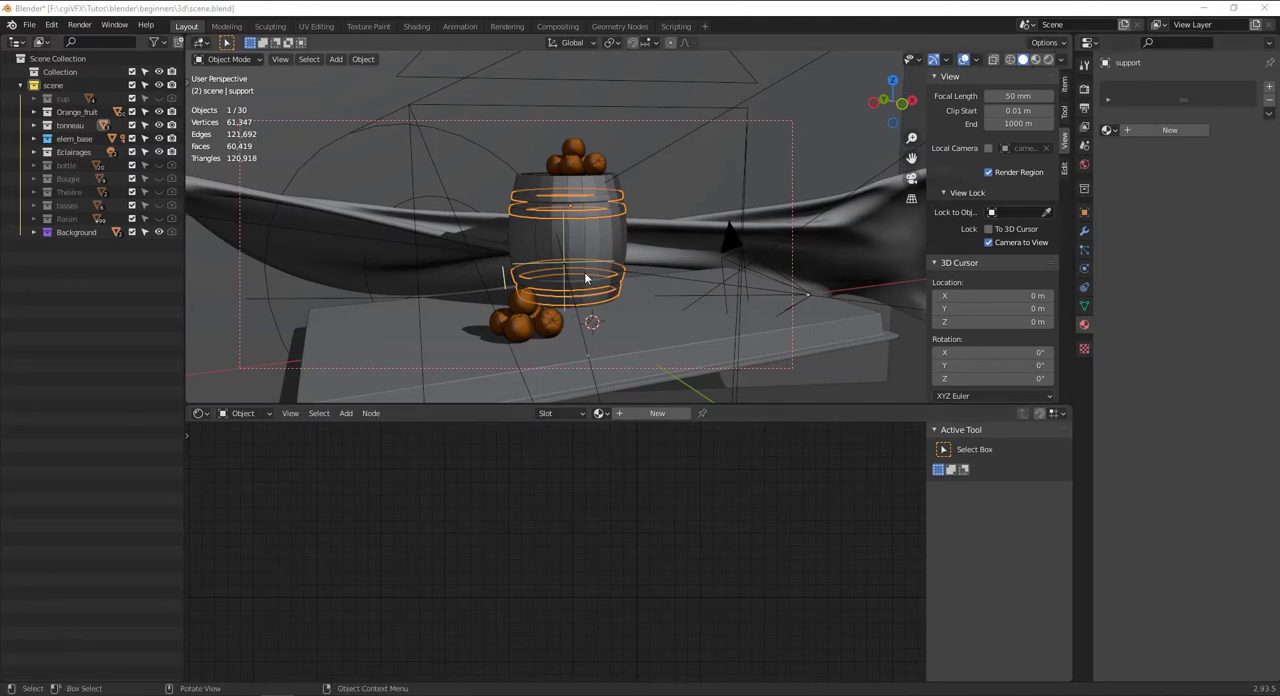
scroll(581, 273, up, 4)
drag(574, 240, 600, 280)
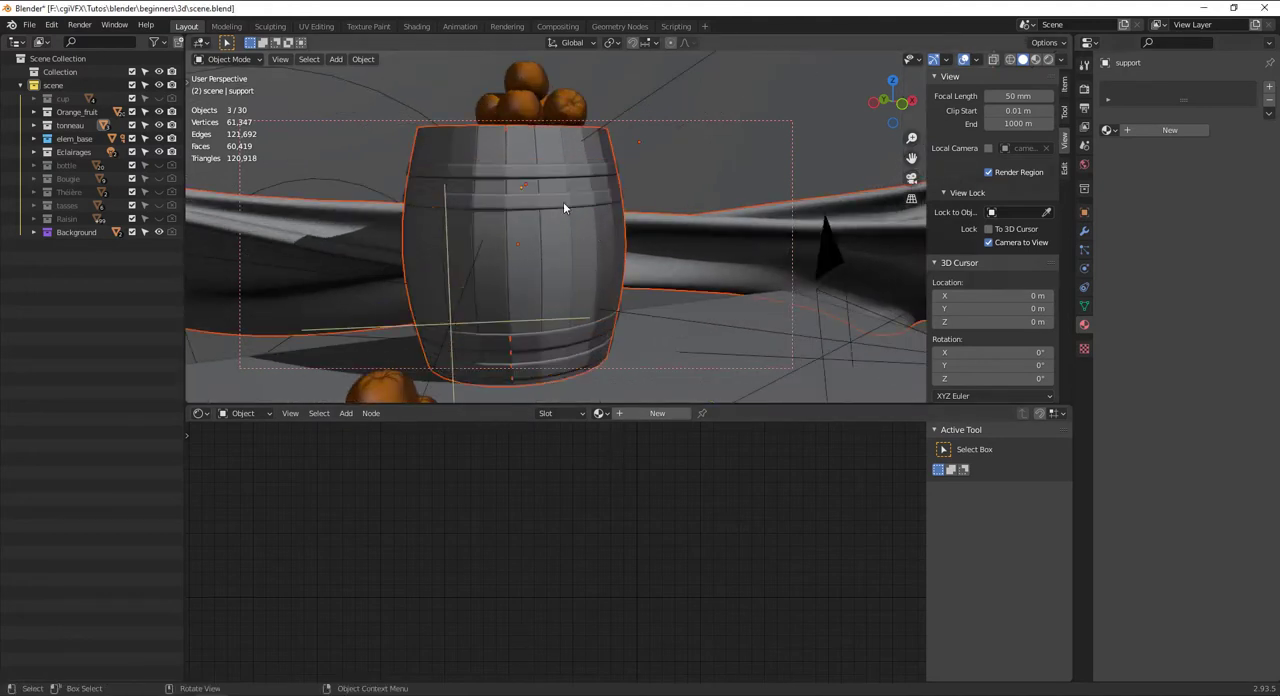
click(563, 203)
shift+middle_drag(524, 206, 639, 360)
scroll(612, 288, up, 3)
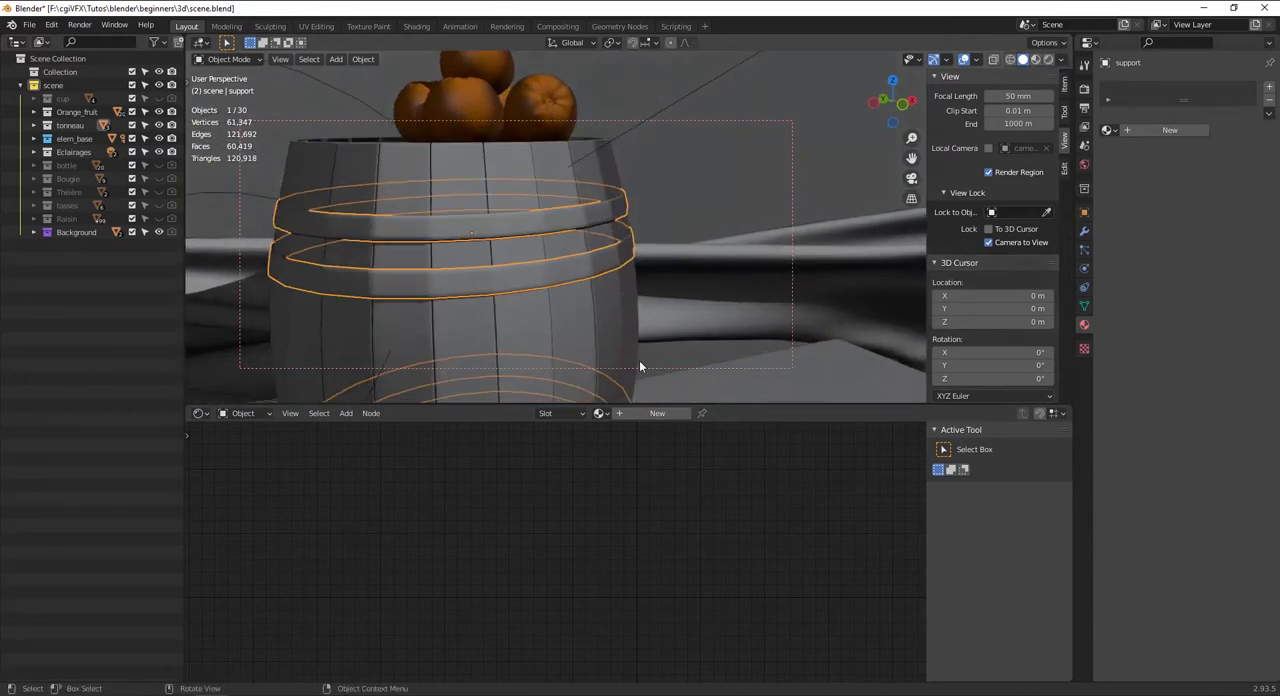
click(665, 414)
click(645, 413)
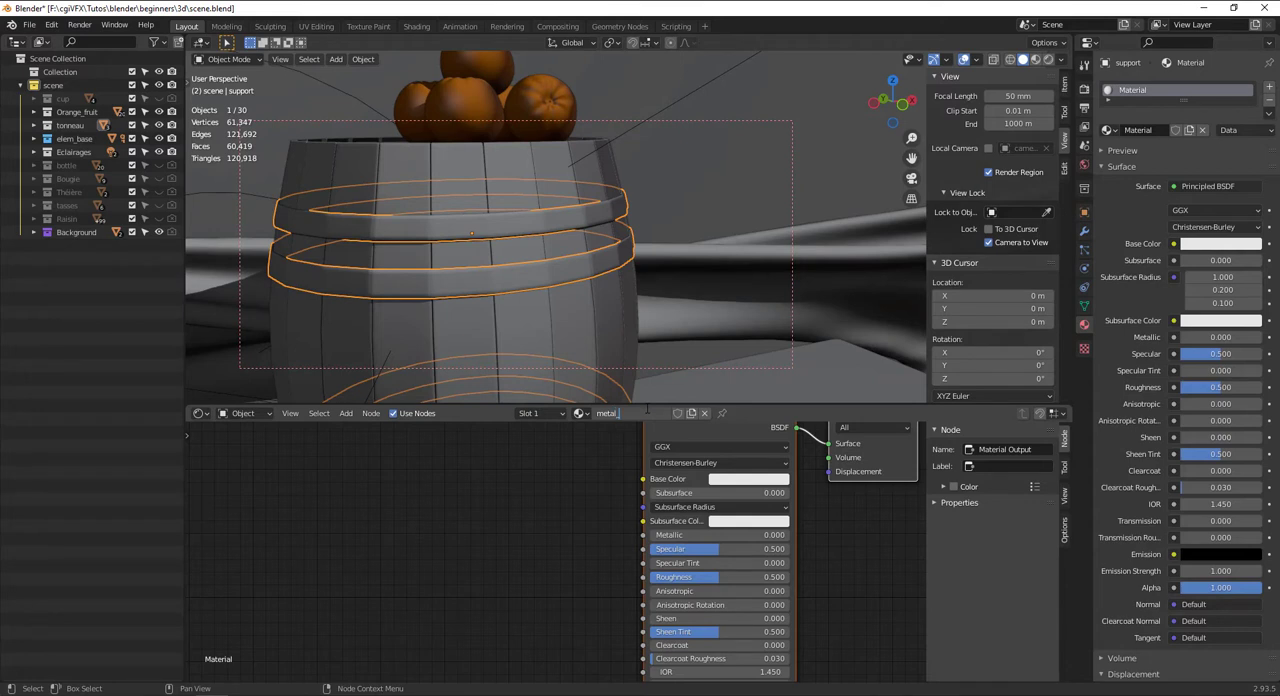
text(metal_ton)
key(Return)
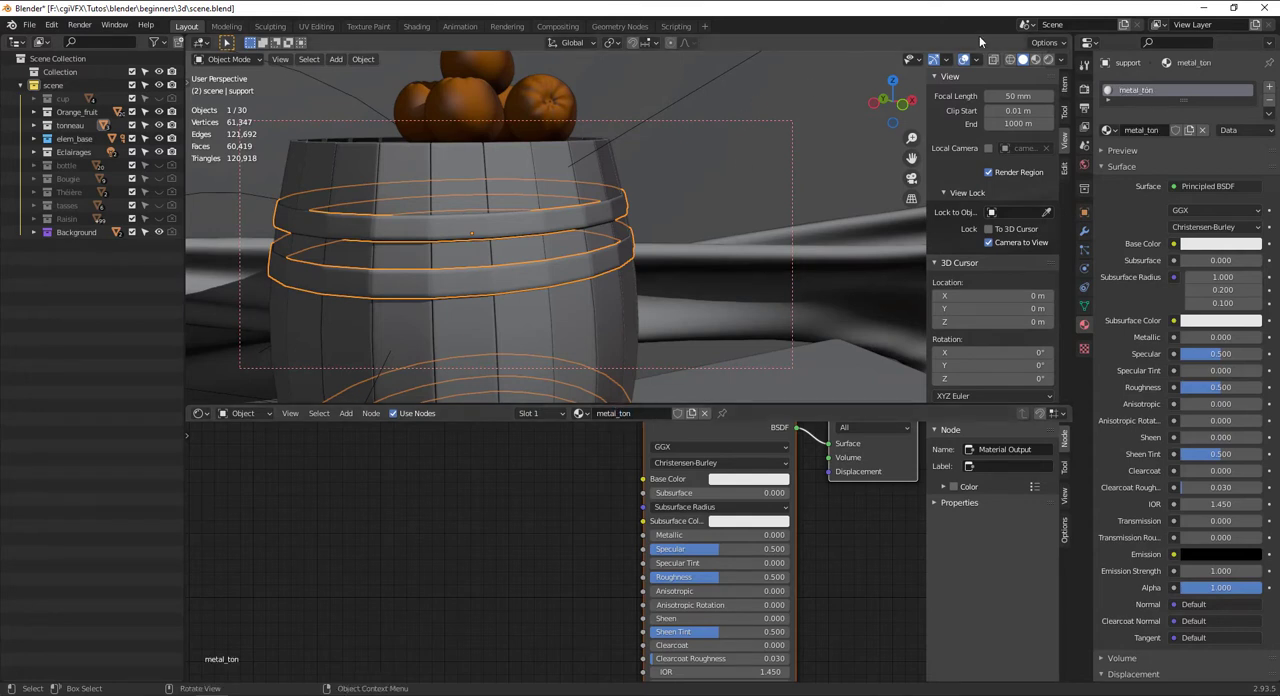
In rendered shading, set metal_ton's Metallic to 1.000 and darken its base color to near black
click(1047, 59)
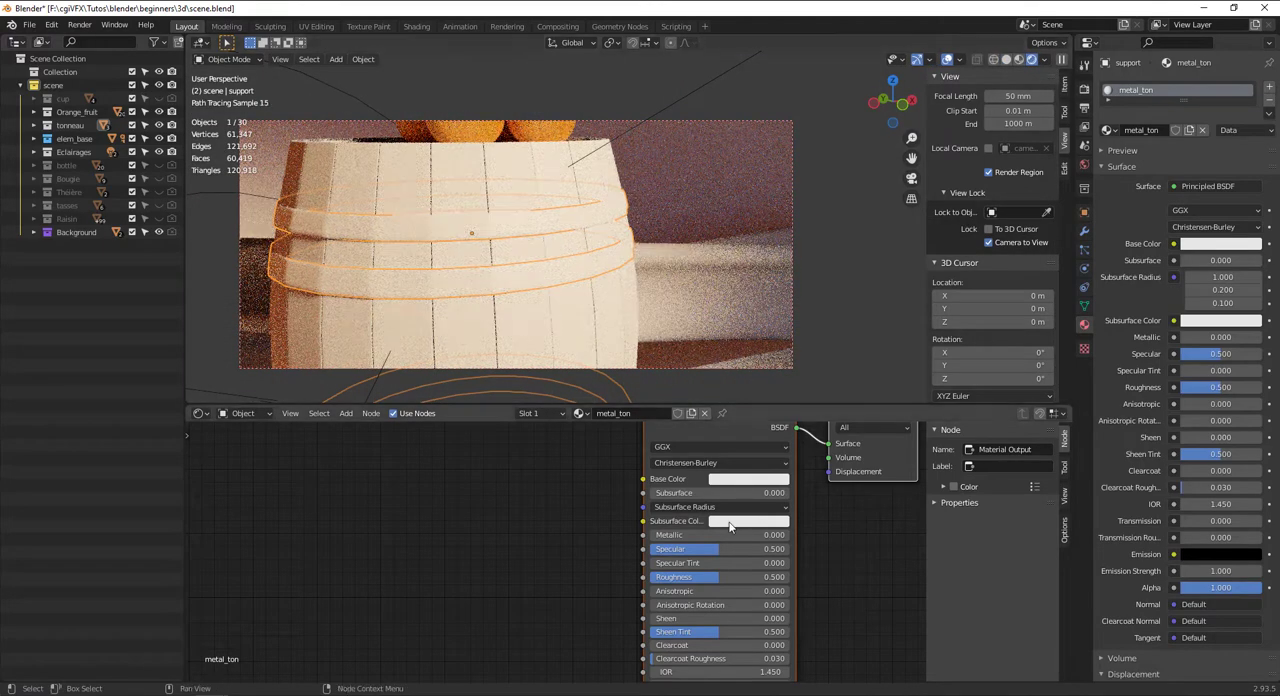
click(734, 481)
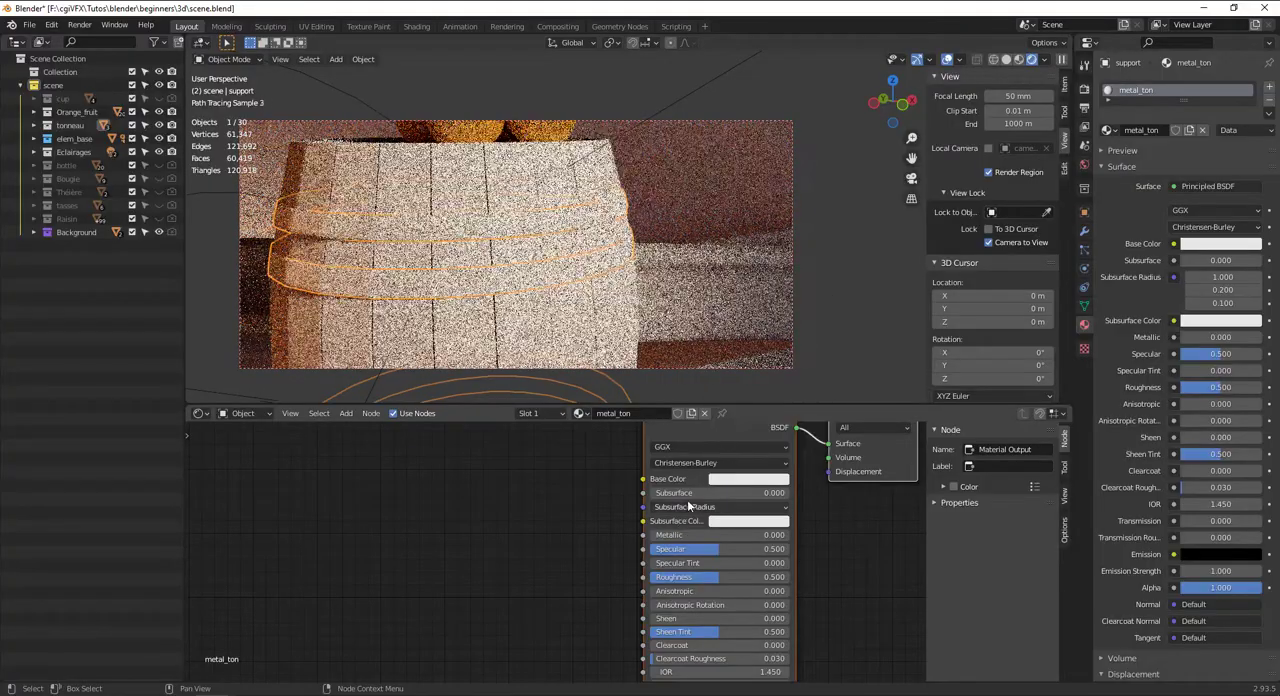
drag(700, 535, 789, 535)
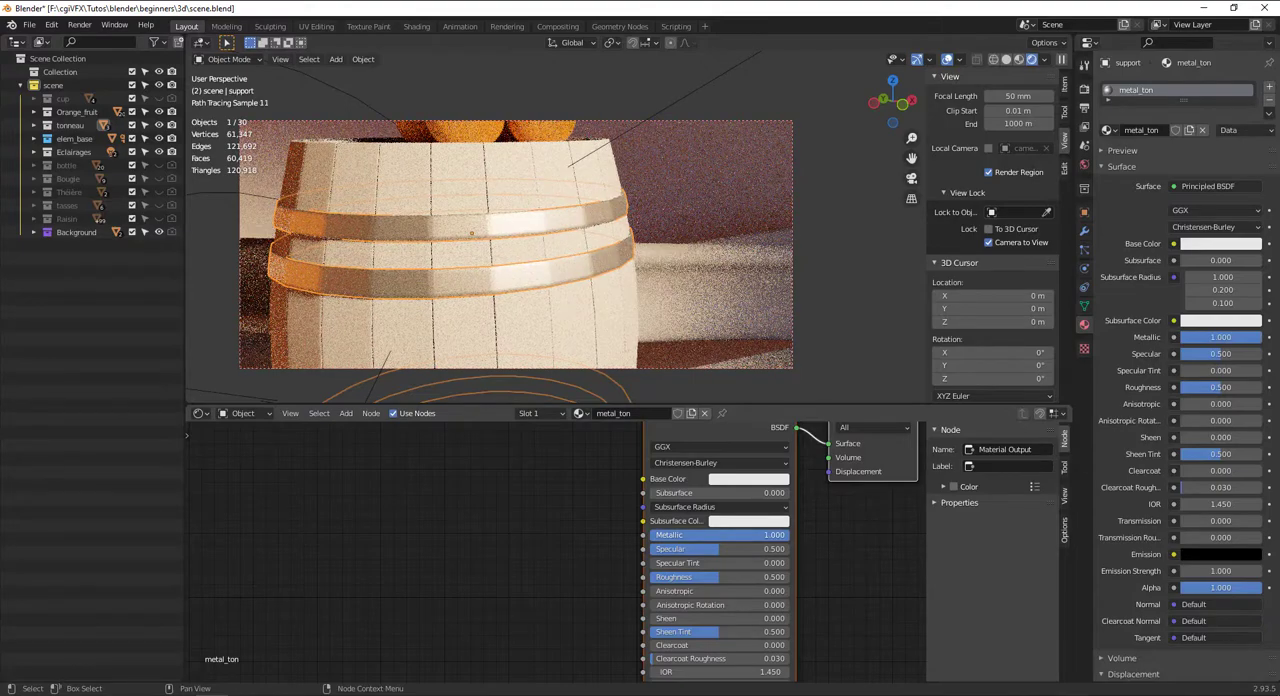
click(762, 481)
drag(824, 357, 820, 390)
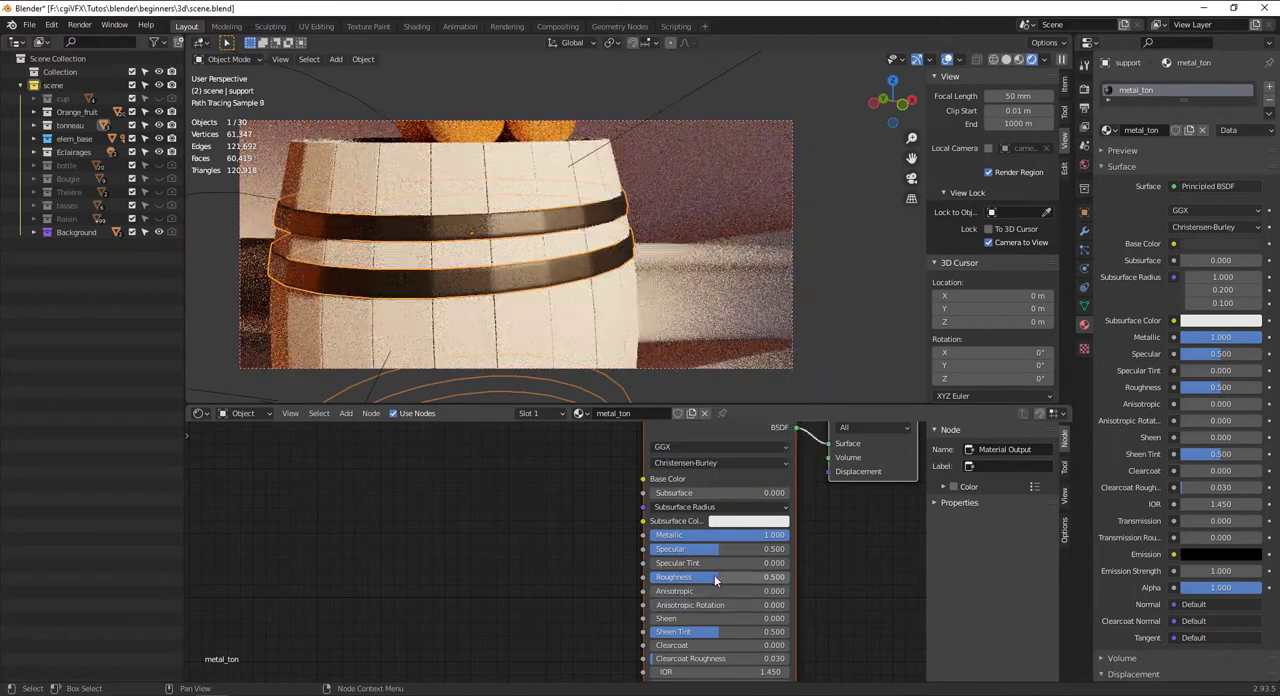
Set metal_ton's Roughness to 0.286 and Specular to 0.377, and lighten its base color to medium grey
mouse_move(714, 577)
mouse_down()
mouse_move(652, 577)
mouse_move(690, 577)
mouse_up()
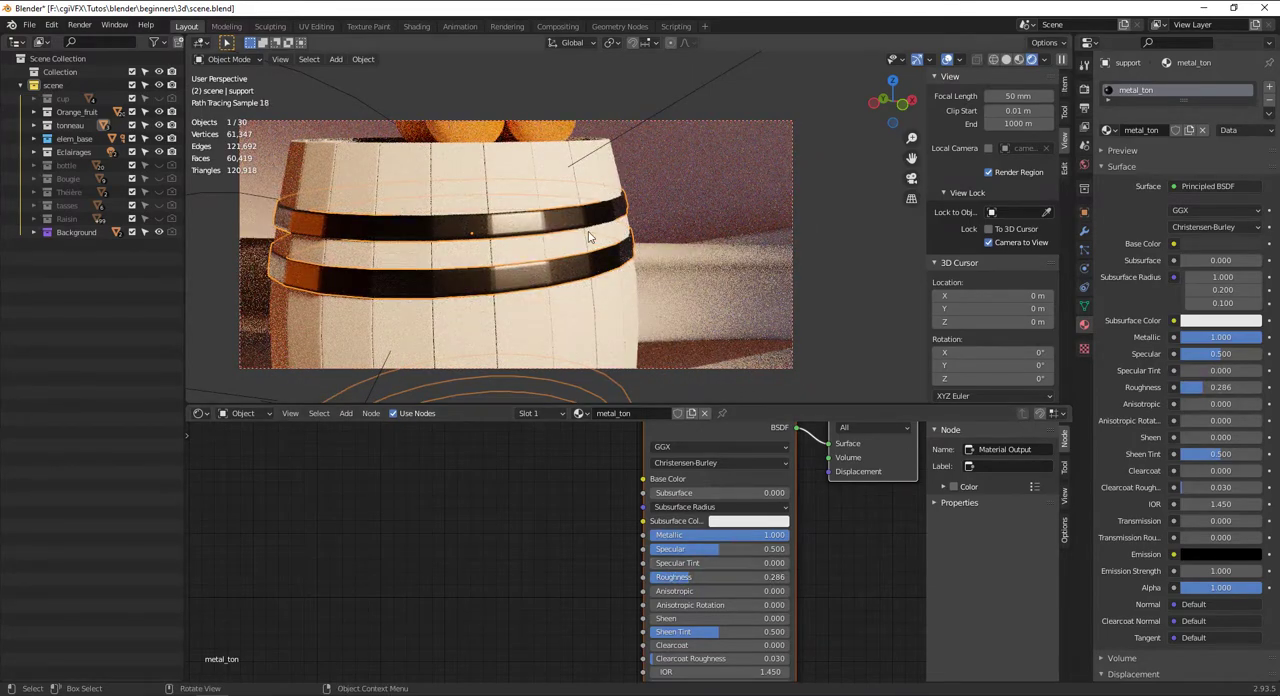
mouse_move(684, 549)
mouse_down()
mouse_move(650, 549)
mouse_move(702, 549)
mouse_up()
scroll(596, 289, down, 6)
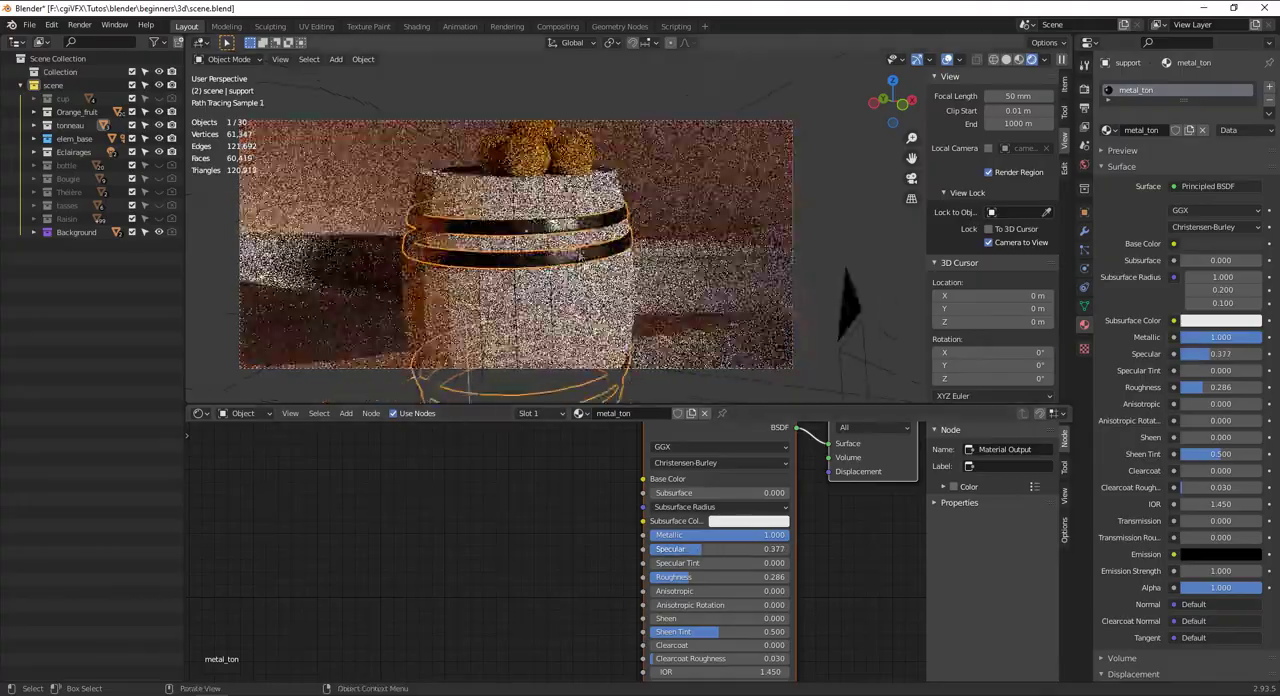
middle_drag(596, 289, 645, 299)
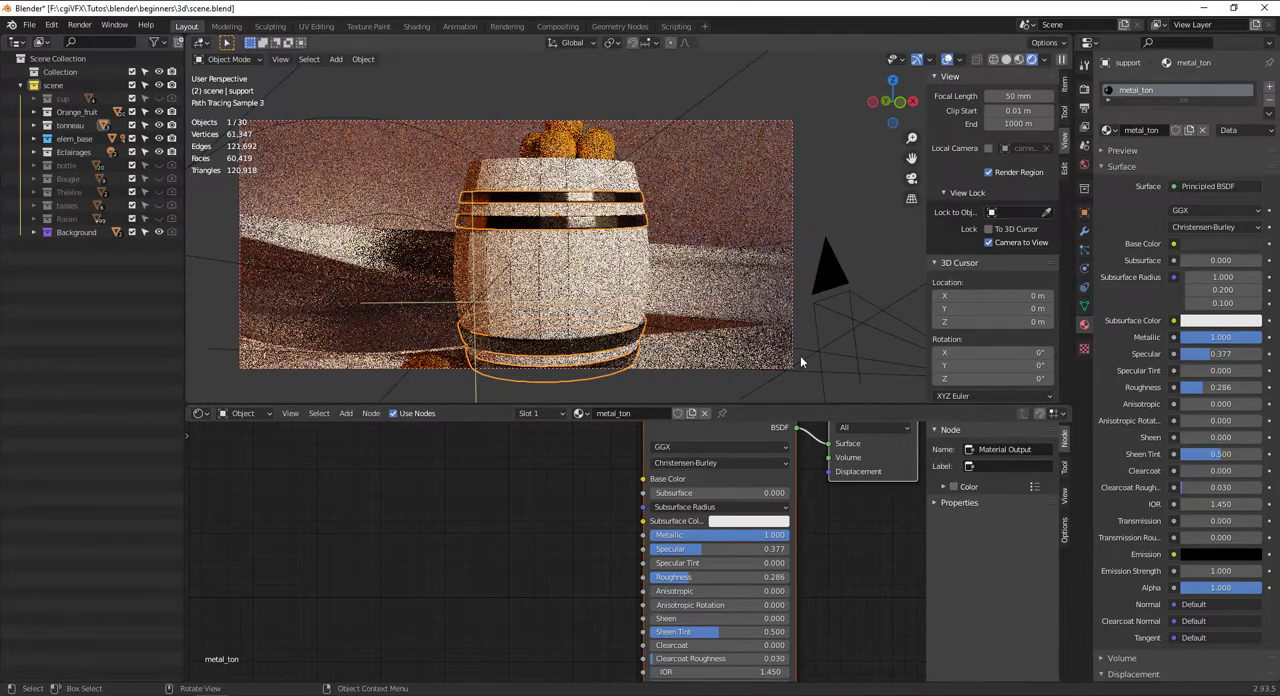
click(750, 479)
drag(816, 360, 818, 333)
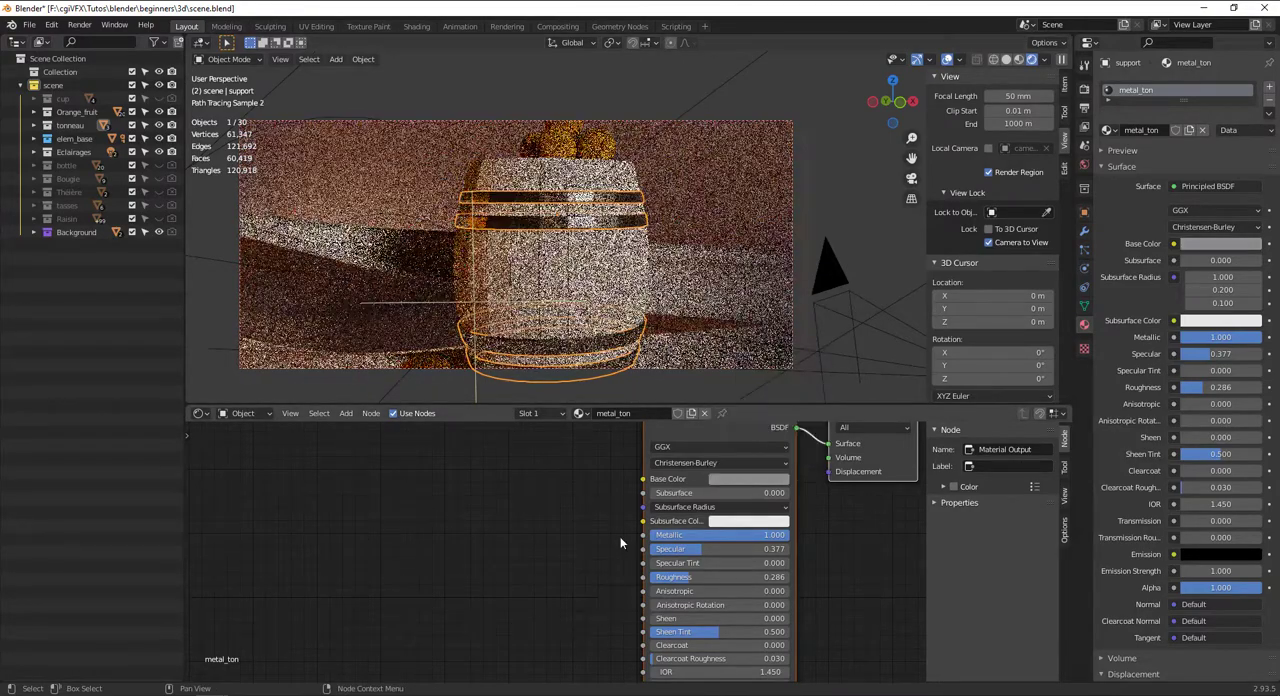
Add a Musgrave Texture node to the metal_ton node tree, placed before the Principled BSDF
scroll(621, 543, down, 2)
middle_drag(604, 504, 593, 548)
key(shift+a)
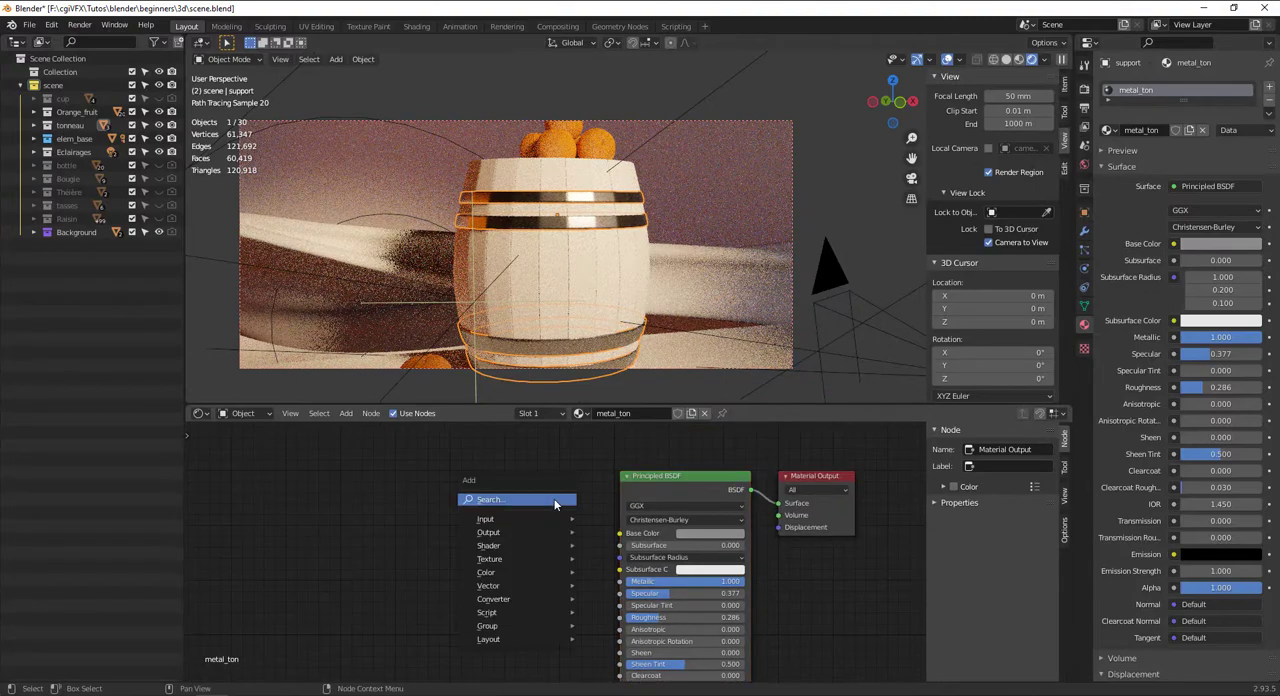
click(556, 498)
text(mus)
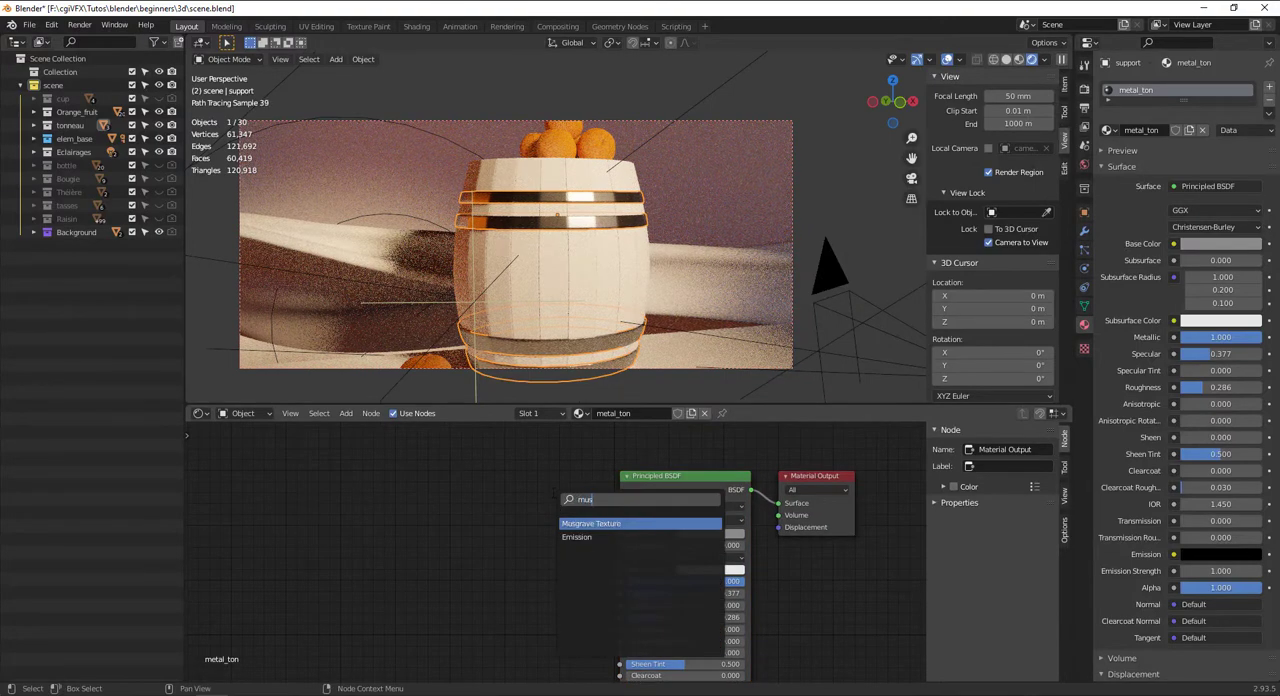
click(600, 523)
click(390, 607)
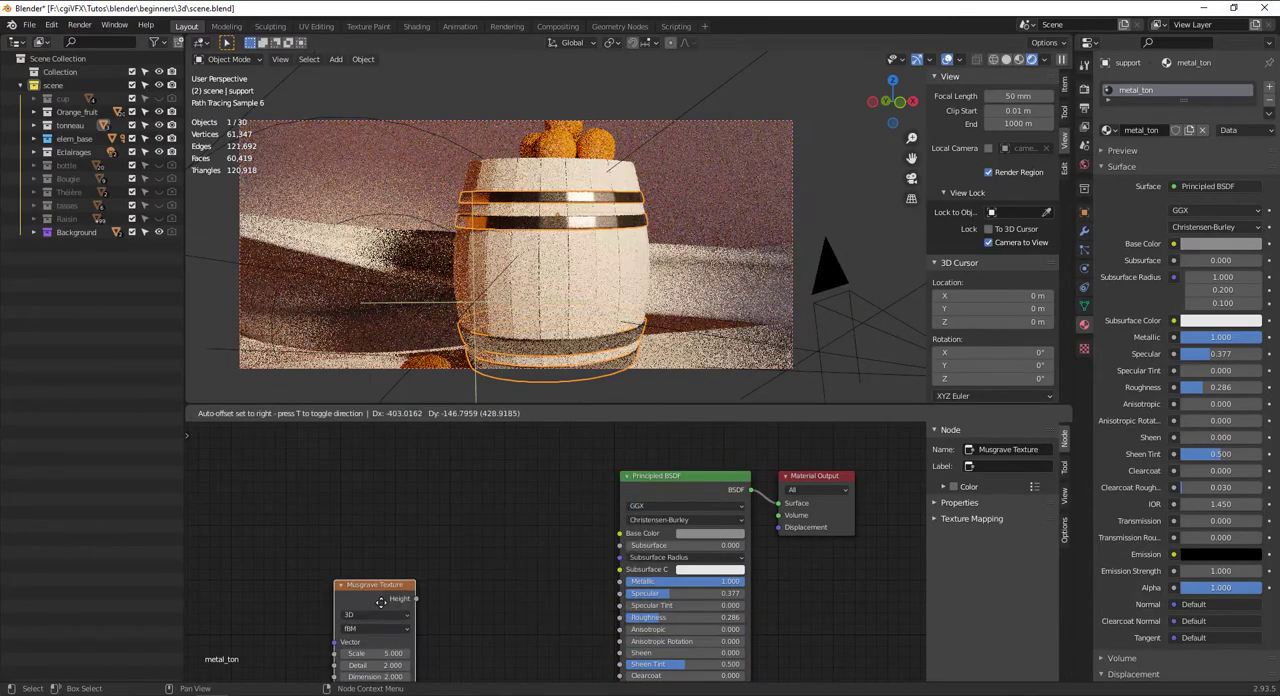
Add a Bump node between the Musgrave Texture and the Principled BSDF
key(shift+a)
mouse_move(487, 549)
click(426, 538)
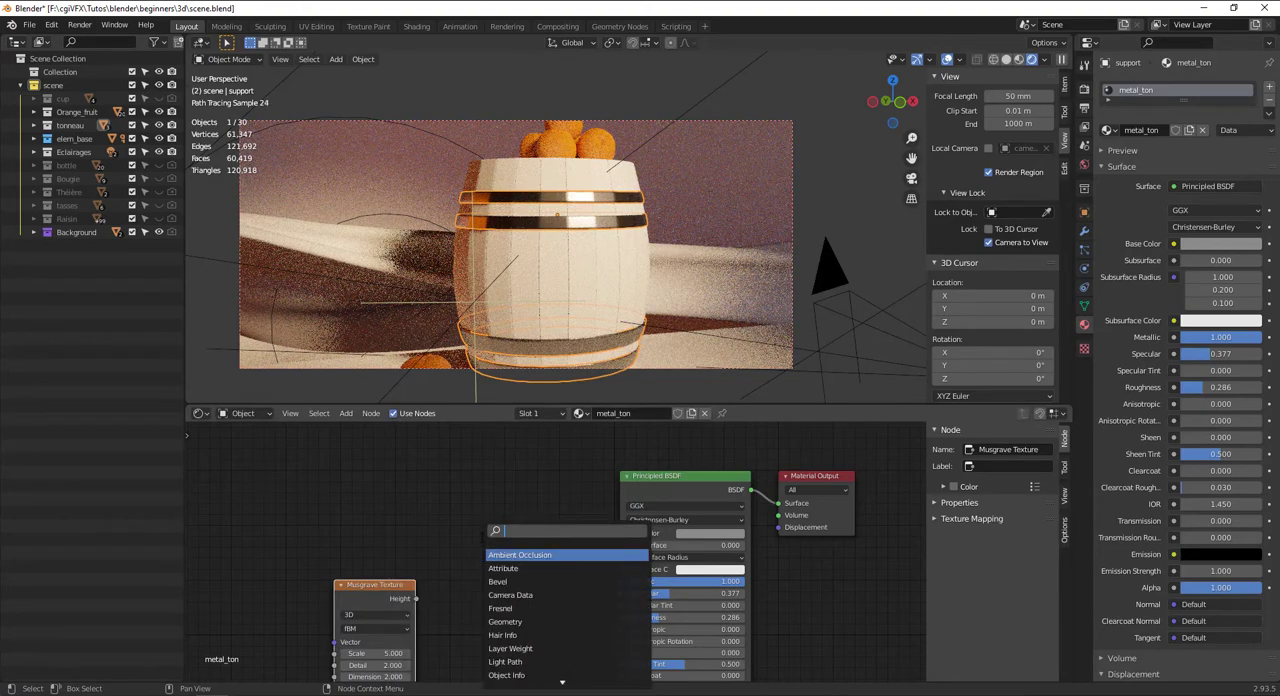
text(bump)
key(Return)
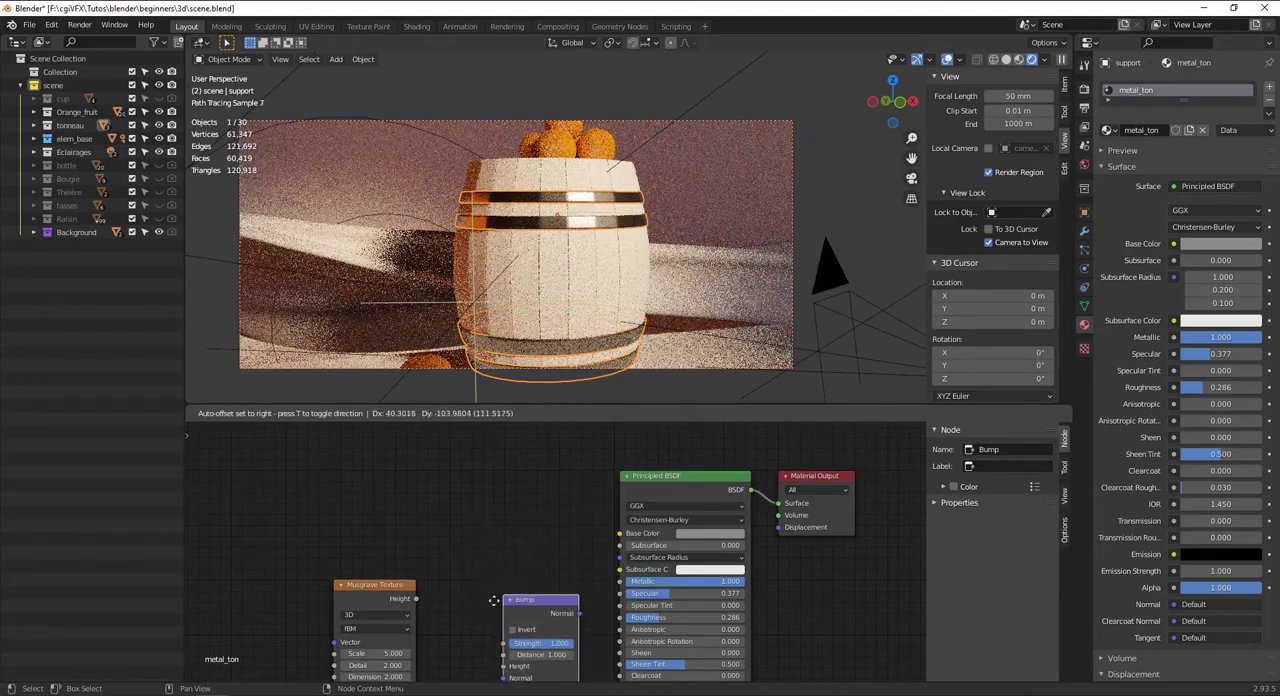
click(459, 609)
Connect the Musgrave Height to the Bump Height, and the Bump Normal to the Principled BSDF's Normal input
middle_drag(481, 572, 504, 456)
drag(399, 467, 494, 559)
drag(540, 508, 491, 547)
middle_drag(539, 559, 537, 516)
drag(515, 501, 641, 609)
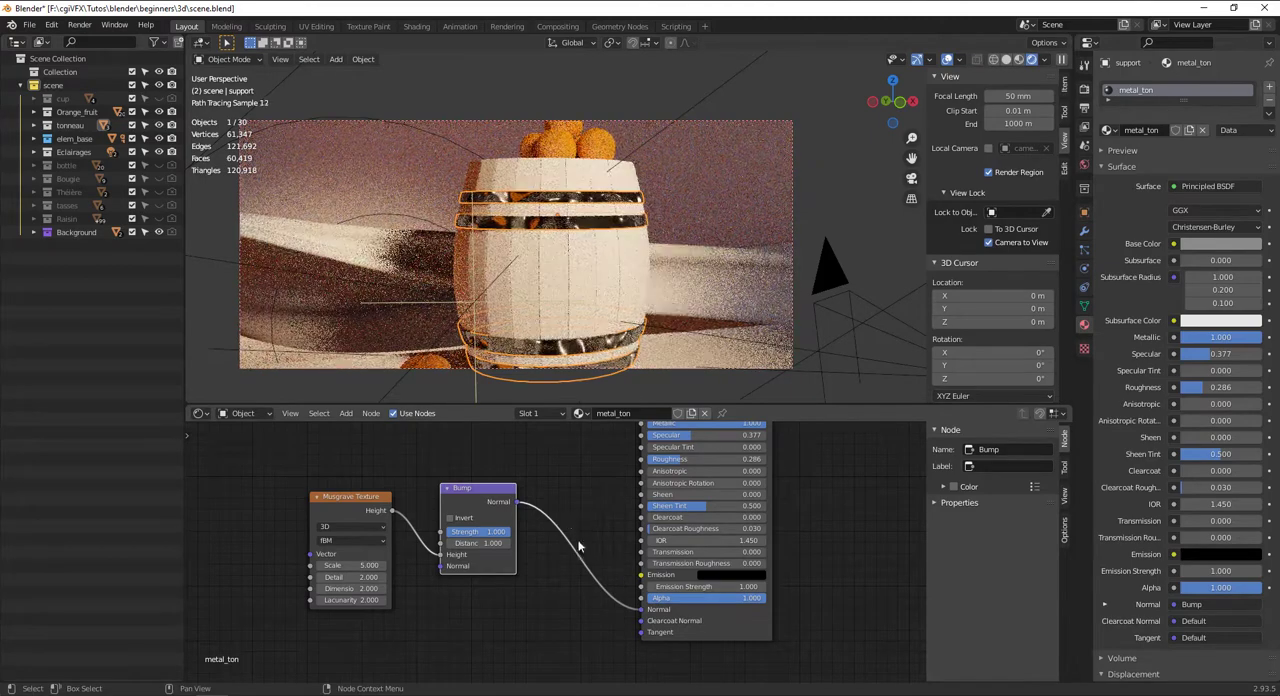
Set the Musgrave Texture to Ridged Multifractal with Scale 49.6, Detail 0, Dimension 0 and Offset 7.1
drag(344, 567, 641, 567)
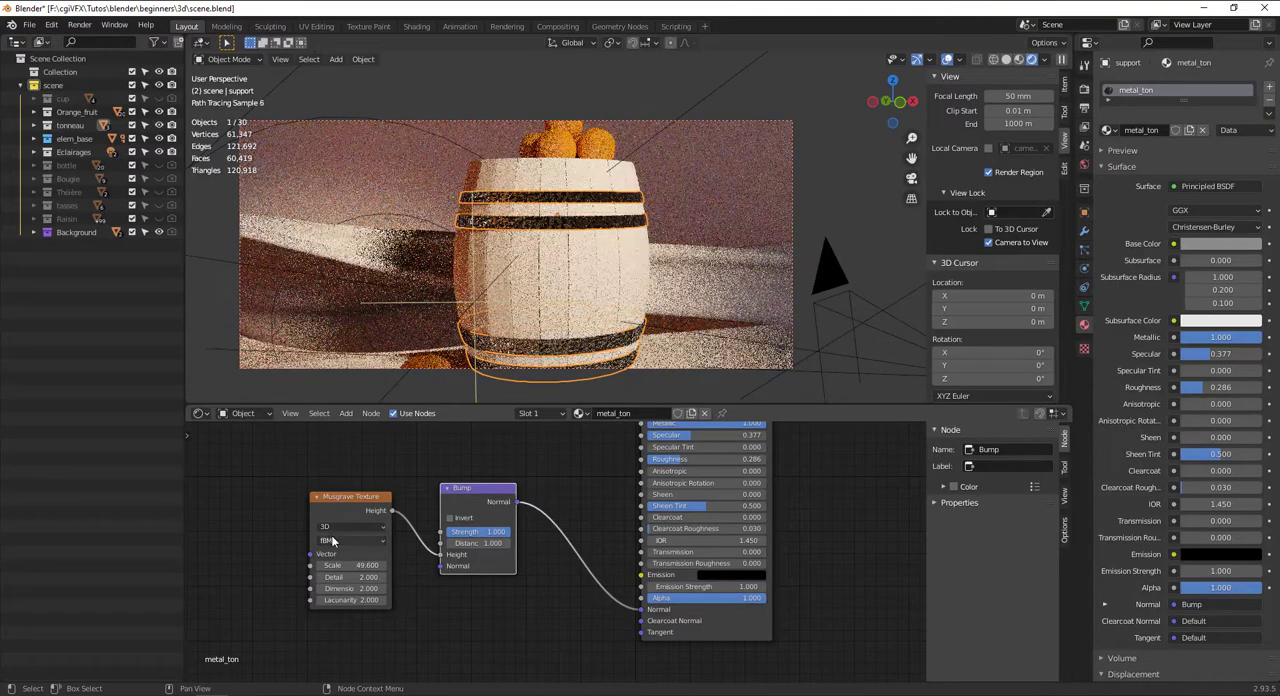
click(333, 541)
click(344, 564)
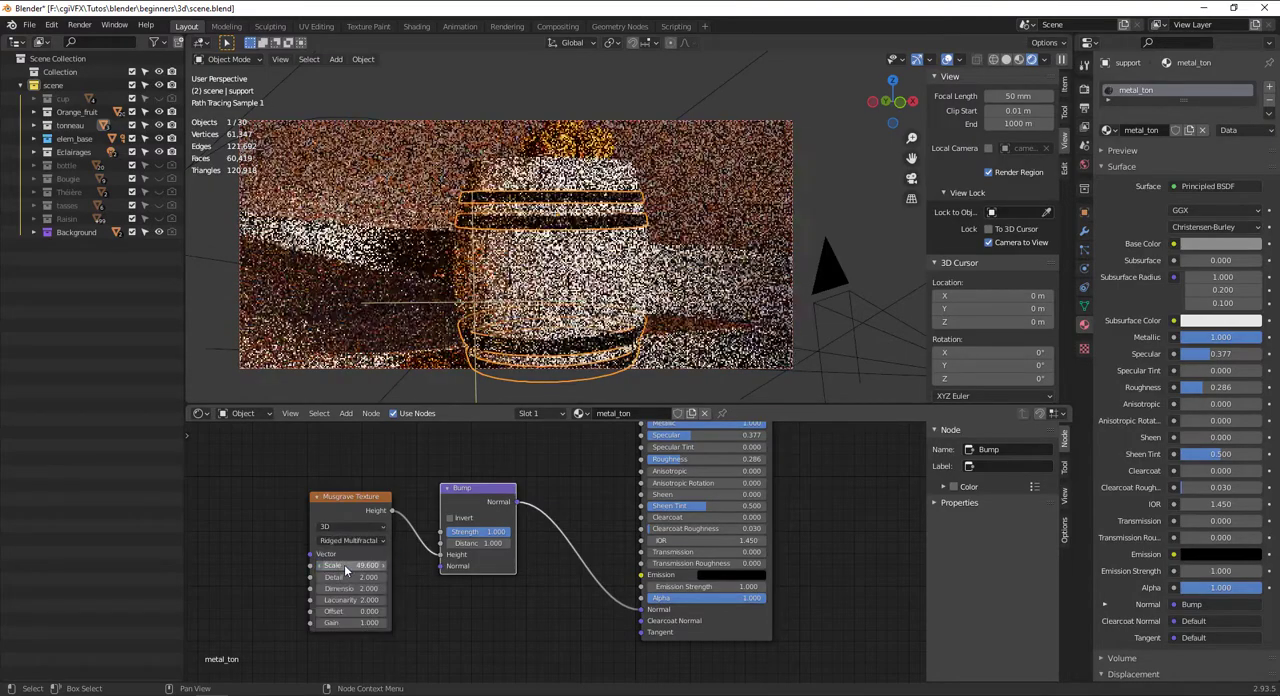
scroll(575, 213, up, 5)
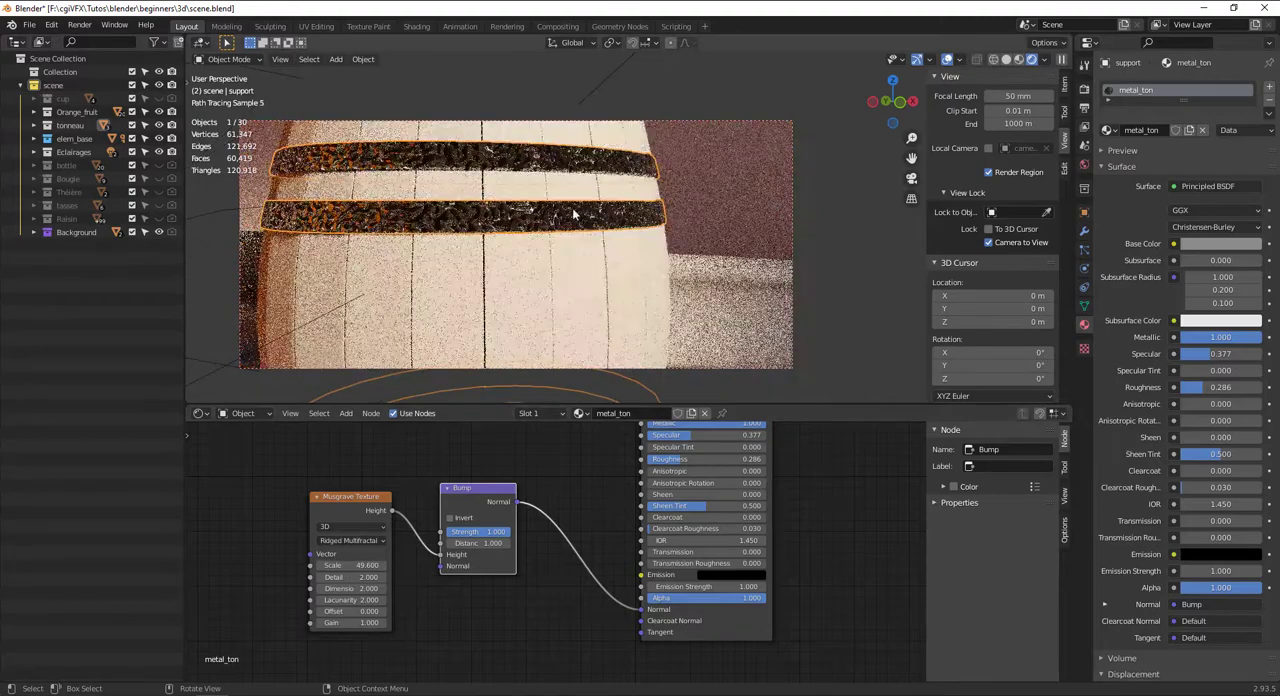
drag(352, 589, 310, 589)
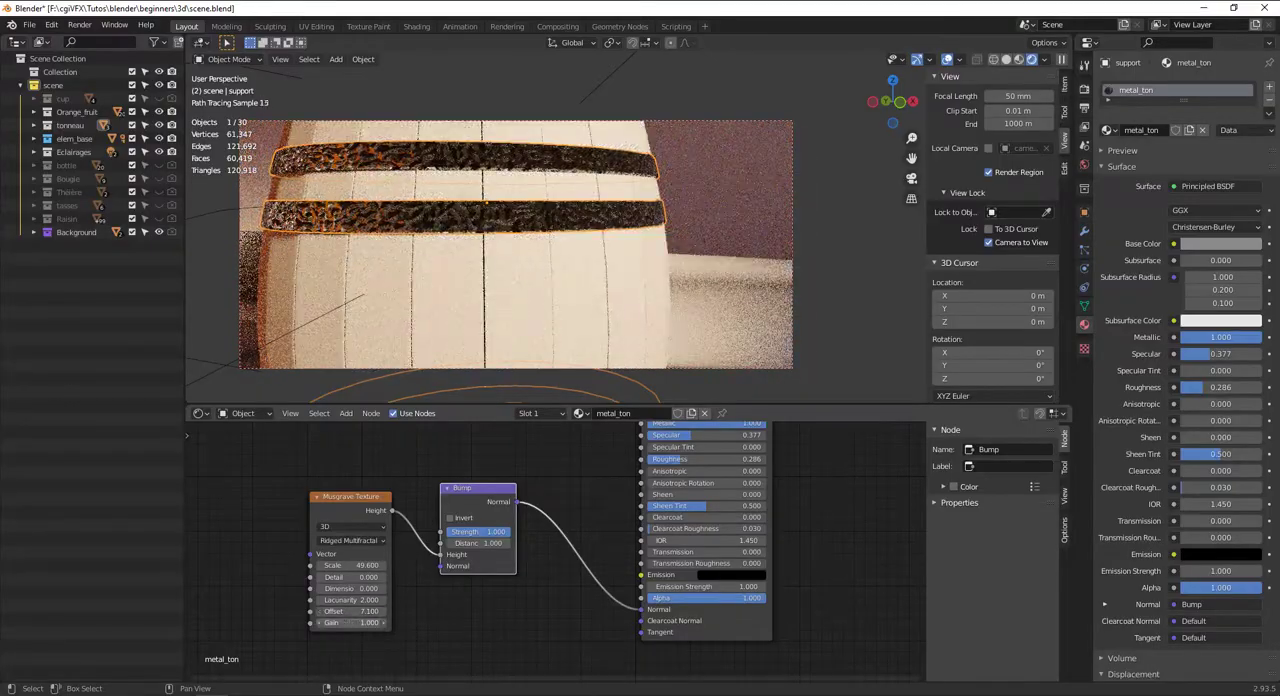
Set the Musgrave Gain to 0, test Scale values 1 and 10, then set Bump Strength to 0.150 and Scale to 370.7
mouse_move(352, 565)
mouse_down()
mouse_move(338, 565)
mouse_move(362, 565)
mouse_up()
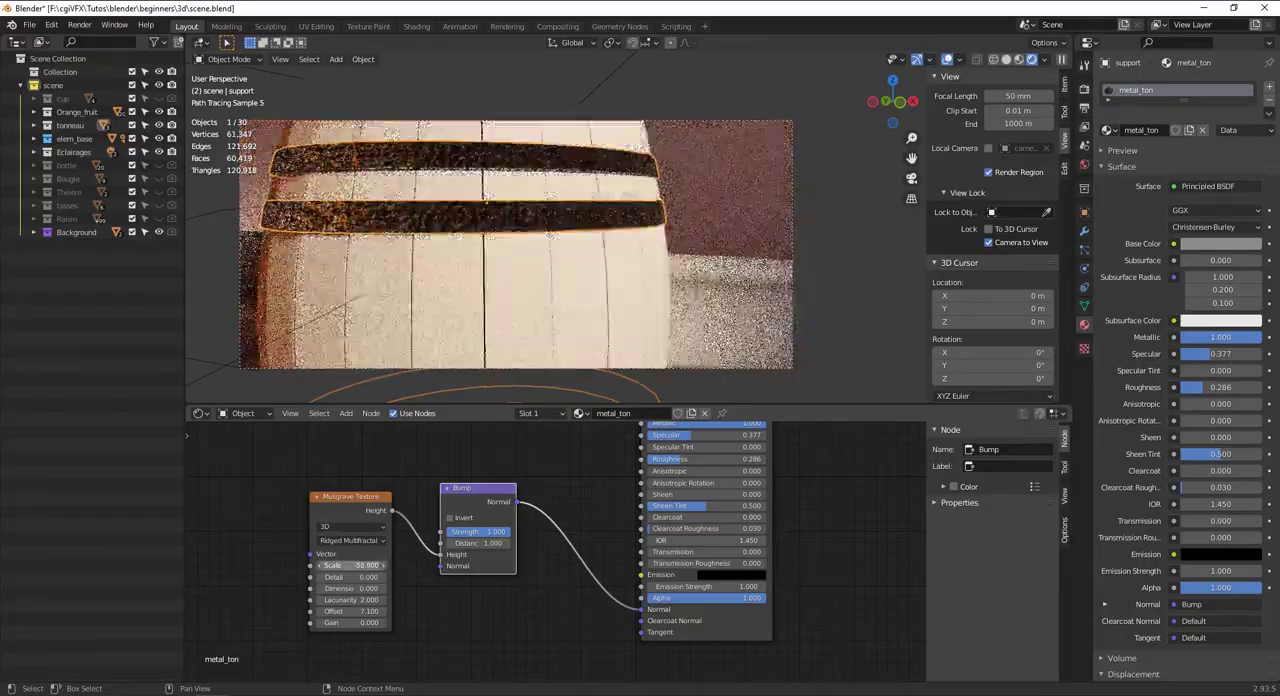
text(1)
key(Return)
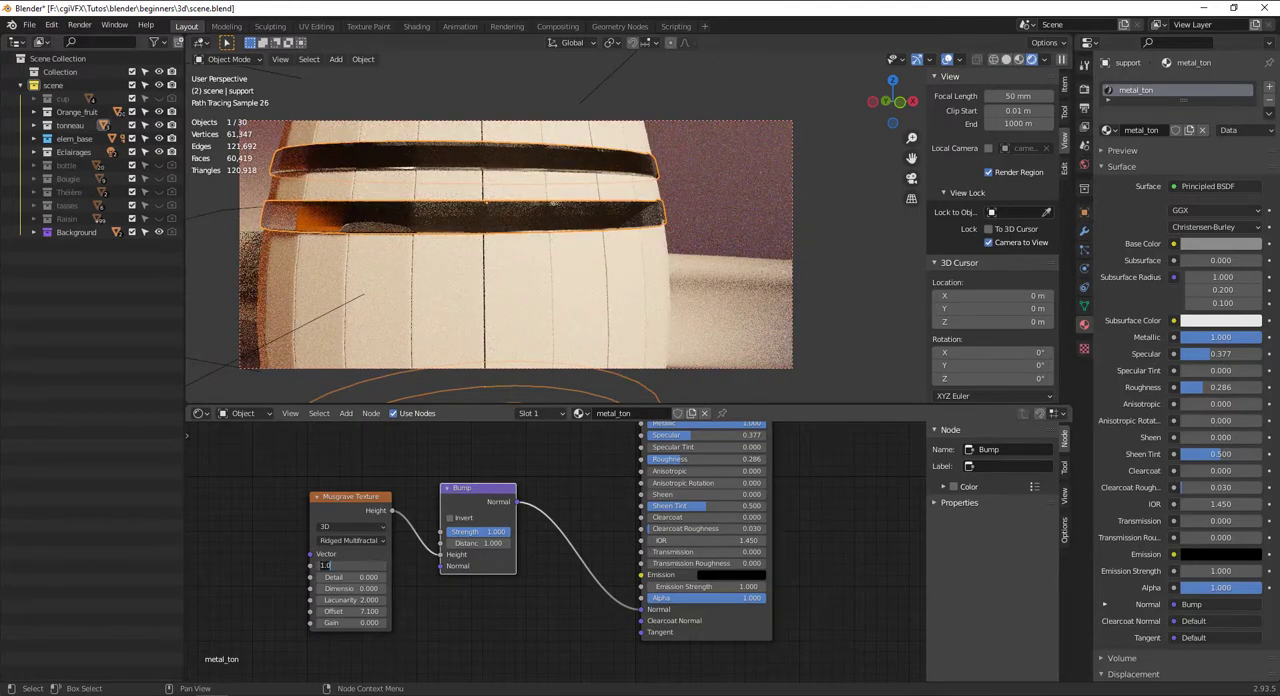
text(10)
key(Return)
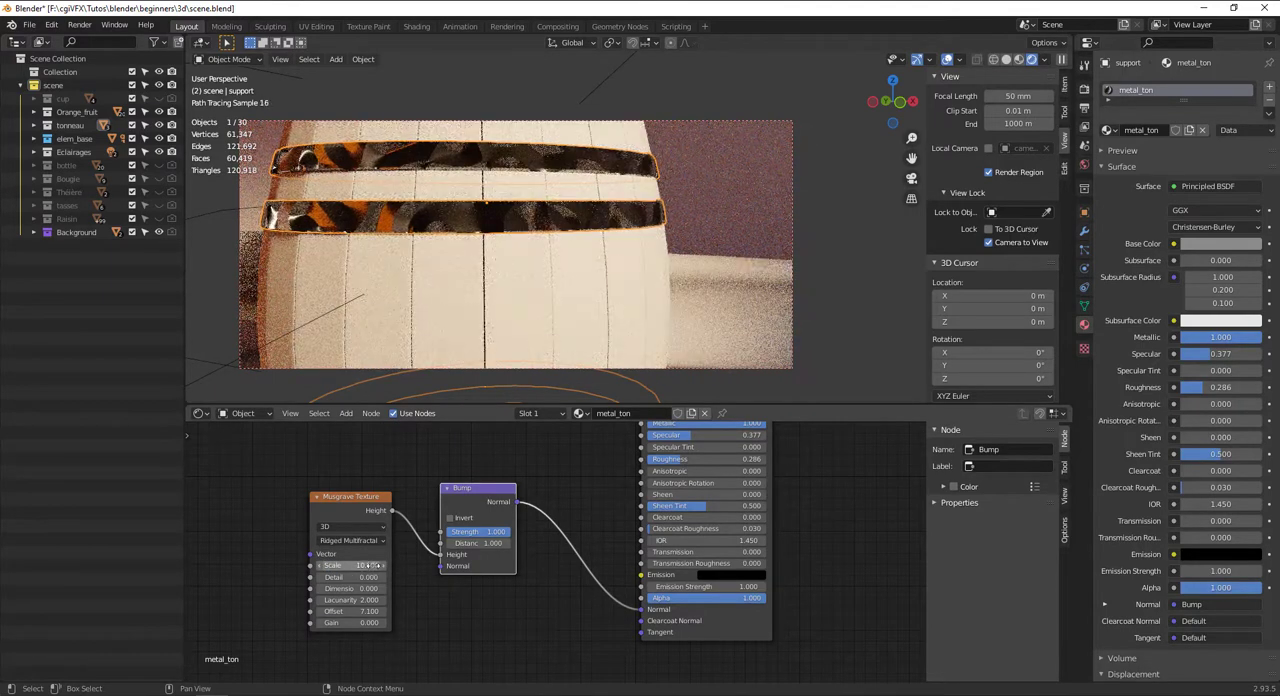
drag(478, 535, 445, 541)
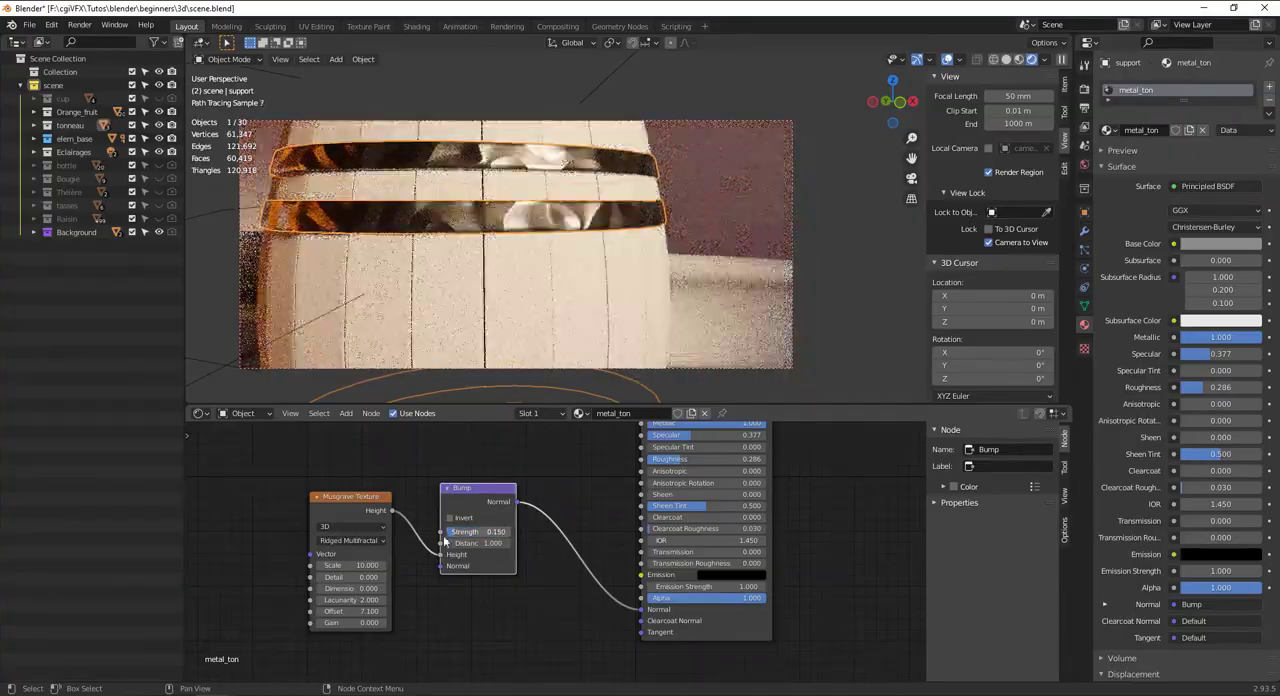
drag(343, 565, 510, 565)
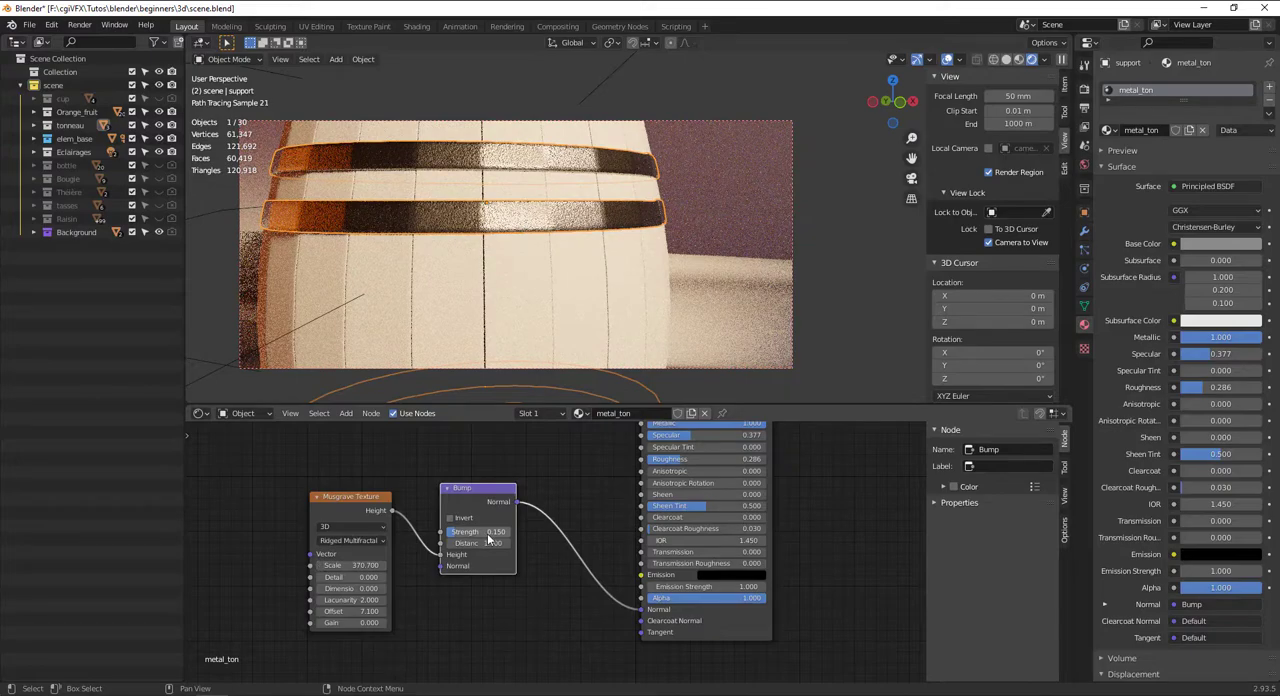
Set the hoop metal's Roughness to 0.214 and raise its Base Color to full white
middle_drag(583, 482, 572, 578)
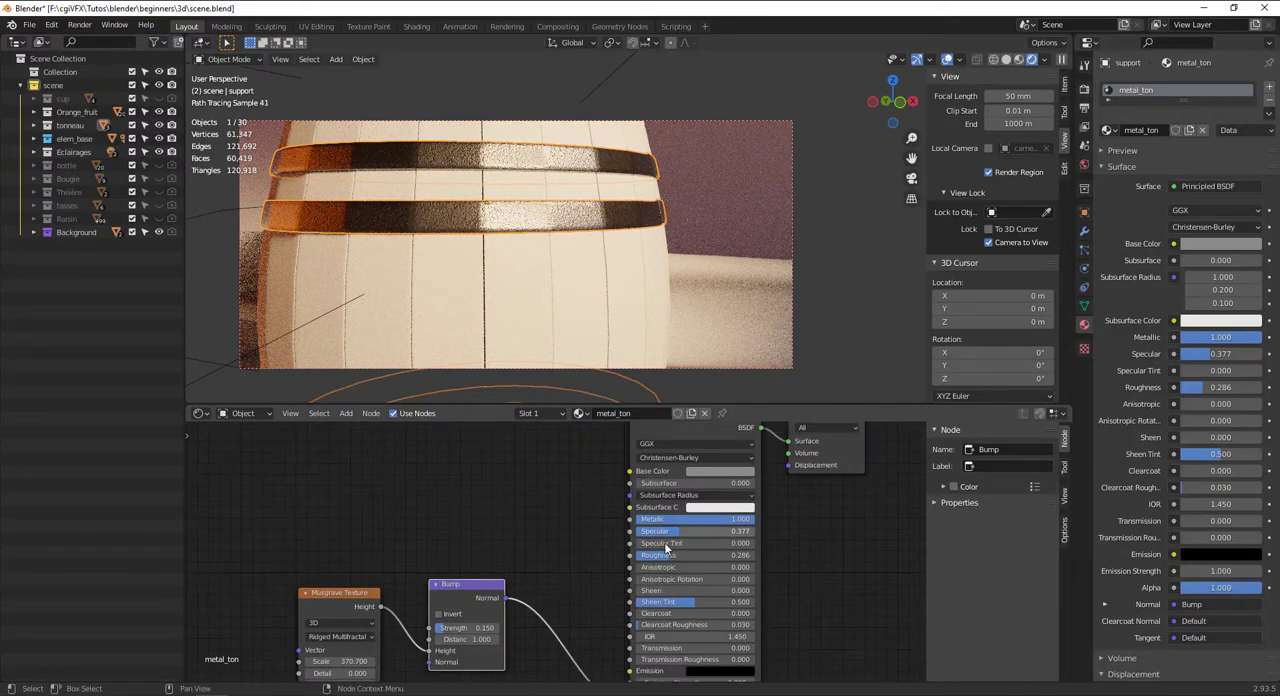
key(BackSpace)
drag(680, 555, 706, 555)
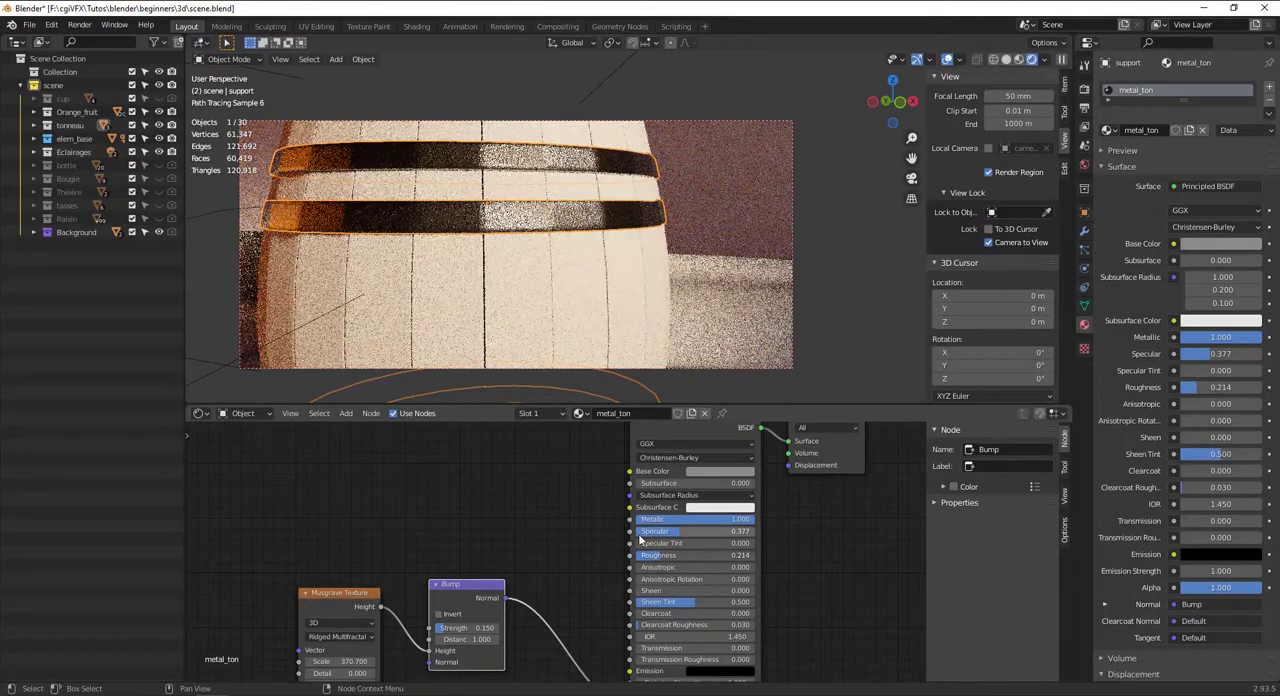
click(720, 471)
drag(781, 348, 781, 318)
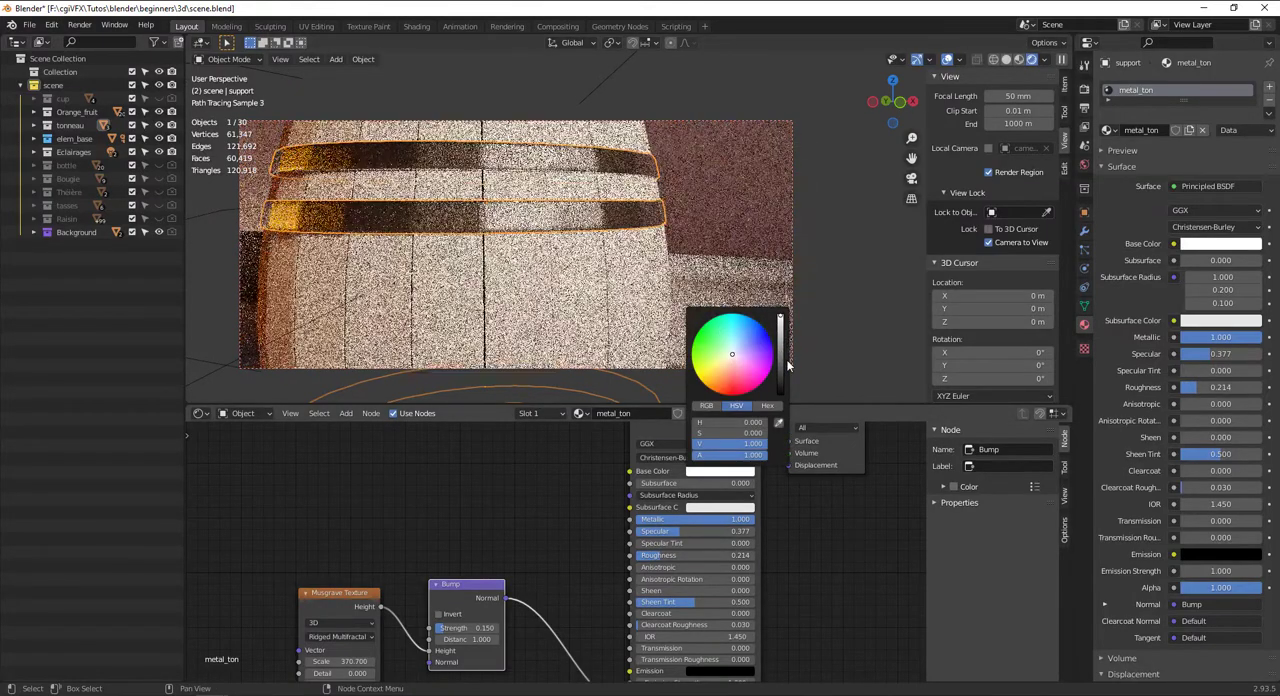
scroll(628, 221, down, 4)
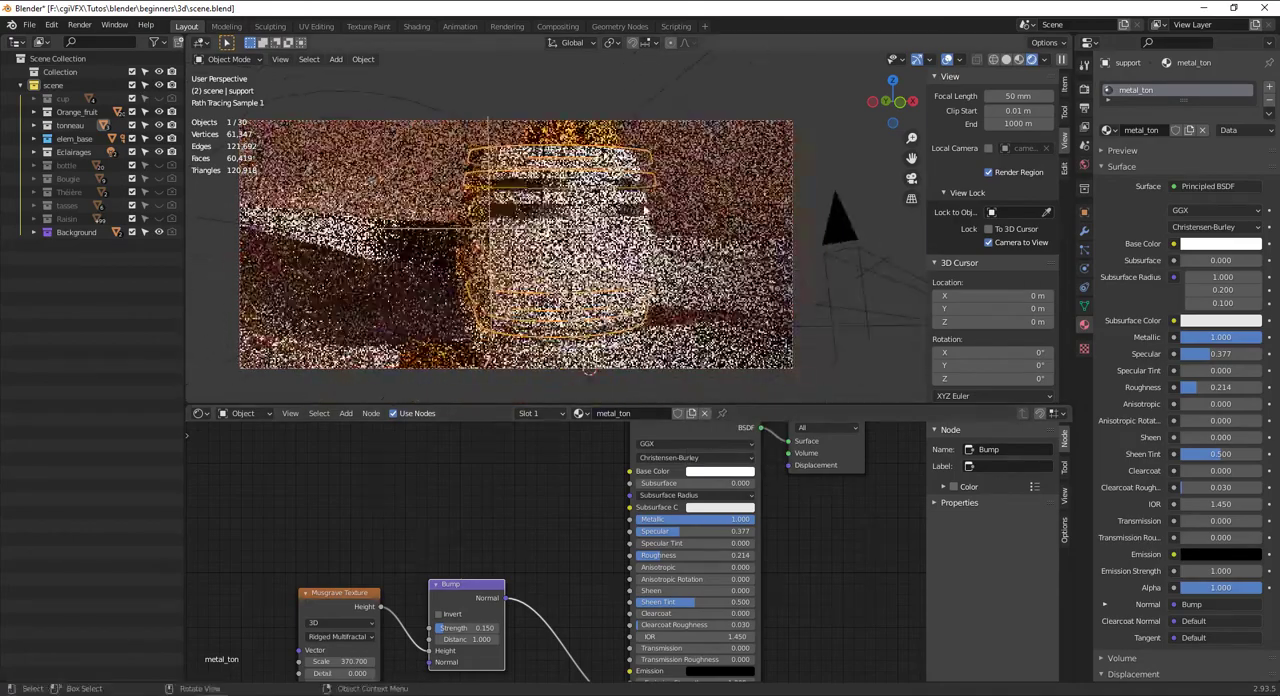
middle_drag(631, 241, 632, 216)
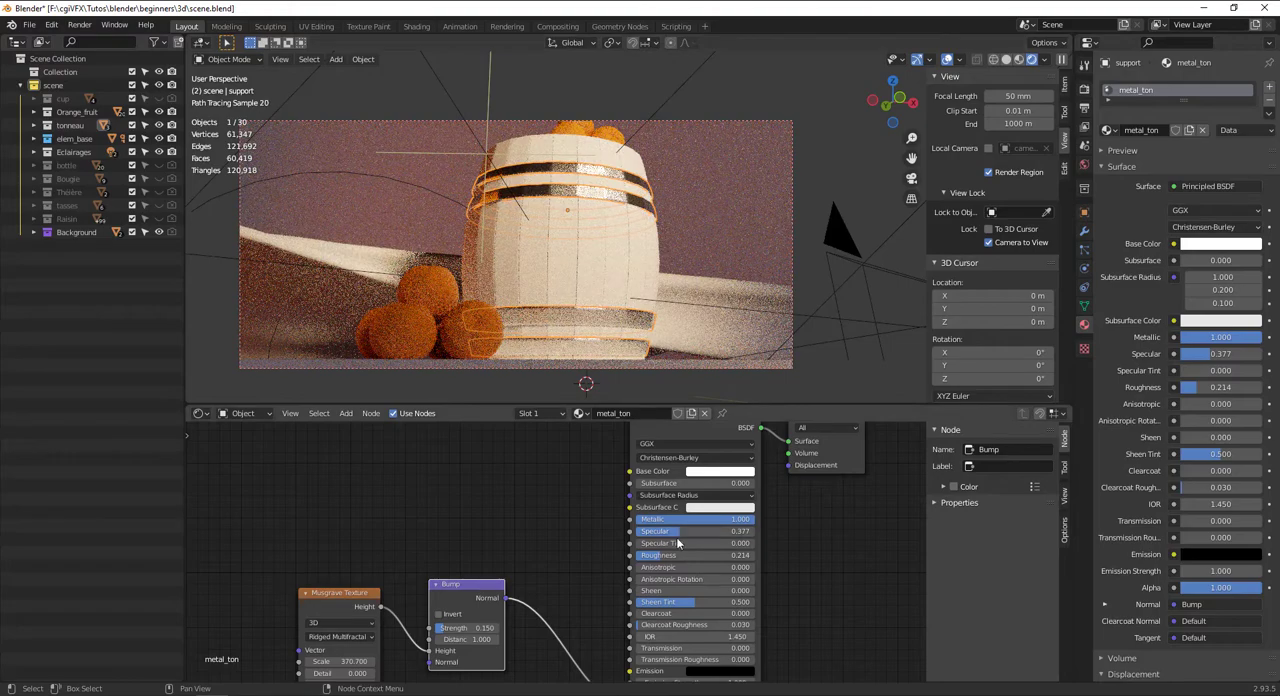
Create a new material named ton on the wooden barrel body
middle_drag(683, 408, 673, 435)
middle_drag(632, 285, 634, 310)
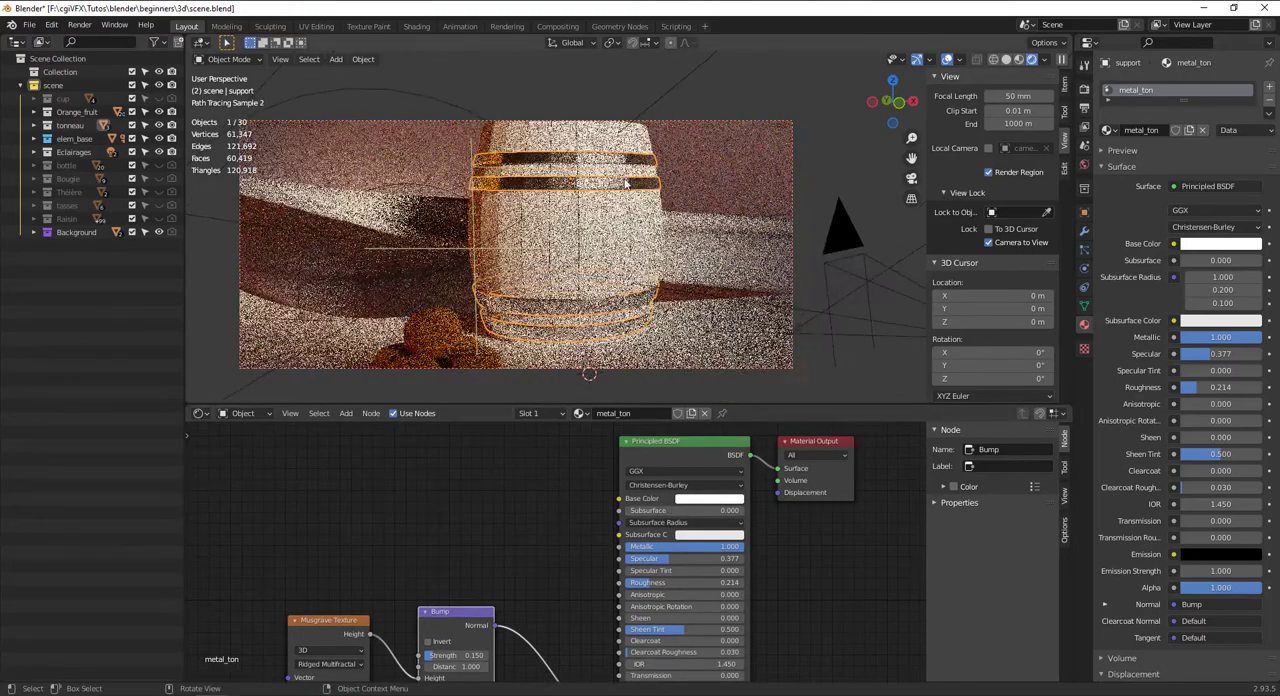
shift+middle_drag(568, 133, 538, 235)
click(530, 220)
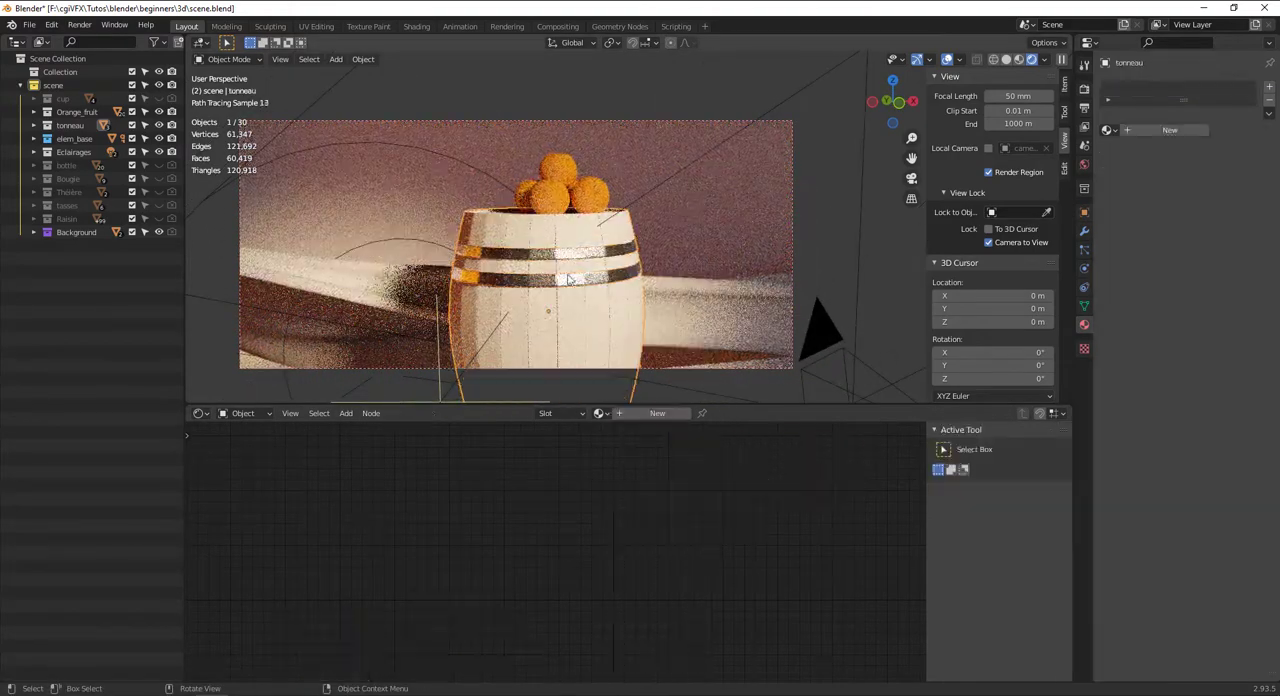
click(646, 414)
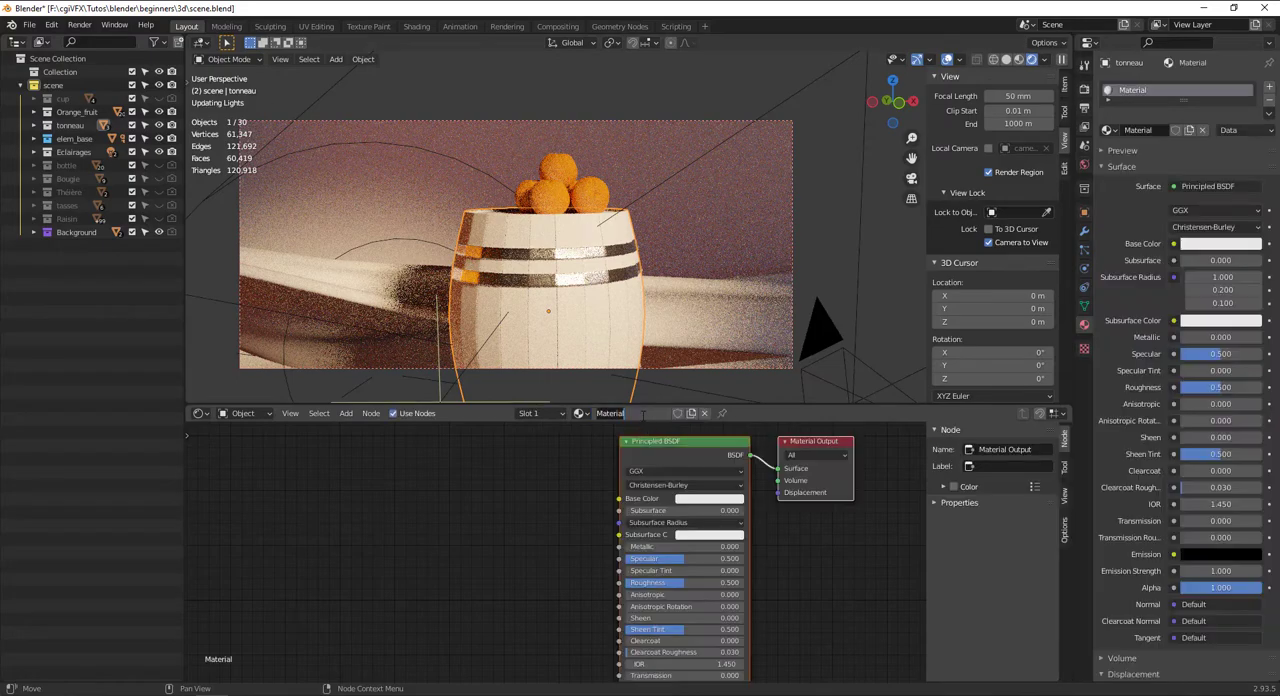
click(642, 414)
text(ton)
key(Return)
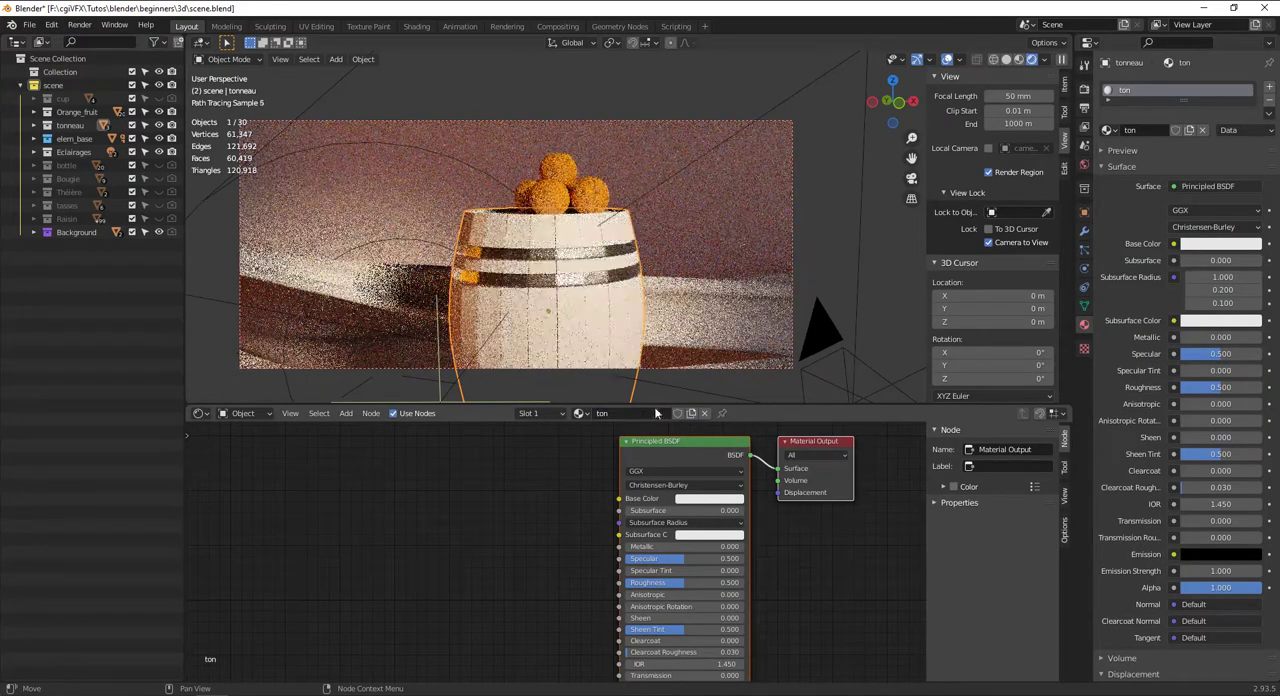
Add an Image Texture node and connect its Color to the Principled BSDF's Base Color
scroll(540, 502, down, 3)
key(shift+a)
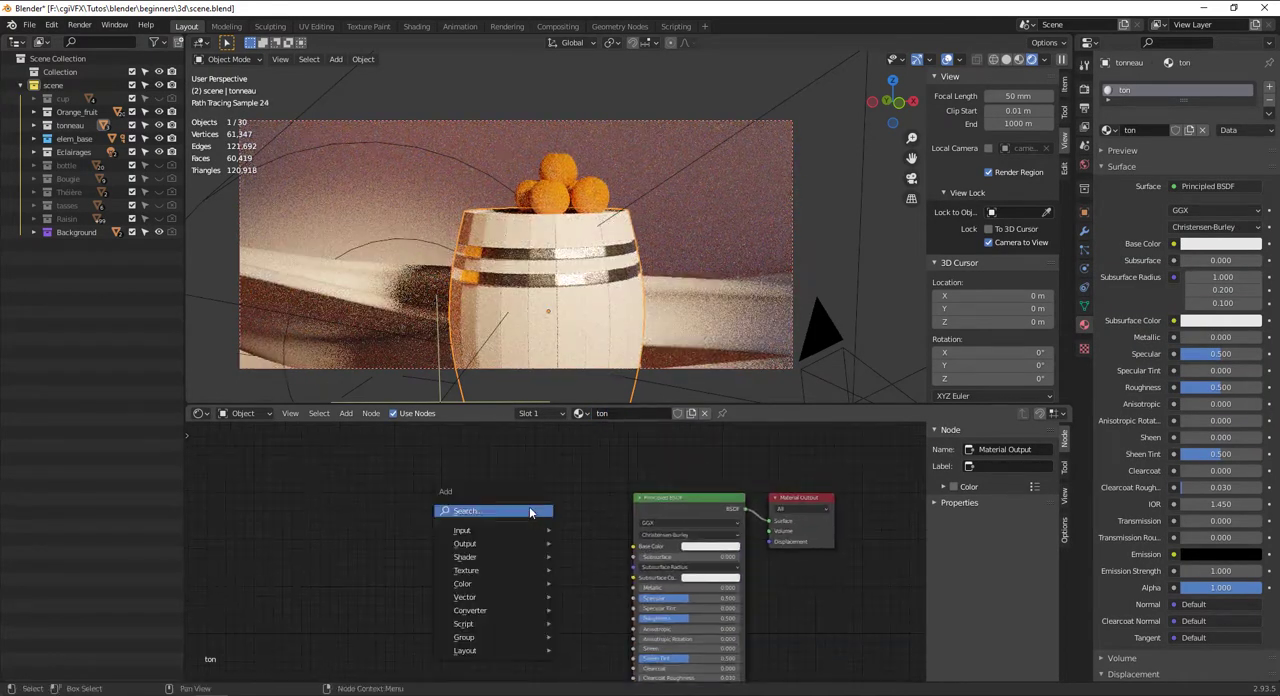
click(500, 507)
text(text)
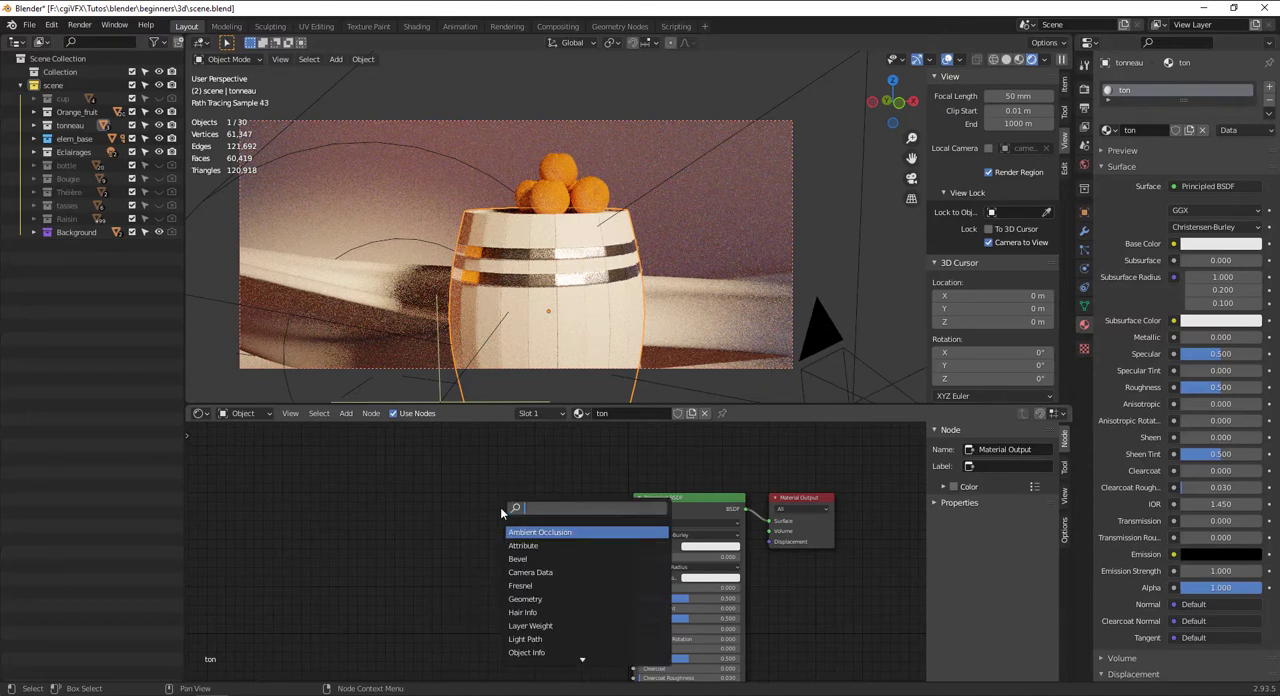
key(Down)
key(Down)
key(Down)
key(Down)
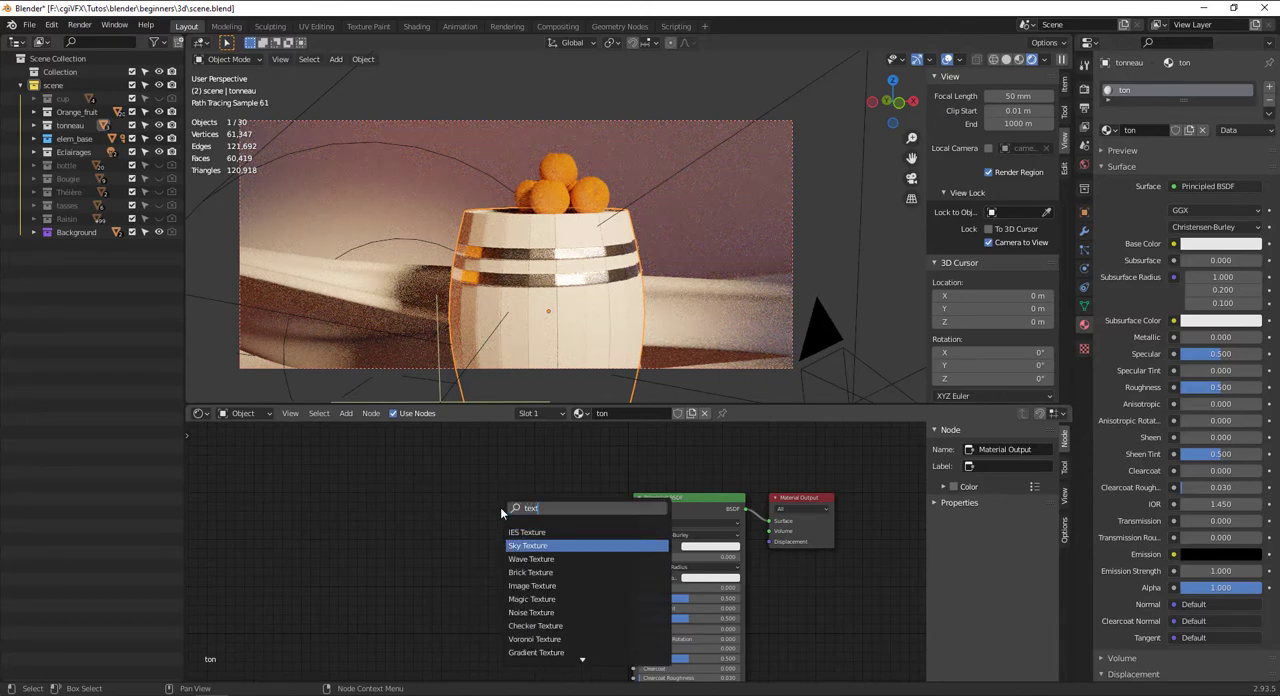
key(Down)
key(Down)
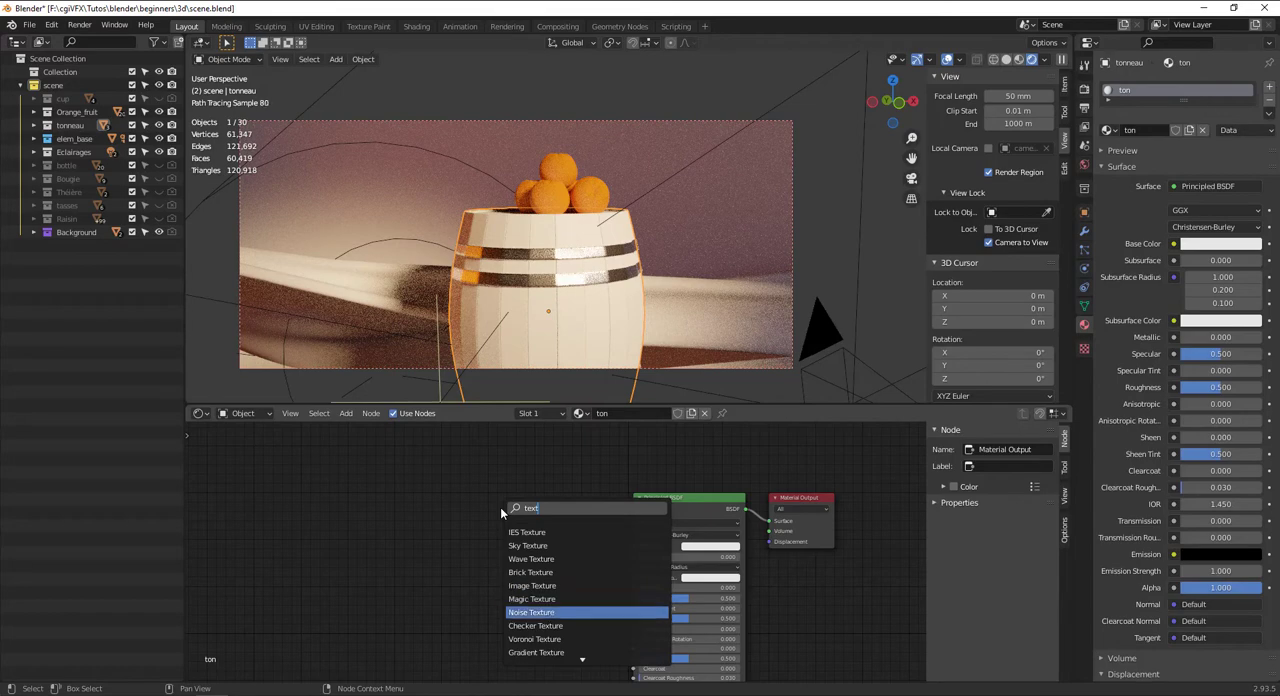
key(Up)
key(Up)
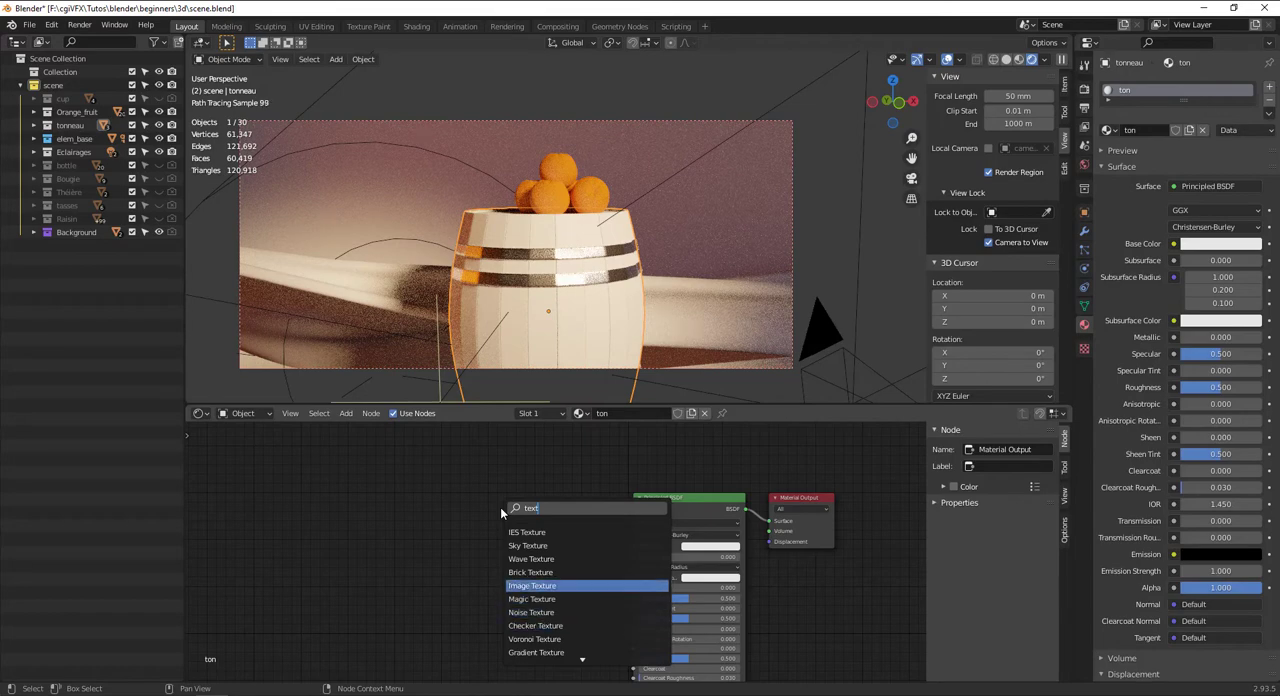
key(Return)
click(356, 452)
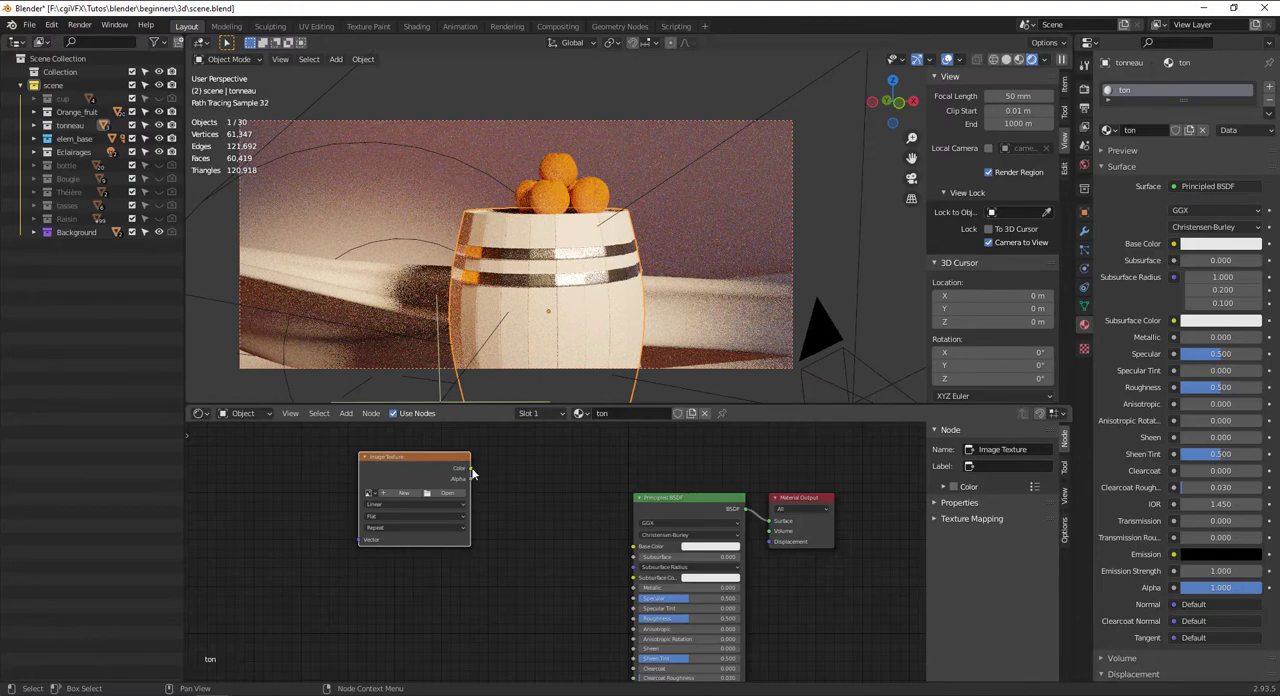
drag(469, 468, 557, 540)
drag(643, 549, 636, 547)
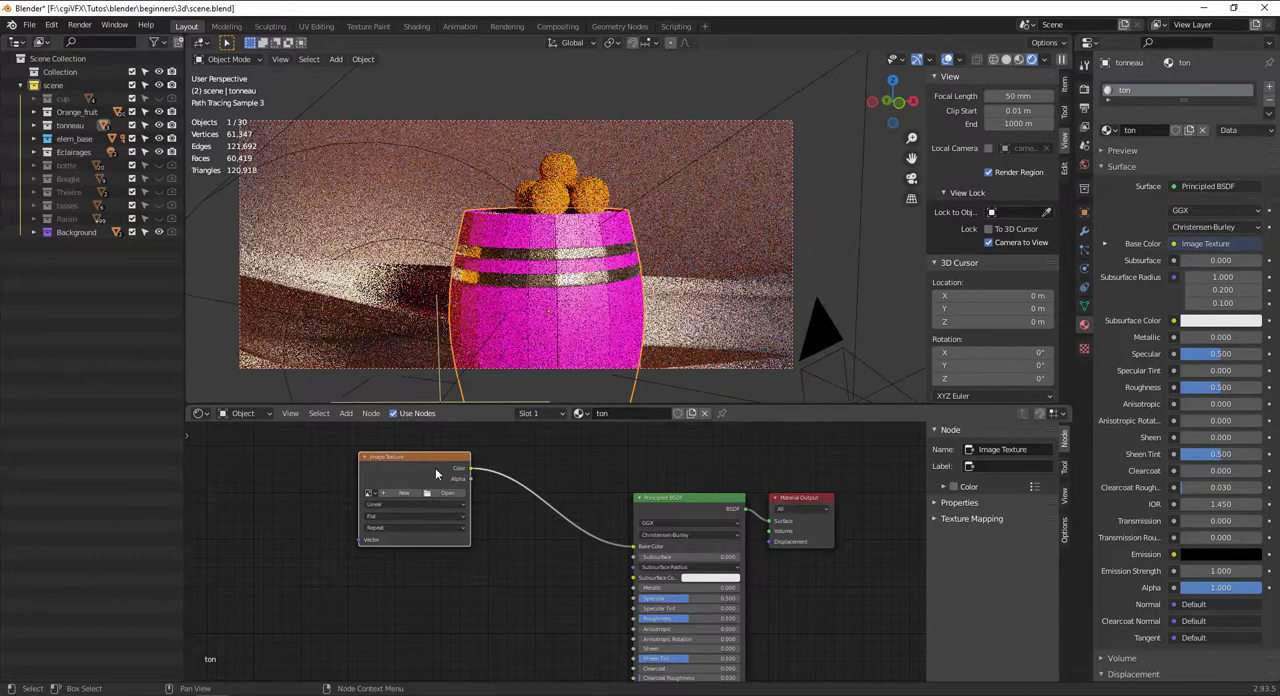
Load wood_table_001_diff_4k.jpg from the texture\wood folder into the Image Texture node
drag(440, 500, 477, 512)
click(484, 506)
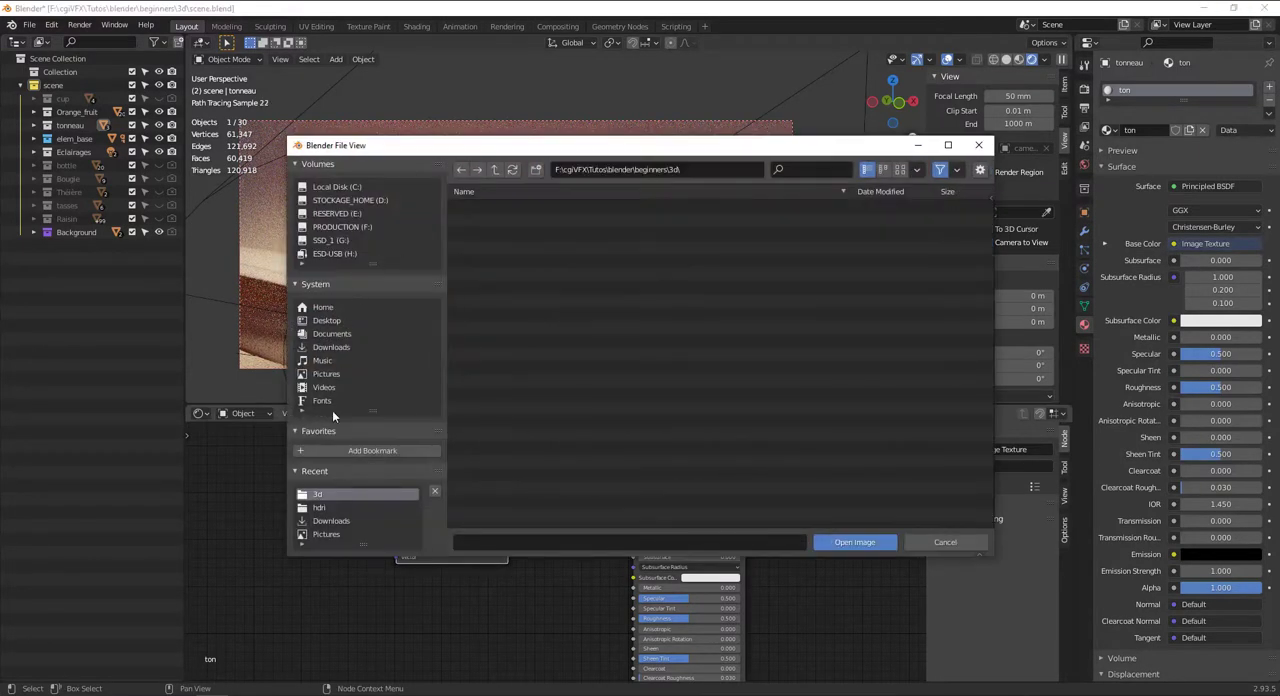
click(495, 170)
double_click(481, 246)
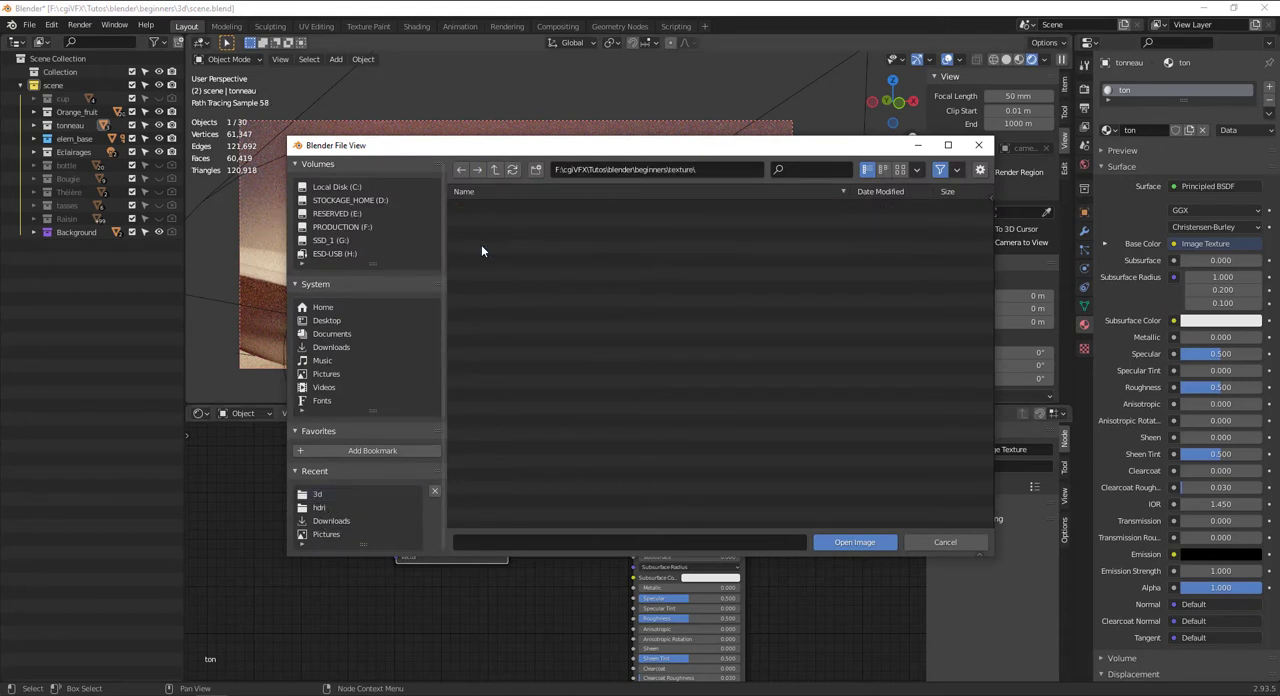
double_click(490, 231)
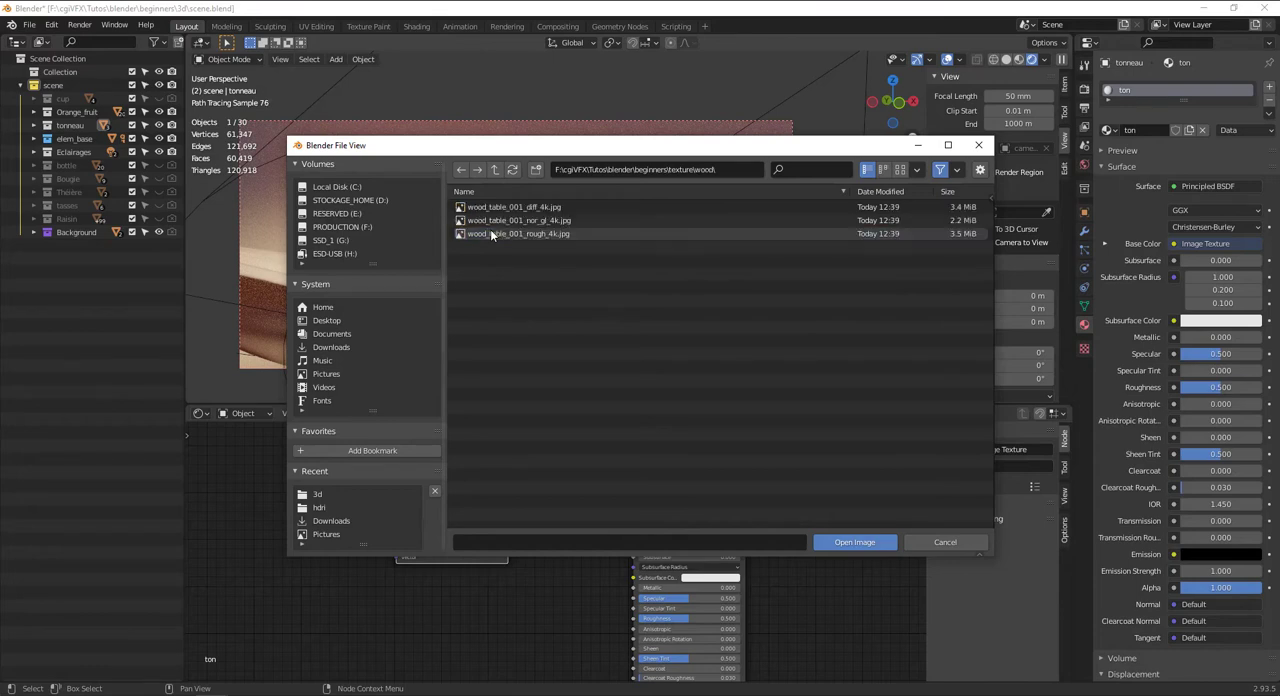
click(899, 170)
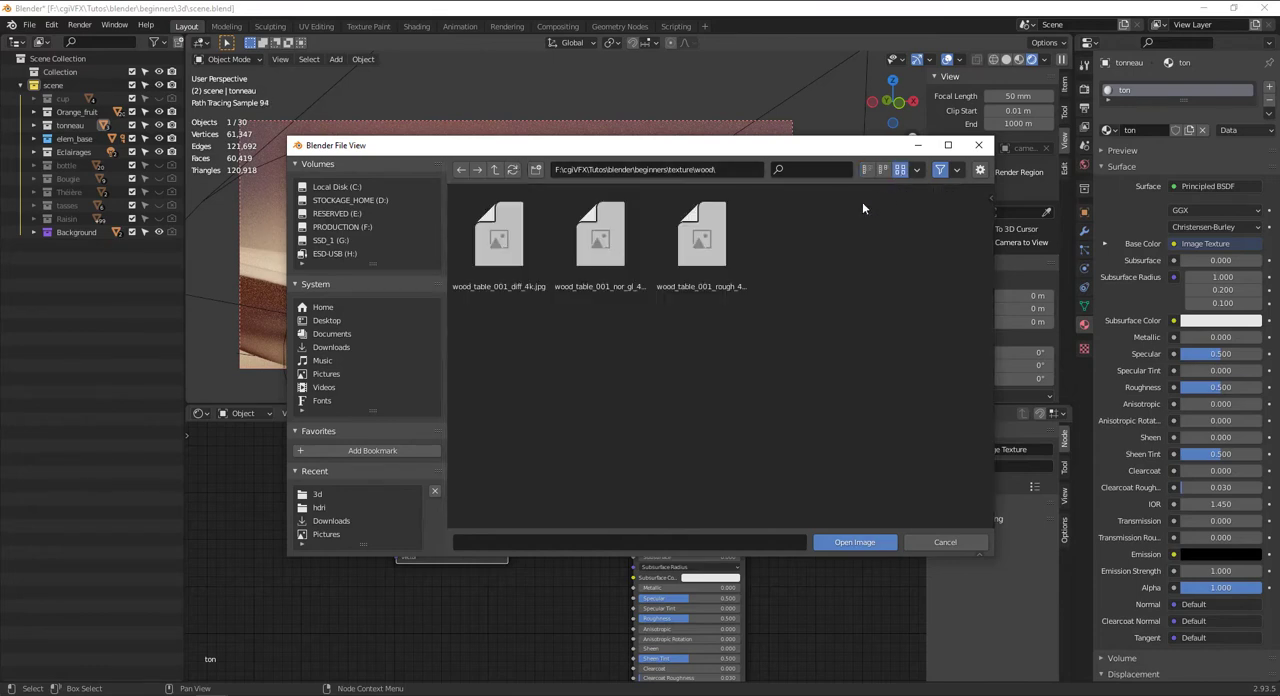
click(526, 241)
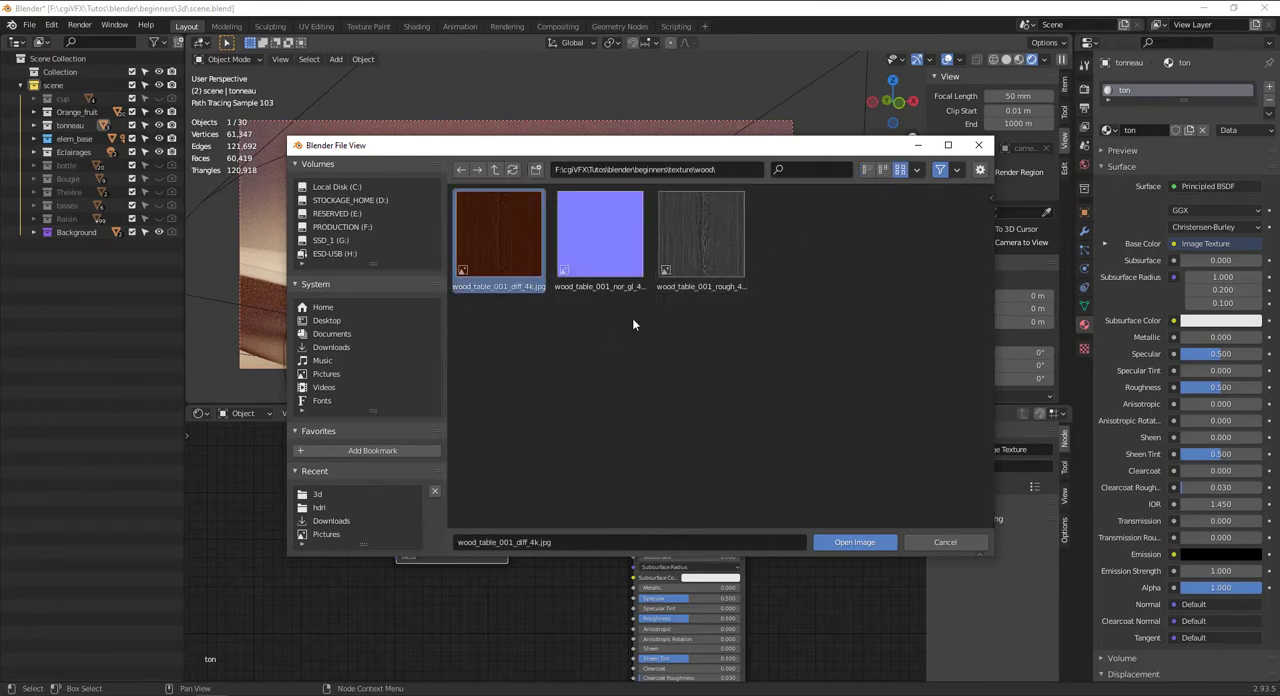
click(855, 542)
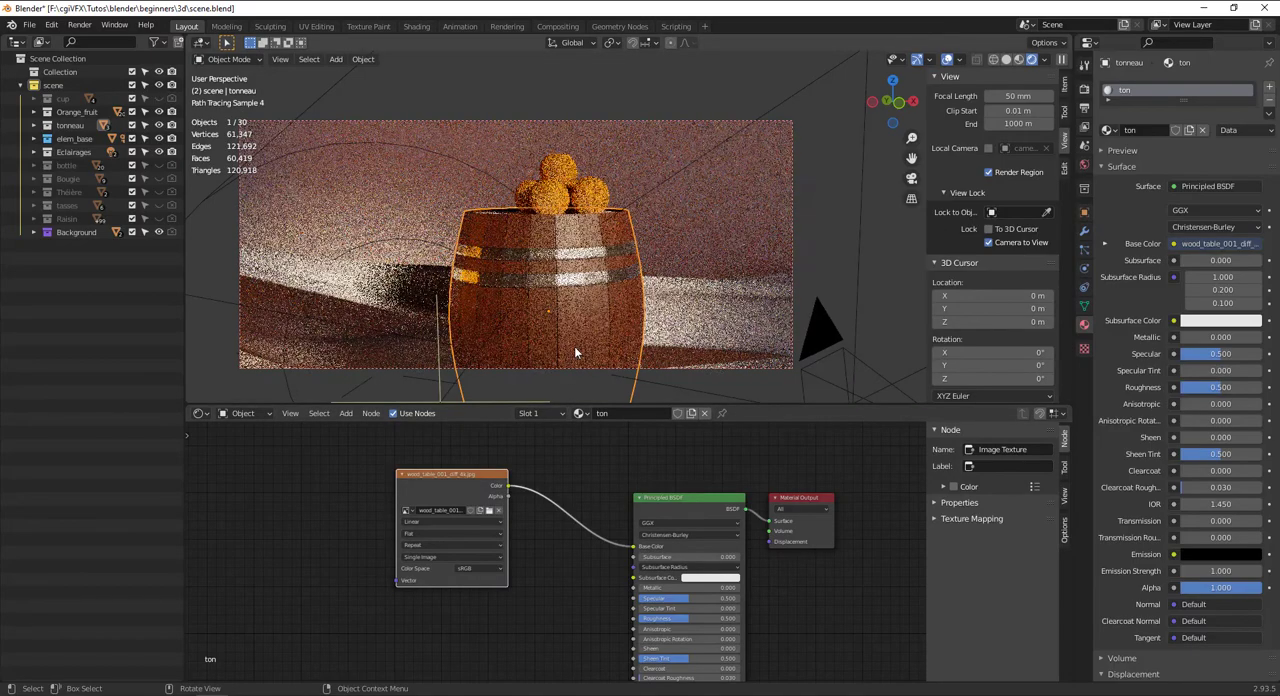
Add a second Image Texture node and duplicate it, stacking both empty nodes below the wood diffuse texture
middle_drag(617, 296, 507, 236)
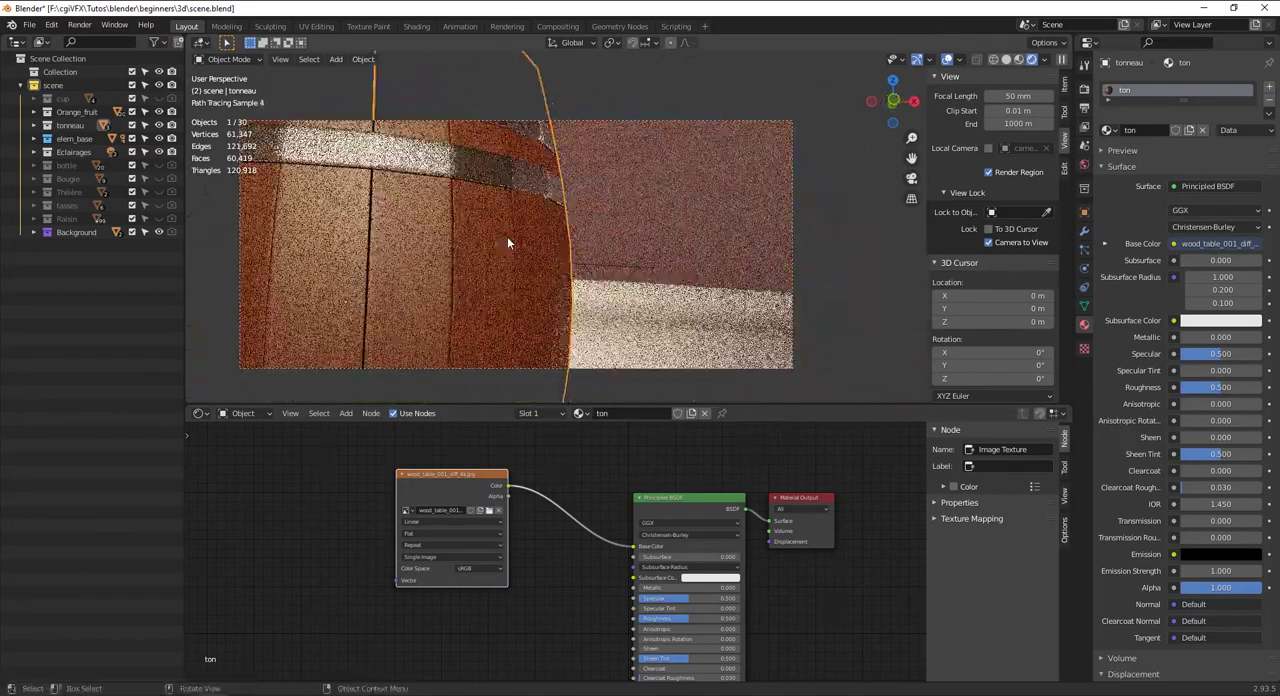
scroll(507, 235, down, 8)
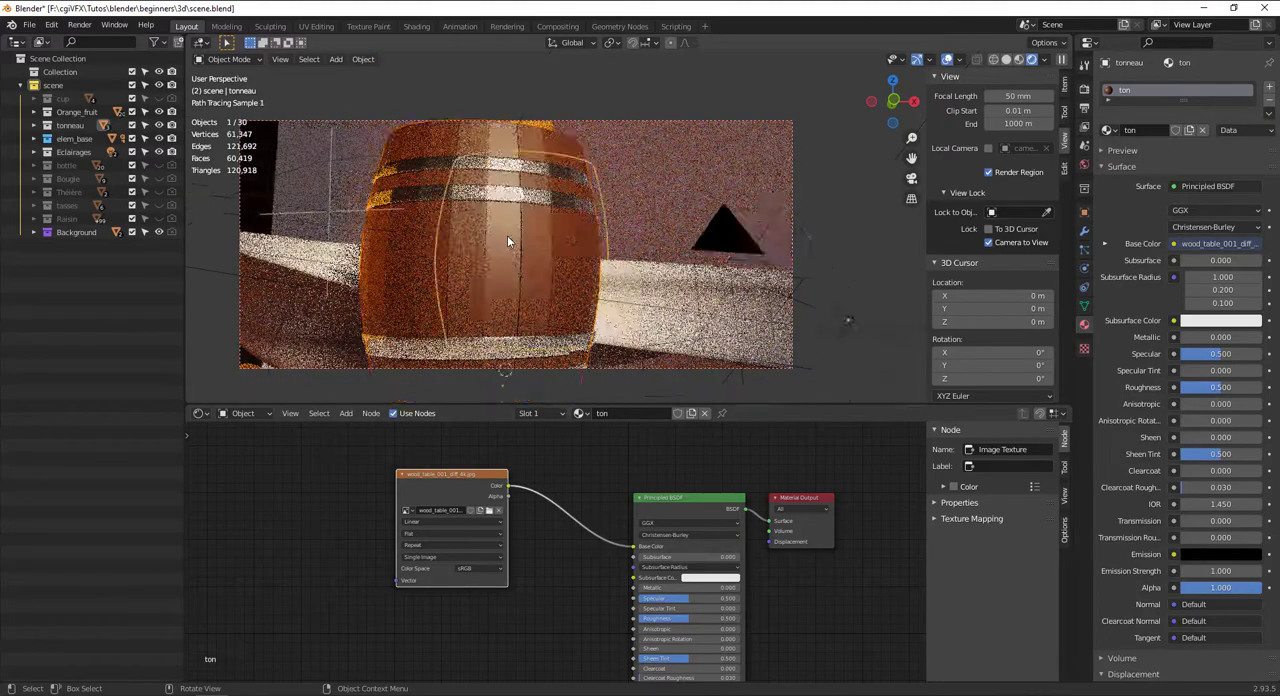
scroll(536, 548, down, 2)
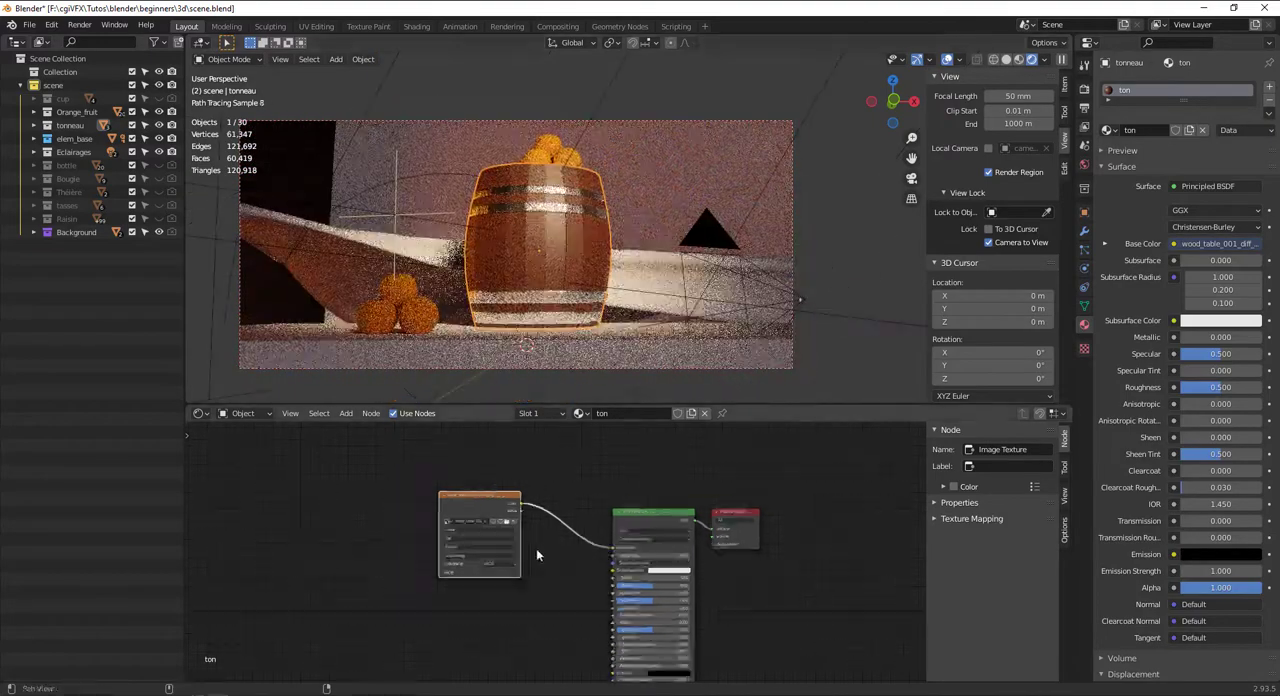
middle_drag(536, 549, 540, 515)
key(shift+a)
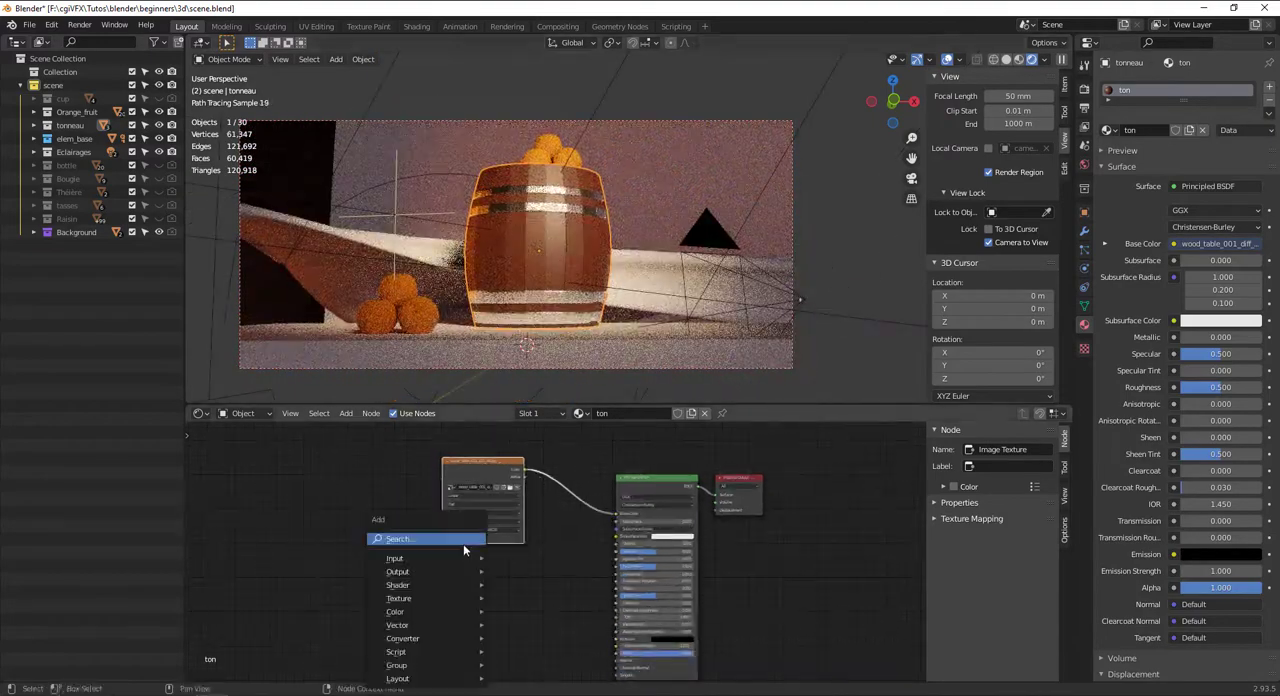
click(463, 544)
text(image)
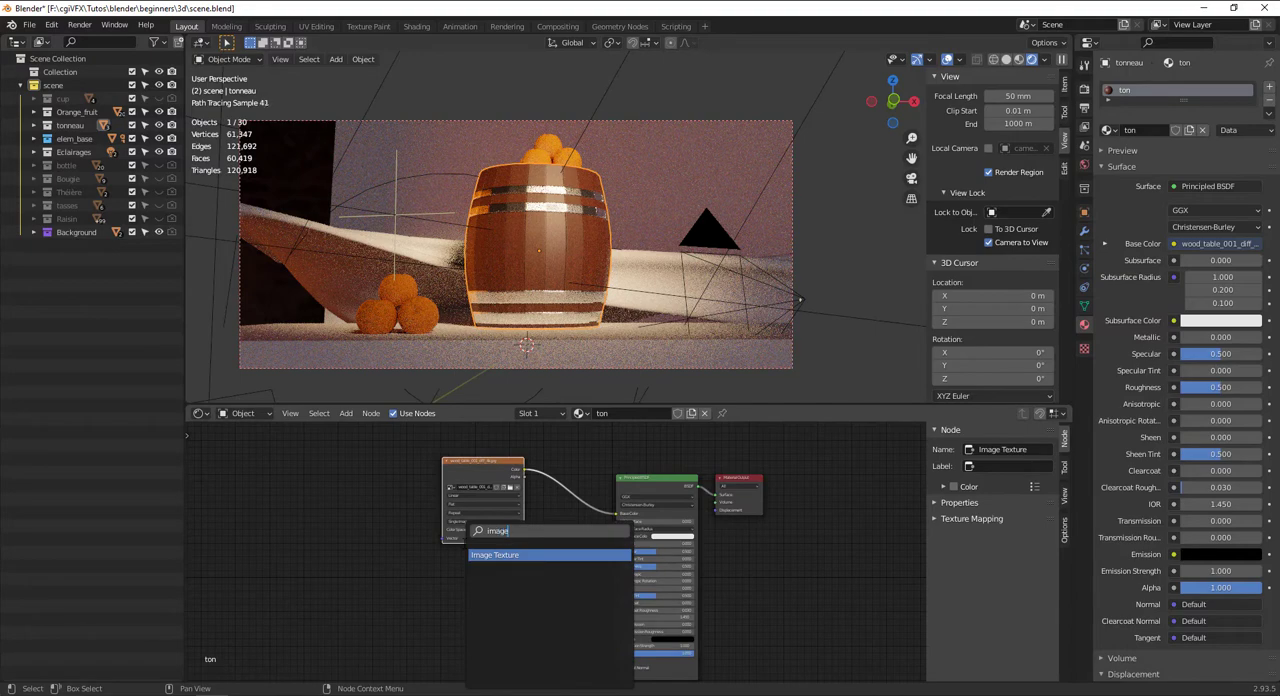
key(Return)
click(489, 570)
middle_drag(489, 570, 503, 527)
scroll(518, 508, up, 3)
key(shift+d)
click(514, 608)
Add a Mapping node ahead of the Image Texture nodes
scroll(538, 489, down, 3)
drag(533, 421, 497, 433)
key(shift+a)
text(s)
text(tex)
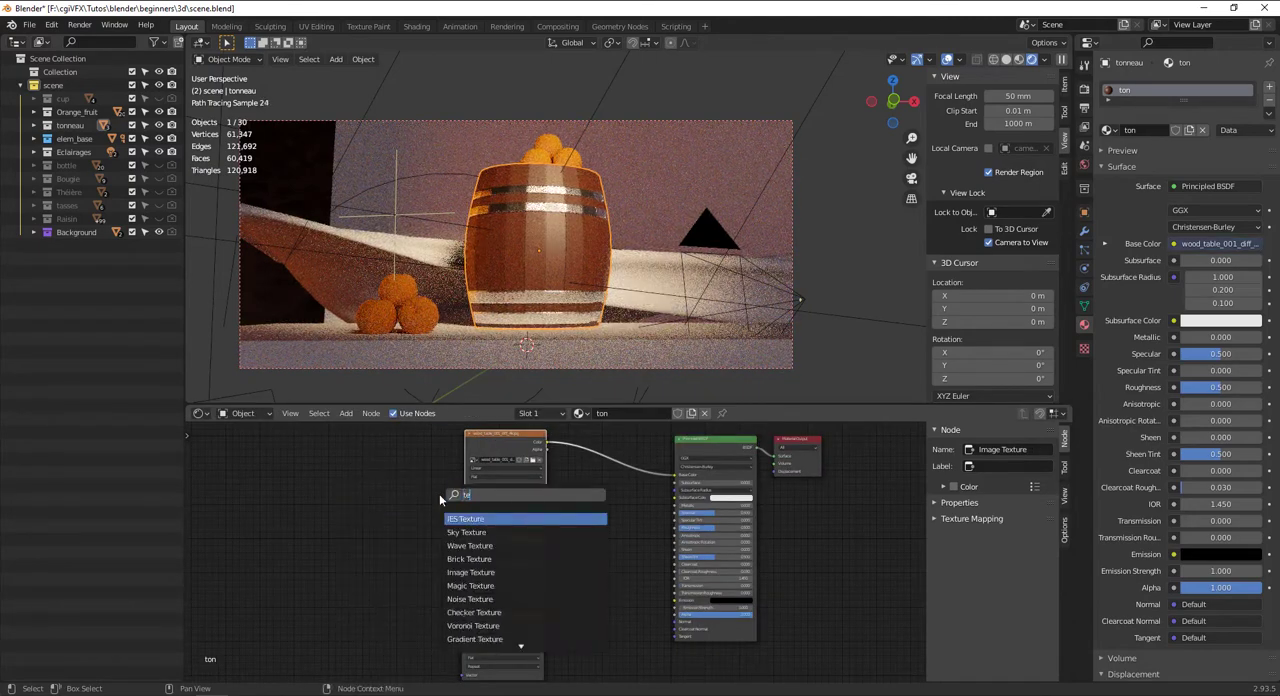
key(BackSpace)
key(BackSpace)
key(BackSpace)
text(mapp)
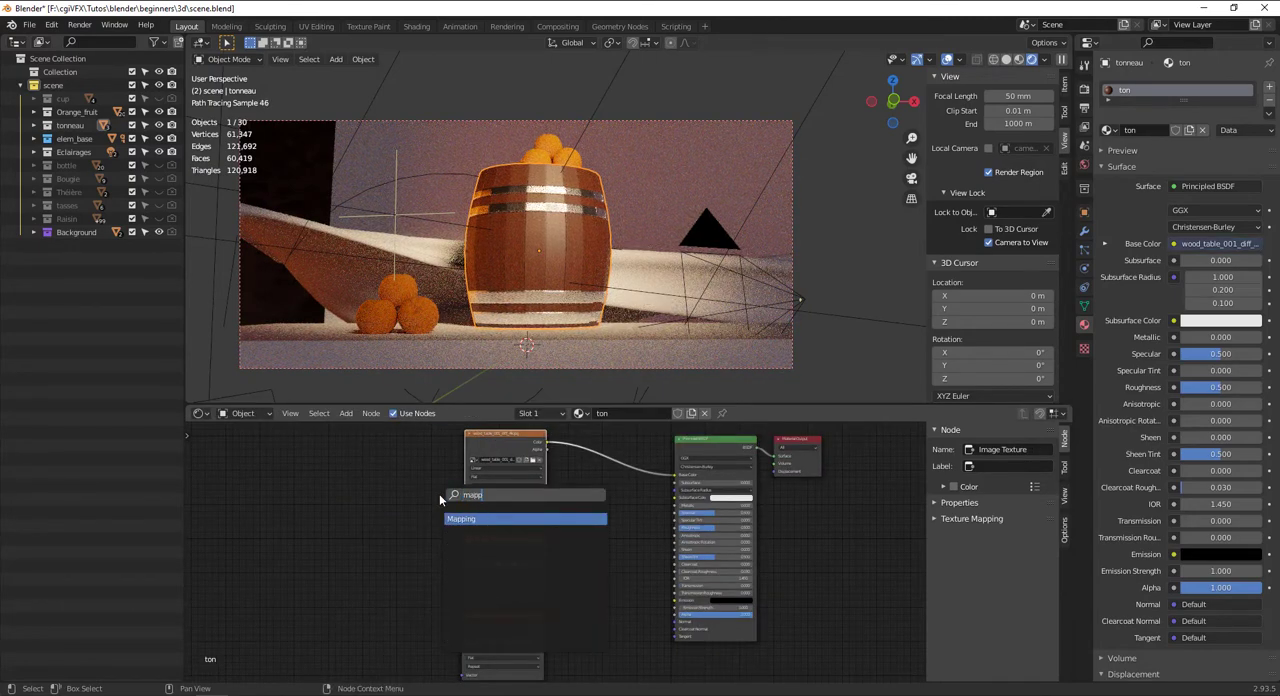
key(Return)
click(342, 495)
Add a Texture Coordinate node before the Mapping node
key(shift+a)
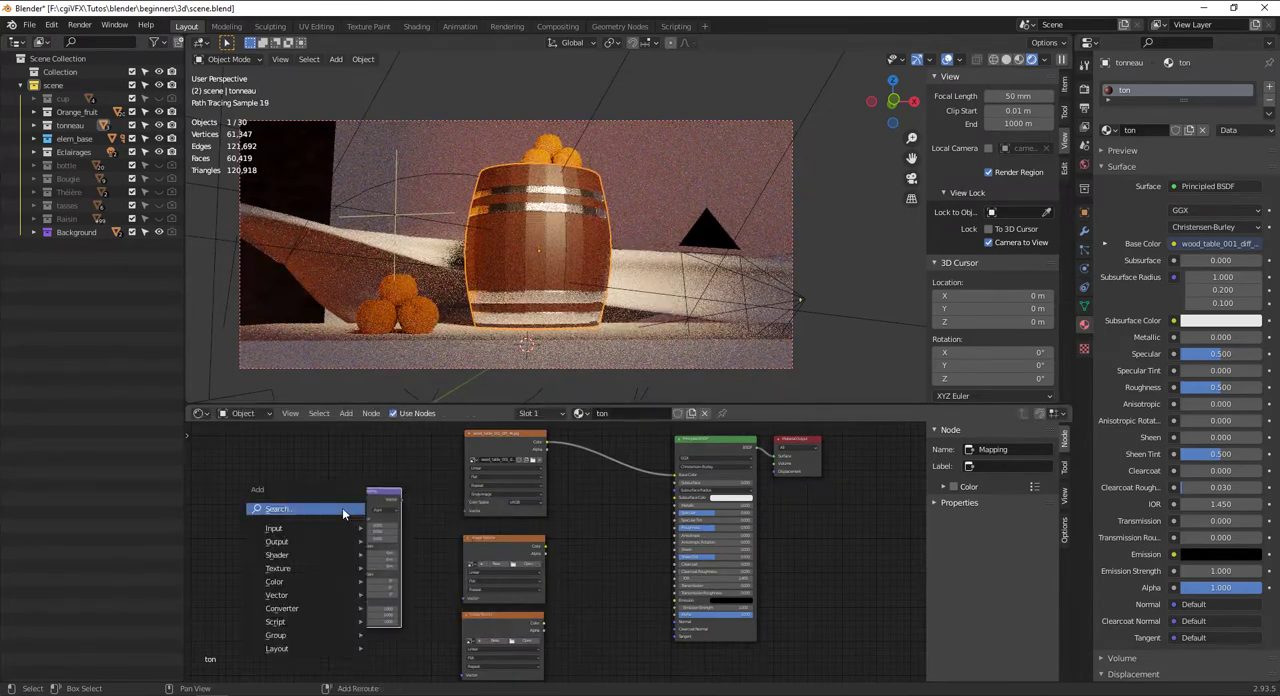
text(coor)
key(Return)
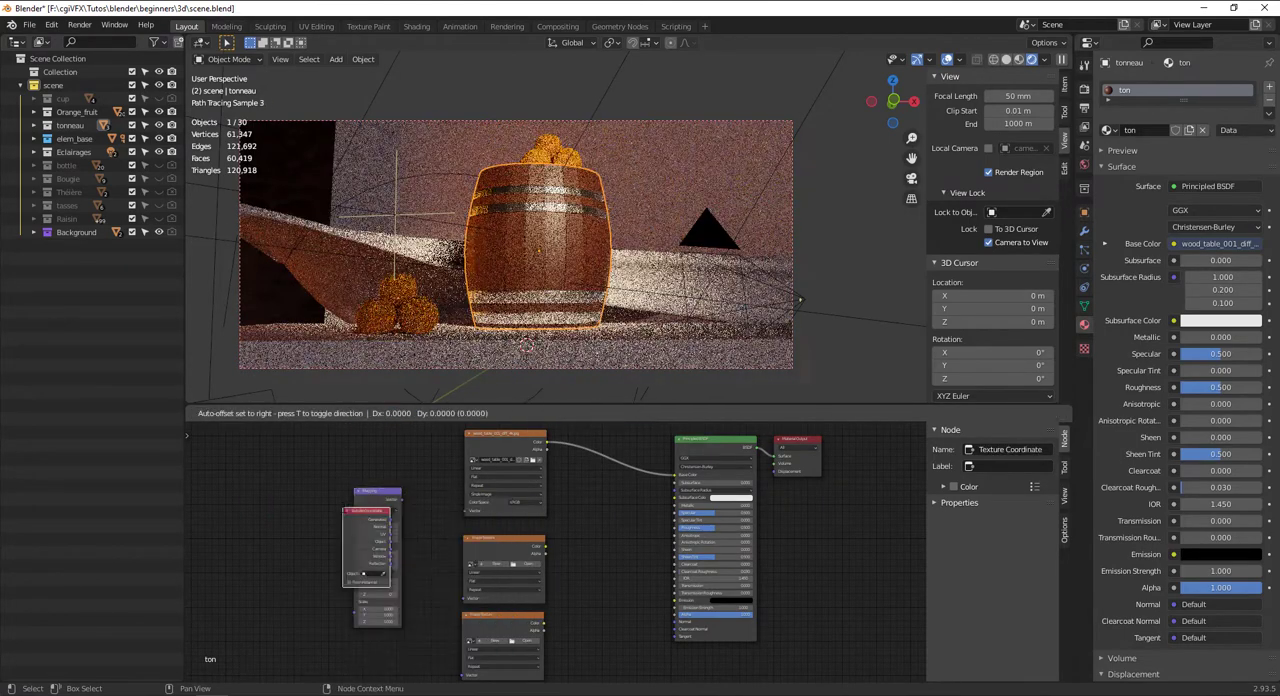
click(208, 518)
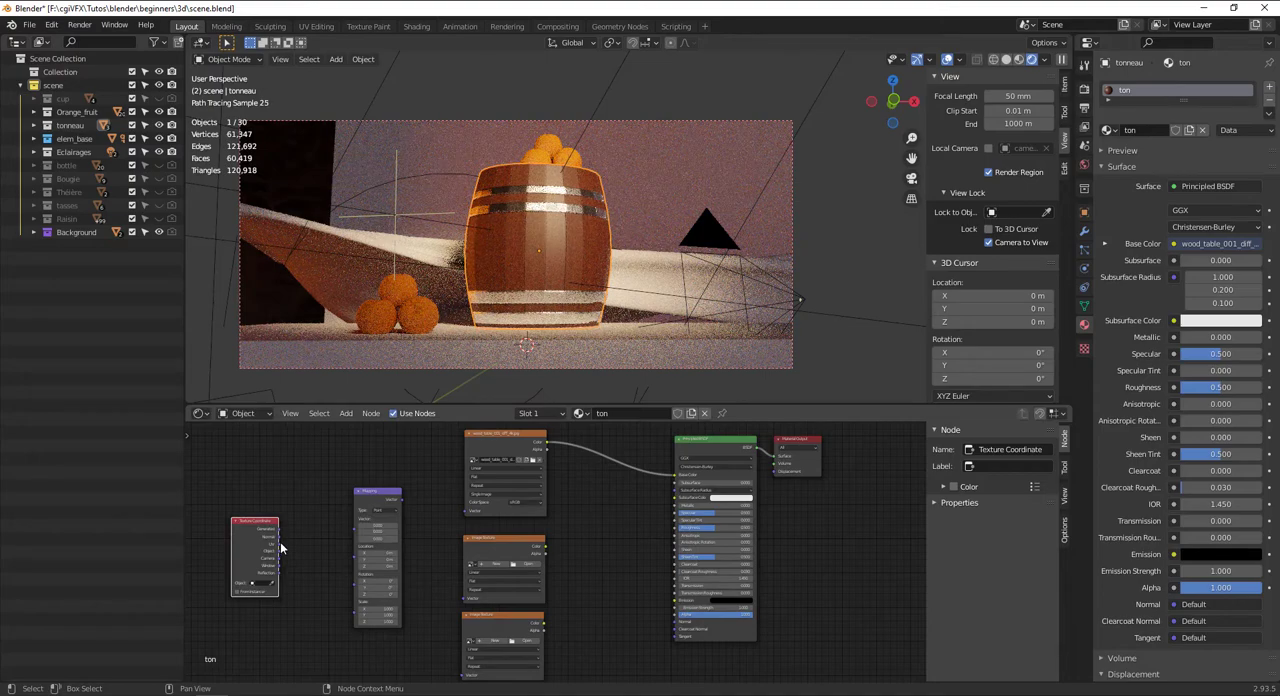
Connect the Texture Coordinate node's UV output to the Mapping node, and the Mapping output to the wood diffuse texture's Vector input
drag(281, 542, 355, 532)
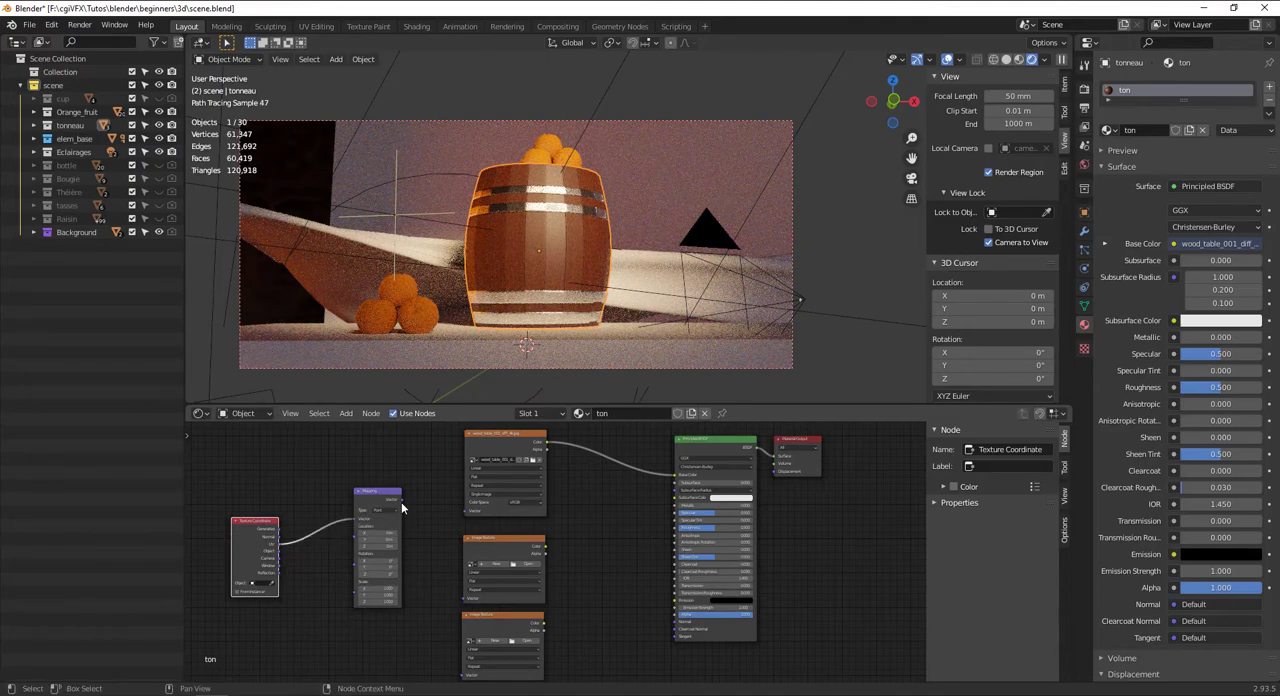
drag(466, 509, 466, 509)
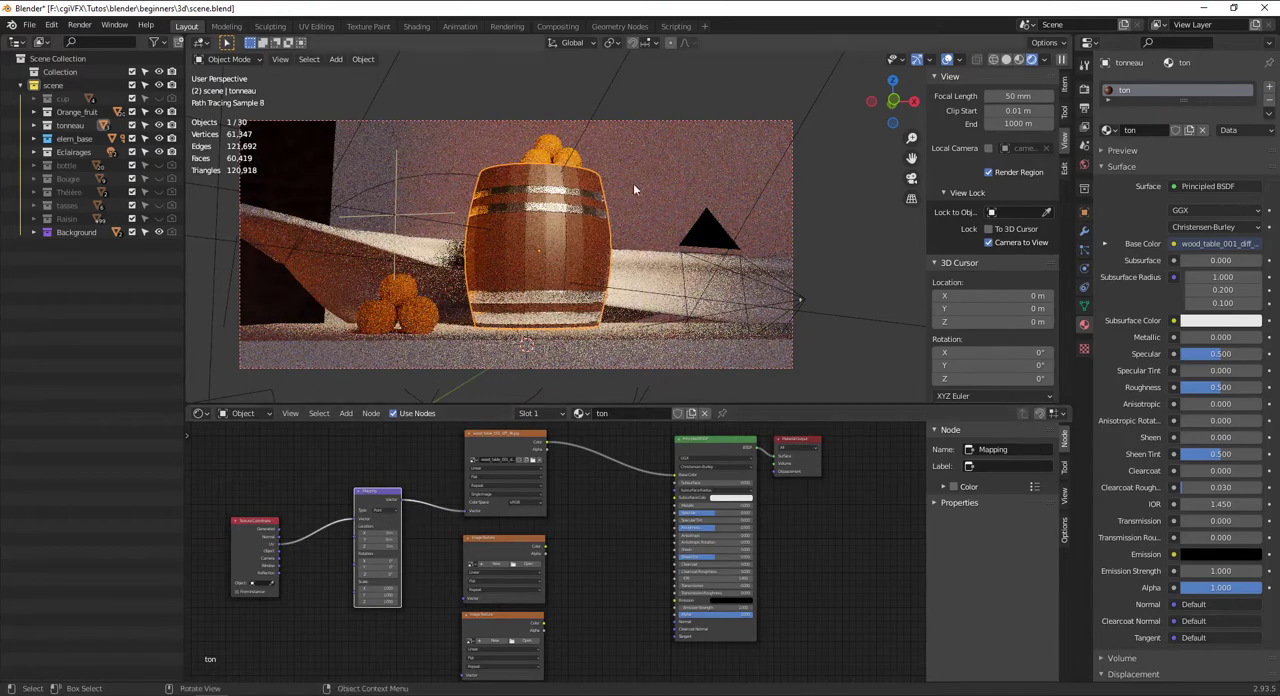
scroll(633, 183, up, 5)
scroll(617, 218, down, 5)
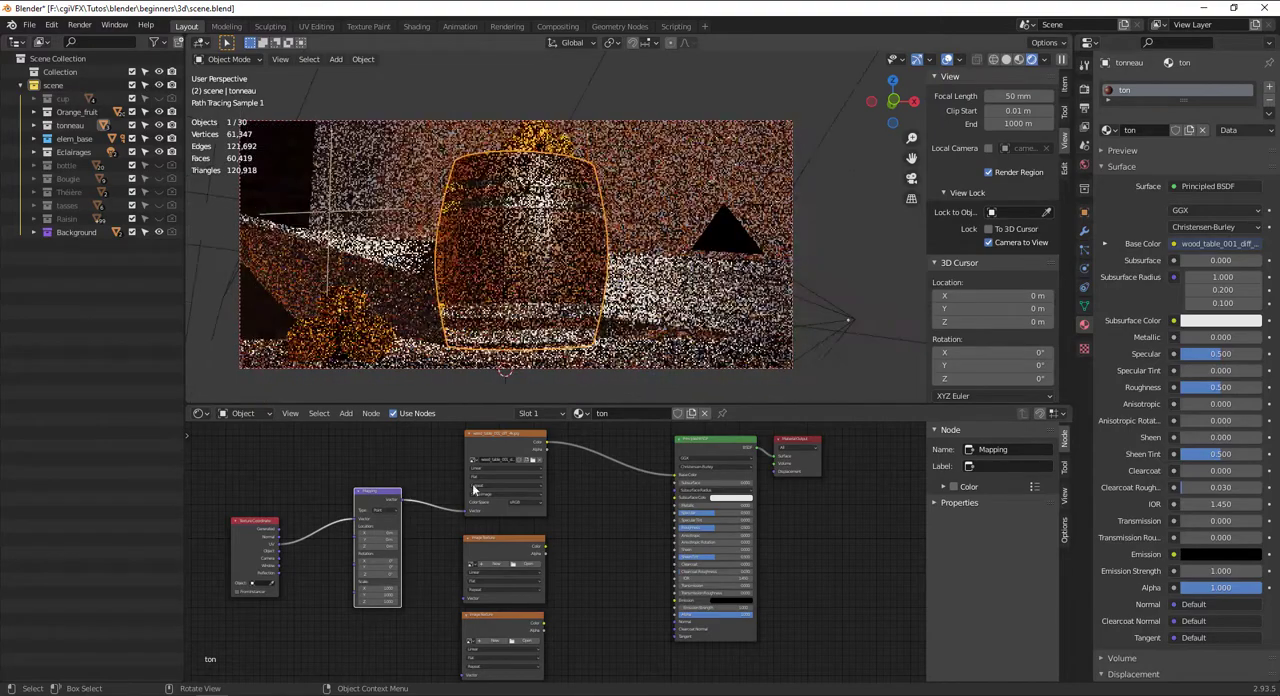
Connect the Mapping node's Vector output to the Vector inputs of both empty Image Texture nodes
middle_drag(408, 531, 413, 497)
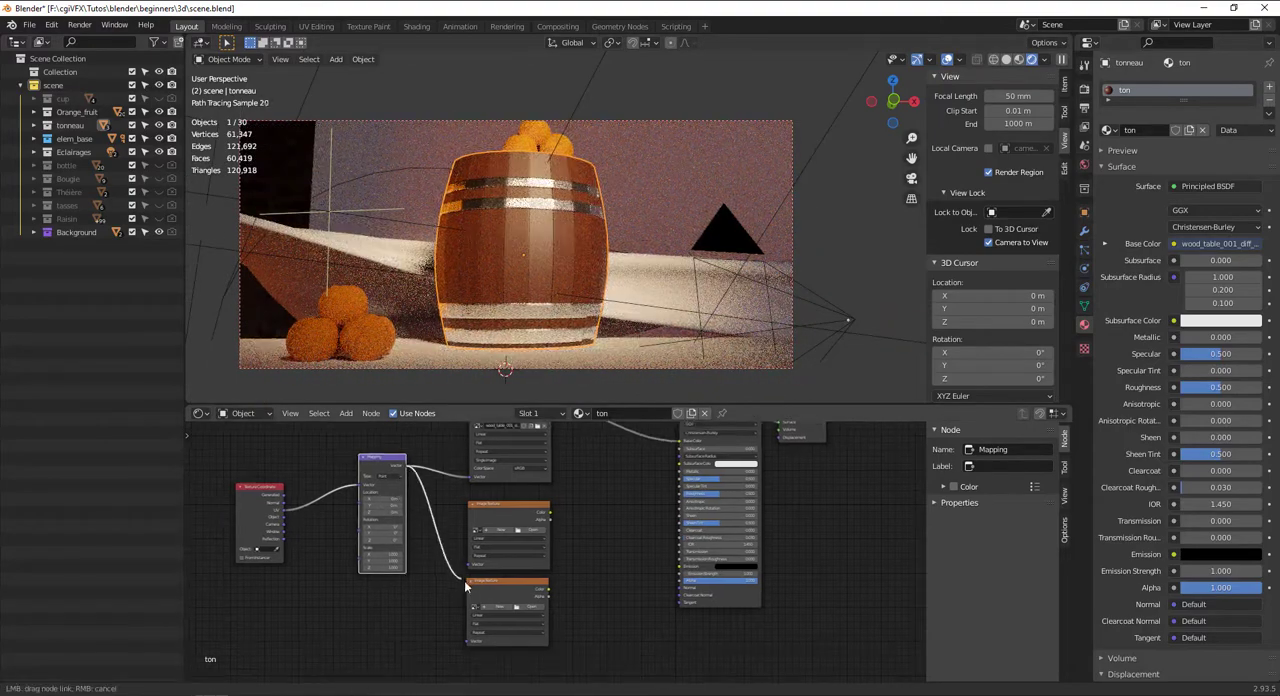
drag(468, 568, 468, 568)
drag(467, 642, 353, 494)
scroll(536, 530, up, 3)
middle_drag(536, 530, 446, 560)
Move the Principled BSDF and Material Output nodes farther from the image textures to make room between them
scroll(710, 491, down, 3)
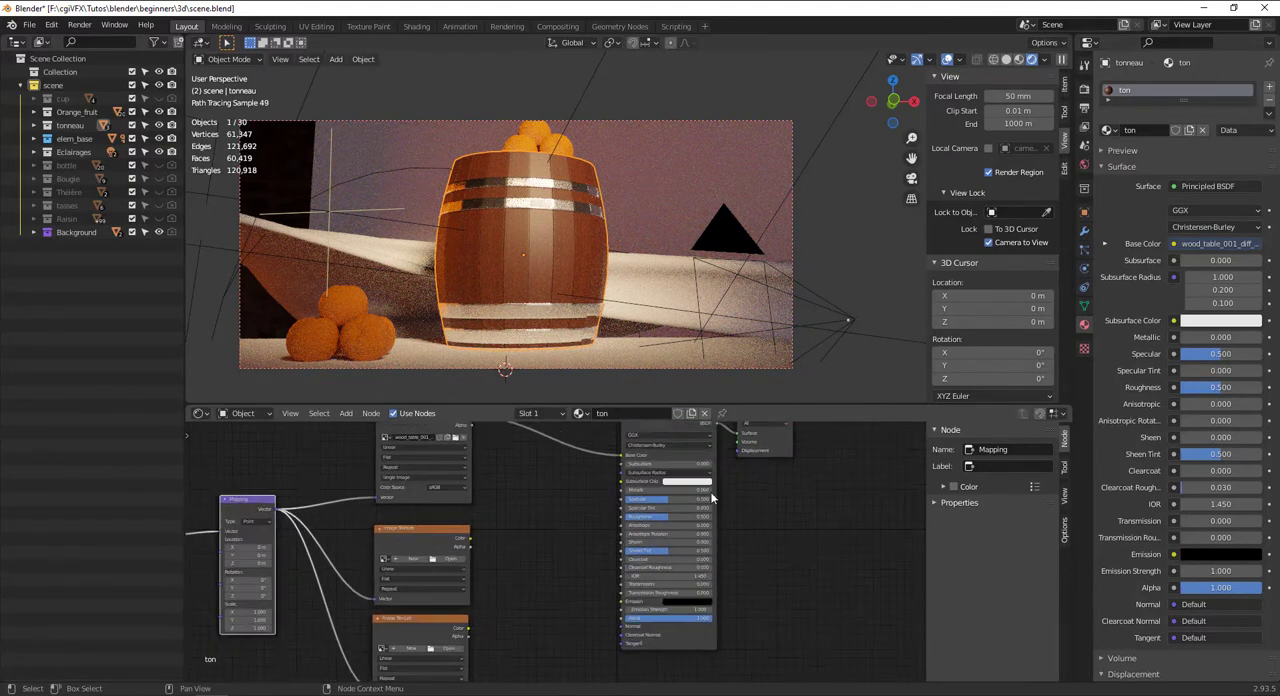
middle_drag(788, 514, 724, 578)
drag(605, 495, 681, 471)
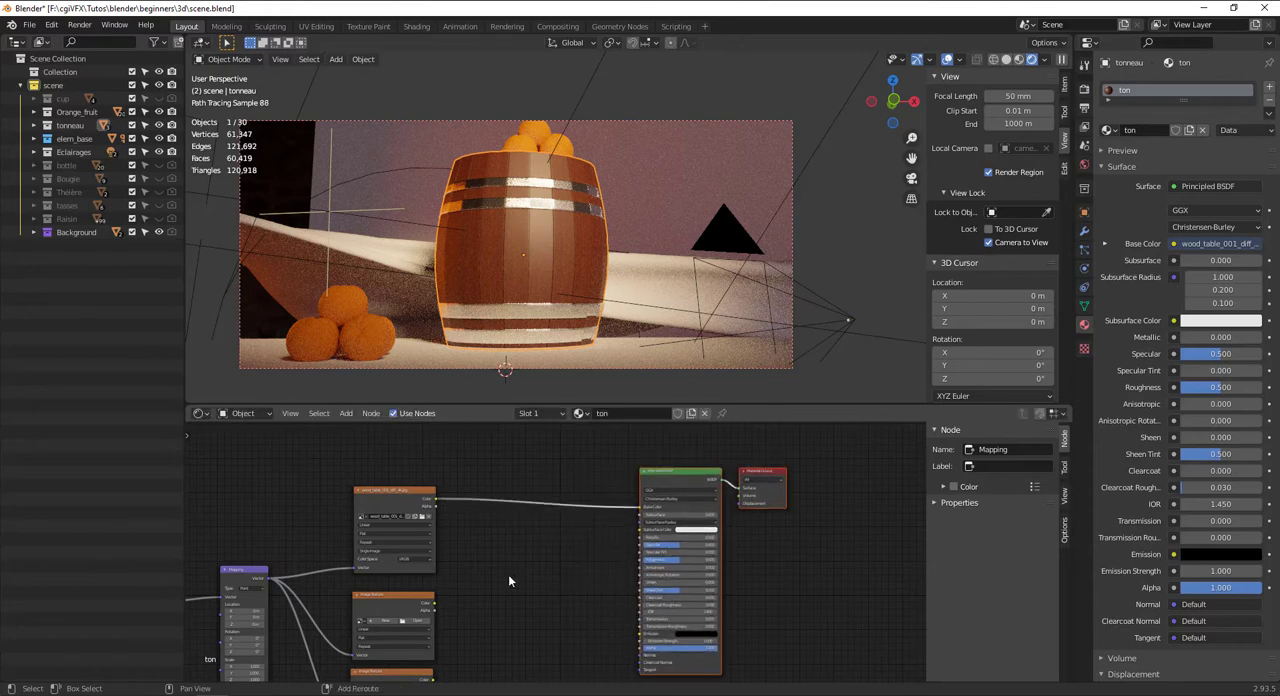
Add a ColorRamp node between the Image Texture nodes and the Principled BSDF
key(shift+a)
click(470, 537)
text(ramp)
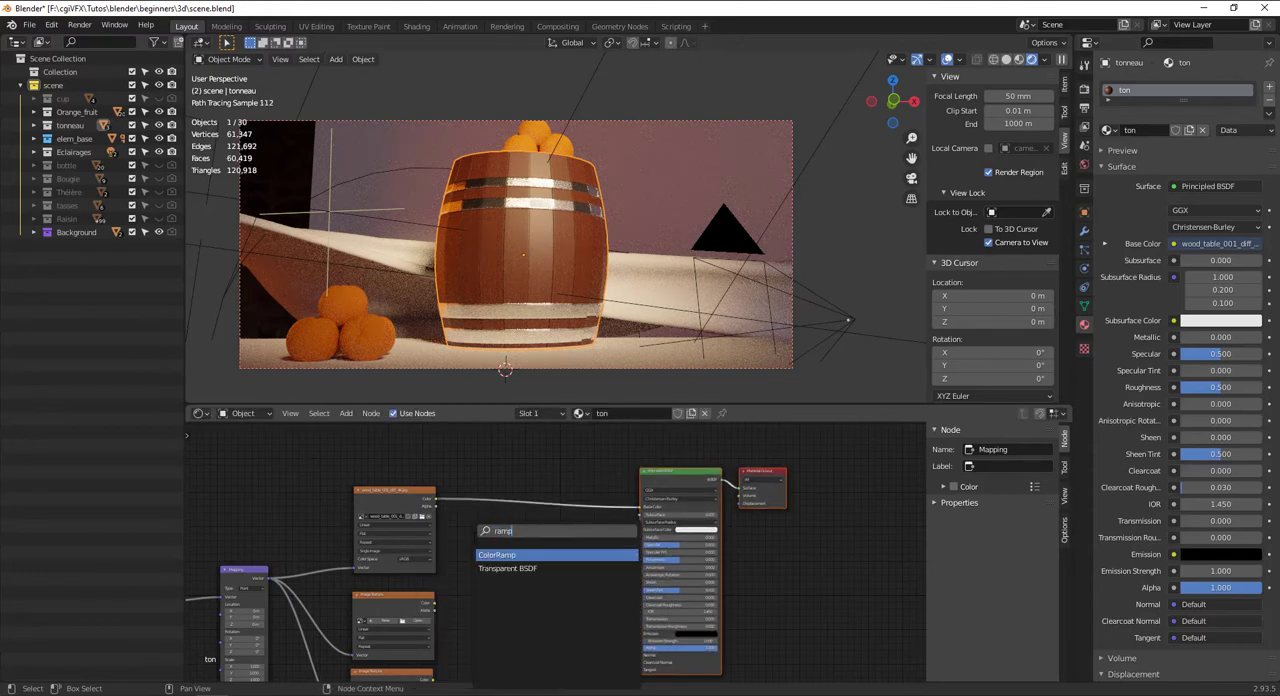
key(Return)
click(467, 540)
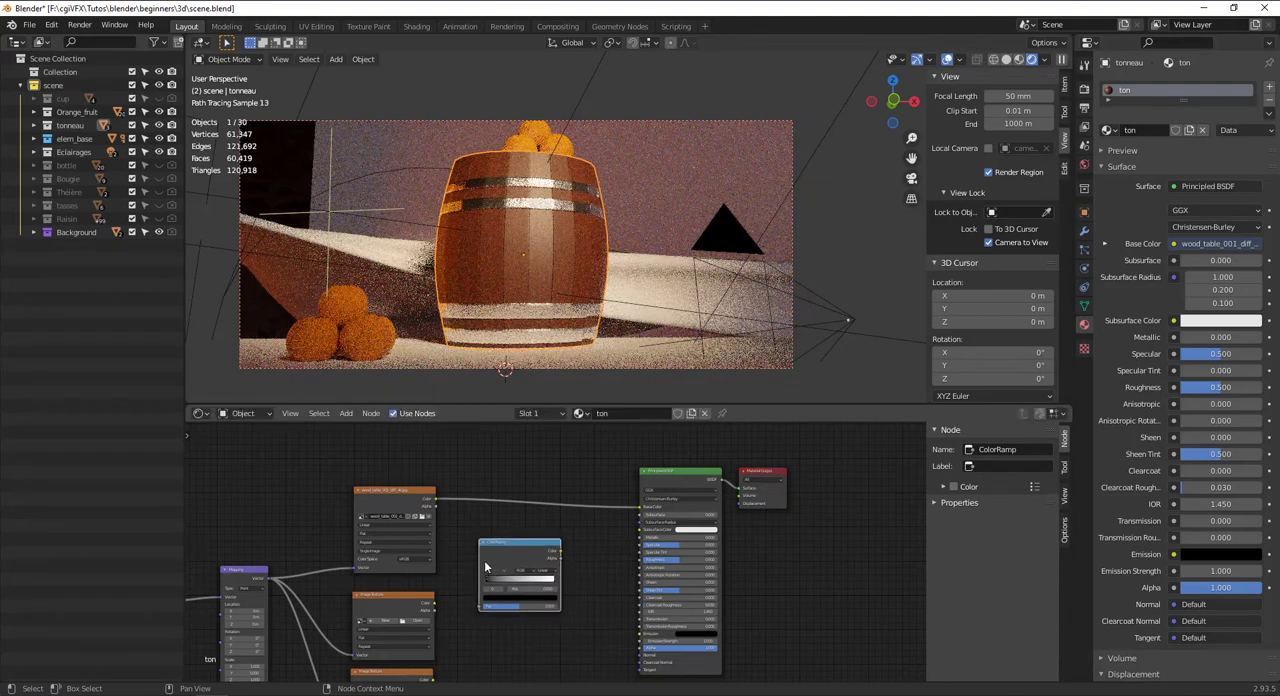
scroll(488, 566, down, 4)
middle_drag(491, 566, 487, 536)
Add a Bump node below the ColorRamp
key(shift+a)
click(486, 519)
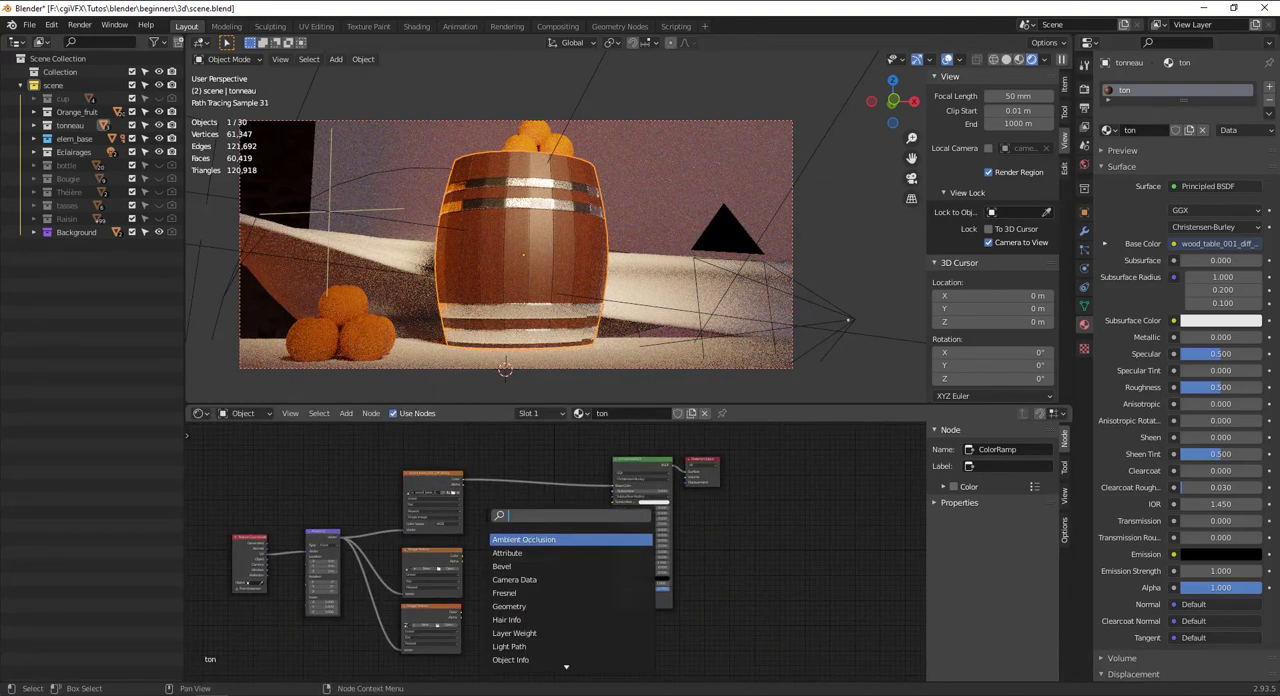
text(bump)
key(Return)
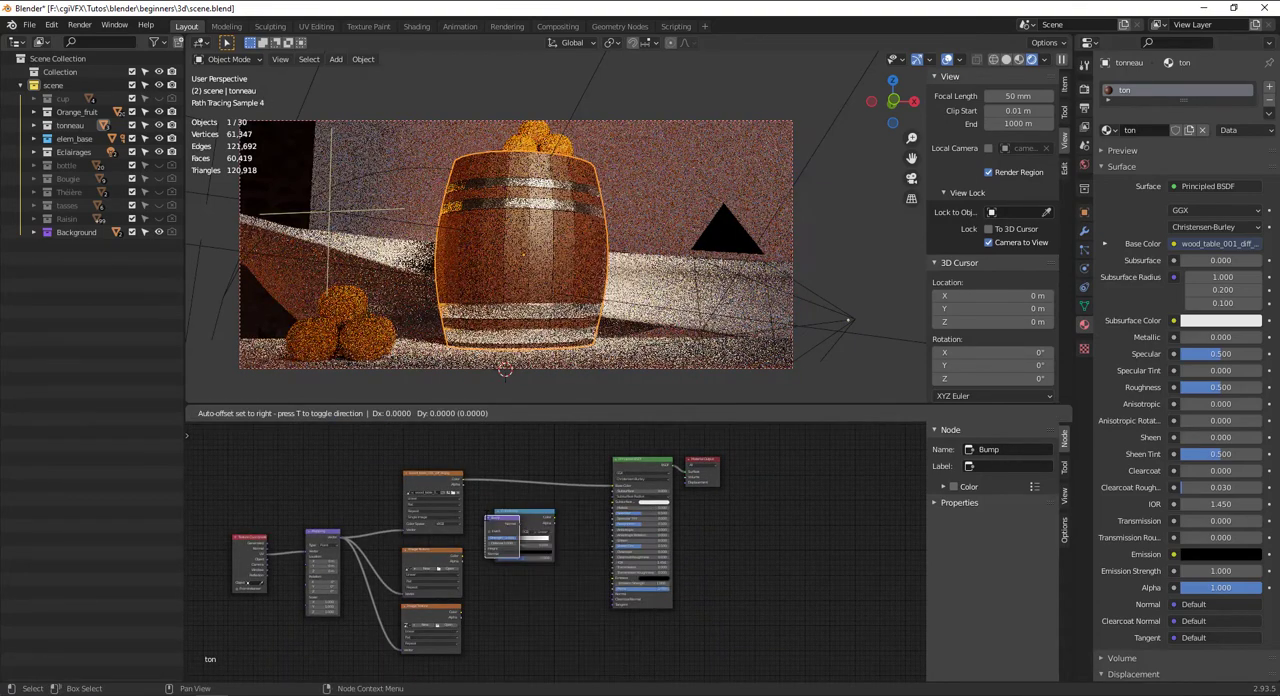
click(509, 567)
Load wood_table_001_rough_4k.jpg from the texture\wood folder into the Image Texture node directly below the wood diffuse texture
scroll(509, 567, up, 2)
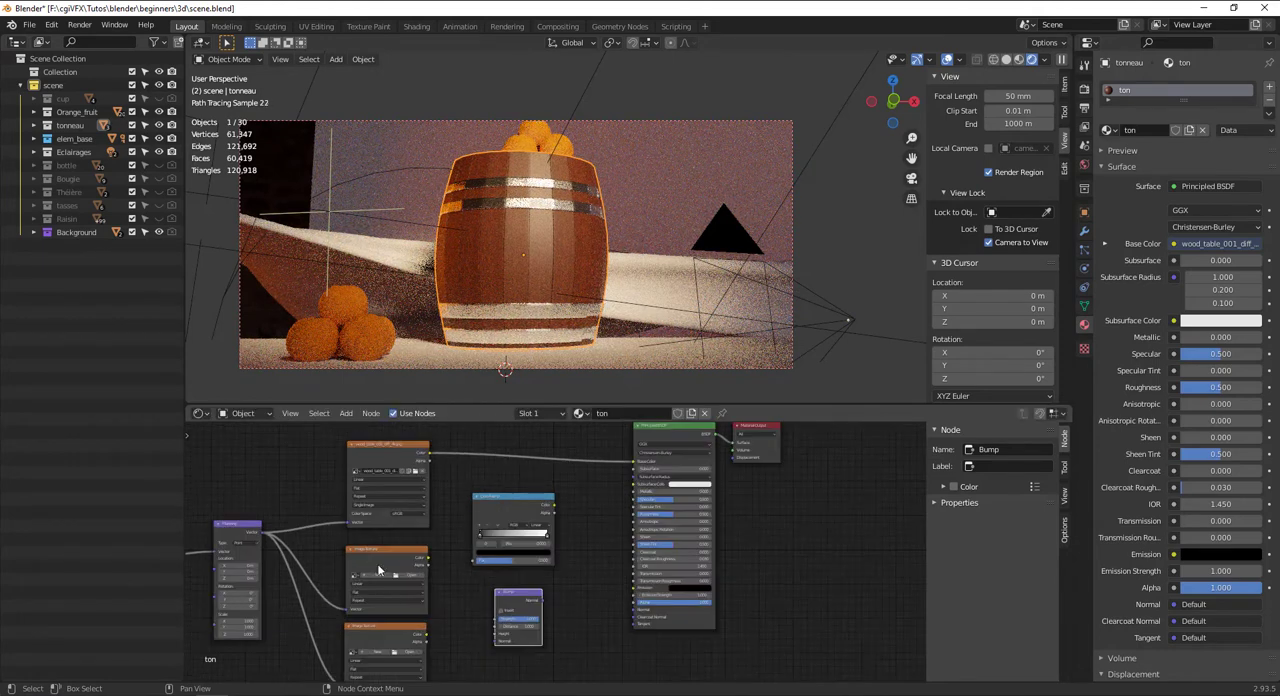
click(412, 578)
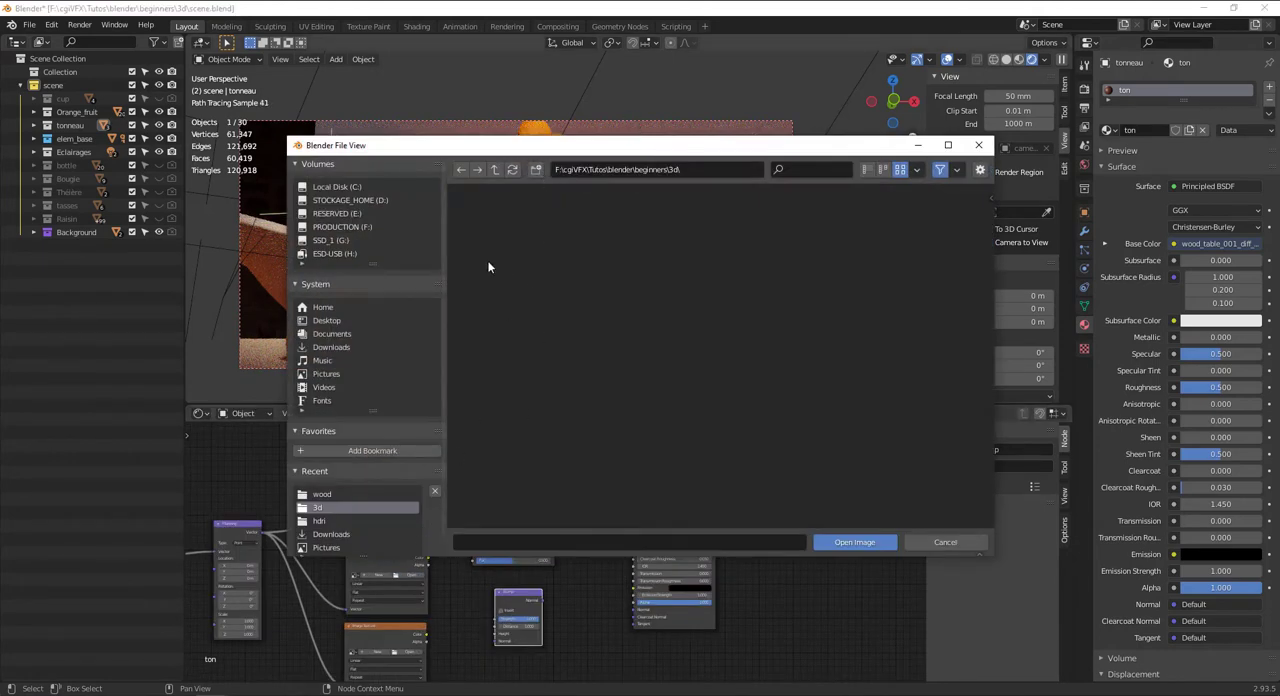
click(322, 494)
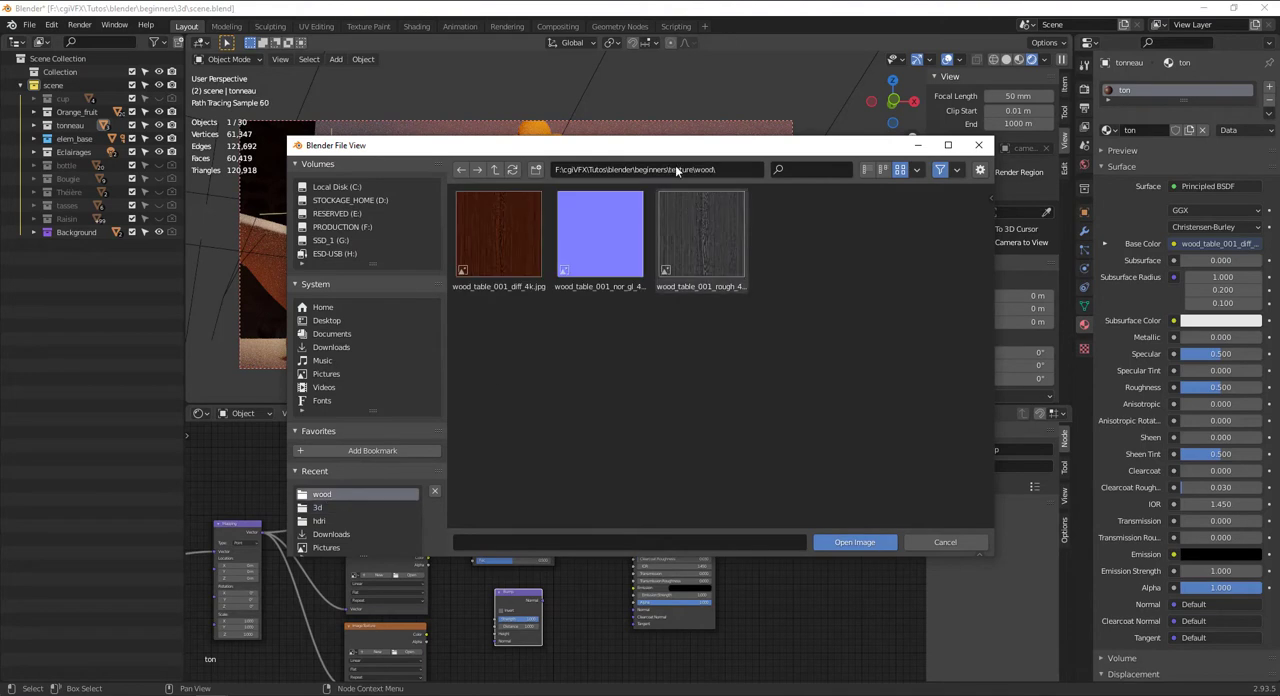
click(612, 258)
click(712, 264)
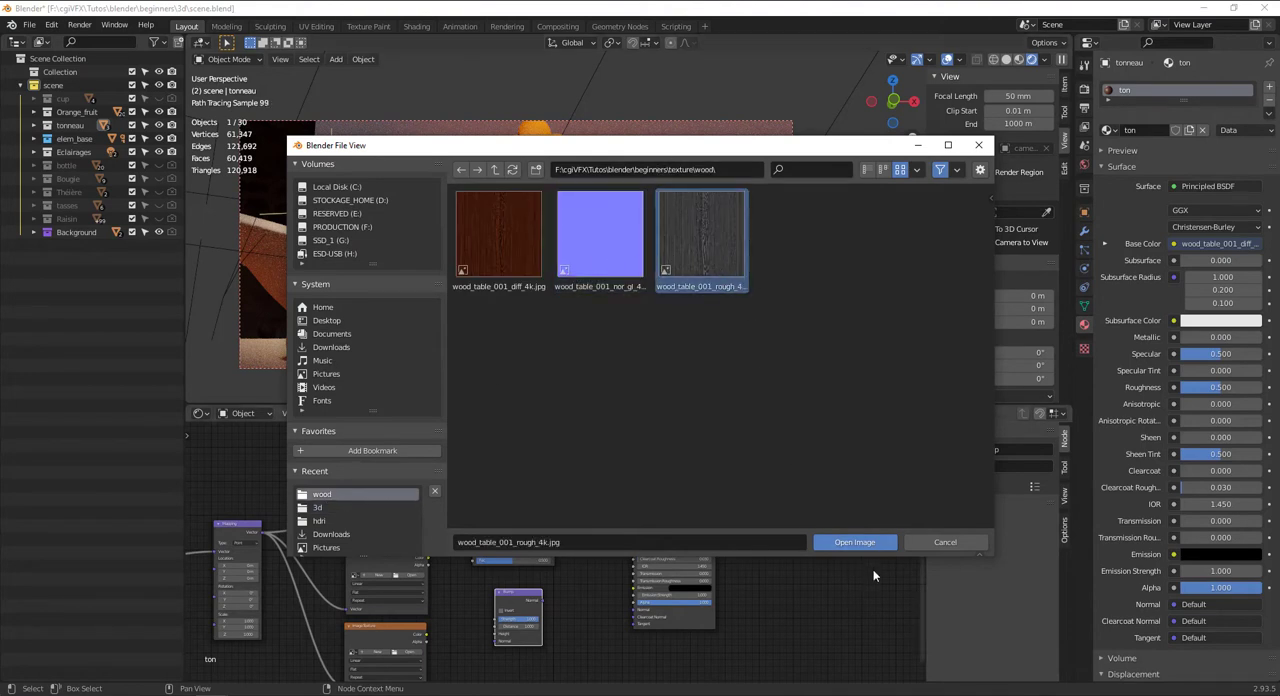
click(855, 542)
Route the roughness texture's color through the ColorRamp into the Principled BSDF's Roughness, and move the ramp's black stop to 0.200
scroll(388, 613, up, 4)
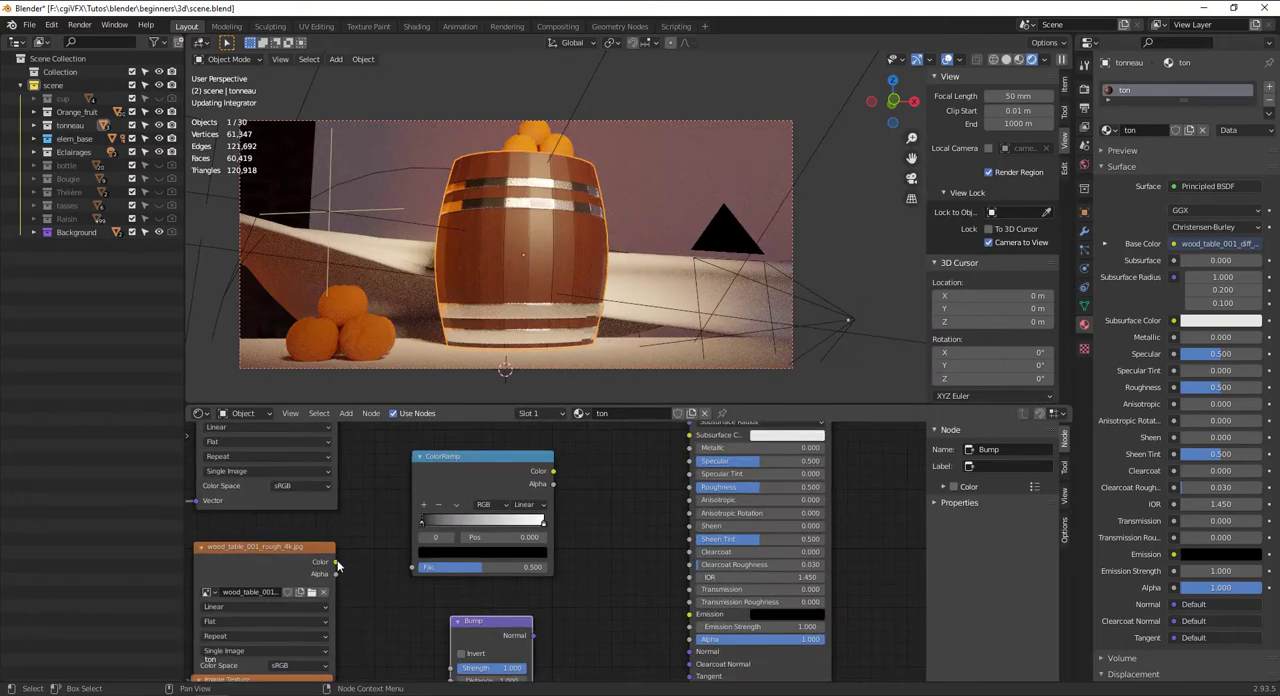
drag(336, 562, 421, 570)
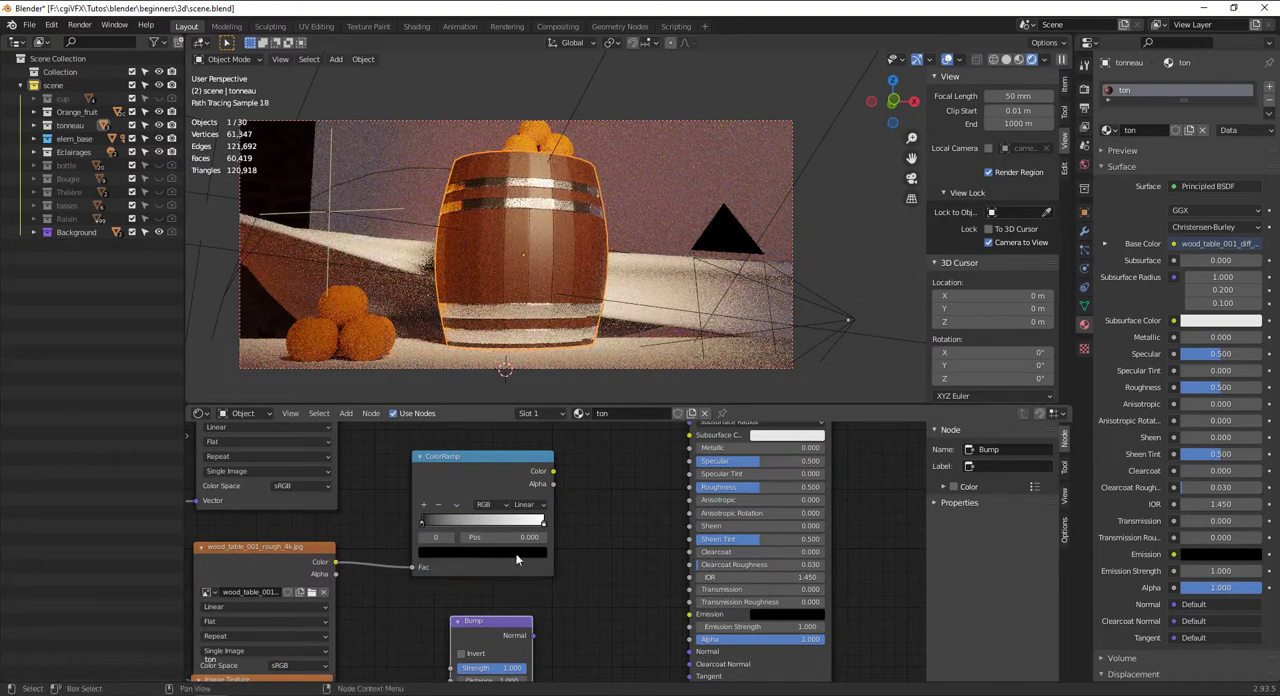
drag(697, 491, 697, 489)
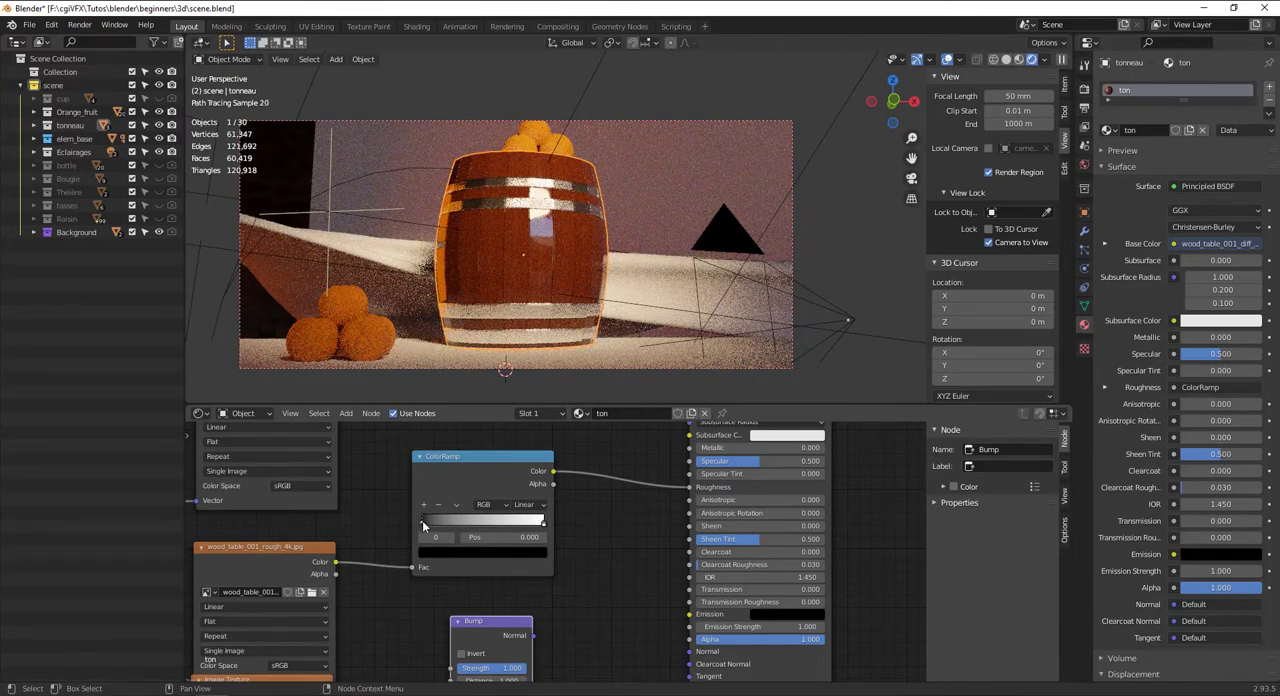
drag(422, 522, 449, 520)
Shift the roughness texture node clear of the empty Image Texture node and set its color space to Non-Color
middle_drag(491, 537, 594, 474)
middle_drag(356, 619, 367, 610)
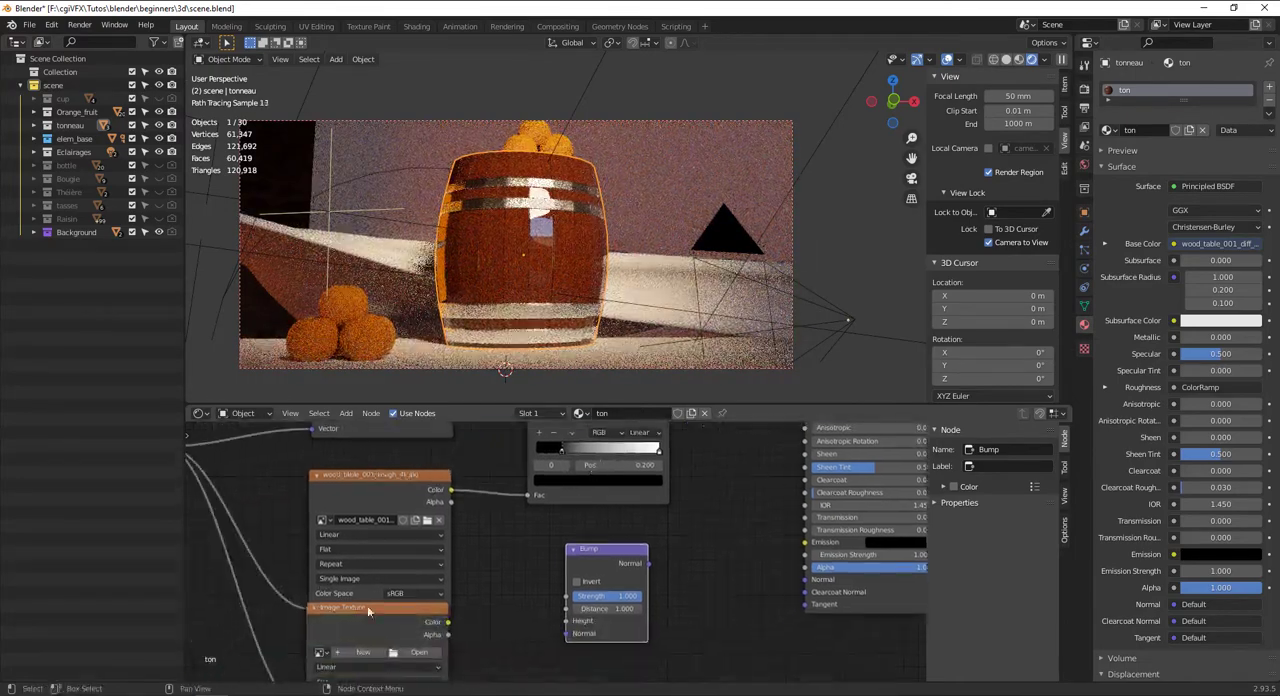
drag(383, 496, 383, 479)
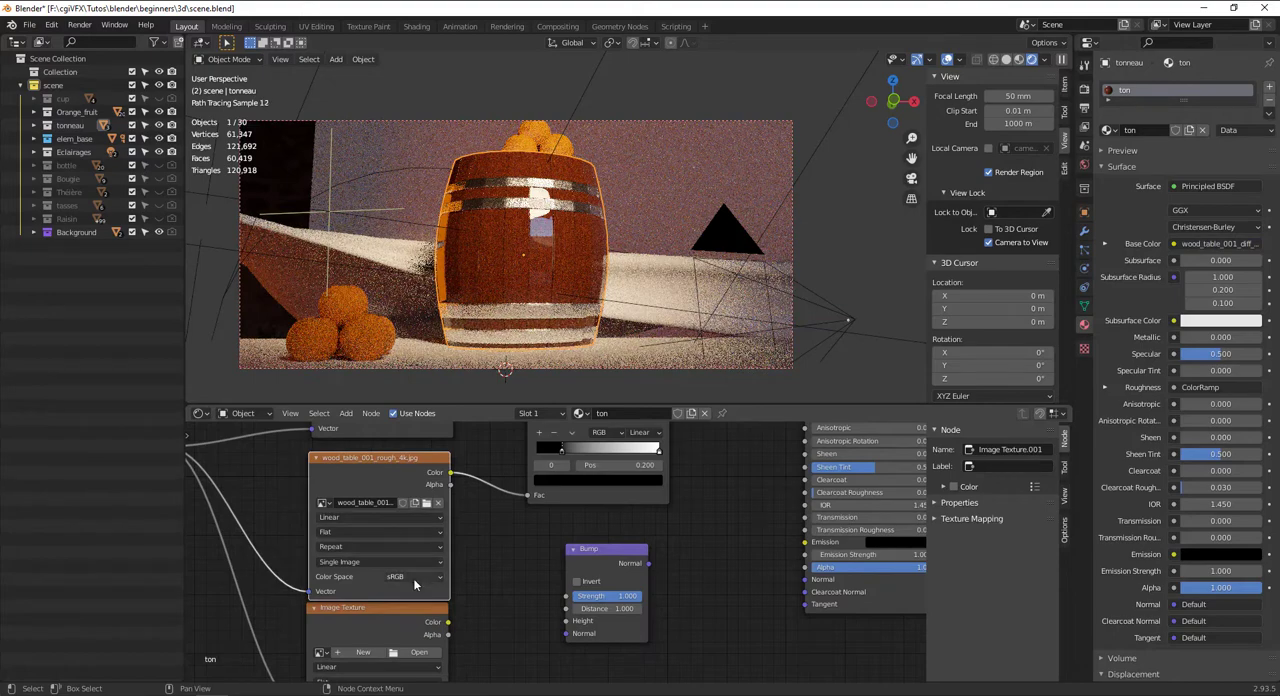
click(413, 578)
click(413, 537)
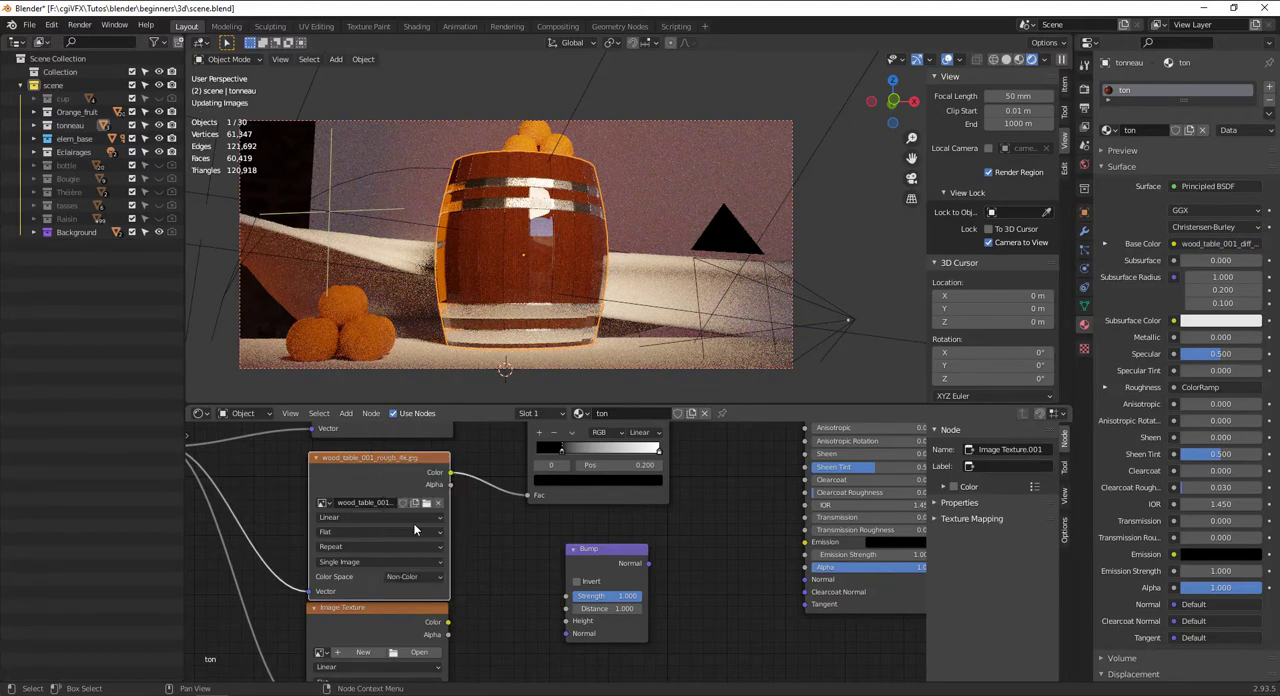
Reverse the ColorRamp feeding Roughness so white sits at the start and the black stop is at 0.323
middle_drag(498, 507, 470, 635)
mouse_move(537, 577)
mouse_down()
mouse_move(630, 577)
mouse_move(545, 578)
mouse_up()
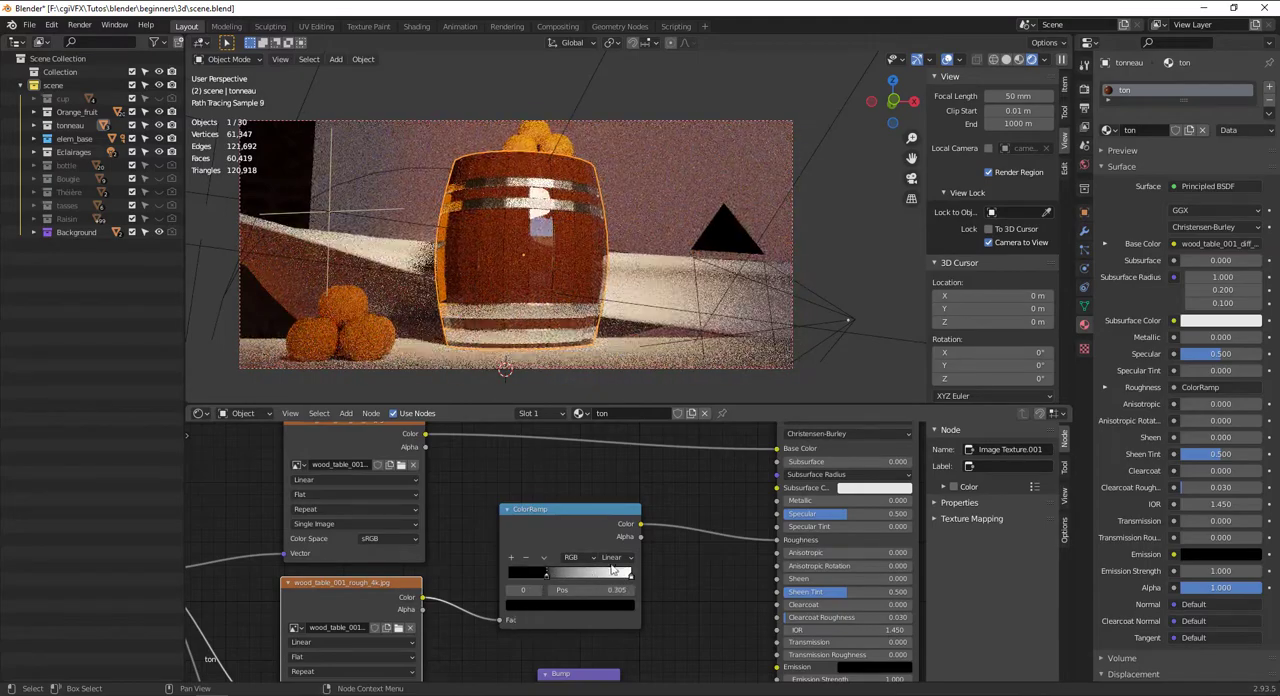
drag(630, 578, 551, 576)
click(548, 577)
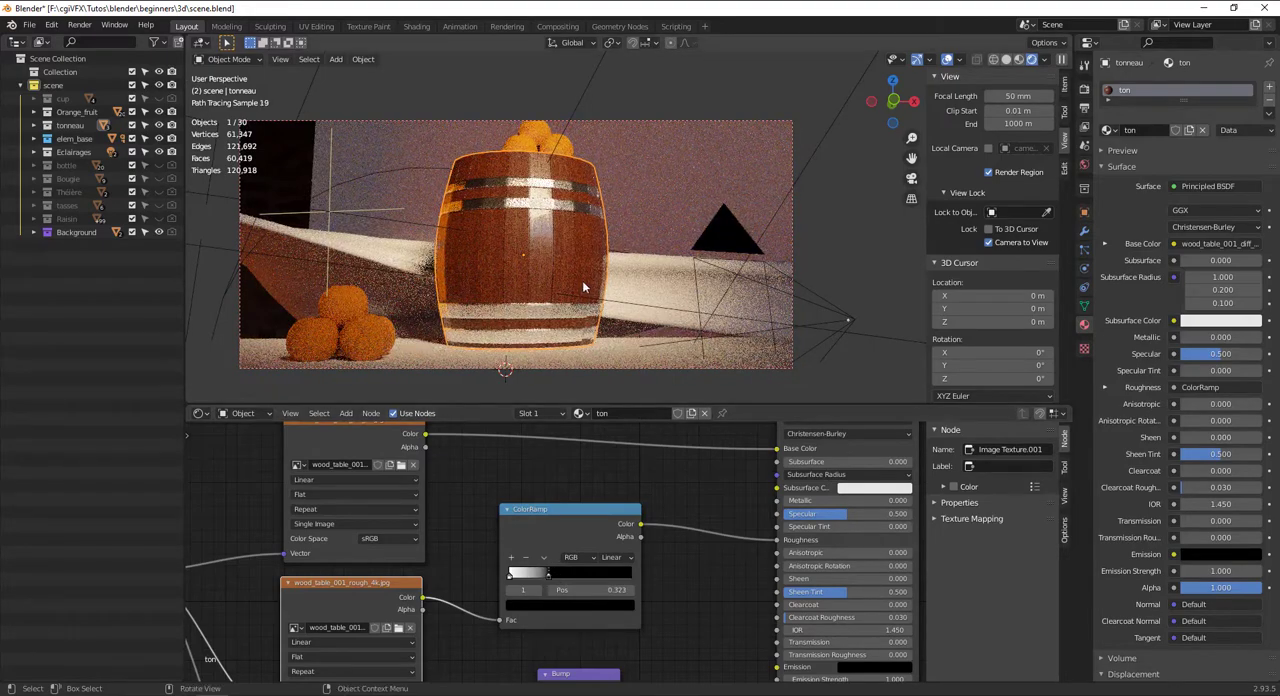
Replace the Bump node with a Normal Map node below the ColorRamp
scroll(640, 530, down, 2)
middle_drag(640, 530, 623, 462)
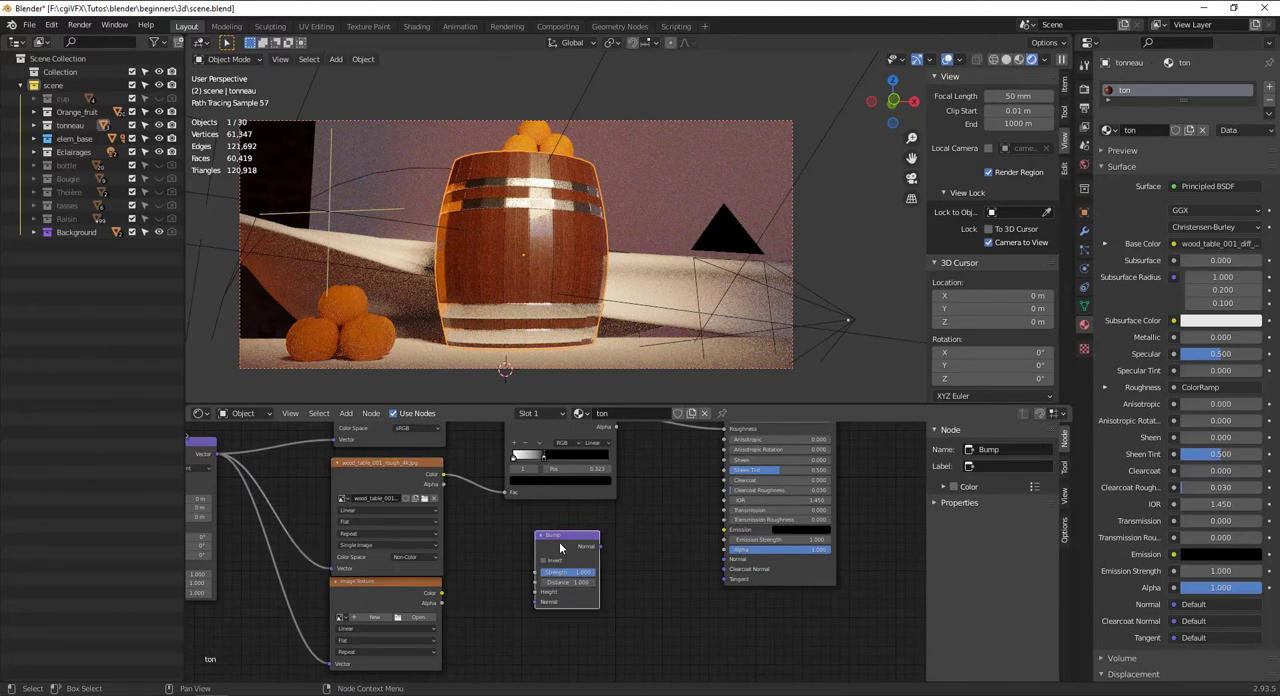
key(Delete)
key(shift+a)
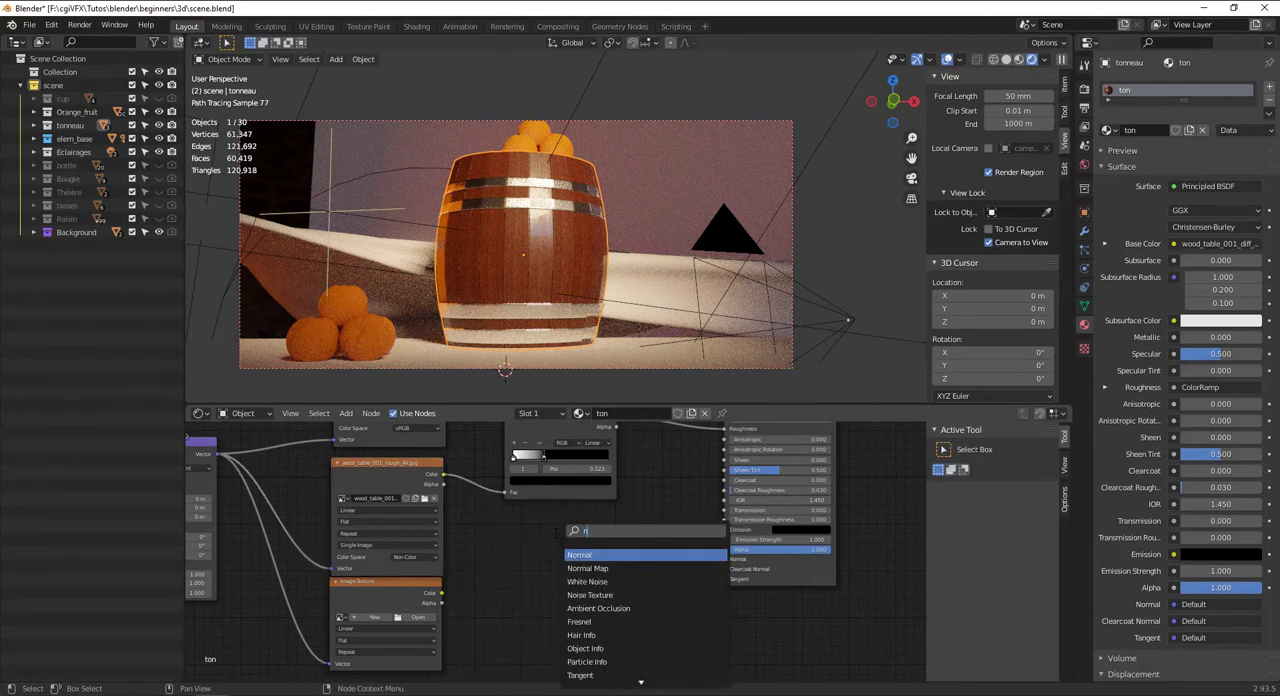
click(587, 568)
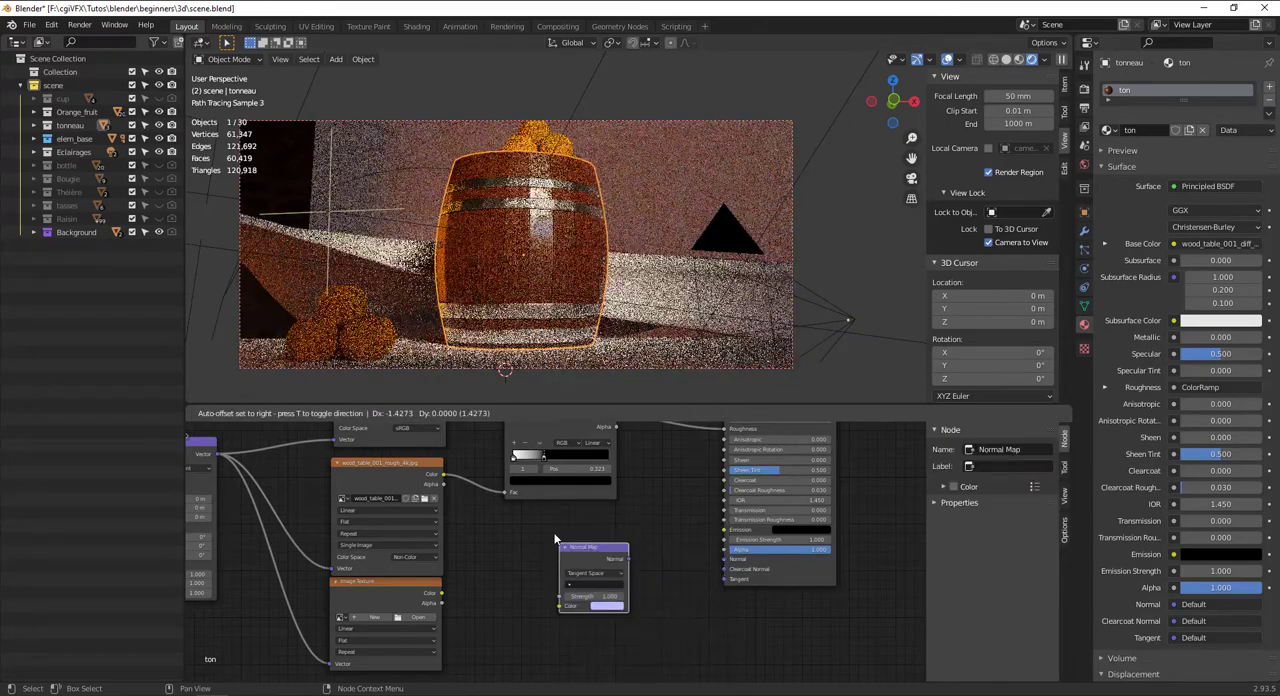
click(525, 535)
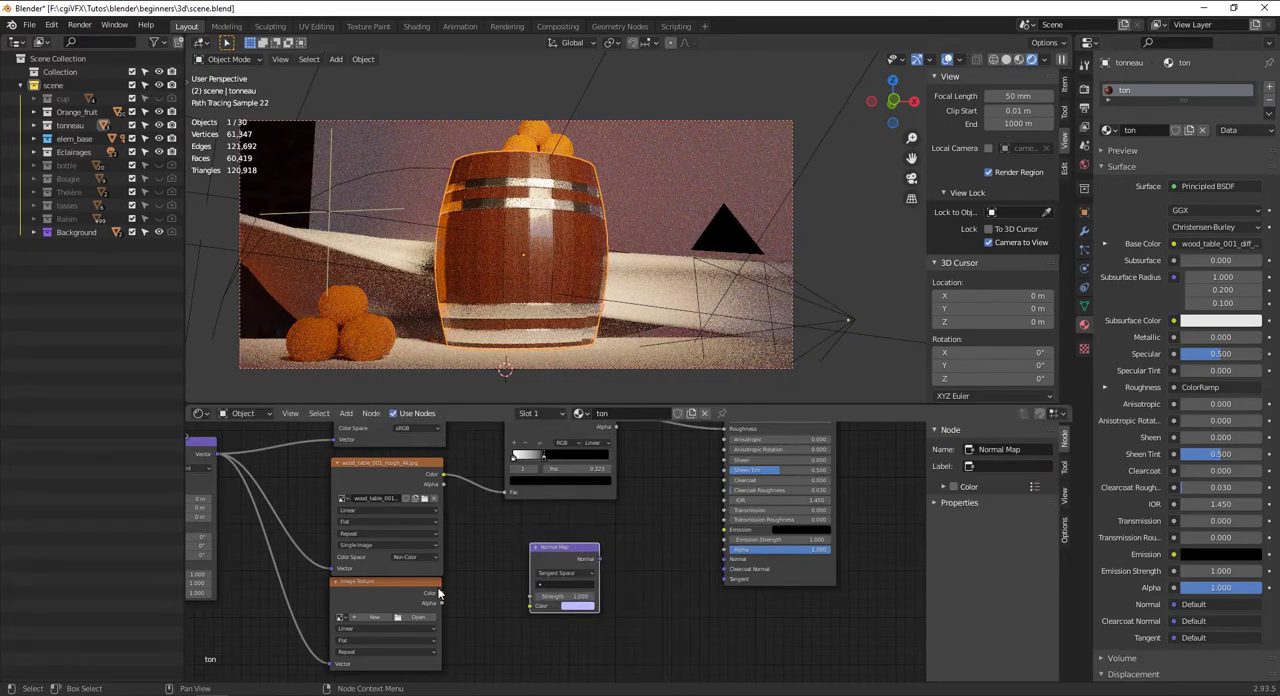
Load wood_table_001_nor_gl_4k.jpg from the texture\wood folder into the remaining empty Image Texture node
click(430, 599)
click(413, 617)
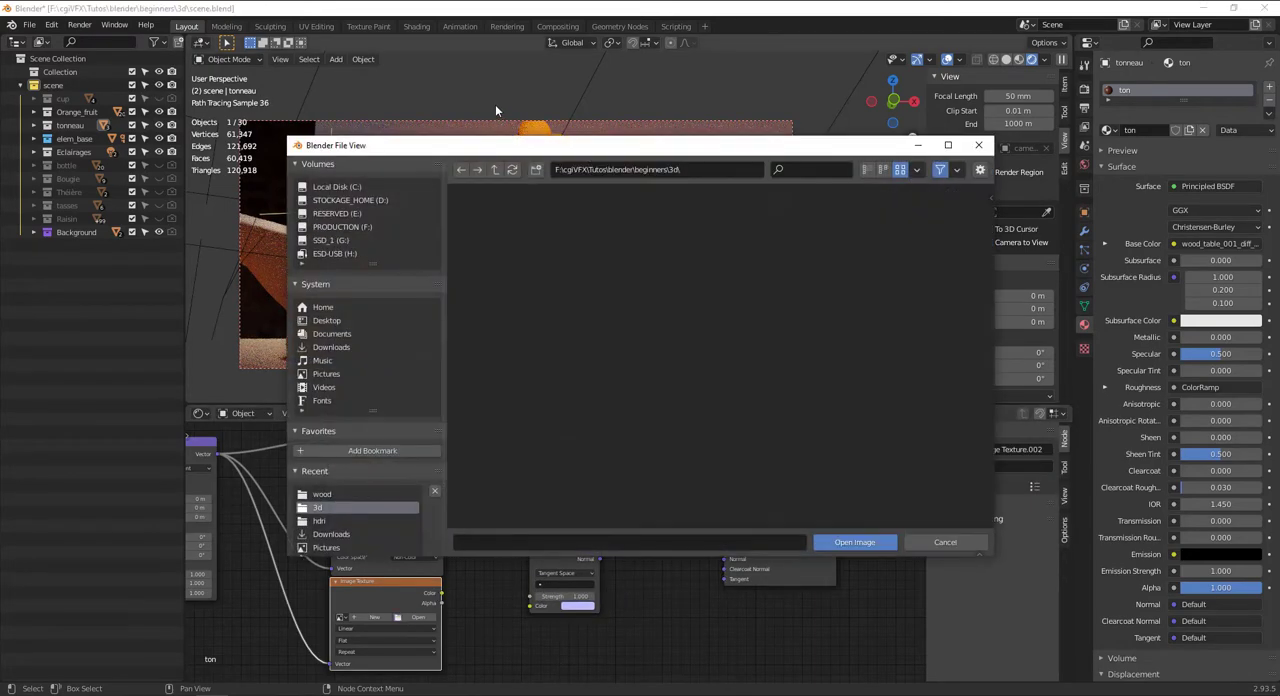
click(338, 493)
click(596, 228)
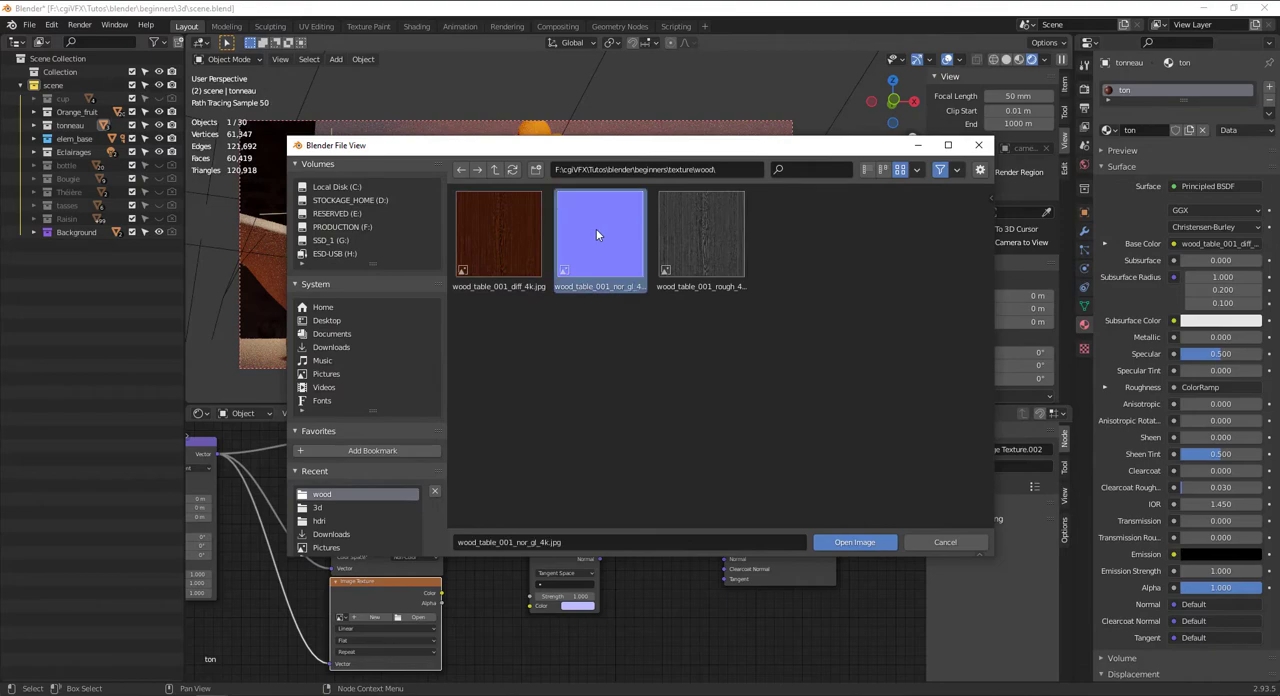
click(856, 542)
Connect the normal texture's Color output to the Normal Map's Color input and set the texture's color space to Raw
drag(445, 597, 531, 607)
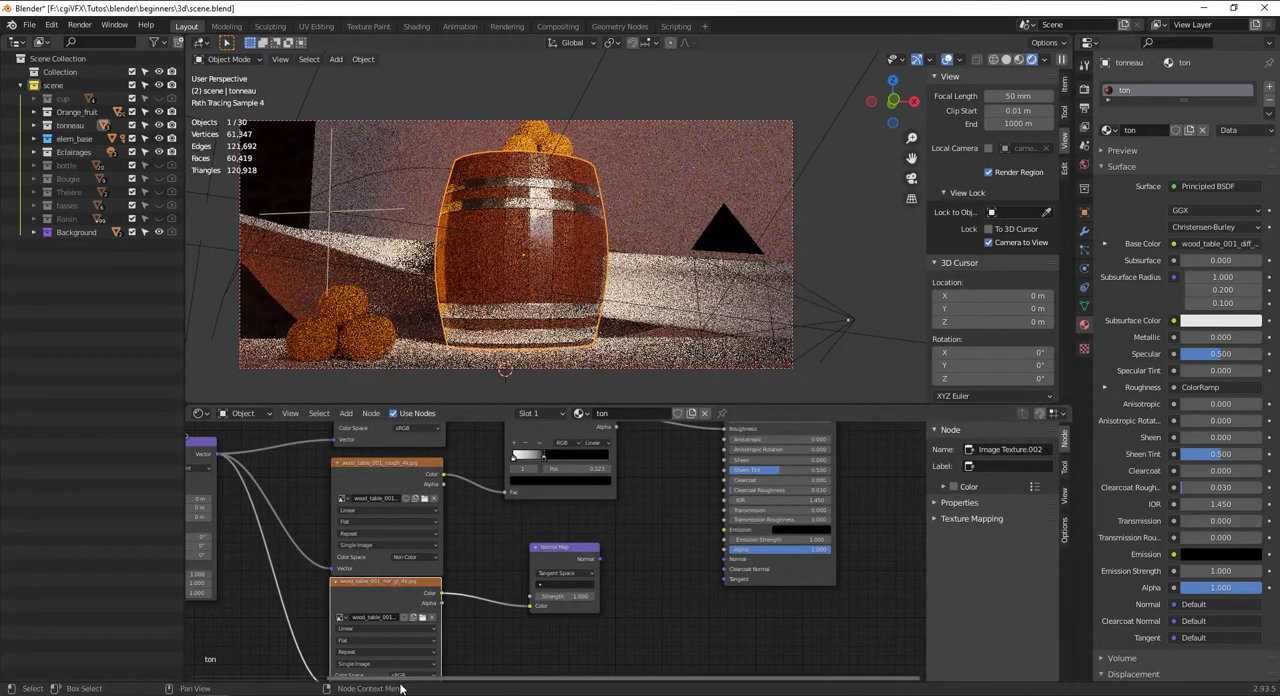
click(412, 675)
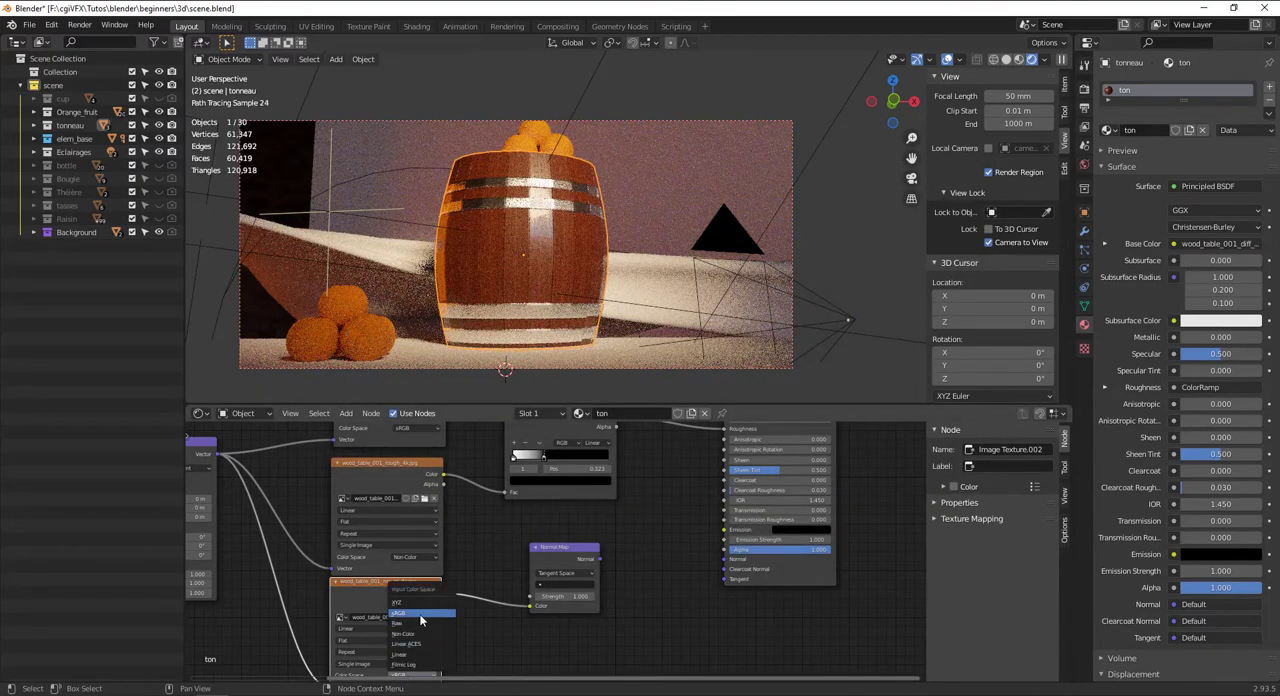
click(418, 624)
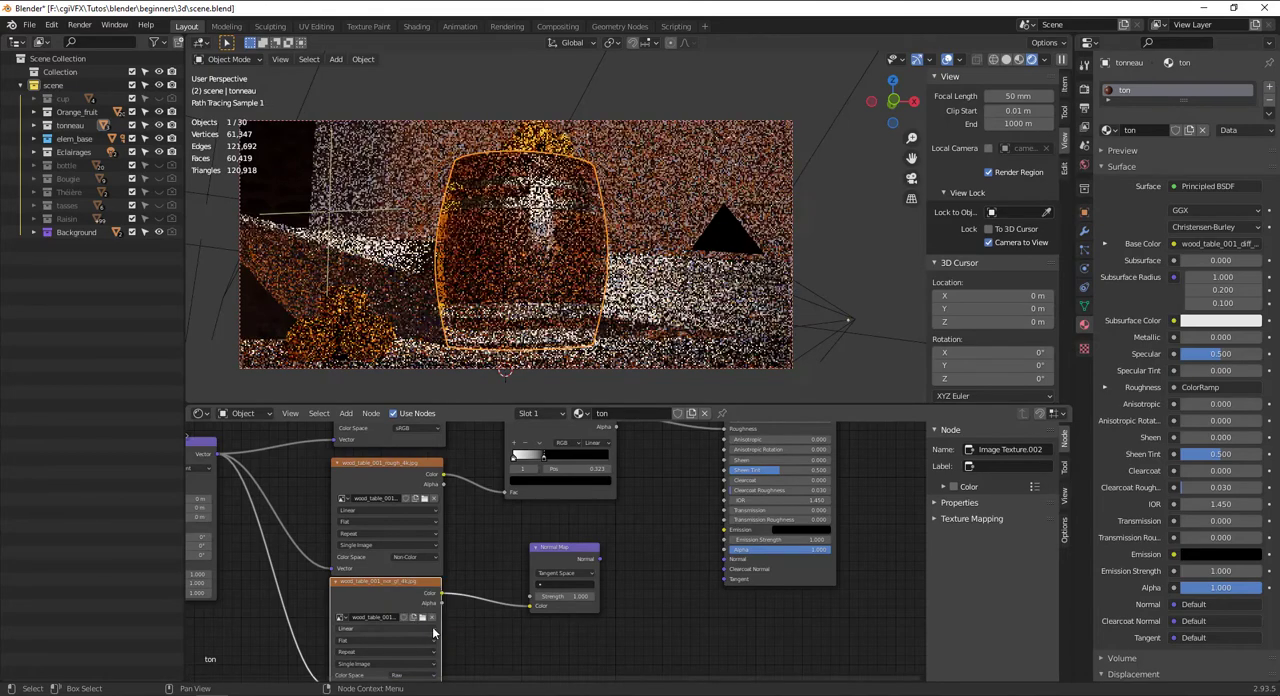
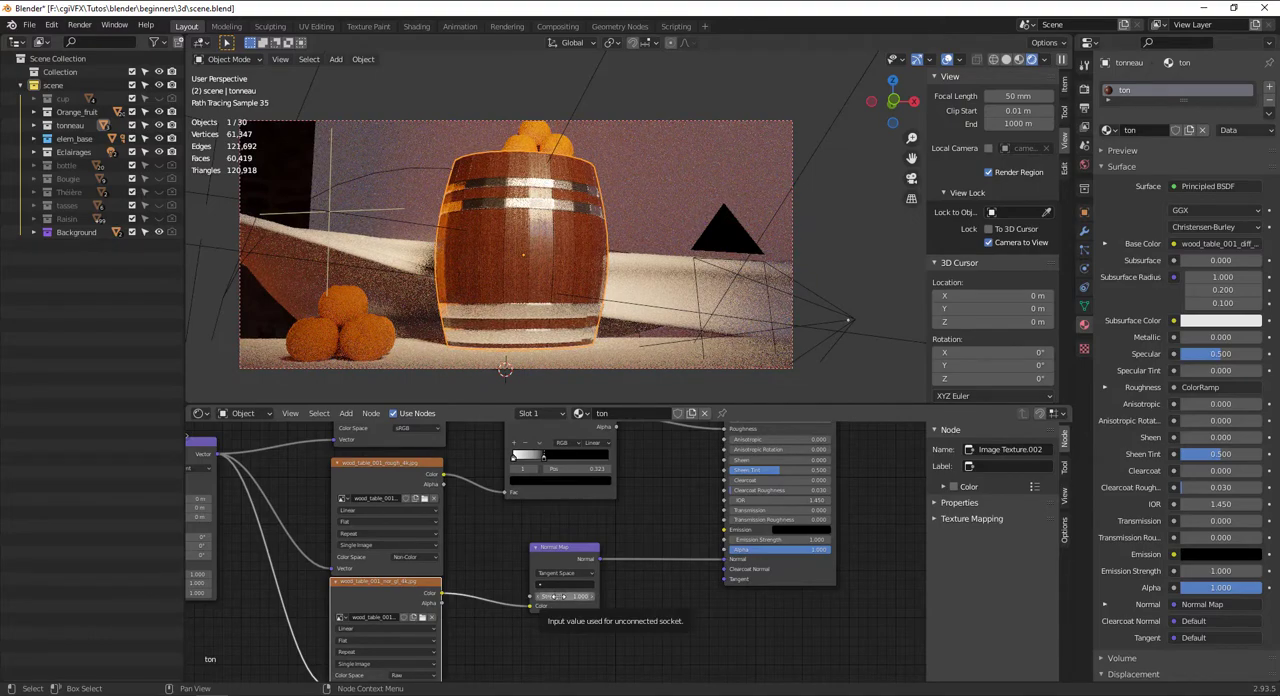
Set the Normal Map node's strength to 1.700 and inspect the barrel wood up close
click(592, 596)
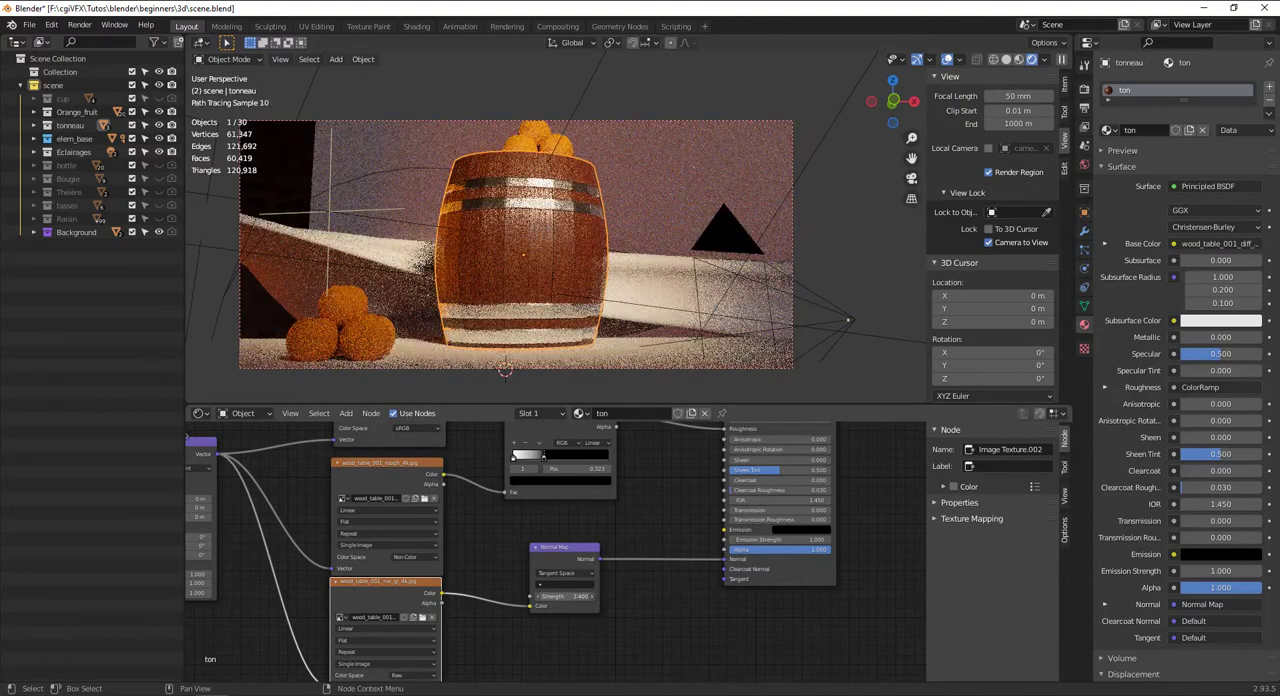
click(592, 596)
scroll(511, 250, up, 8)
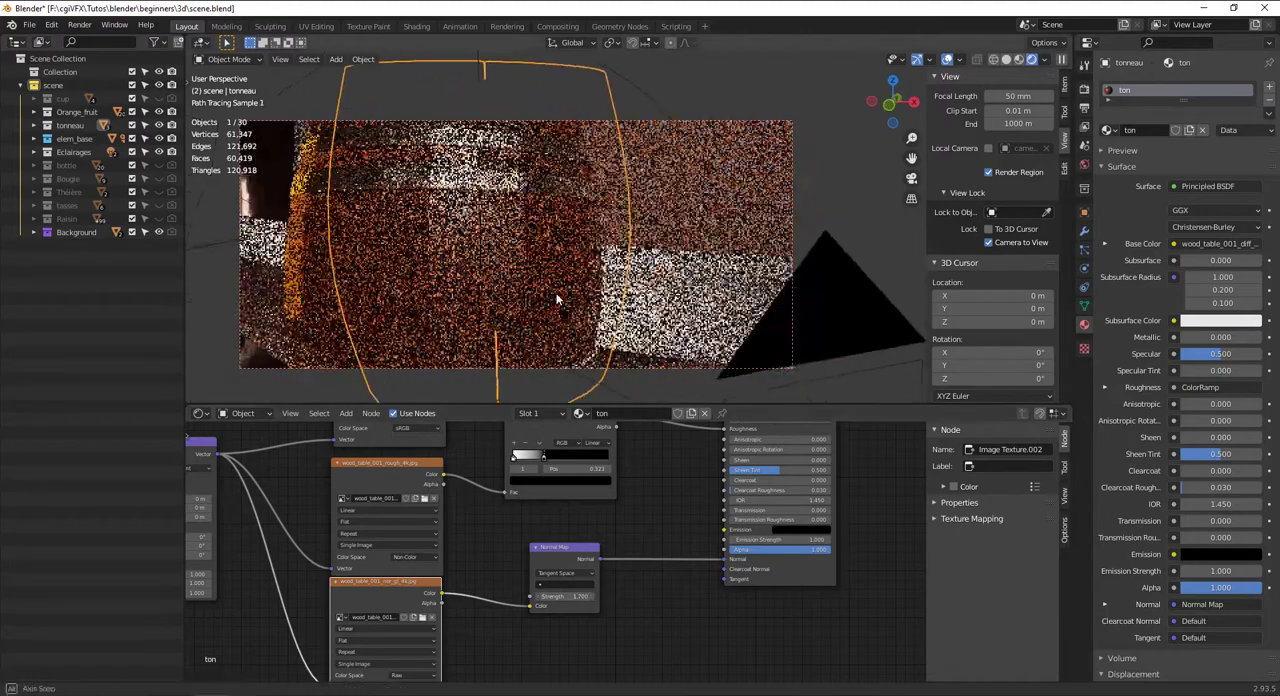
scroll(535, 292, up, 5)
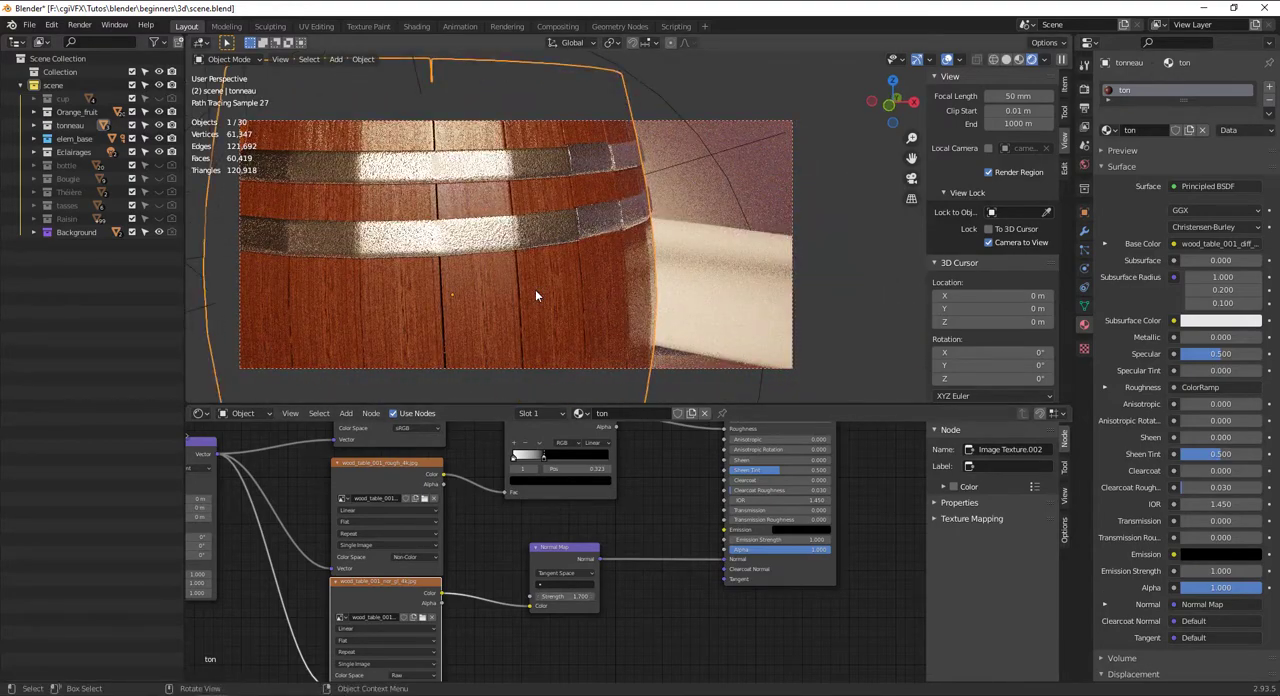
Move the black stop of the ColorRamp feeding Roughness to position 0.427
scroll(535, 296, down, 12)
mouse_move(544, 457)
mouse_down()
mouse_move(568, 458)
mouse_move(556, 455)
mouse_up()
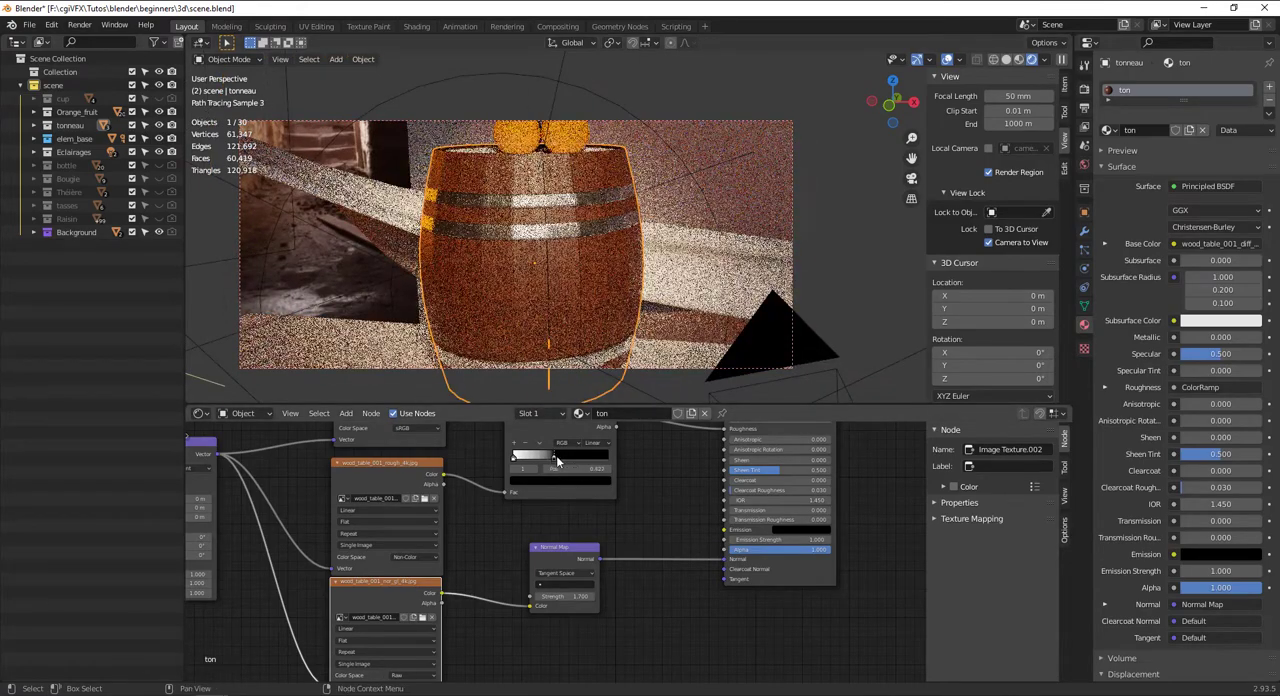
scroll(530, 230, up, 3)
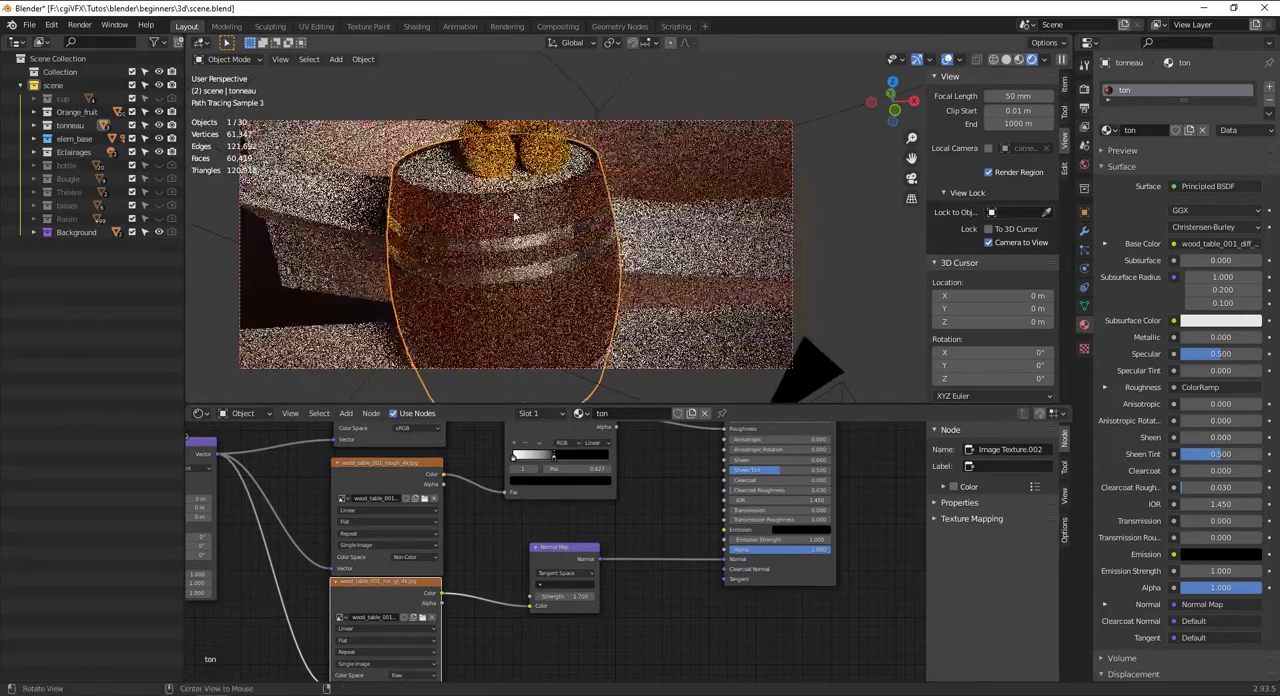
scroll(515, 216, down, 3)
Link the barrel body's ton material to the barrel's top cover
click(575, 205)
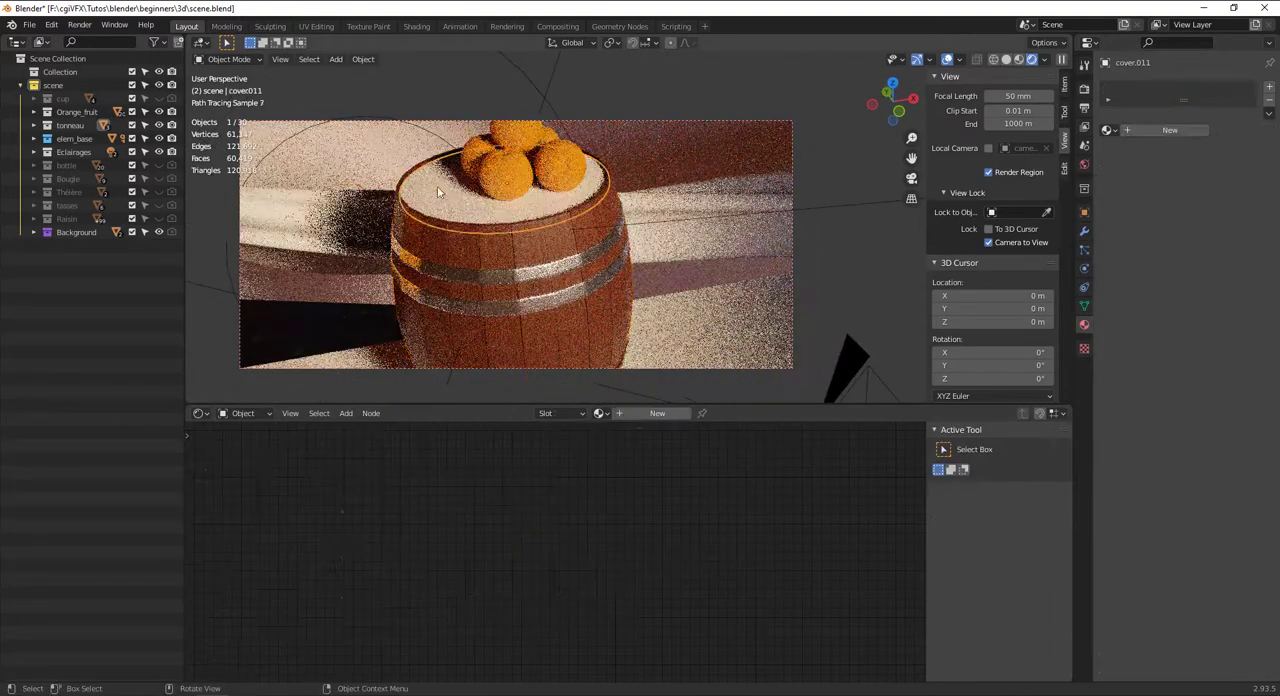
click(601, 413)
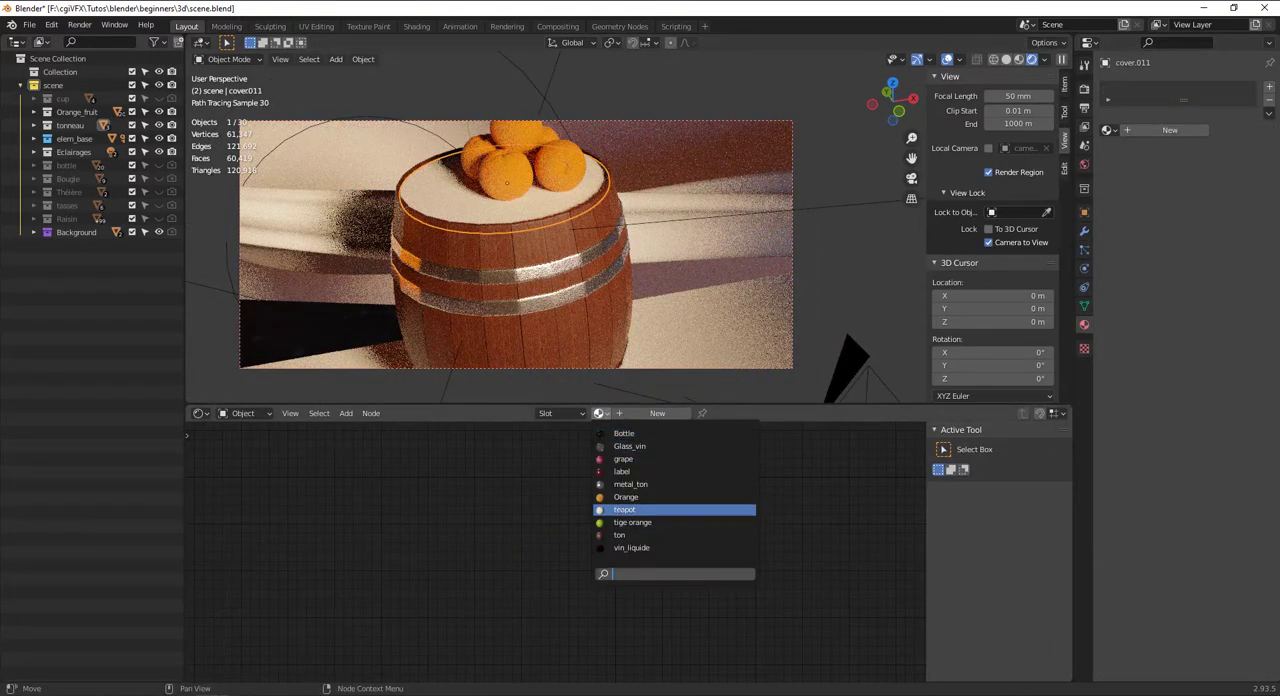
click(544, 256)
shift+click(544, 256)
shift+click(445, 198)
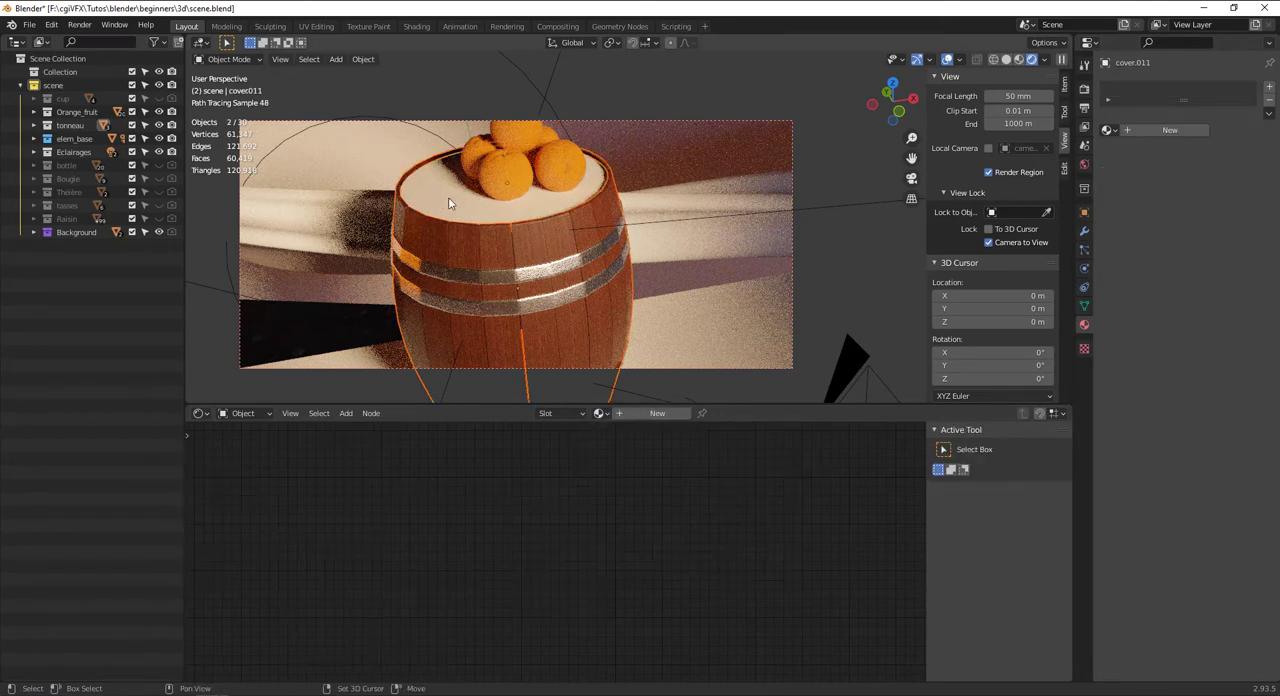
click(460, 196)
click(515, 228)
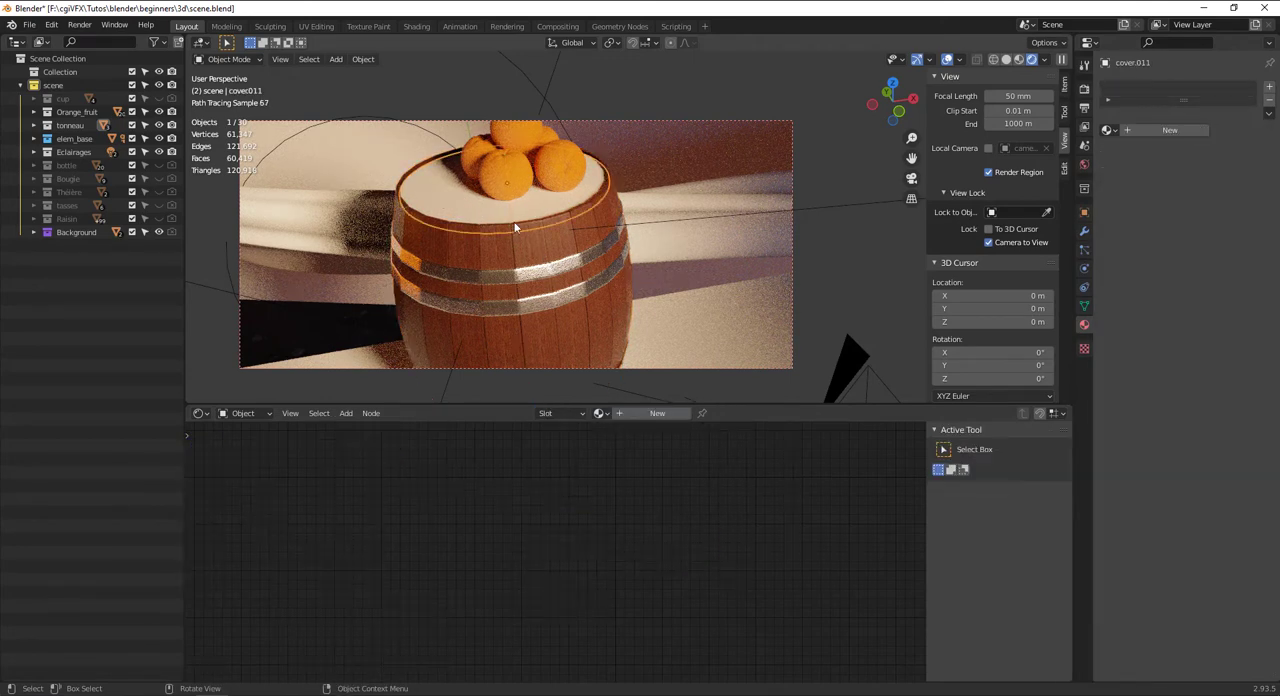
shift+click(530, 255)
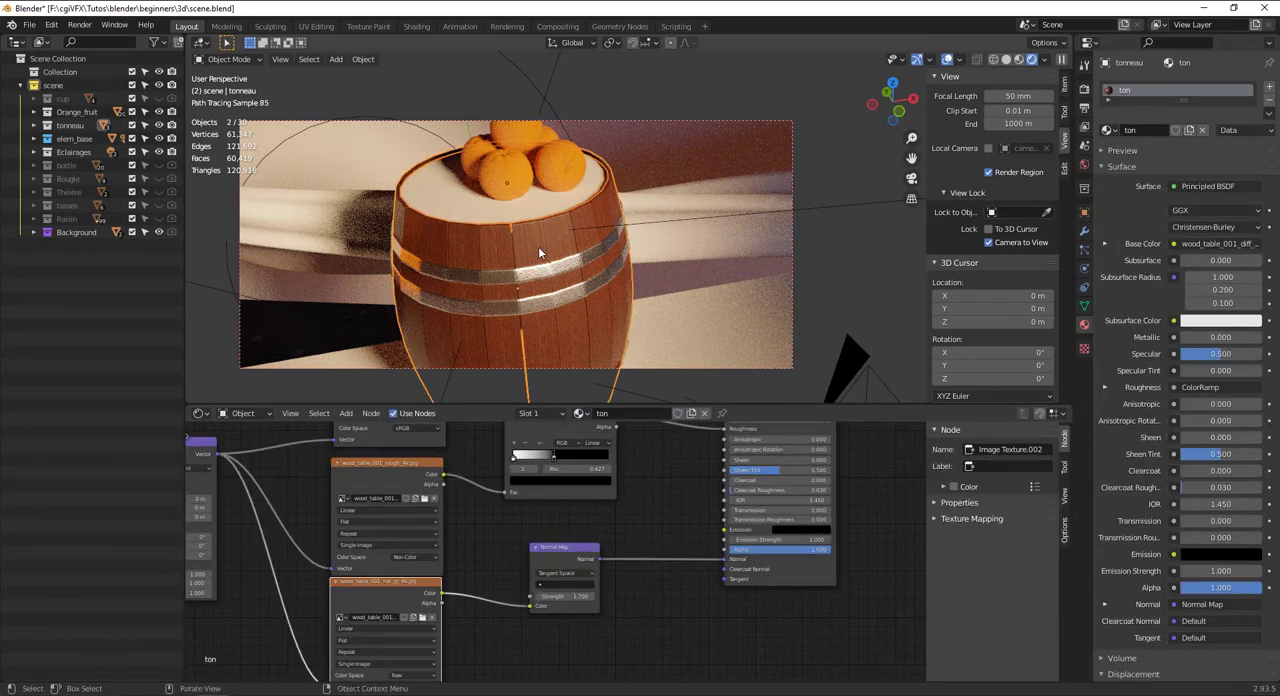
key(ctrl+l)
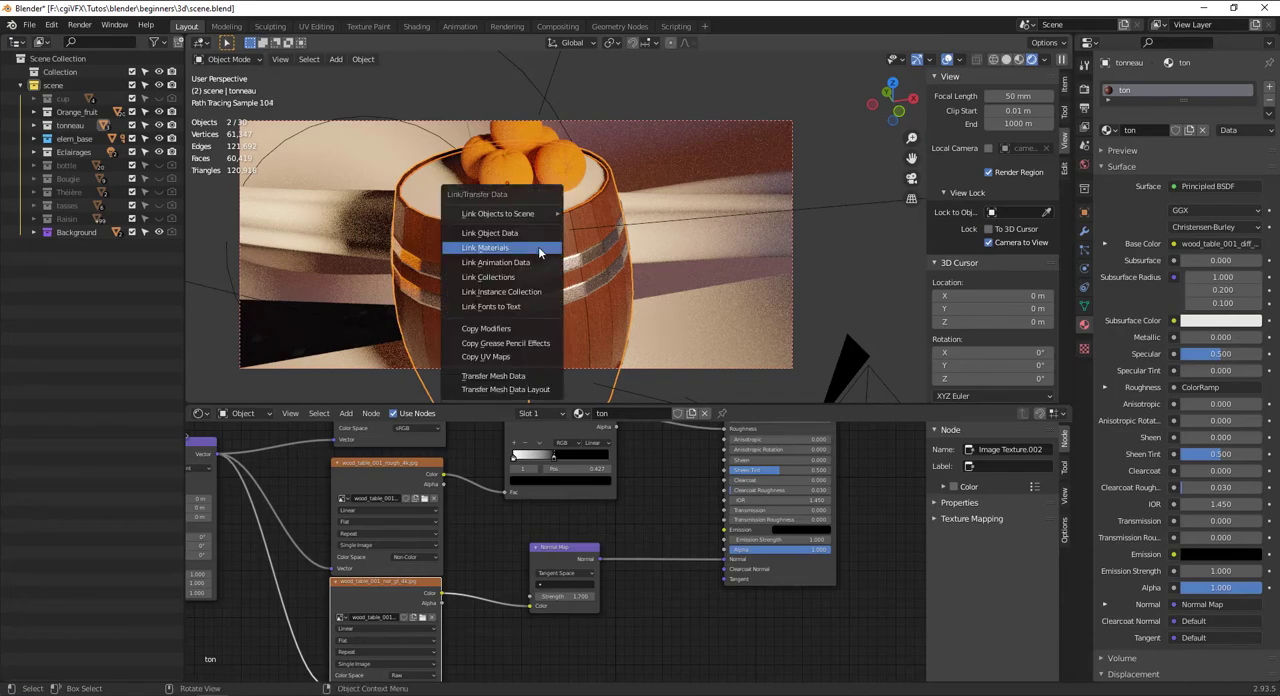
click(539, 248)
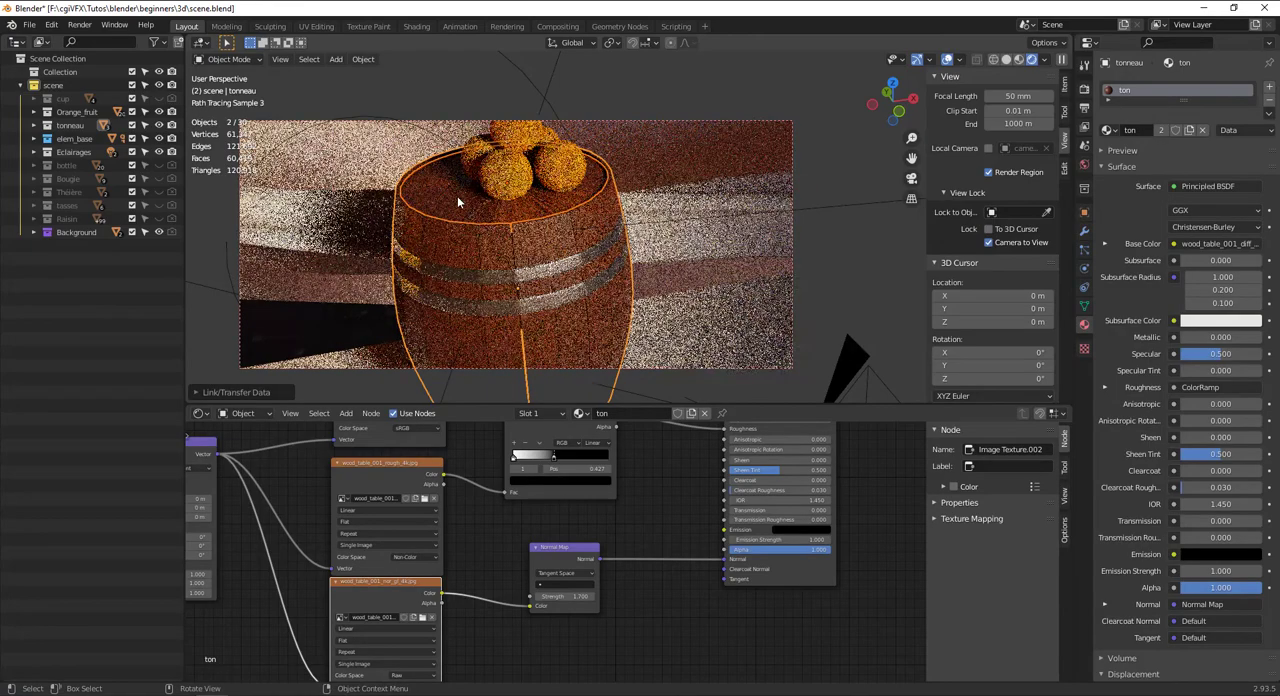
Show the viewport in solid shading and open only the barrel's top cover in the UV Editing workspace
middle_drag(531, 224, 541, 254)
middle_drag(513, 205, 540, 330)
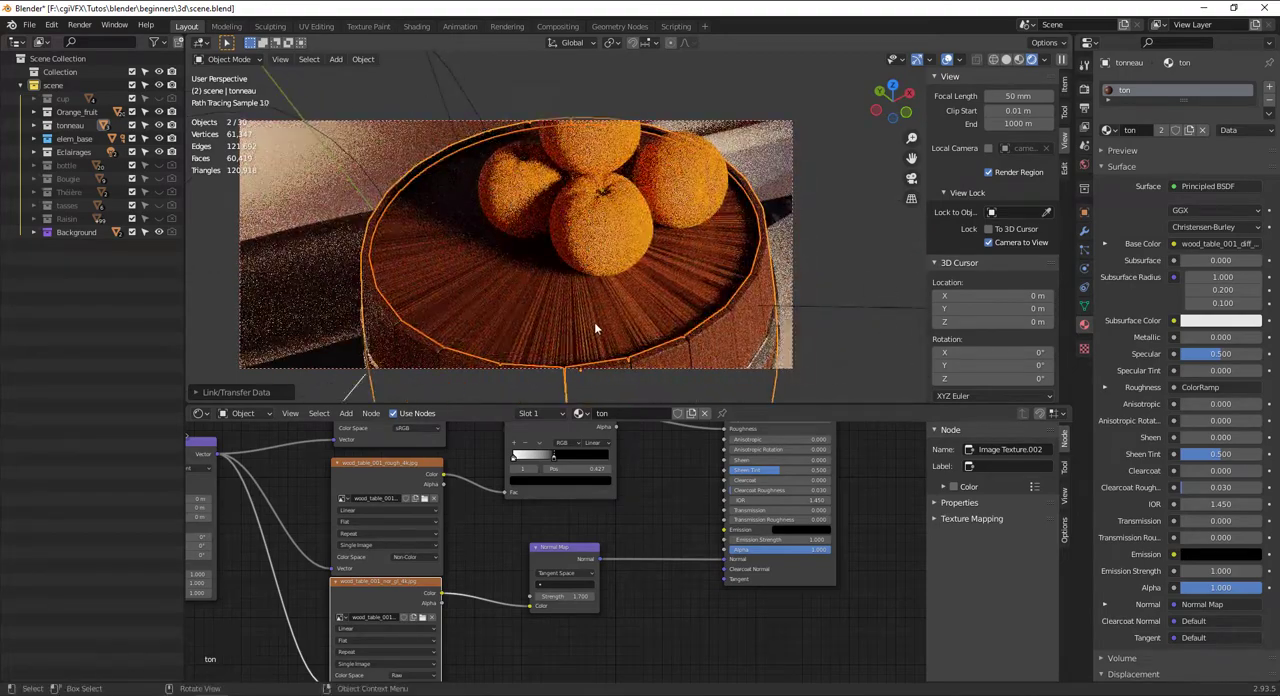
click(1007, 61)
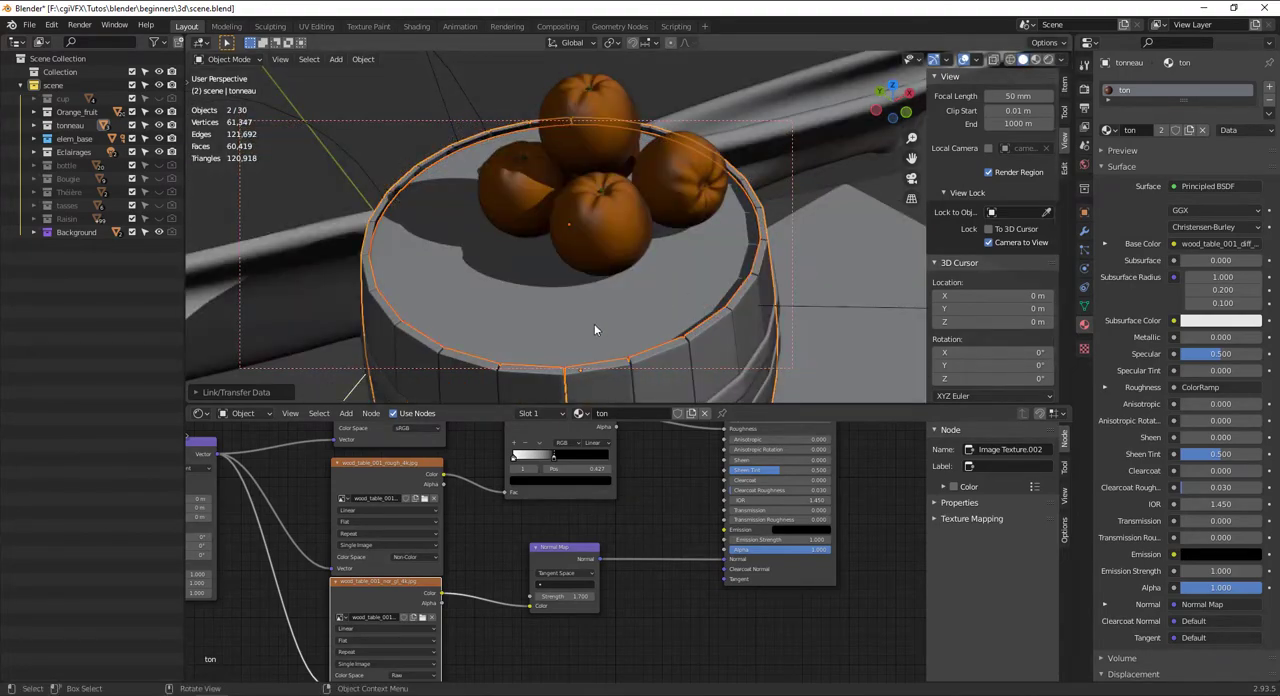
click(477, 286)
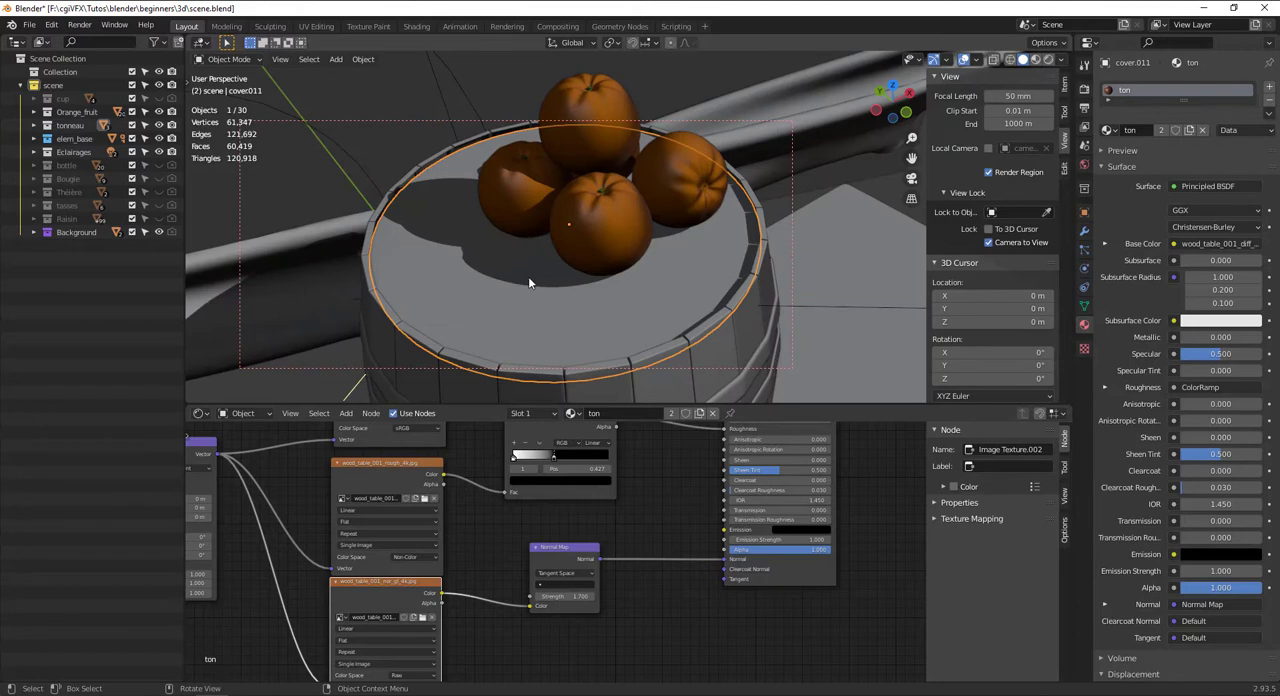
click(316, 26)
Unwrap all of the cover's geometry with Smart UV Project, using a 66° angle limit and 0.000 island margin
scroll(798, 567, up, 5)
middle_drag(798, 567, 842, 603)
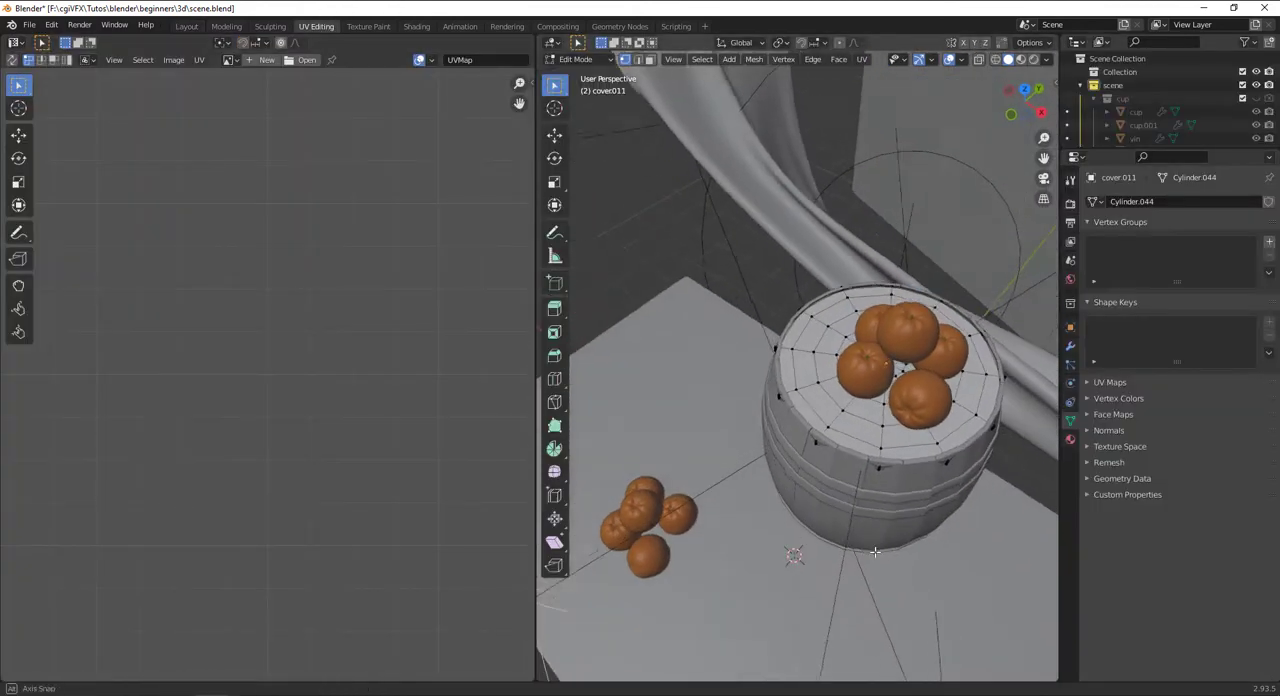
scroll(798, 460, up, 6)
middle_drag(796, 450, 783, 465)
key(a)
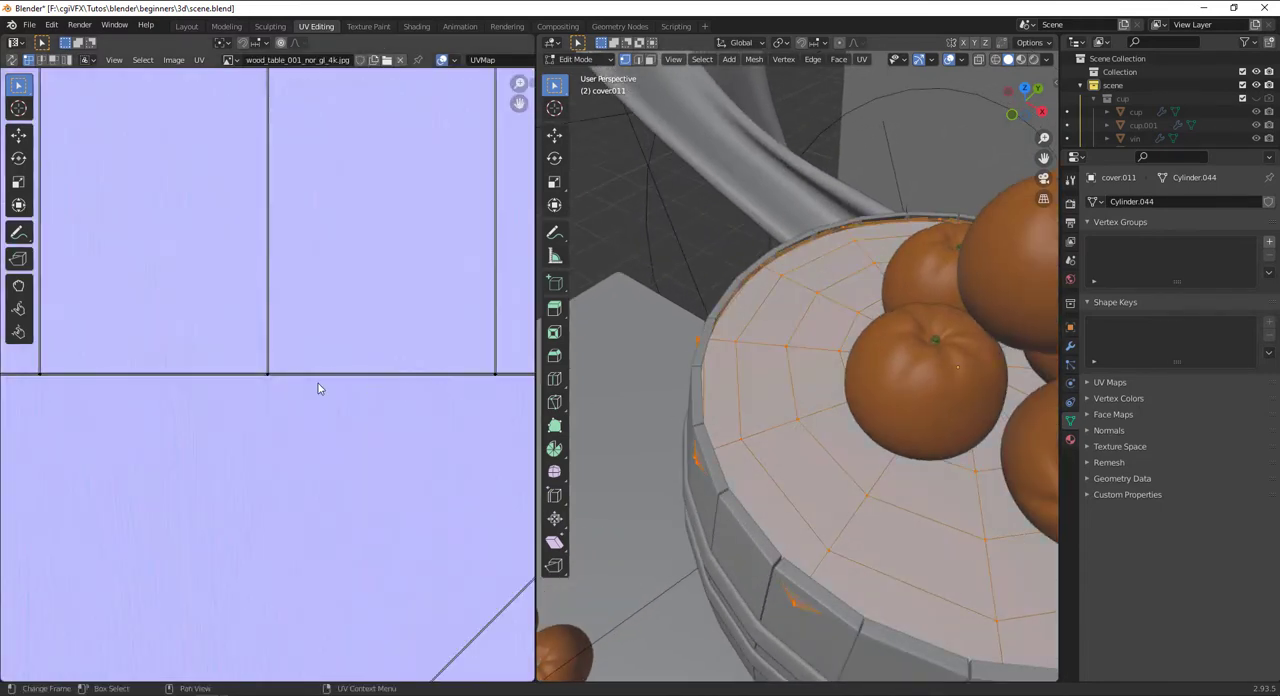
scroll(318, 383, down, 12)
scroll(318, 383, up, 2)
middle_drag(821, 488, 834, 421)
click(862, 60)
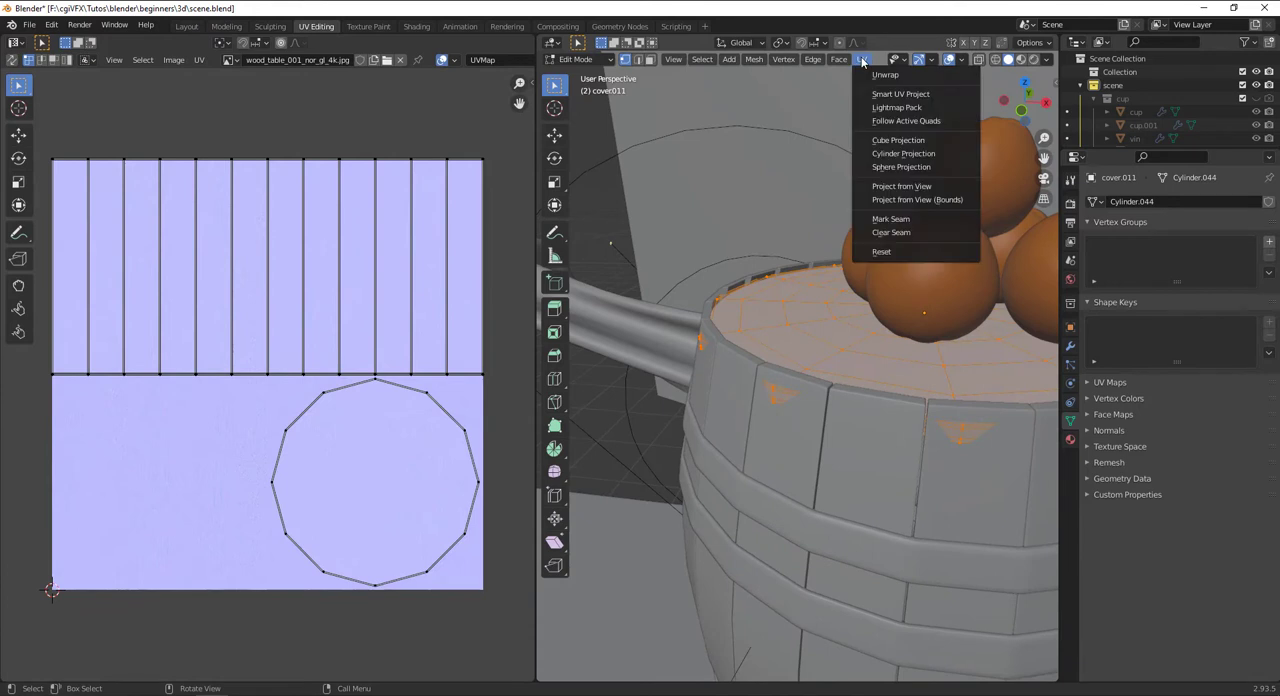
click(935, 94)
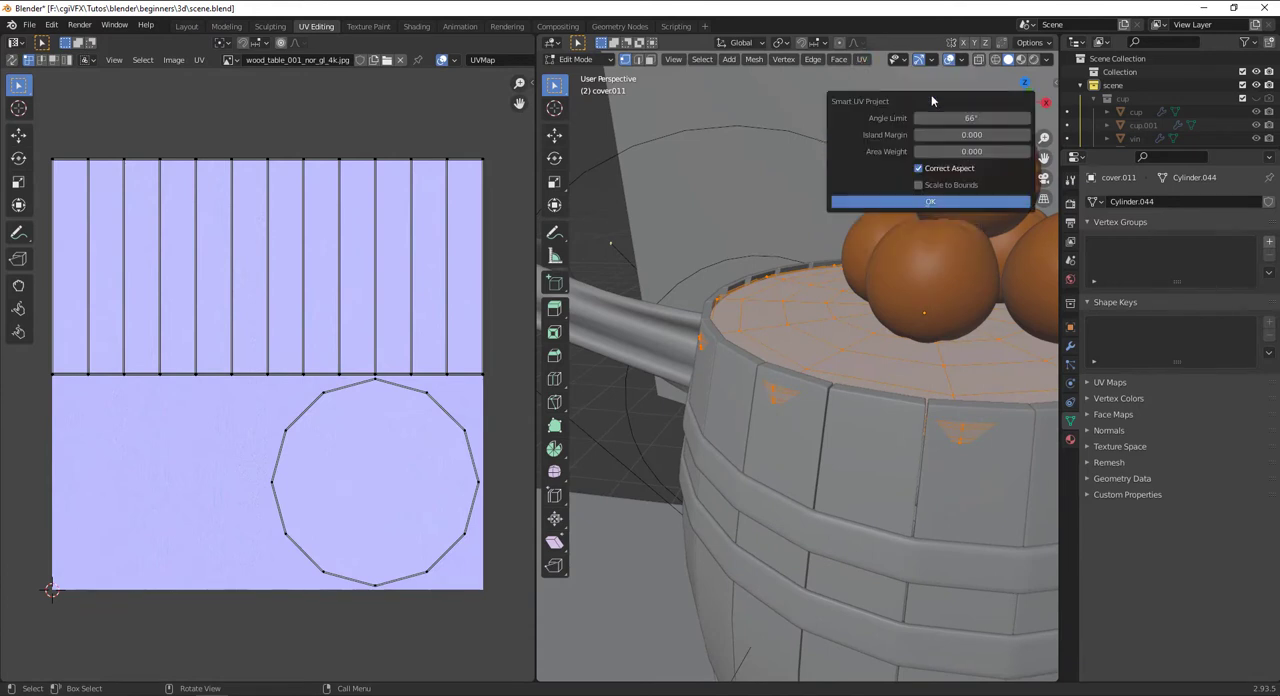
click(976, 204)
Set the UV workspace viewport's solid shading color to Texture
shift+middle_drag(850, 330, 787, 435)
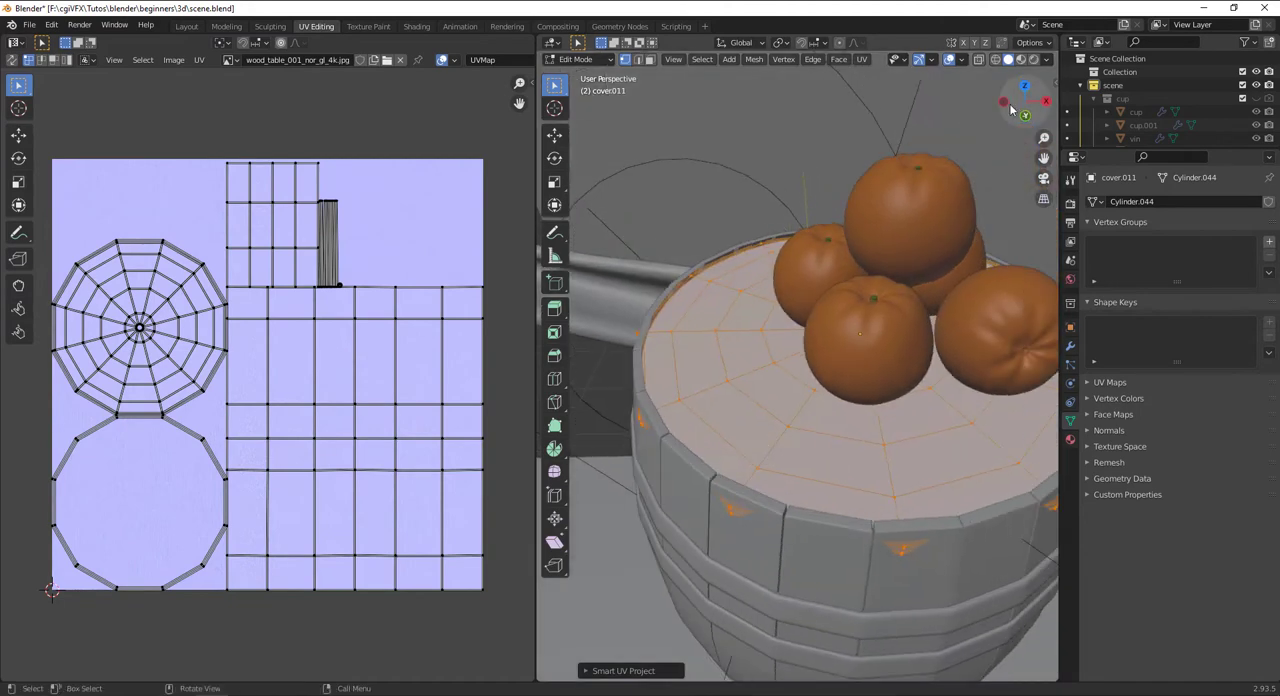
click(1047, 60)
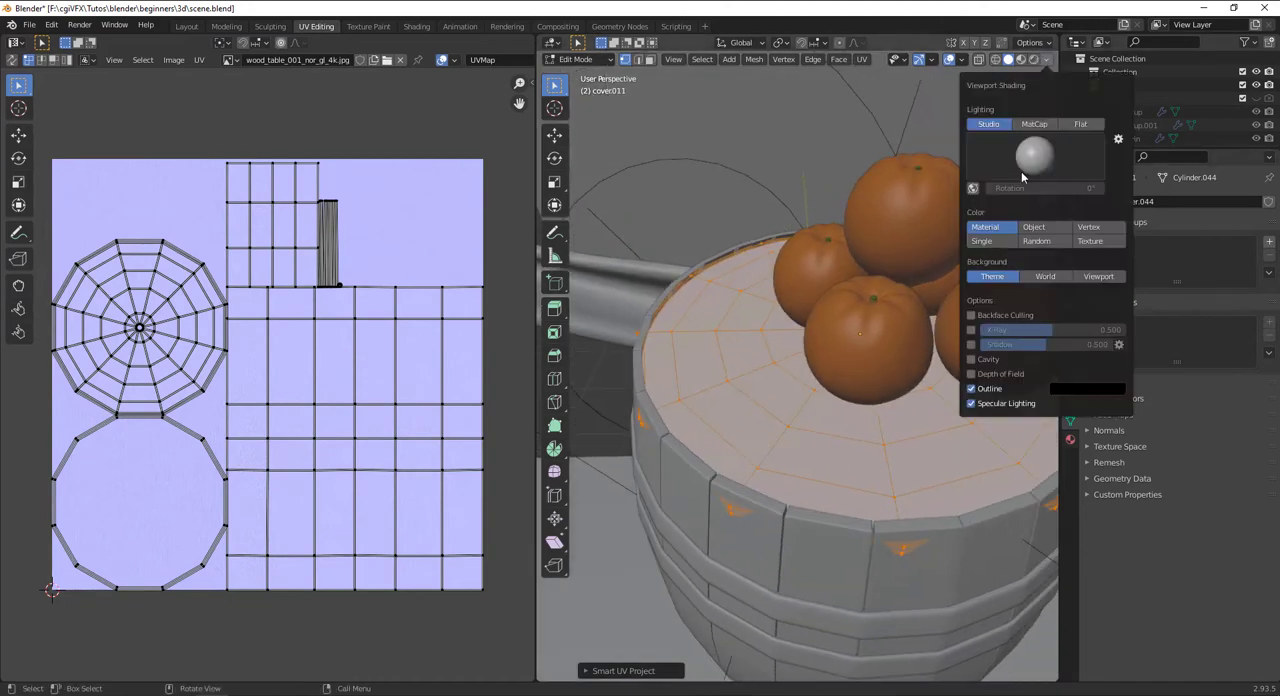
click(1089, 241)
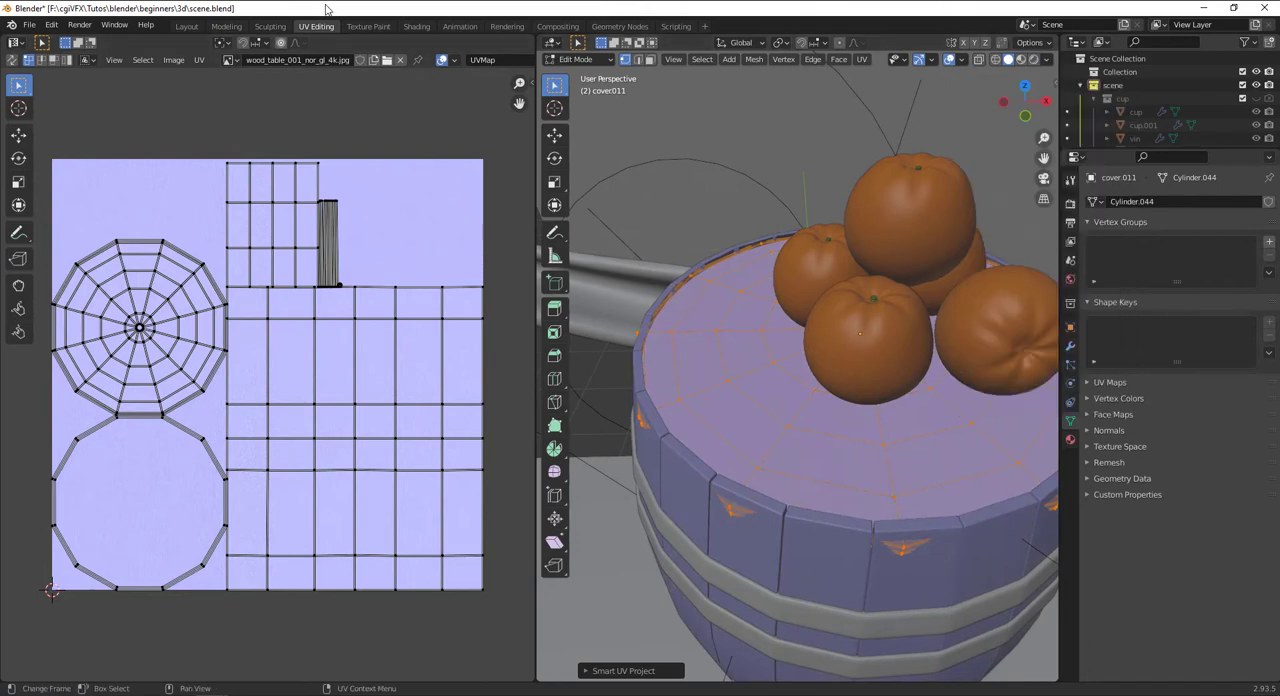
Make the wood_table_001_diff_4k.jpg node active in the ton material and check the cover's texture in the UV Editing workspace
click(186, 26)
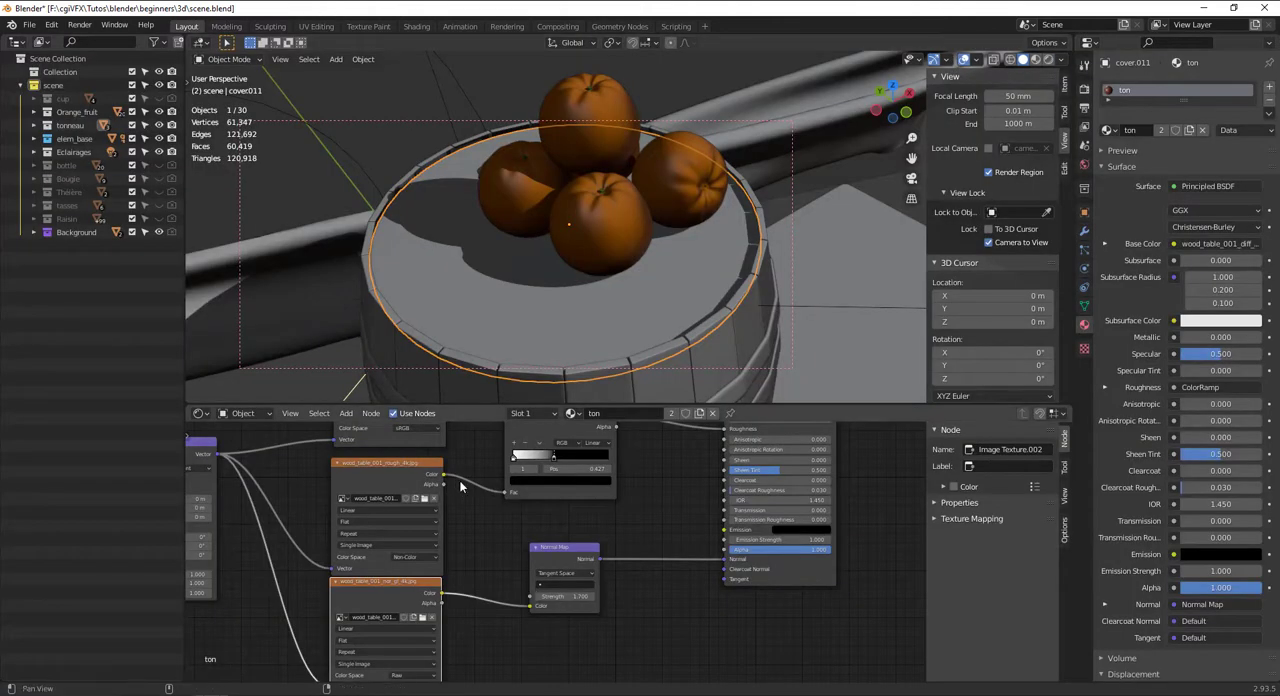
middle_drag(461, 487, 461, 593)
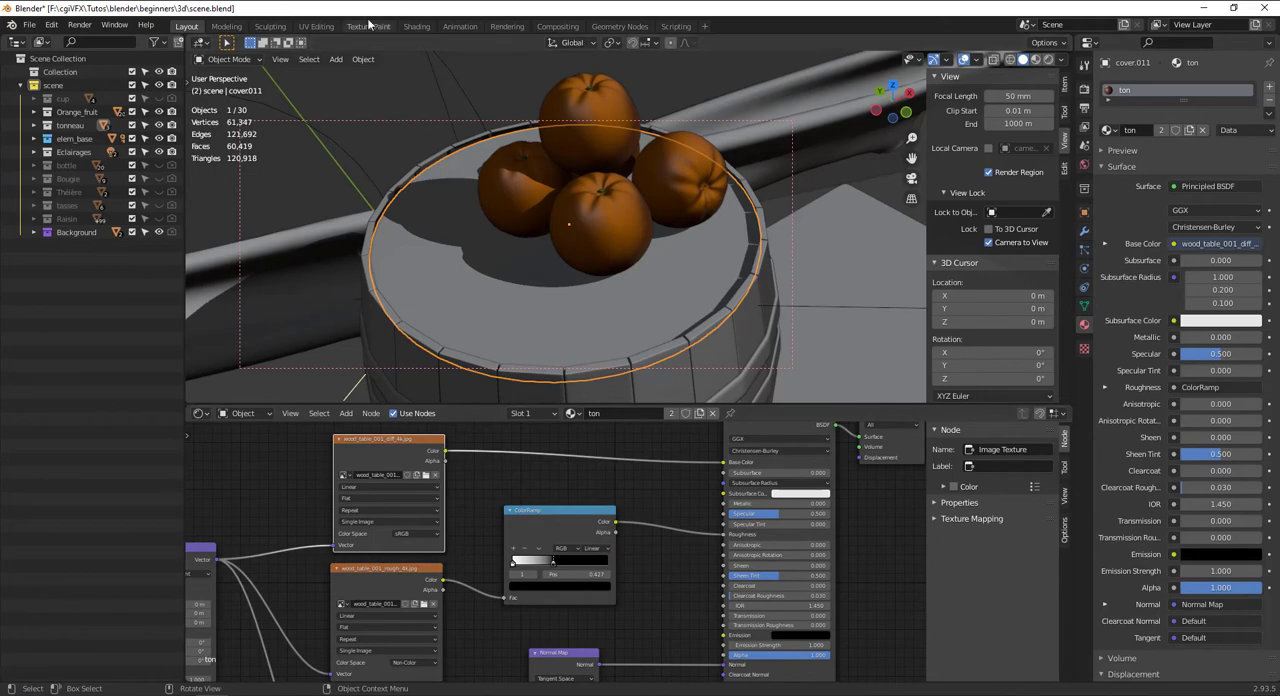
click(326, 29)
middle_drag(795, 358, 831, 380)
scroll(857, 397, up, 4)
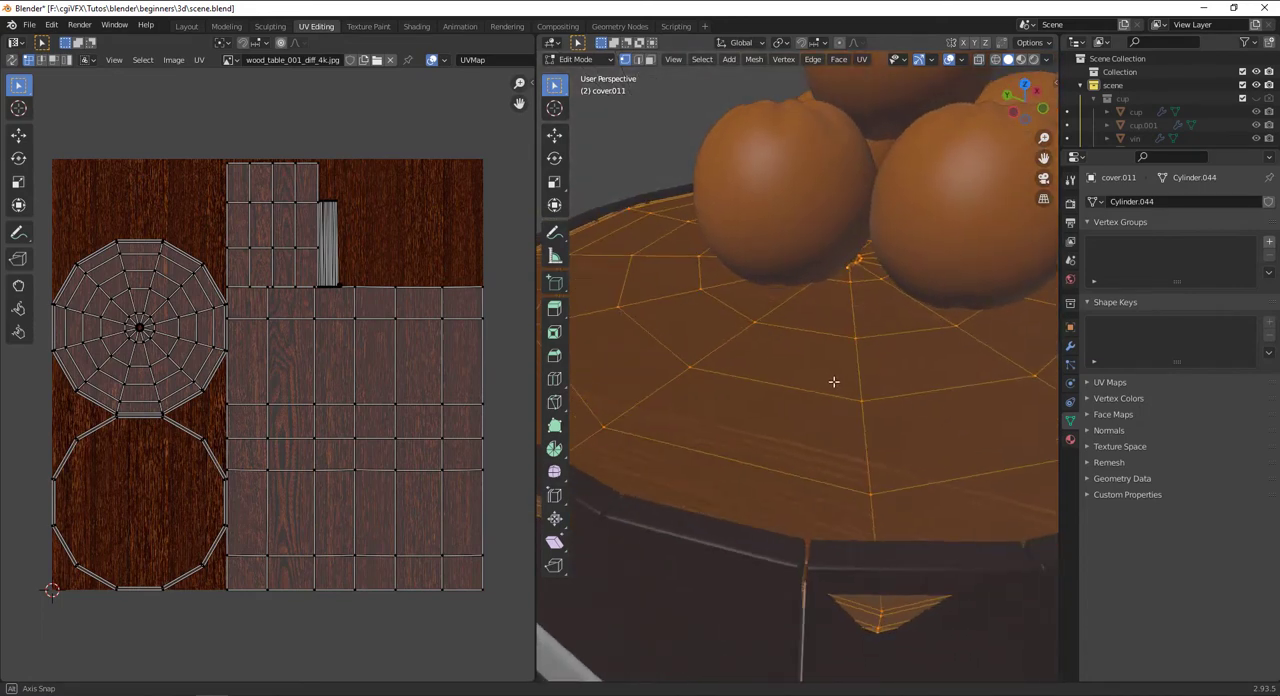
Return to the Layout workspace and preview the barrel and its cover in rendered shading
click(190, 27)
middle_drag(552, 277, 958, 88)
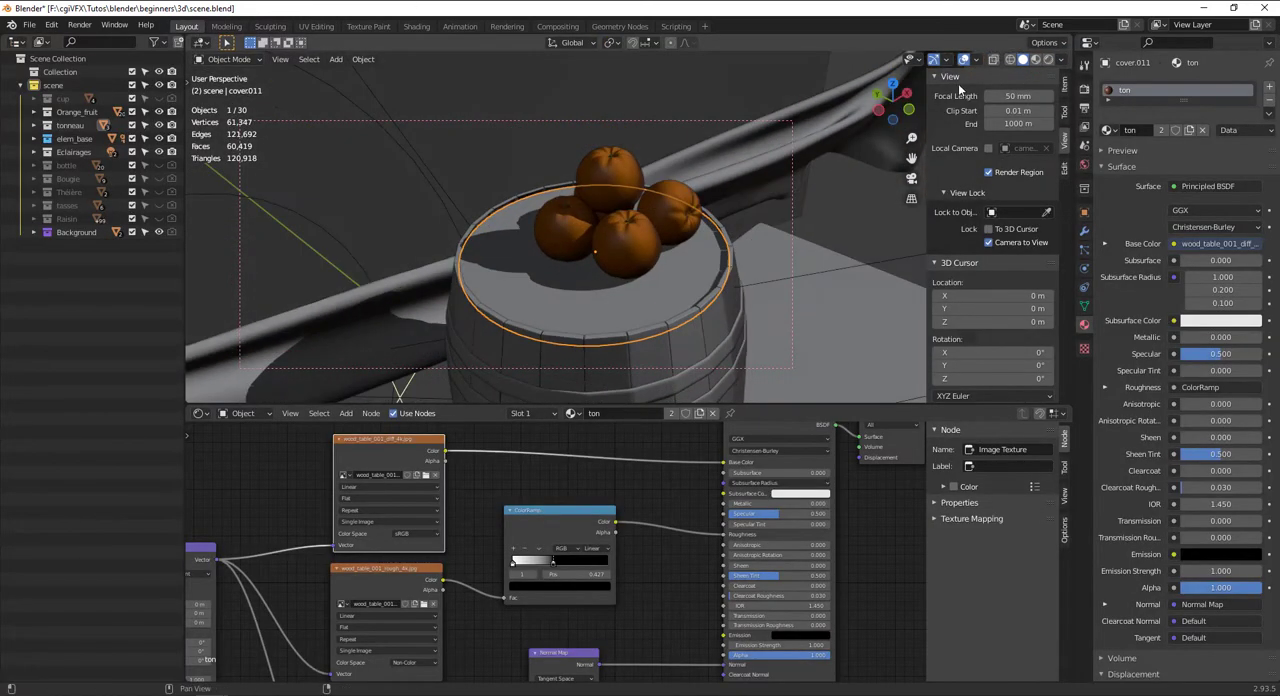
click(1048, 59)
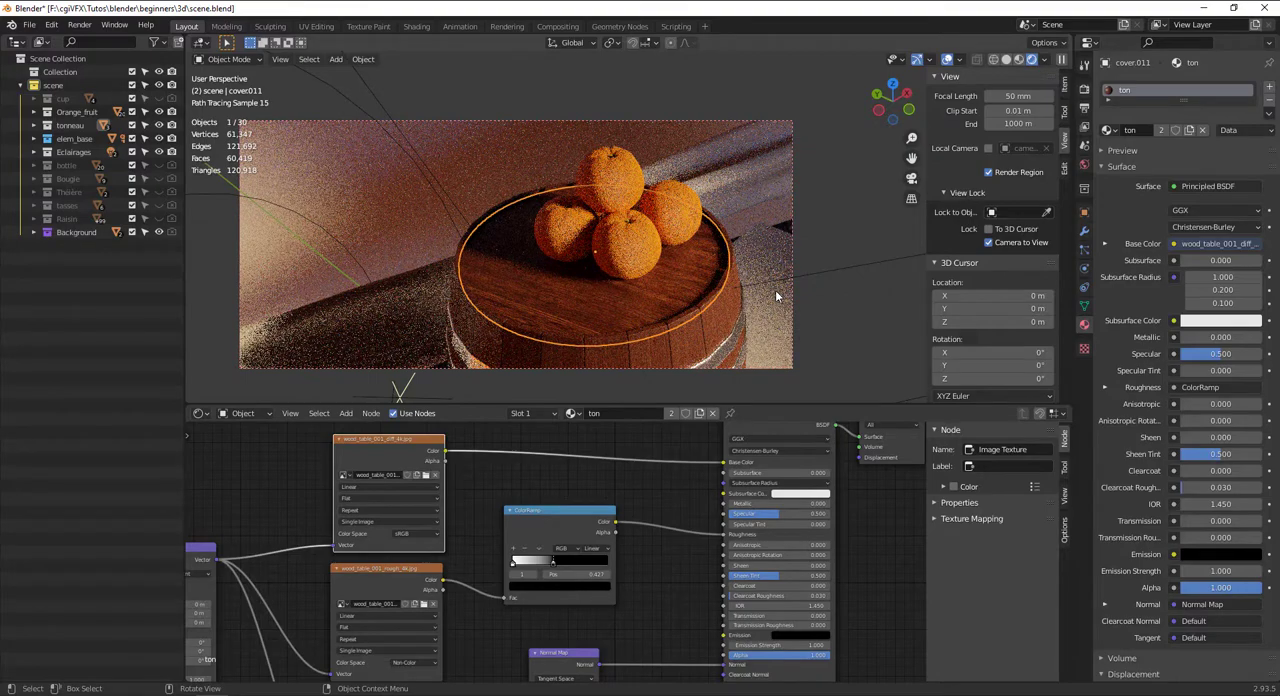
scroll(685, 268, down, 2)
mouse_move(645, 272)
middle_down()
mouse_move(597, 210)
mouse_move(695, 272)
middle_up()
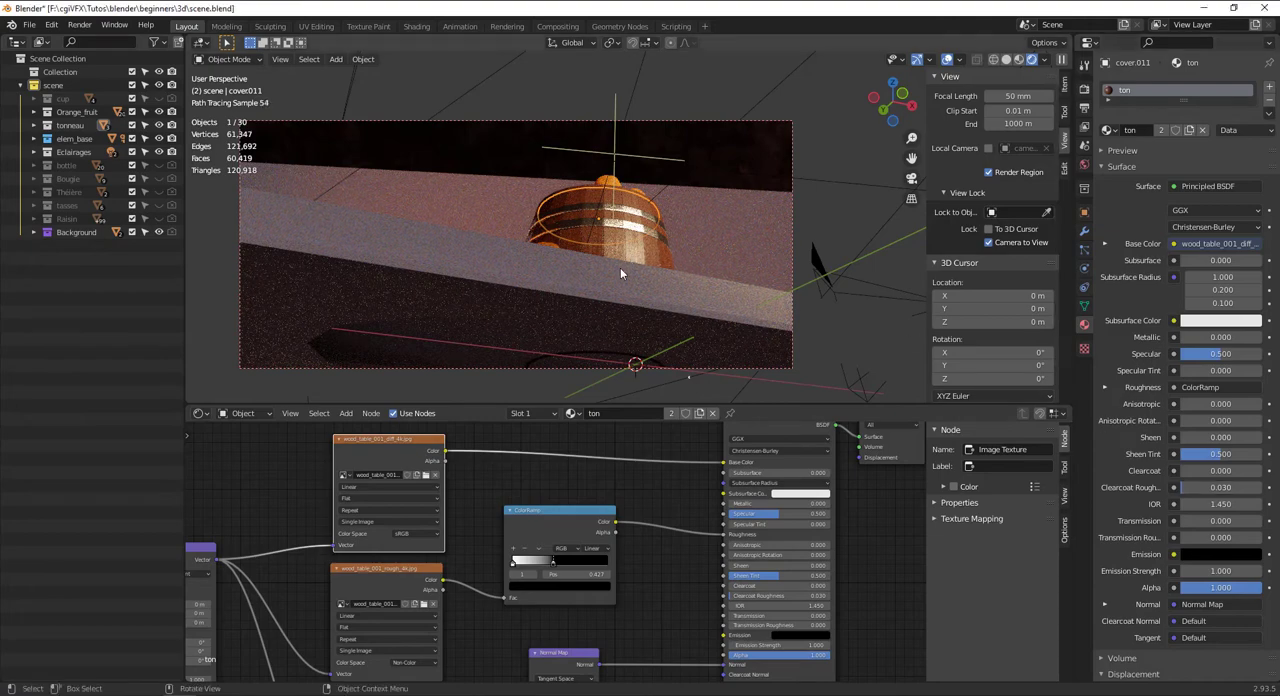
drag(620, 268, 636, 234)
middle_drag(636, 234, 580, 278)
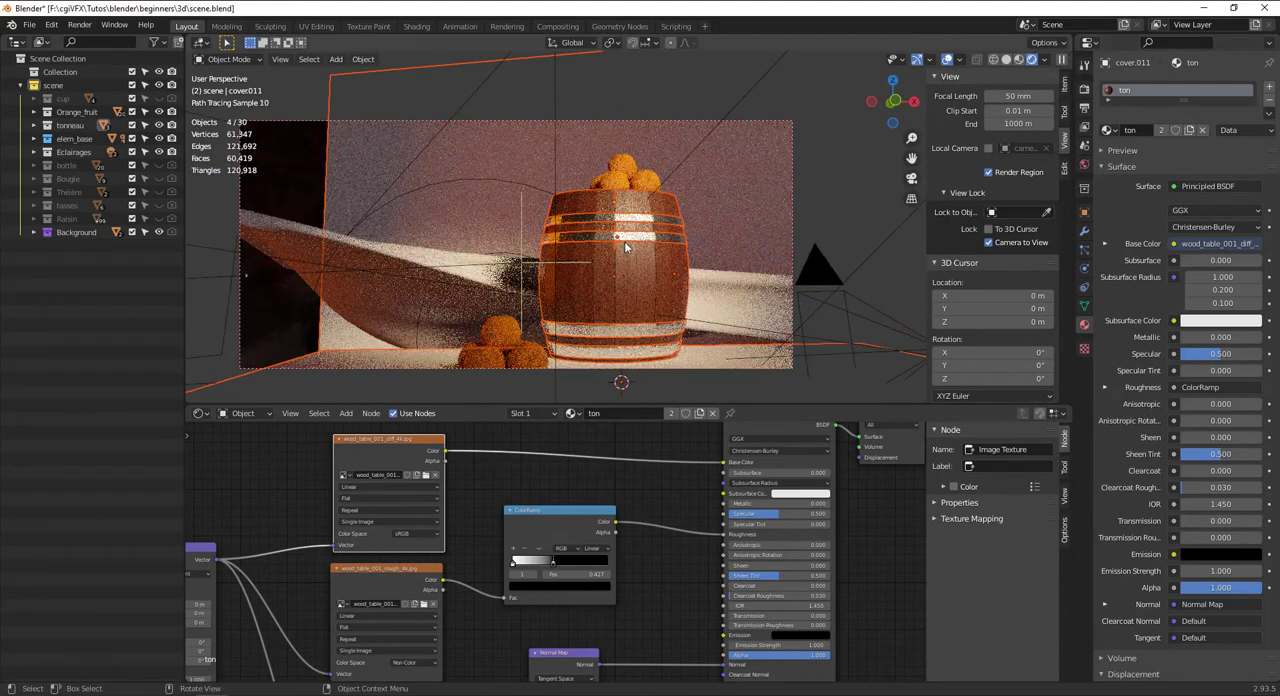
Select the barrel's metal hoops and duplicate the Musgrave Texture node of metal_ton, placing the copy above the original
click(629, 243)
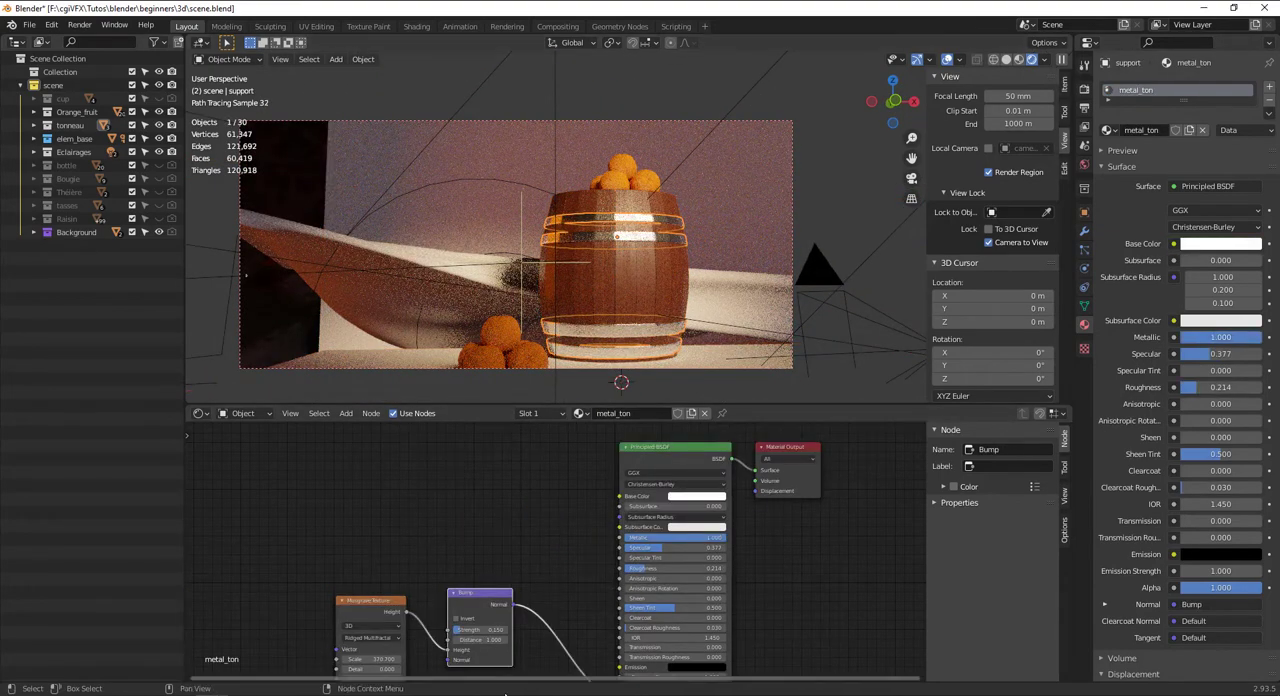
middle_drag(479, 639, 485, 617)
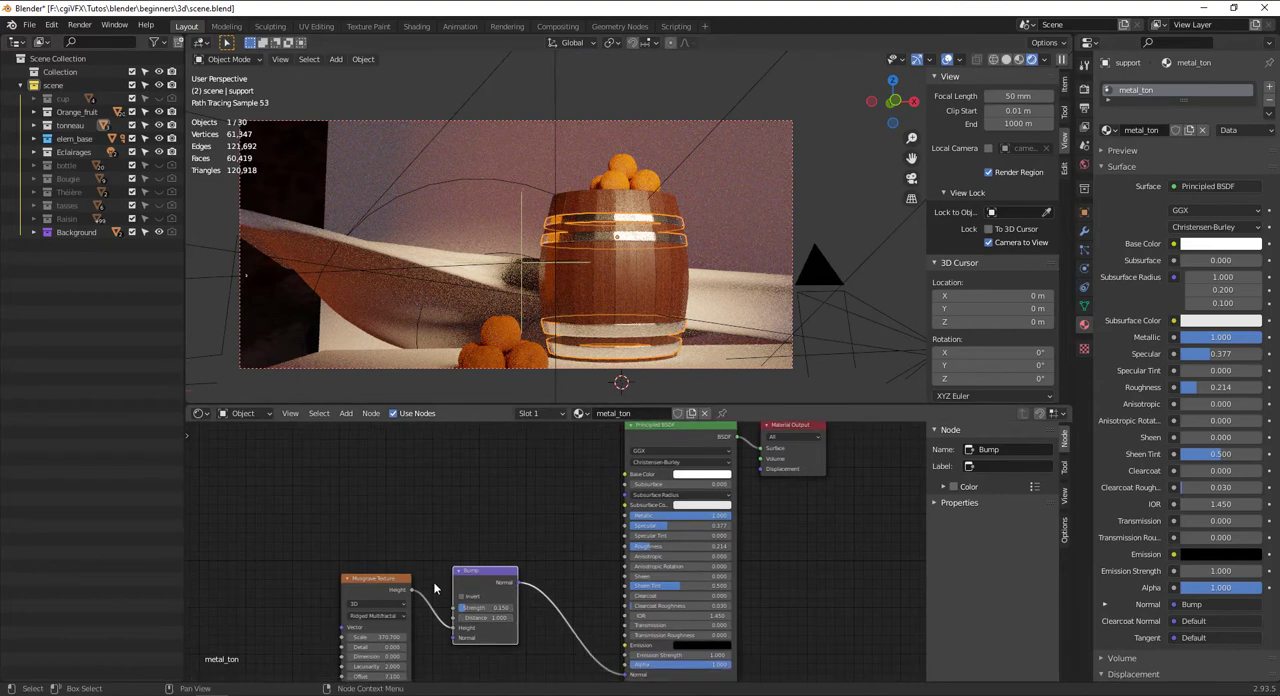
click(391, 590)
key(shift+d)
click(391, 445)
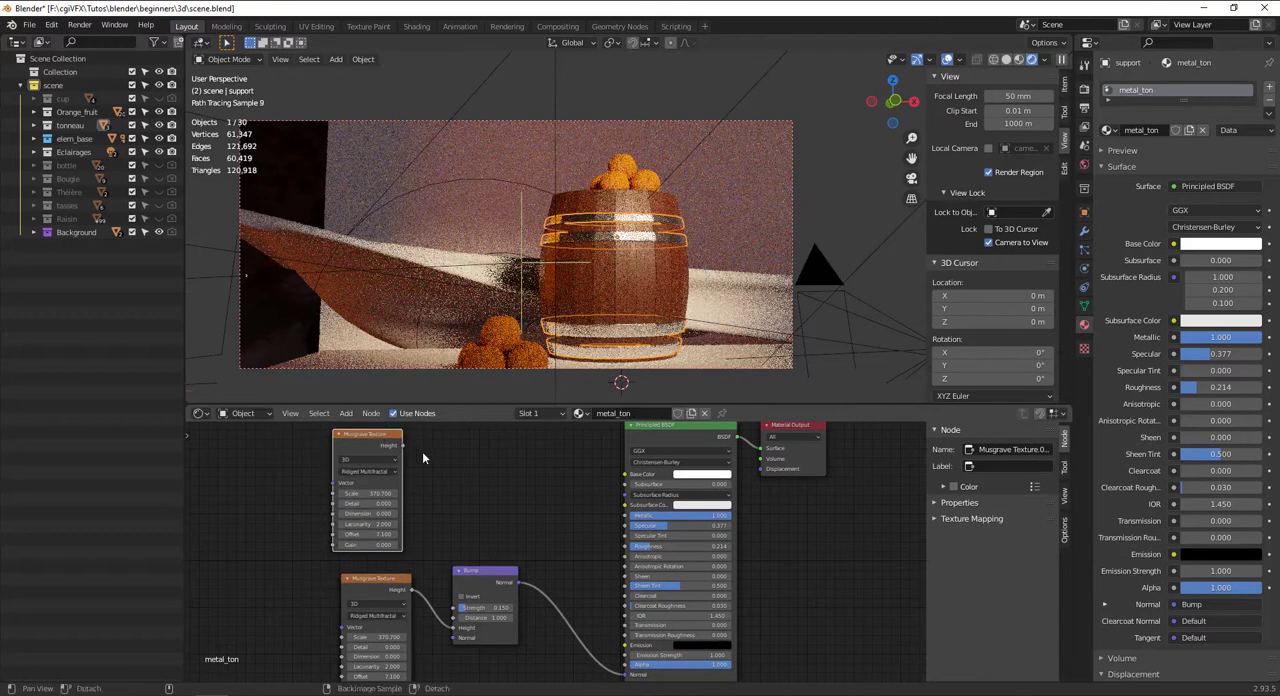
Add a ColorRamp node between the duplicated Musgrave Texture and the Principled BSDF
middle_drag(471, 452, 471, 485)
key(shift+a)
click(468, 481)
text(cor)
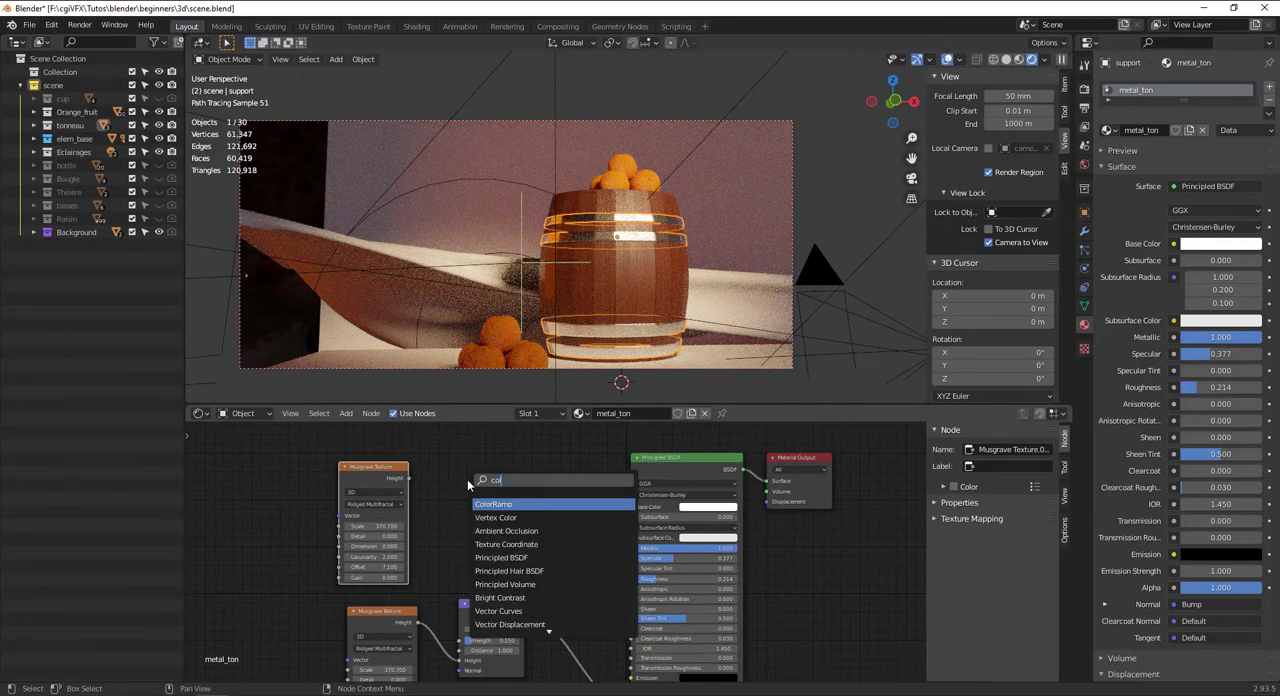
key(Return)
click(453, 462)
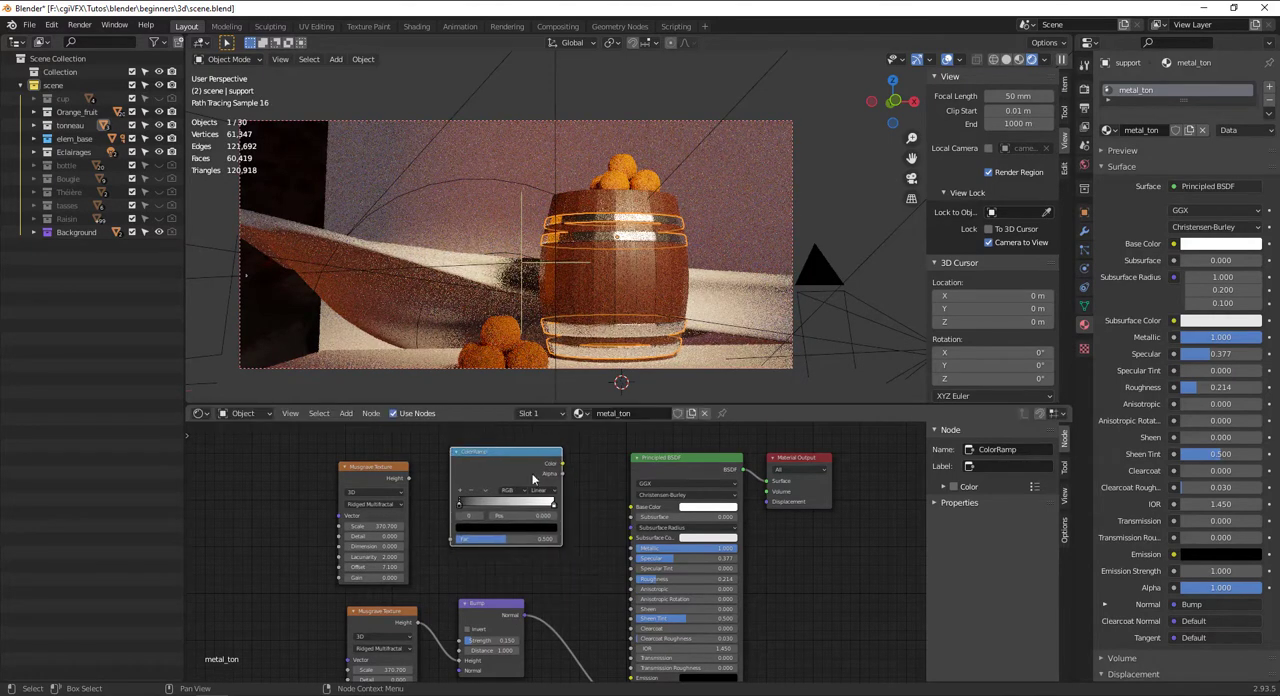
scroll(622, 488, up, 1)
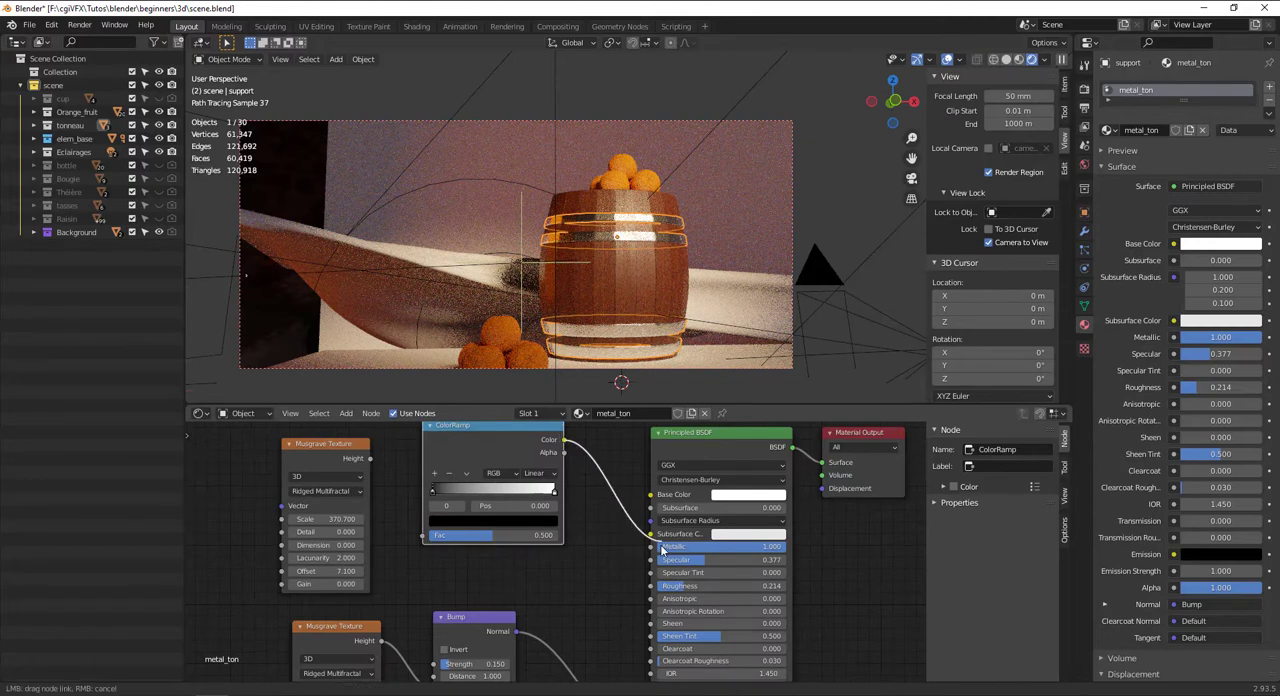
Try driving the hoops' Metallic from the upper Musgrave Texture through the ColorRamp, with the black stop at 0.705 and the white stop greyed
drag(662, 549, 655, 547)
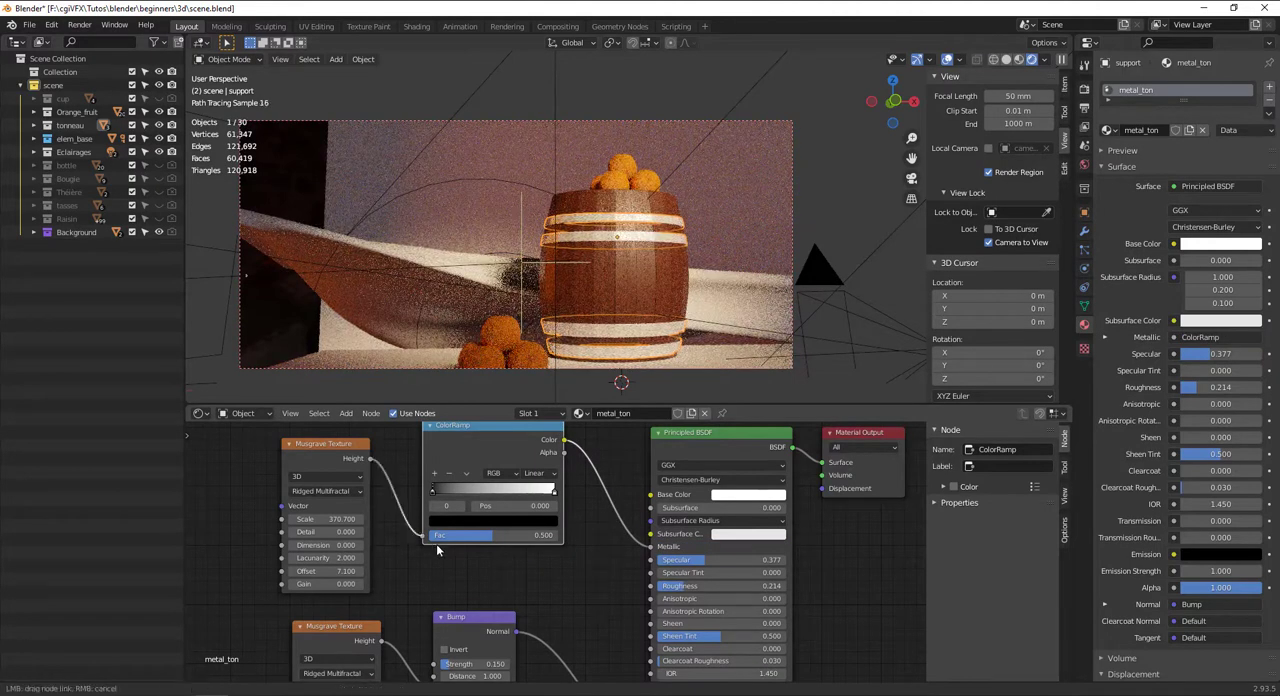
drag(424, 543, 426, 538)
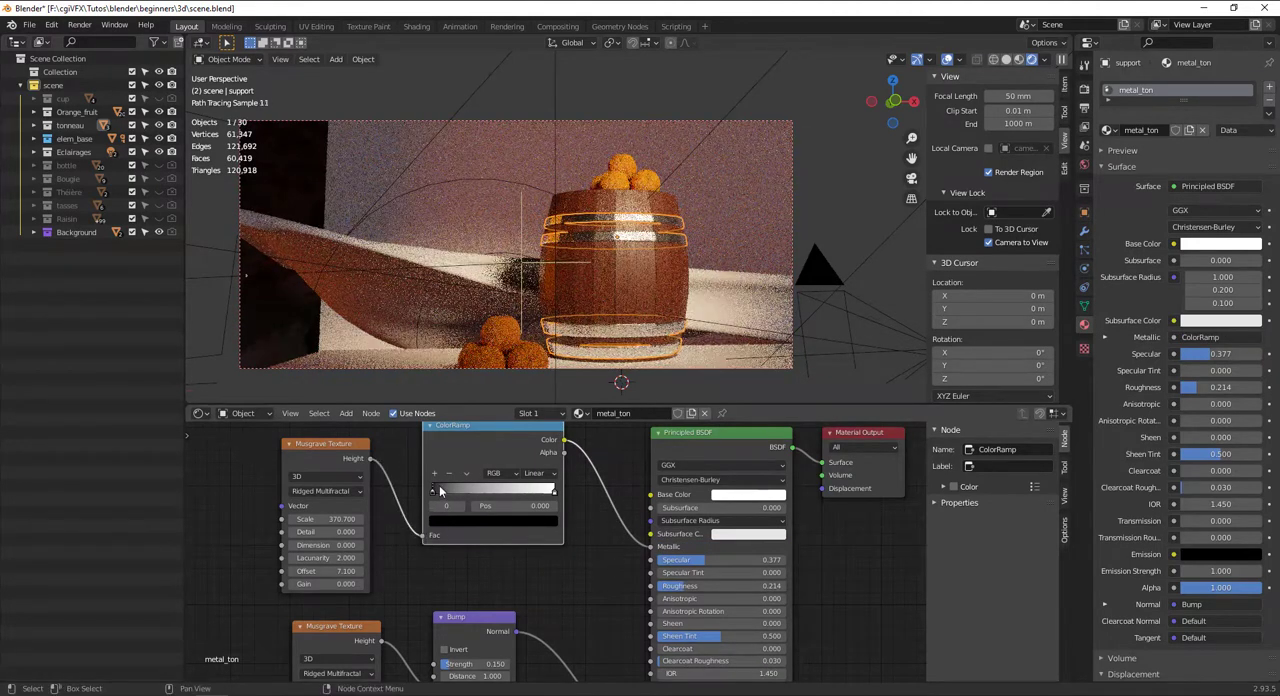
drag(521, 496, 491, 494)
click(555, 495)
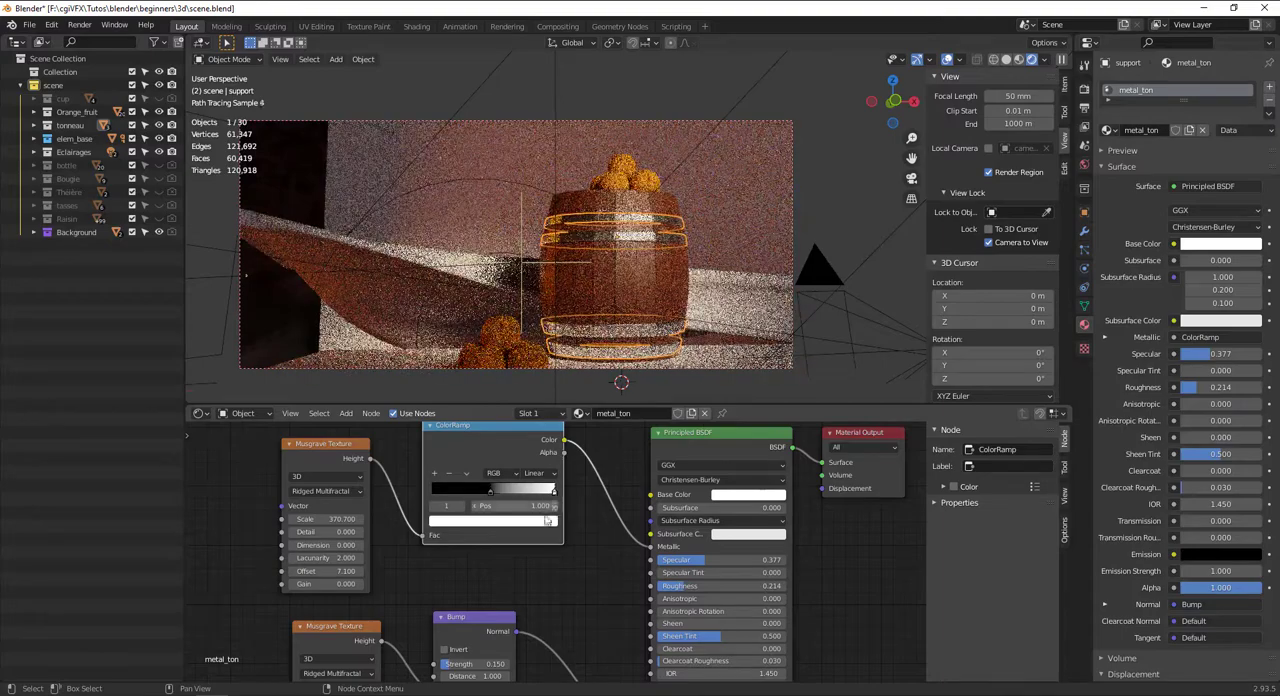
click(534, 523)
drag(530, 424, 530, 372)
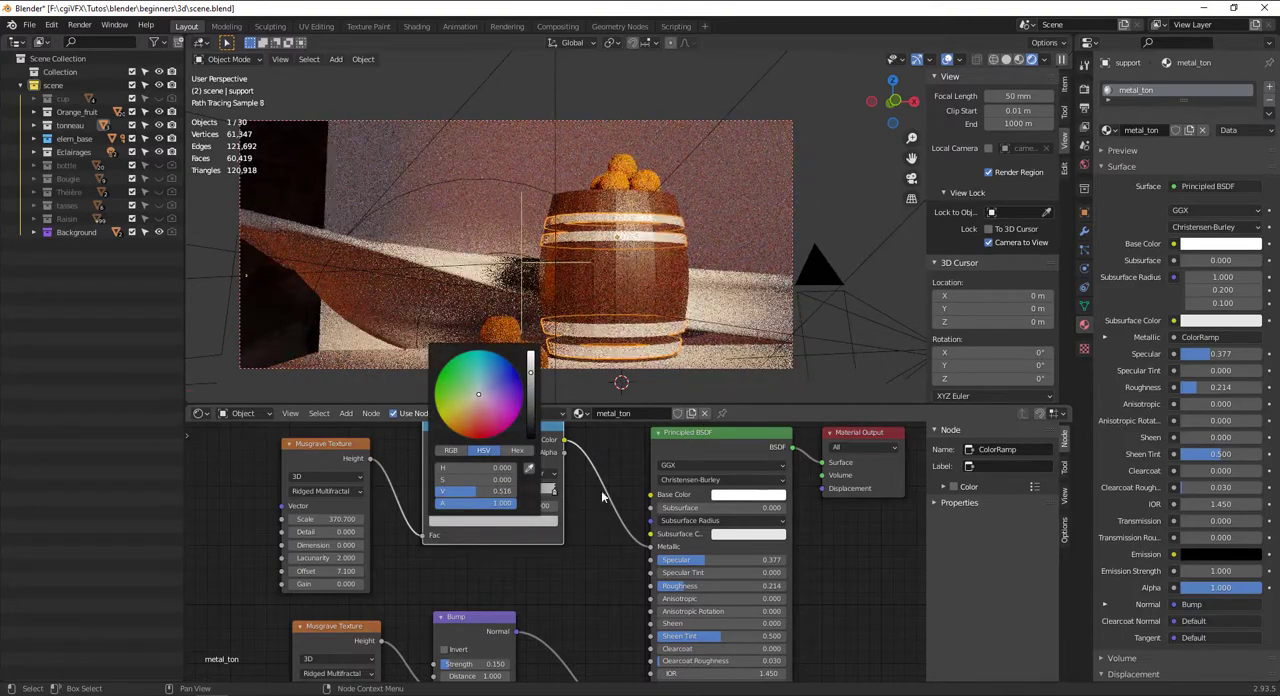
drag(494, 496, 521, 495)
Compare Metallic with and without the ColorRamp link, darken the Base Color to a value of about 0.06, and move the black stop to 0.377
drag(651, 547, 633, 549)
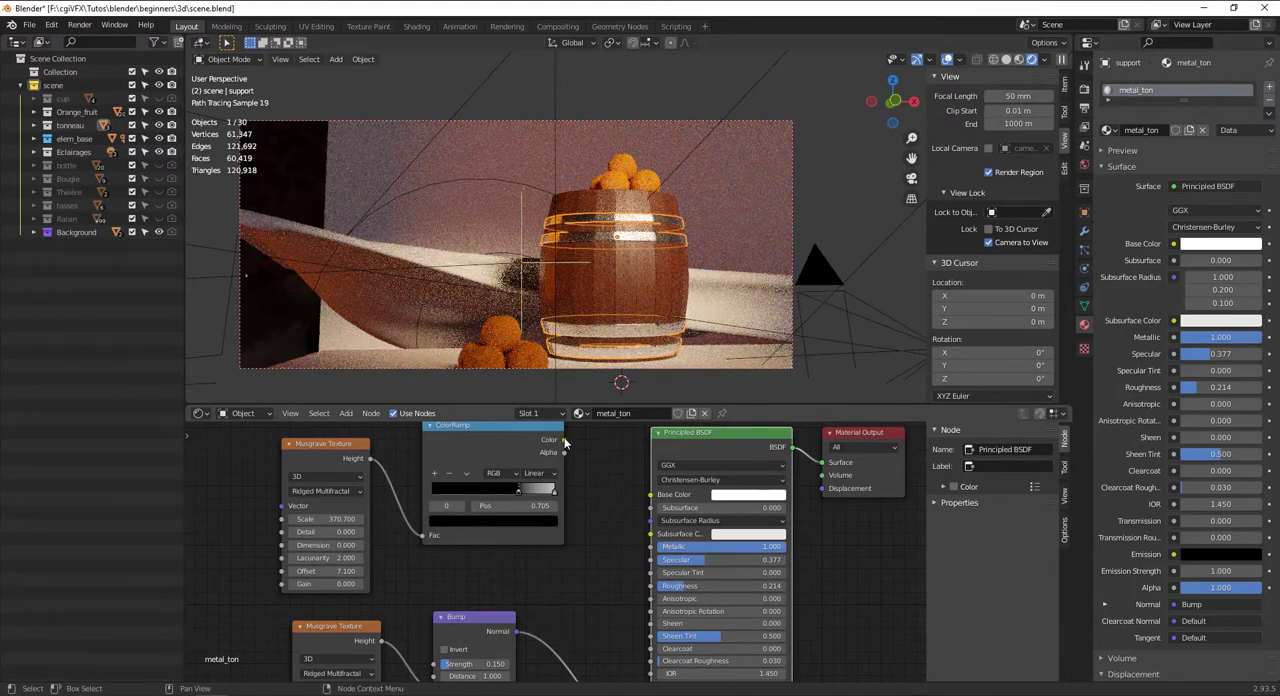
drag(651, 549, 651, 547)
click(748, 494)
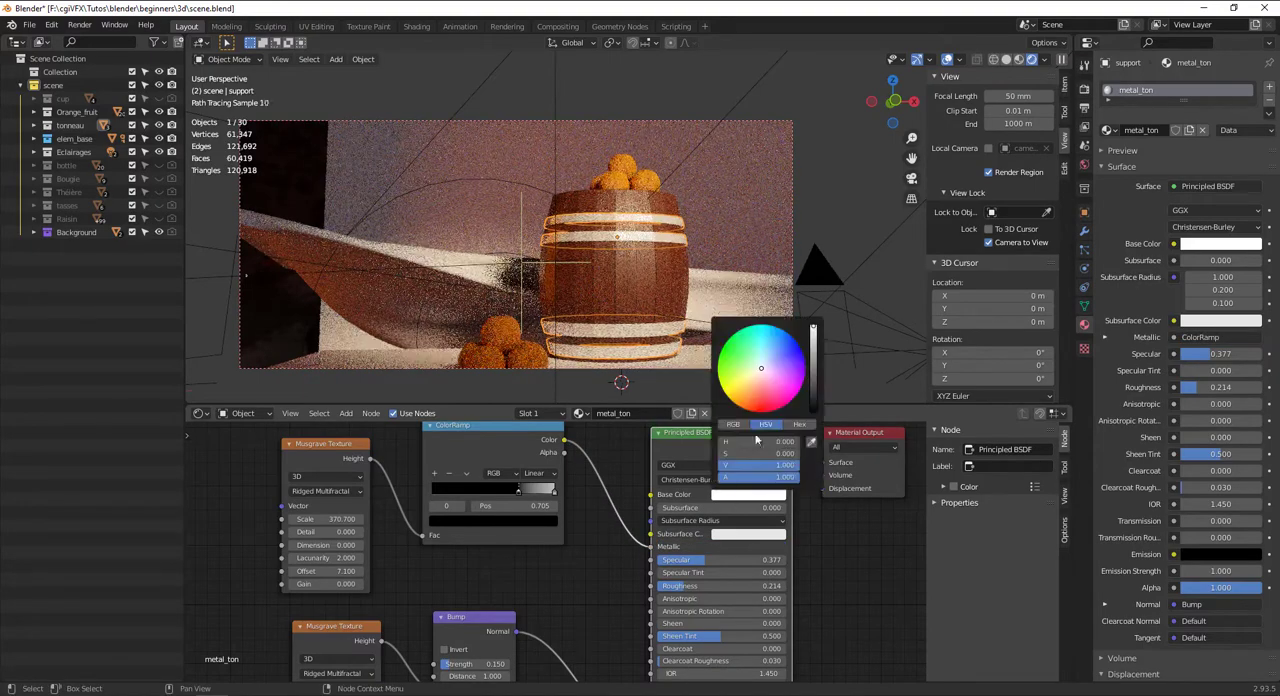
click(813, 397)
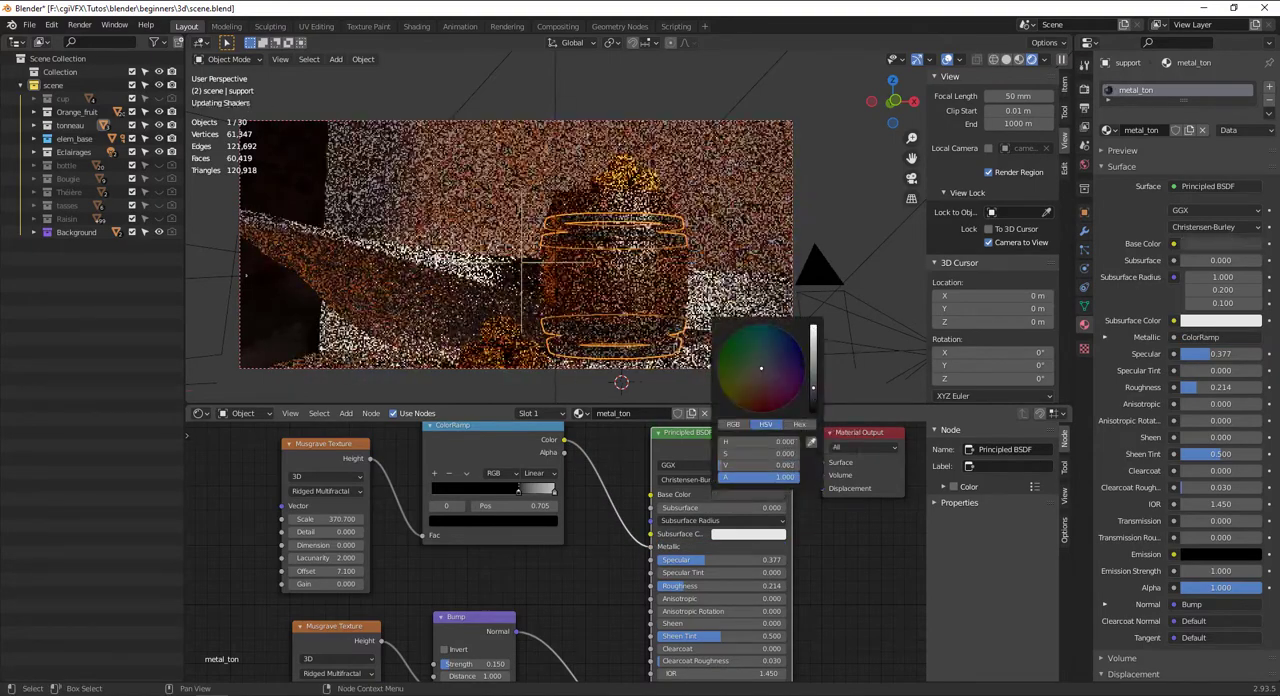
drag(512, 494, 465, 494)
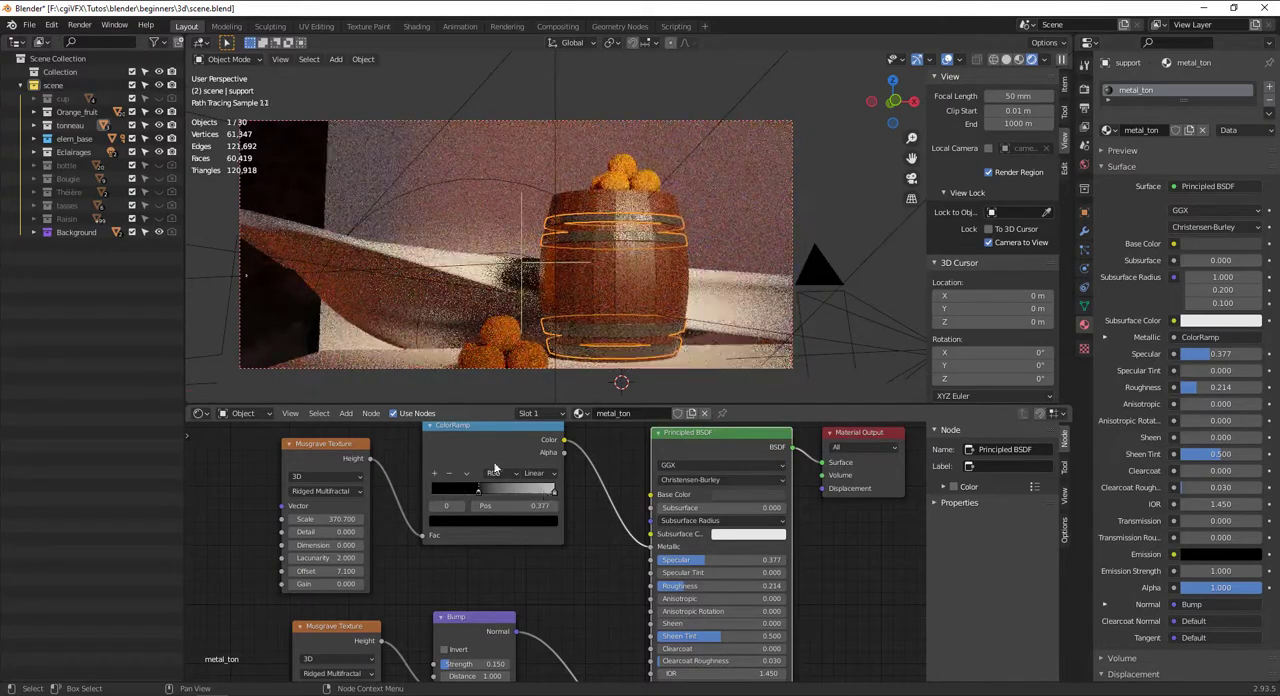
Delete the ColorRamp driving Metallic and connect a new ColorRamp's Color output to the Principled BSDF's Roughness
click(494, 445)
key(x)
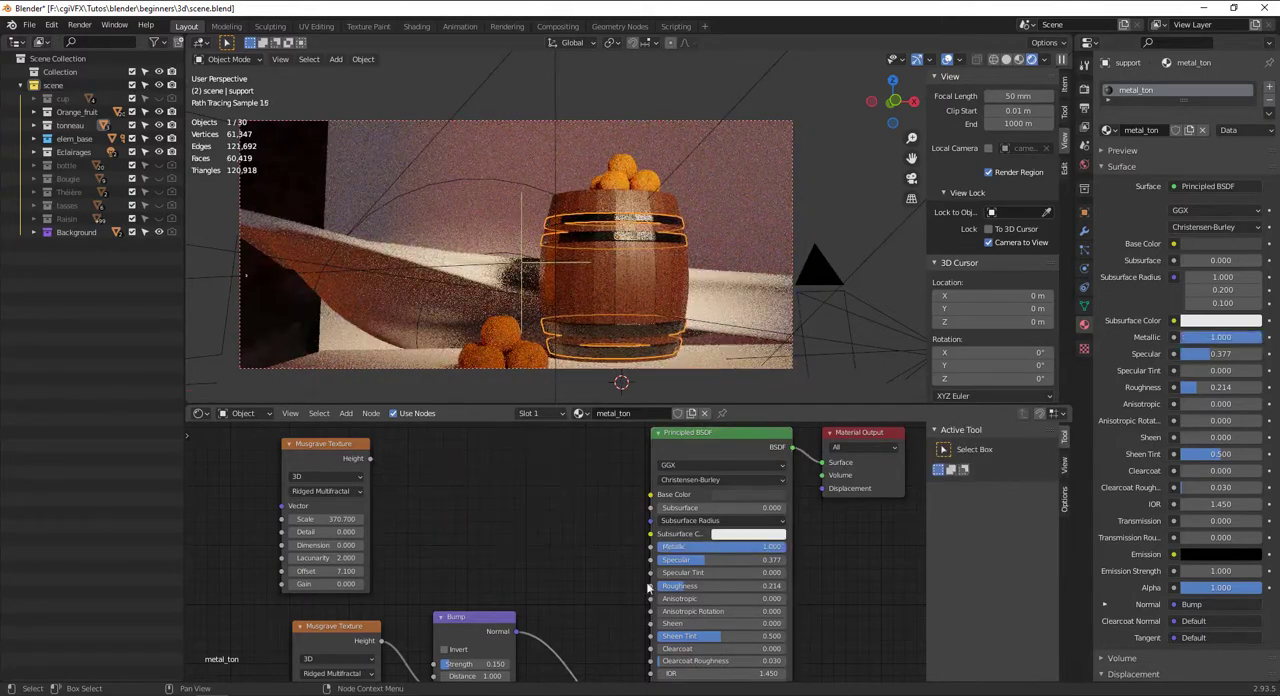
drag(370, 464, 622, 596)
key(shift+a)
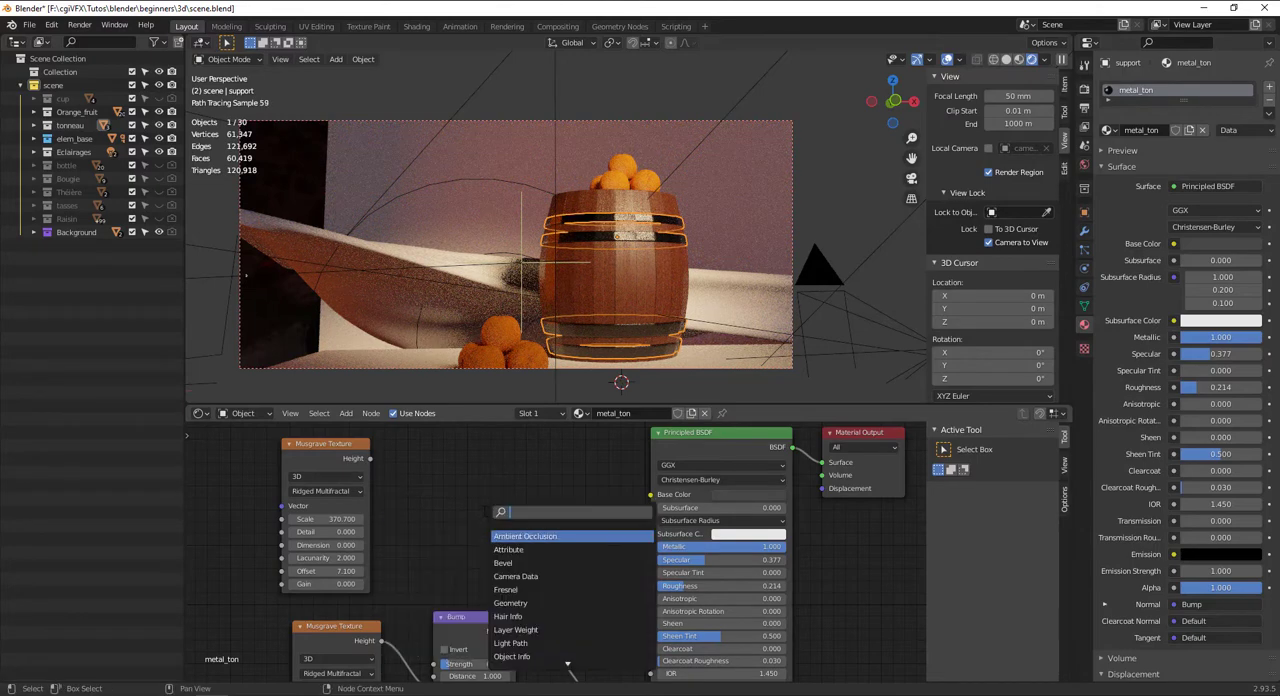
text(ramp)
key(Return)
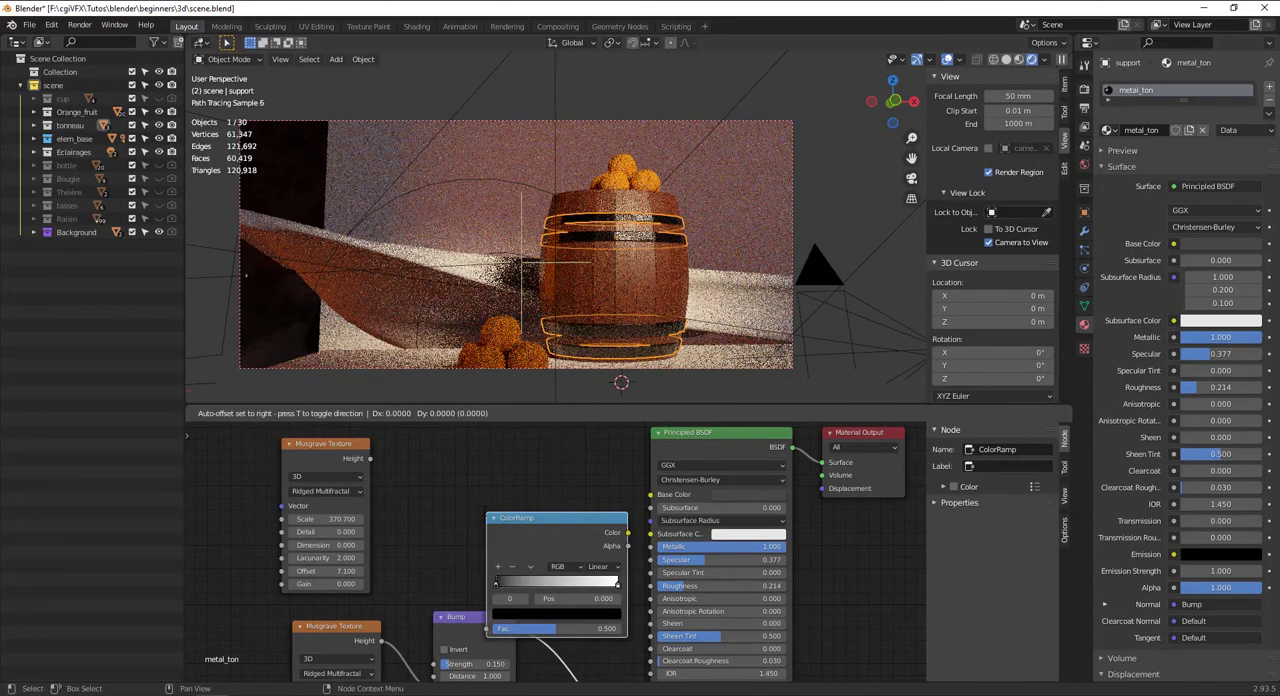
click(370, 448)
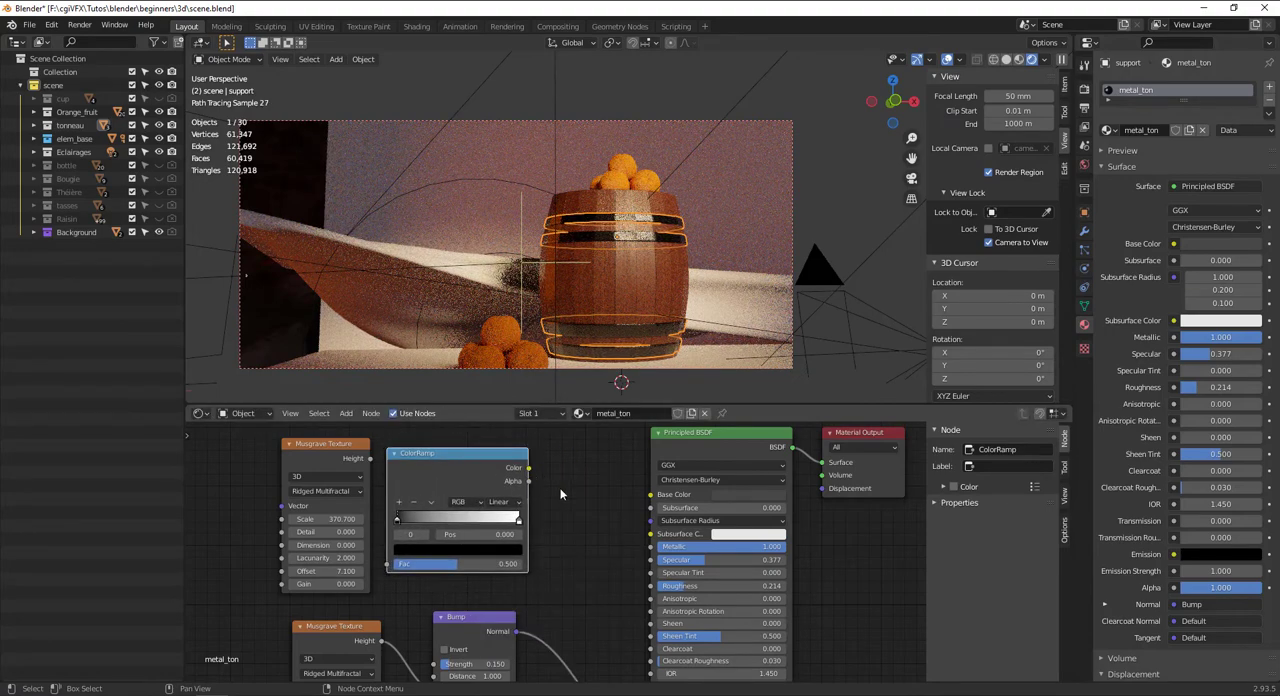
drag(667, 592, 662, 587)
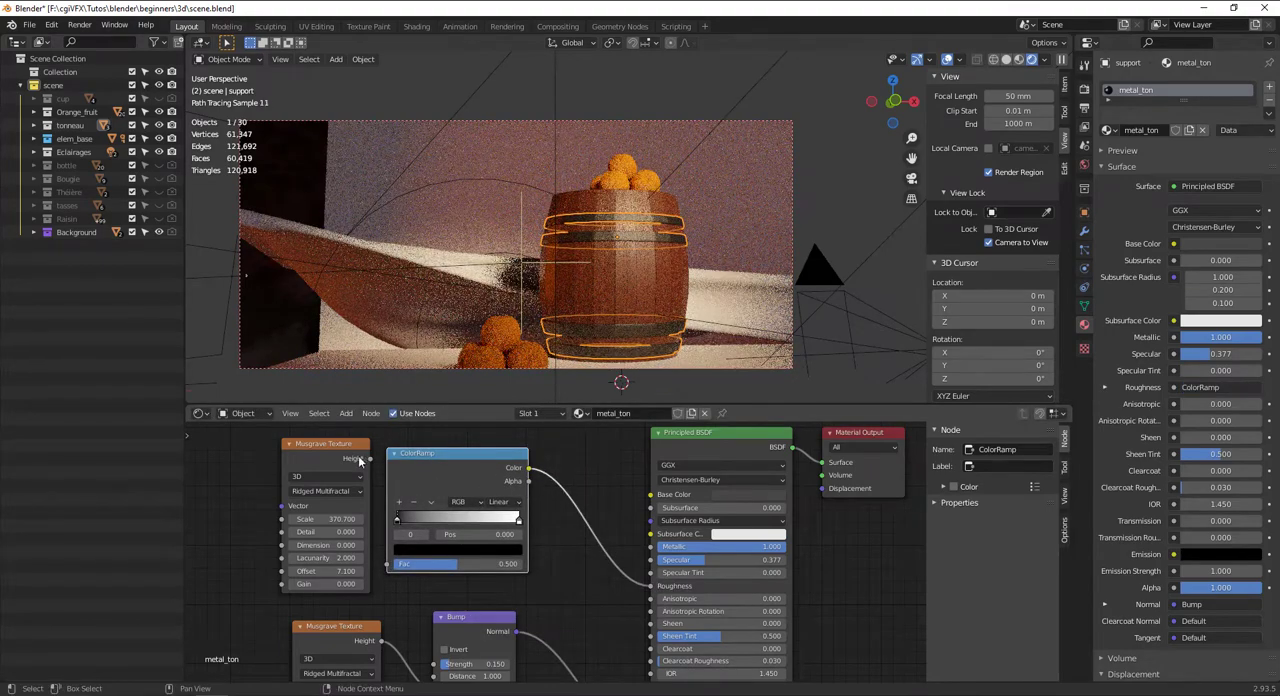
Connect the upper Musgrave Texture's Height output to the Fac input of the Roughness ColorRamp
drag(368, 461, 383, 567)
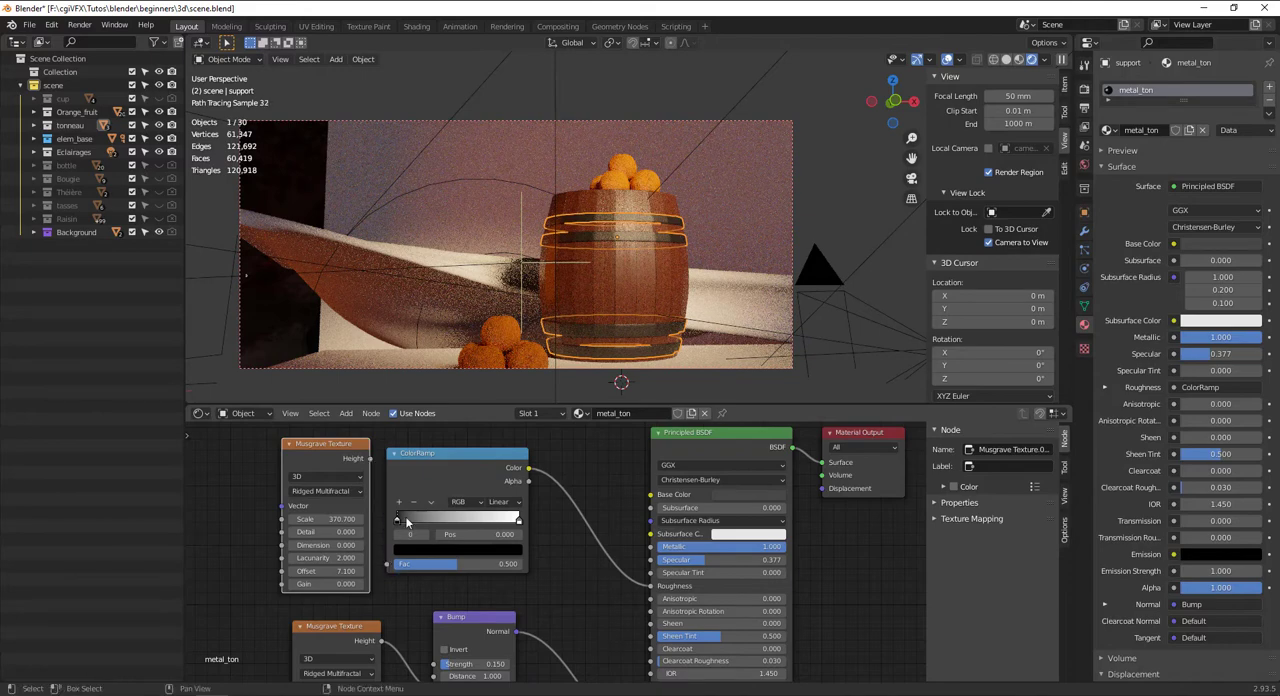
drag(390, 498, 417, 460)
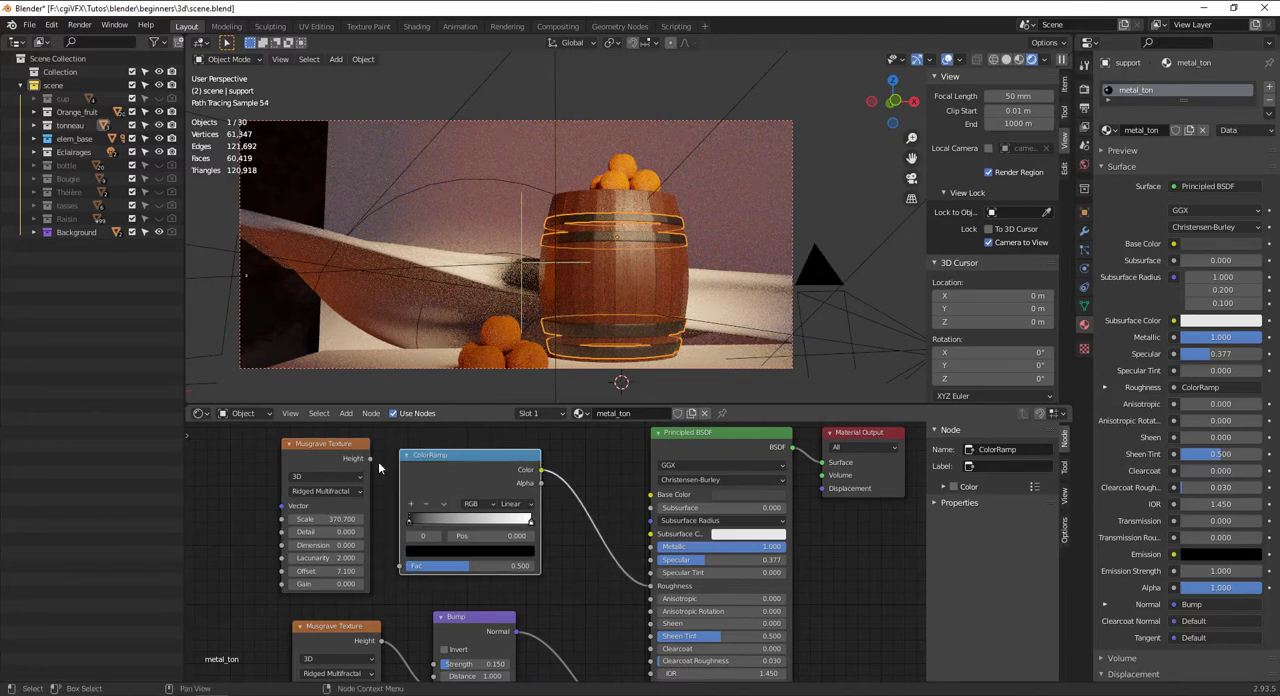
drag(404, 574, 401, 567)
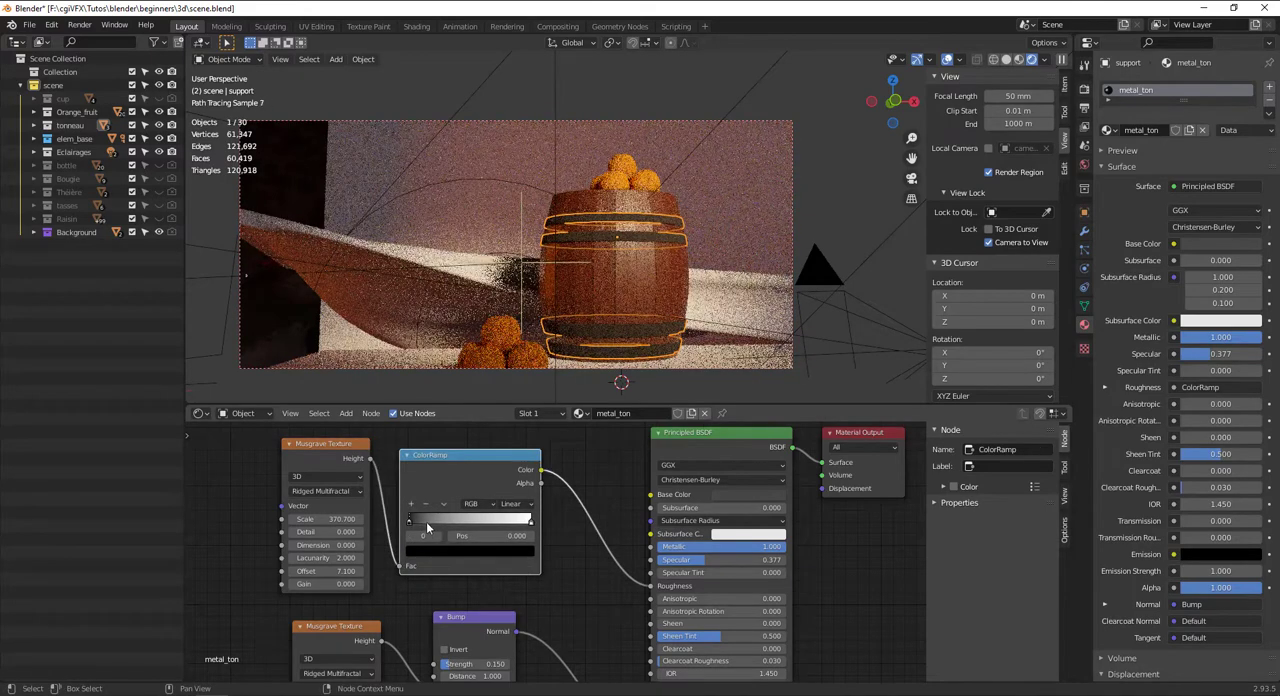
Set the Roughness ColorRamp to Ease interpolation and rearrange its stops so white comes first and black sits at about 0.89
drag(531, 529, 496, 522)
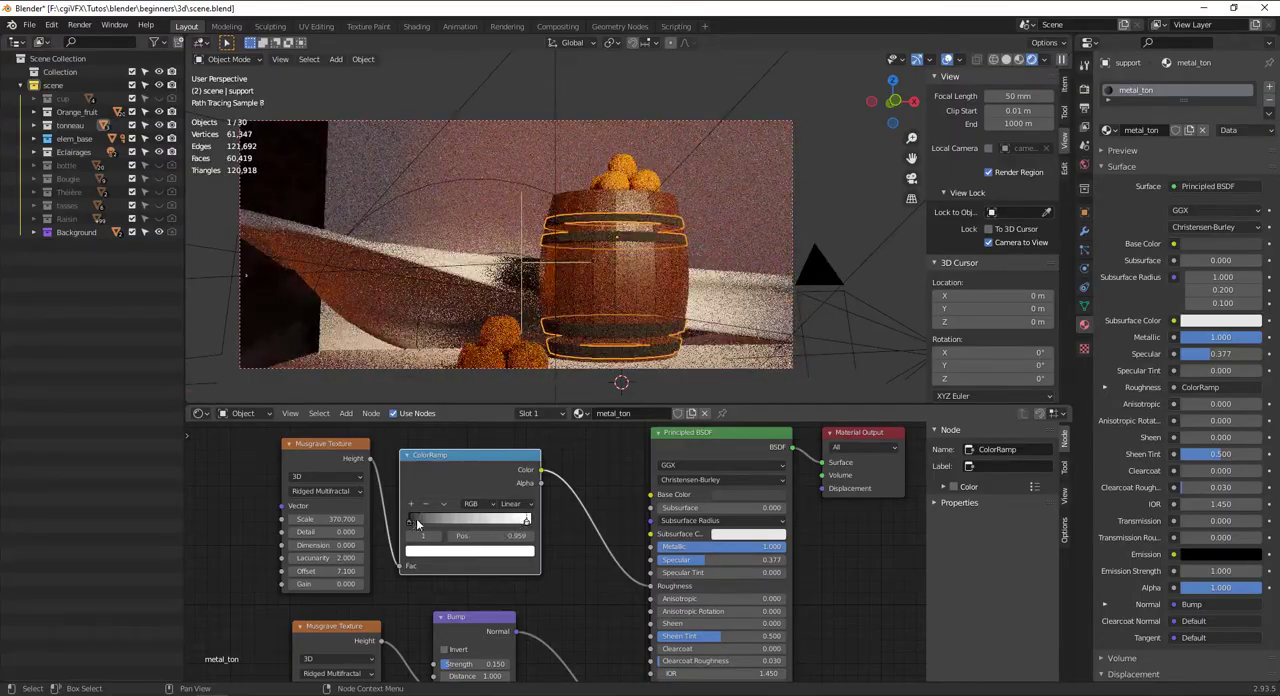
drag(418, 524, 525, 525)
click(511, 503)
click(503, 524)
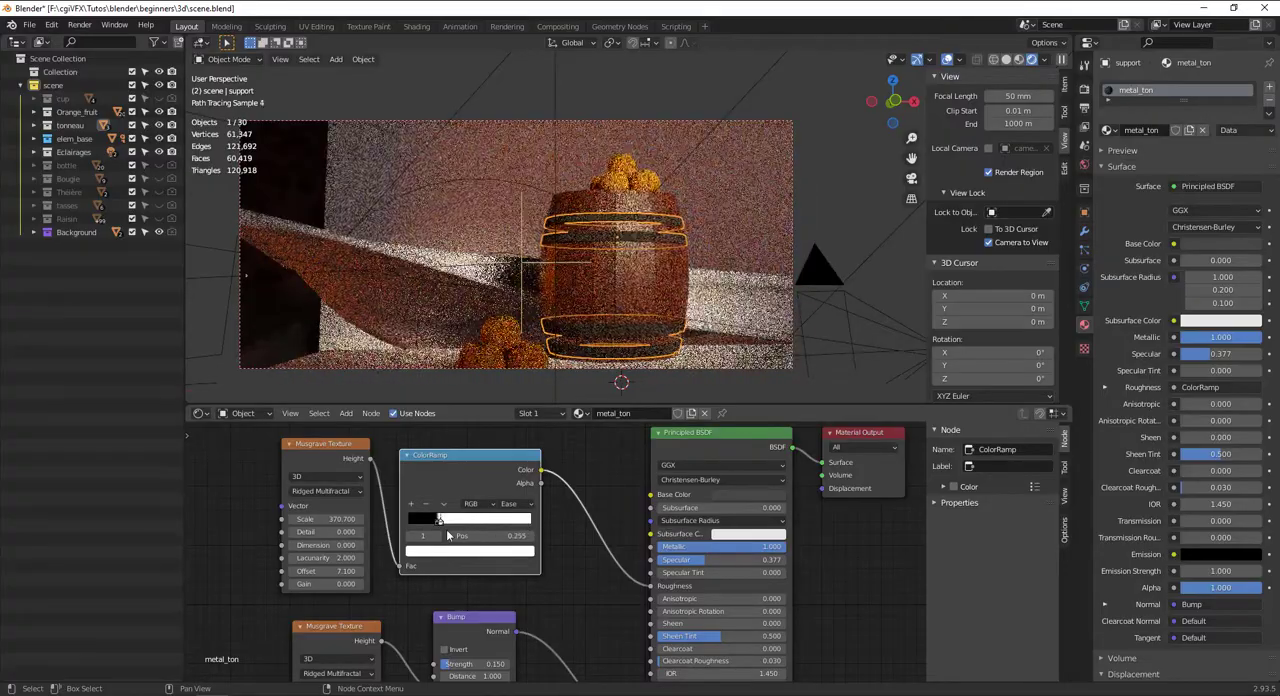
drag(438, 527, 567, 507)
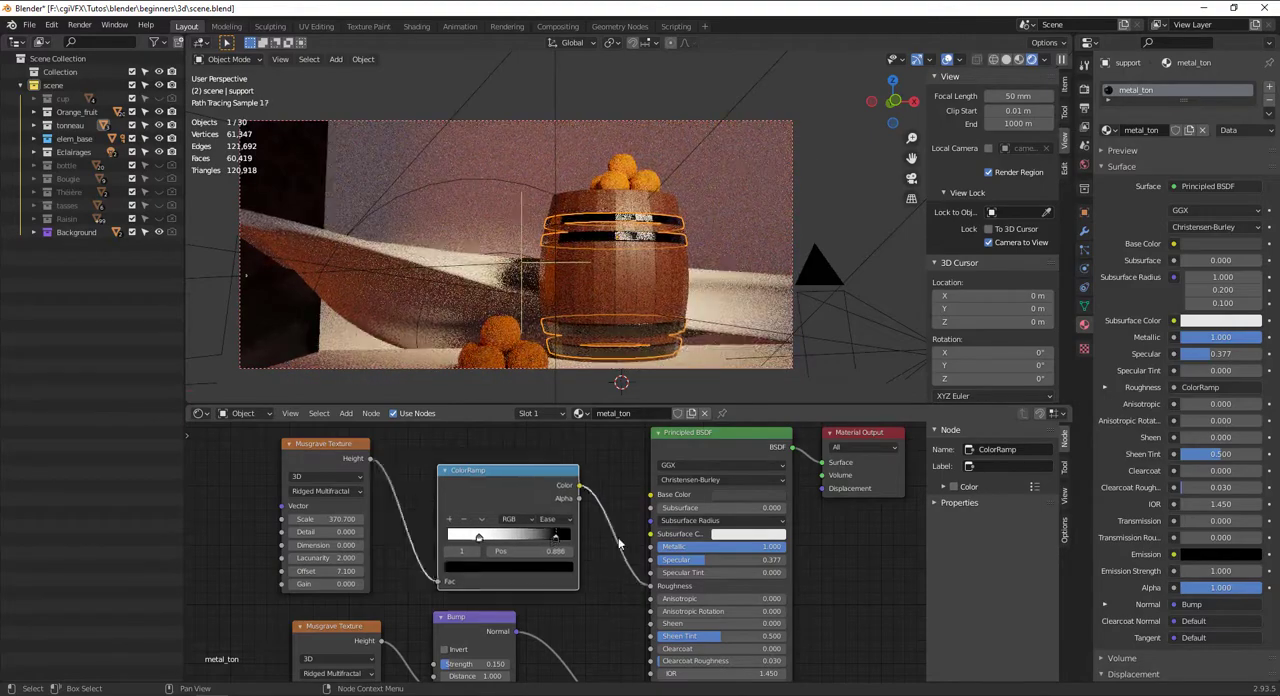
Delete the upper Musgrave Texture, then flip the Roughness ColorRamp with its black stop at 0.391
click(327, 446)
key(x)
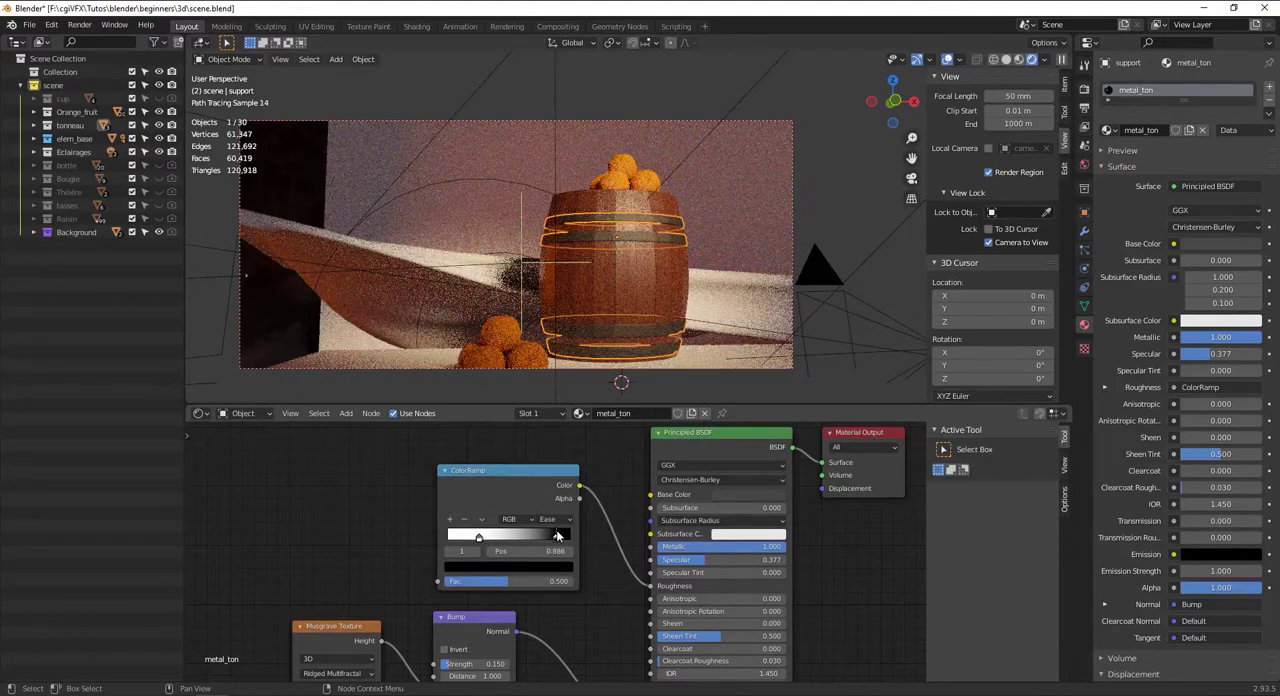
click(482, 521)
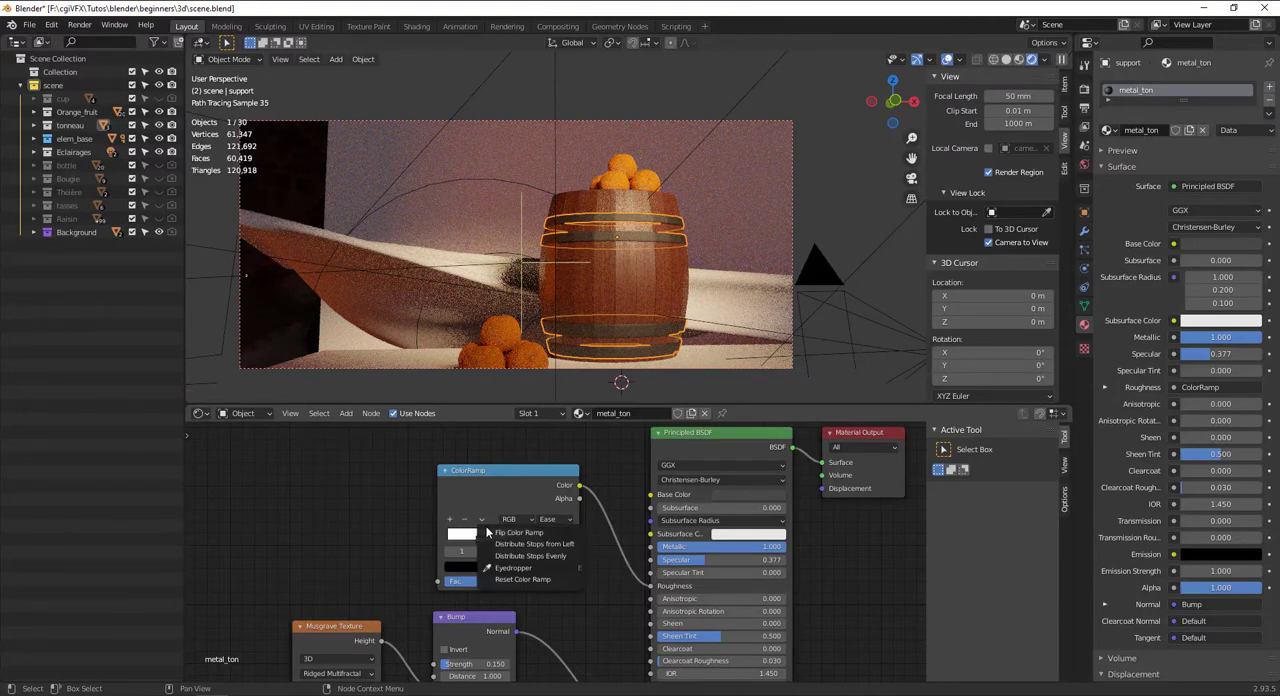
click(488, 534)
drag(462, 537, 514, 535)
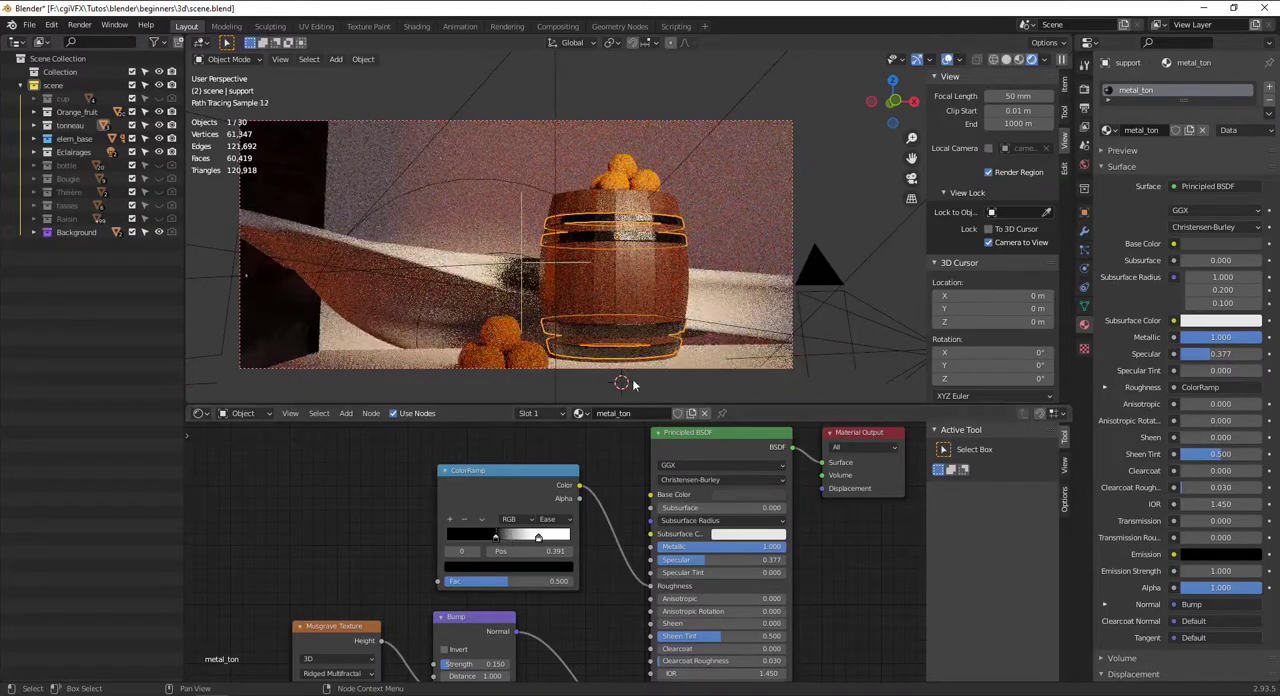
Reselect the barrel's metal hoops in a wider view and set the metal_ton Base Color to pure white
scroll(659, 303, down, 4)
click(802, 226)
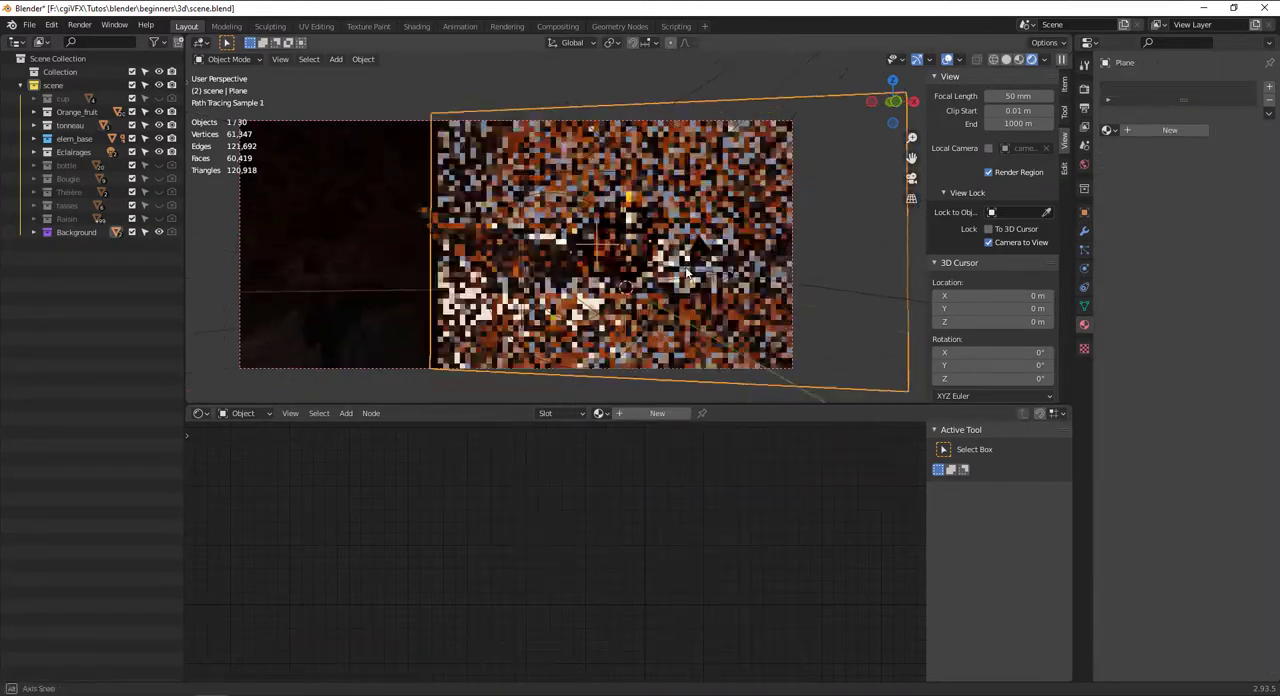
scroll(644, 238, up, 3)
click(646, 232)
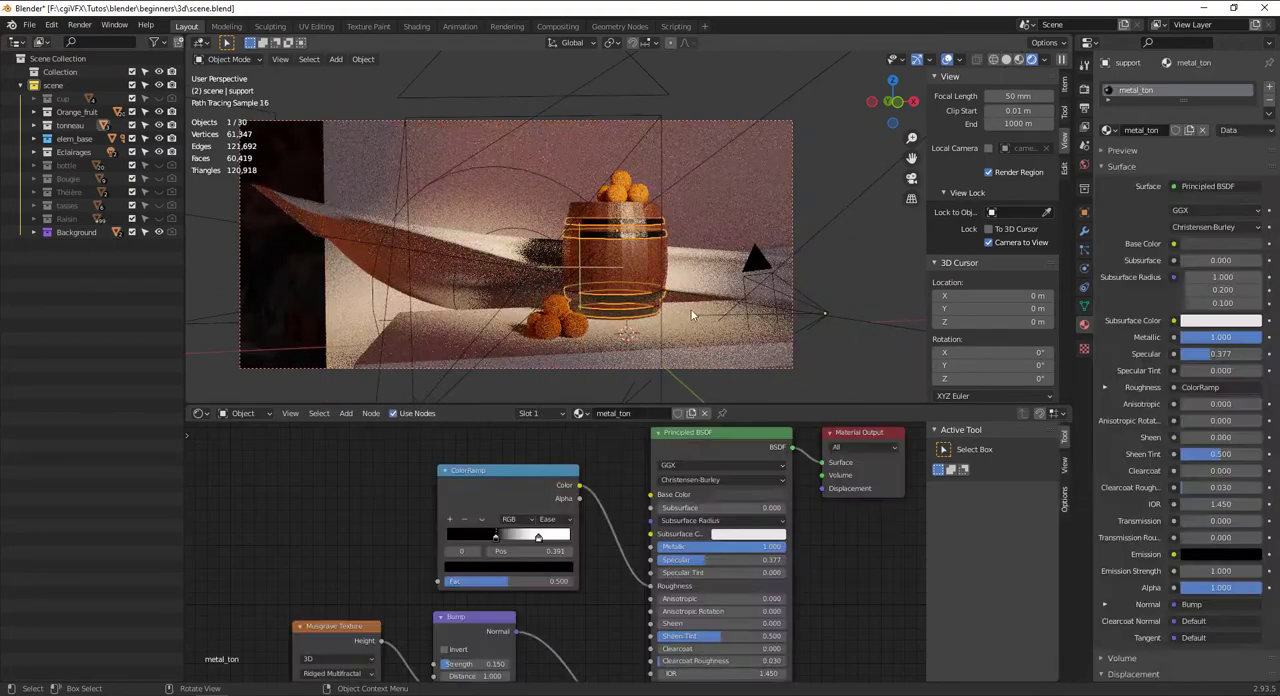
click(769, 495)
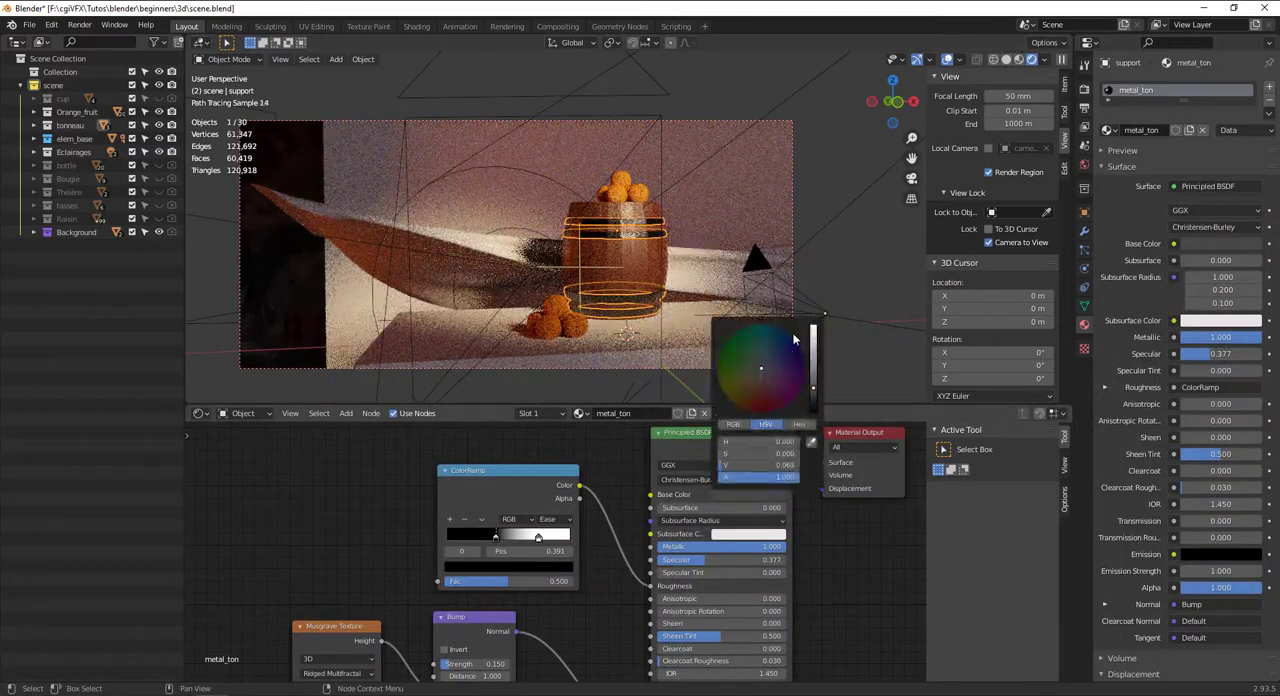
drag(812, 364, 813, 328)
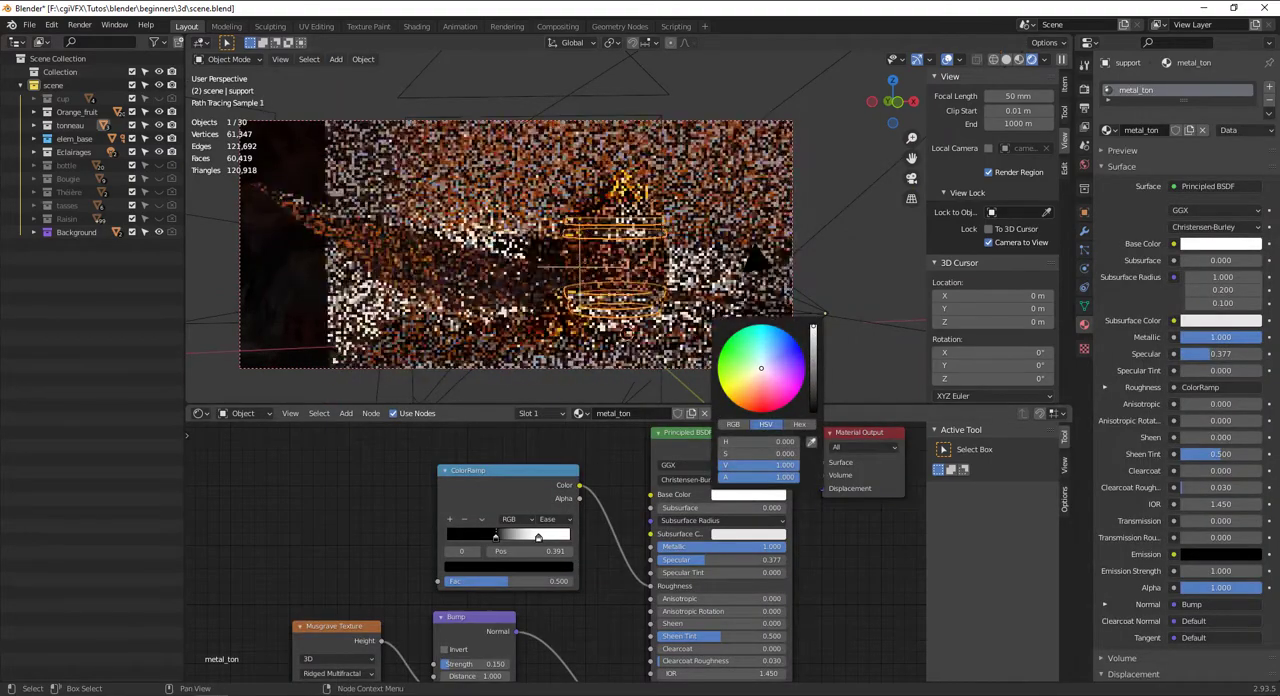
Shift the Roughness ColorRamp's black stop slightly toward the start and darken the stop at 0.745 to mid grey
mouse_move(507, 545)
mouse_down()
mouse_move(526, 540)
mouse_move(484, 536)
mouse_up()
click(540, 538)
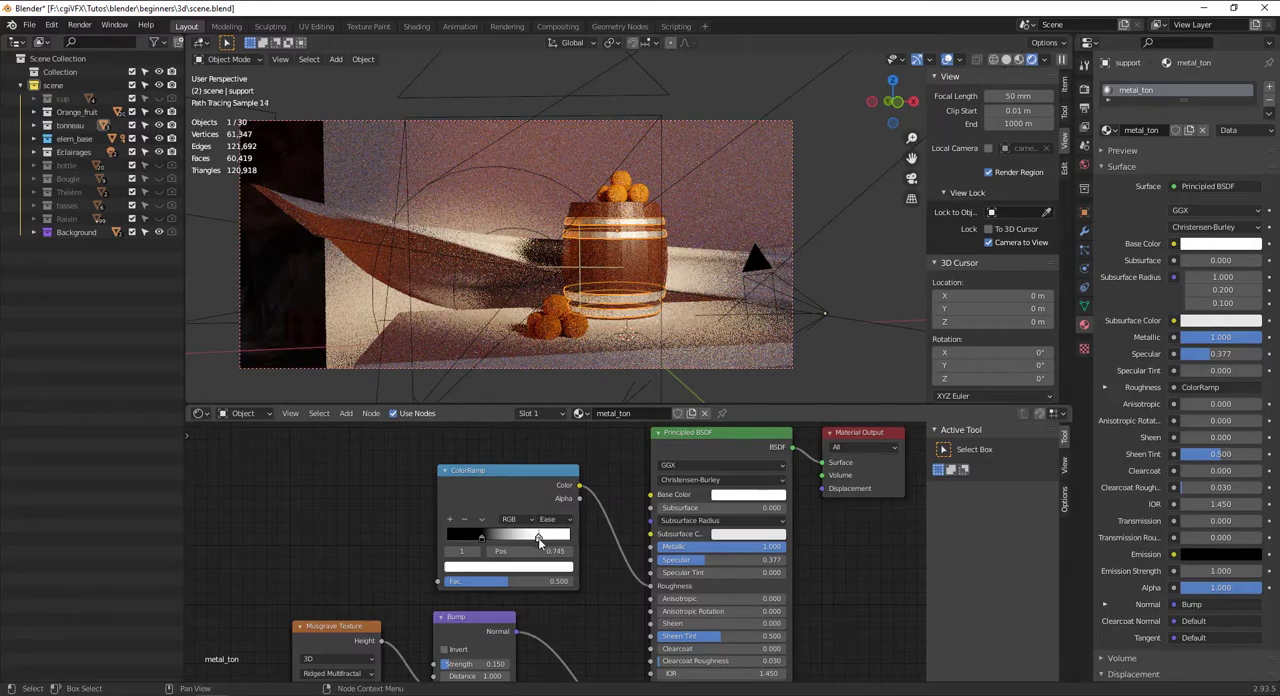
click(508, 566)
click(549, 569)
click(546, 461)
drag(546, 461, 546, 449)
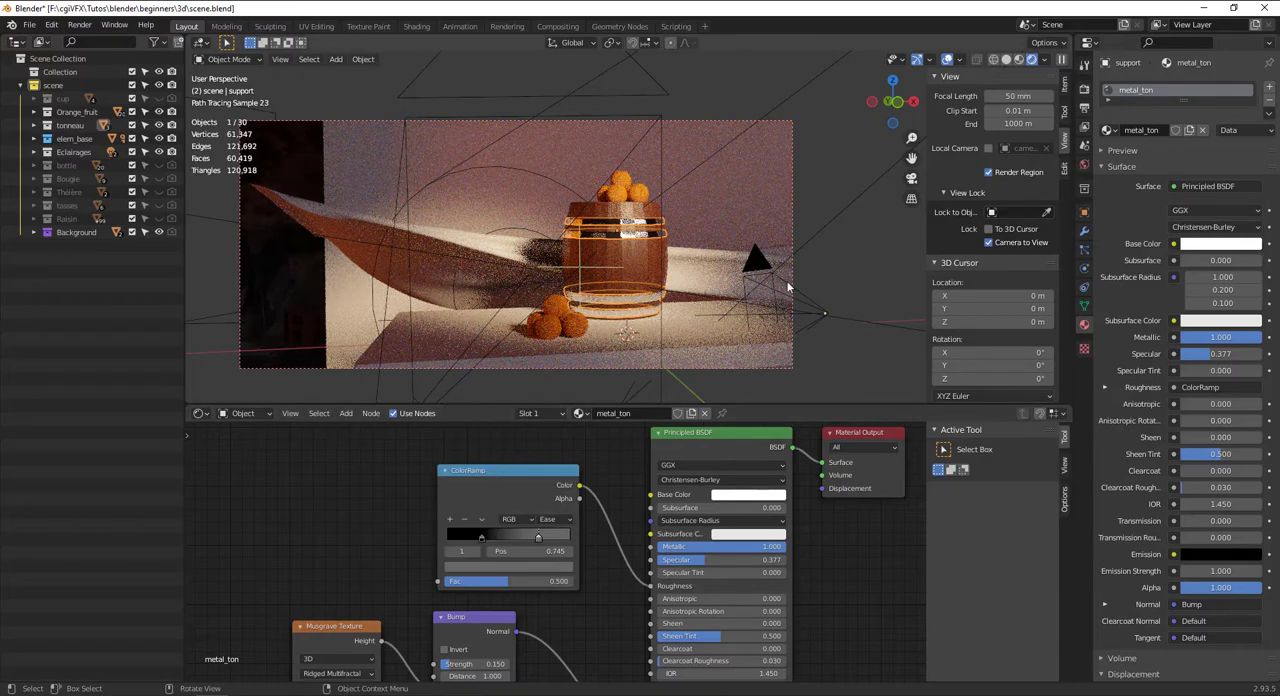
Check the barrel and cloth from other angles, then show the whole scene in solid shading
click(787, 287)
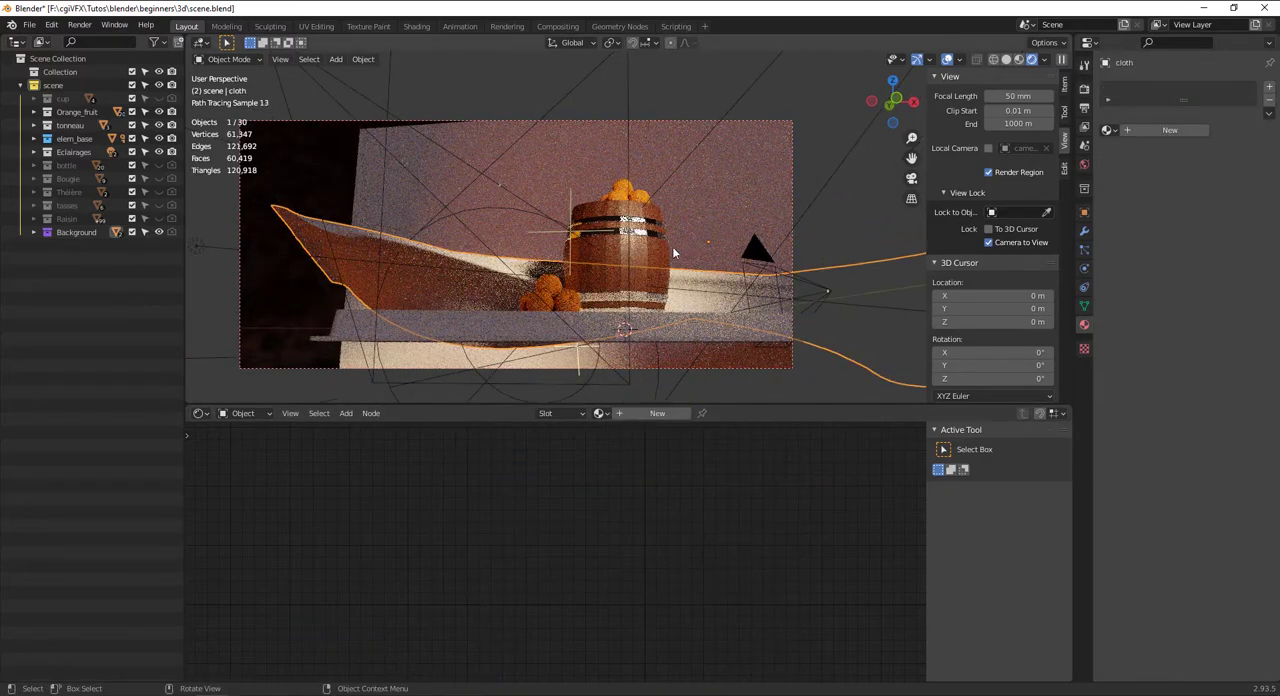
middle_drag(672, 253, 593, 286)
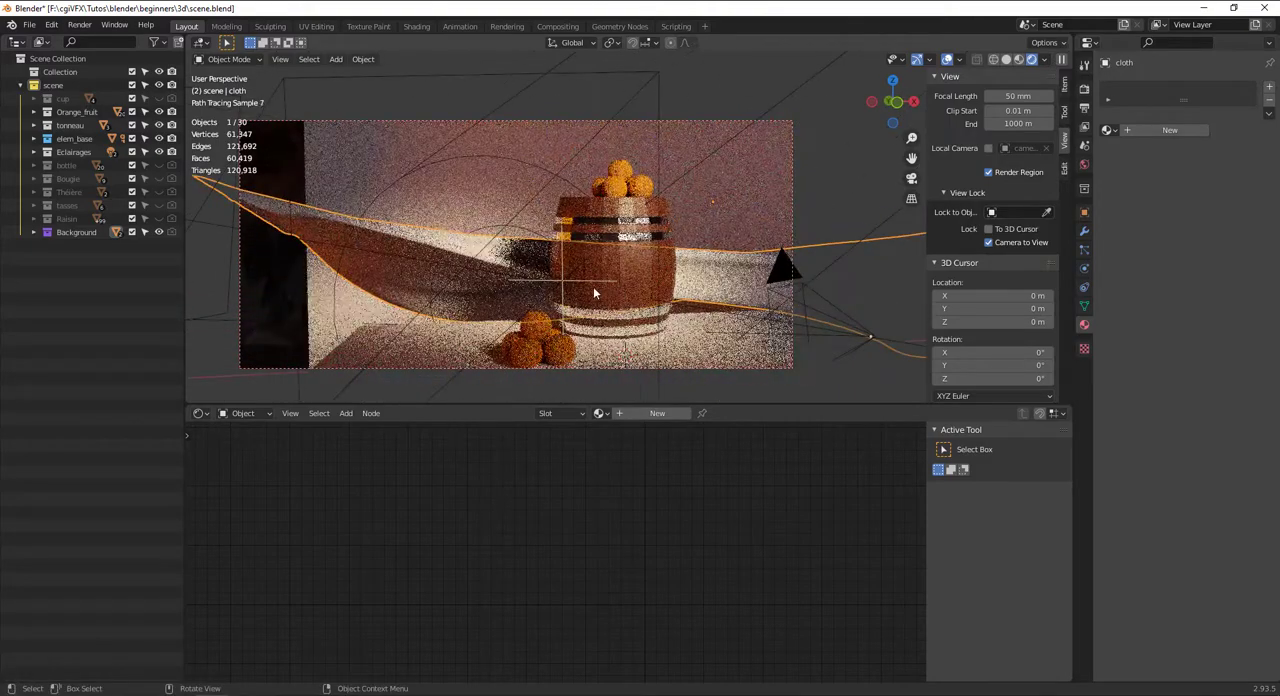
click(461, 273)
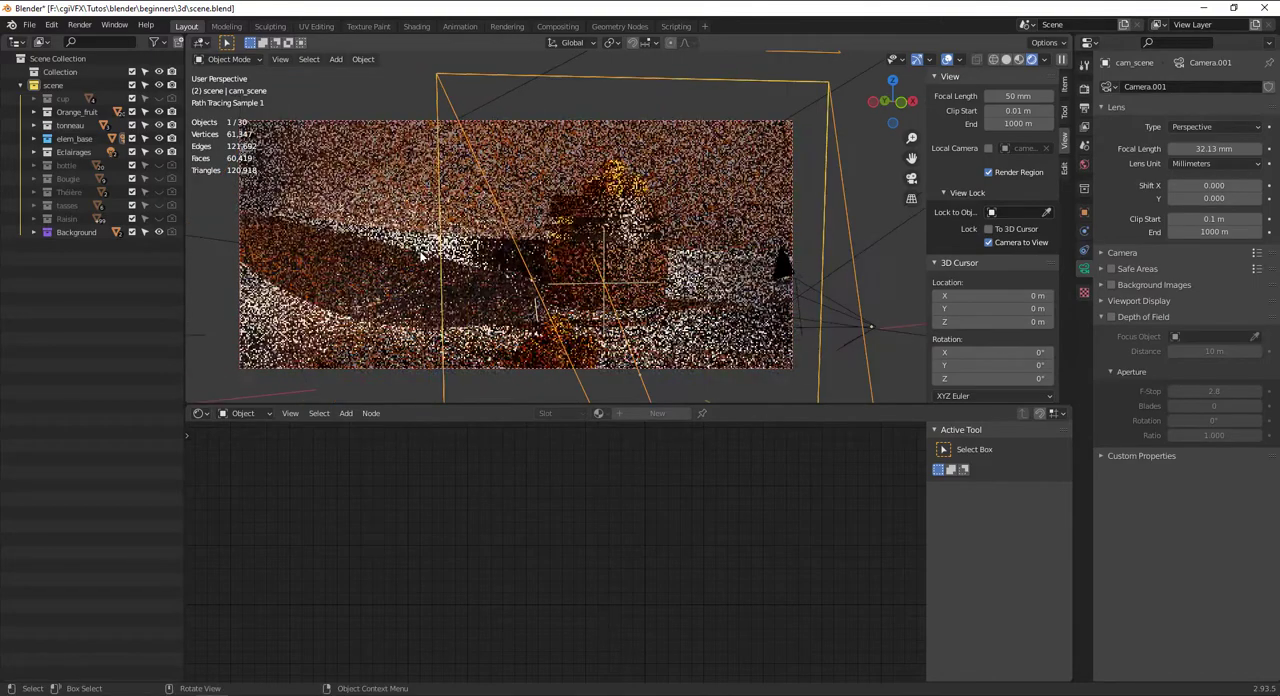
click(406, 267)
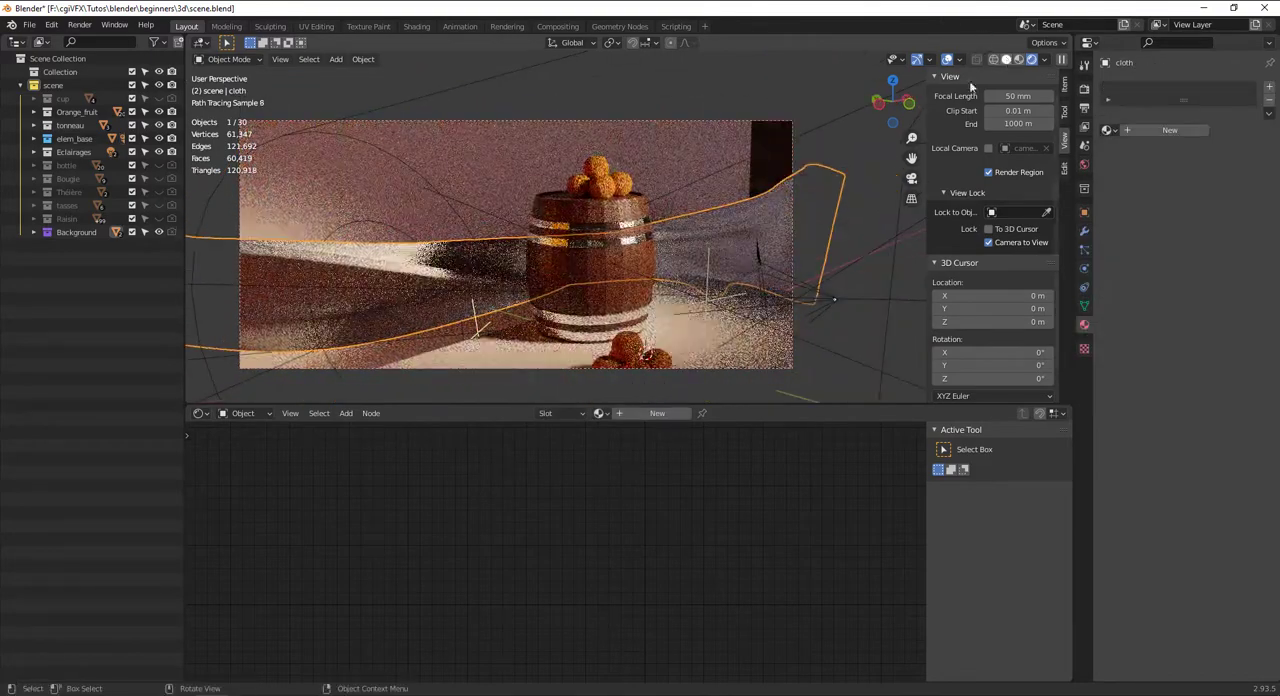
click(1006, 59)
scroll(560, 260, down, 3)
middle_drag(560, 260, 522, 287)
Select the barrel and set the ton material's Viewport Display color to orange
click(600, 259)
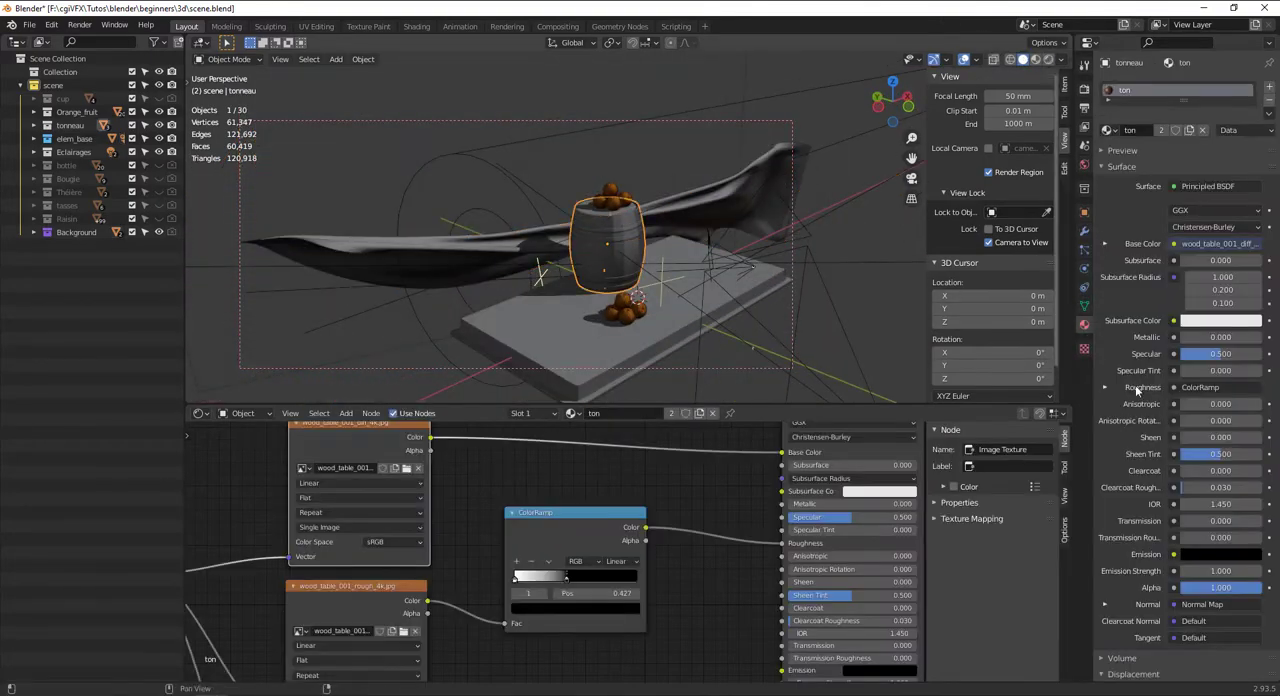
scroll(1150, 470, down, 4)
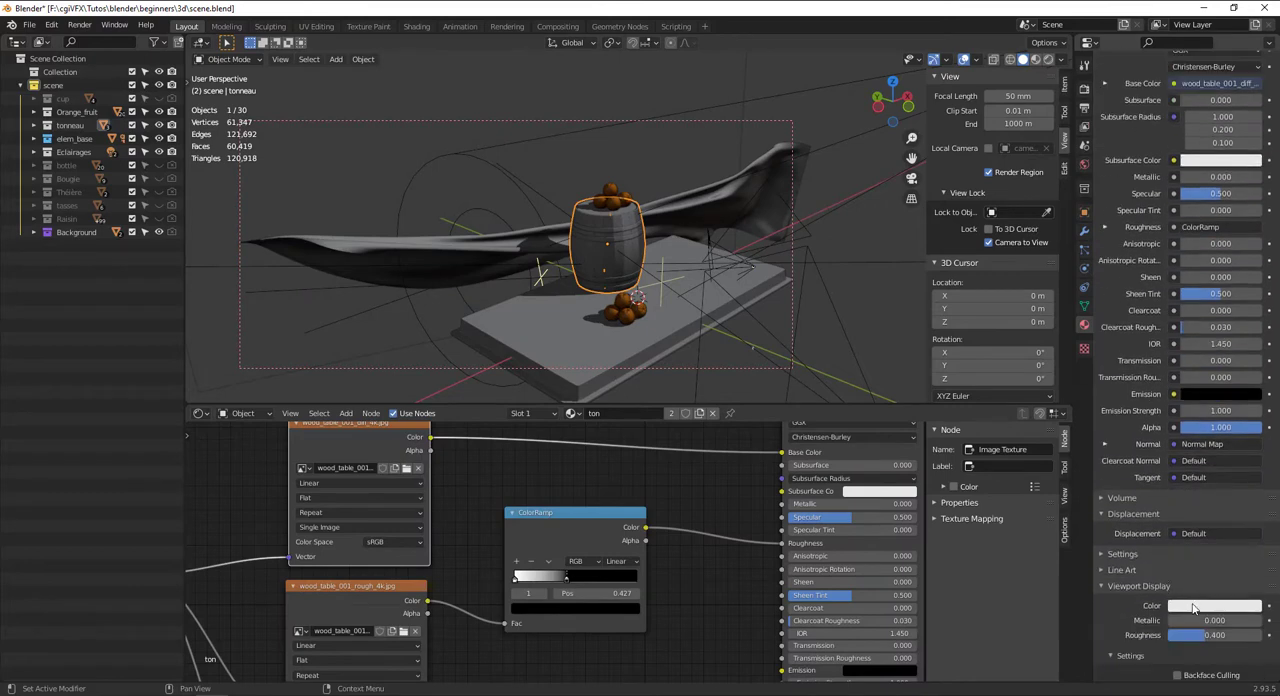
click(1193, 607)
click(1181, 488)
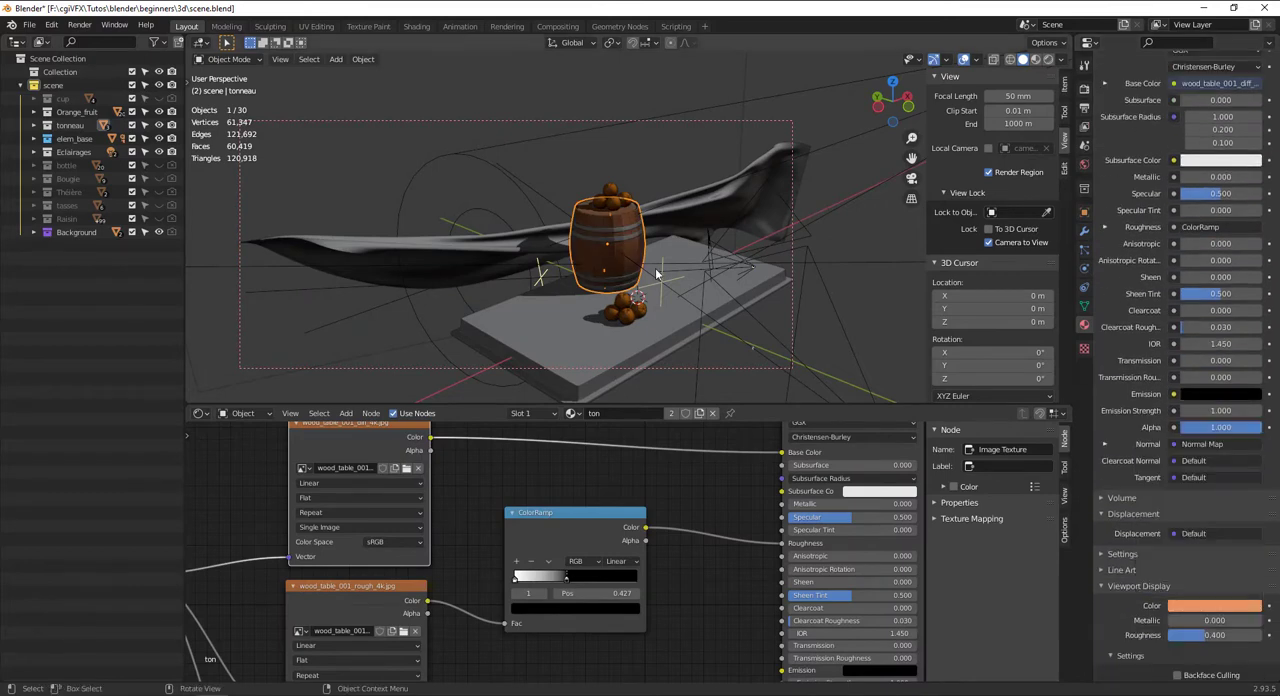
Raise the Viewport Display Metallic of the barrel hoops' metal_ton material to its maximum and save the file
scroll(642, 243, up, 3)
click(642, 243)
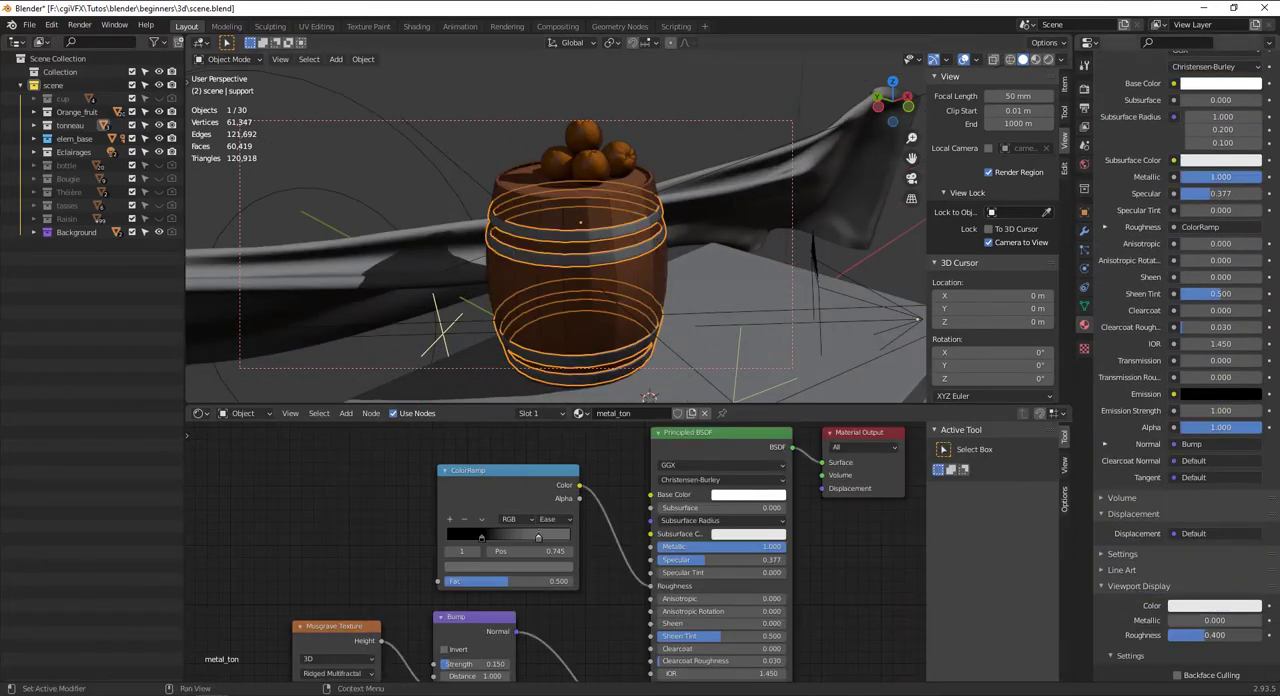
drag(1194, 624, 1265, 624)
scroll(603, 255, down, 3)
mouse_move(603, 255)
middle_down()
mouse_move(541, 178)
mouse_move(541, 244)
mouse_move(584, 269)
mouse_move(560, 288)
mouse_move(523, 246)
mouse_move(541, 214)
mouse_move(616, 224)
mouse_move(506, 260)
mouse_move(626, 240)
mouse_move(554, 263)
mouse_move(601, 276)
middle_up()
click(541, 182)
key(ctrl+s)
Select the draped cloth, show it in rendered shading, and create a new material for it named cloth
scroll(538, 300, up, 3)
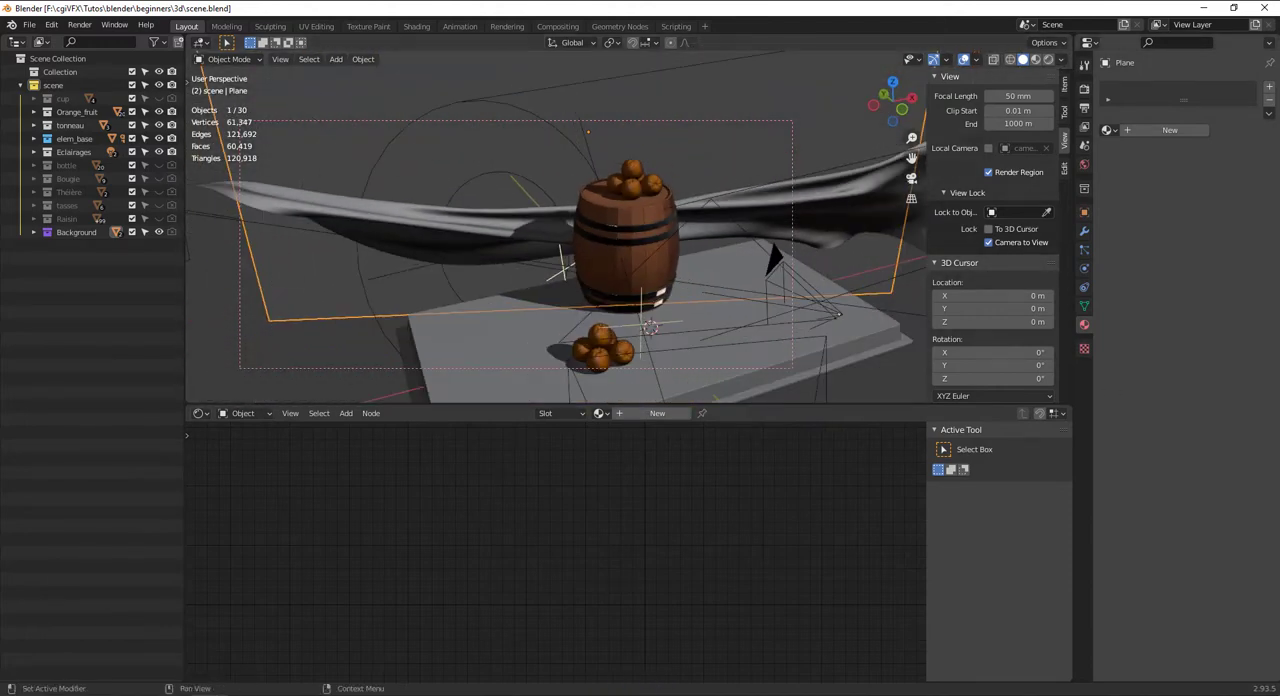
click(467, 230)
middle_drag(738, 256, 873, 87)
click(1045, 60)
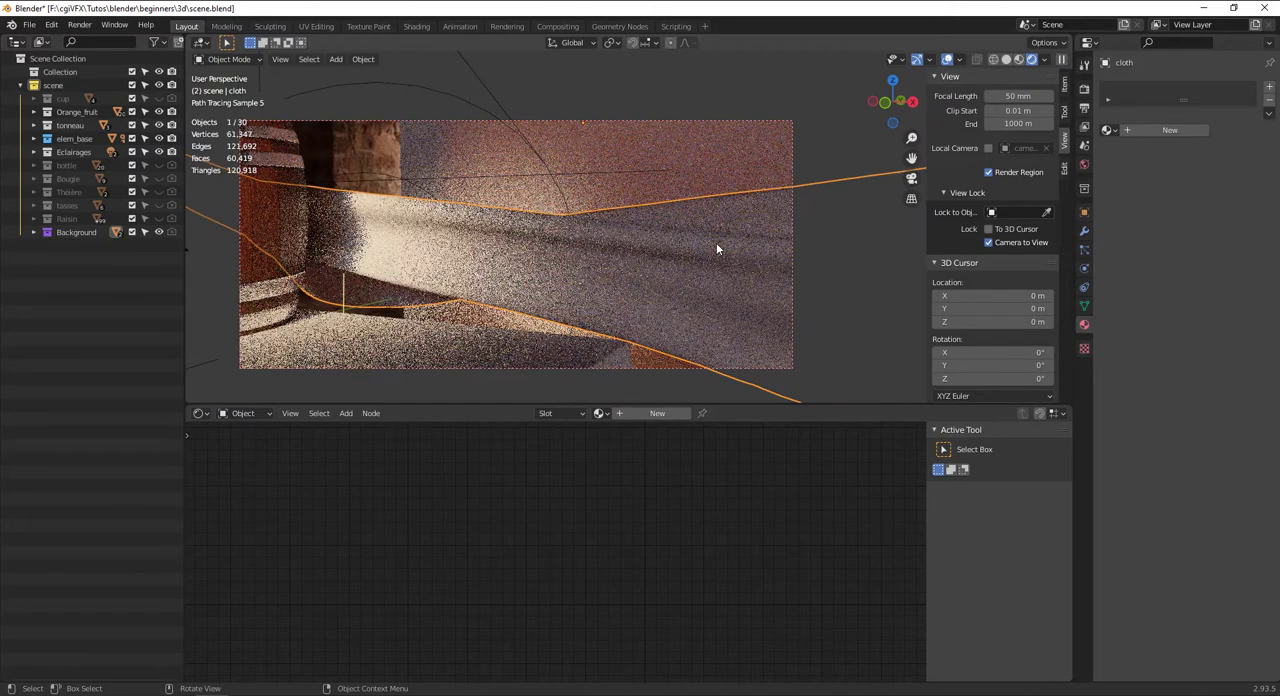
click(655, 414)
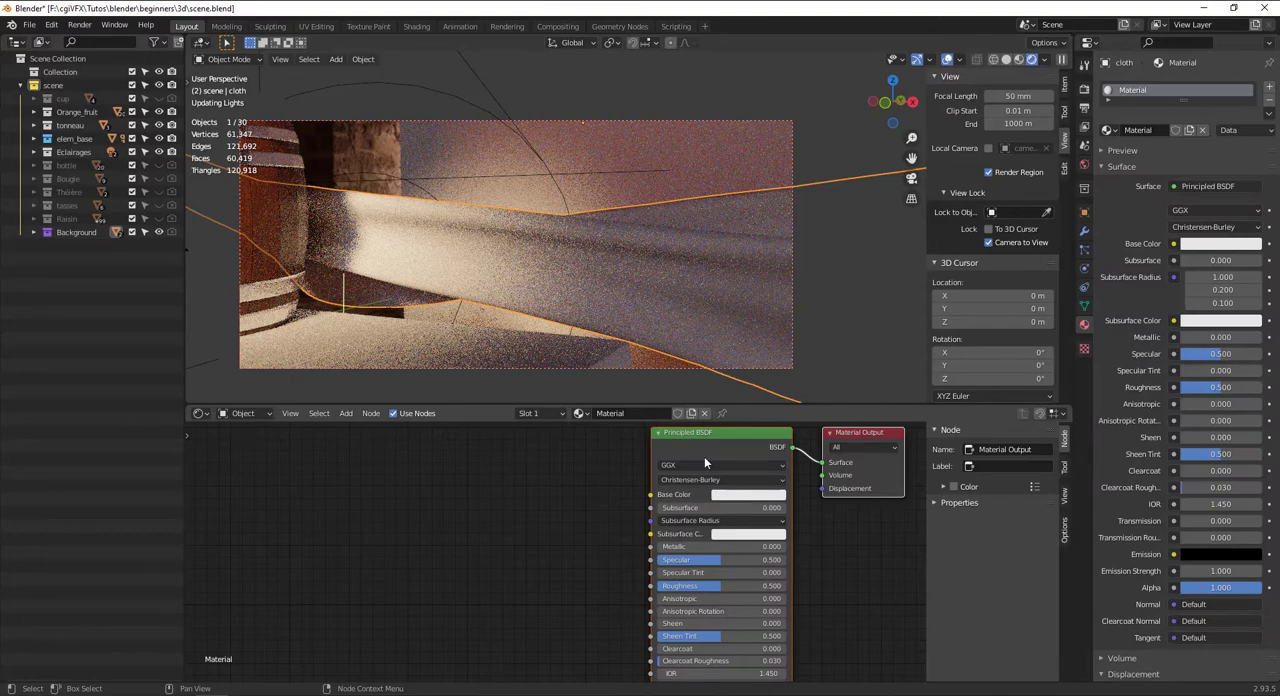
click(638, 412)
text(cl)
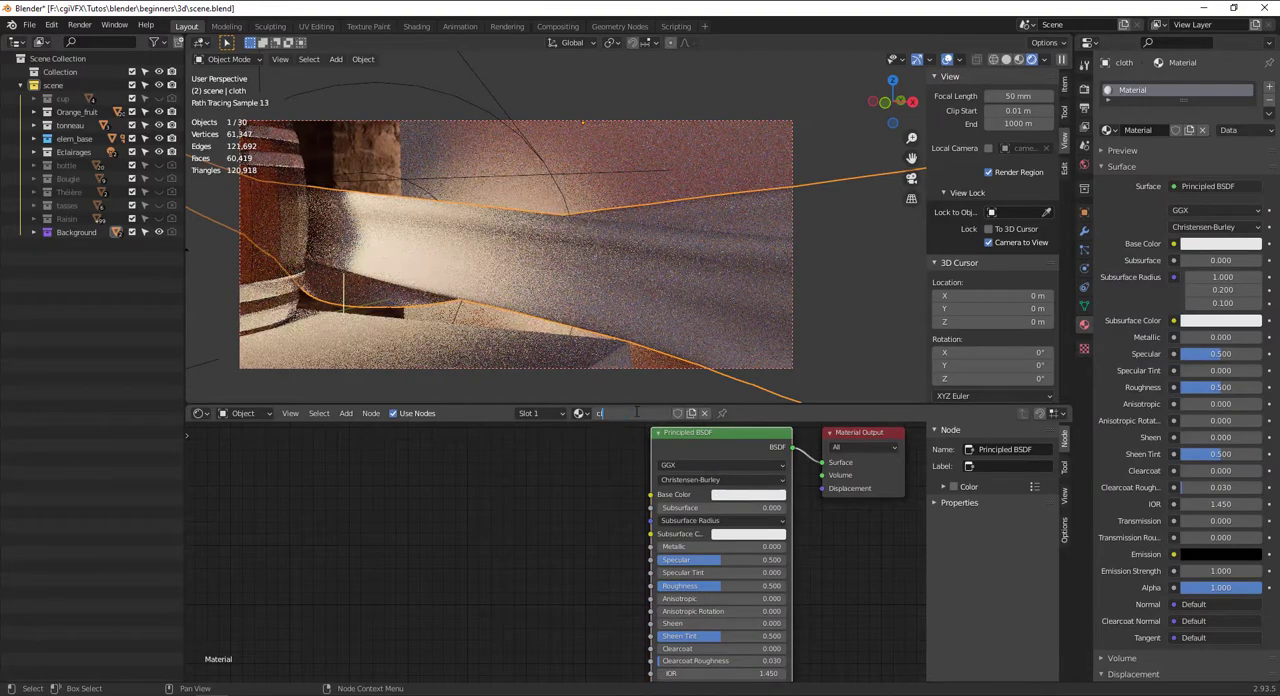
text(oth)
key(Return)
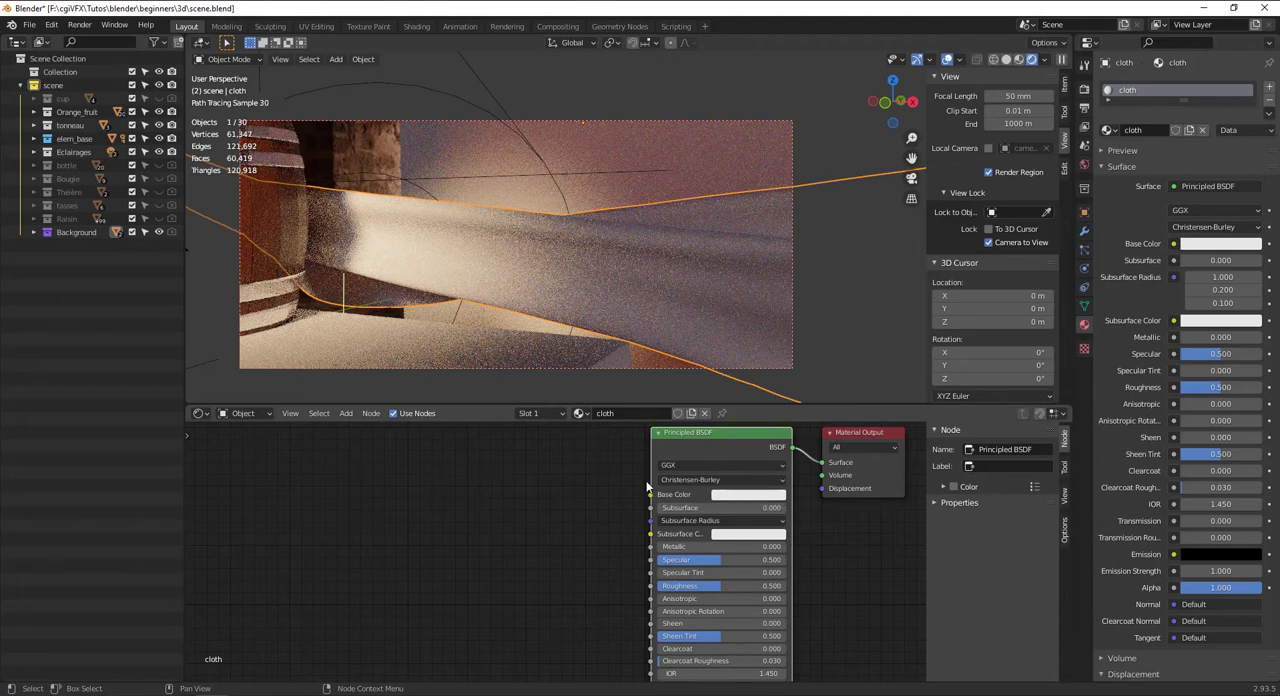
Add an Image Texture node to the cloth material and connect its Color output to the shader's Base Color
click(555, 455)
text(im)
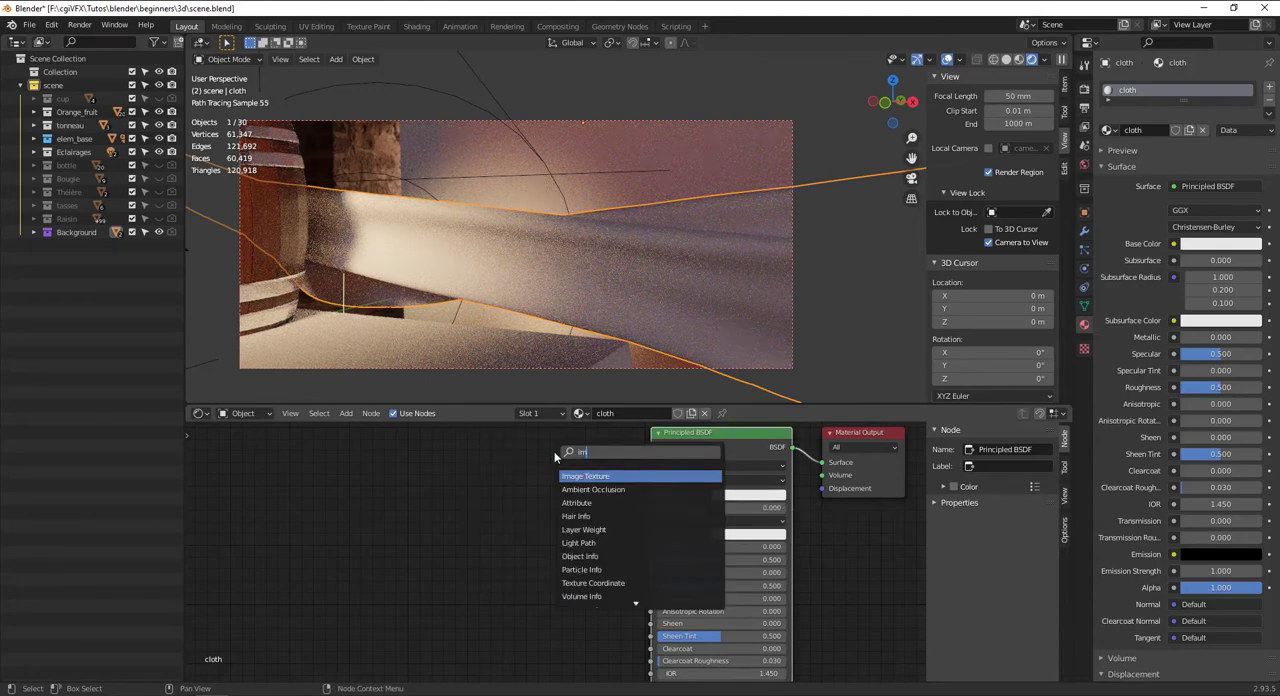
key(Return)
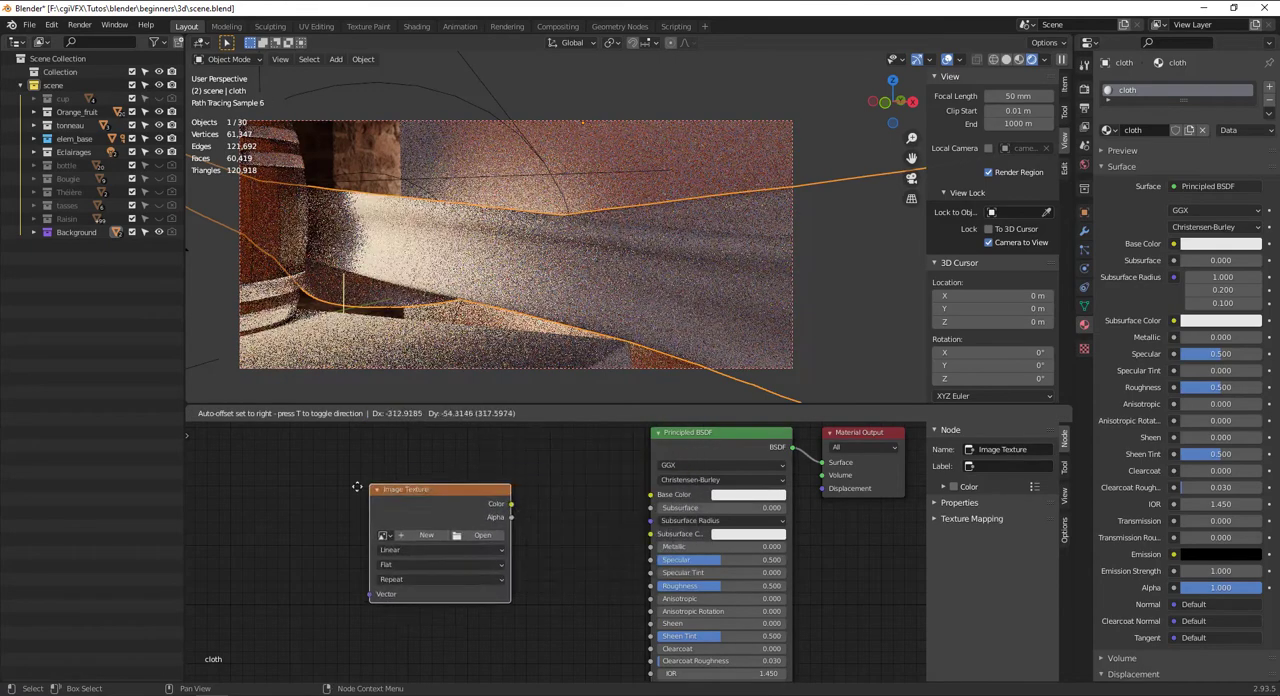
drag(649, 497, 650, 494)
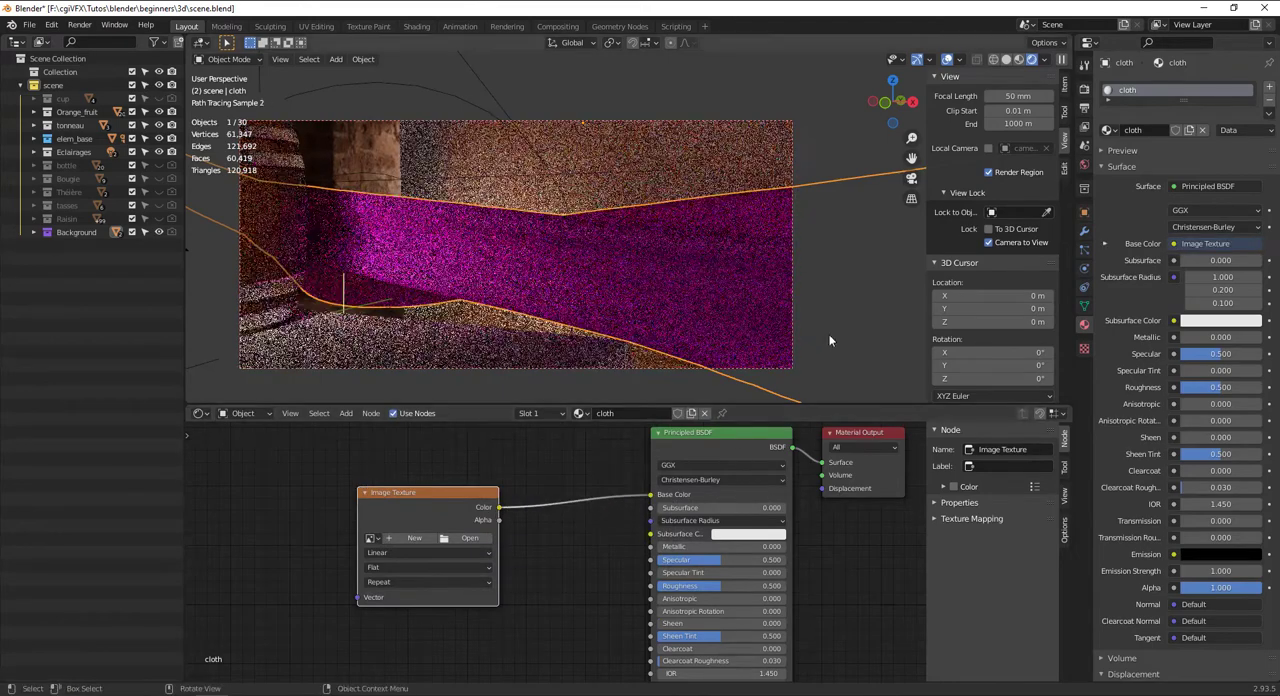
In solid shading, load TexturesCom_PersianCarpets0053_1_masked_S.png from the beginners\textures folder into the cloth's Image Texture node
click(1033, 59)
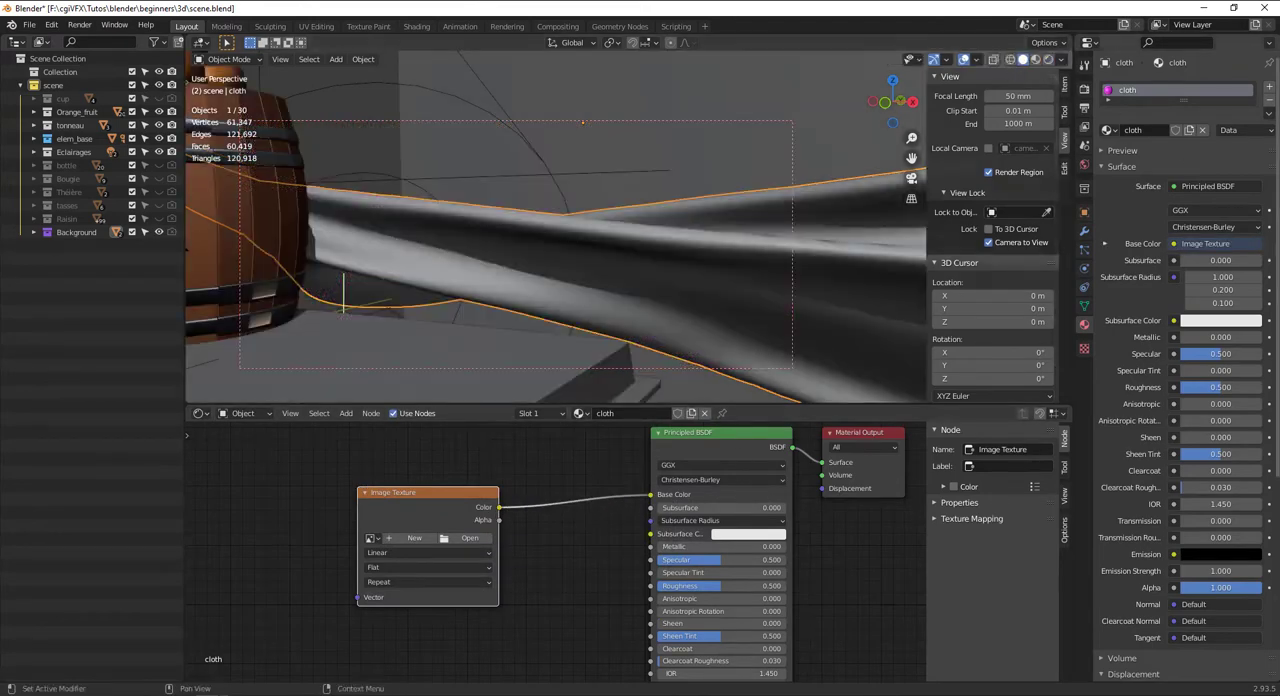
click(470, 538)
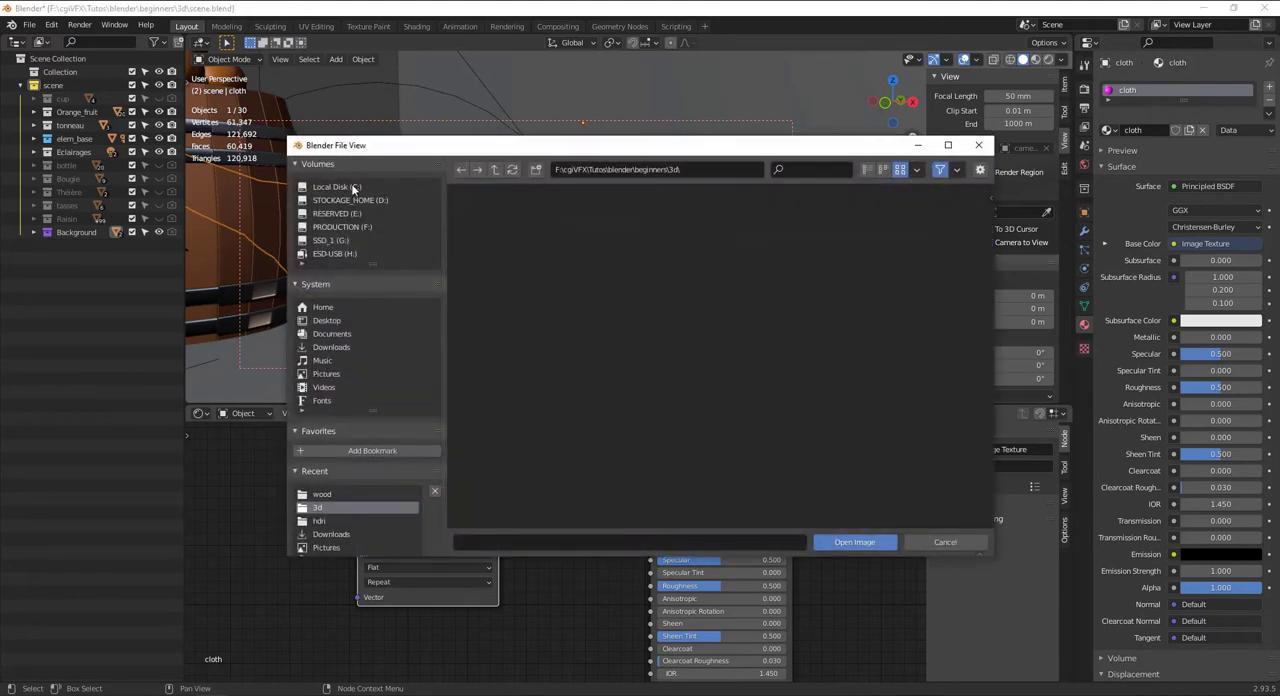
click(339, 224)
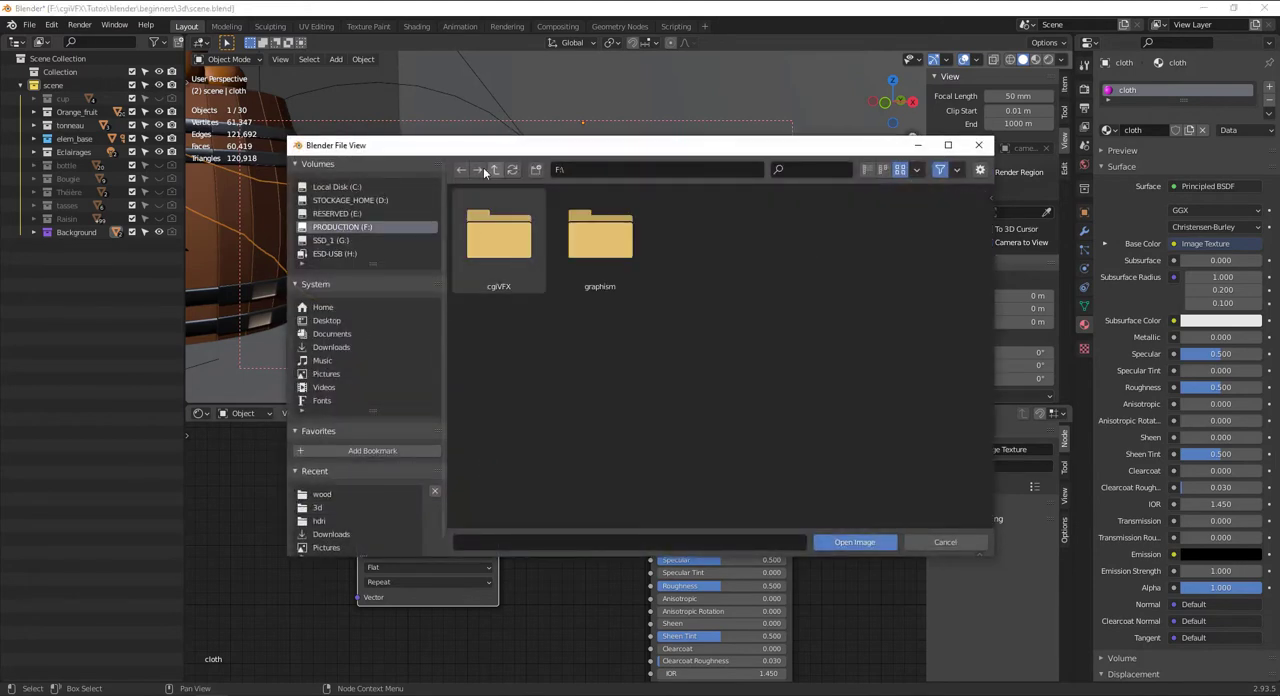
double_click(490, 242)
double_click(498, 345)
double_click(498, 255)
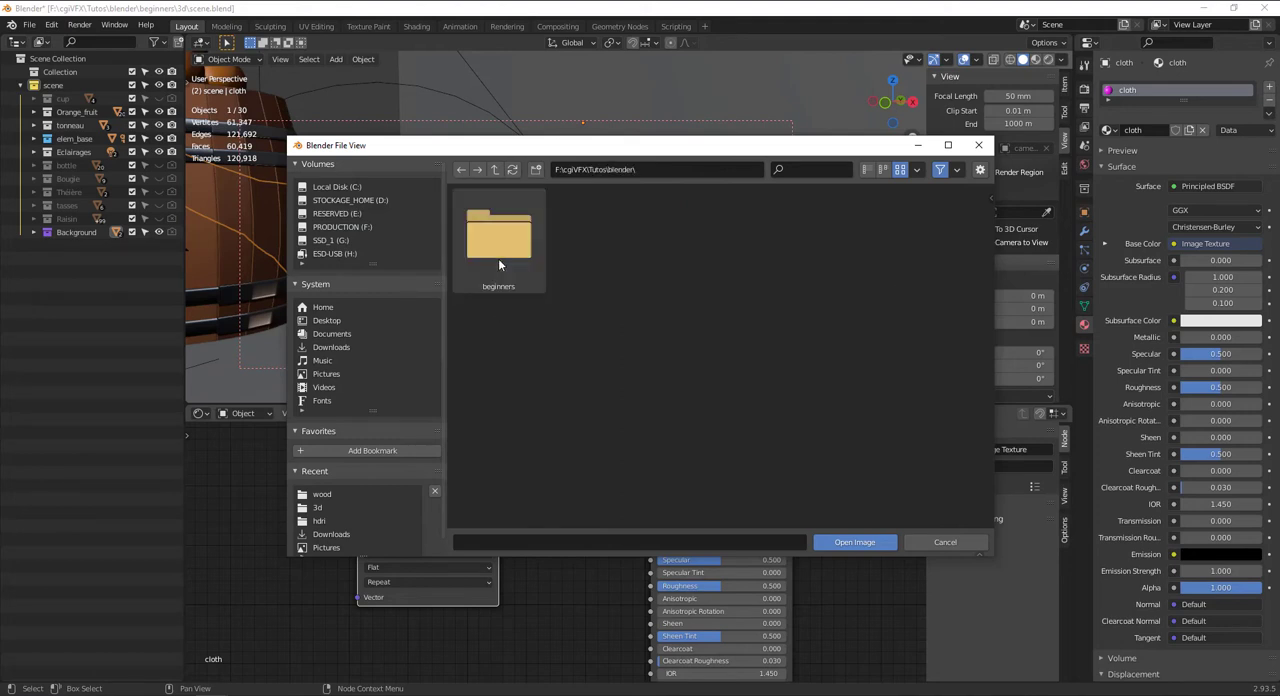
double_click(498, 258)
double_click(815, 239)
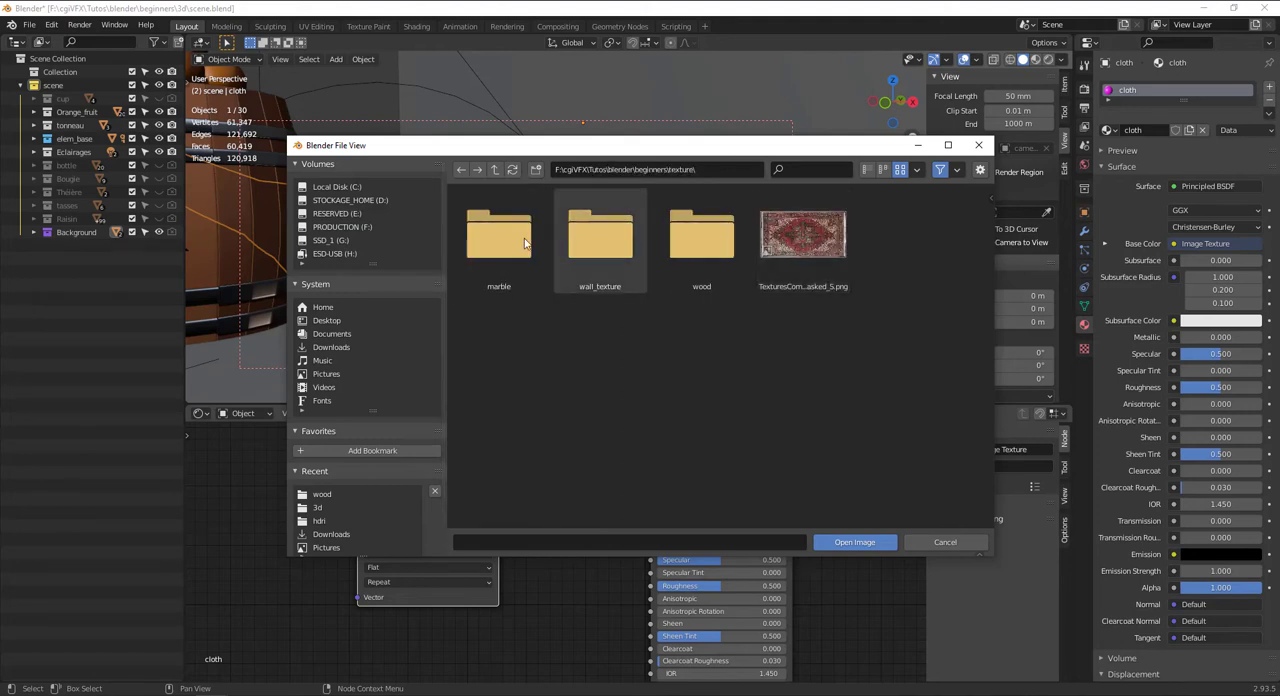
click(800, 243)
click(868, 543)
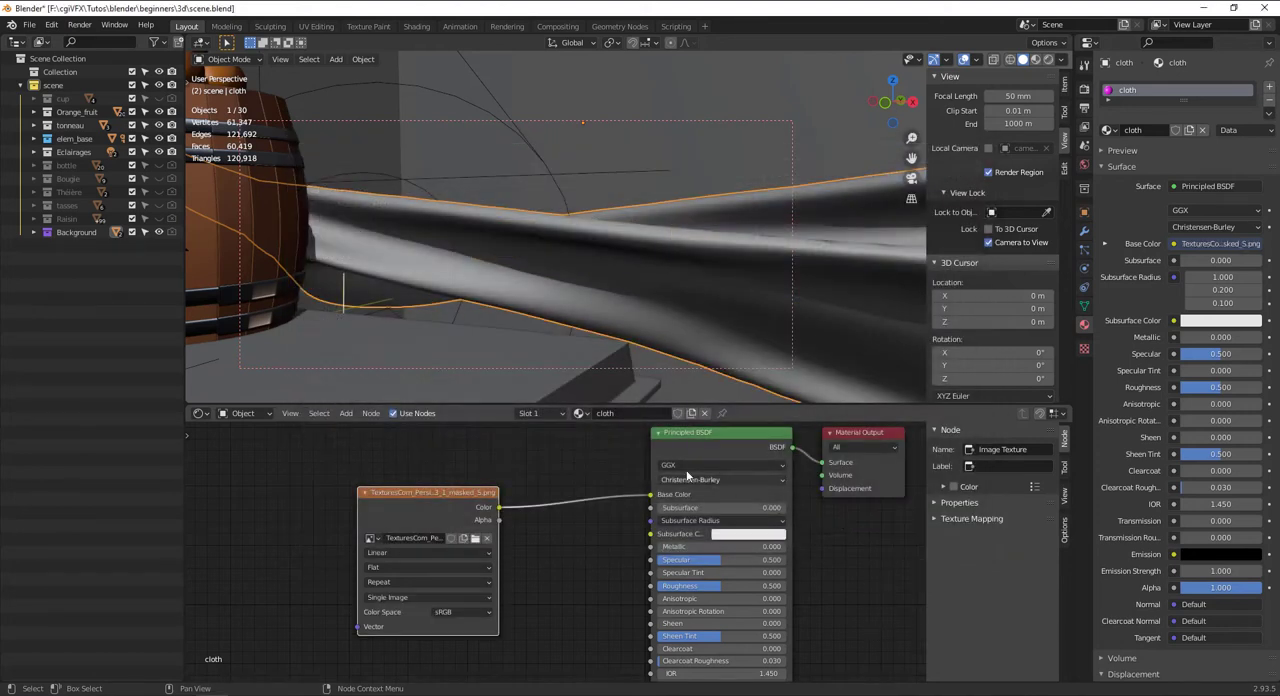
Inspect the cloth's UV layout over the carpet image and the rendered carpet texture beside the barrel
click(316, 26)
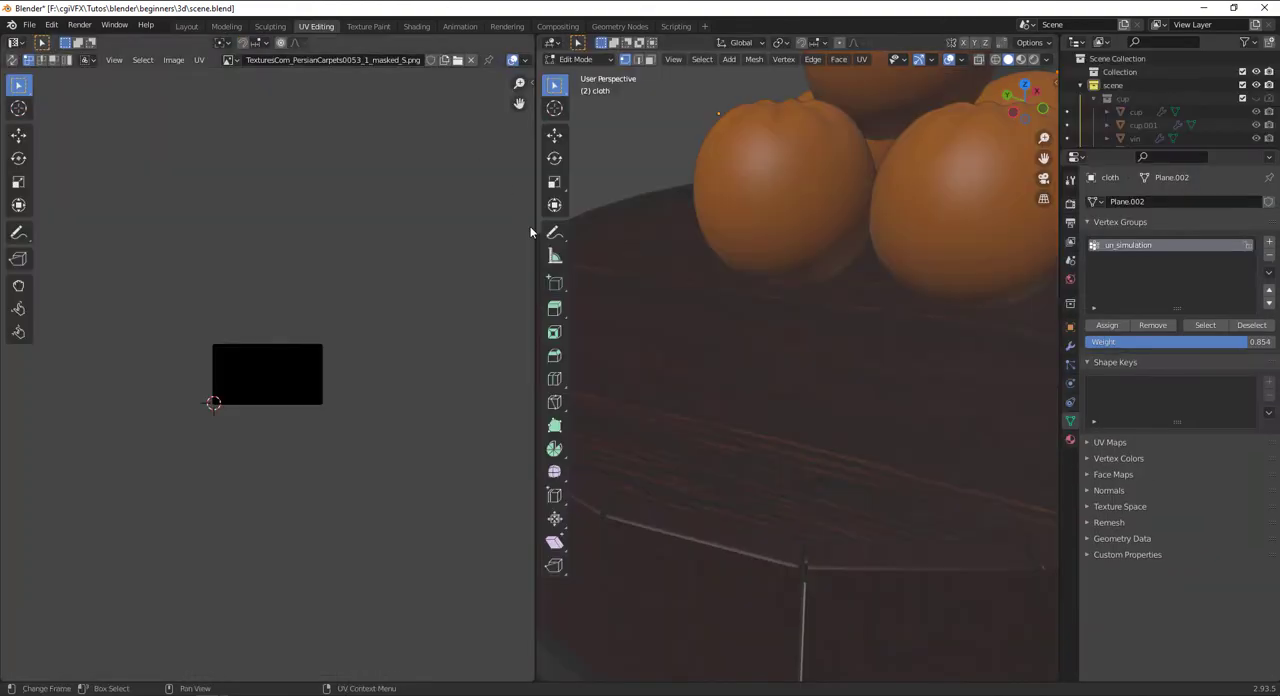
scroll(209, 399, up, 8)
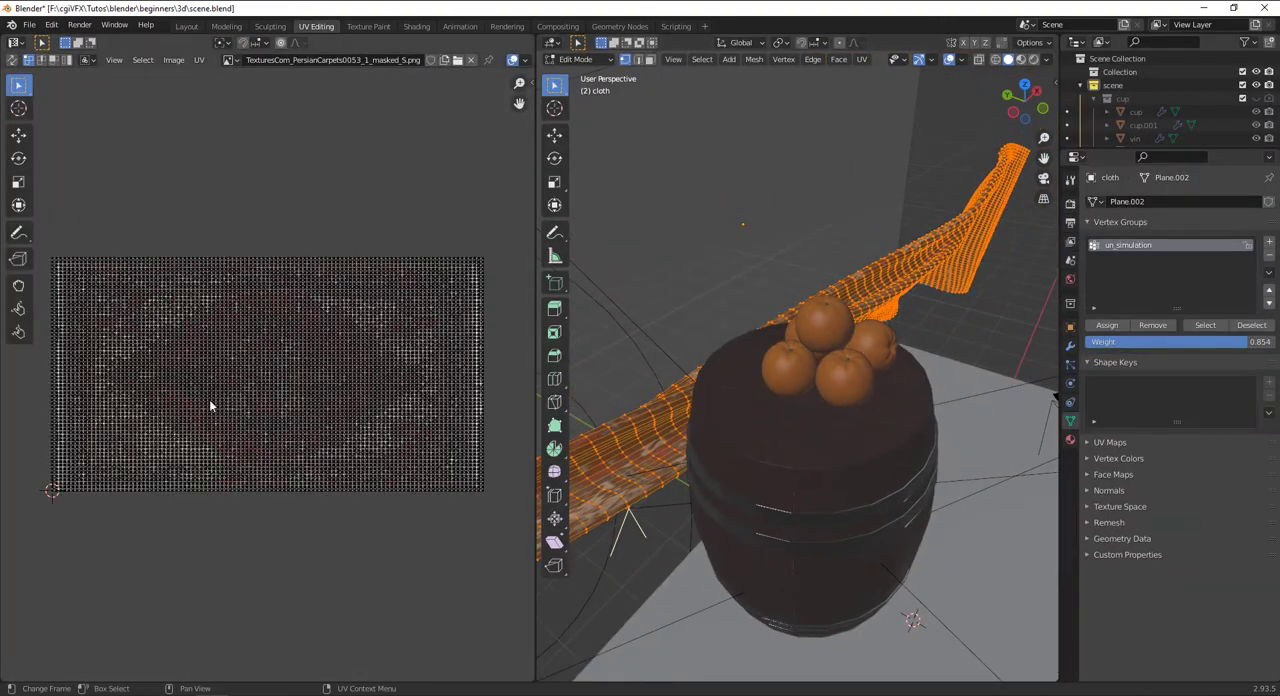
alt+drag(775, 355, 921, 374)
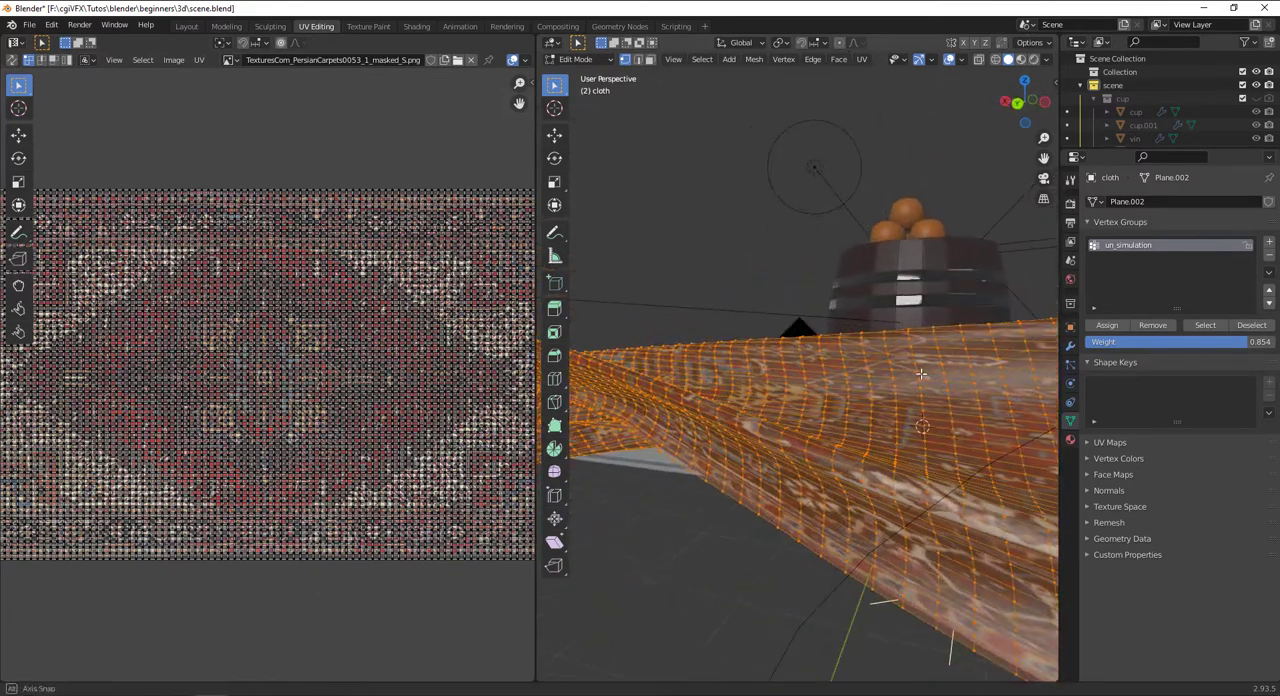
click(186, 26)
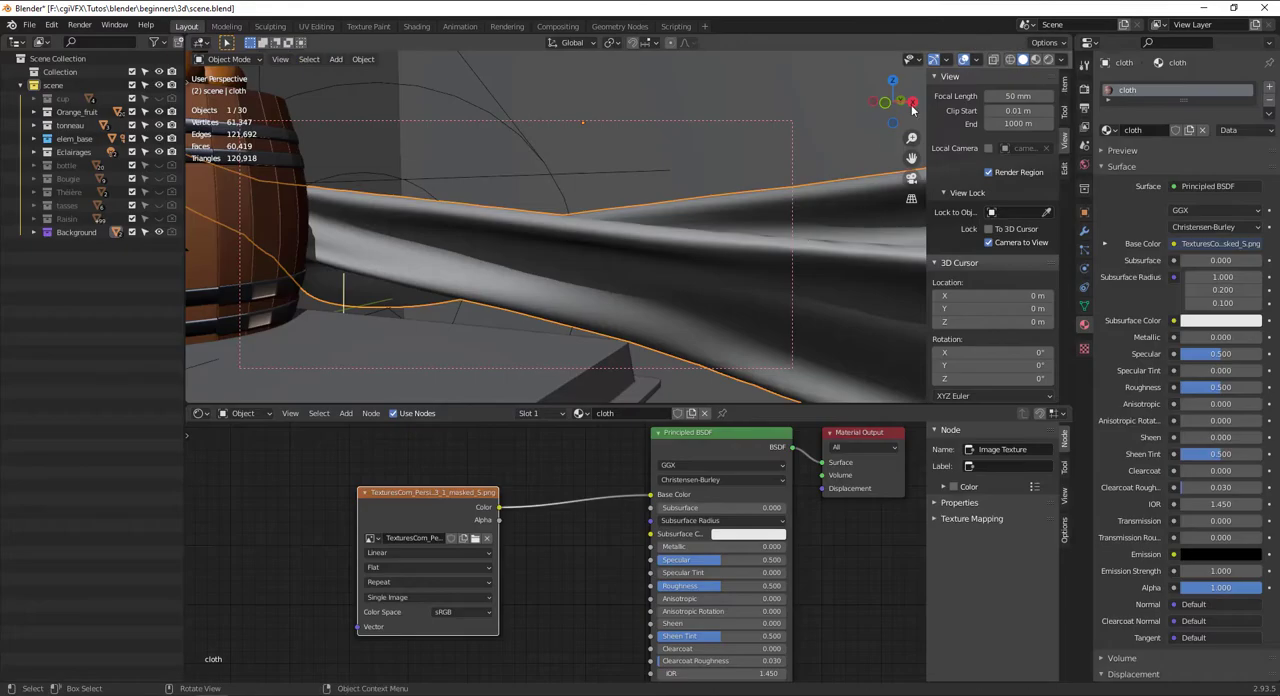
click(1047, 60)
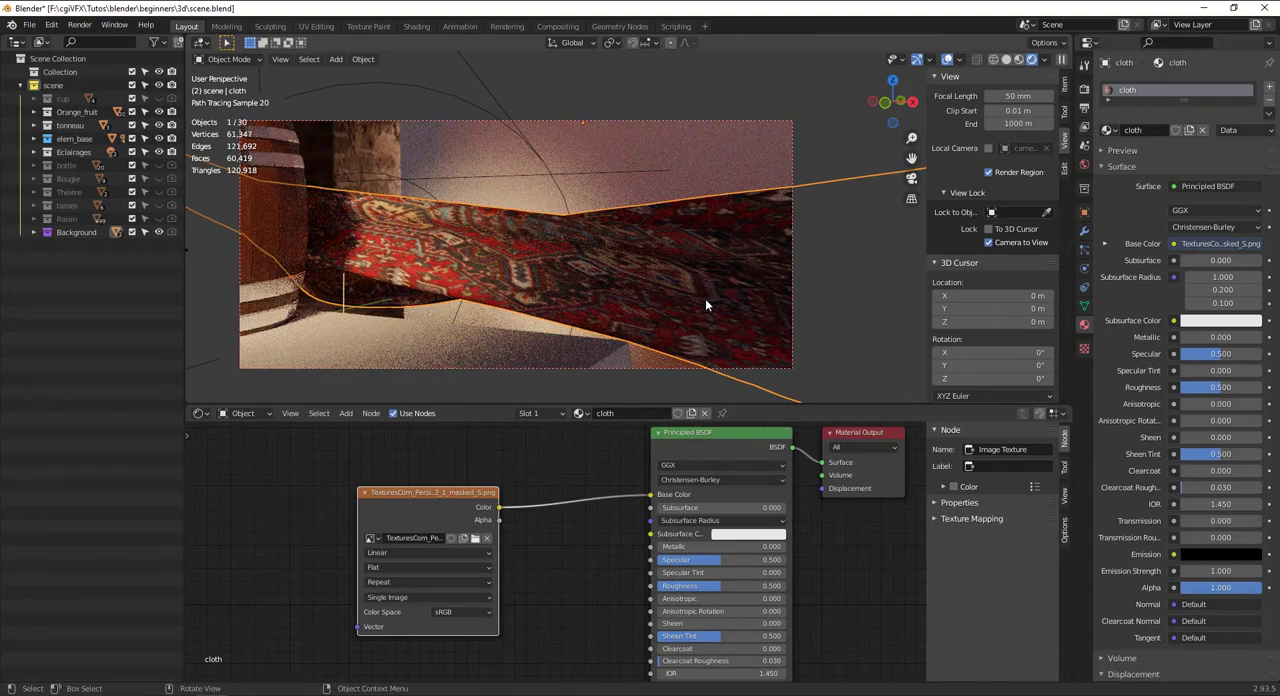
middle_drag(705, 298, 626, 265)
scroll(633, 268, up, 6)
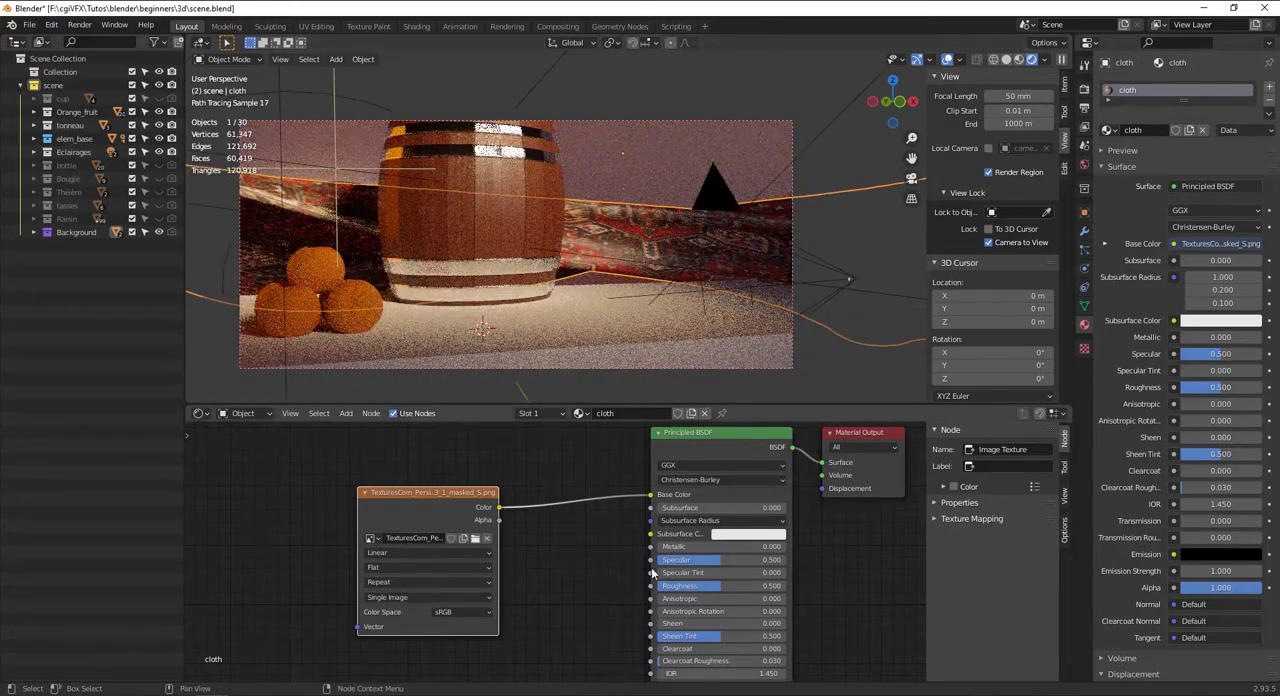
Raise the cloth material's Roughness to about 0.741
middle_drag(656, 573, 605, 540)
drag(640, 560, 701, 554)
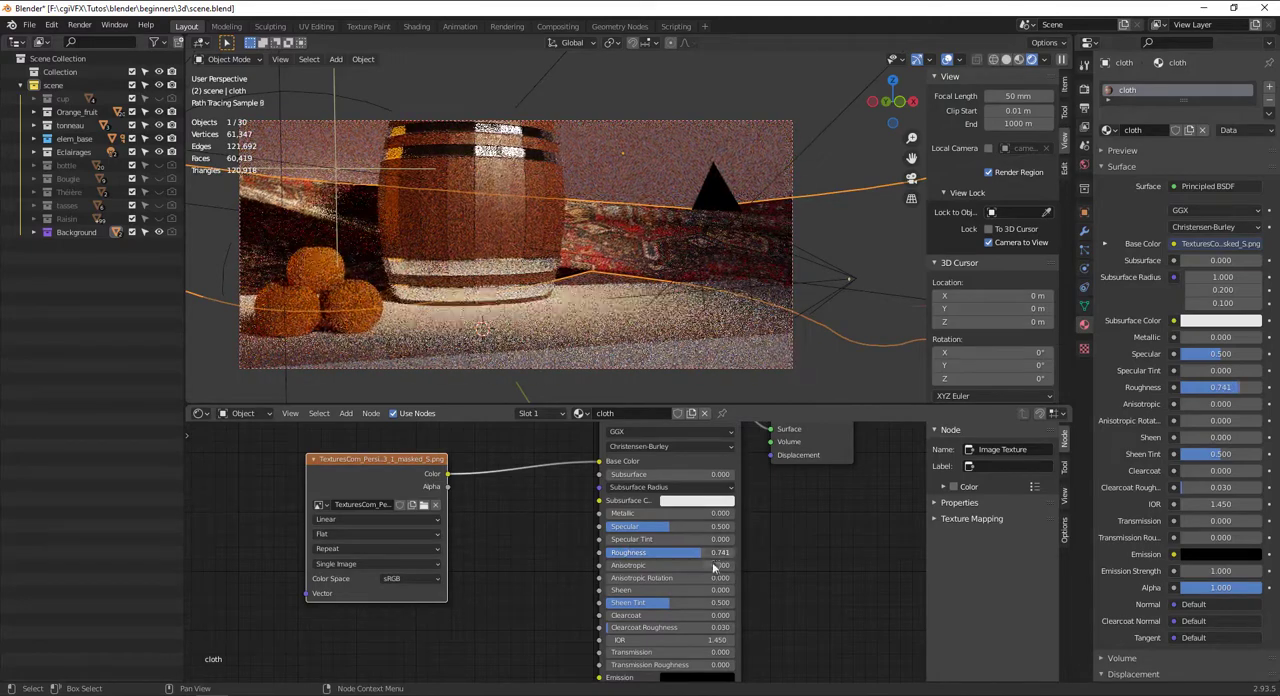
middle_drag(702, 603, 707, 552)
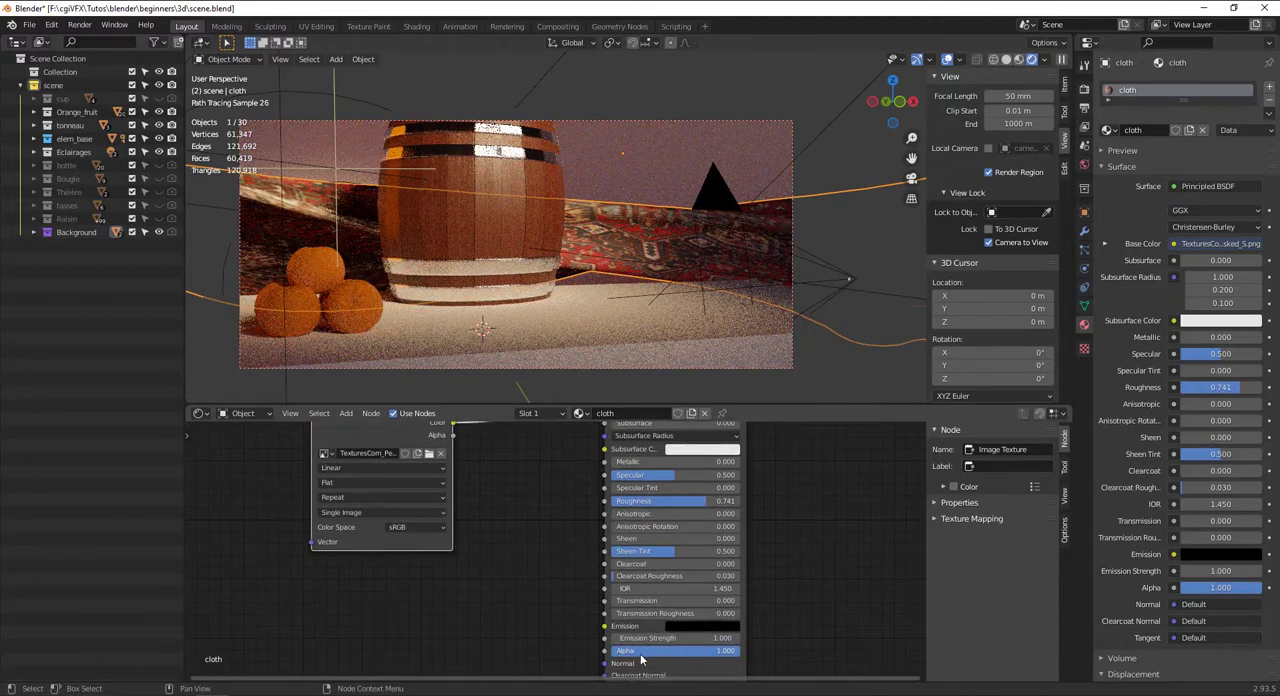
Lower the cloth material's Specular to 0.050 and raise its Sheen to about 0.791
mouse_move(643, 651)
mouse_down()
mouse_move(603, 651)
mouse_move(741, 652)
mouse_up()
middle_drag(665, 517, 660, 584)
drag(670, 542, 612, 542)
drag(620, 608, 706, 607)
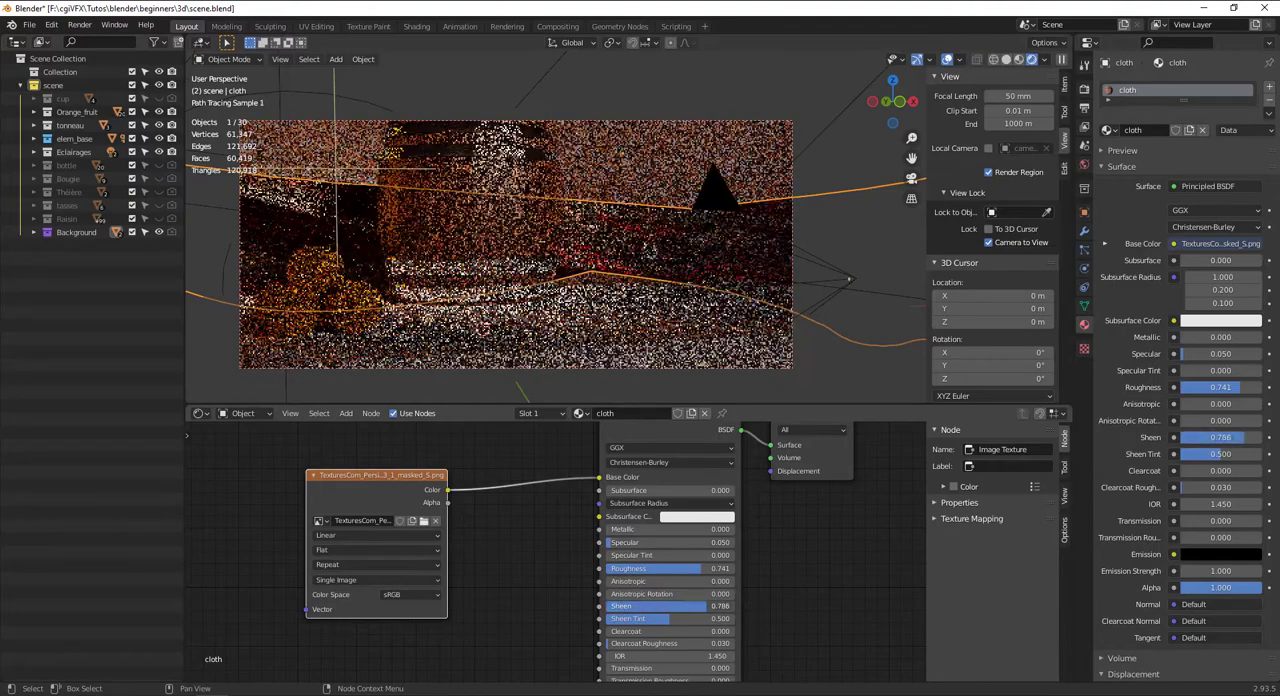
Duplicate the carpet Image Texture node and place the copy below the original
scroll(424, 541, down, 1)
scroll(424, 541, down, 1)
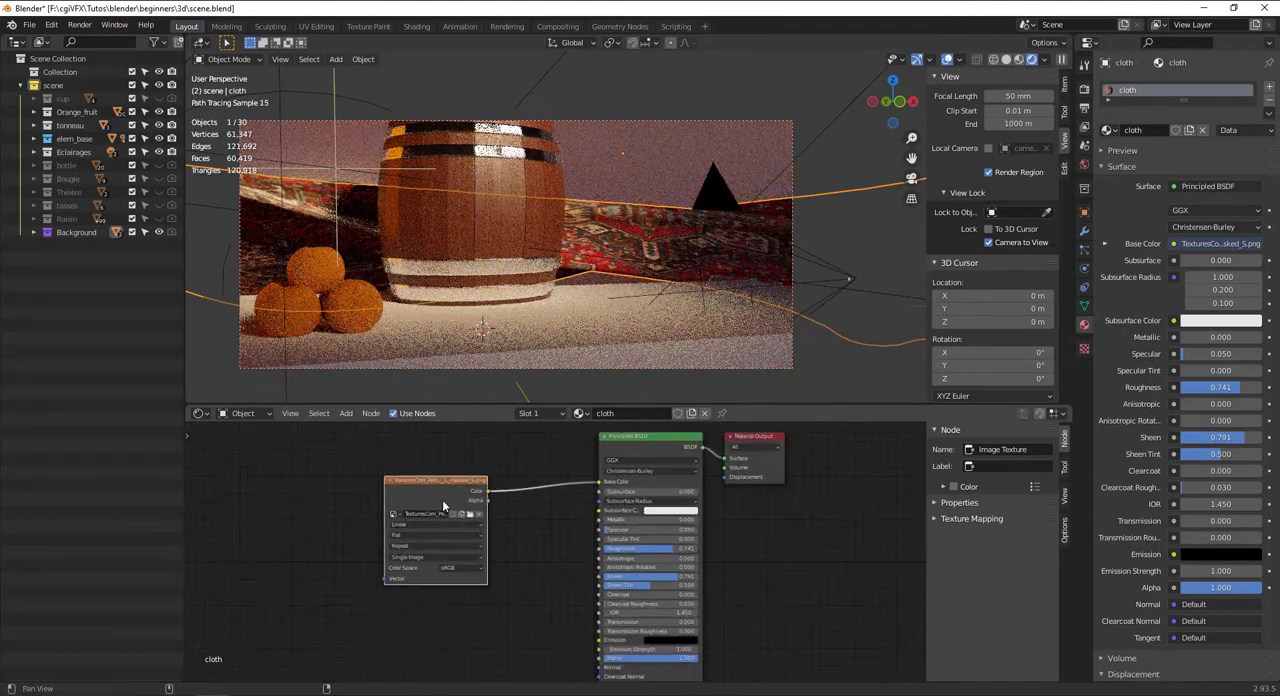
key(shift+d)
click(390, 615)
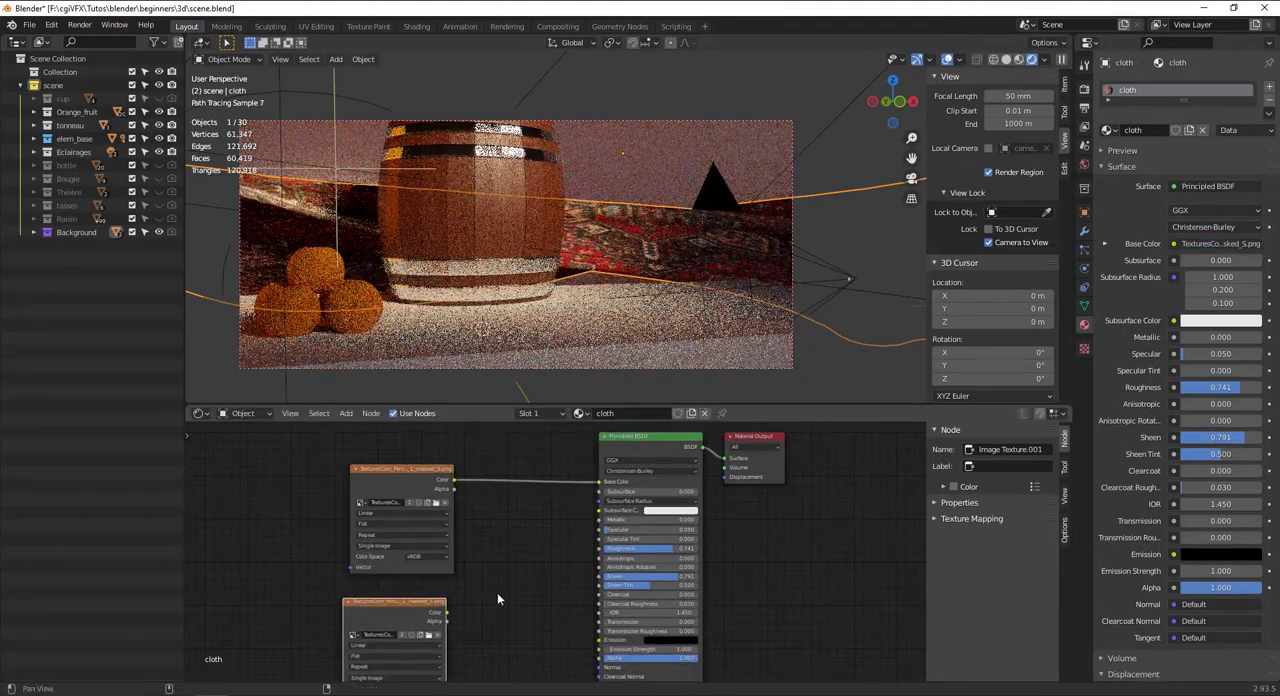
middle_drag(497, 600, 498, 579)
key(shift+a)
click(496, 543)
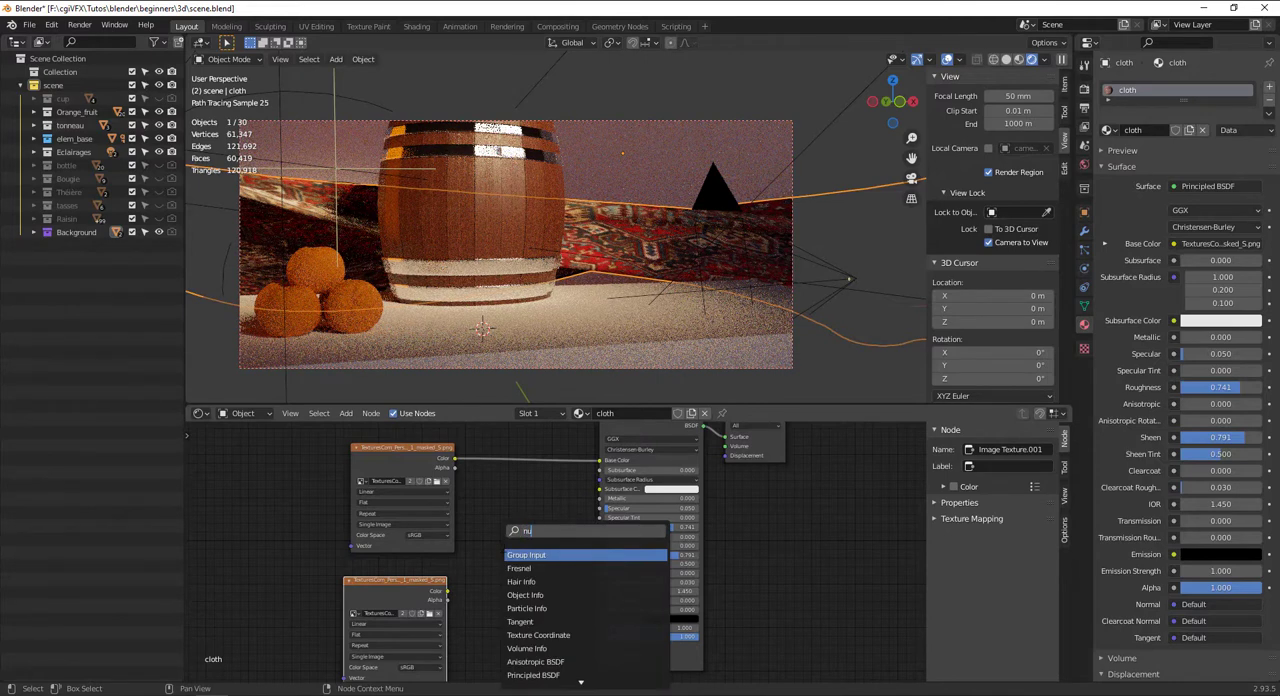
key(Escape)
Add a Bump node beside the duplicated carpet texture in the cloth material
key(shift+a)
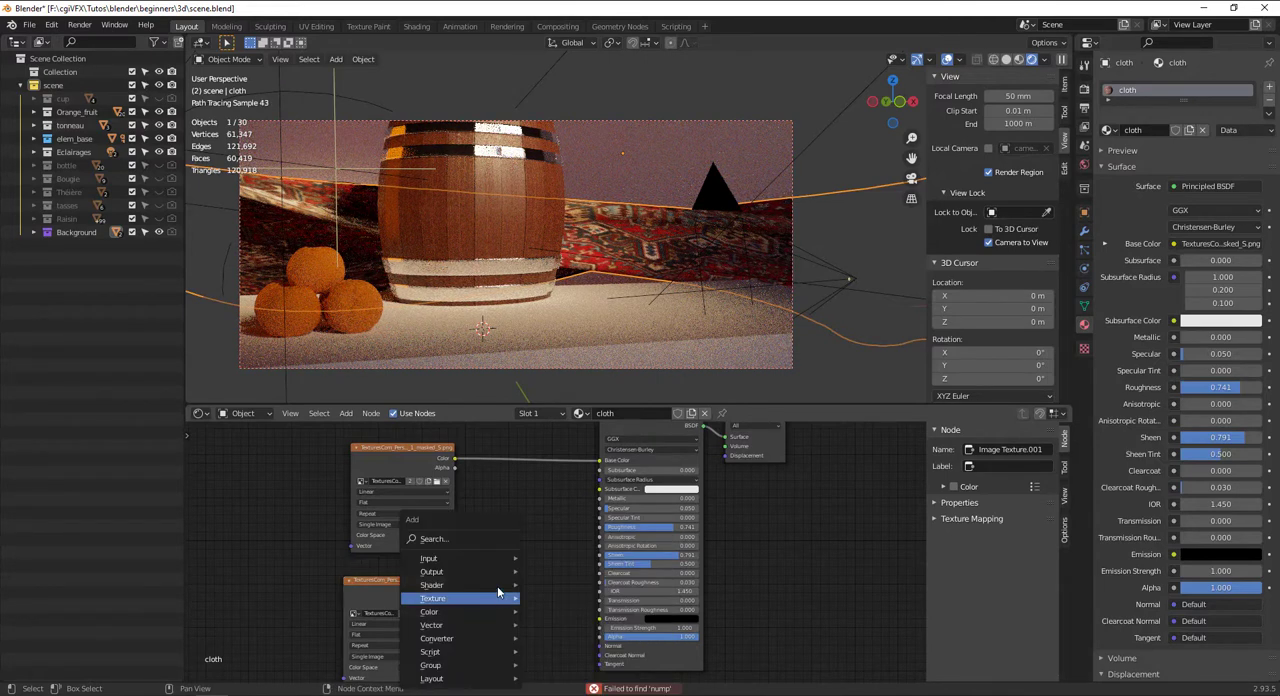
click(474, 533)
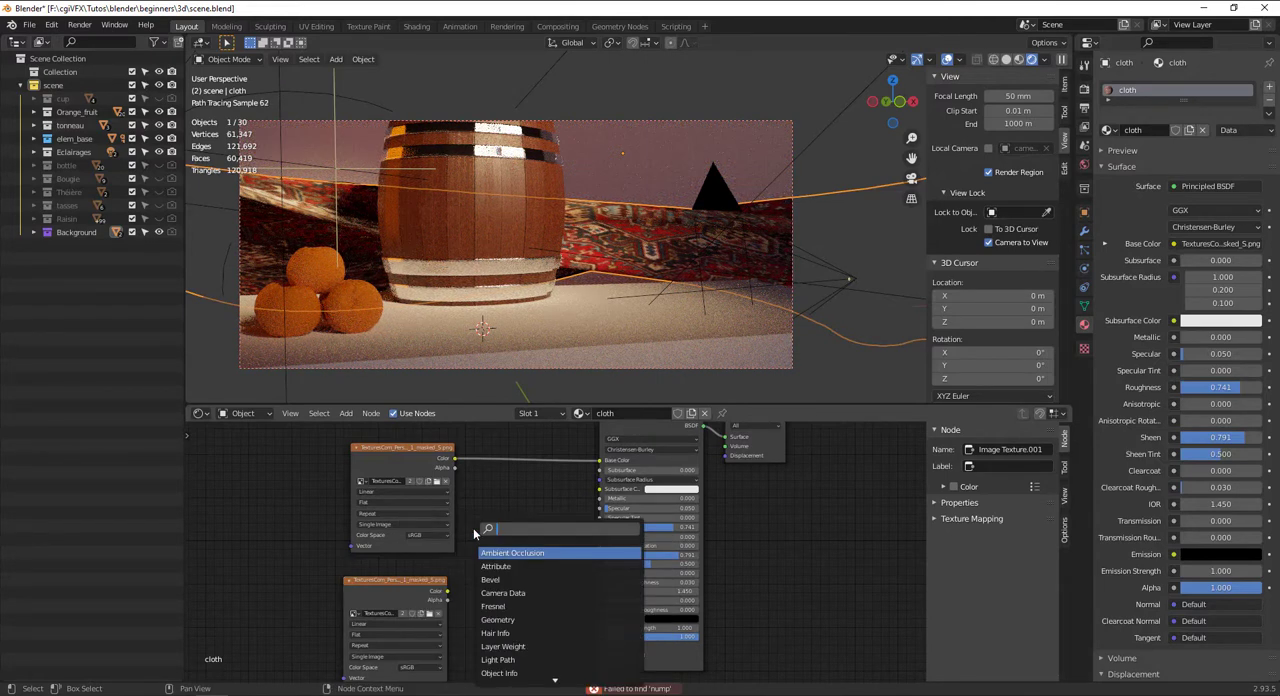
text(bump)
key(Return)
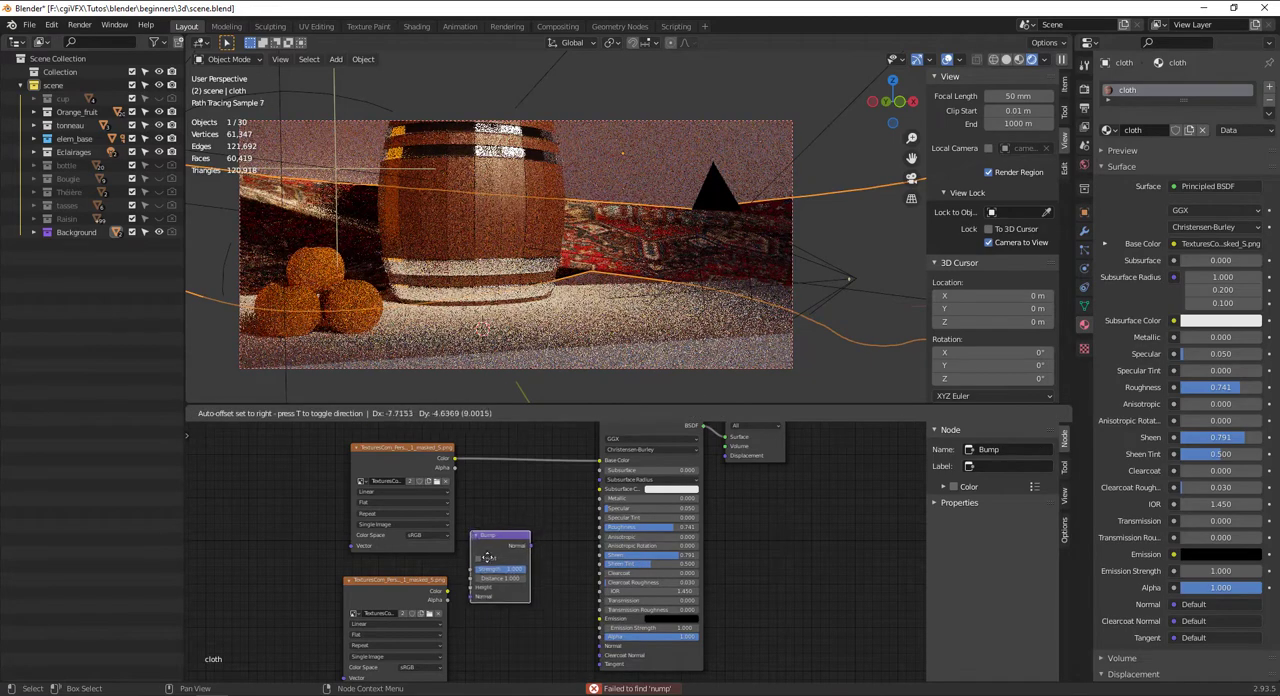
click(495, 620)
Wire the duplicated texture's Color through the Bump node's Height into the Principled BSDF Normal, and reduce the bump Strength
middle_drag(500, 578, 455, 508)
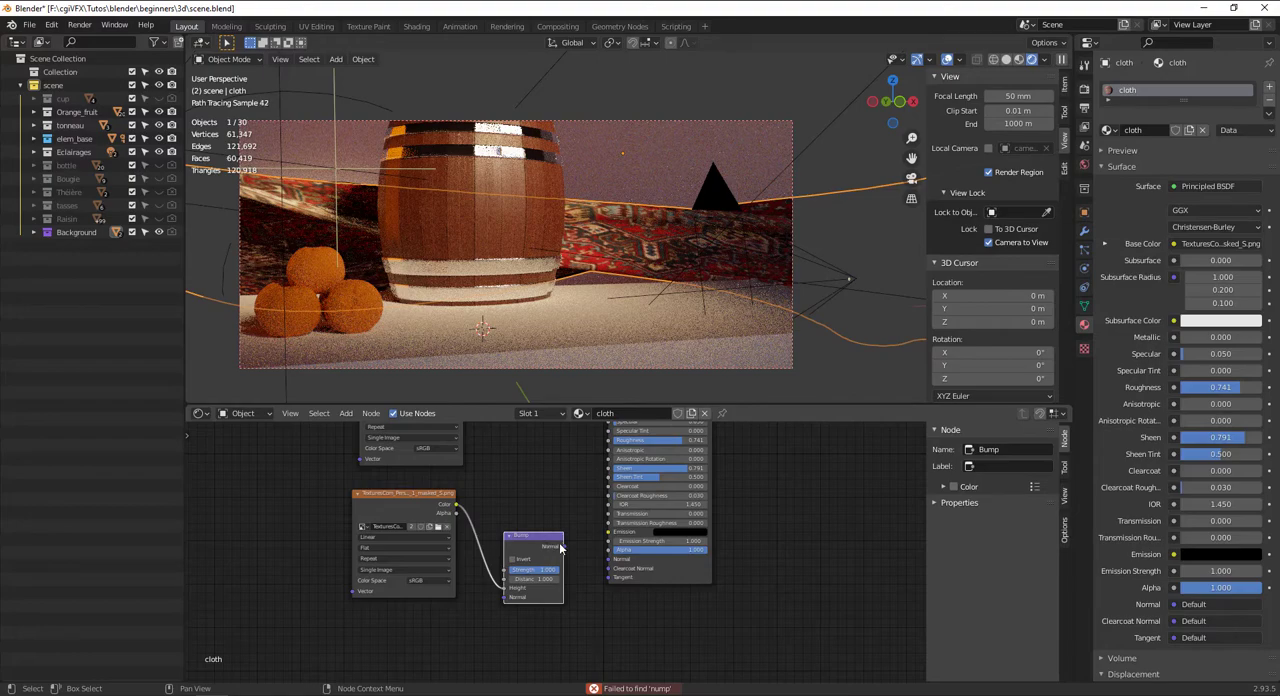
drag(617, 566, 607, 565)
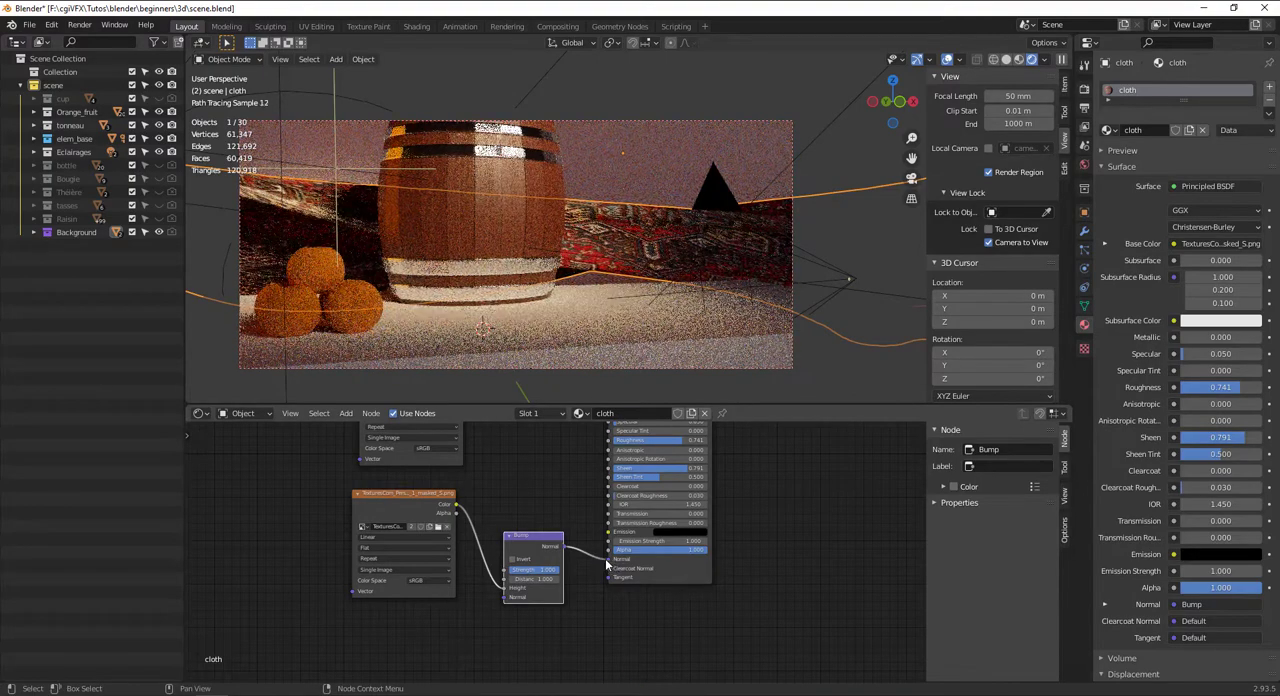
mouse_move(546, 571)
mouse_down()
mouse_move(512, 571)
mouse_move(534, 571)
mouse_up()
Review the whole cloth node setup and check the rendered still life through the scene camera
scroll(547, 538, down, 2)
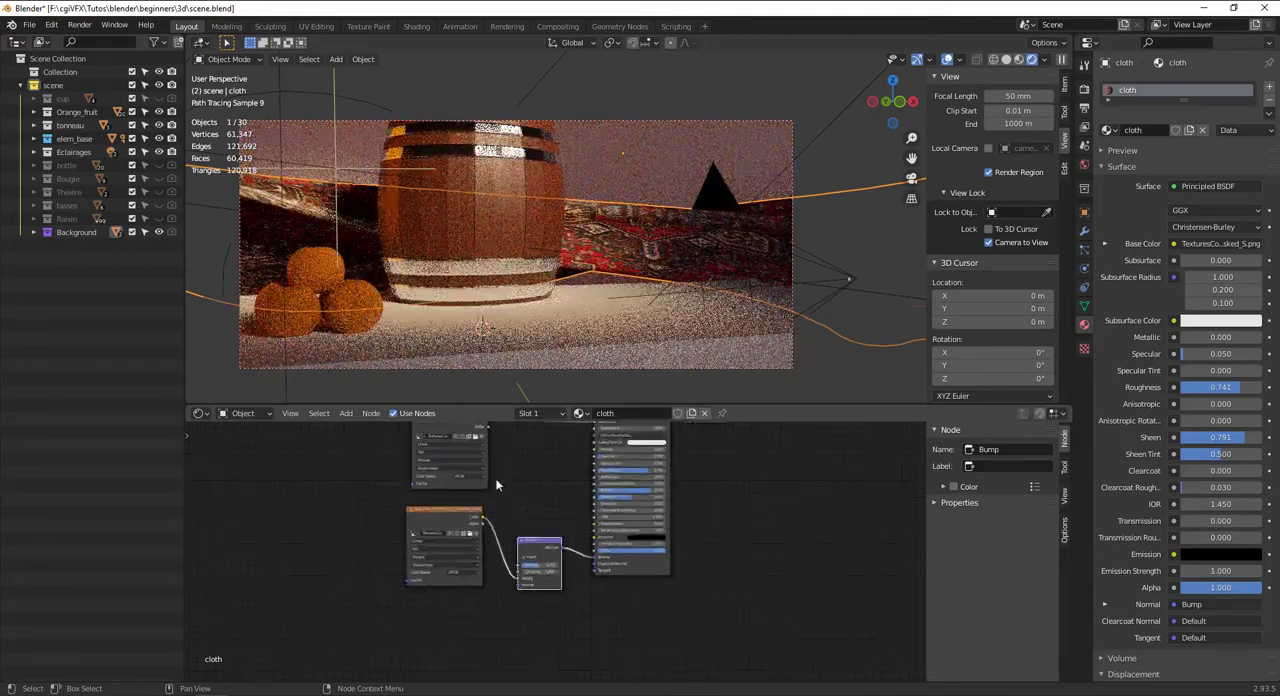
middle_drag(499, 485, 538, 579)
scroll(599, 271, down, 7)
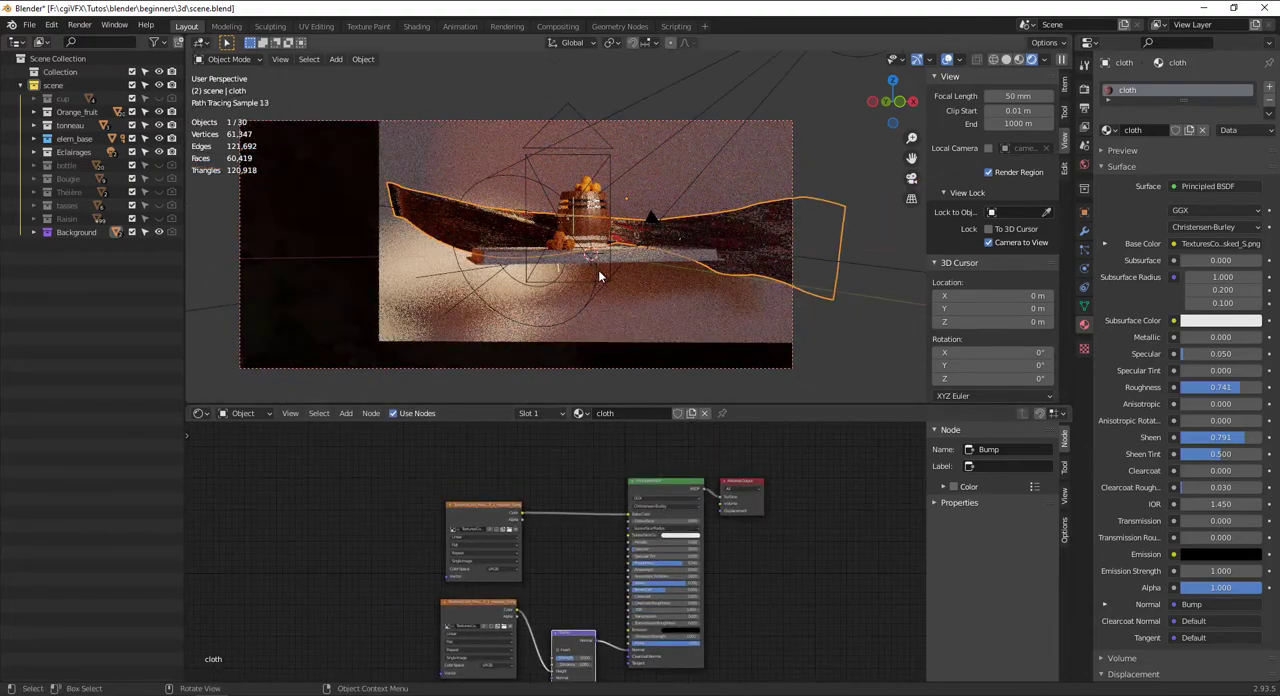
key(KP_0)
mouse_move(590, 243)
middle_down()
mouse_move(654, 309)
mouse_move(626, 297)
mouse_move(605, 262)
mouse_move(645, 287)
mouse_move(595, 260)
middle_up()
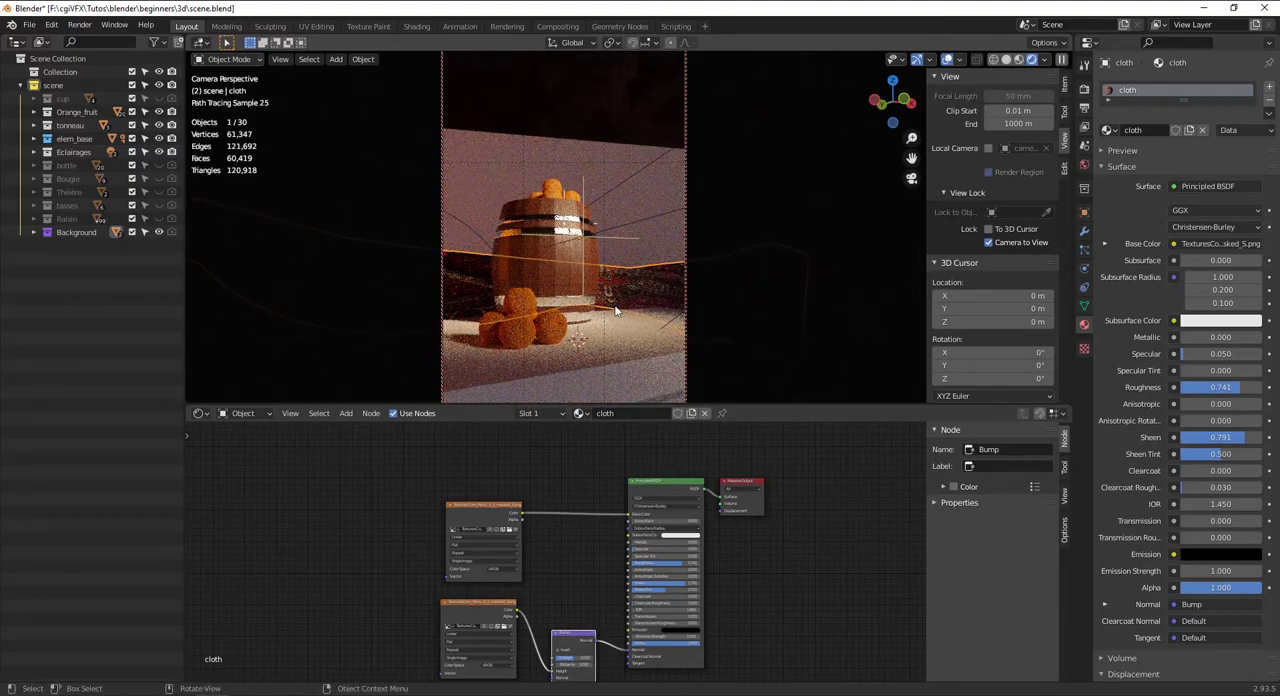
Reduce the Alpha of the cloth material's Principled BSDF to 0.918
scroll(678, 599, up, 5)
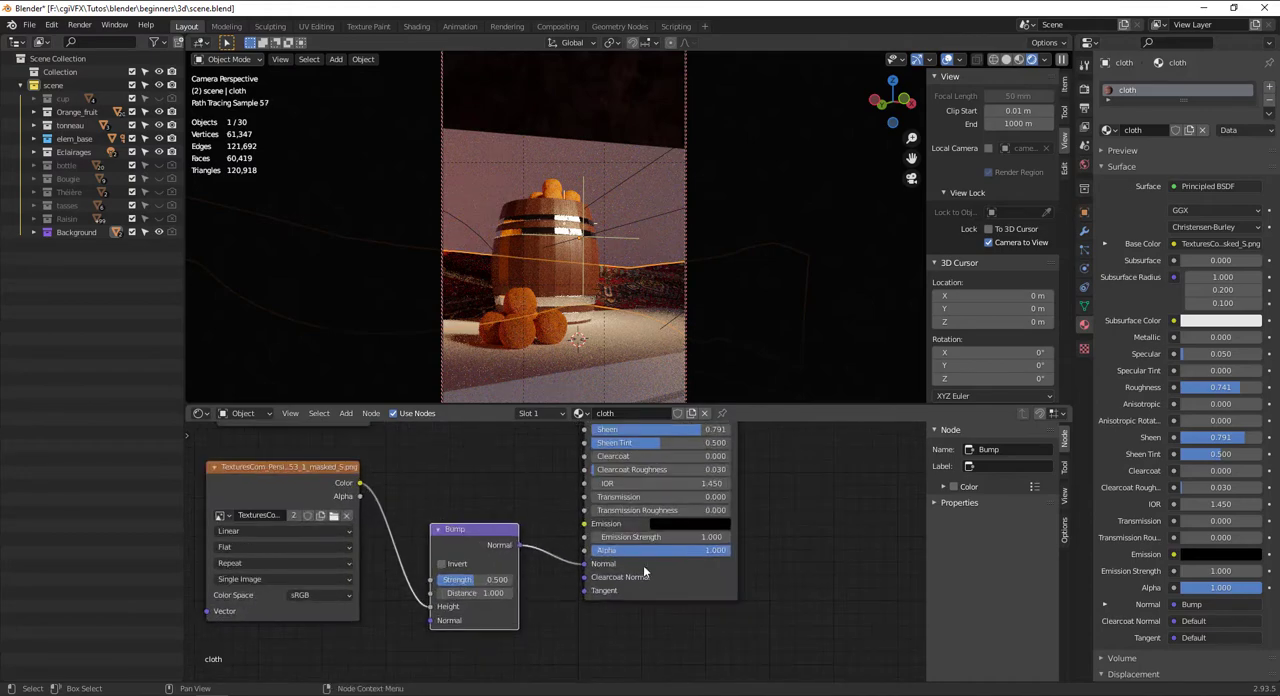
drag(666, 551, 655, 551)
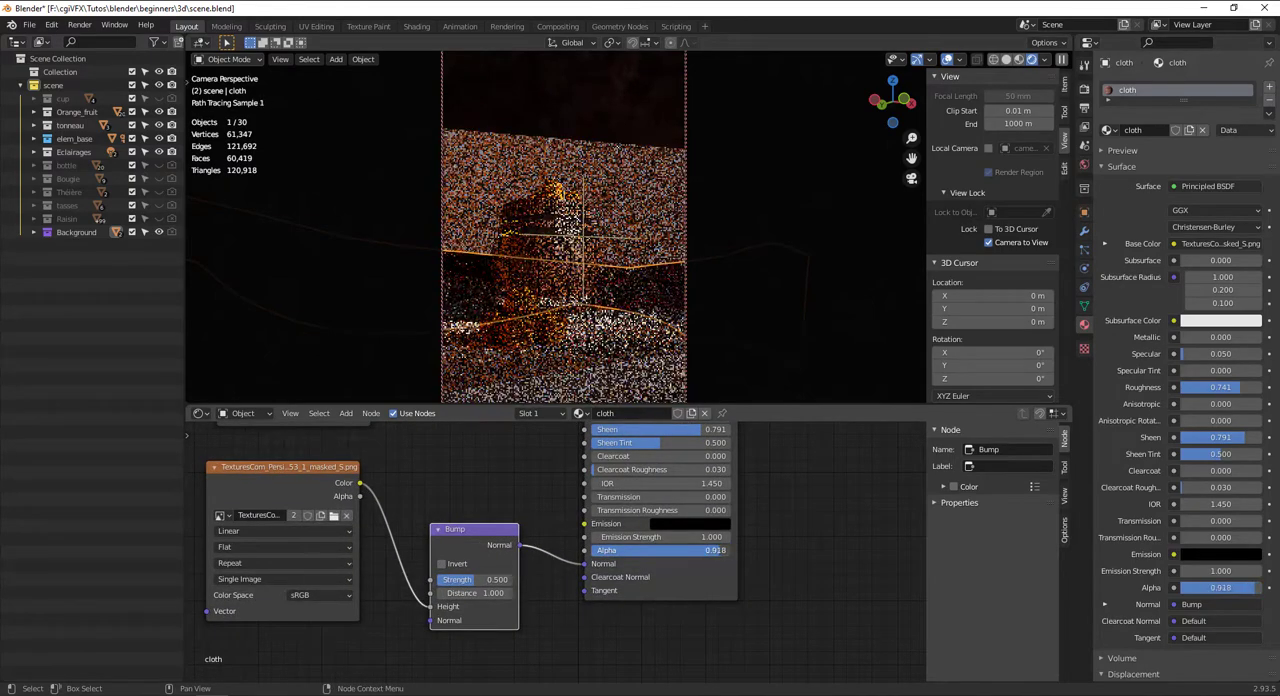
scroll(692, 483, down, 2)
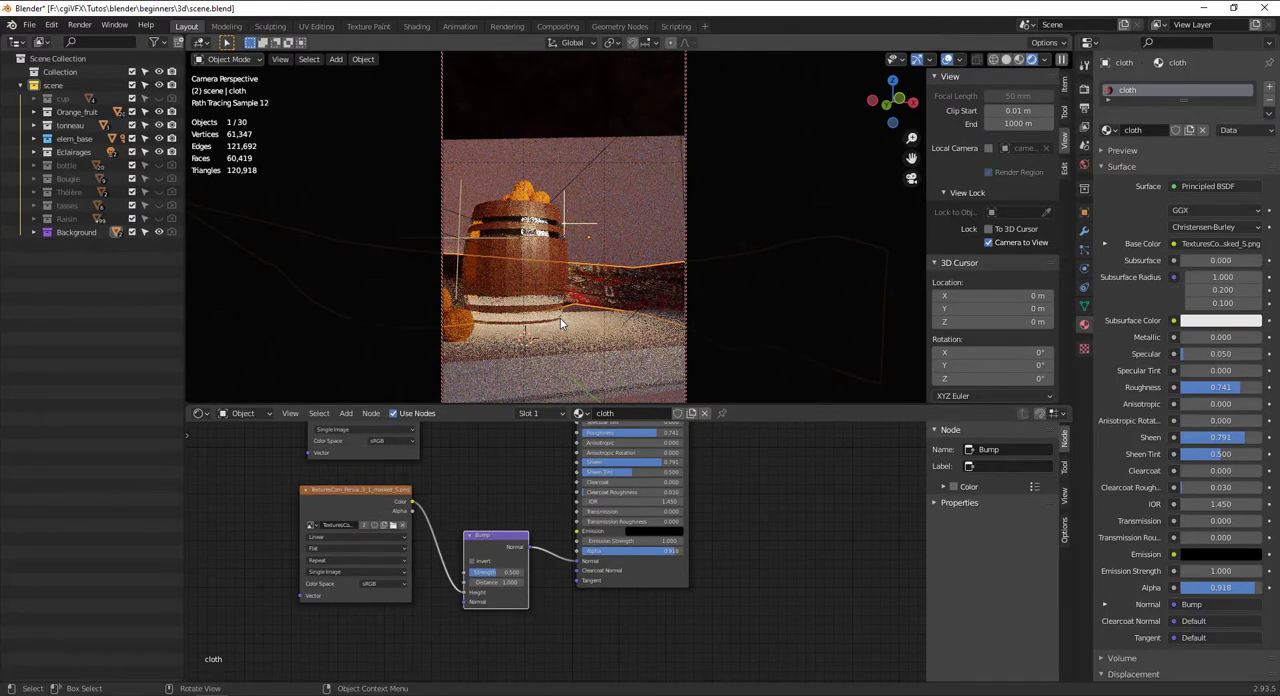
Select the table slab under the barrel and create a new material for it named table
middle_drag(560, 318, 586, 297)
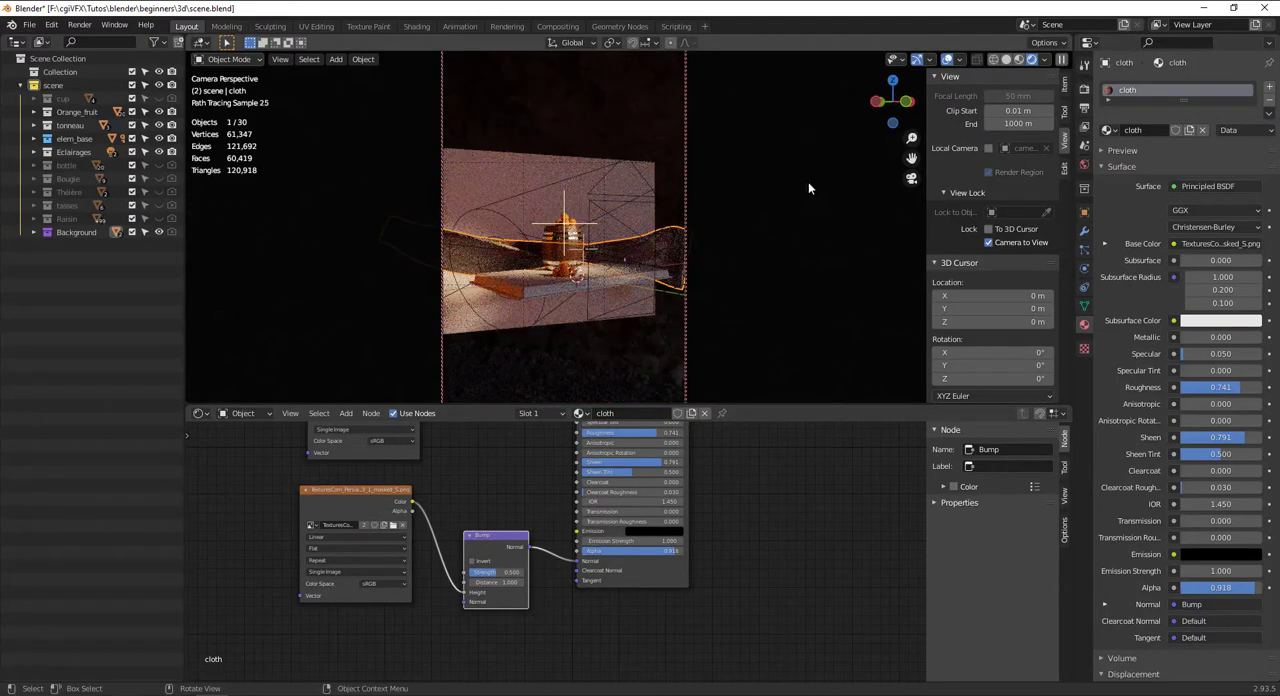
middle_drag(808, 188, 595, 298)
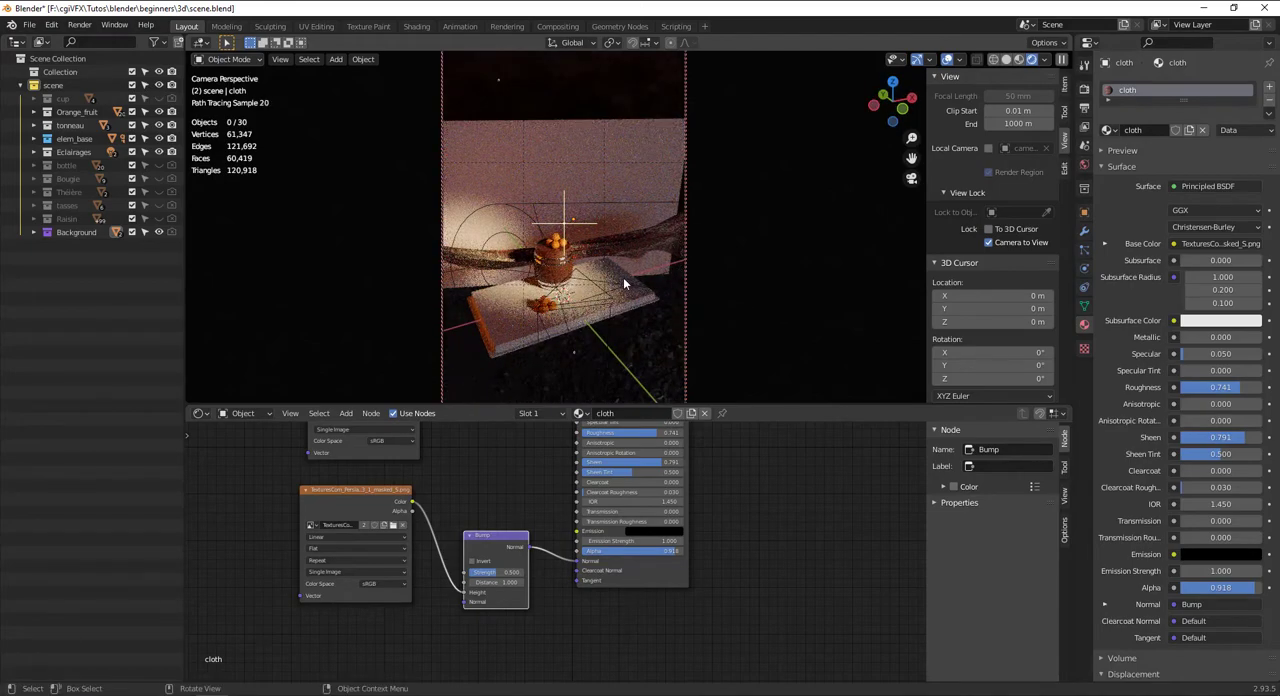
key(KP_0)
shift+middle_drag(574, 342, 549, 261)
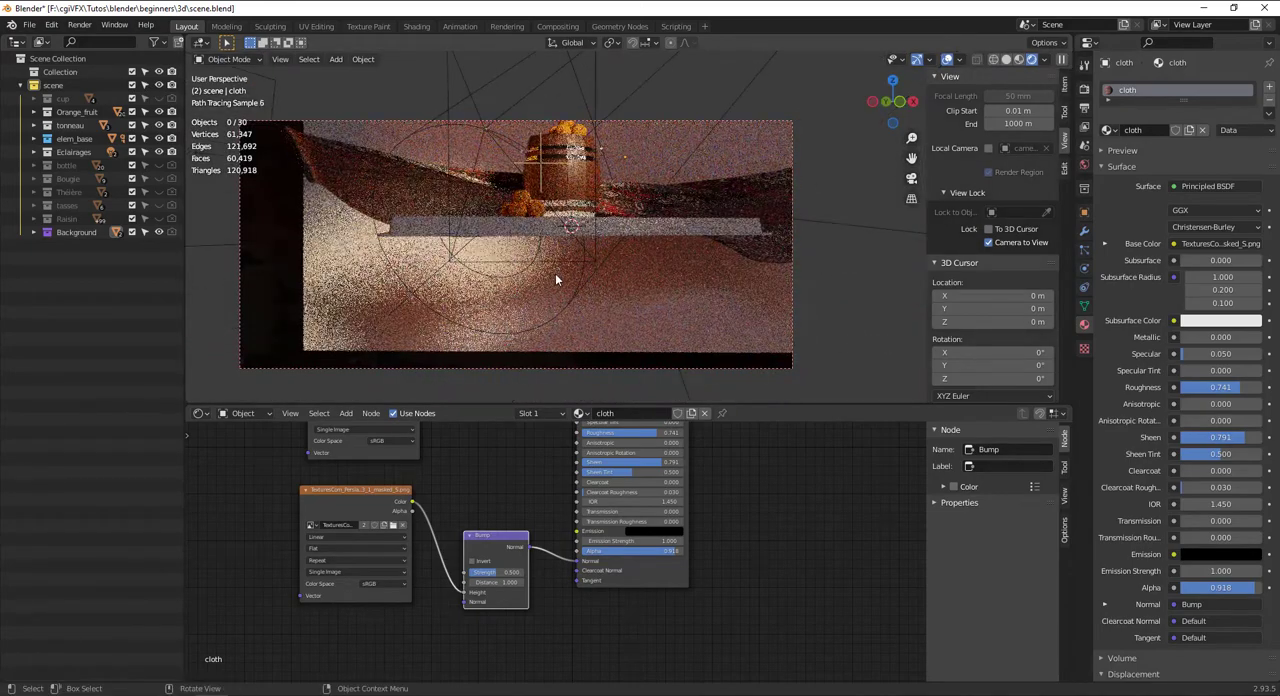
drag(489, 277, 568, 285)
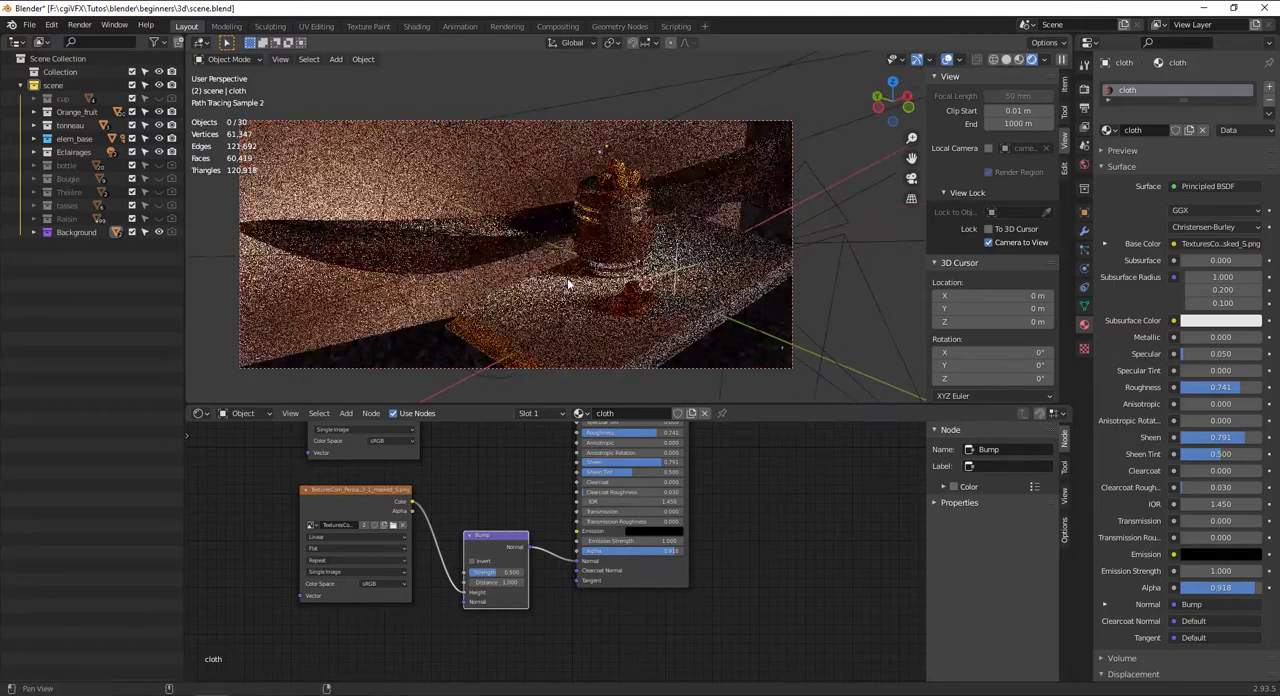
shift+middle_drag(568, 285, 528, 241)
click(465, 256)
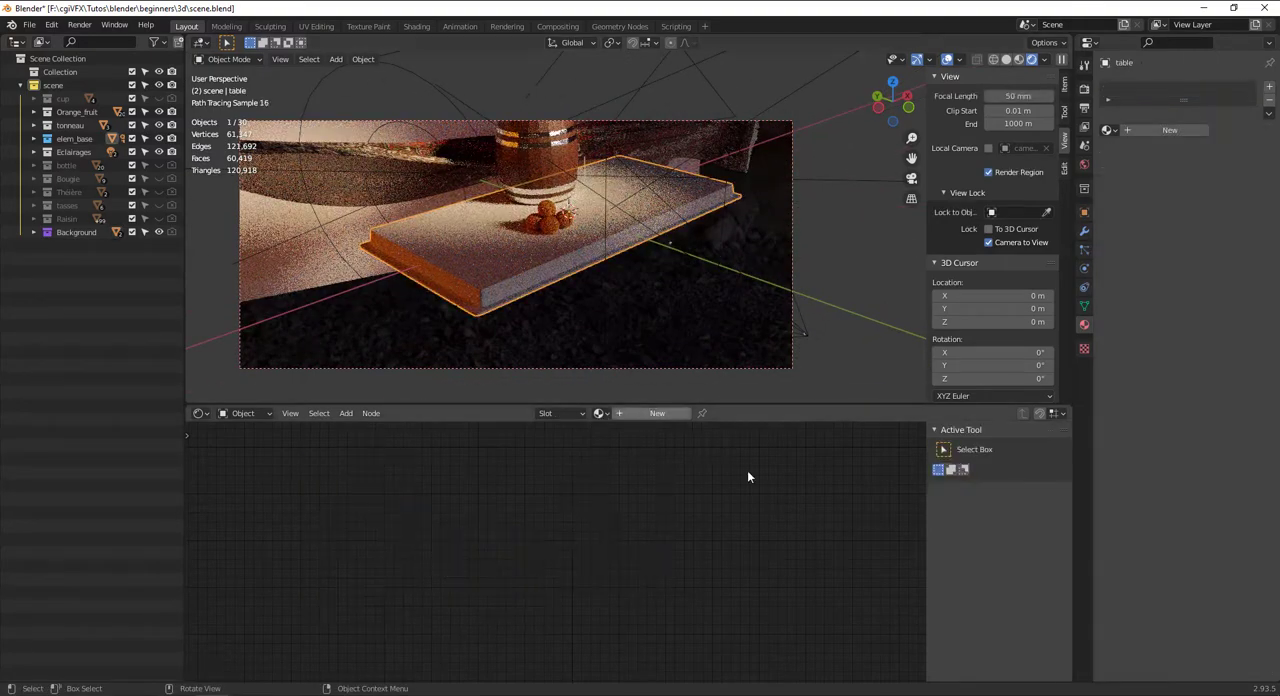
click(657, 413)
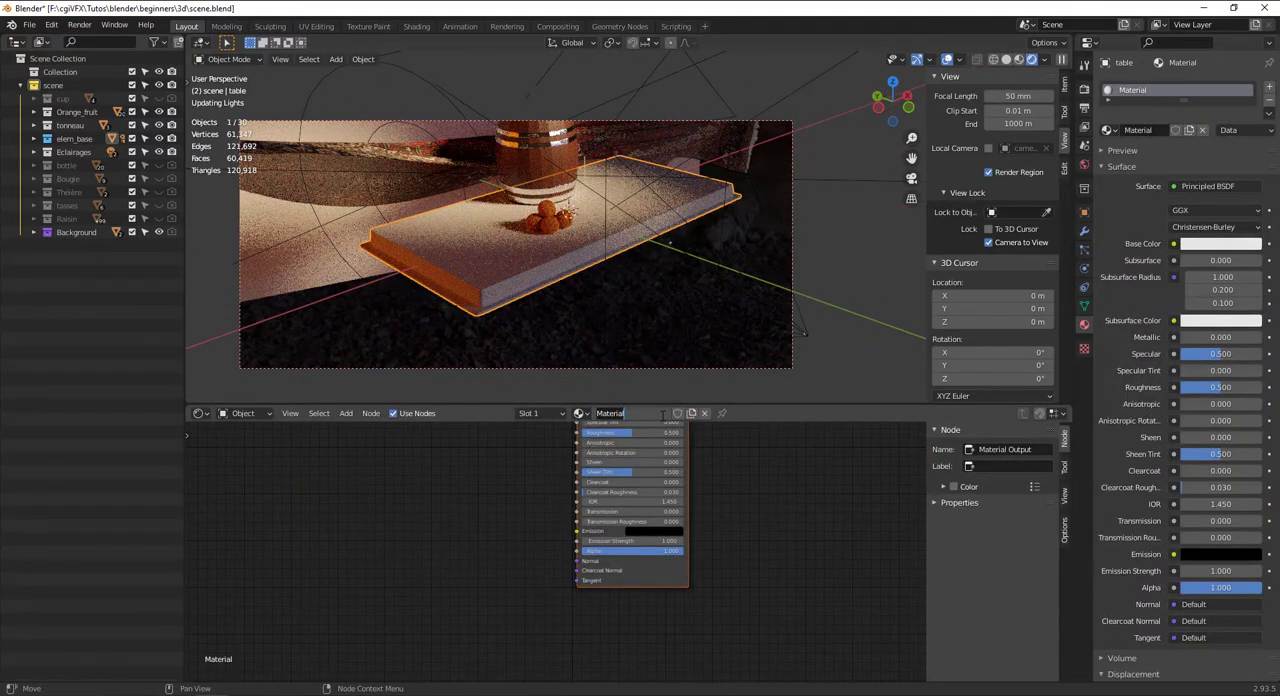
text(table)
key(Return)
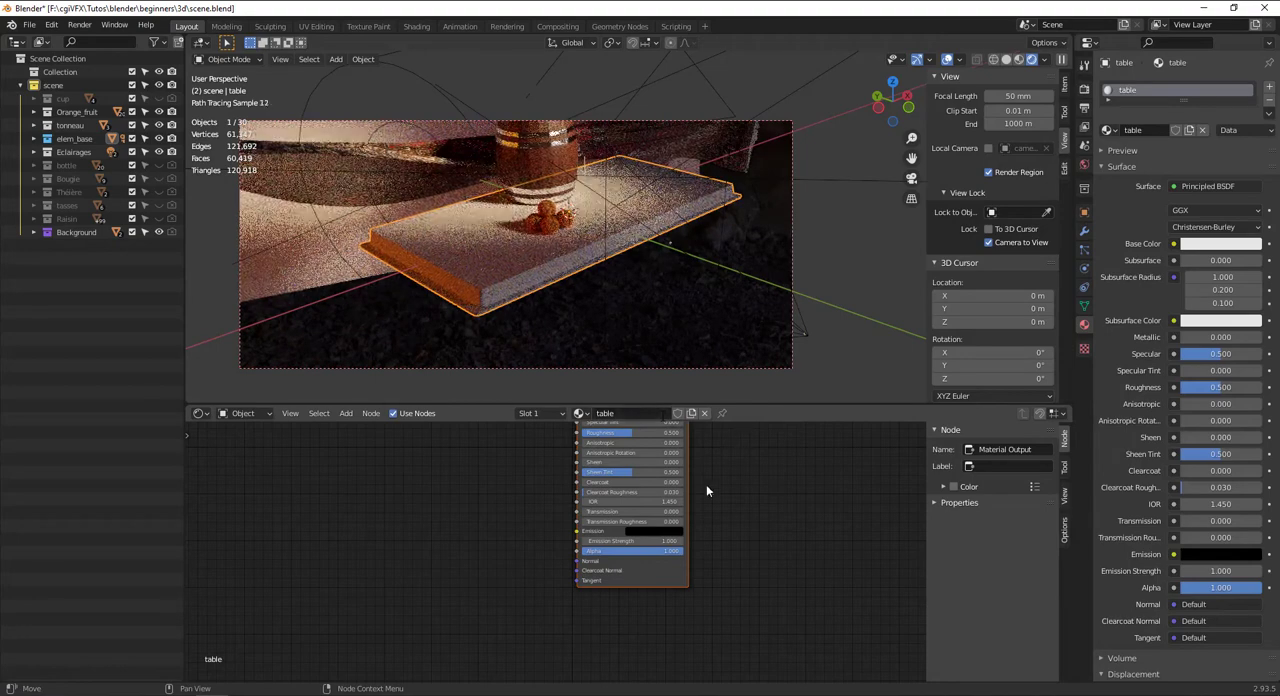
Set the table material's Base Color to a dark desaturated blue, about hue 0.583, saturation 0.530 and value 0.110
scroll(670, 482, up, 2)
click(679, 452)
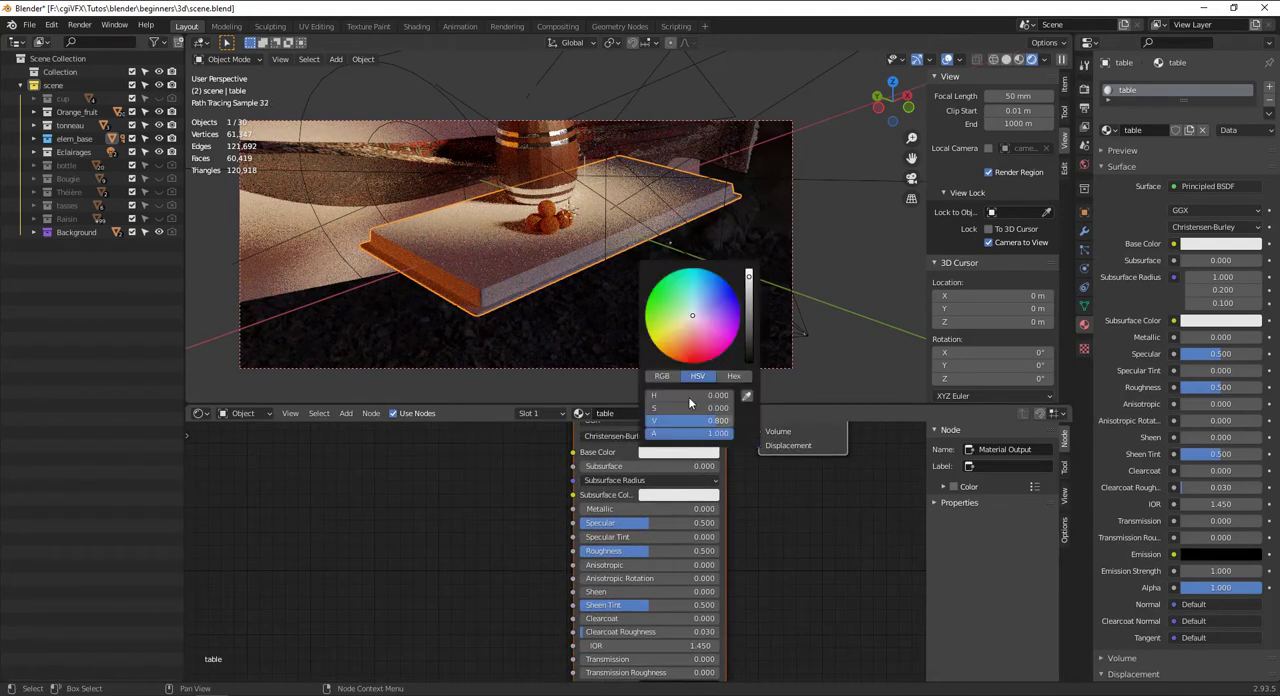
click(730, 293)
click(701, 303)
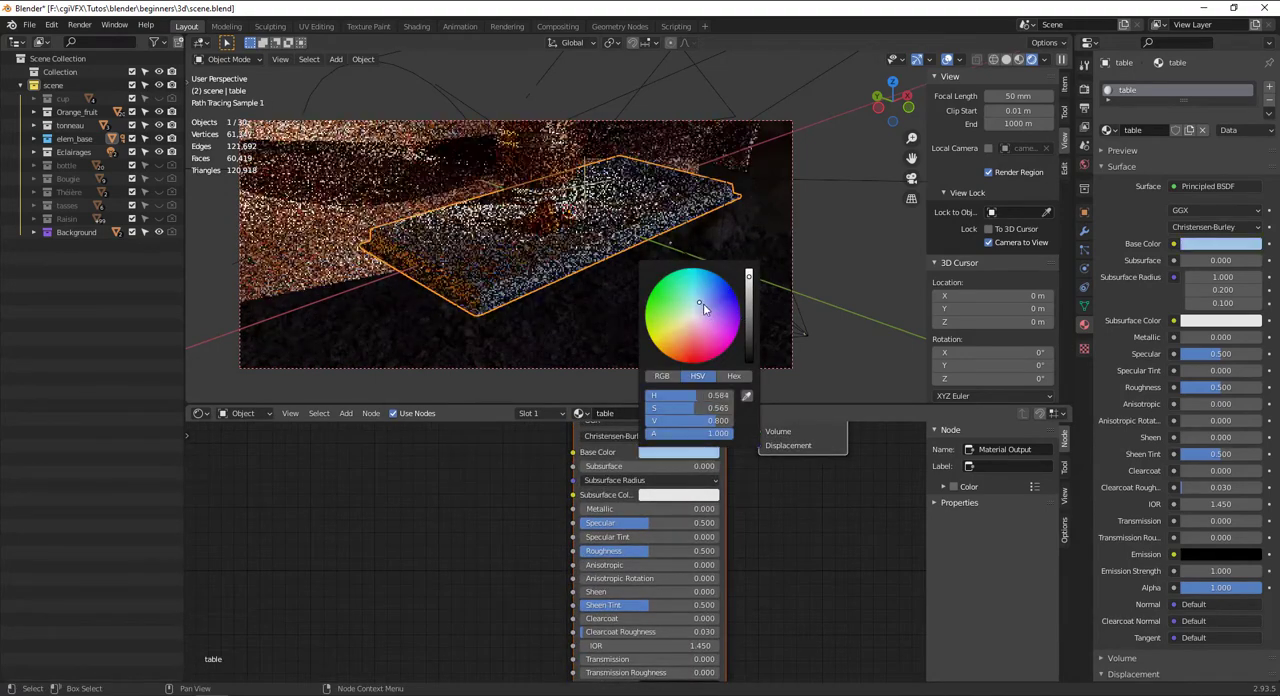
drag(747, 336, 750, 343)
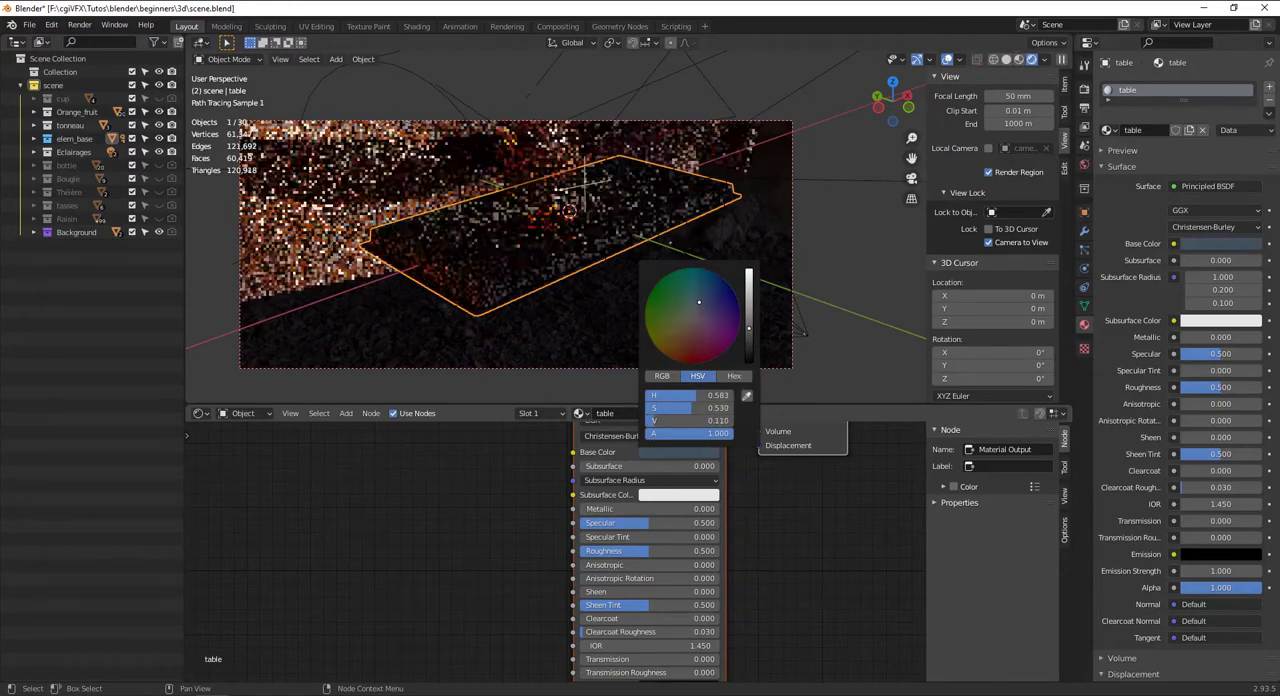
Add an Image Texture node to the table material and link its Color to the Principled BSDF Base Color
key(KP_0)
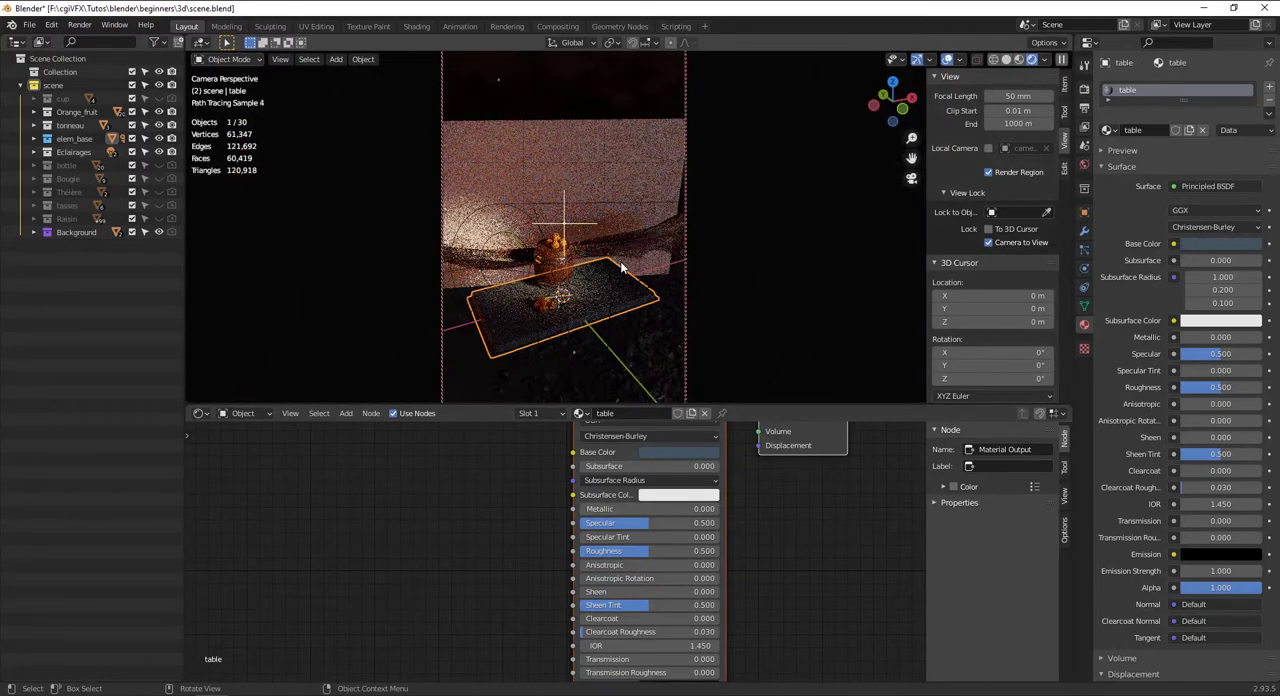
middle_drag(571, 324, 617, 288)
scroll(619, 292, down, 3)
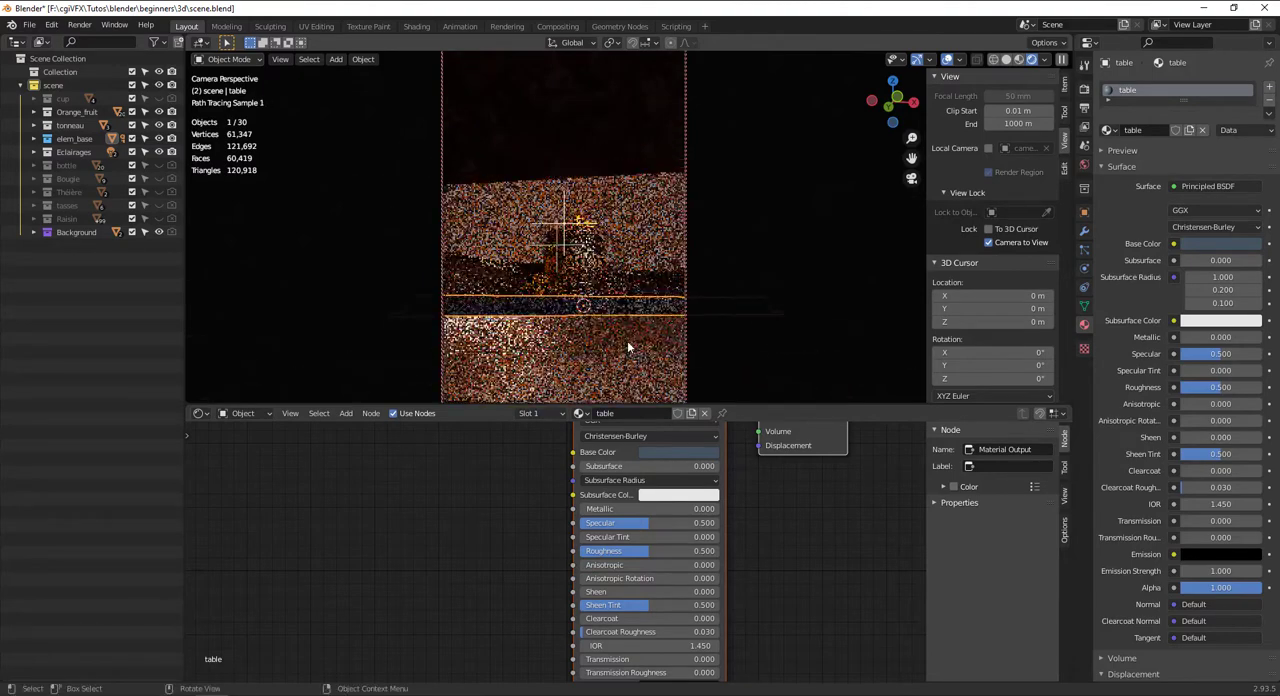
middle_drag(527, 551, 546, 619)
key(shift+a)
click(533, 479)
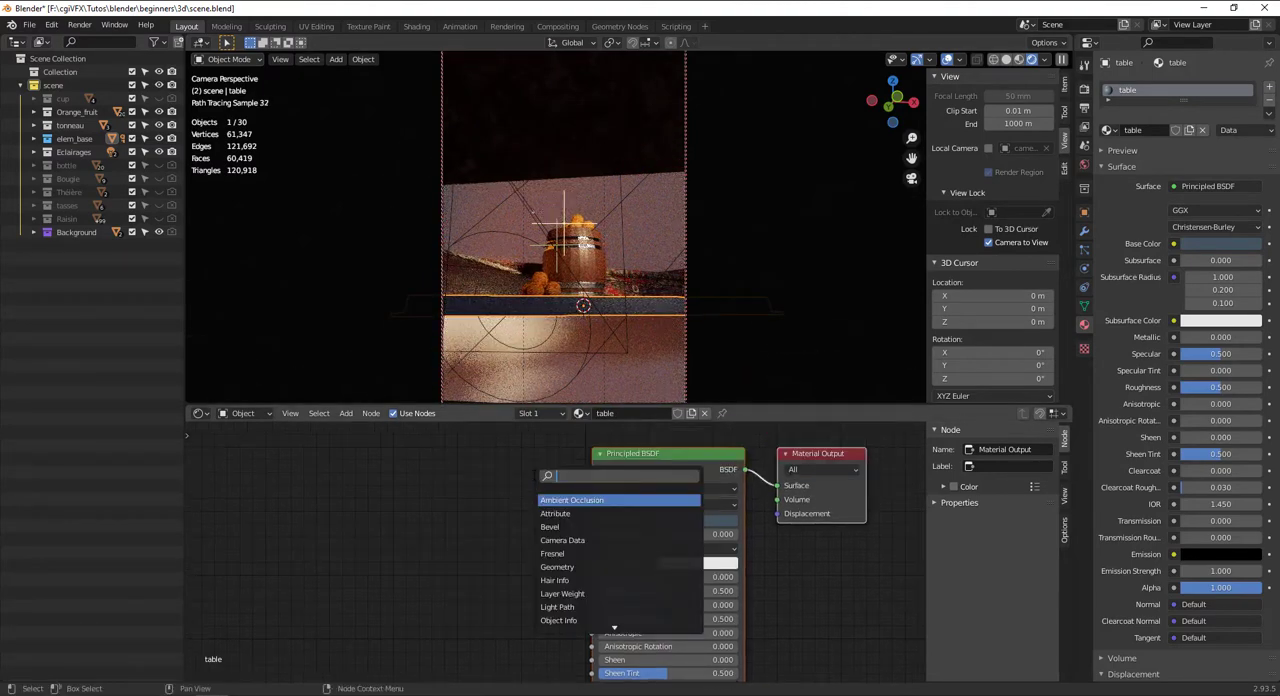
key(Return)
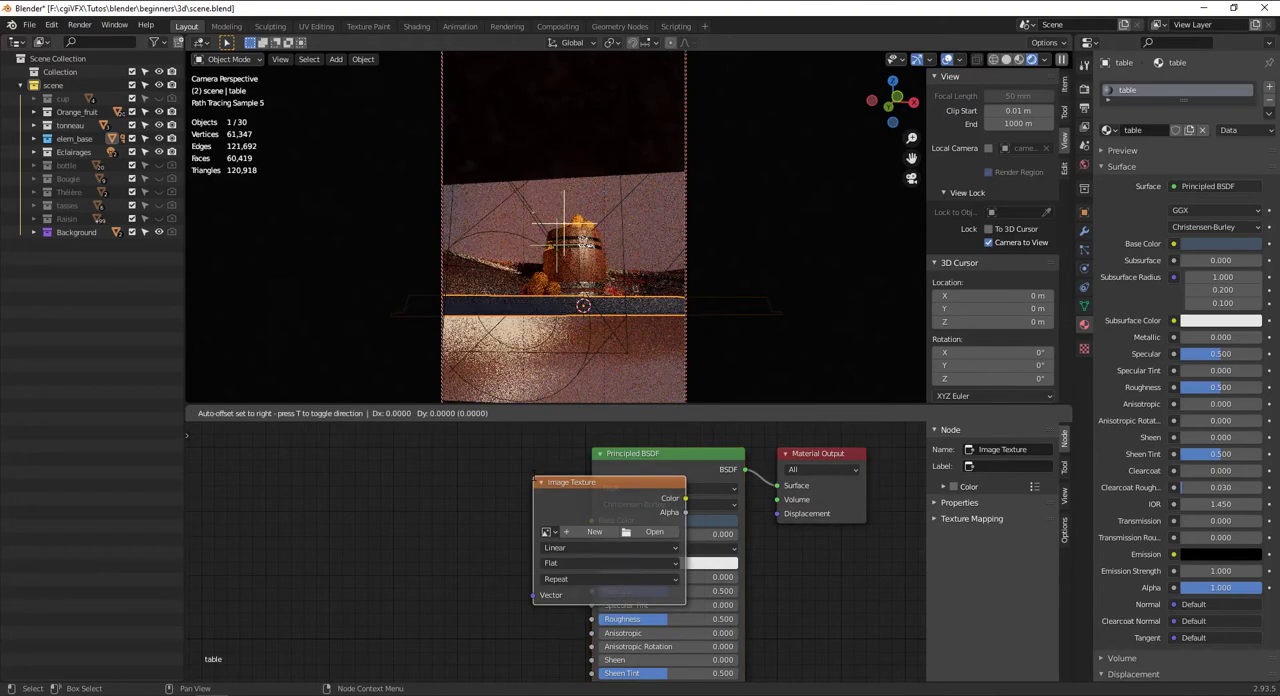
click(463, 523)
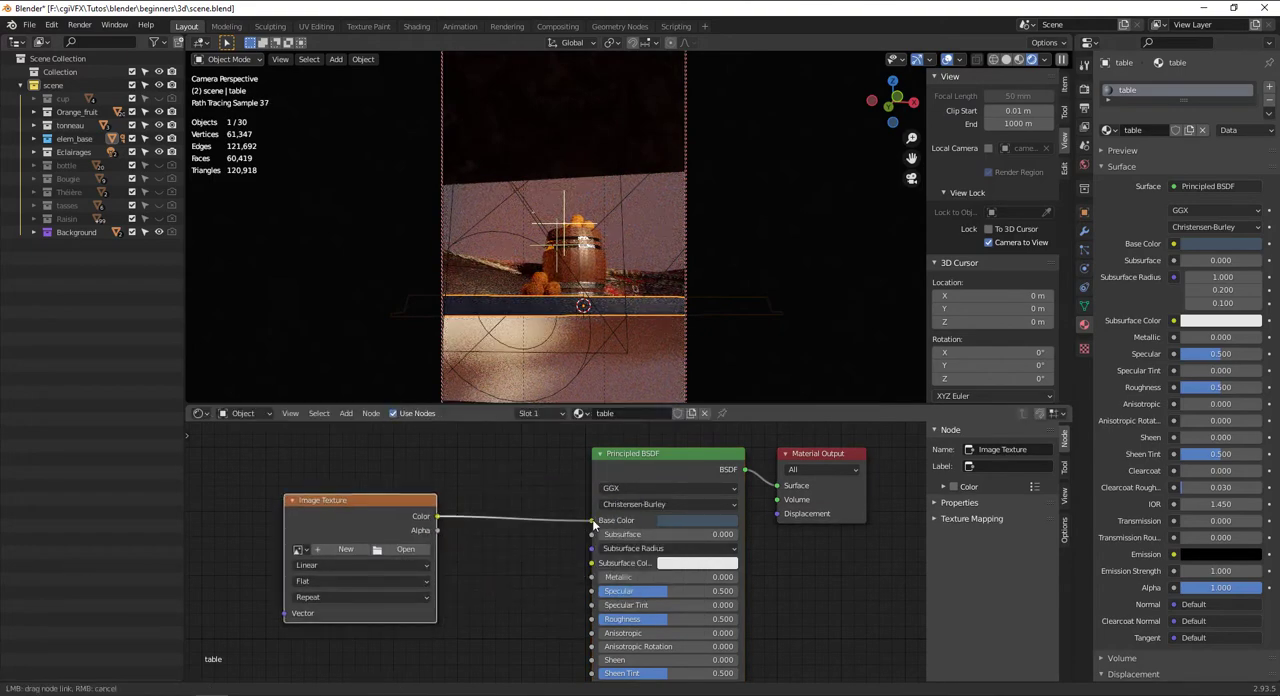
drag(594, 523, 592, 520)
Load TexturesCom_Marble_TilesSquare_512_albedo.tif from the texture\marble folder into the table's Image Texture node
click(405, 549)
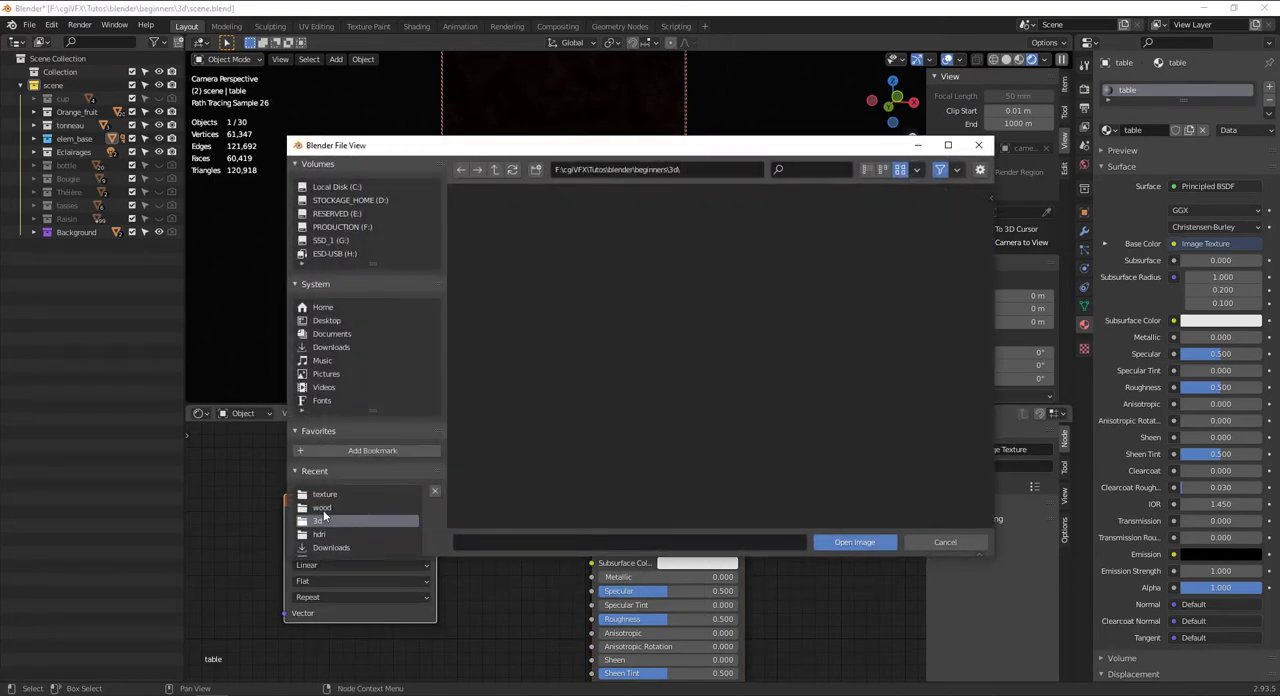
click(494, 171)
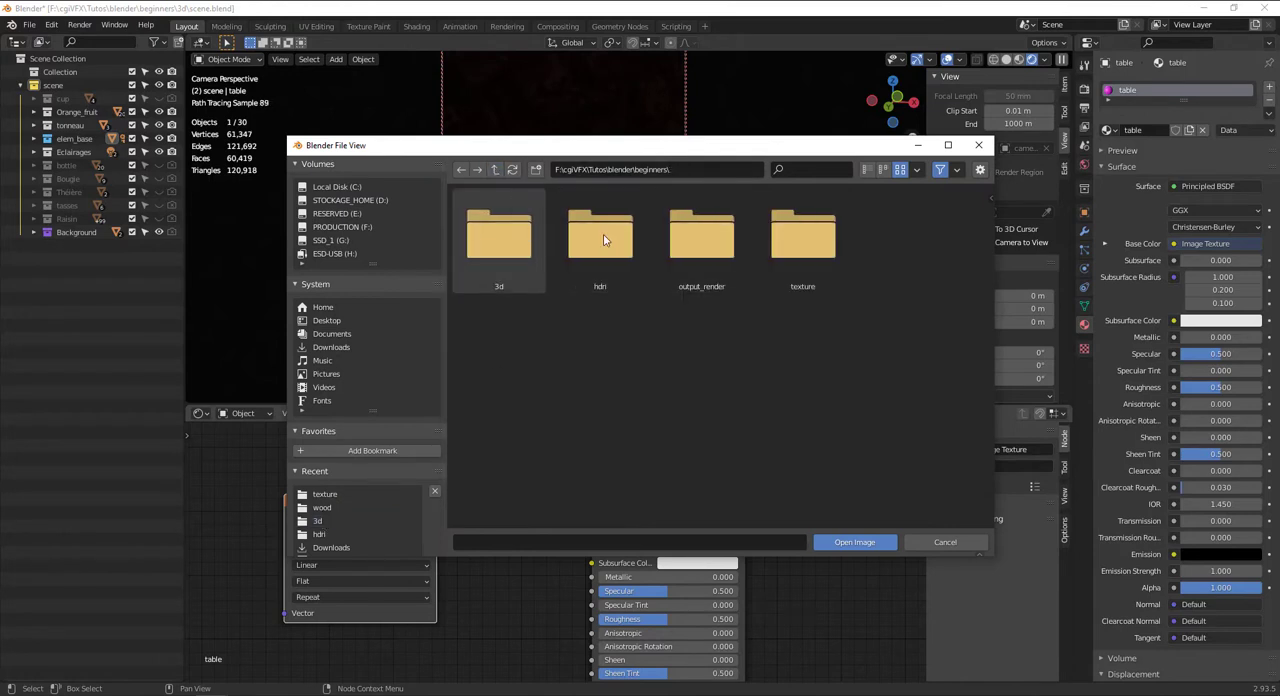
double_click(785, 238)
double_click(505, 253)
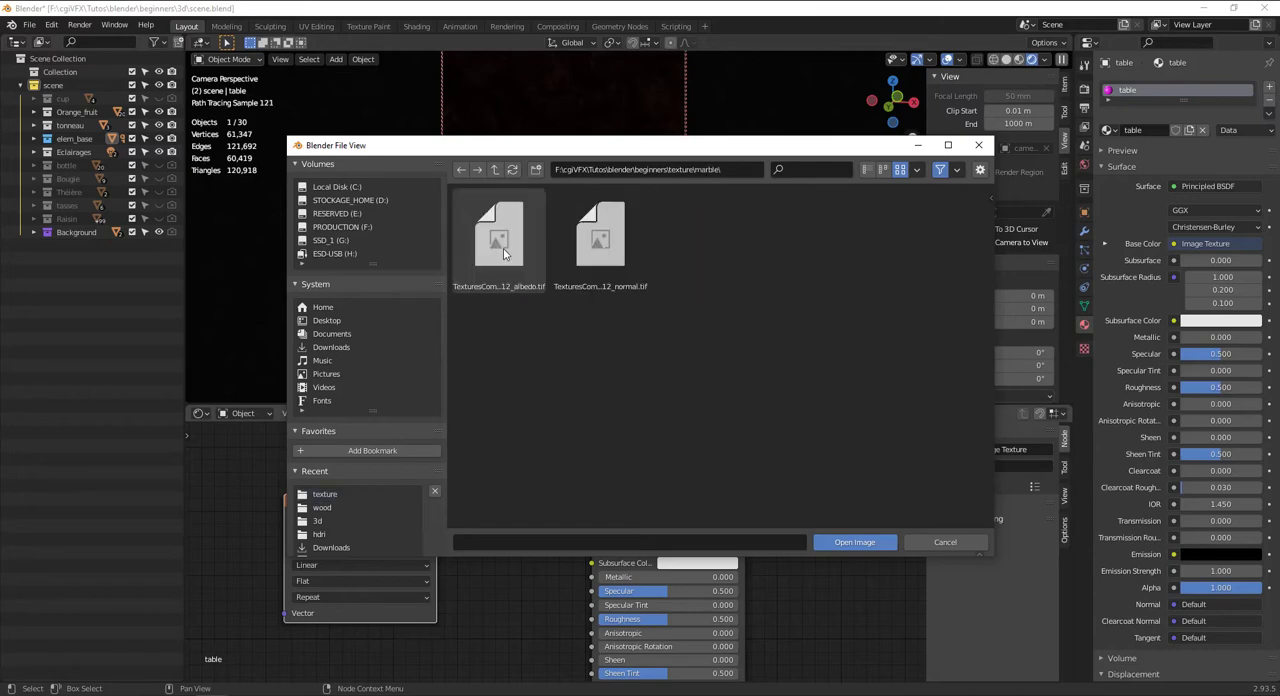
click(509, 242)
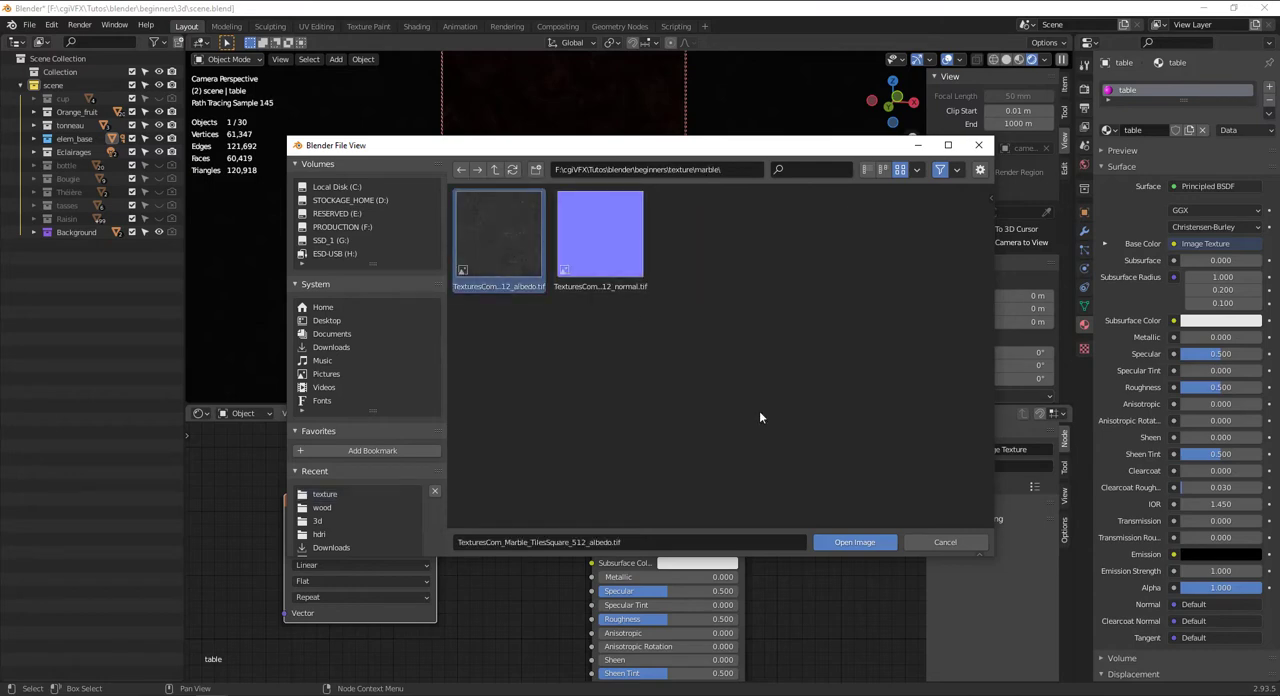
click(852, 543)
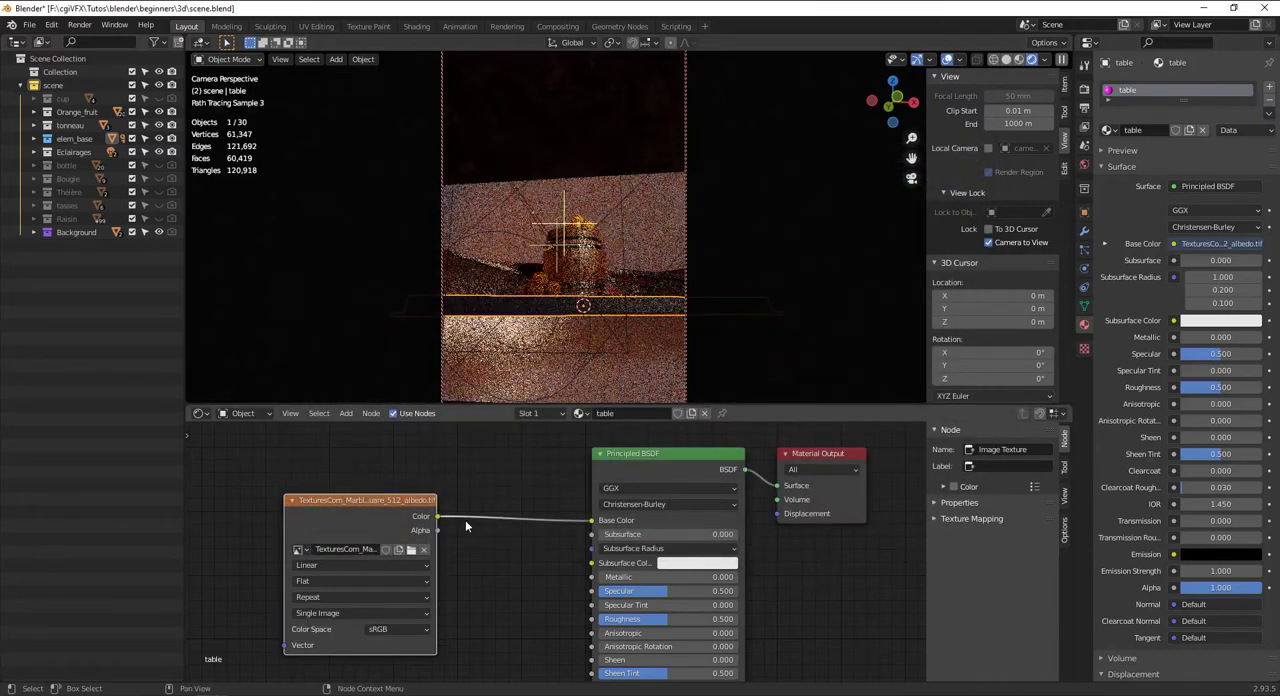
Switch to the UV Editing workspace to display the table's UV layout over the marble texture
middle_drag(540, 348, 632, 334)
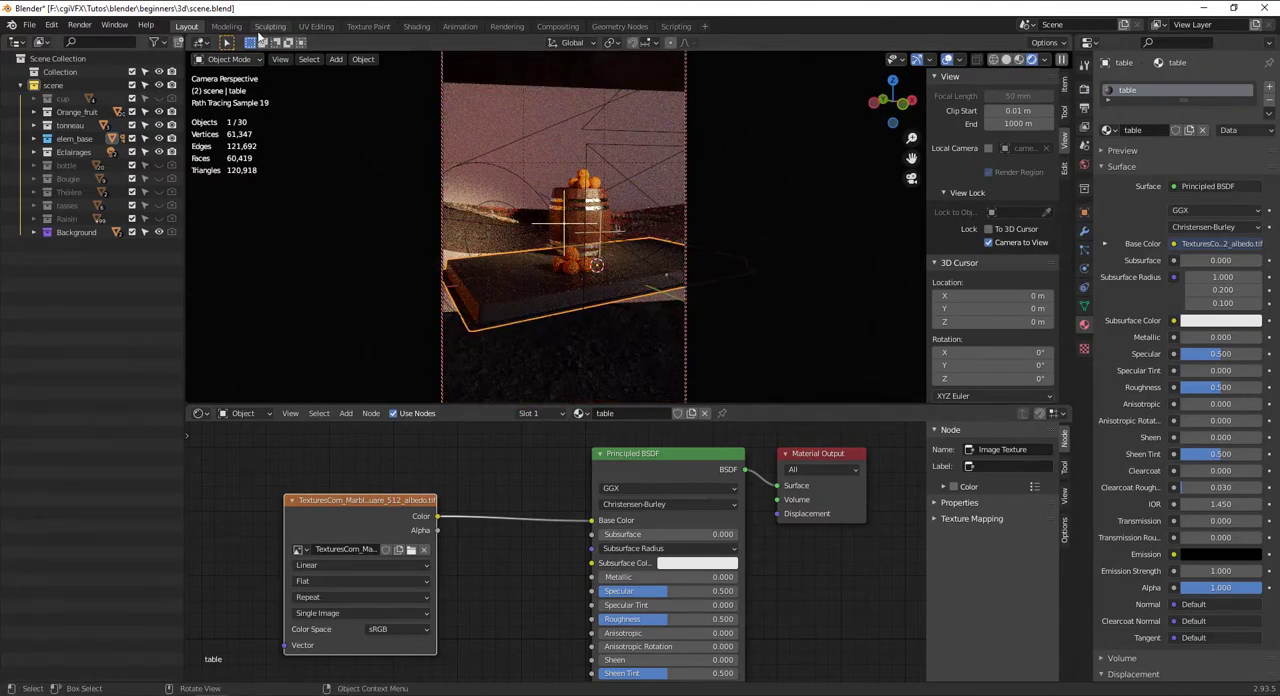
click(316, 27)
middle_drag(845, 398, 449, 438)
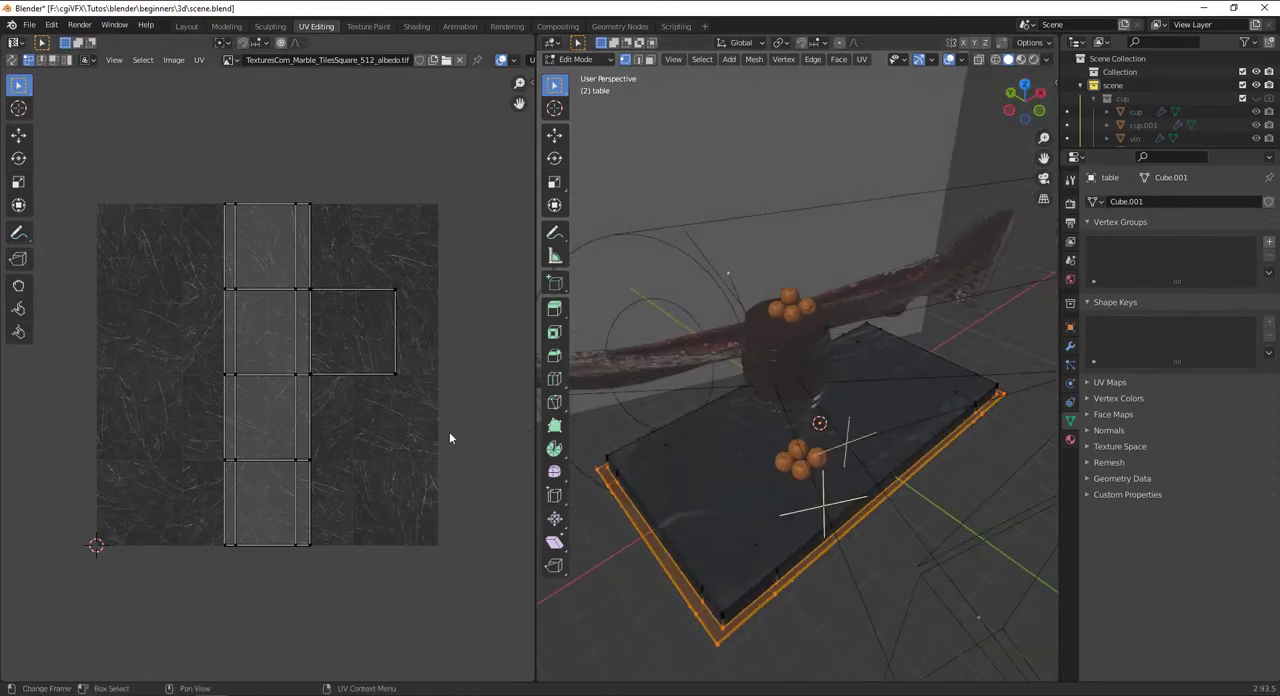
Try to scale up the UVs of the table's selected base faces, and undo the scaling
key(a)
key(s)
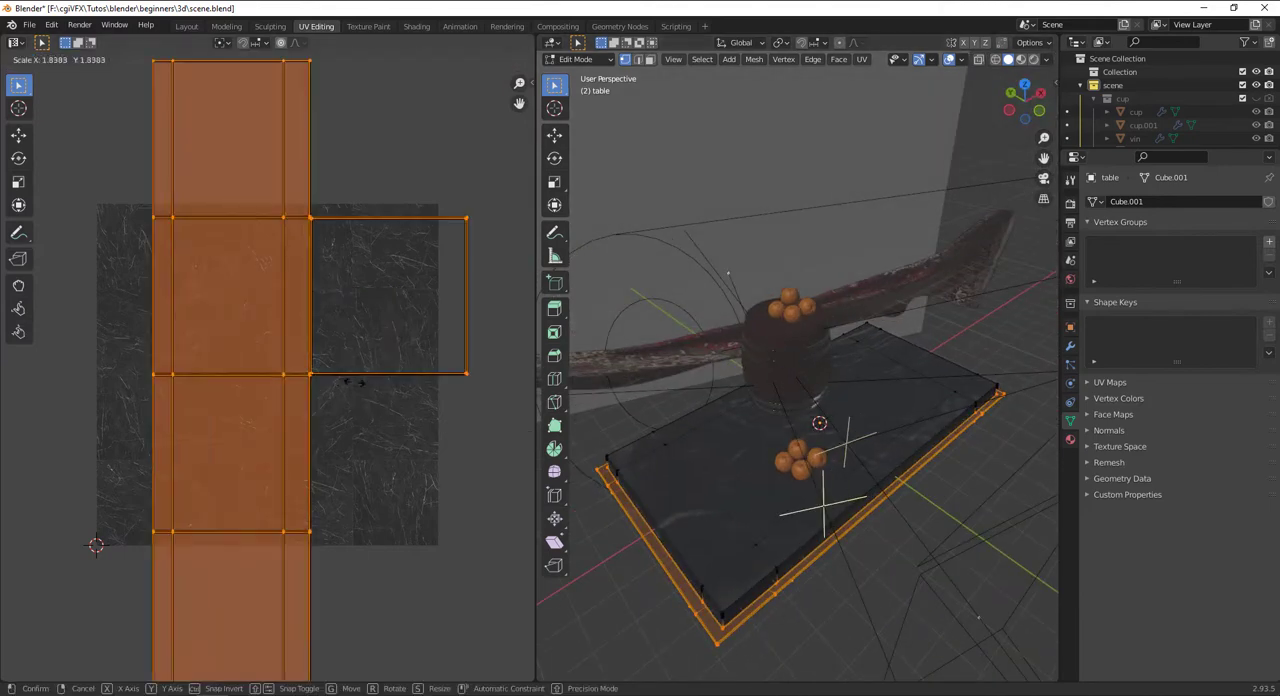
click(419, 418)
scroll(400, 404, down, 5)
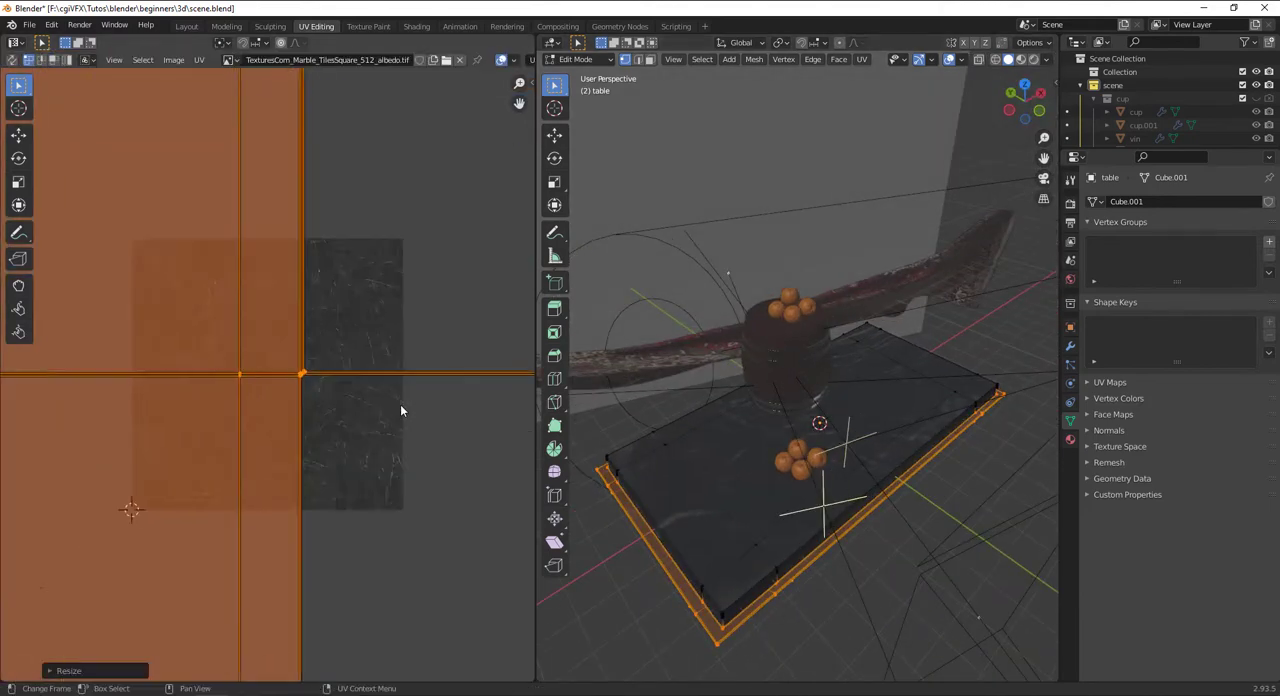
key(s)
click(308, 386)
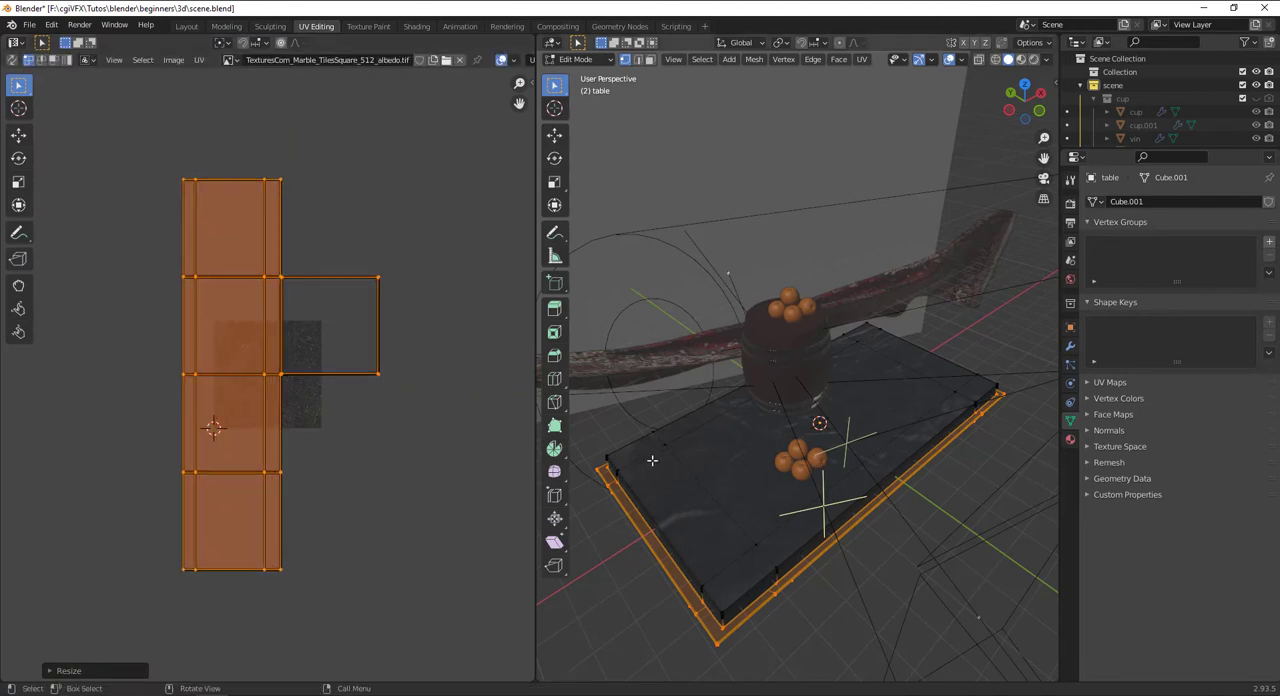
key(s)
click(802, 478)
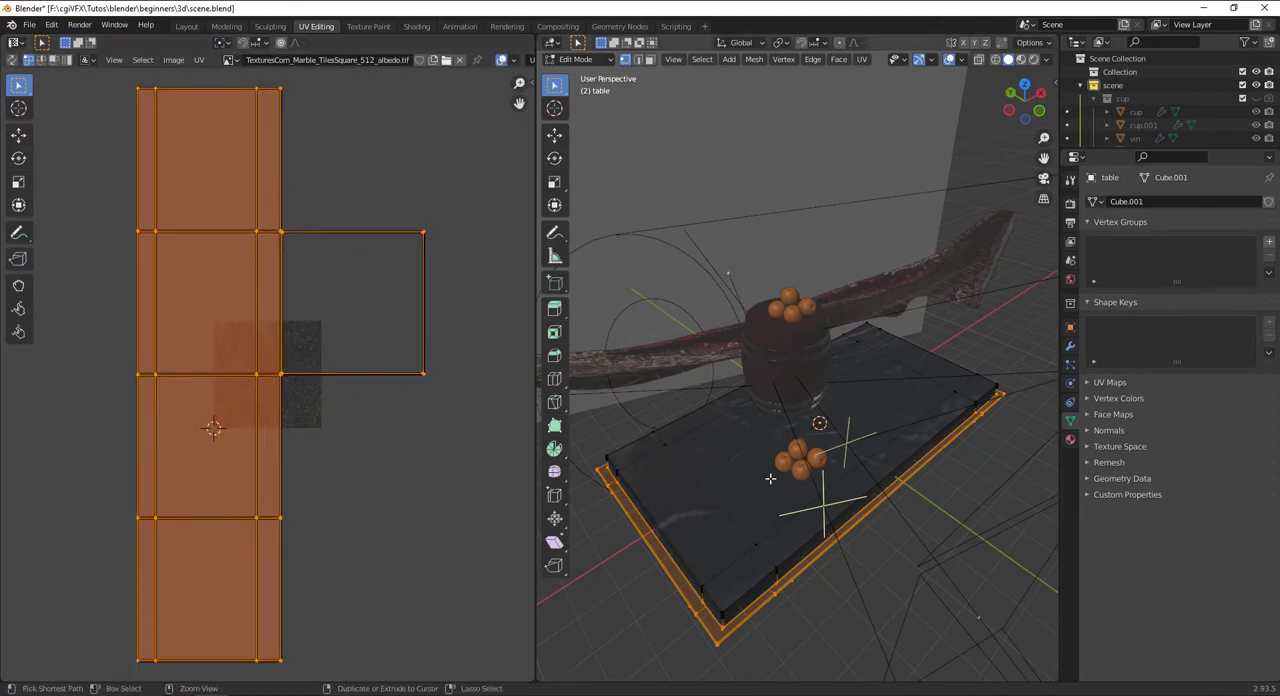
key(ctrl+z)
Select the table's entire mesh and unwrap it with Smart UV Project at a 66° angle limit and zero island margin
key(a)
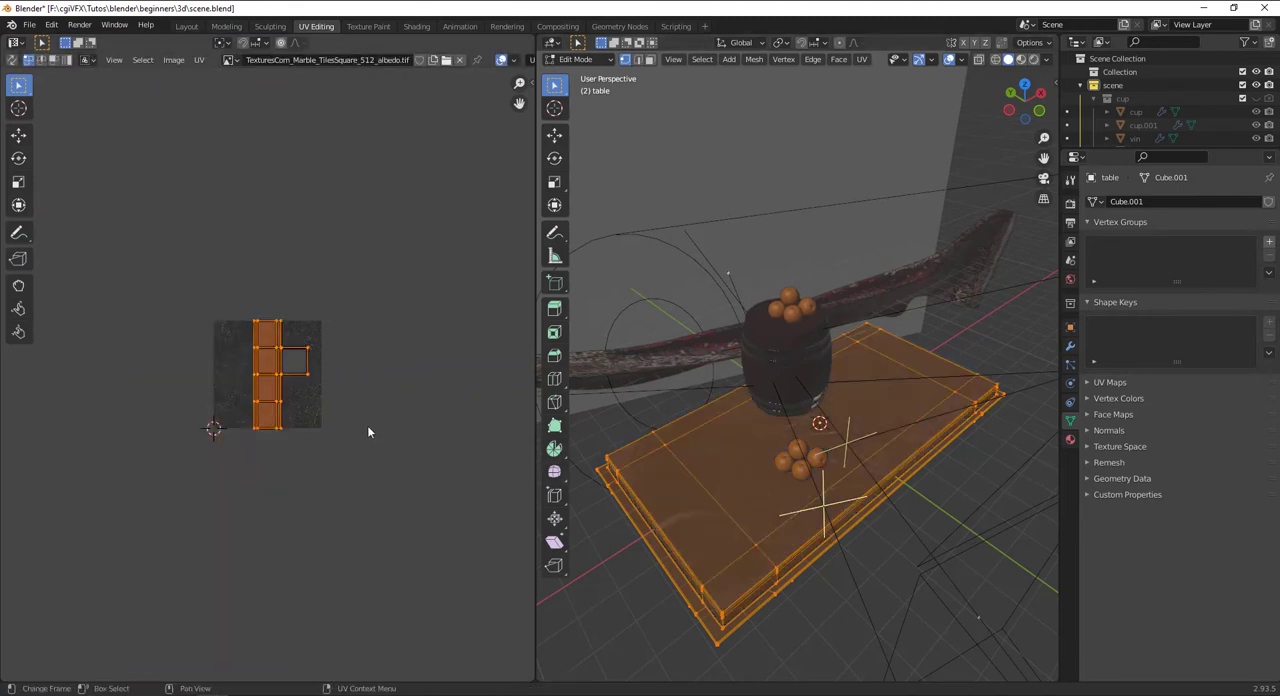
key(alt+a)
key(a)
key(s)
key(Escape)
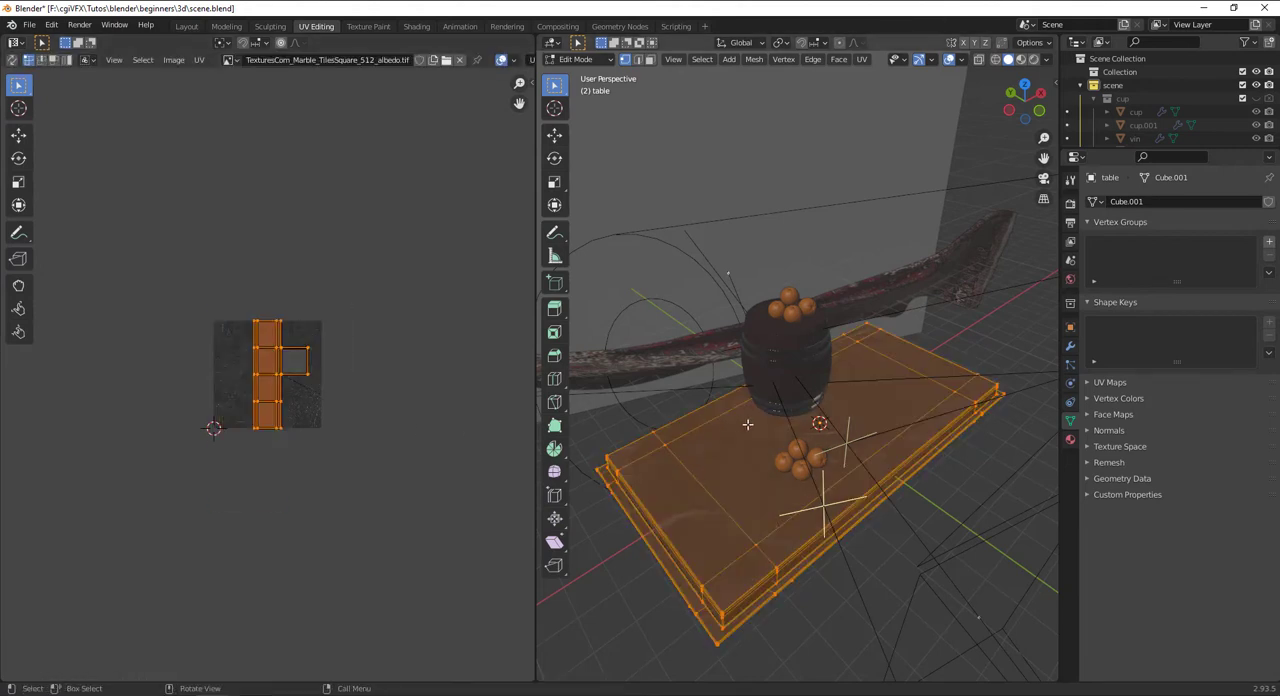
key(u)
click(770, 443)
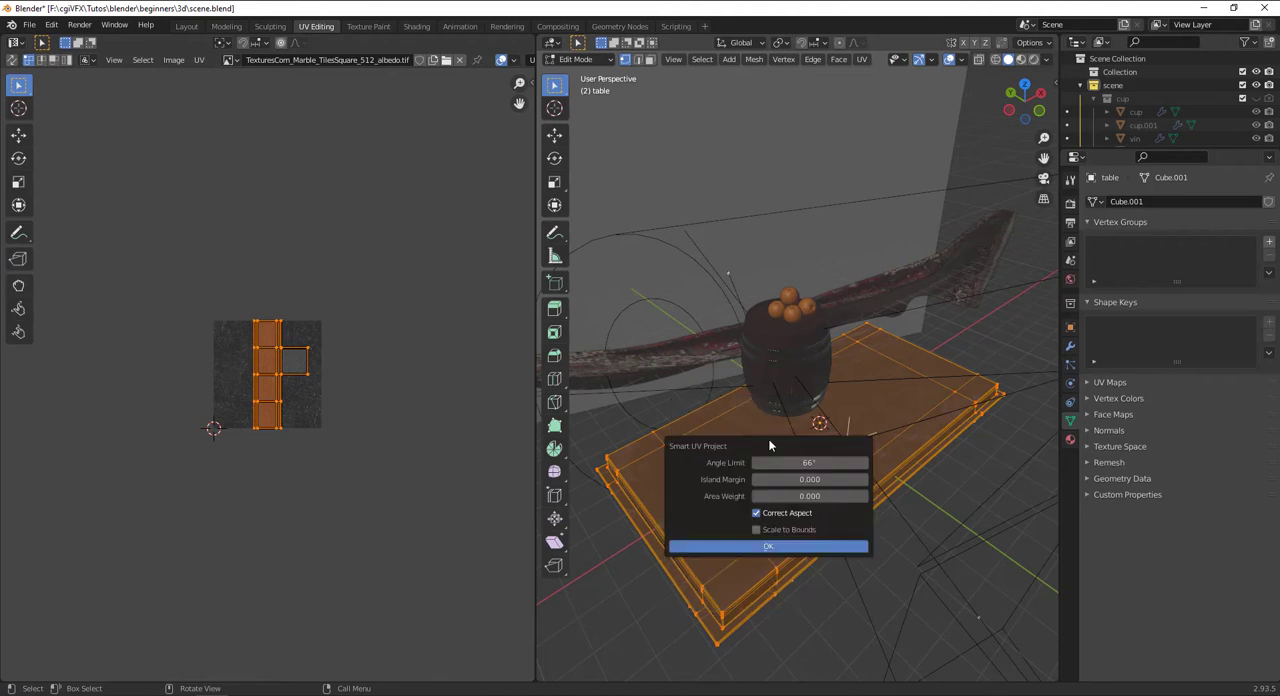
click(776, 544)
Select all of the table's UV islands and scale them uniformly to more than twice their size over the marble texture
scroll(293, 440, up, 2)
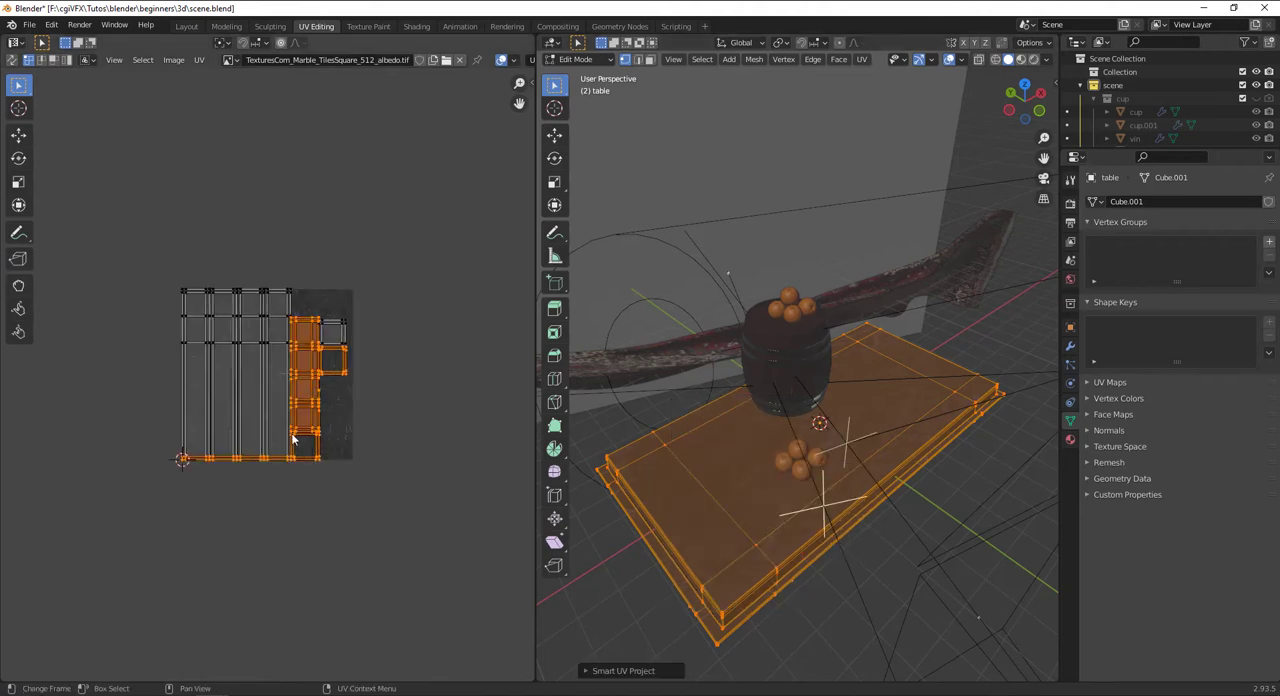
key(a)
key(s)
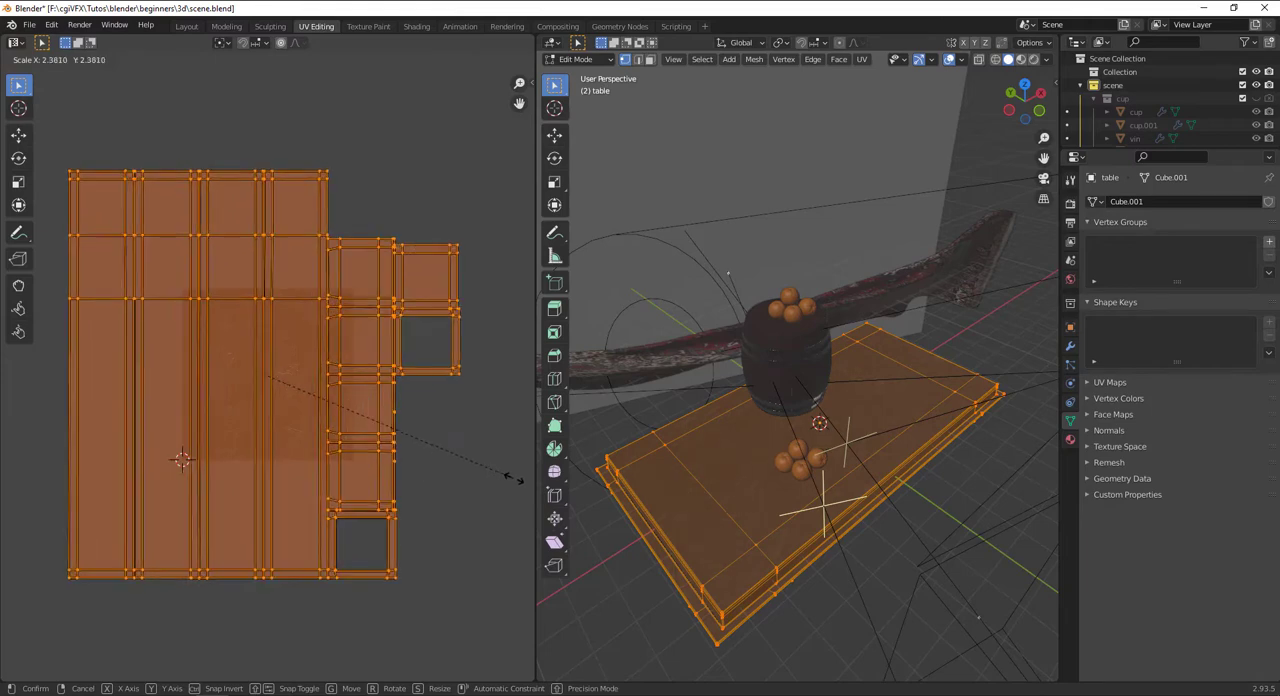
click(20, 485)
scroll(368, 474, up, 1)
scroll(780, 471, up, 3)
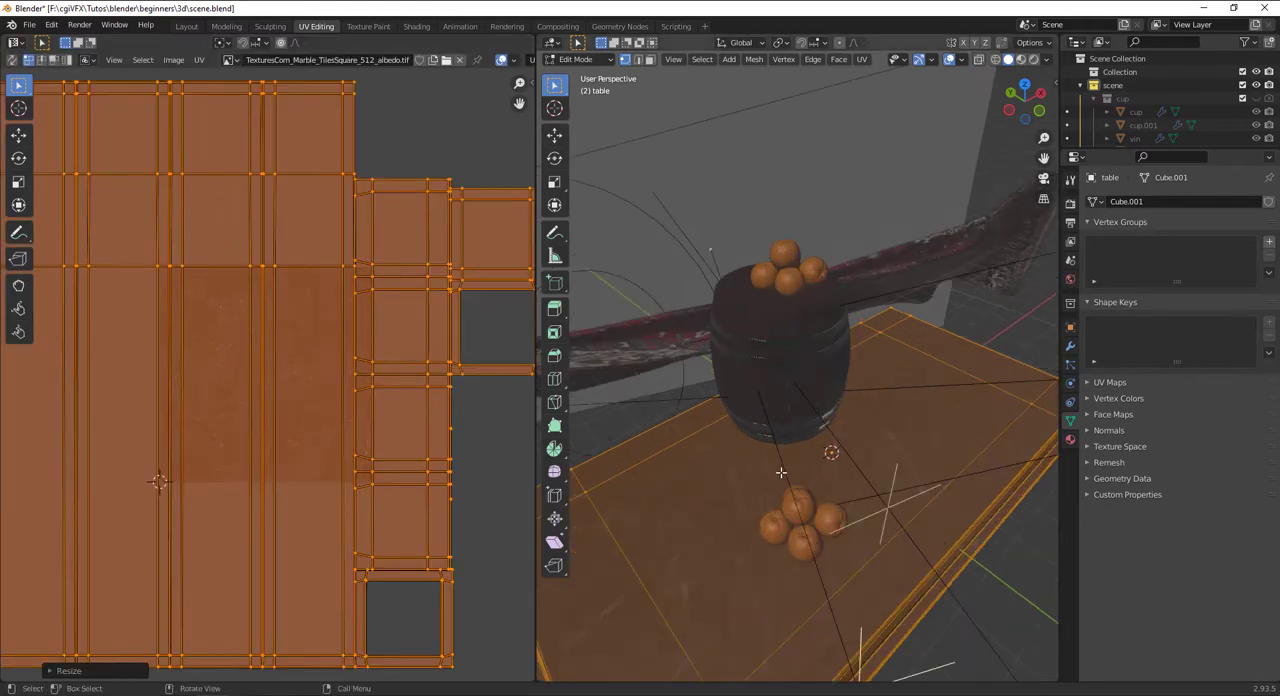
Clear the table's mesh selection and select one of its long side faces in face mode to examine its UV island's proportions
mouse_move(780, 471)
middle_down()
mouse_move(774, 417)
mouse_move(775, 447)
middle_up()
scroll(777, 422, down, 3)
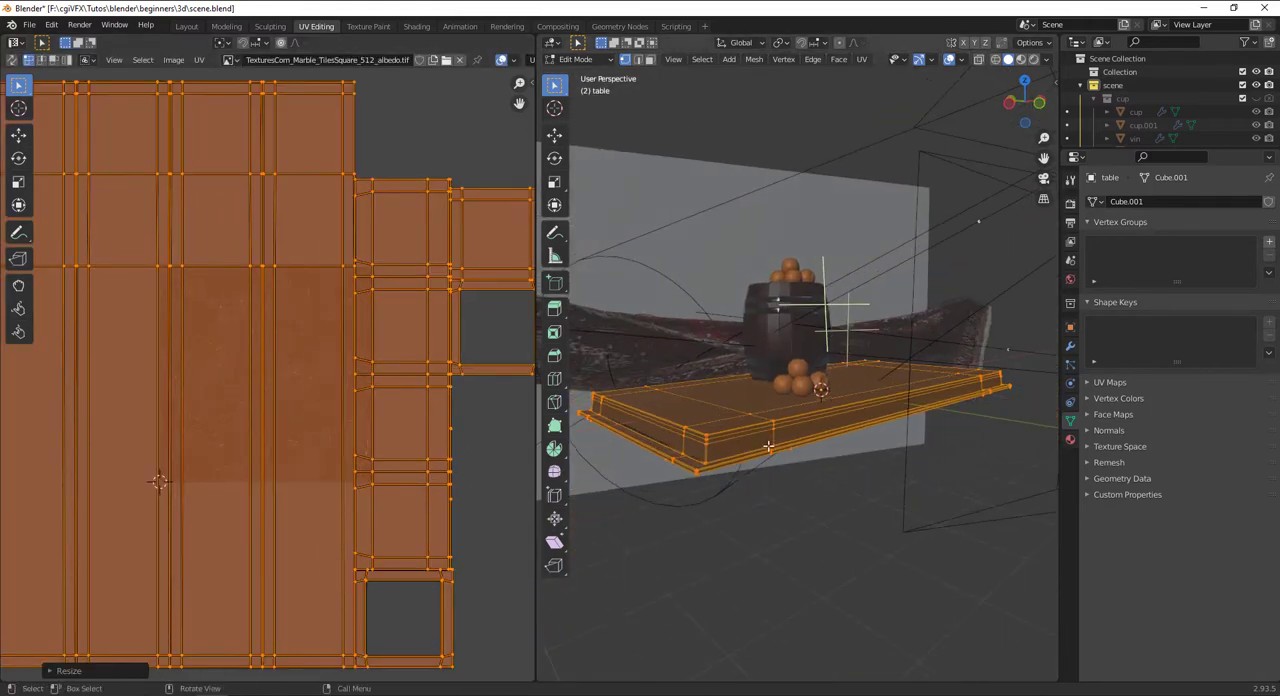
key(alt+a)
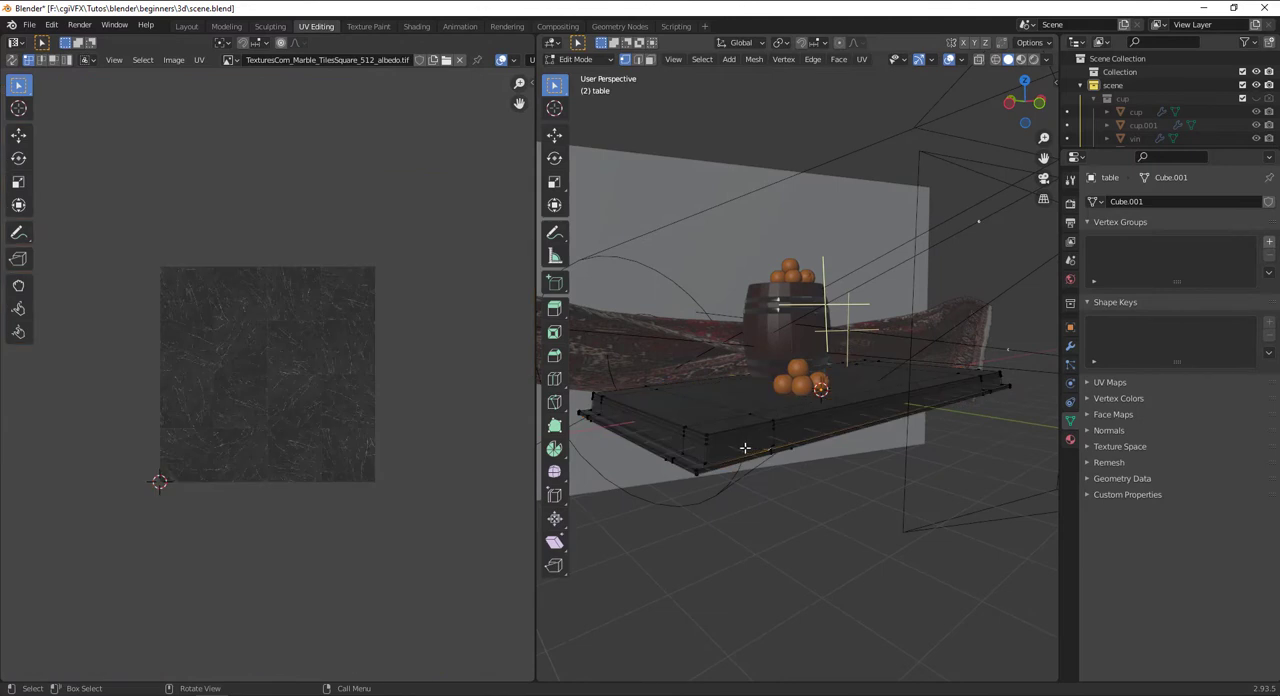
click(649, 61)
scroll(780, 465, up, 5)
click(748, 465)
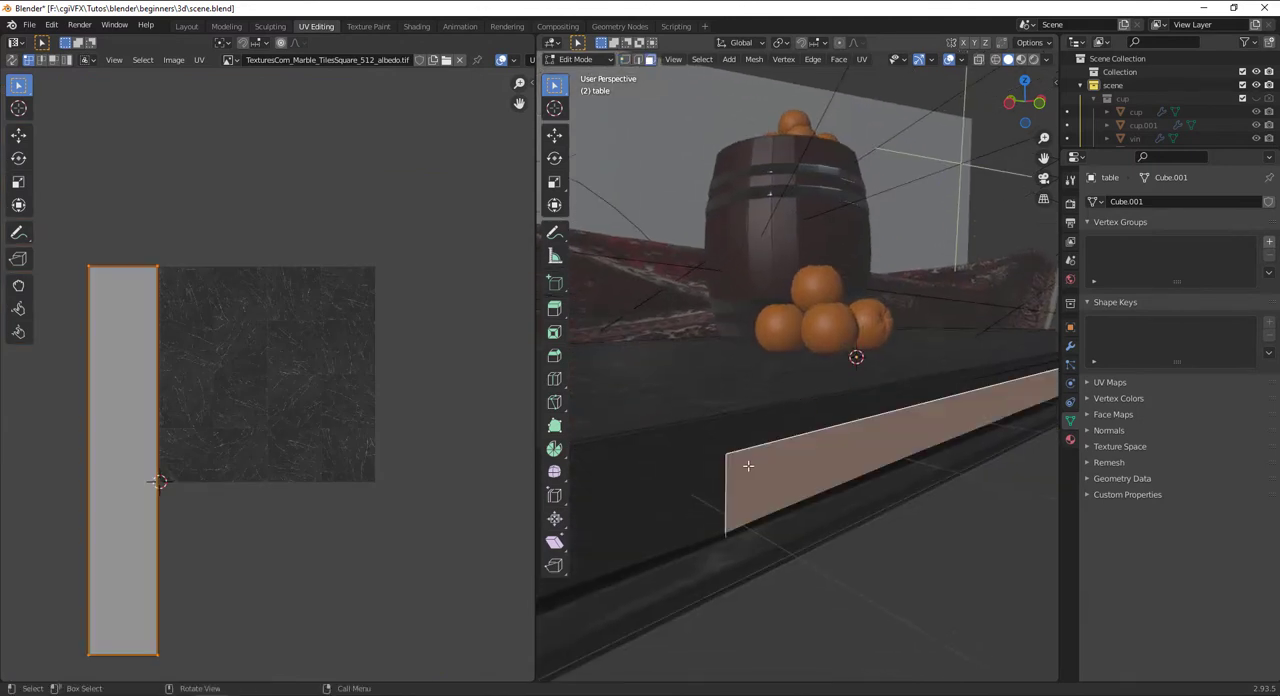
scroll(745, 467, down, 4)
scroll(725, 438, up, 3)
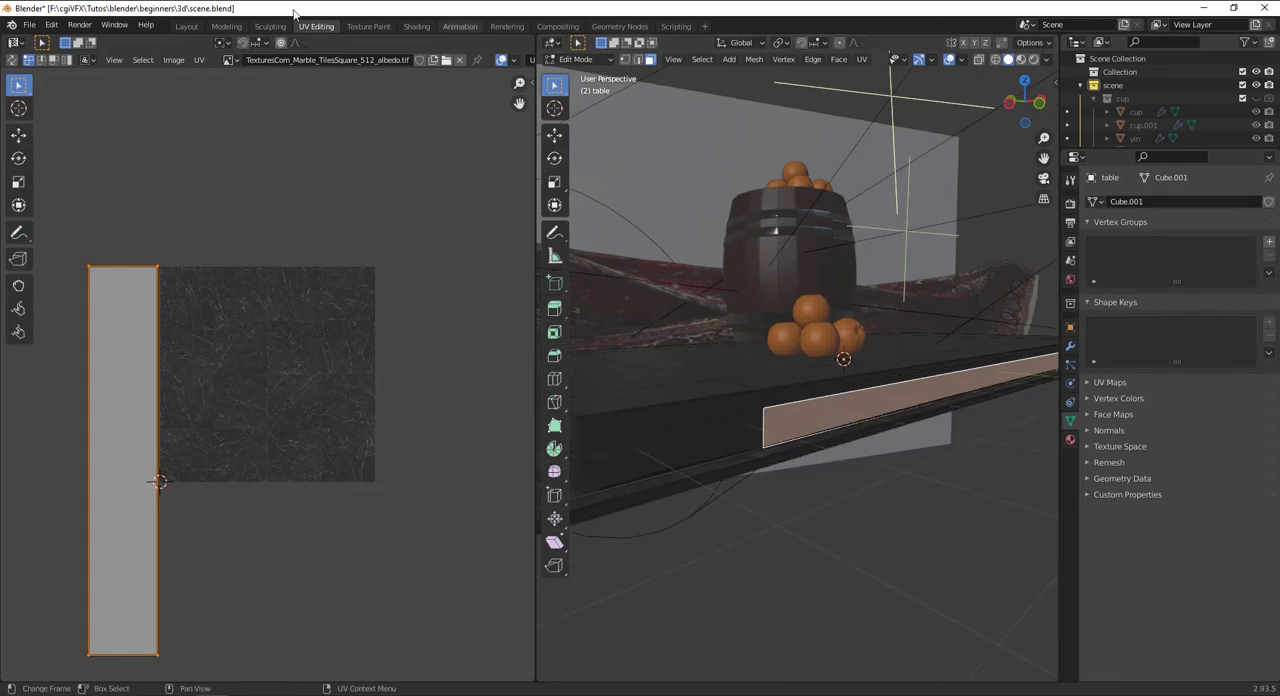
Return to the Layout workspace and view the rendered table from an angle outside the camera view
click(189, 26)
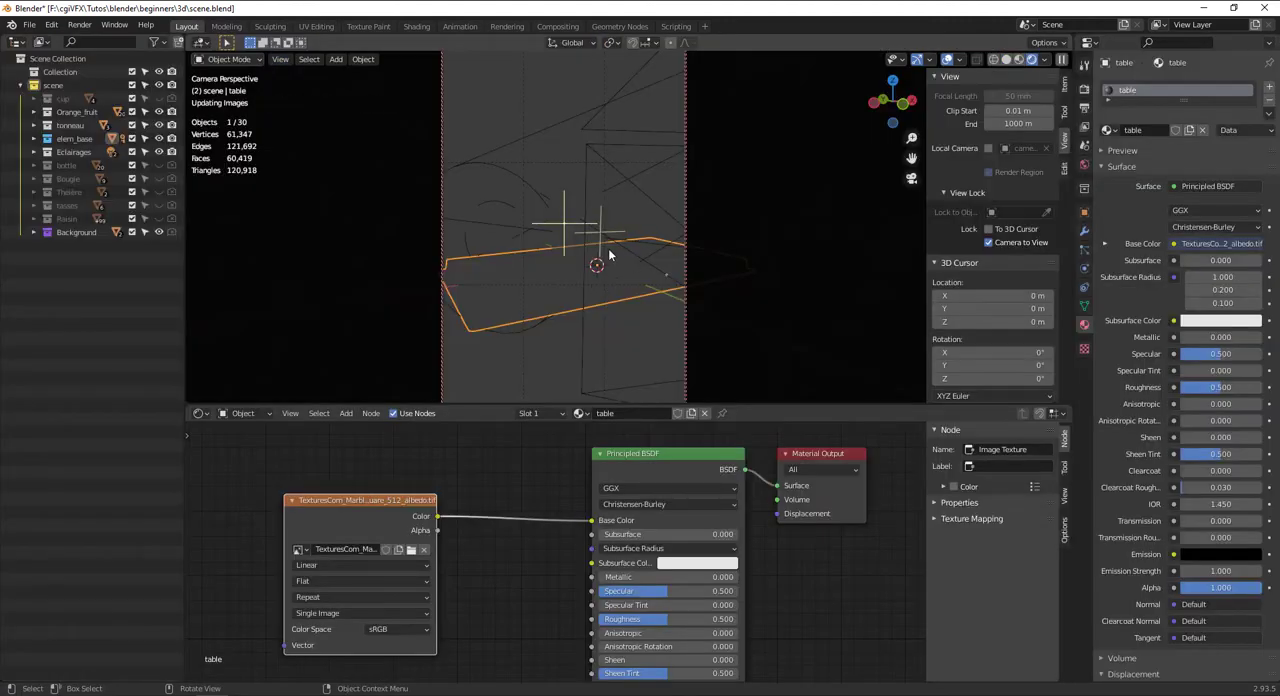
key(KP_0)
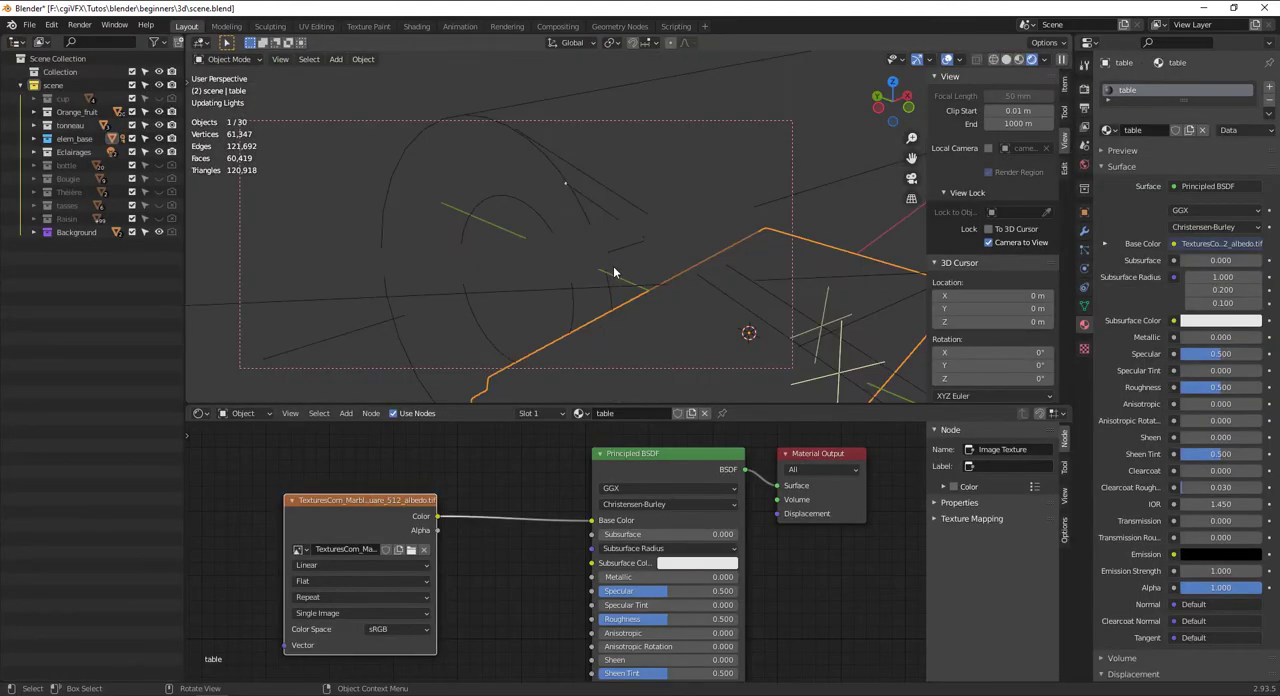
middle_drag(655, 300, 624, 296)
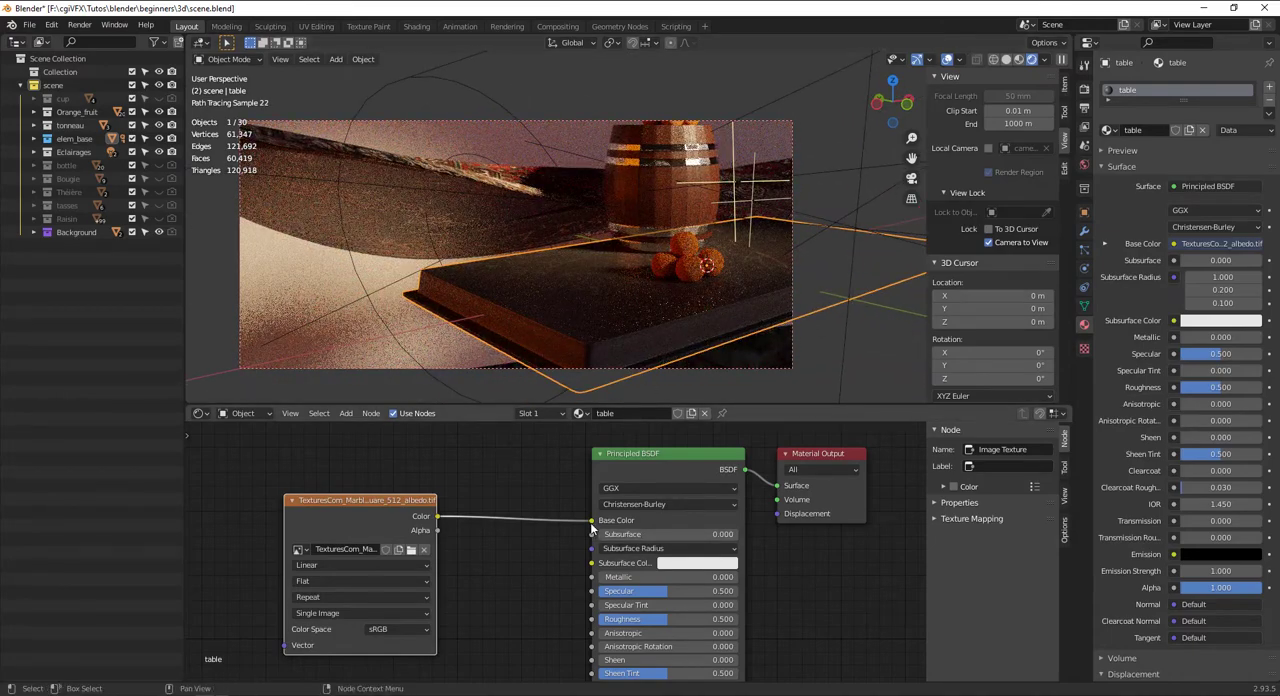
Insert a Hue Saturation Value node between the marble albedo texture and Base Color, with hue 1.000, saturation 2.000 and value 2.000
key(shift+a)
click(512, 488)
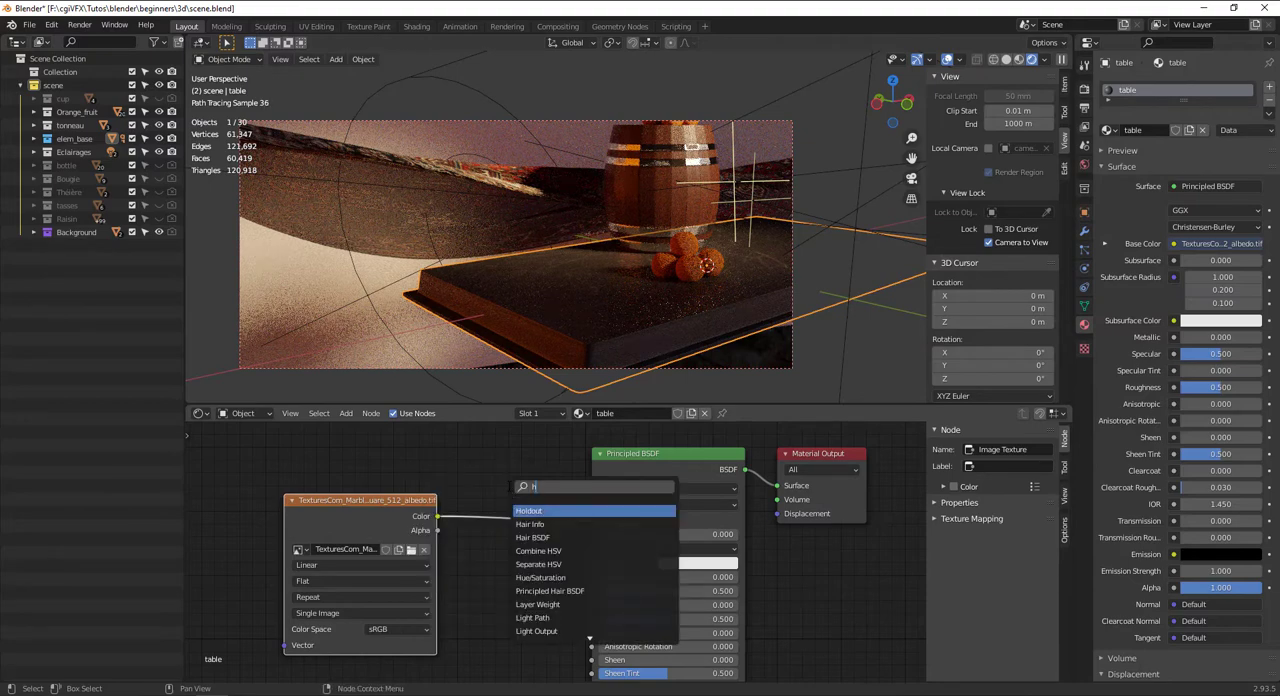
key(Return)
click(537, 528)
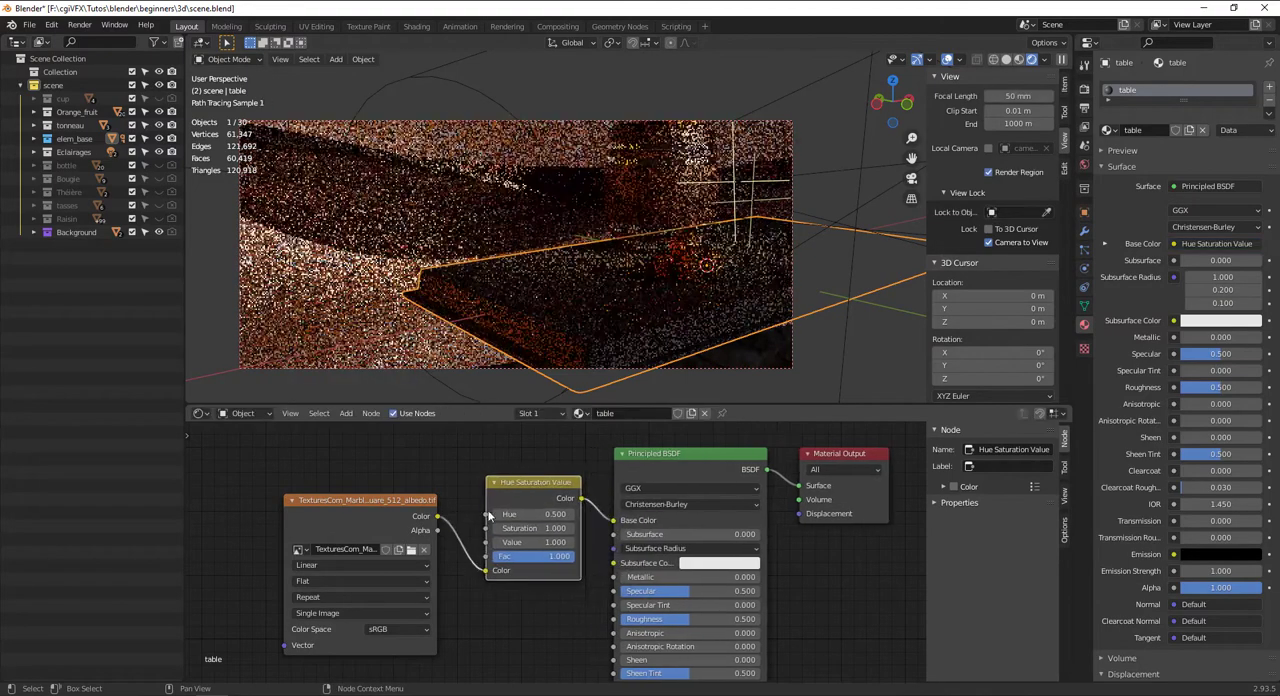
drag(537, 542, 610, 542)
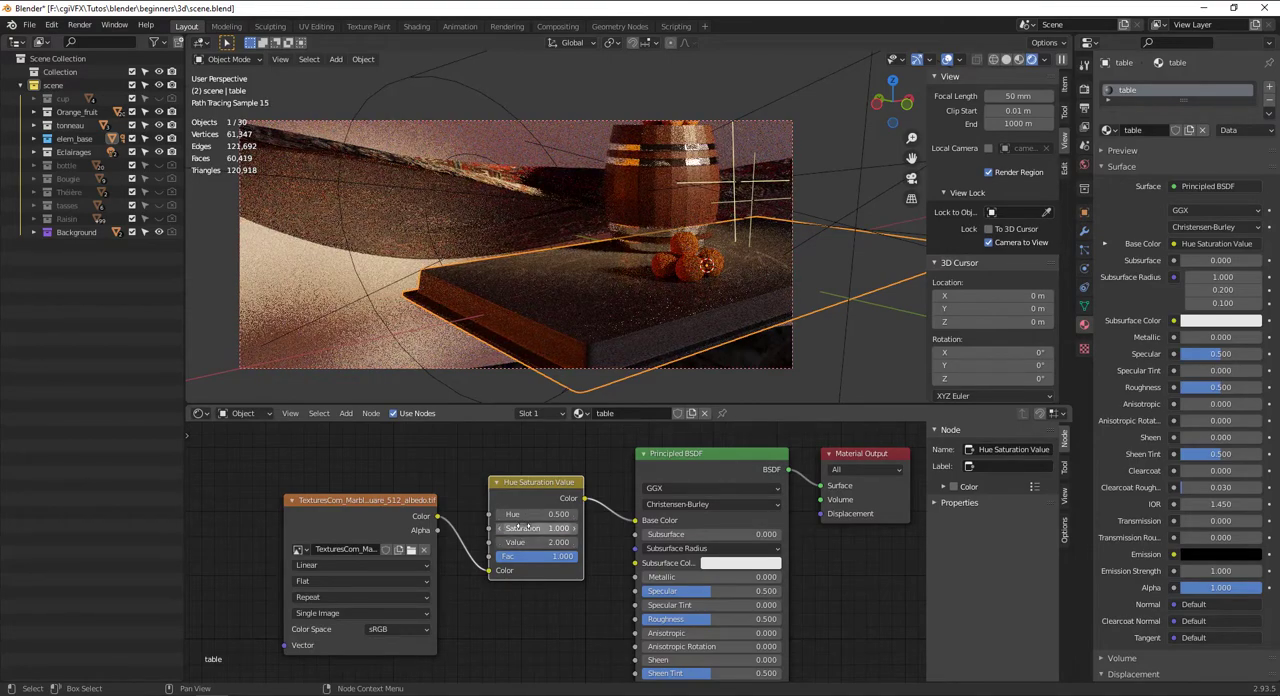
drag(521, 527, 620, 514)
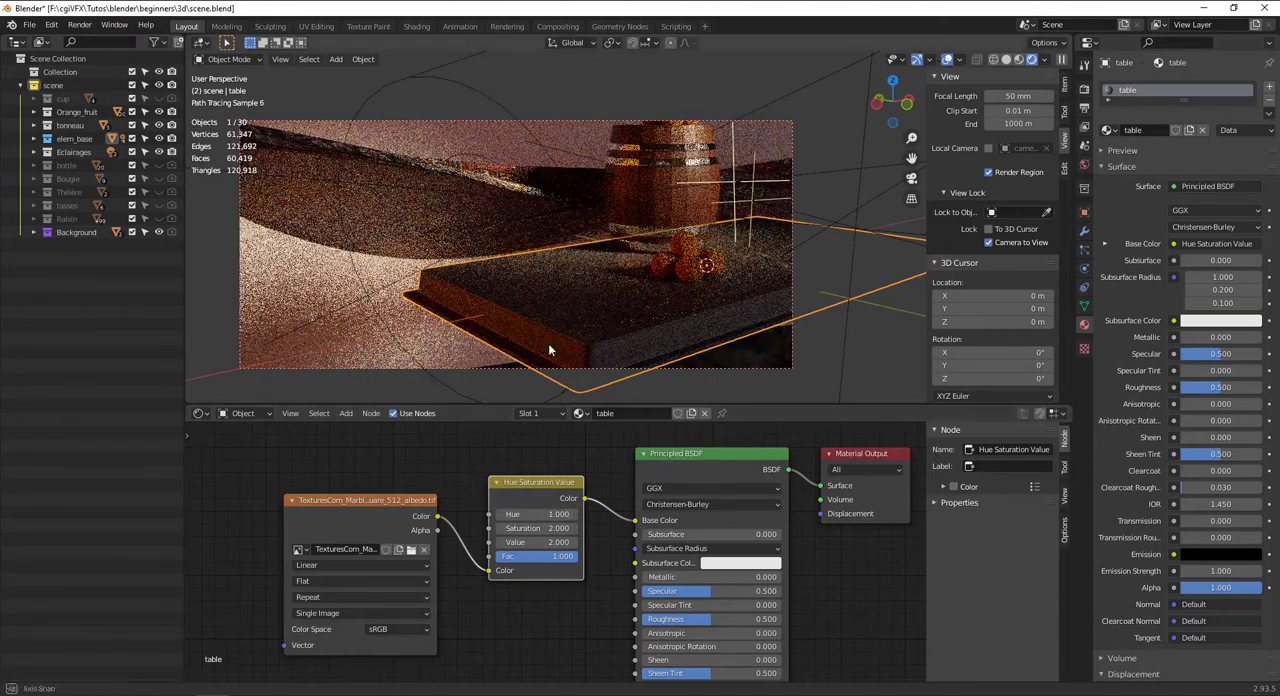
middle_drag(548, 343, 628, 337)
Add a second Image Texture node below the albedo texture and load the marble 512 normal .tif from the marble folder
scroll(600, 555, down, 2)
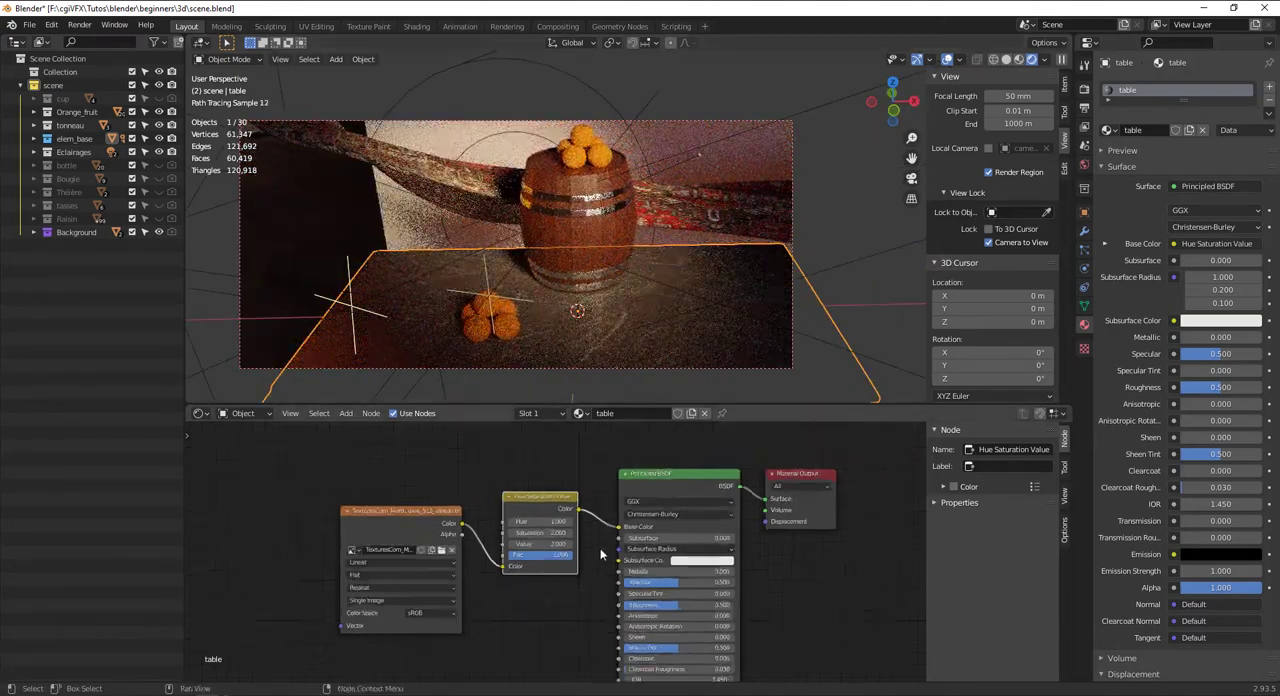
middle_drag(600, 555, 602, 683)
key(shift+a)
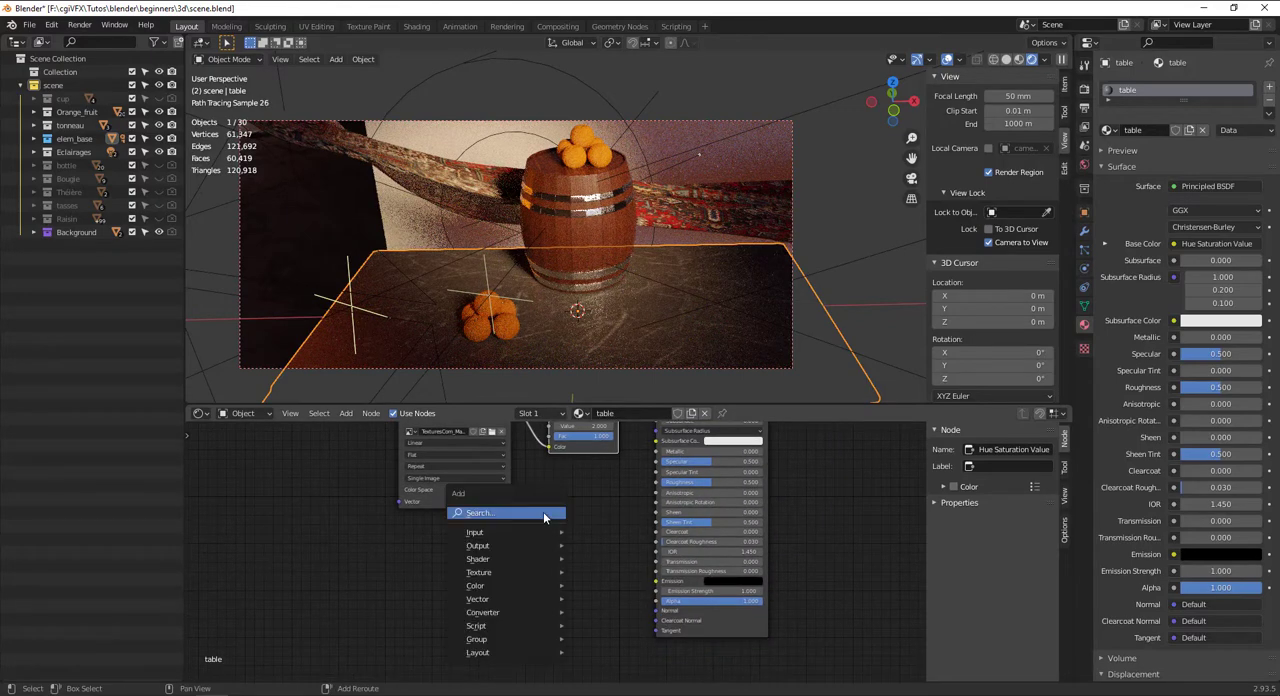
text(imag)
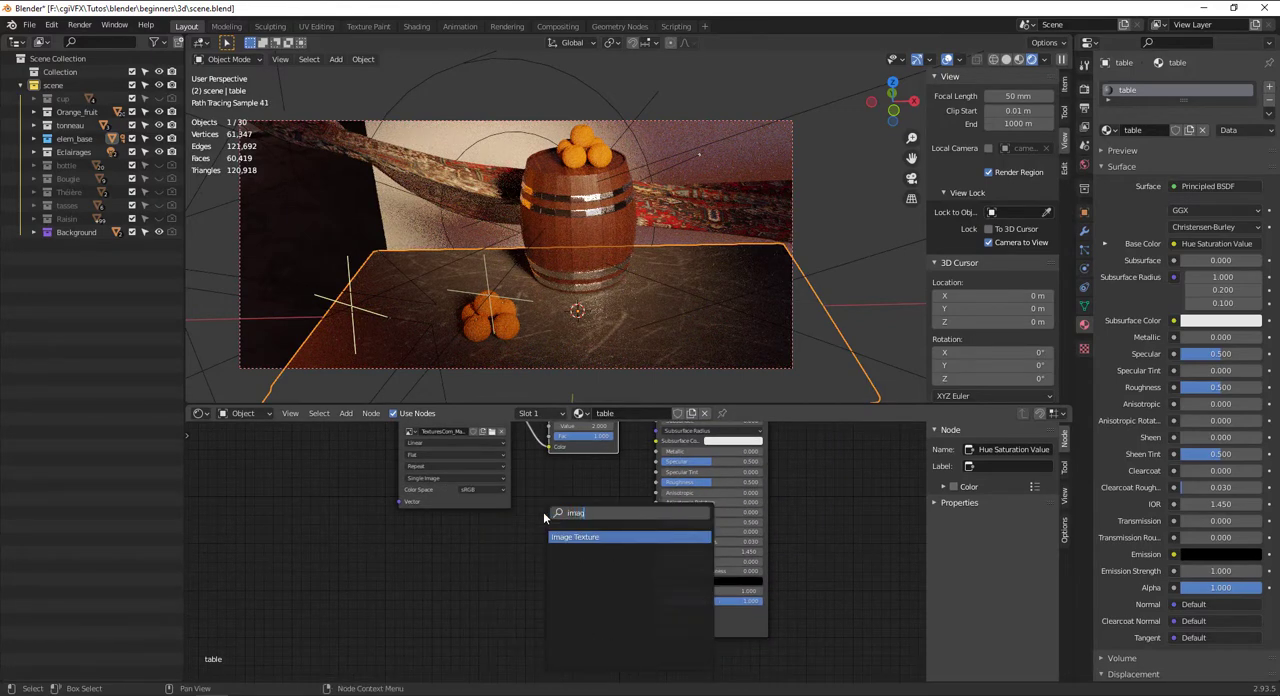
key(Return)
click(504, 514)
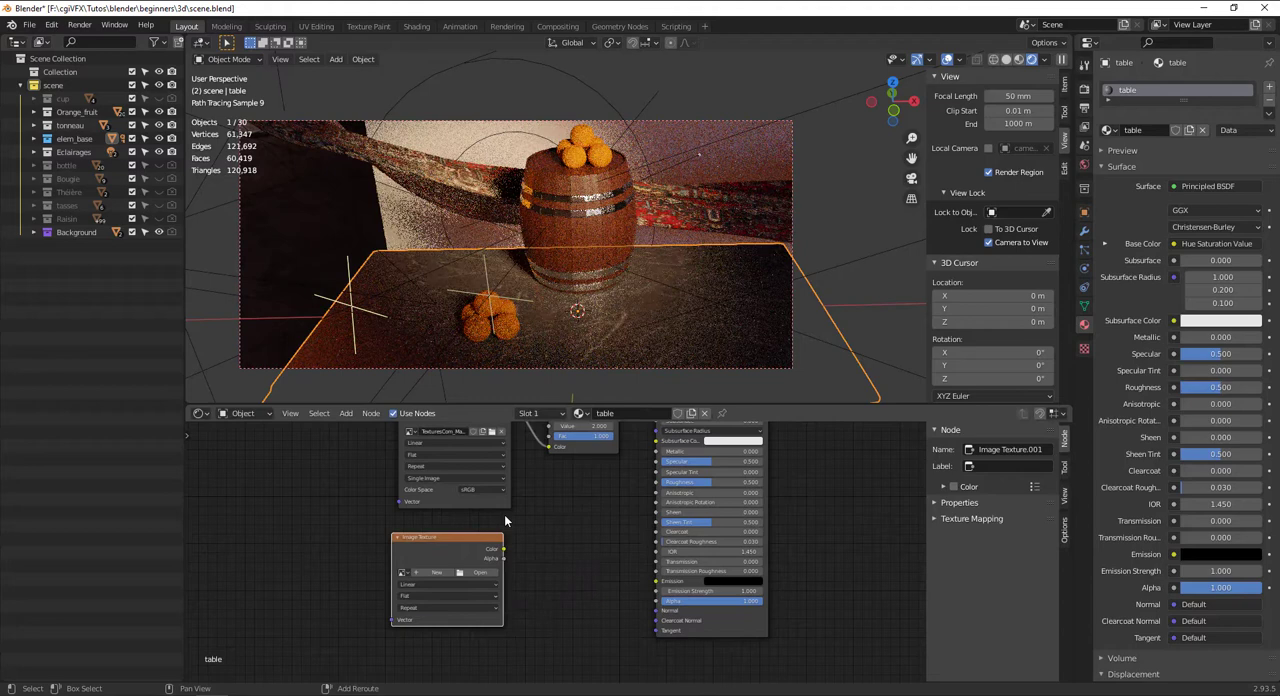
click(470, 572)
click(322, 494)
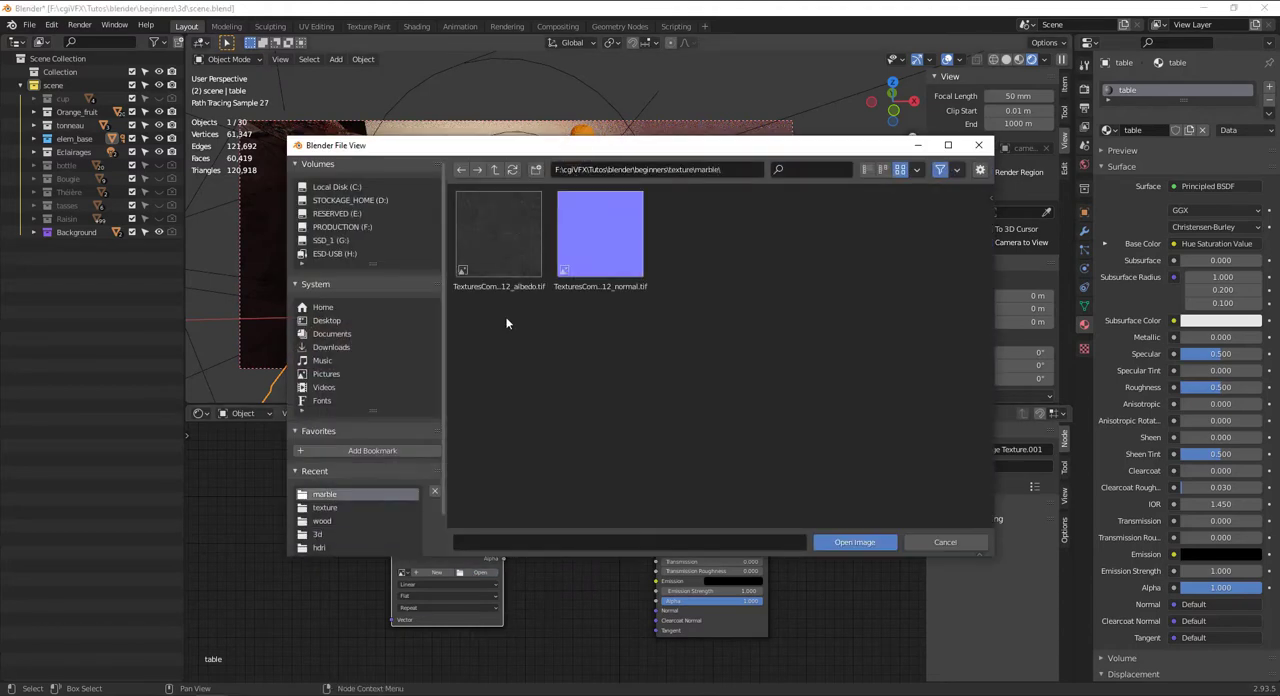
click(864, 543)
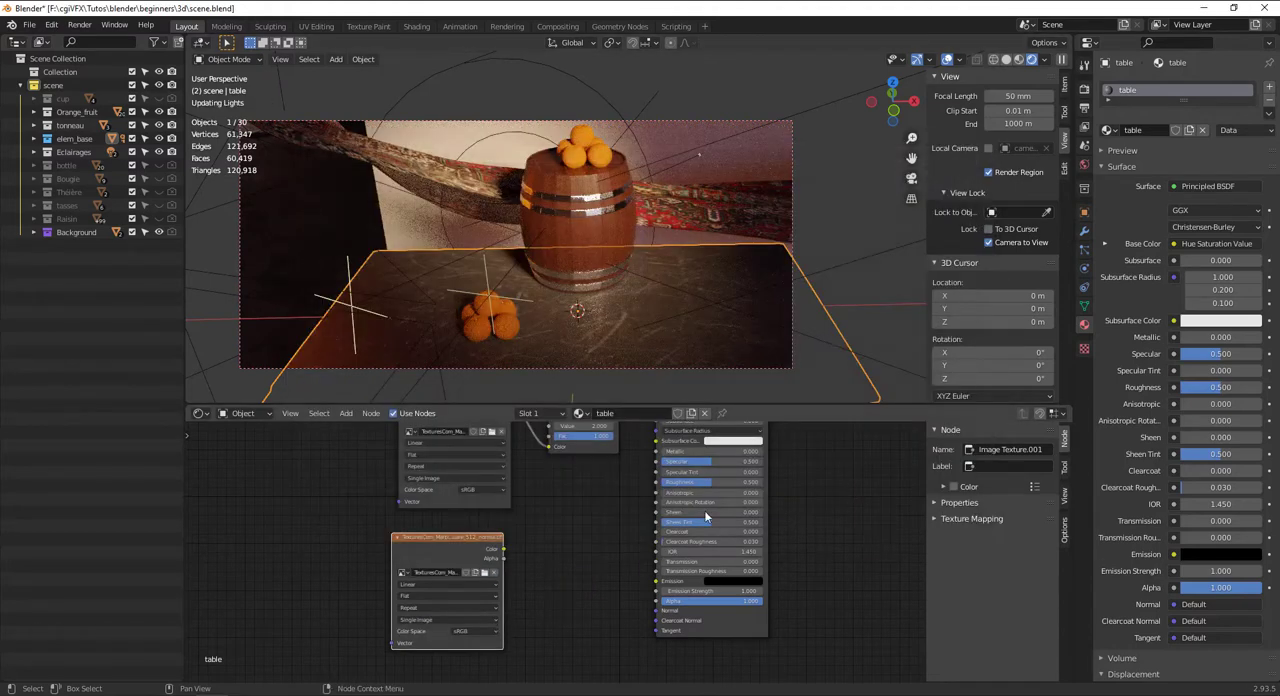
Add a Normal Map node and connect the normal texture's Color through it to the Principled BSDF's Normal input
drag(444, 561, 428, 569)
key(shift+a)
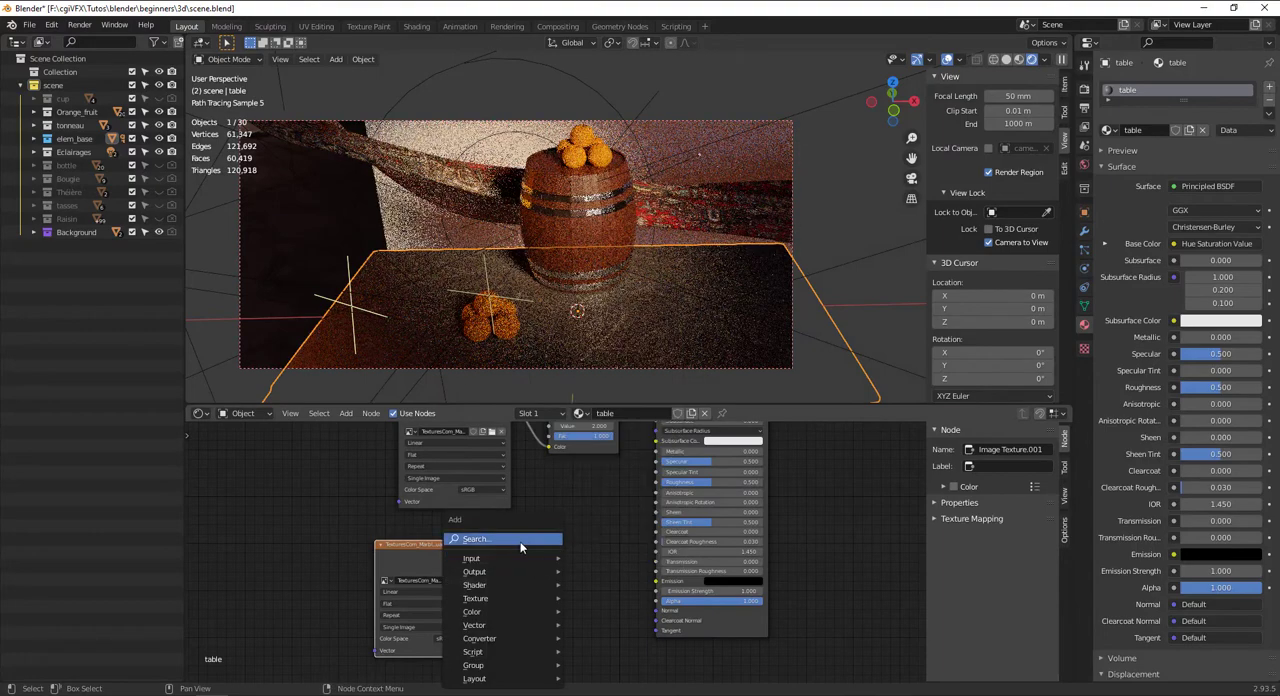
click(522, 541)
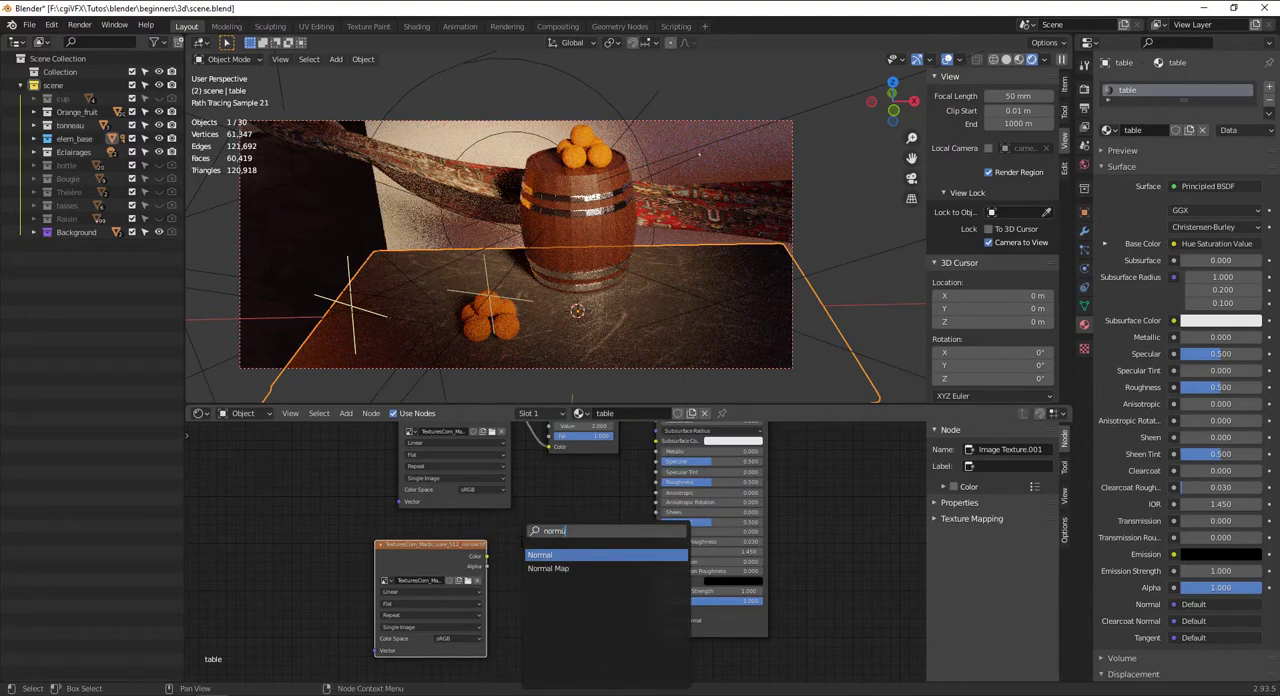
key(Down)
key(Return)
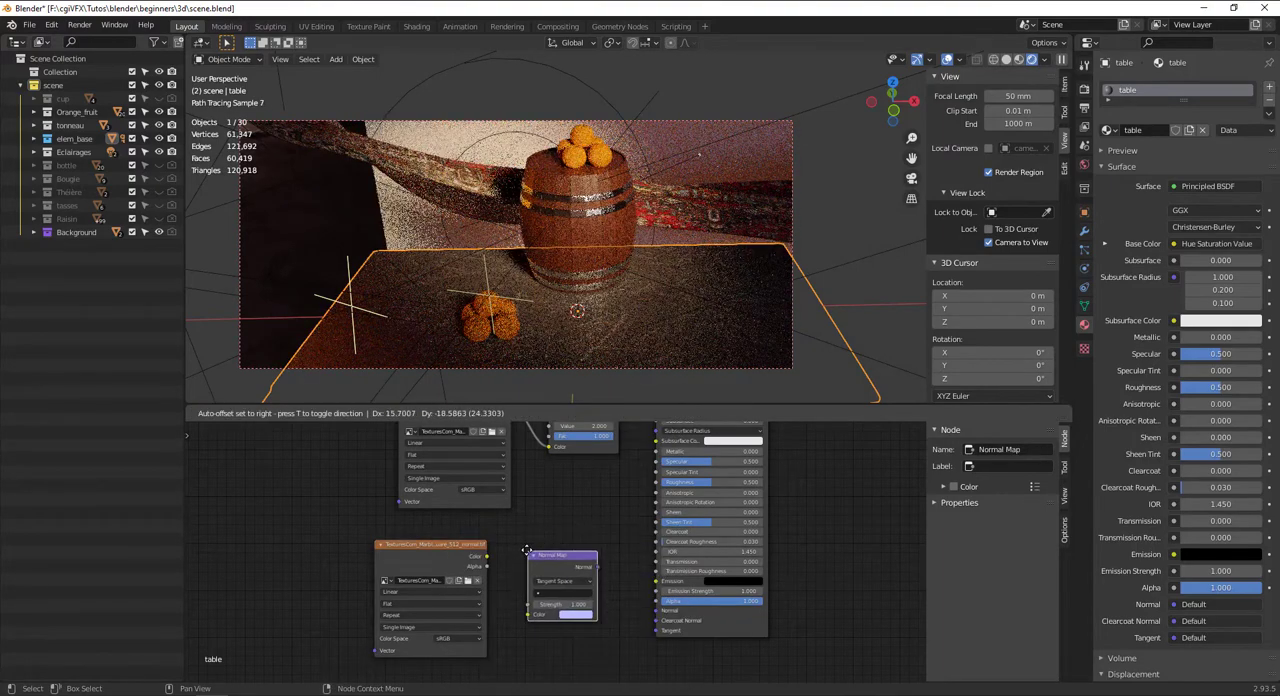
click(537, 551)
scroll(549, 555, up, 2)
scroll(535, 585, up, 1)
alt+drag(470, 555, 458, 543)
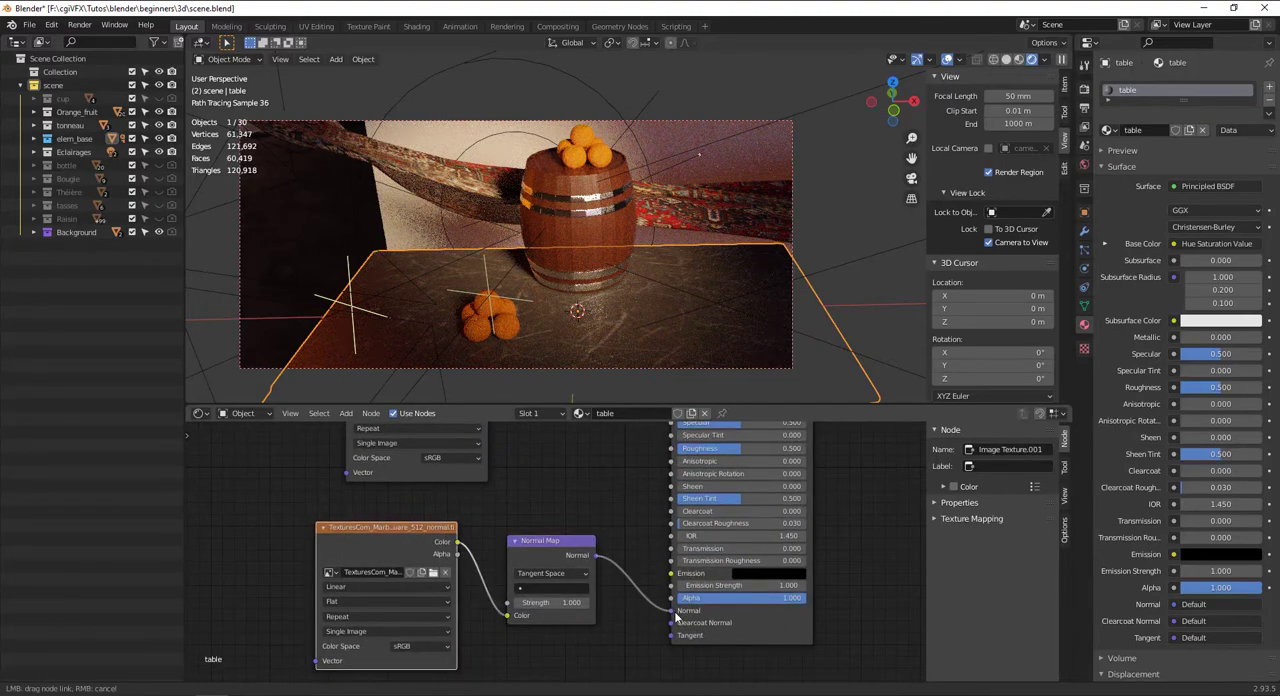
drag(676, 618, 672, 611)
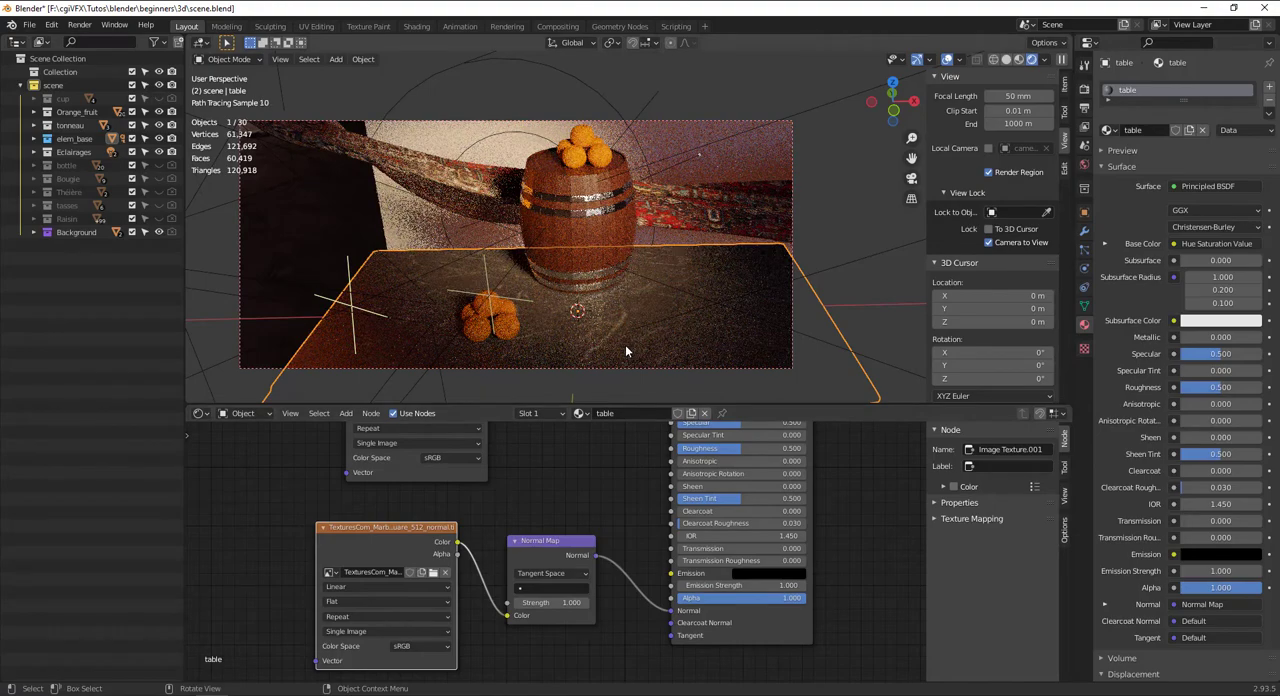
Insert a Bump node between the Normal Map and the Principled BSDF, and set the normal texture's color space to Raw
alt+shift+drag(628, 337, 628, 308)
scroll(628, 308, up, 5)
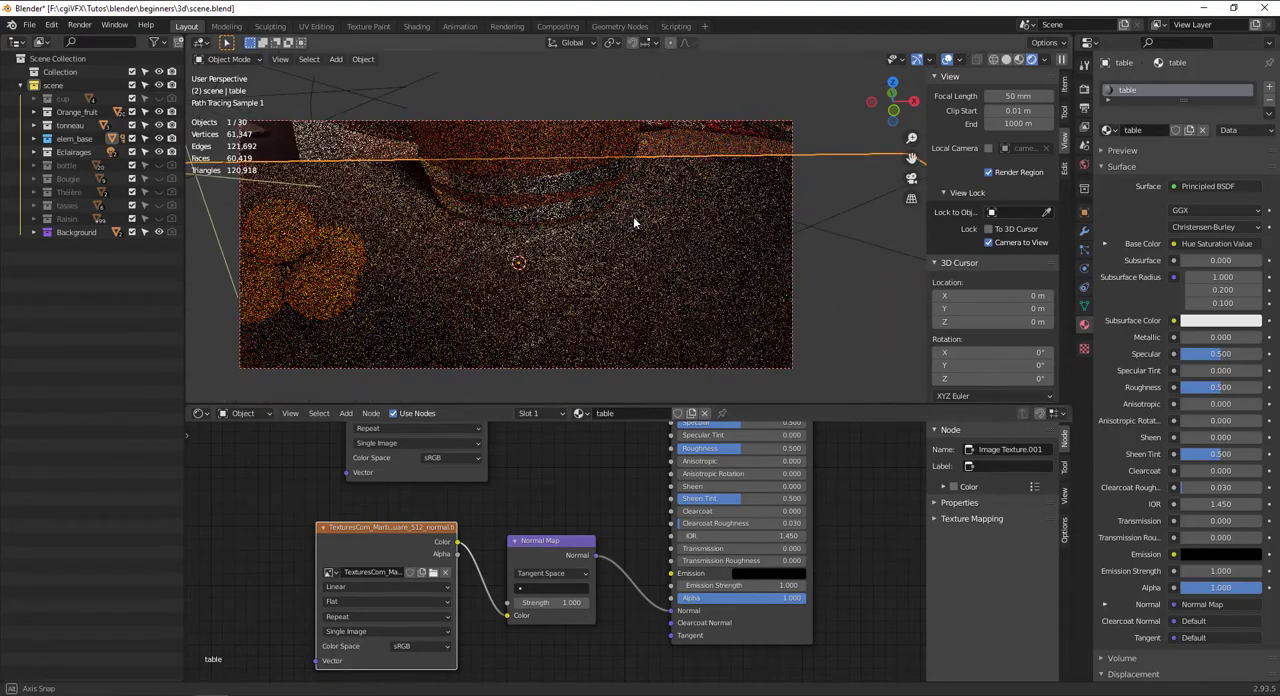
alt+drag(633, 217, 643, 262)
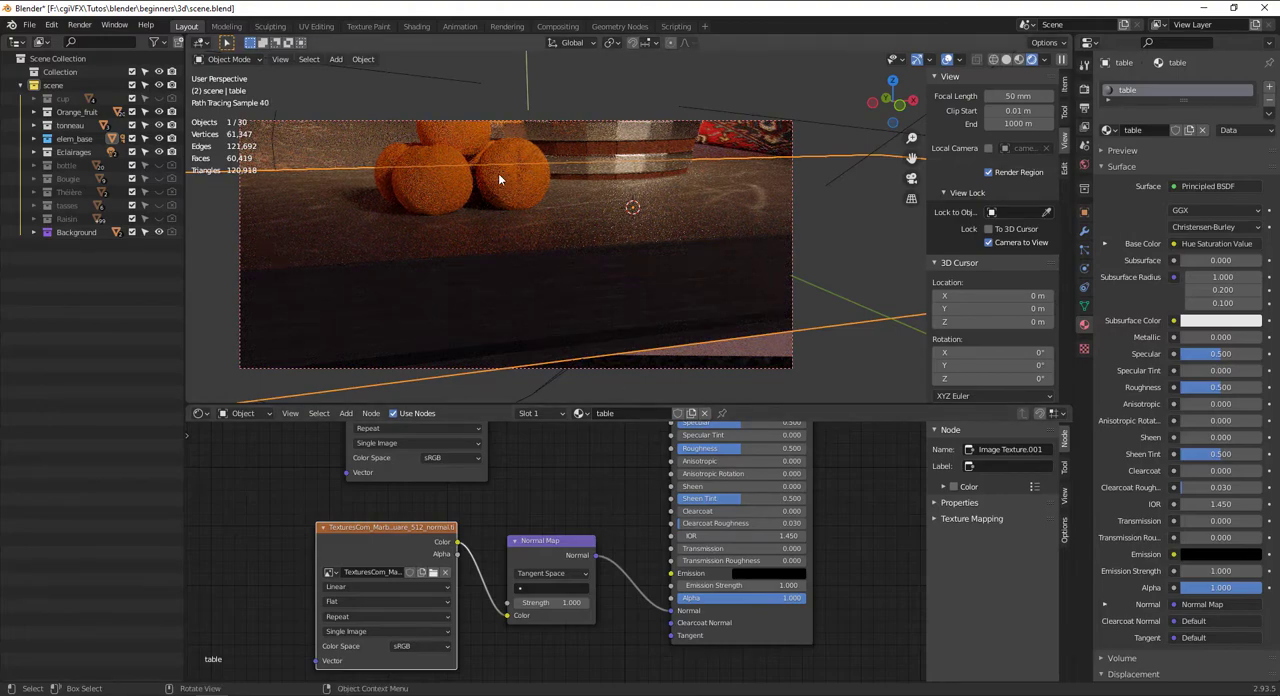
mouse_move(498, 173)
middle_down()
mouse_move(531, 286)
mouse_move(571, 291)
mouse_move(529, 229)
mouse_move(557, 294)
mouse_move(503, 240)
mouse_move(548, 278)
mouse_move(524, 243)
middle_up()
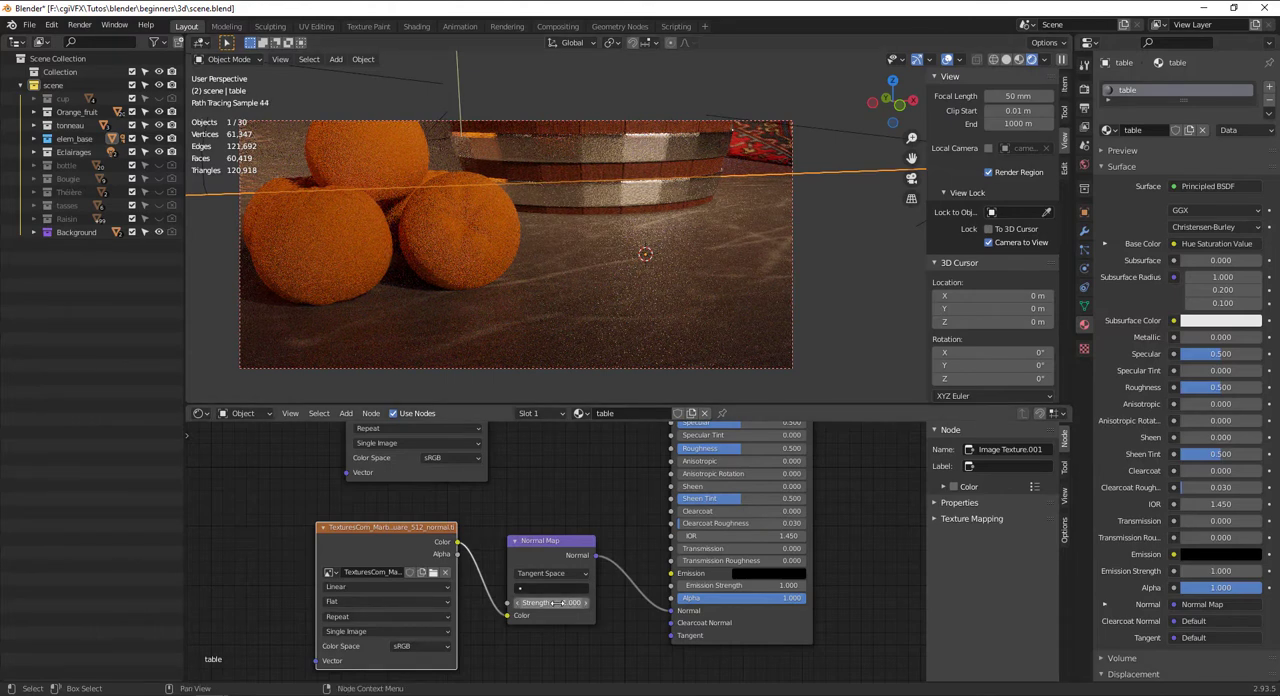
drag(540, 540, 518, 557)
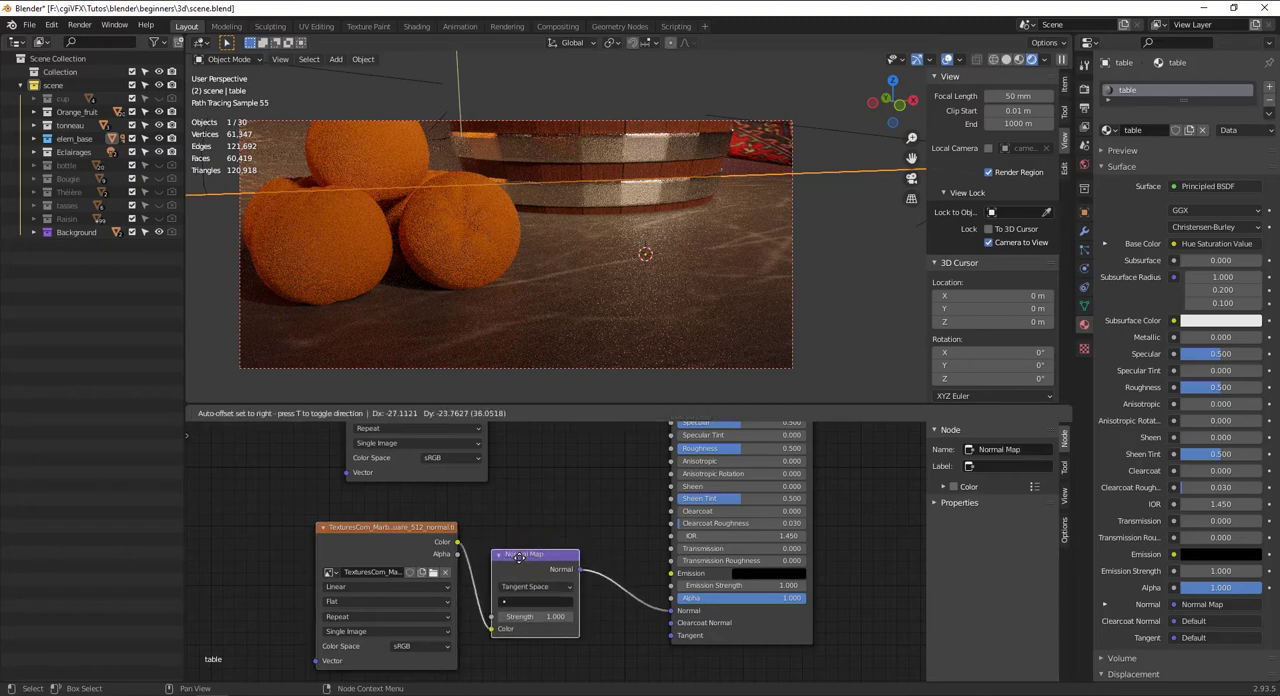
key(shift+a)
text(bump)
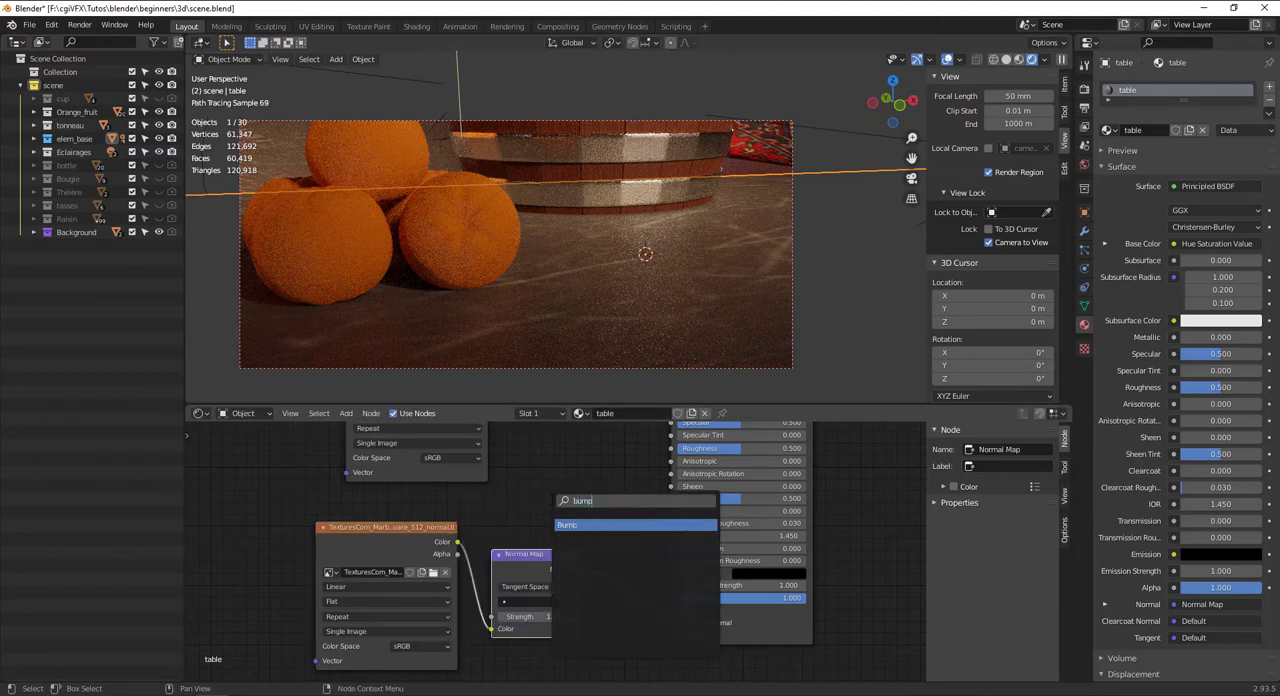
key(Return)
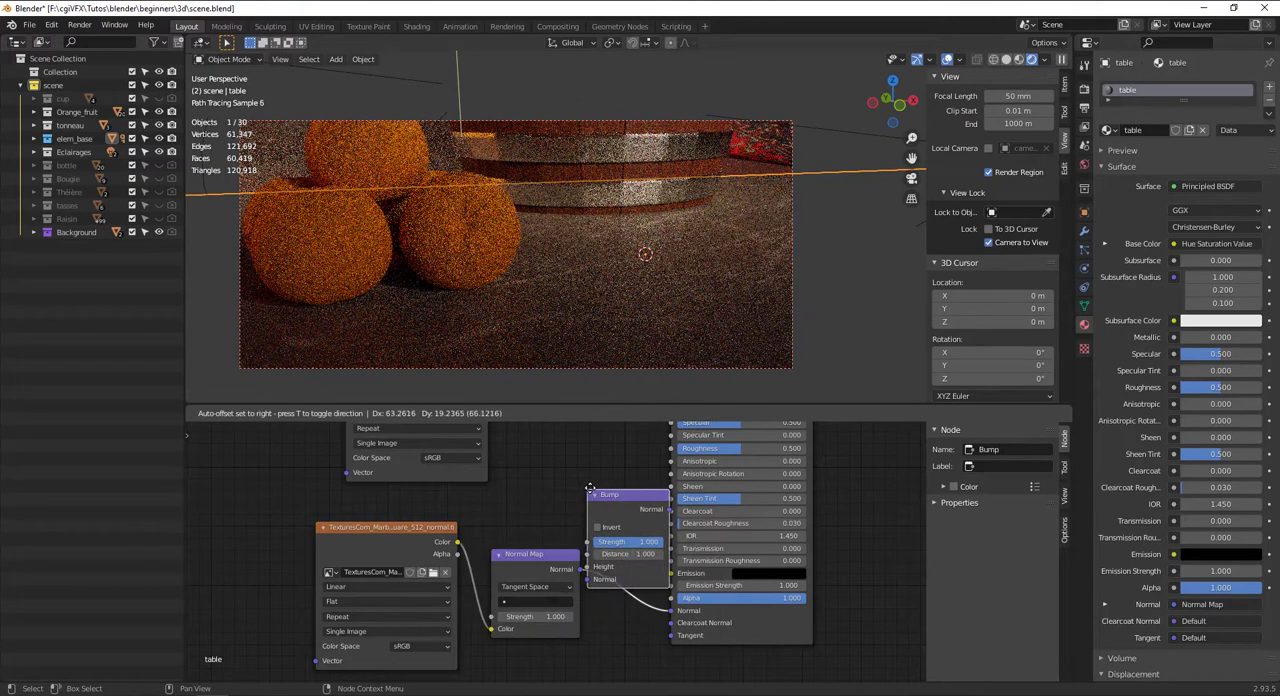
click(635, 494)
click(425, 646)
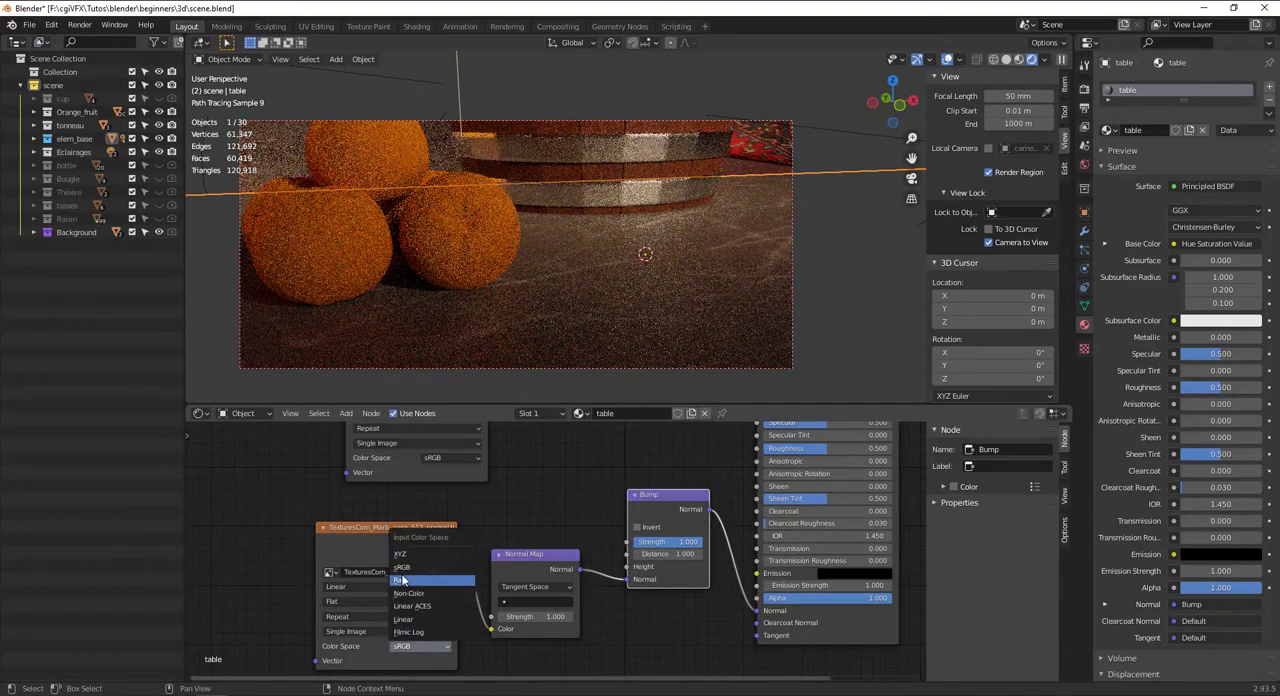
click(402, 580)
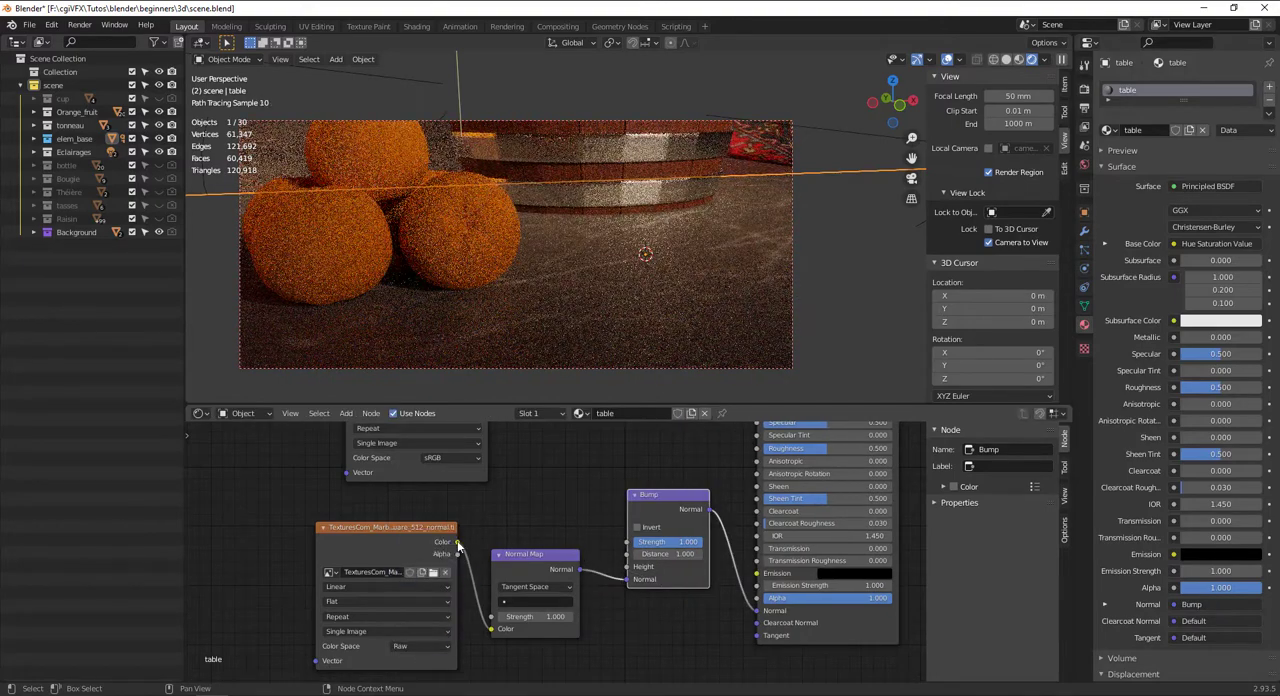
Connect the normal texture's Color to the Bump node's Height and set the bump strength to 0.325
drag(458, 545, 645, 567)
drag(689, 543, 640, 543)
drag(538, 564, 533, 589)
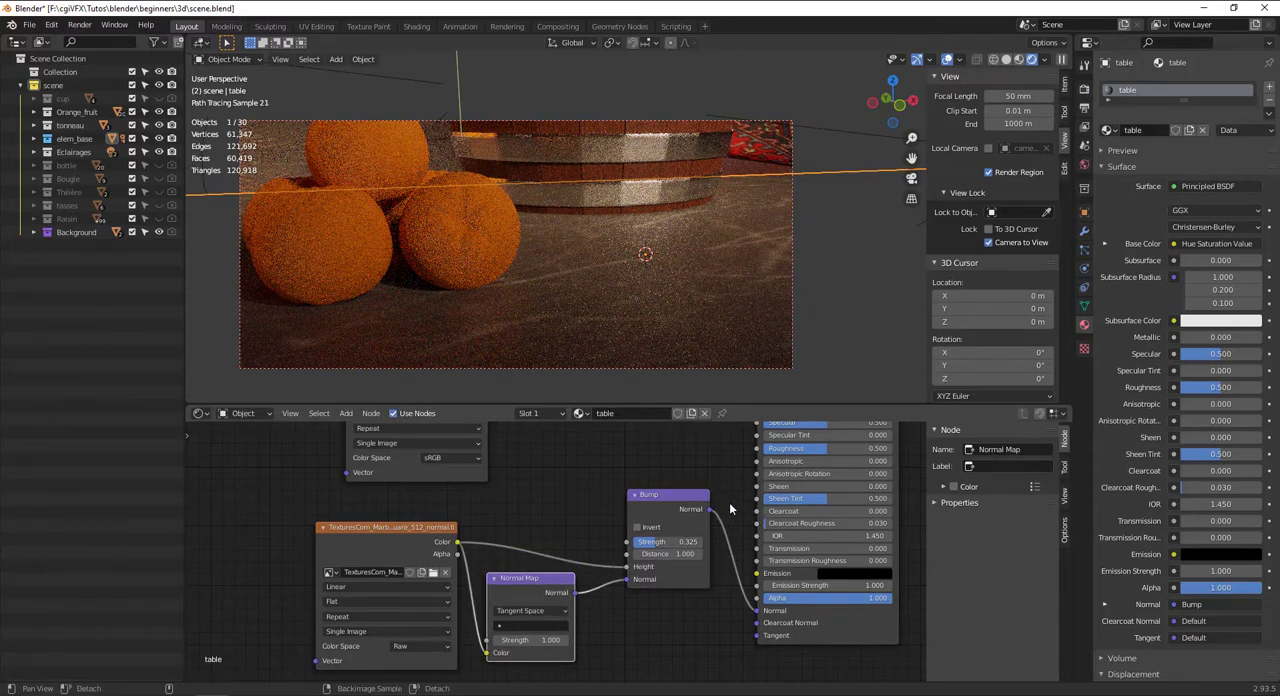
Set the table material's roughness to 0.264 and its anisotropic value to 0.195
middle_drag(729, 503, 687, 604)
mouse_move(767, 550)
mouse_down()
mouse_move(727, 550)
mouse_move(765, 563)
mouse_up()
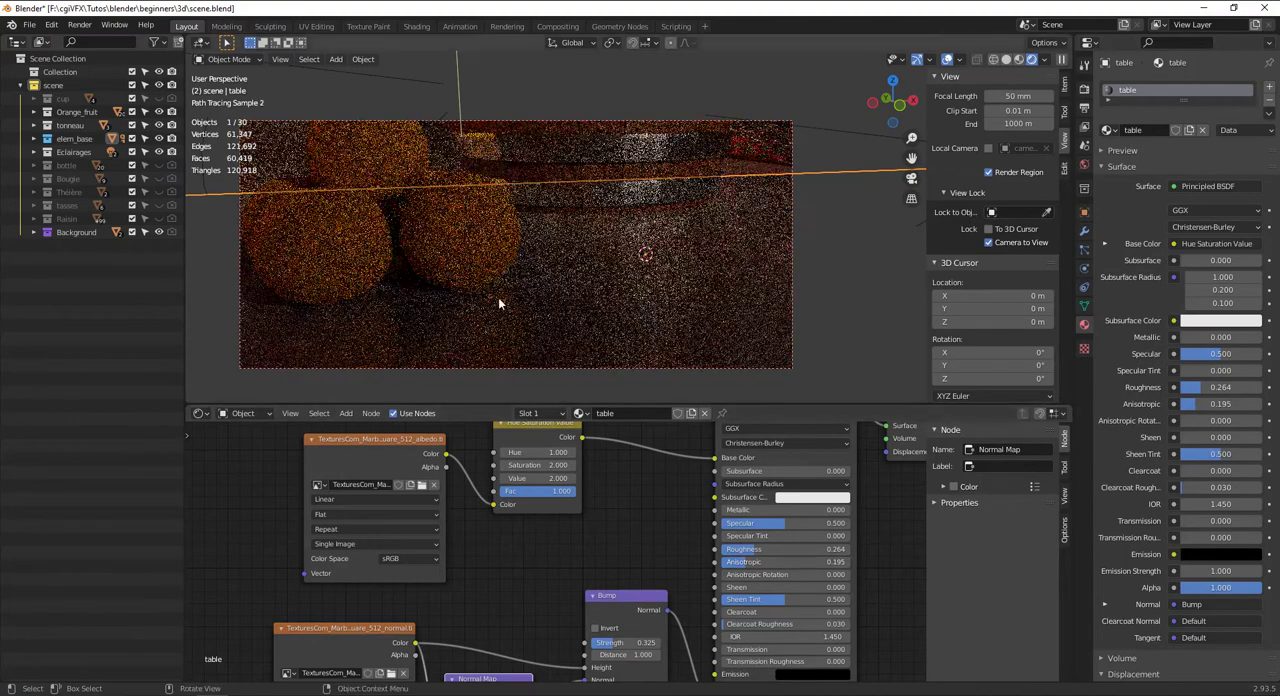
Select an orange beside the barrel and set the Bump strength in its Orange material to 0.350
click(471, 248)
shift+middle_drag(670, 588, 654, 618)
ctrl+right_drag(783, 511, 765, 500)
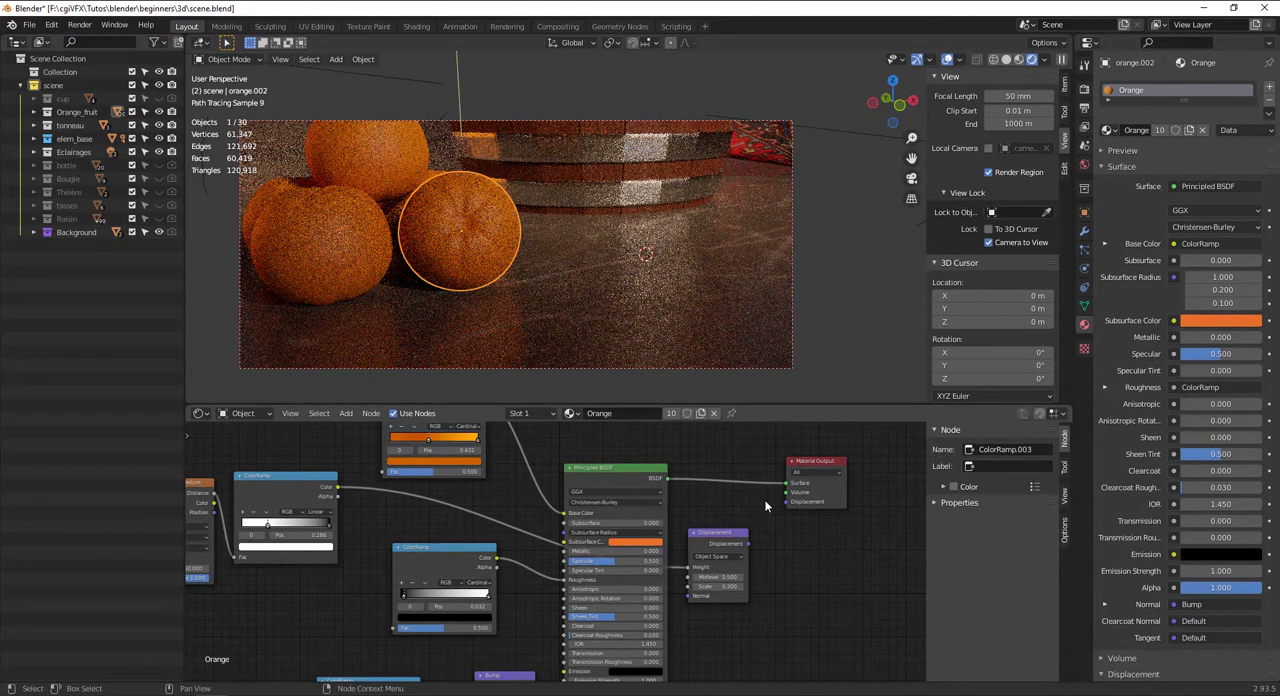
middle_drag(520, 640, 582, 528)
scroll(577, 606, up, 4)
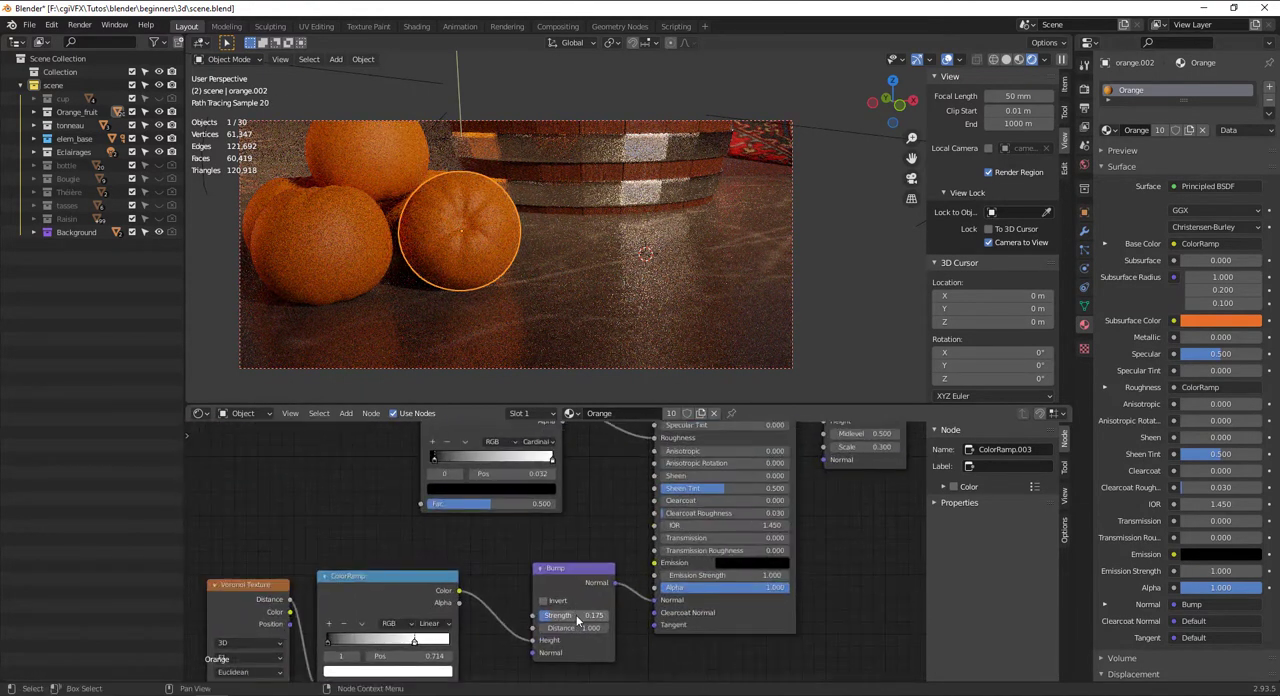
drag(577, 617, 589, 617)
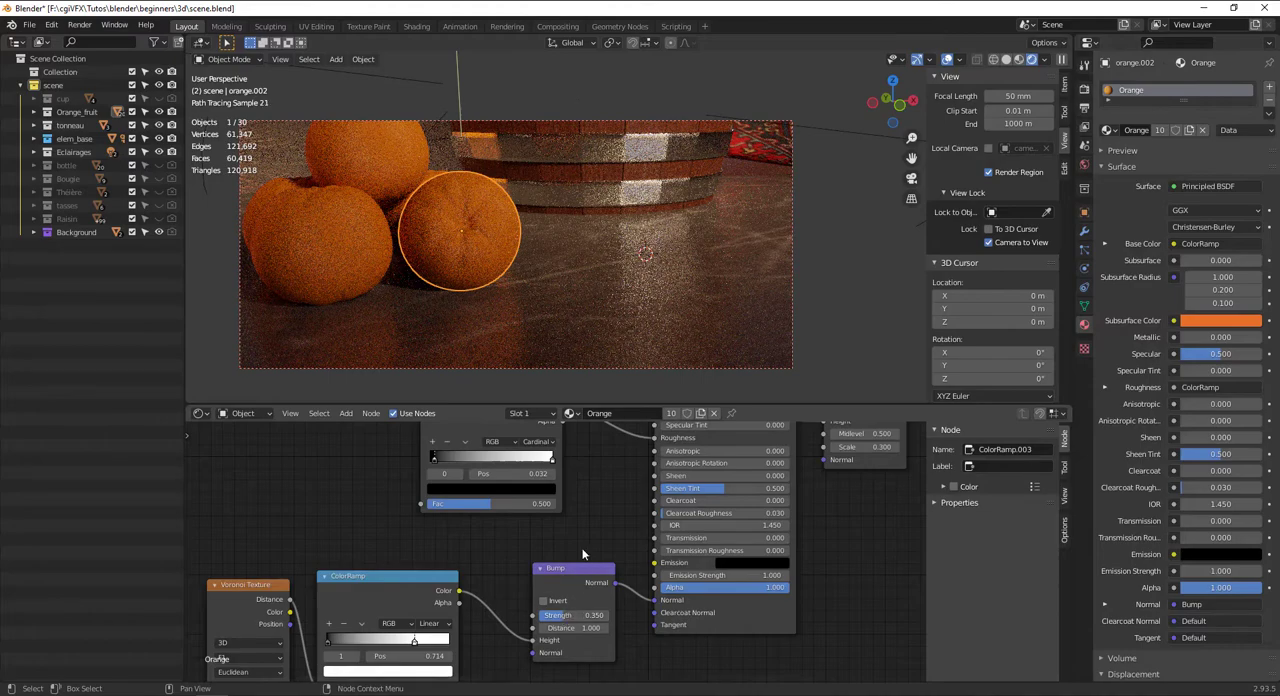
Pull back to the whole scene, switch the viewport to Solid shading and save the file
middle_drag(553, 372, 556, 272)
scroll(557, 275, up, 1)
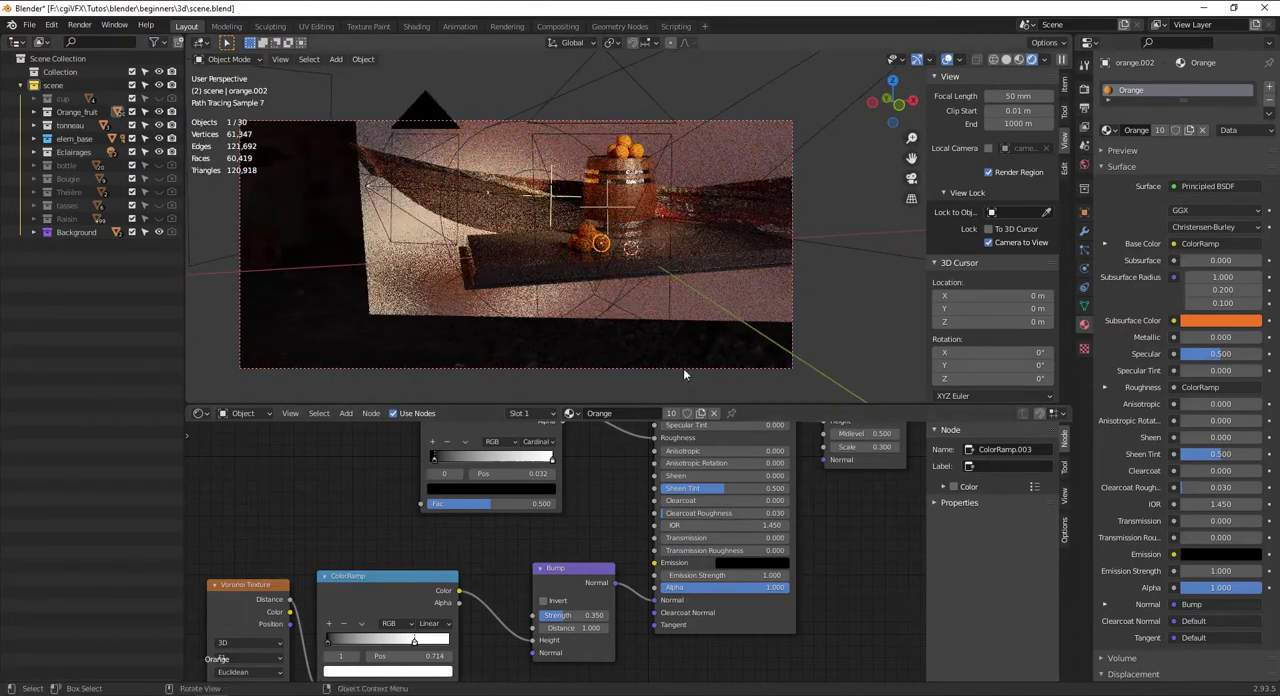
scroll(656, 264, up, 2)
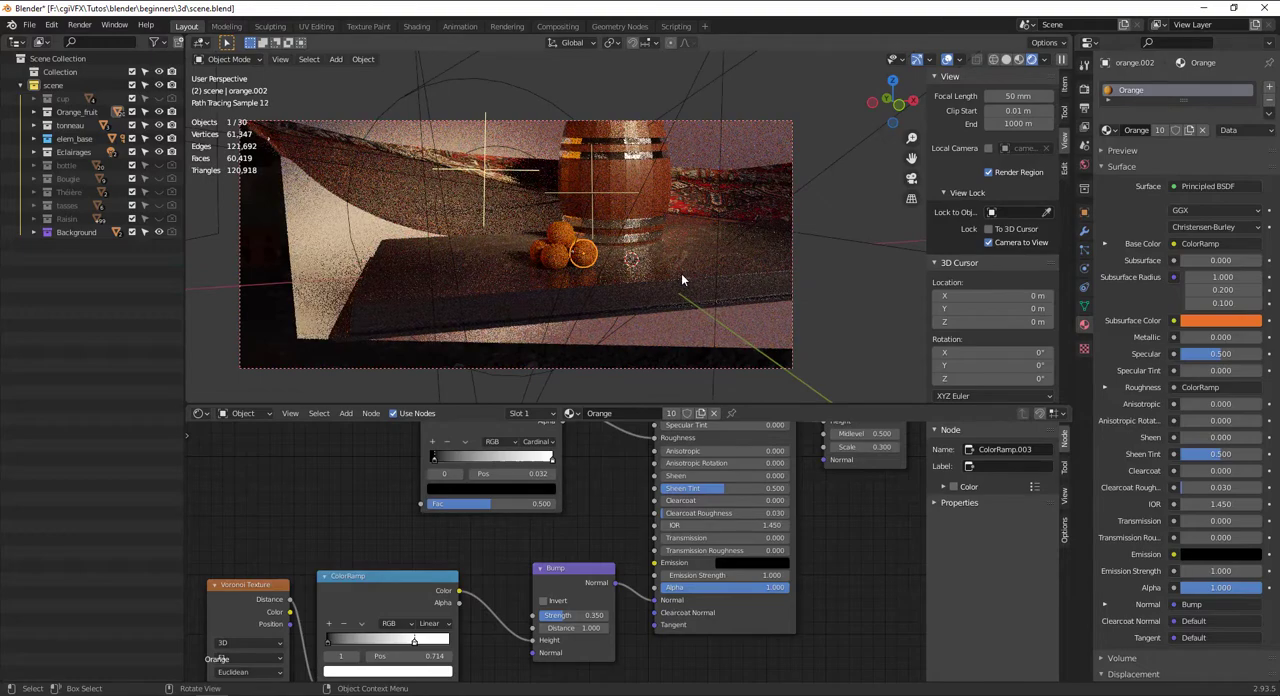
middle_drag(681, 273, 657, 289)
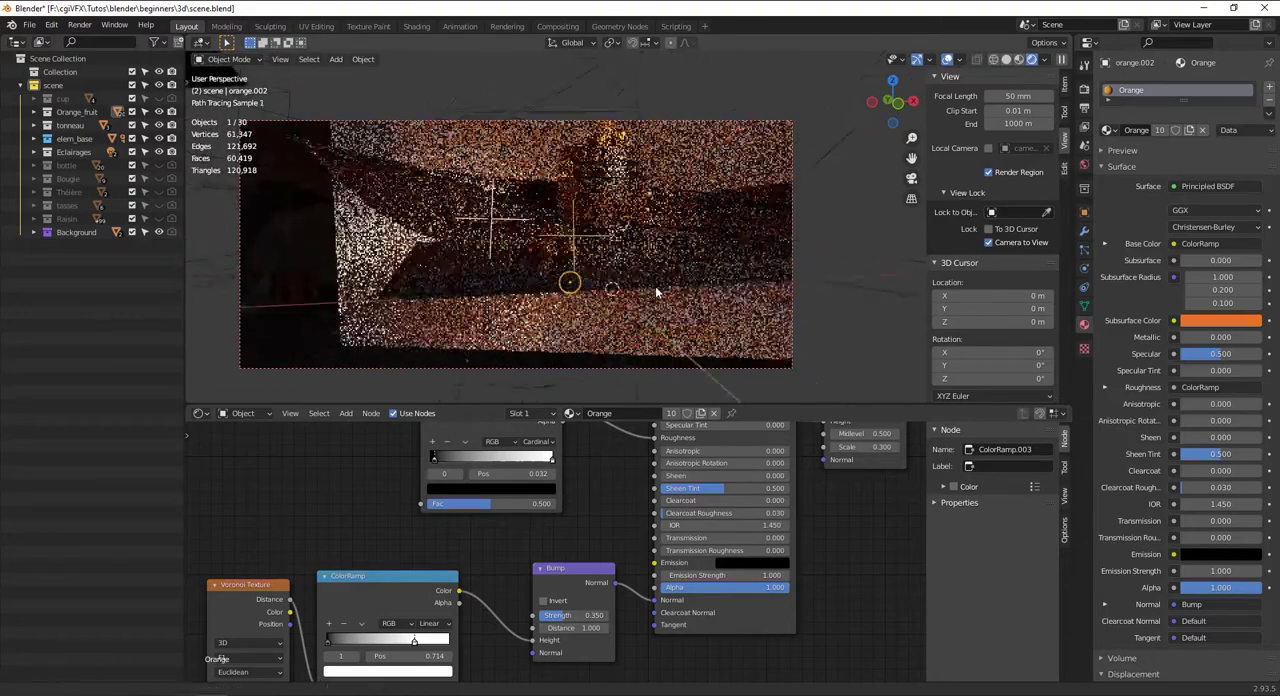
click(1007, 60)
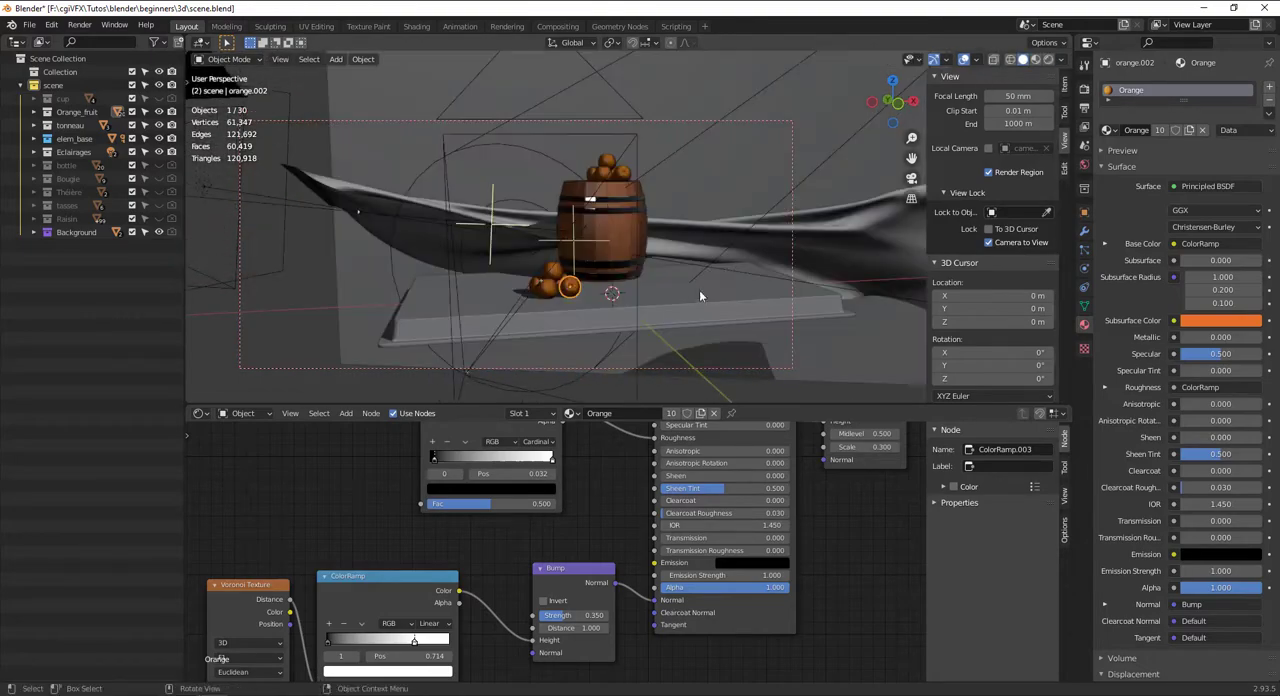
key(ctrl+s)
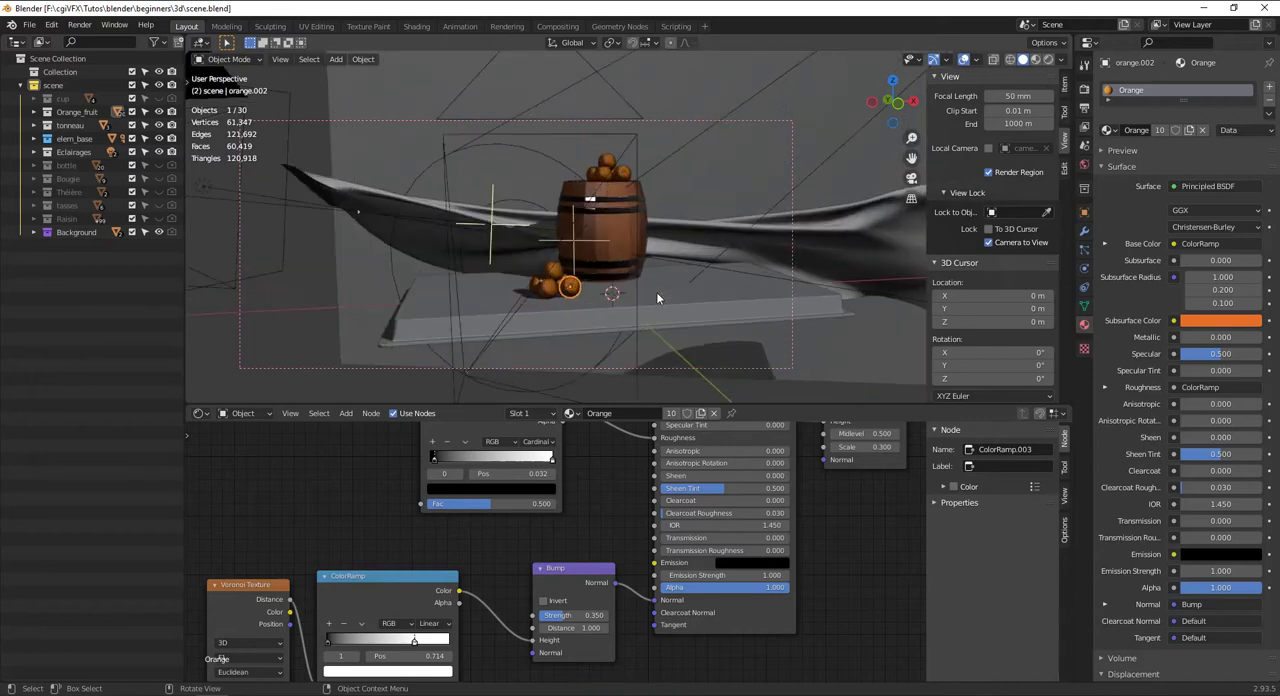
key(ctrl+s)
Select the background plane behind the barrel and rename its material to wall
middle_drag(628, 268, 631, 127)
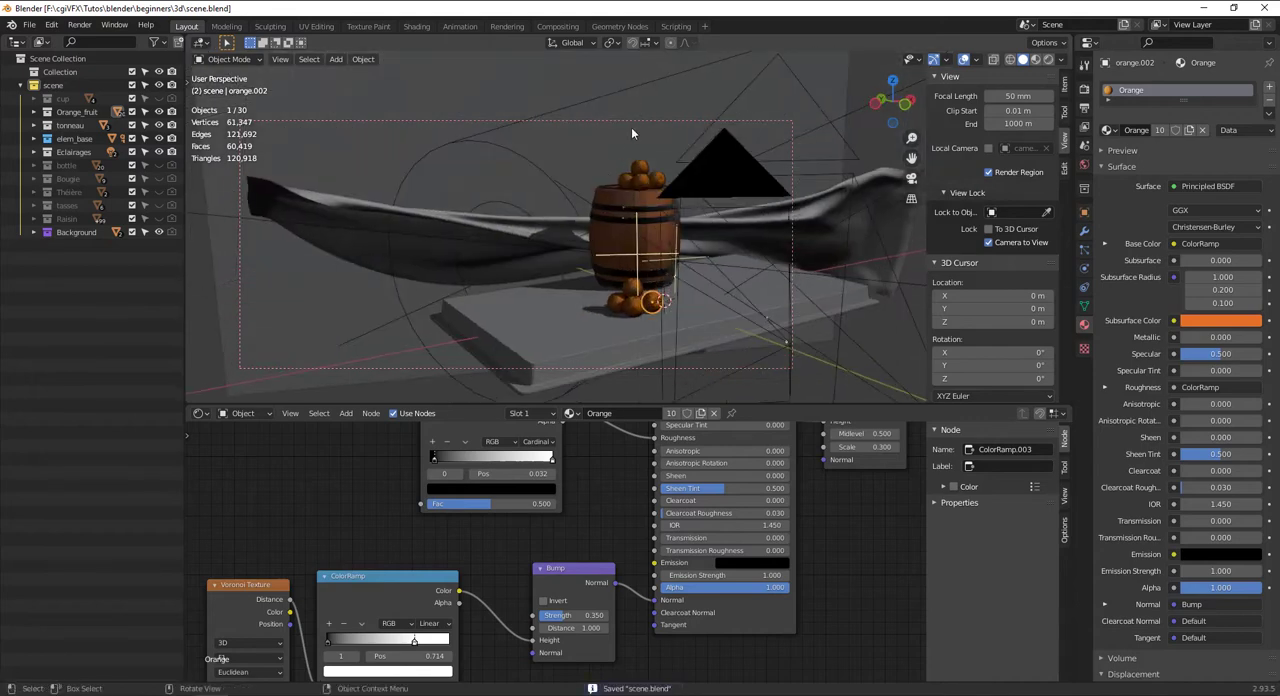
click(655, 86)
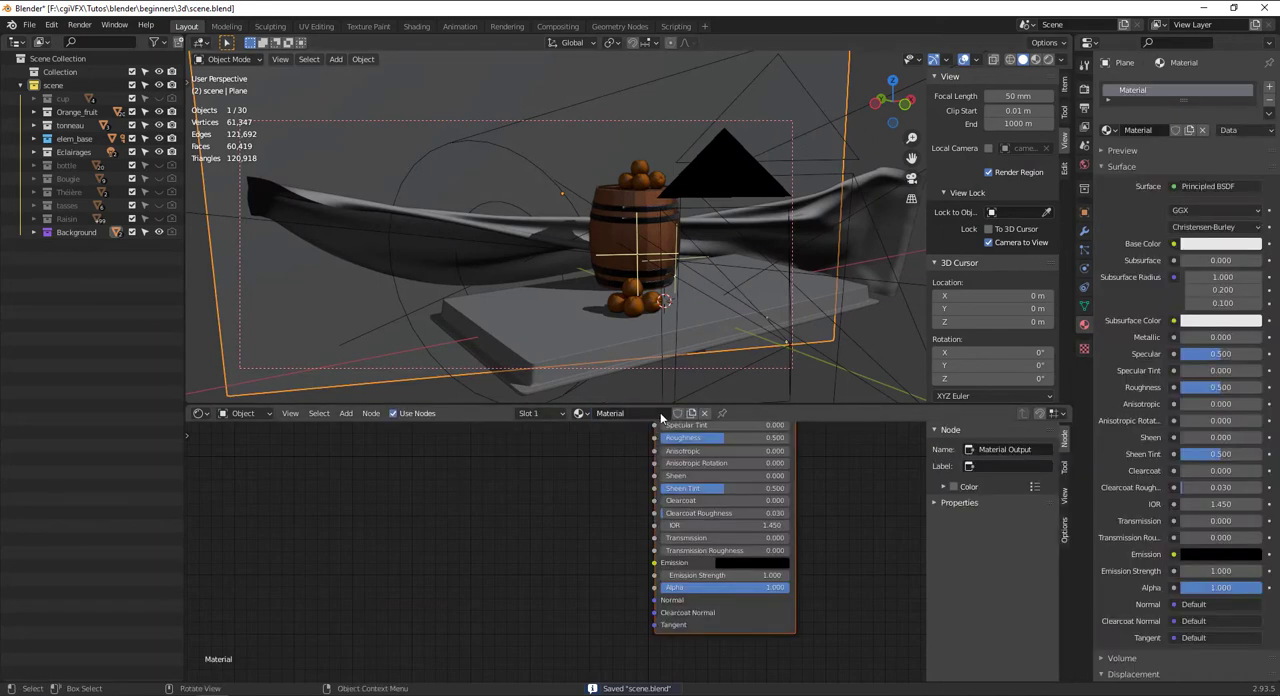
double_click(623, 414)
text(walk)
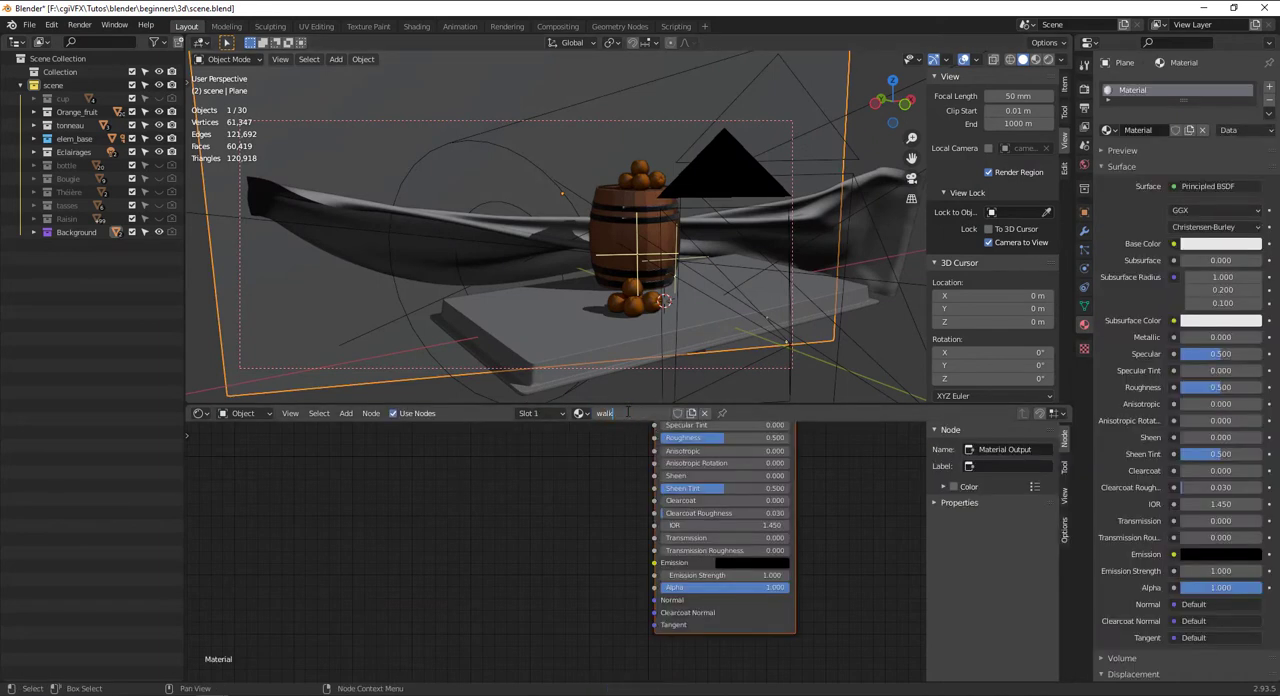
text(l)
key(Return)
Add an Image Texture node beside the Principled BSDF in the wall material
middle_drag(750, 556, 767, 651)
middle_drag(664, 537, 642, 633)
key(shift+a)
click(553, 500)
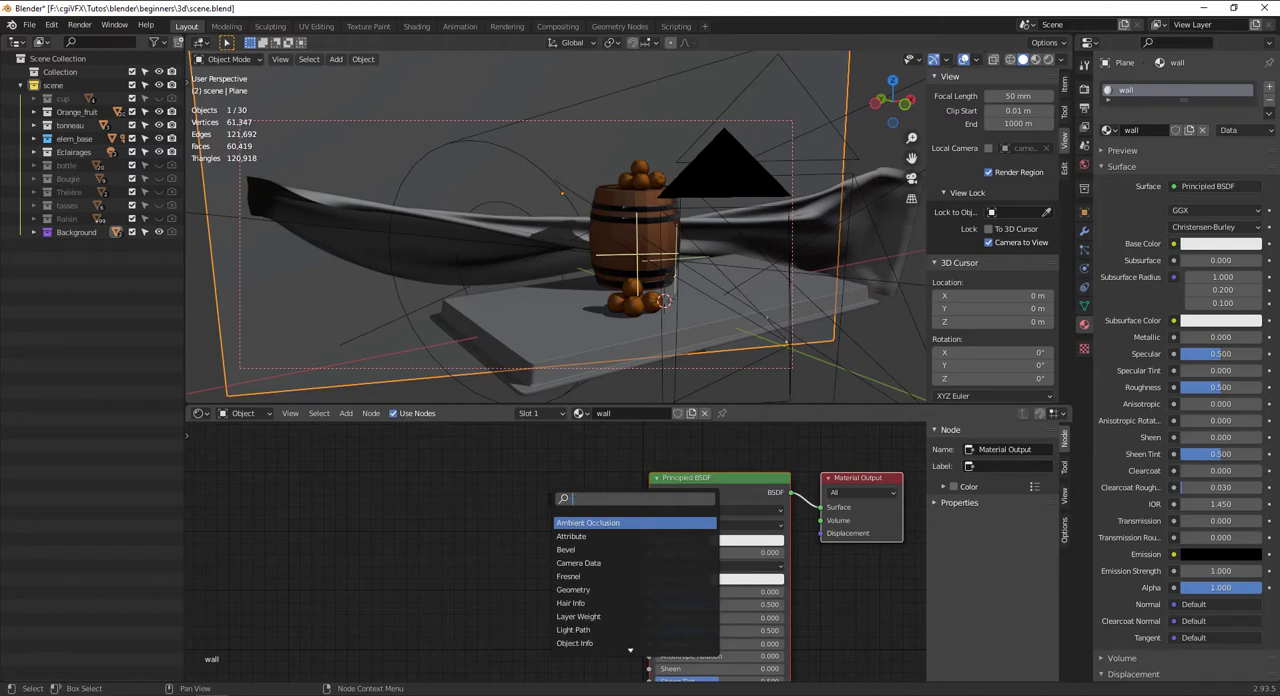
text(ilm)
key(BackSpace)
key(BackSpace)
text(ma)
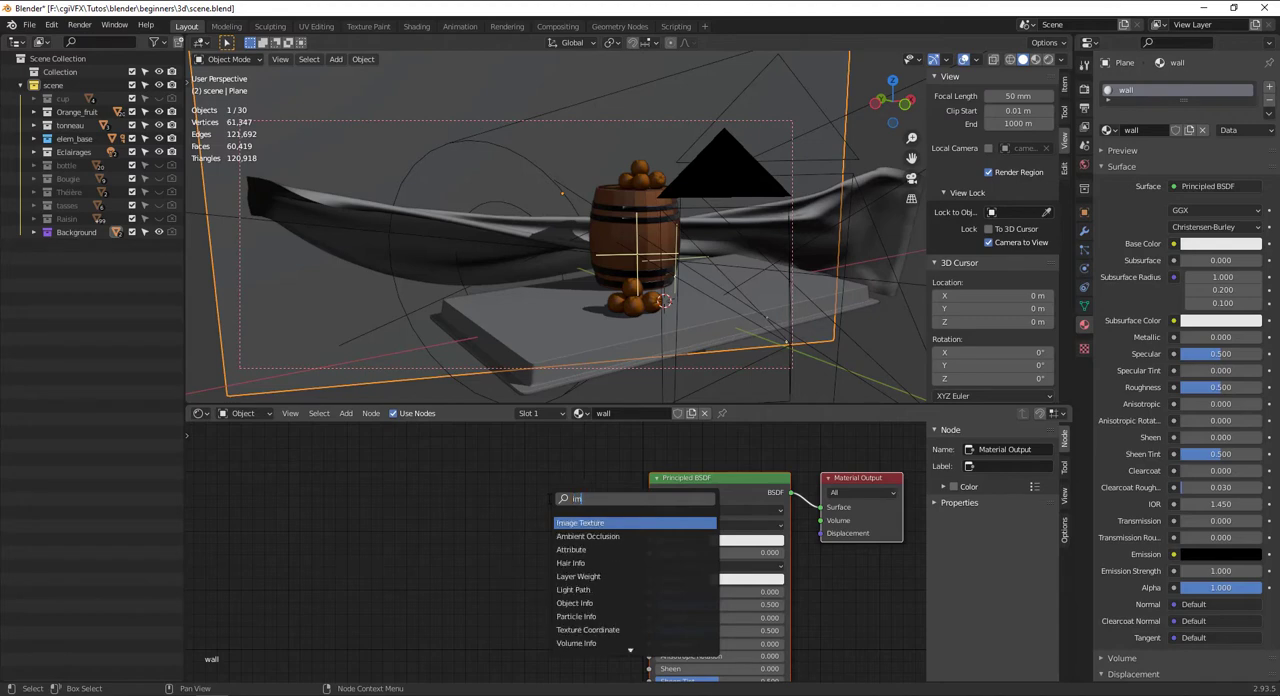
key(Return)
click(432, 489)
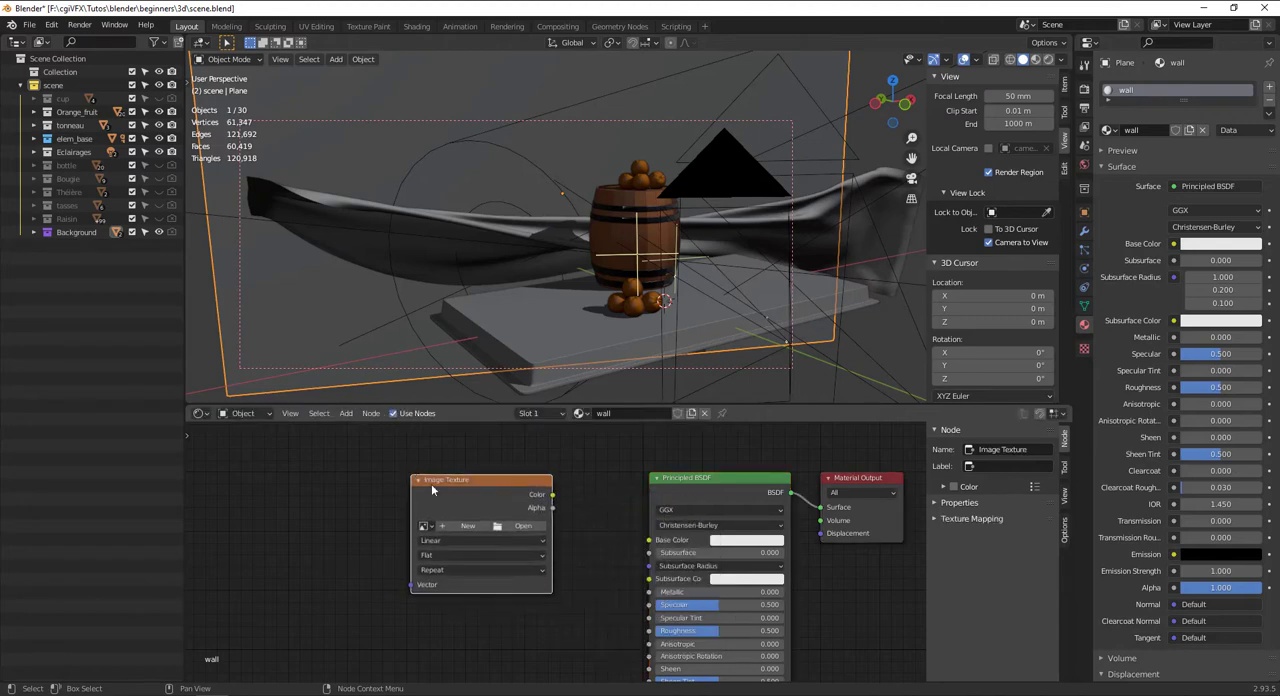
Load the albedo image from the texture\wall_texture folder into the Image Texture node
click(522, 527)
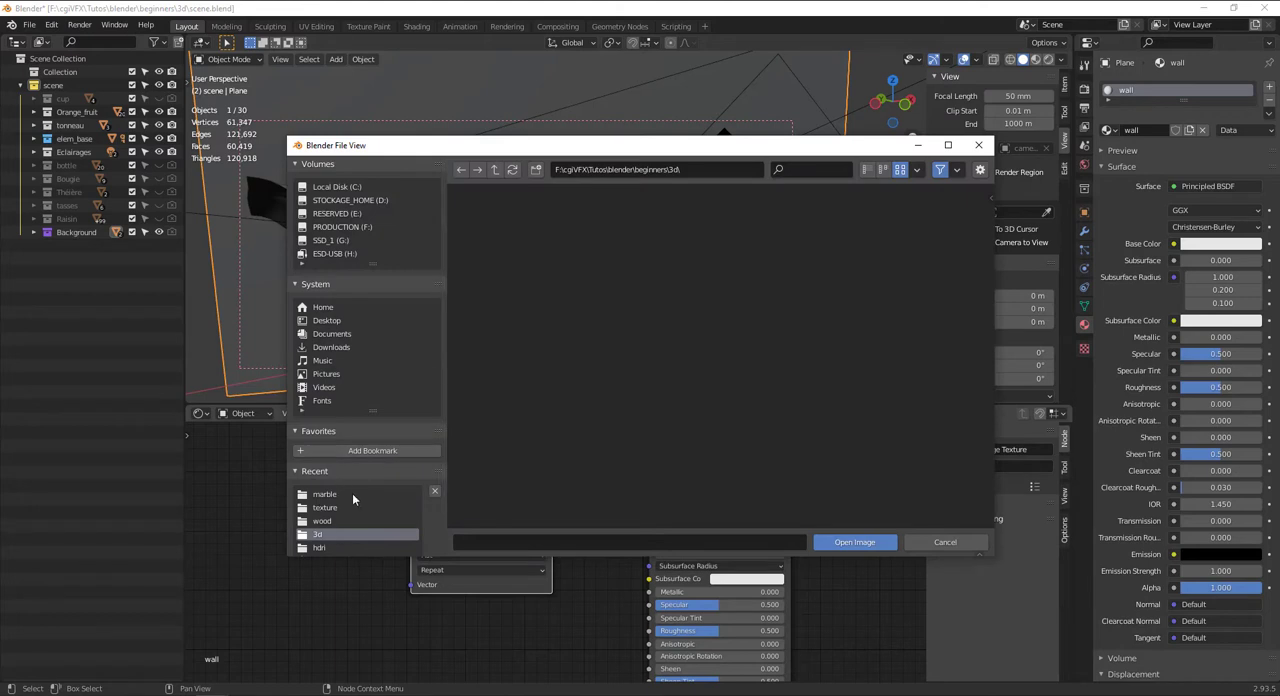
click(493, 169)
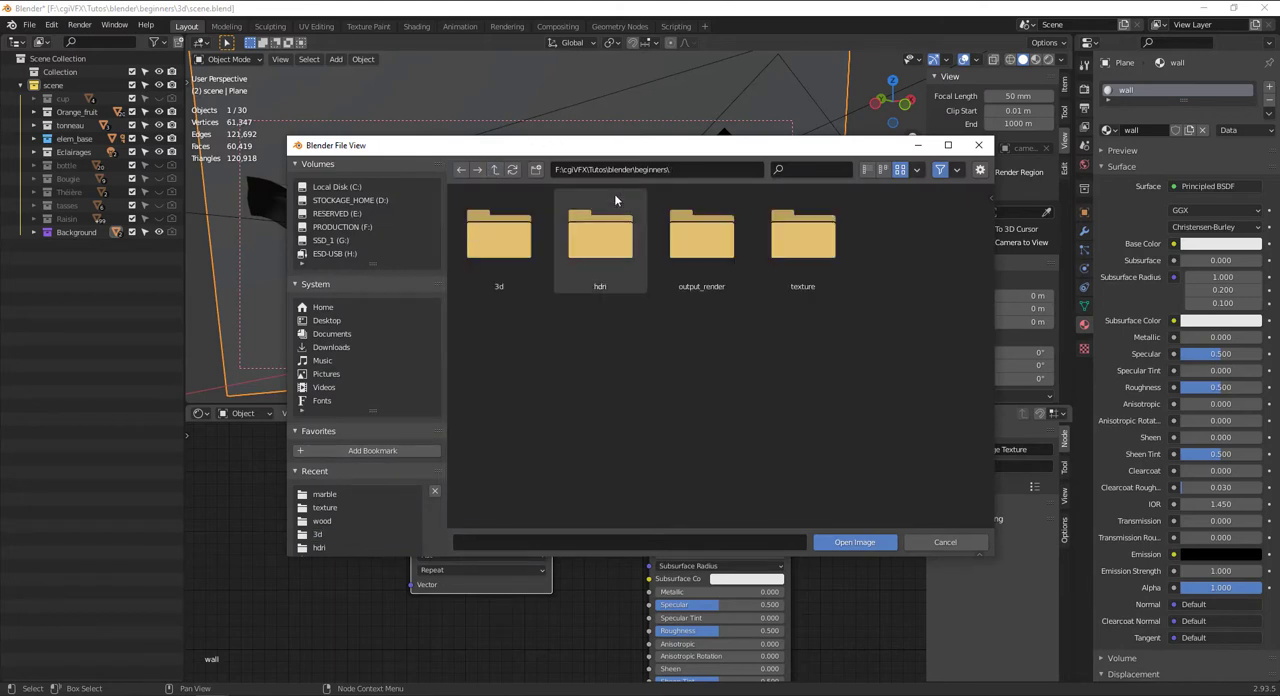
double_click(810, 252)
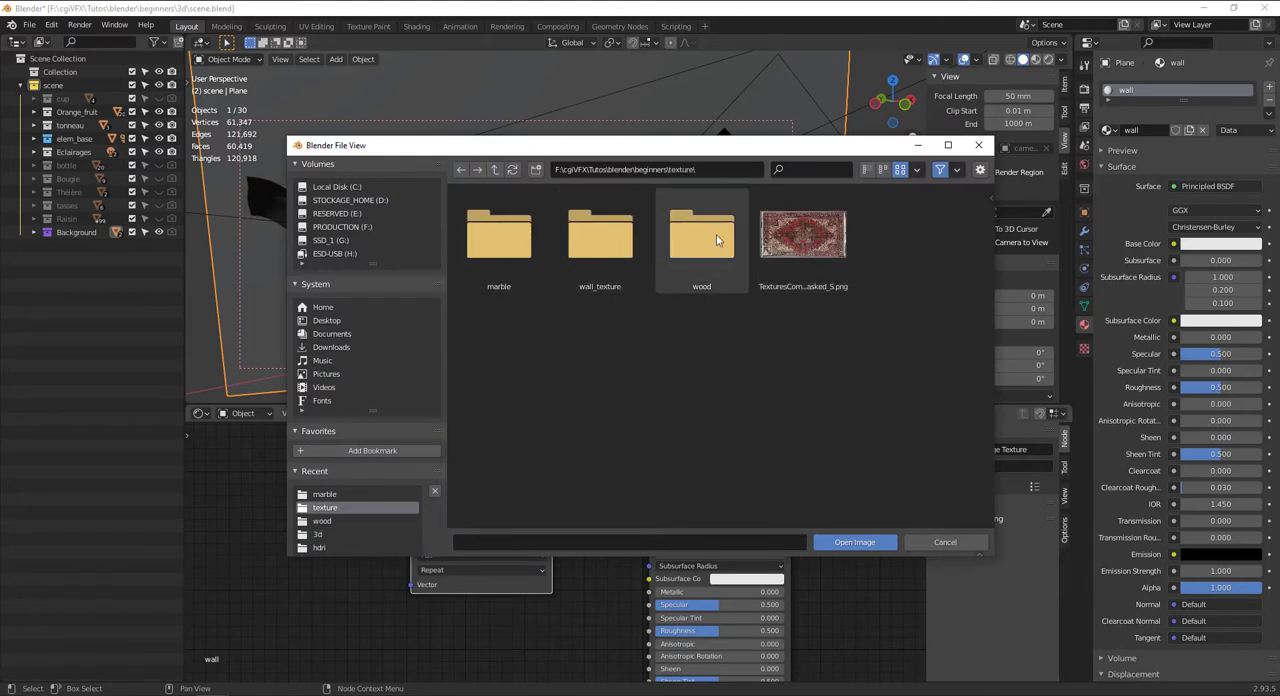
double_click(624, 253)
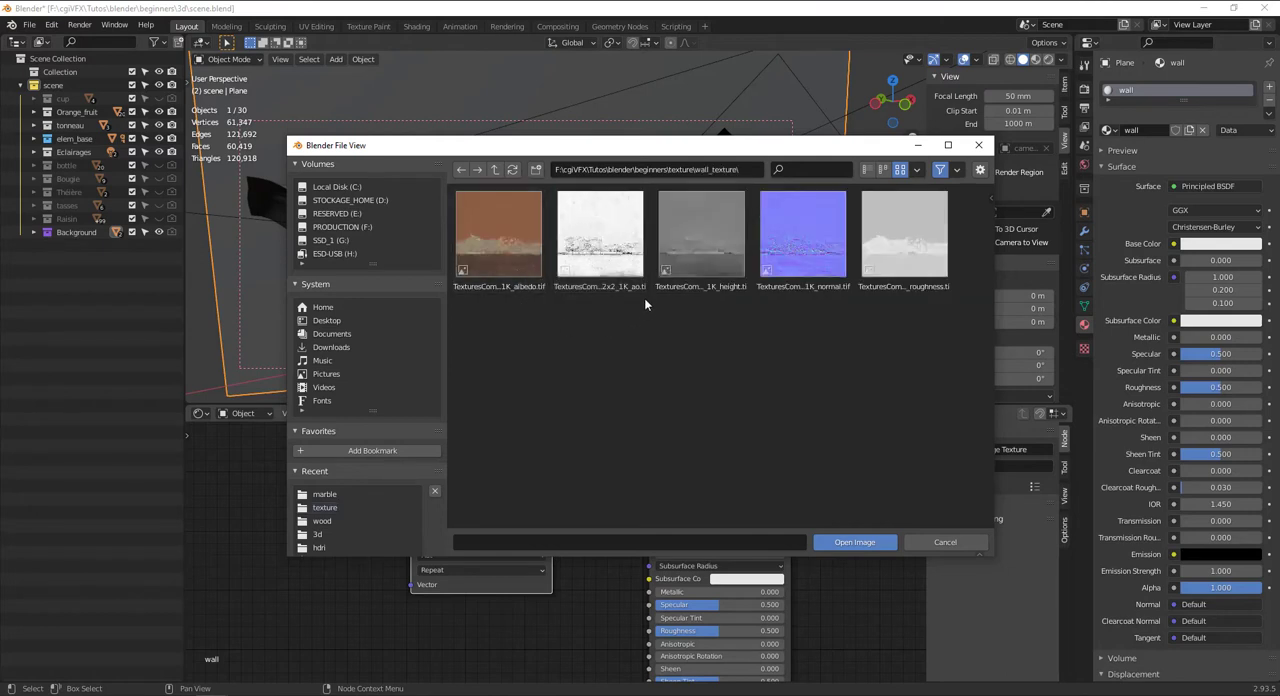
click(506, 238)
click(850, 542)
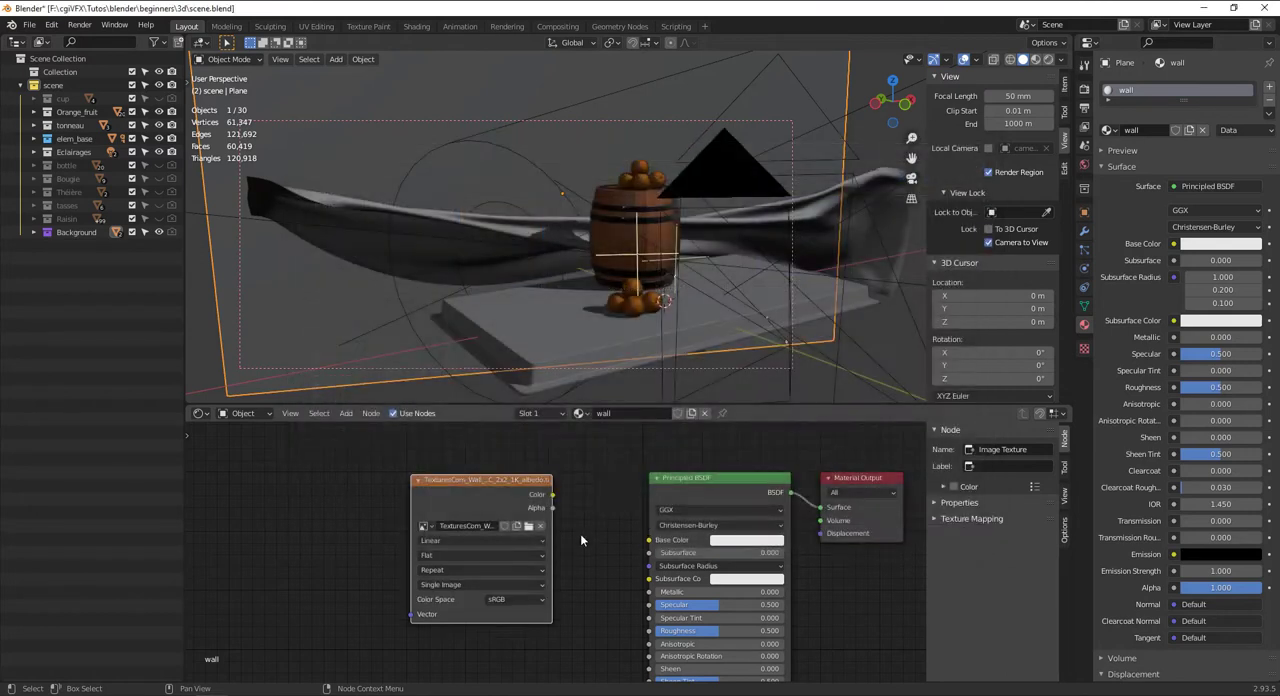
Connect the albedo texture's Color to Base Color and preview the wall in Rendered shading through the camera
drag(551, 495, 648, 540)
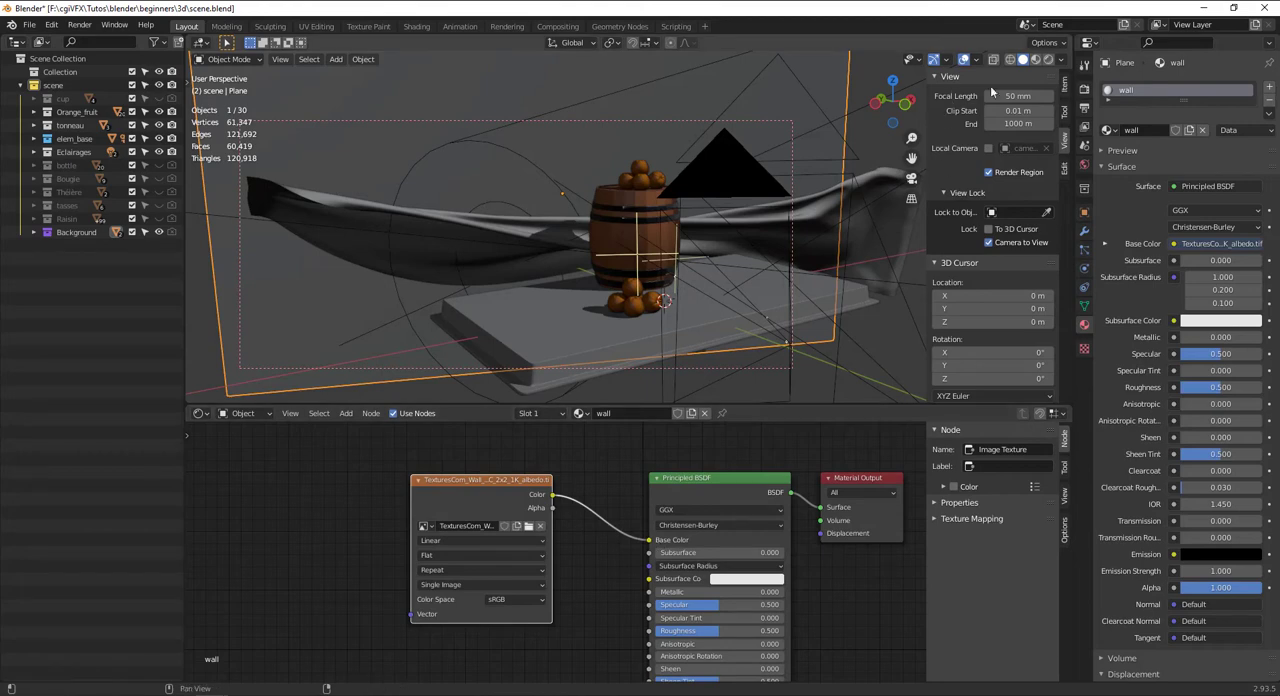
click(1046, 61)
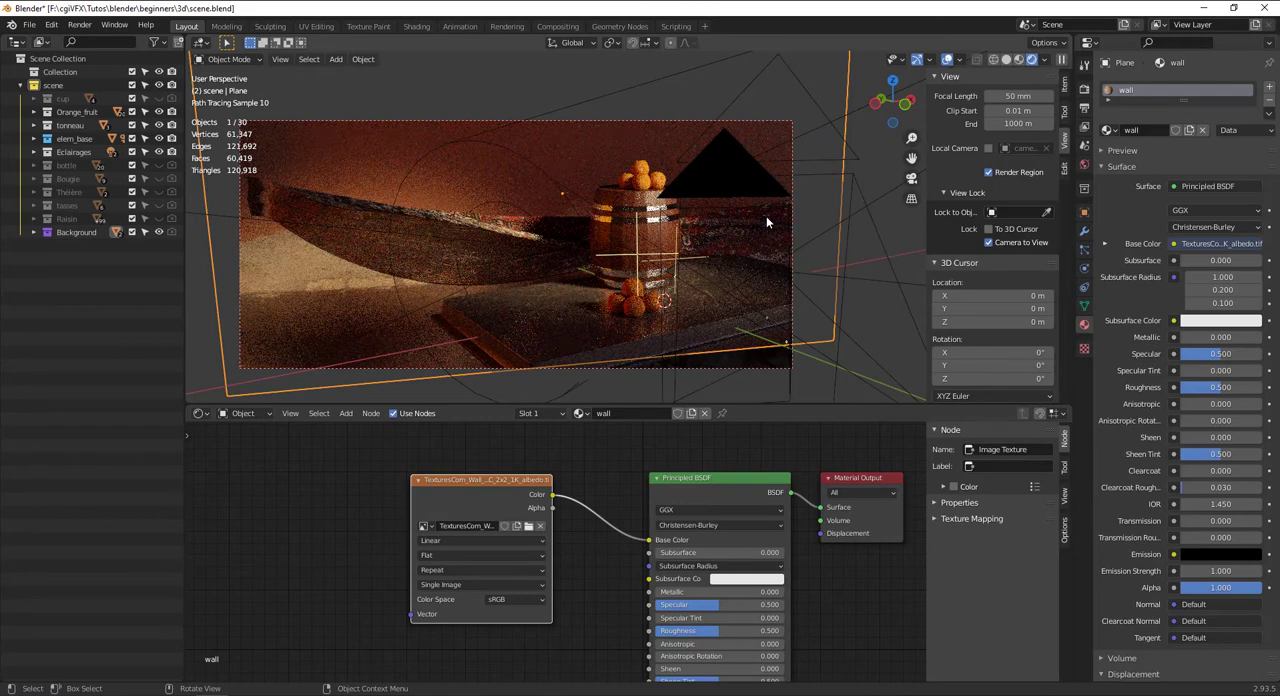
key(KP_0)
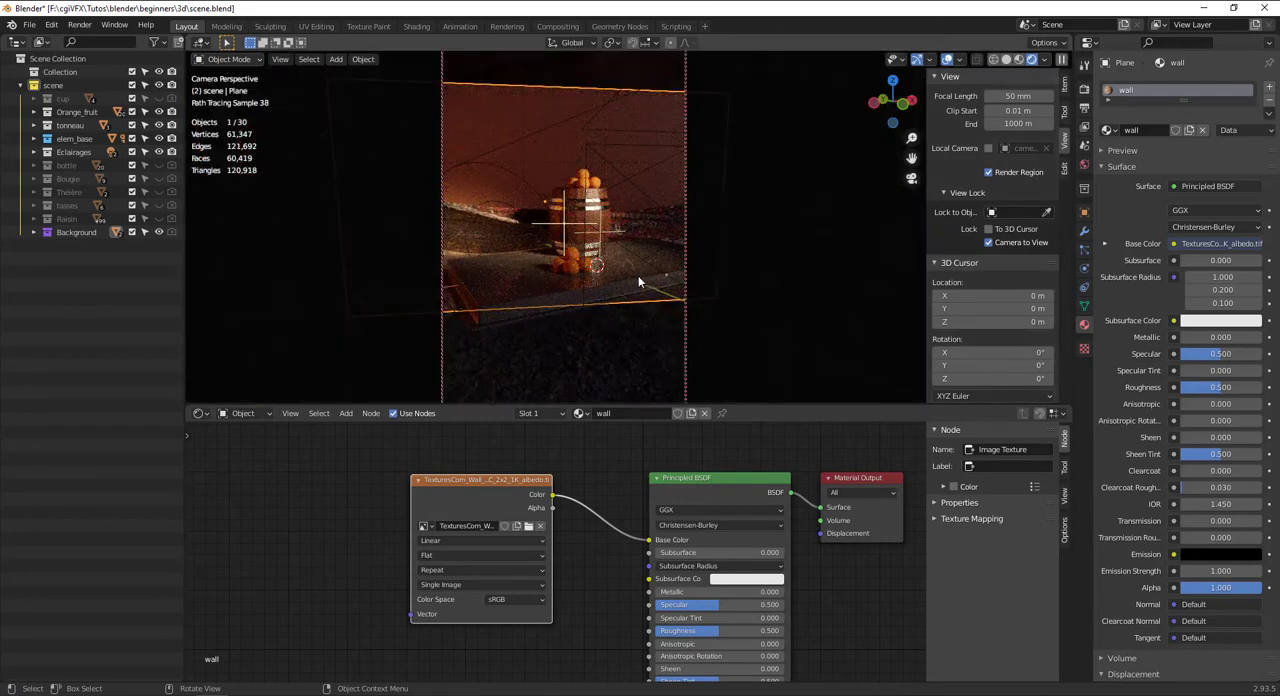
middle_drag(637, 275, 594, 251)
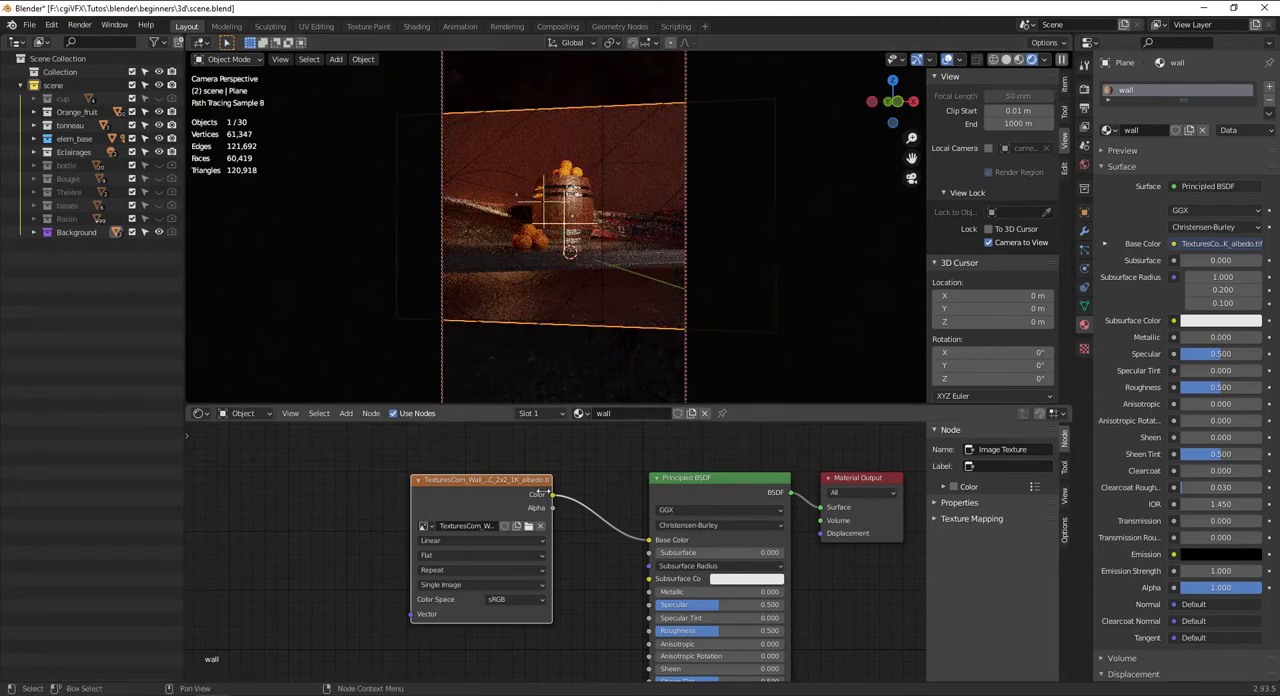
Insert a Hue Saturation Value node between the albedo texture and the Principled BSDF, with hue 1.000 and saturation 2.000
drag(466, 486, 382, 483)
key(shift+a)
text(hue)
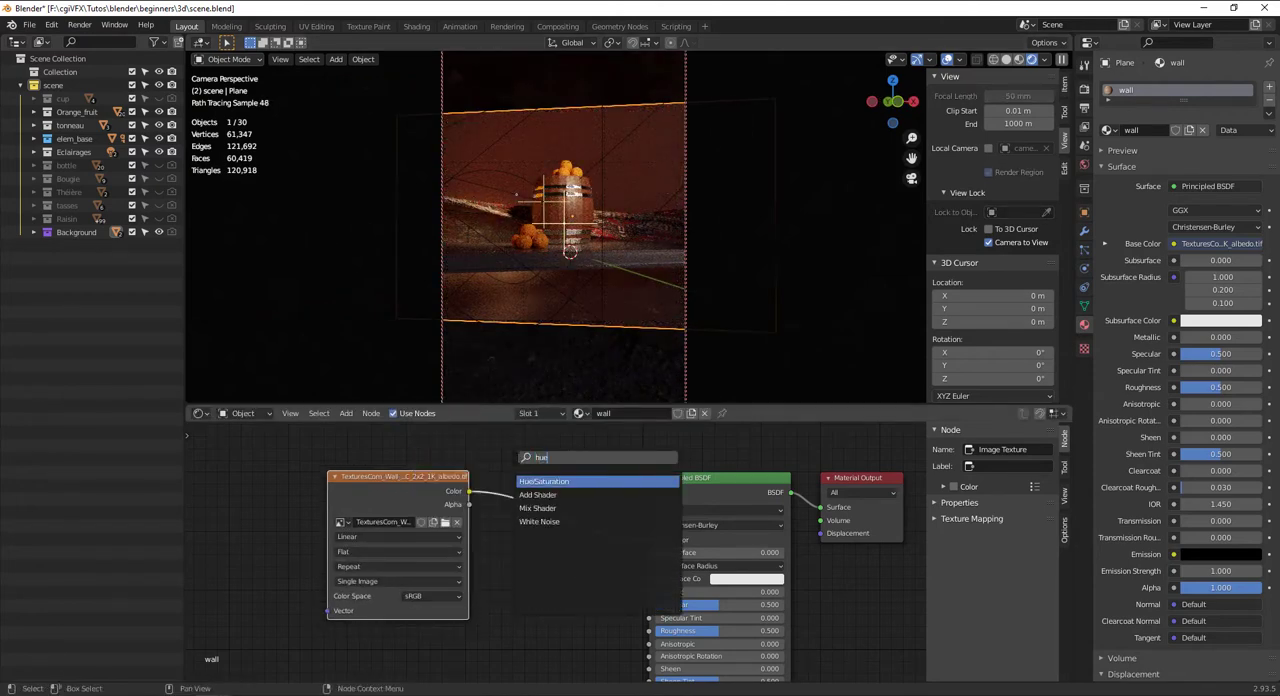
key(Return)
click(519, 462)
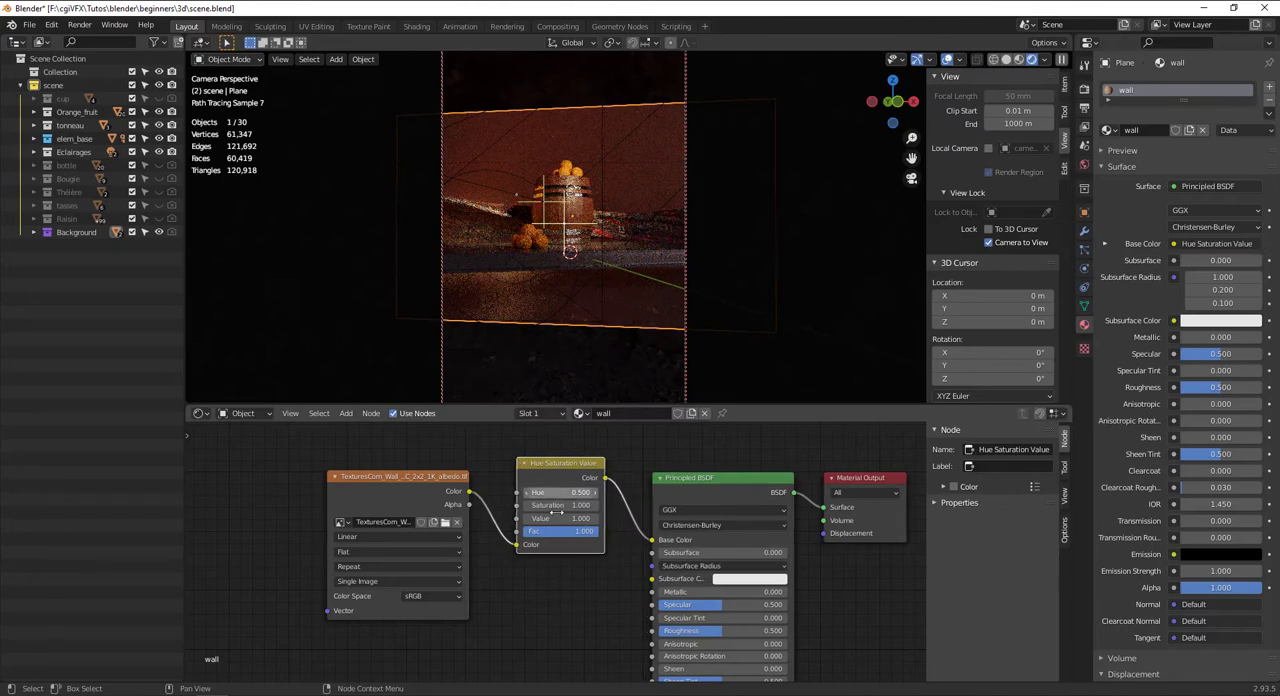
drag(545, 492, 610, 505)
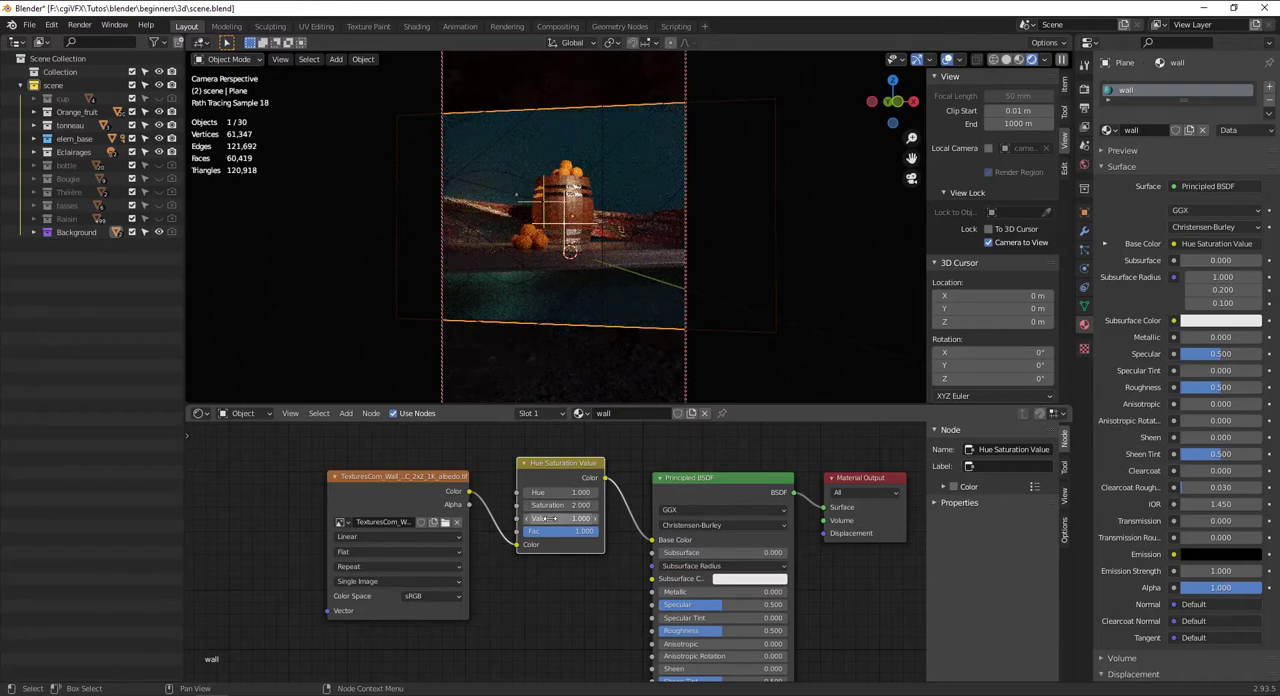
mouse_move(551, 518)
mouse_down()
mouse_move(584, 518)
mouse_move(551, 518)
mouse_up()
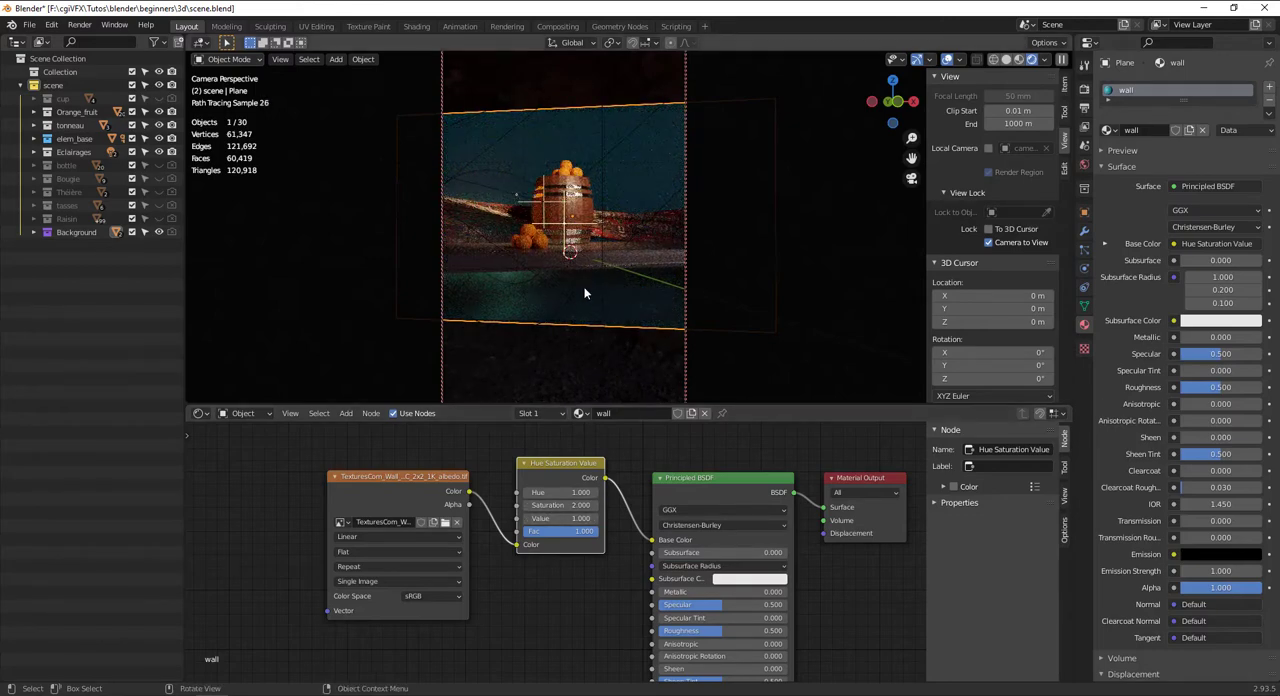
Add an empty Image Texture node below the albedo texture and duplicate it twice
scroll(459, 560, down, 4)
scroll(489, 543, up, 2)
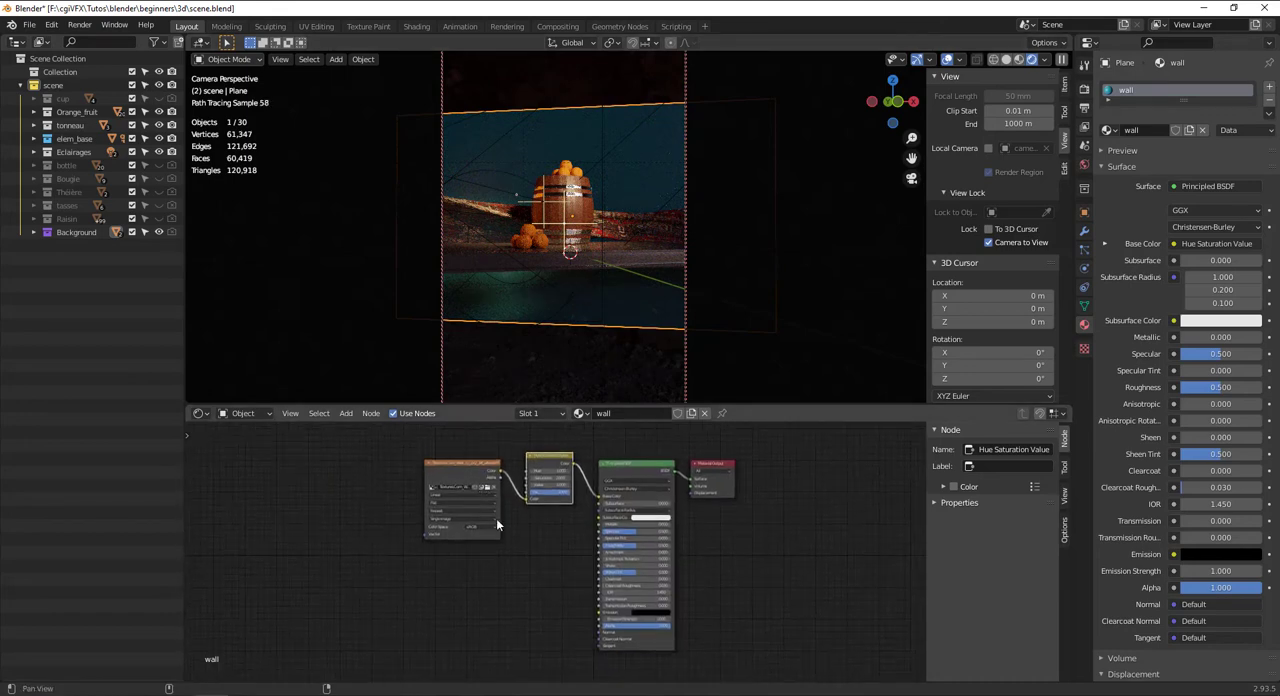
key(shift+a)
text(ima)
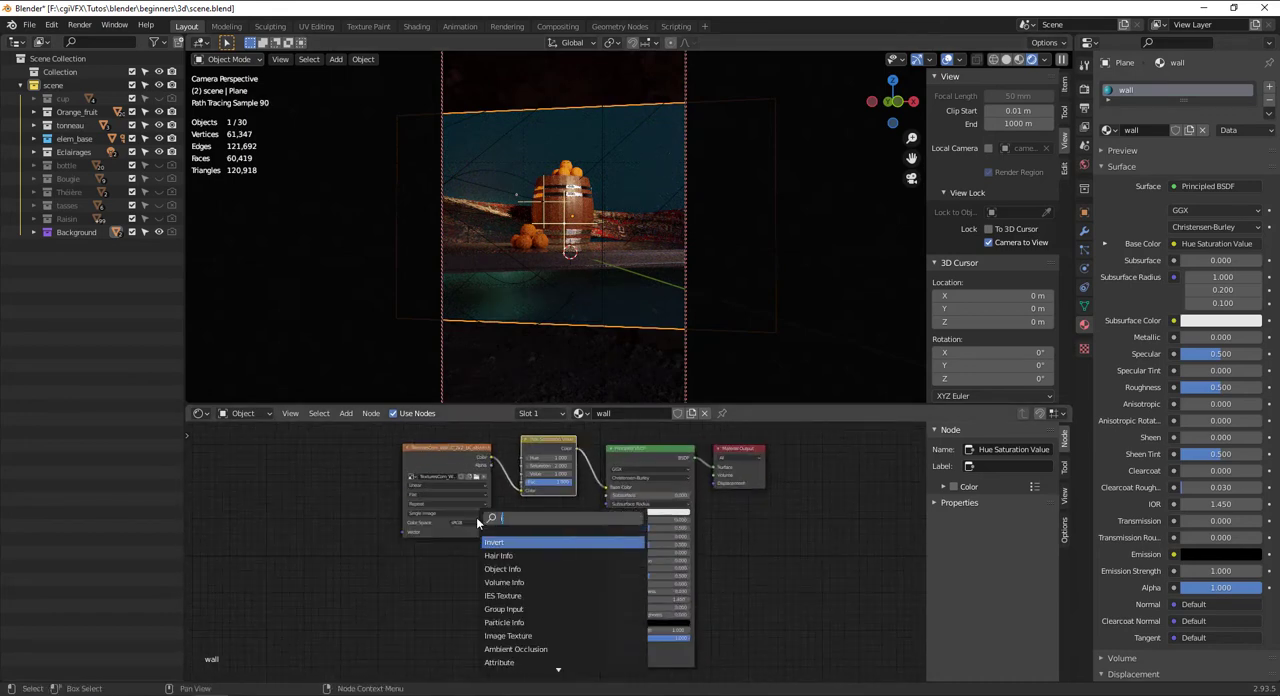
key(Return)
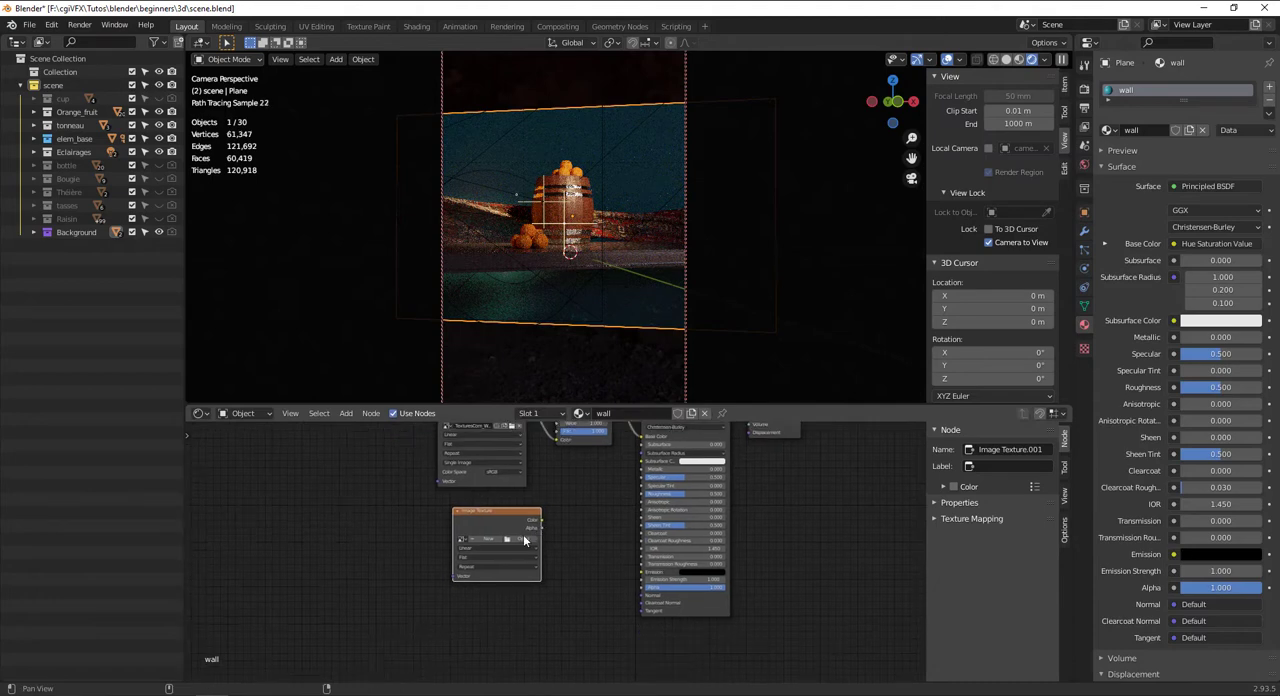
click(506, 524)
key(shift+d)
click(504, 603)
key(shift+d)
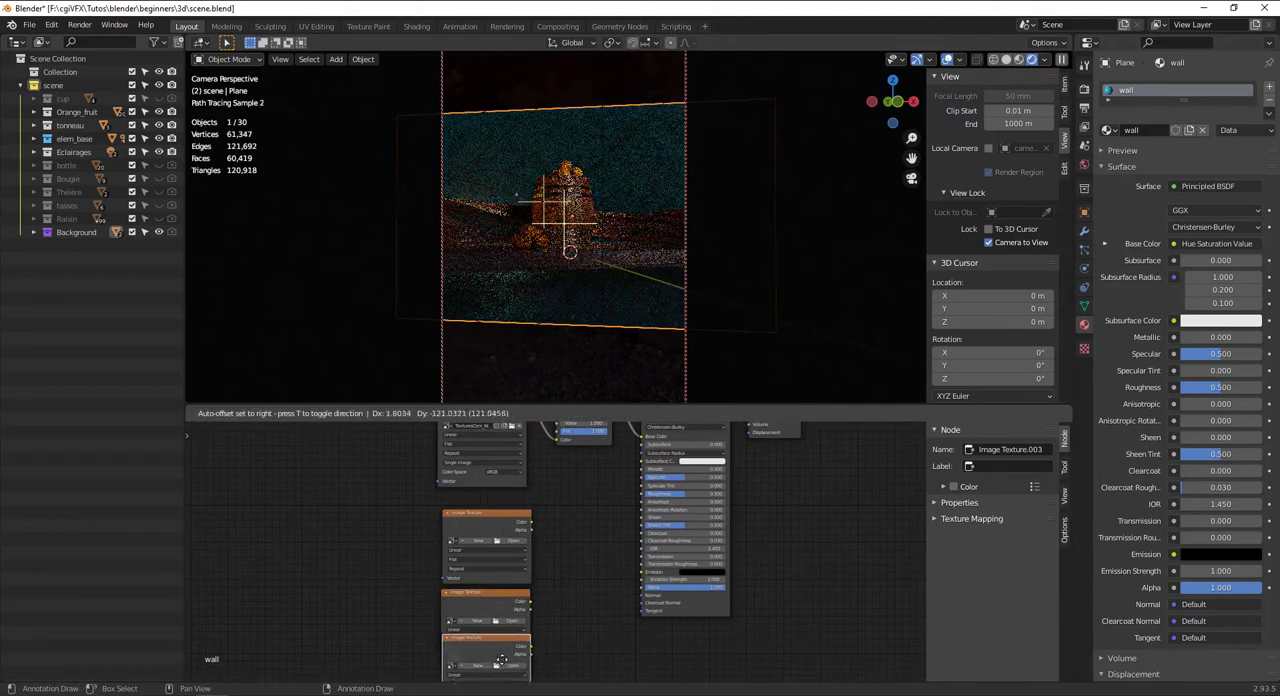
click(501, 665)
Space out the three empty Image Texture nodes below the albedo texture, bringing the lowest one closer
scroll(612, 585, down, 5)
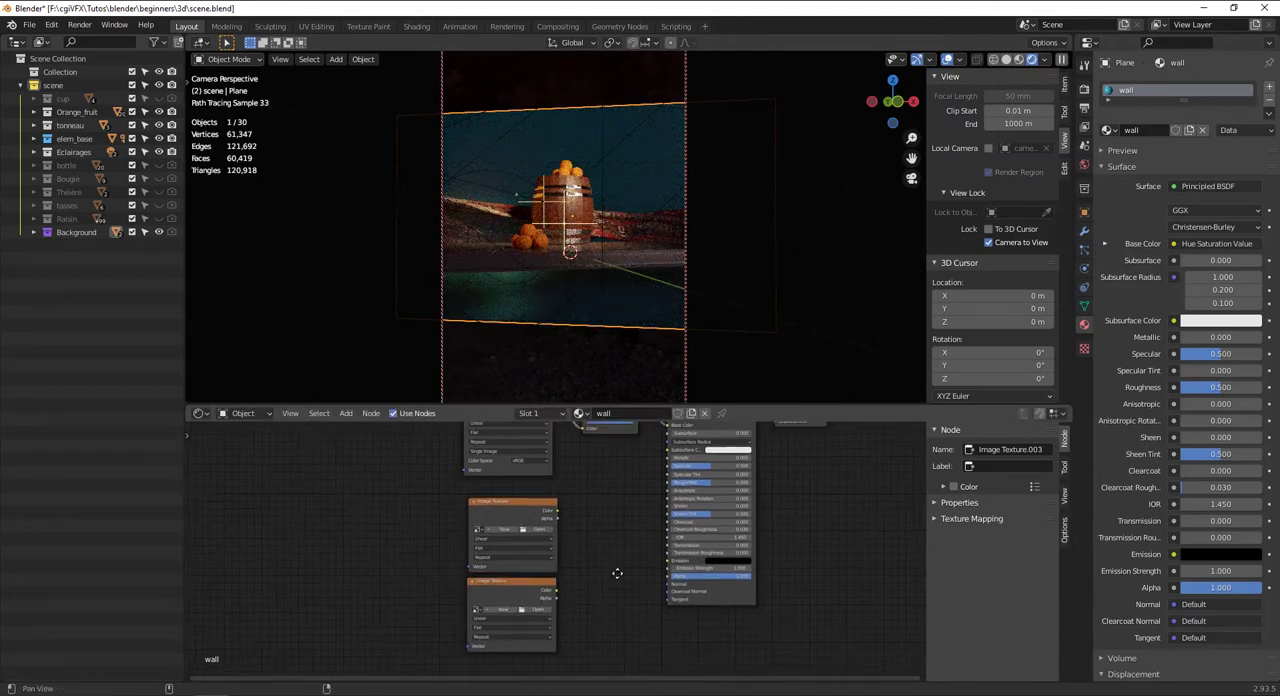
scroll(602, 597, up, 4)
scroll(600, 603, down, 4)
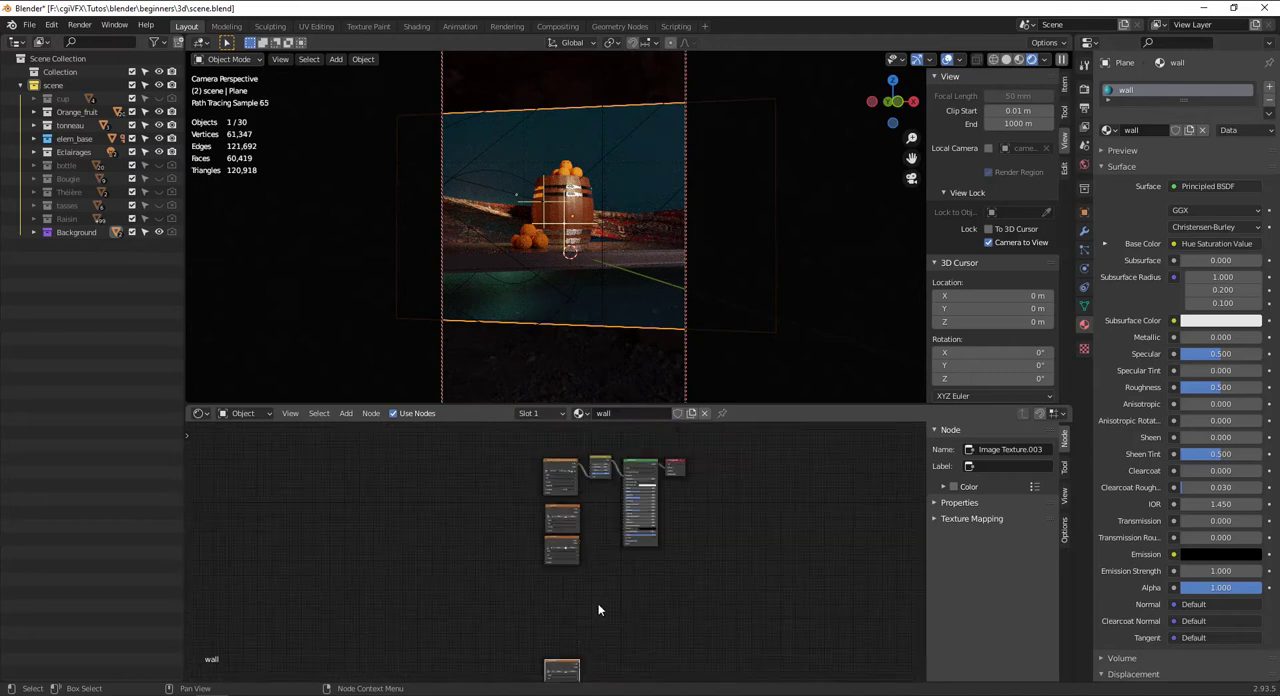
key(g)
click(600, 555)
scroll(588, 532, up, 5)
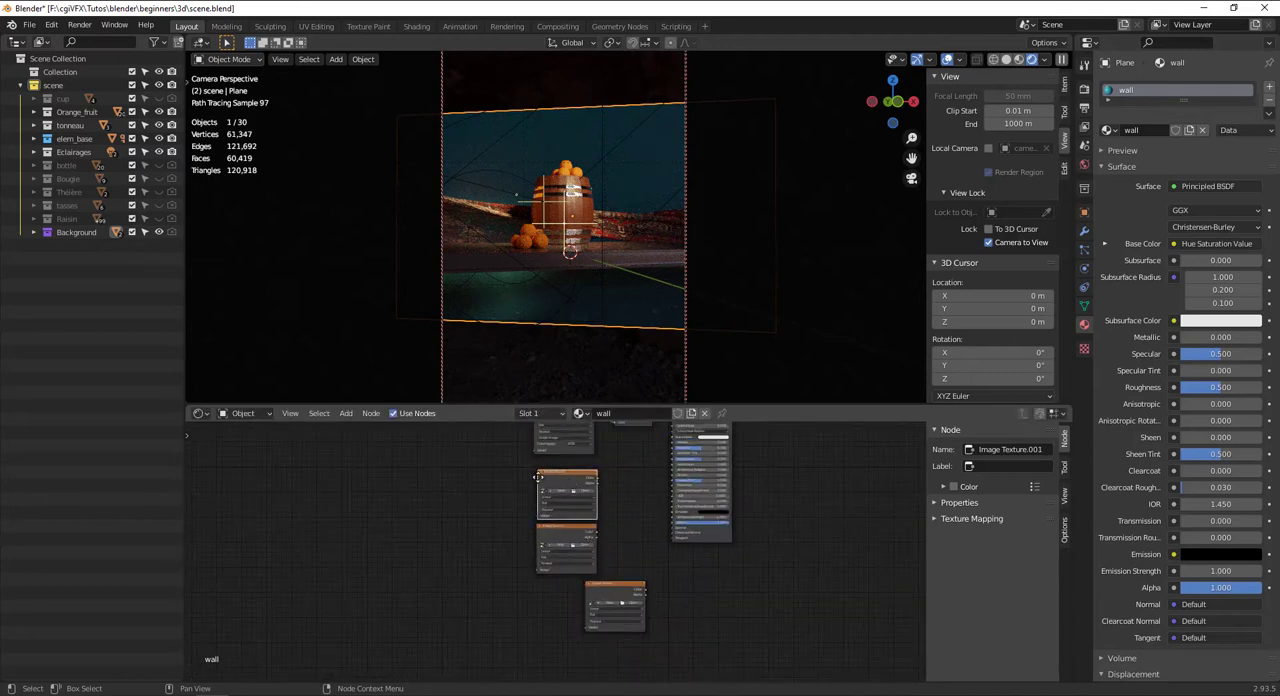
scroll(538, 479, up, 4)
Add a ColorRamp node between the first empty Image Texture and the Principled BSDF
key(shift+a)
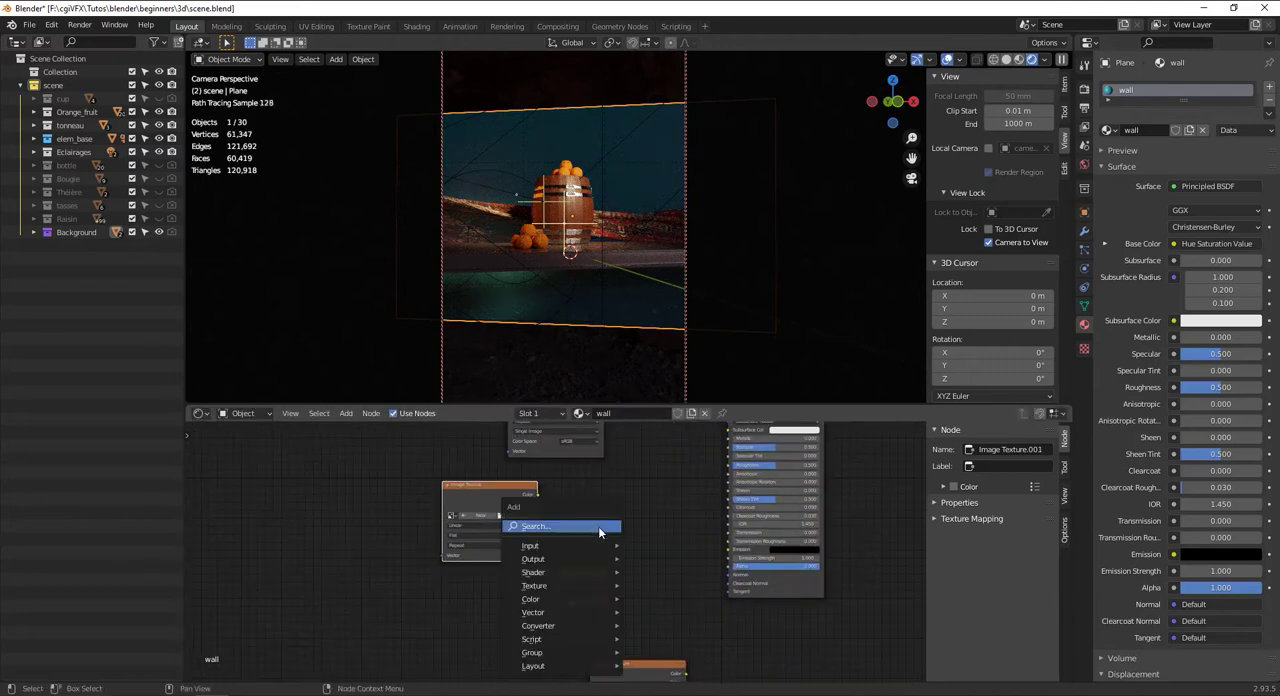
click(598, 526)
text(color ramp)
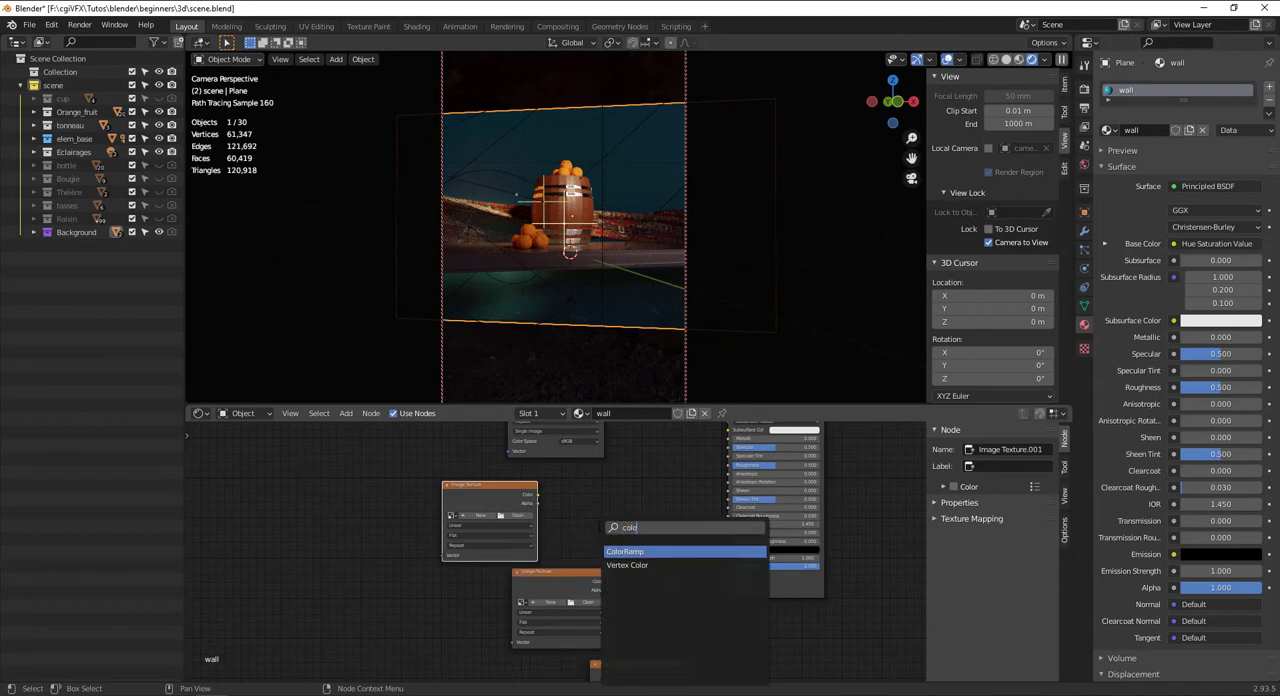
key(Return)
click(565, 558)
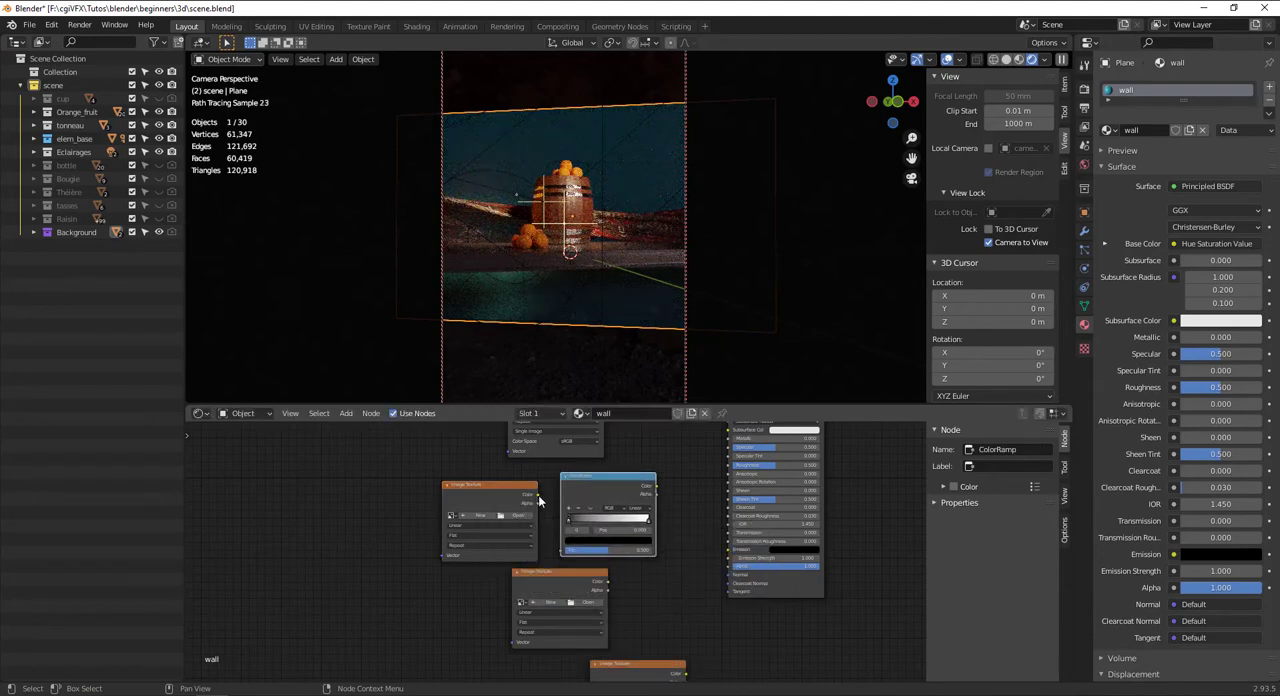
scroll(565, 558, up, 2)
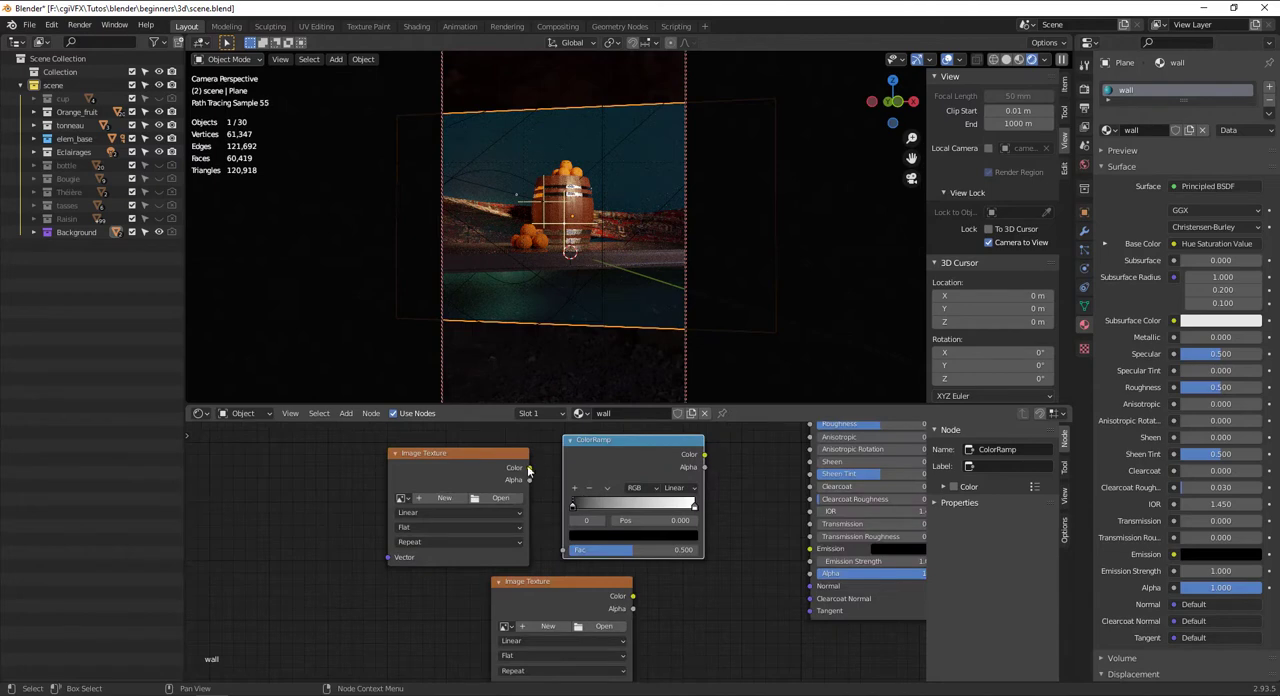
Connect the first empty Image Texture's color through the ColorRamp to the Principled BSDF's Roughness
drag(529, 468, 566, 551)
middle_drag(705, 461, 673, 495)
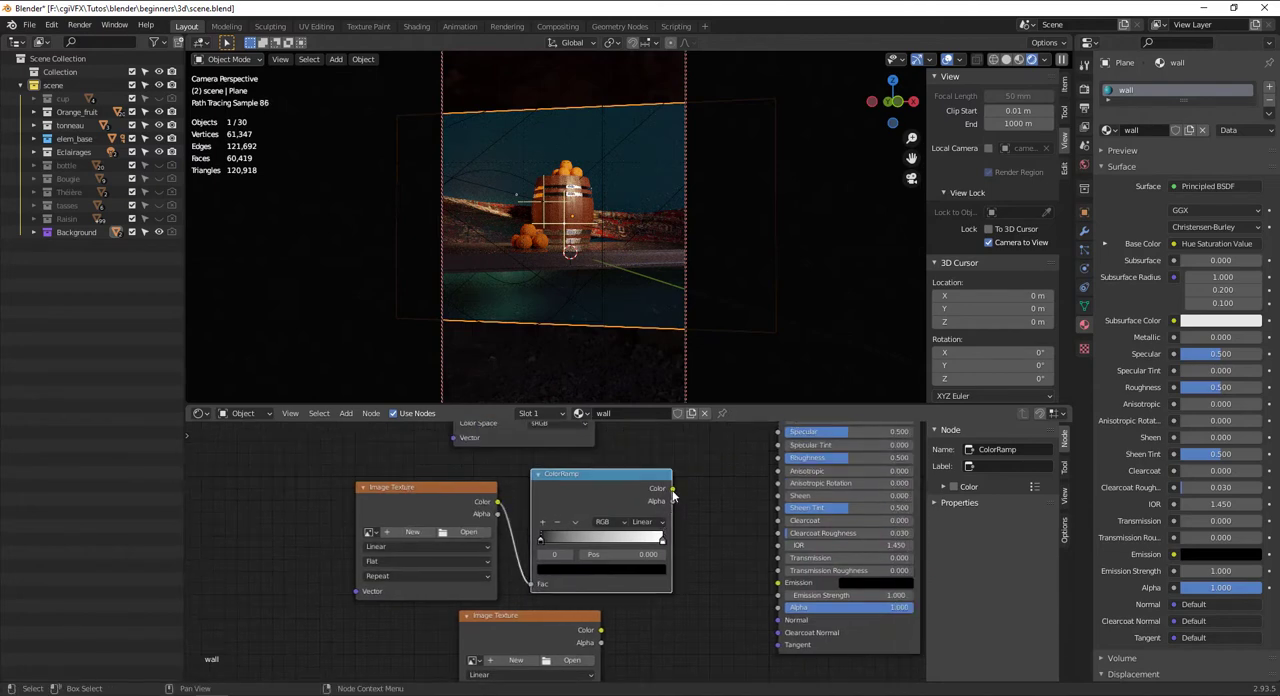
drag(672, 490, 778, 457)
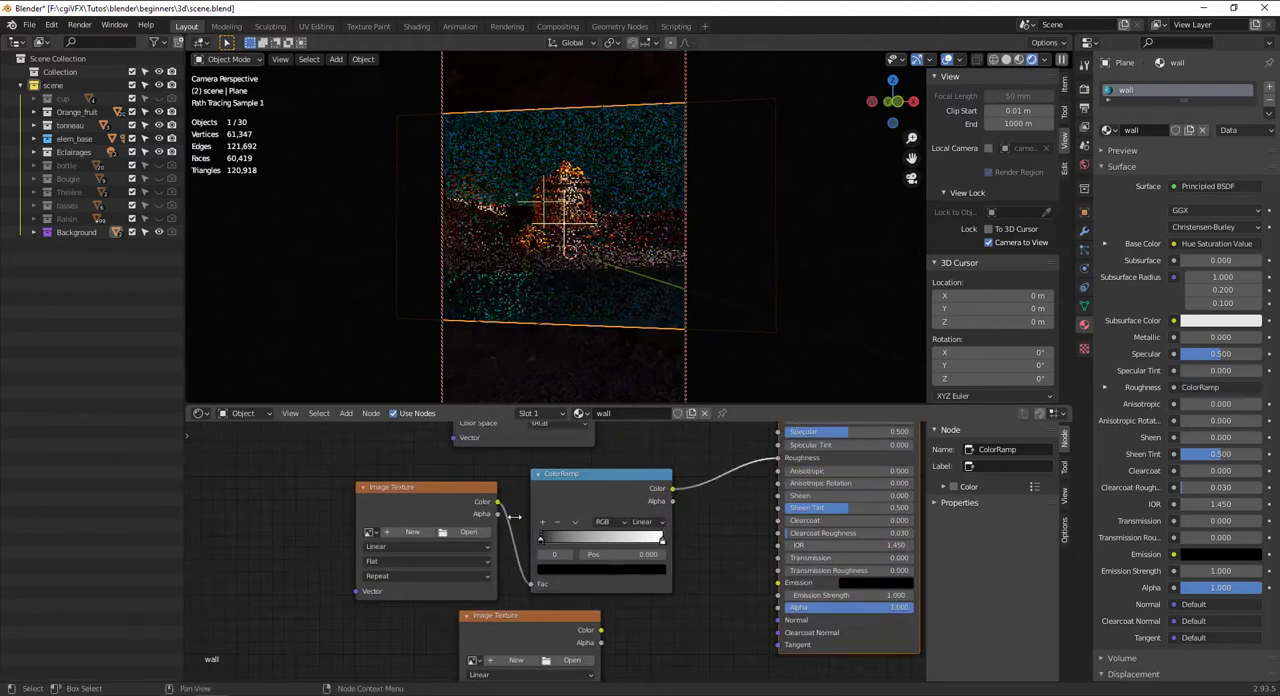
Load the wall roughness map into the Image Texture feeding the ColorRamp and set the ramp's black stop to position 0.100
click(468, 531)
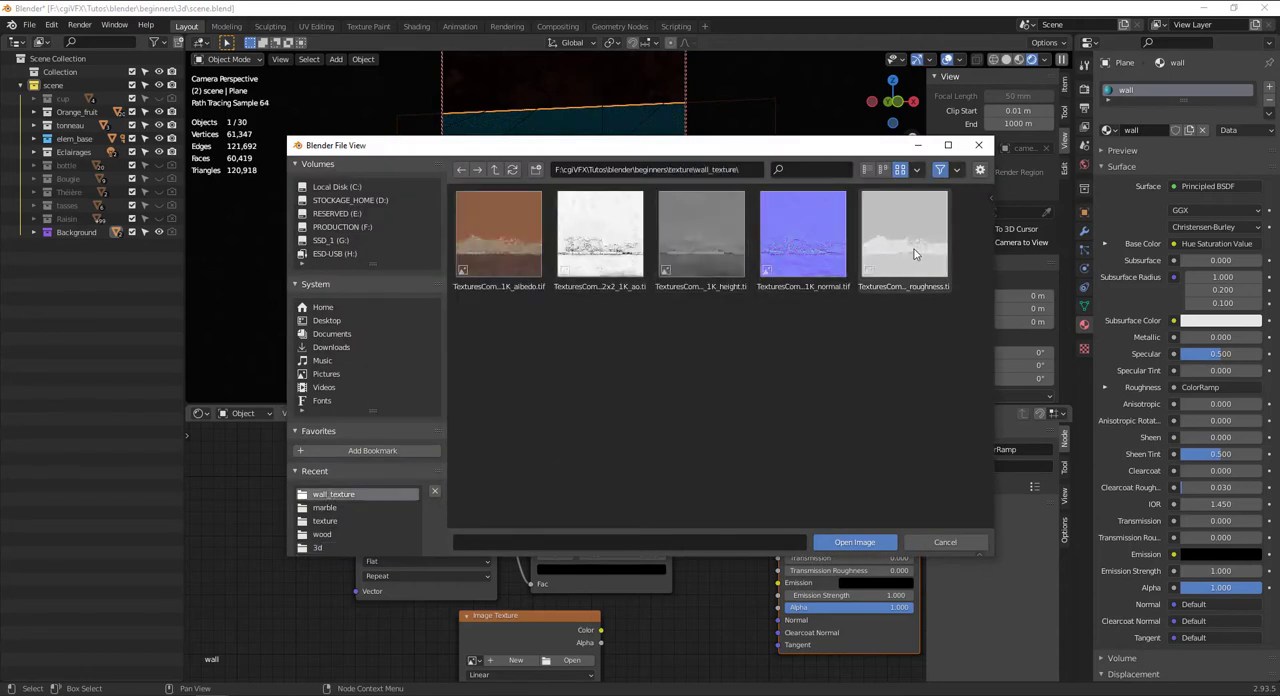
click(913, 254)
click(820, 542)
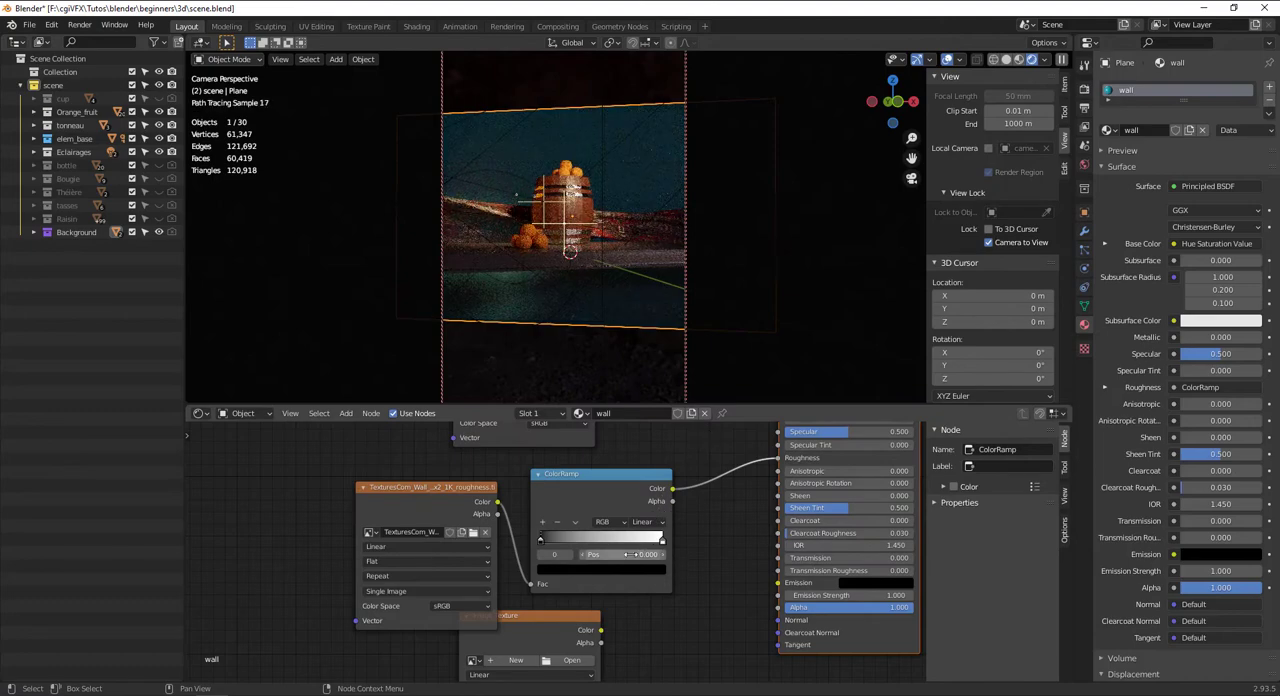
mouse_move(541, 540)
mouse_down()
mouse_move(635, 542)
mouse_move(553, 541)
mouse_up()
Move the second empty Image Texture clear of the roughness texture and add a Bump node beside it, below the ColorRamp
scroll(479, 573, down, 2)
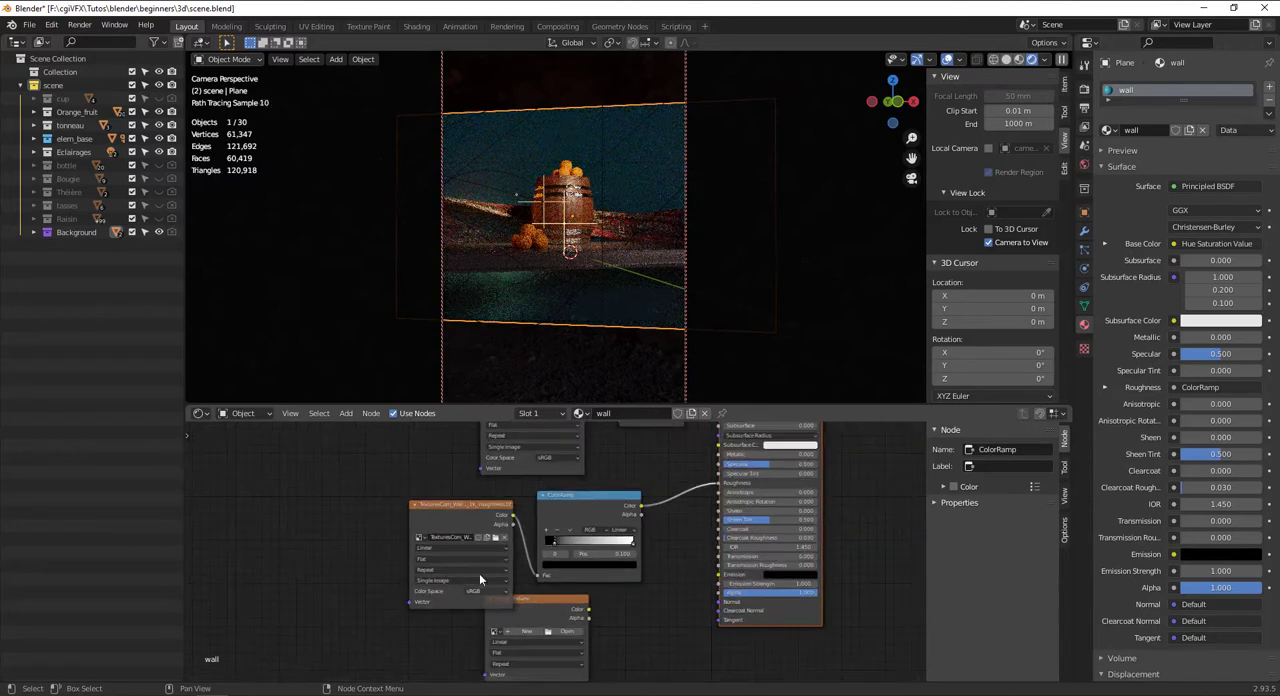
drag(538, 602, 507, 636)
middle_drag(574, 602, 546, 465)
key(shift+a)
click(576, 492)
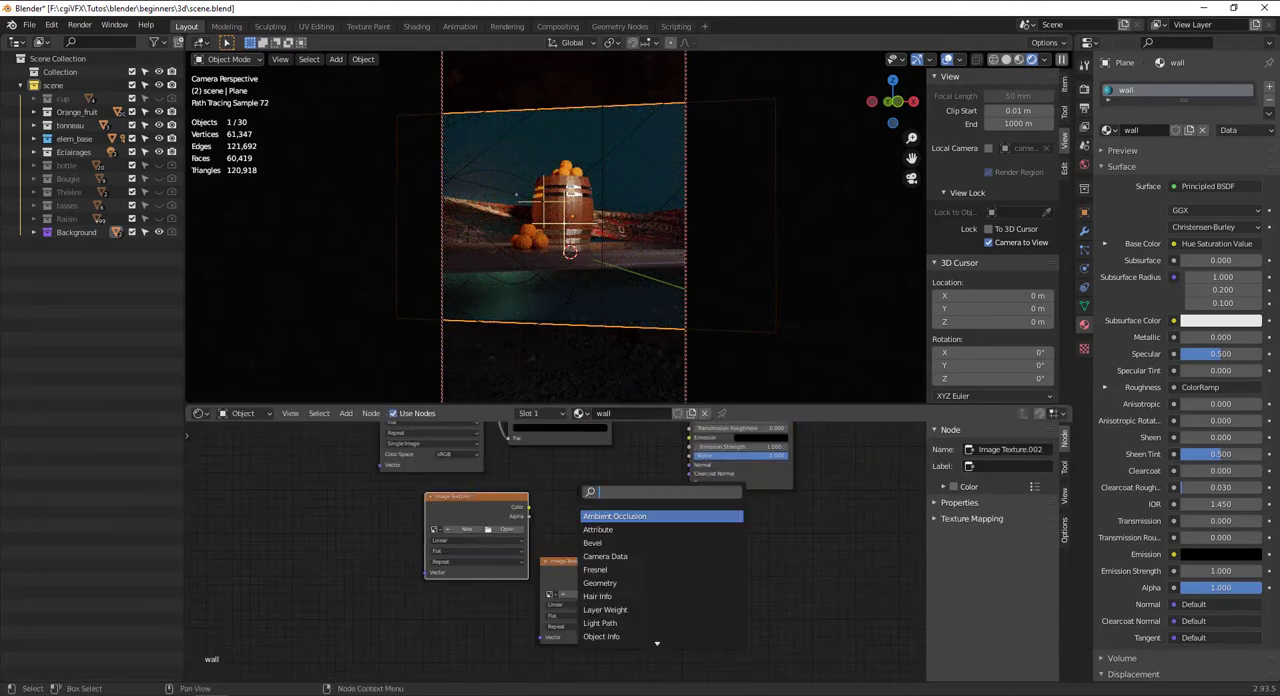
text(bump)
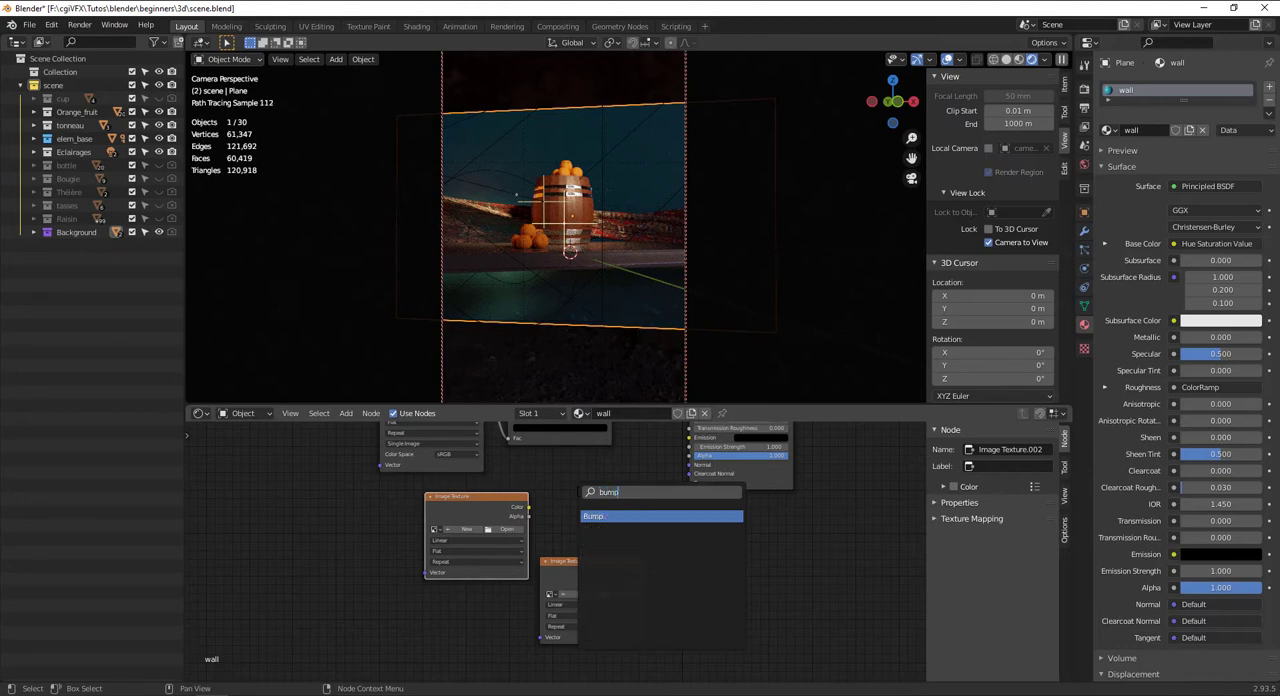
key(Return)
click(602, 436)
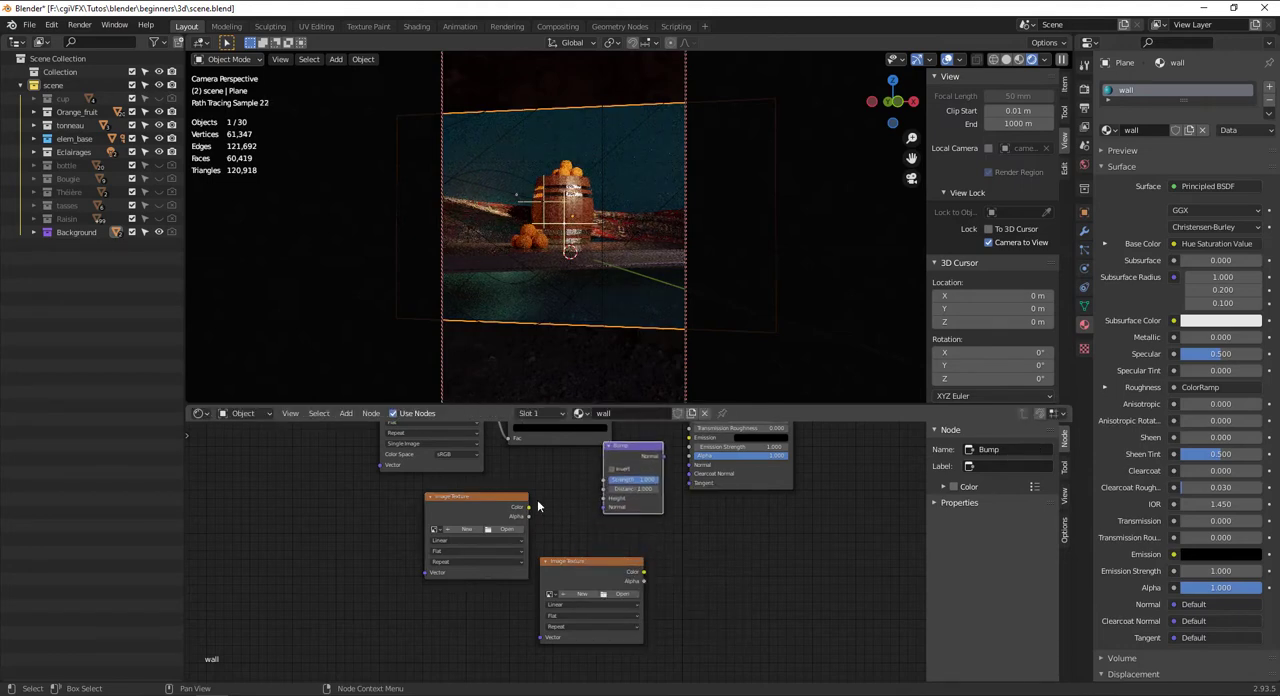
Load TexturesCom_Wall_Stucco6C_2x2_1K_height.tif into that Image Texture and connect it through the Bump node's Height to the Principled BSDF's Normal
drag(528, 507, 603, 499)
scroll(601, 501, up, 2)
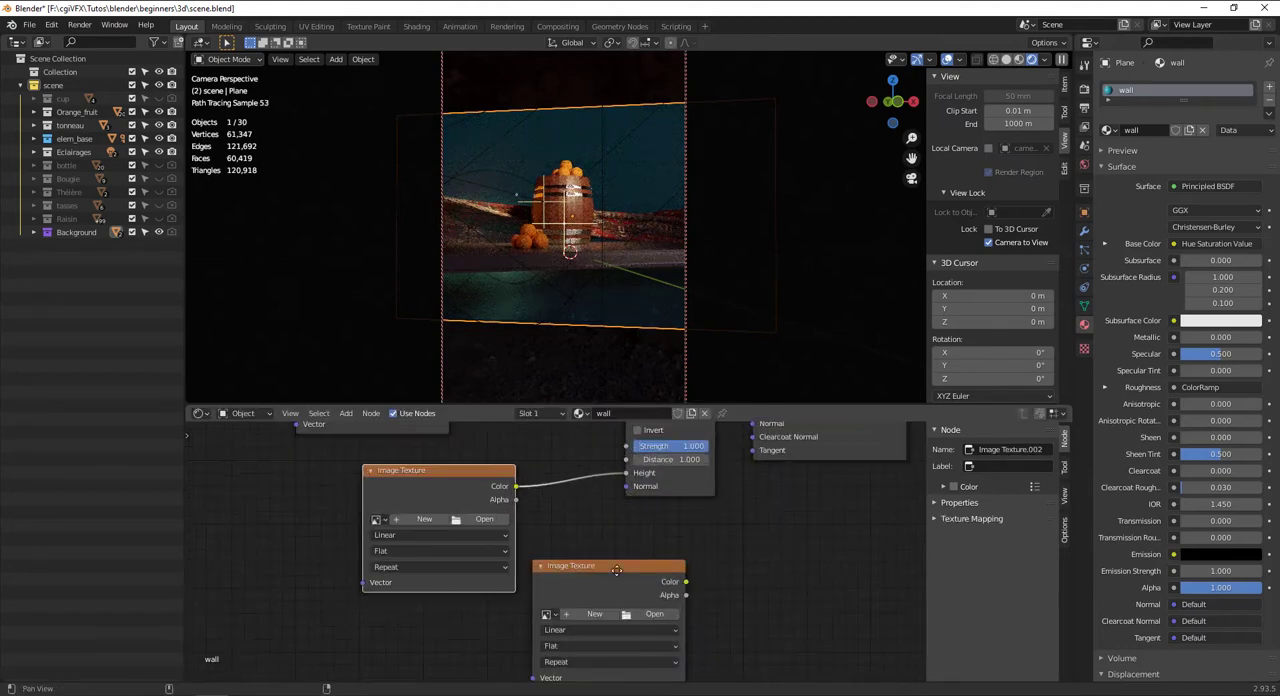
click(466, 611)
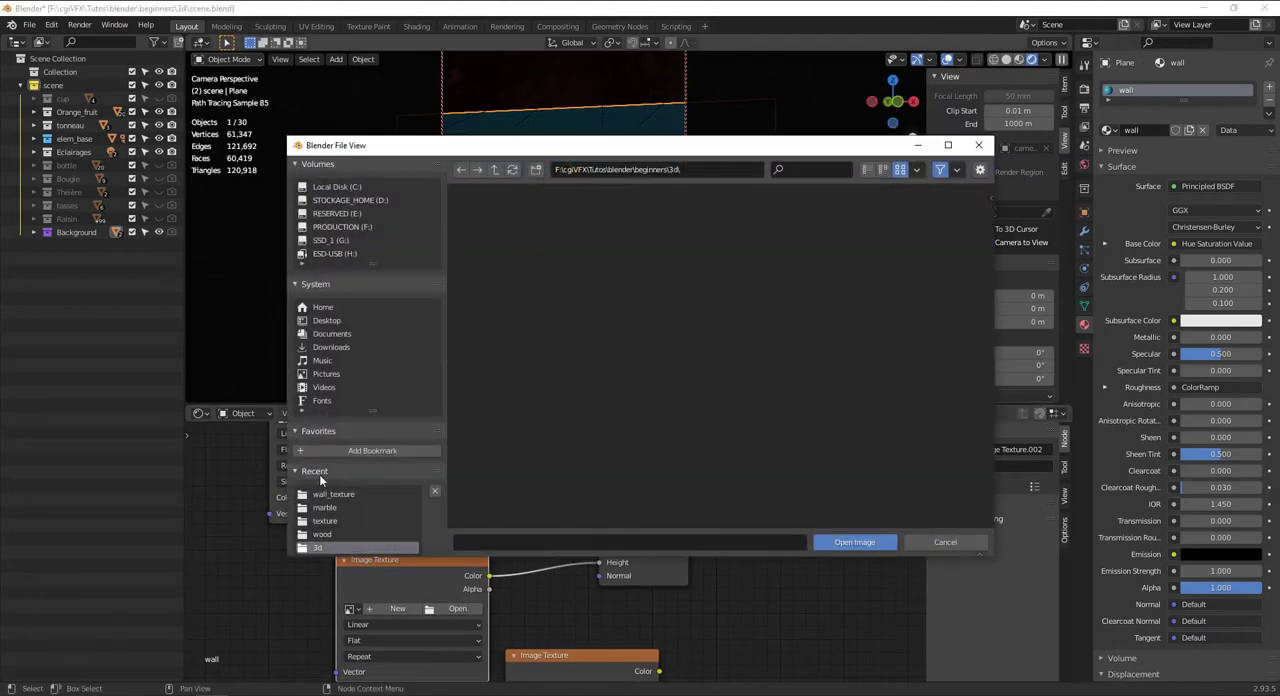
click(326, 494)
click(707, 240)
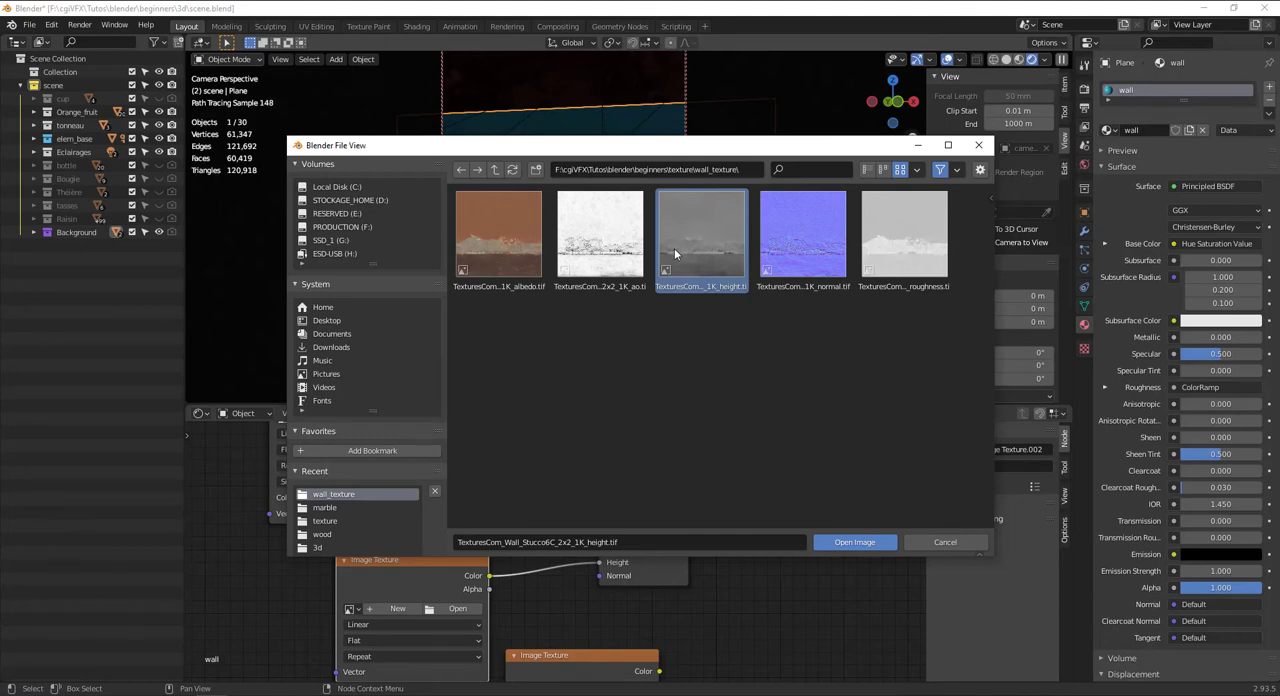
click(857, 542)
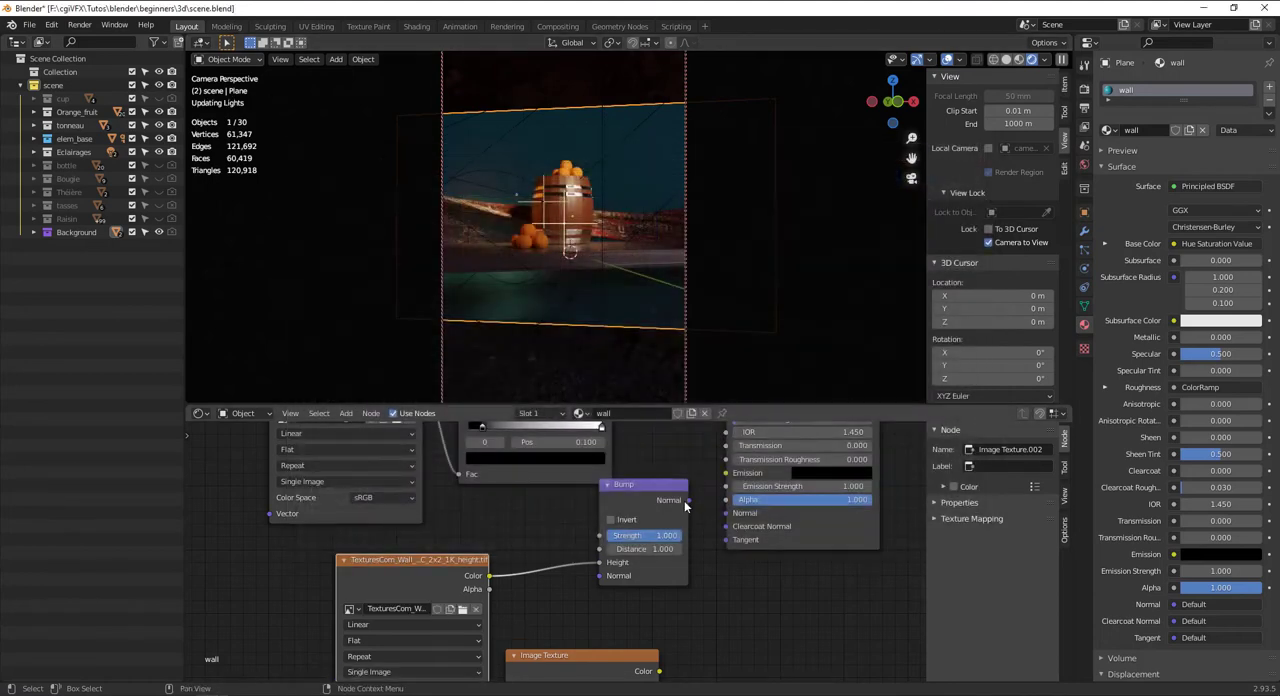
drag(688, 500, 726, 512)
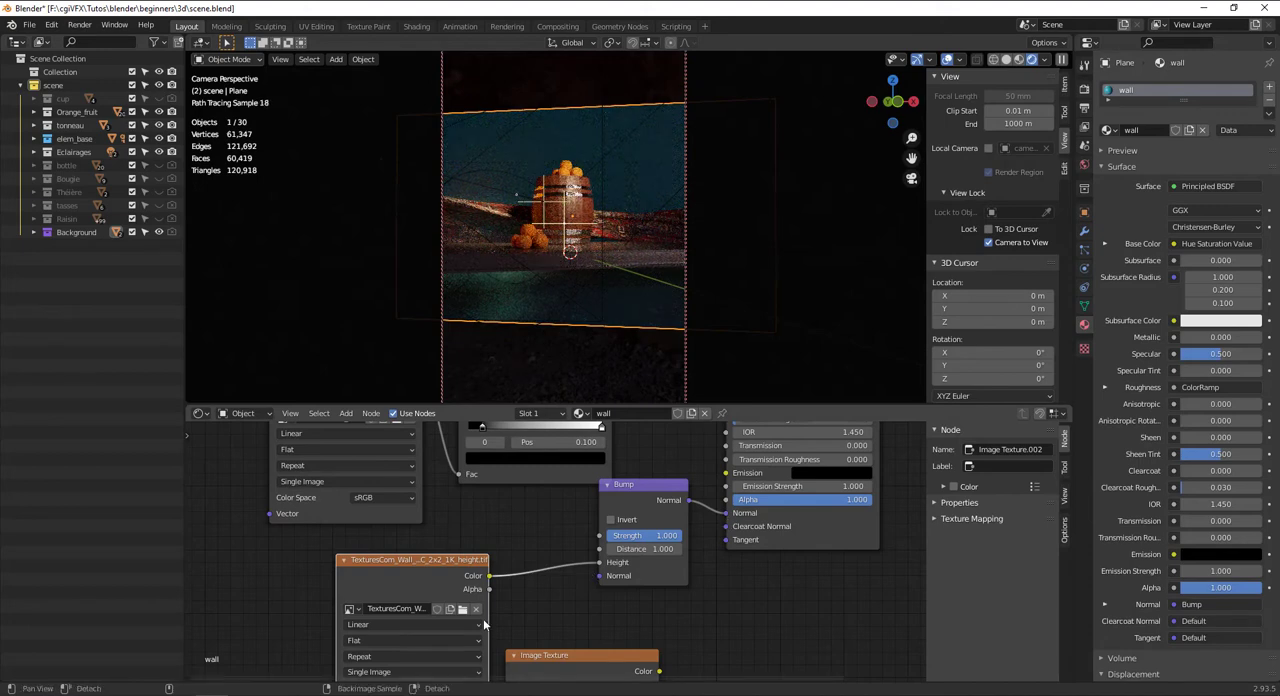
Set the color space of the roughness and height textures to Non-Color
middle_drag(483, 624, 495, 554)
click(404, 428)
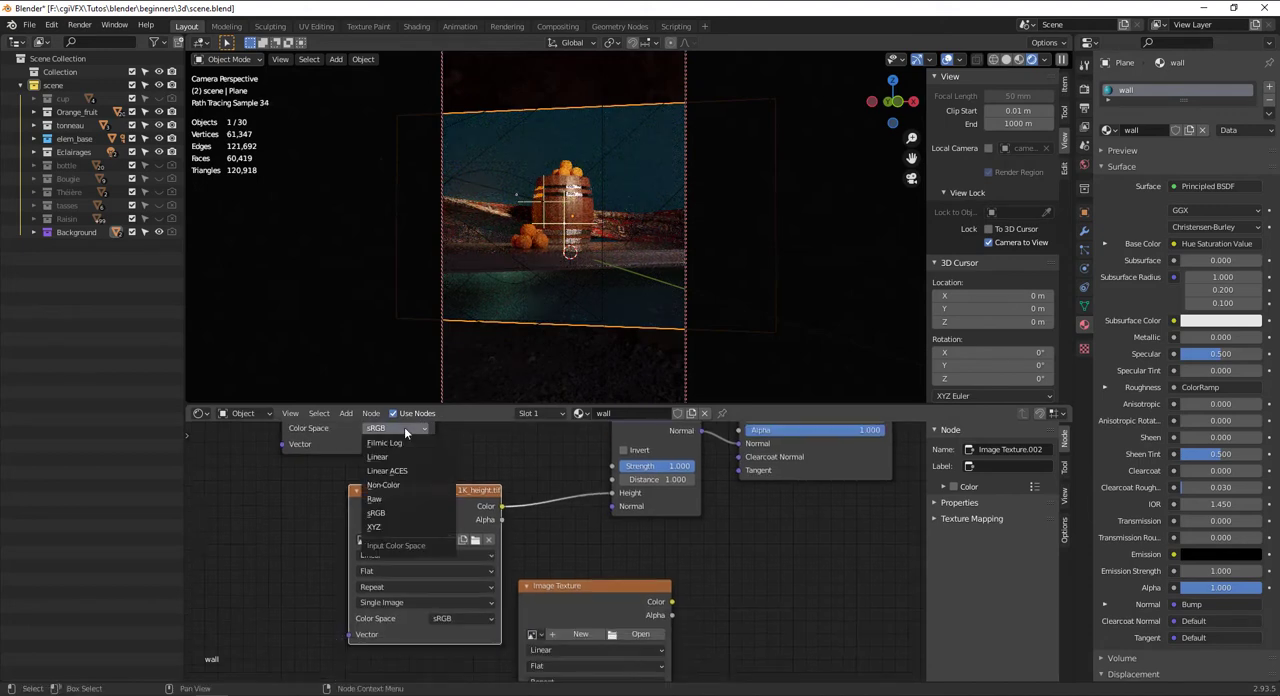
click(384, 485)
click(460, 618)
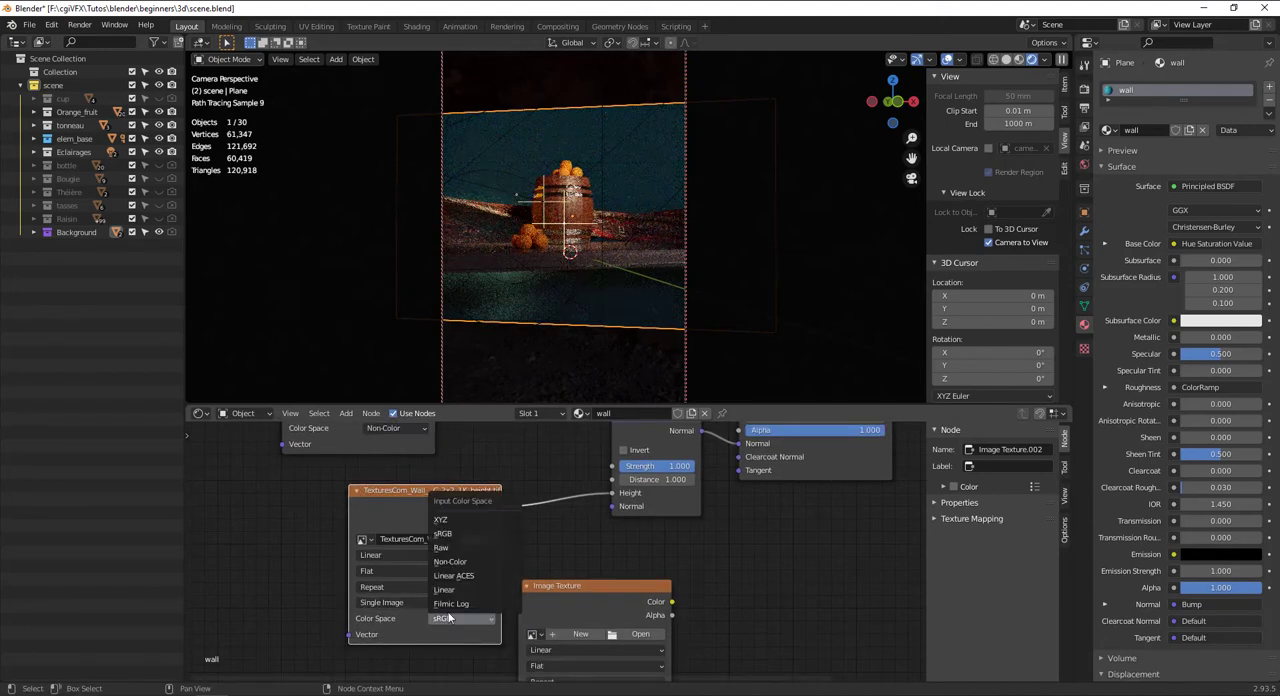
click(456, 563)
Move the Material Output node farther from the Principled BSDF and place the last empty Image Texture between them
scroll(621, 556, down, 1)
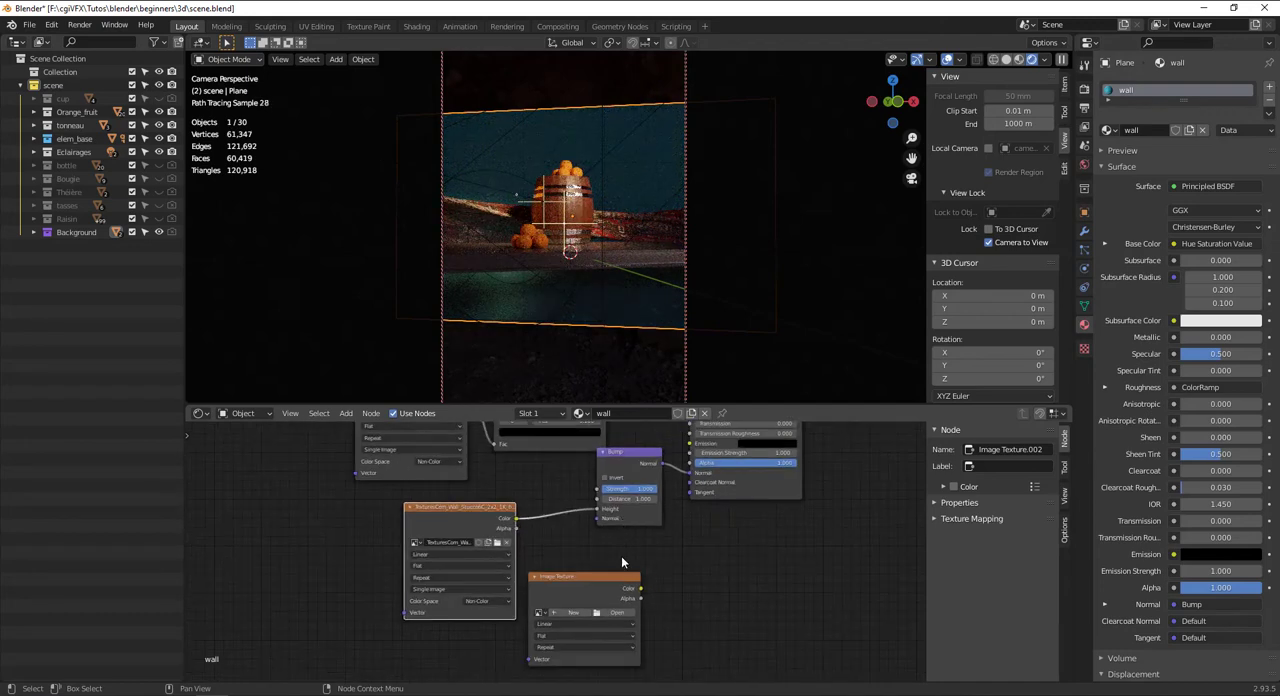
scroll(554, 541, down, 4)
drag(557, 582, 640, 563)
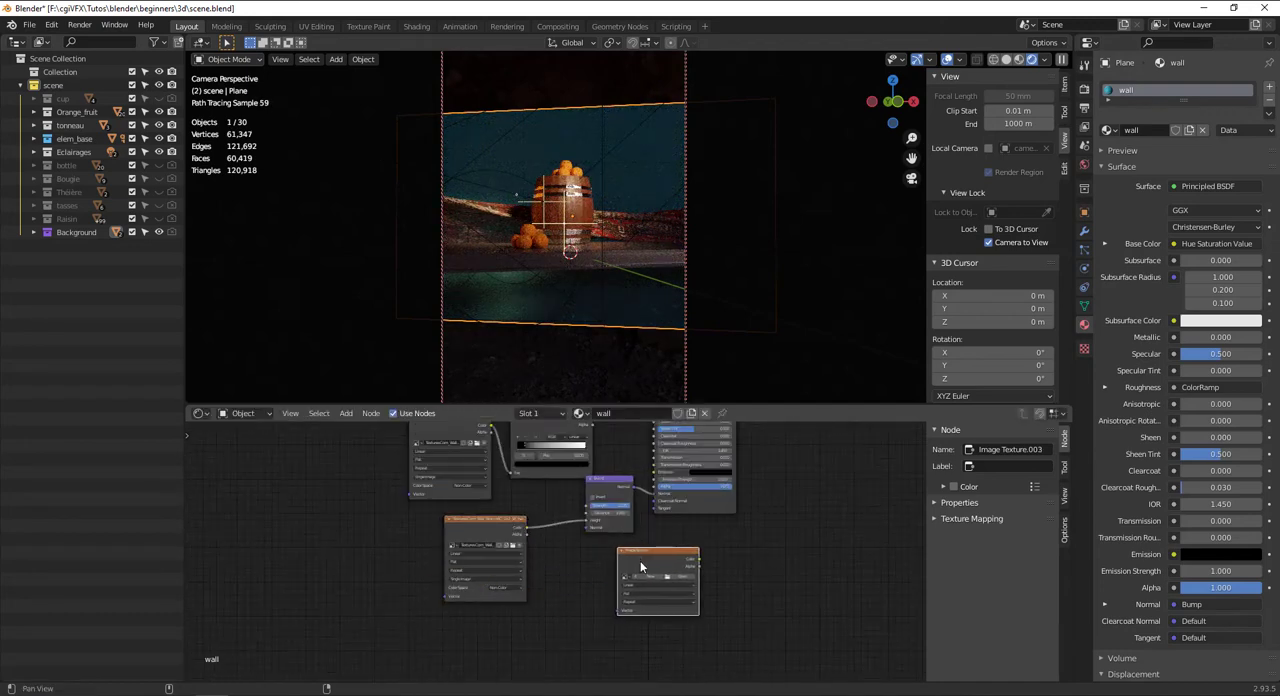
middle_drag(641, 563, 478, 659)
scroll(592, 483, down, 3)
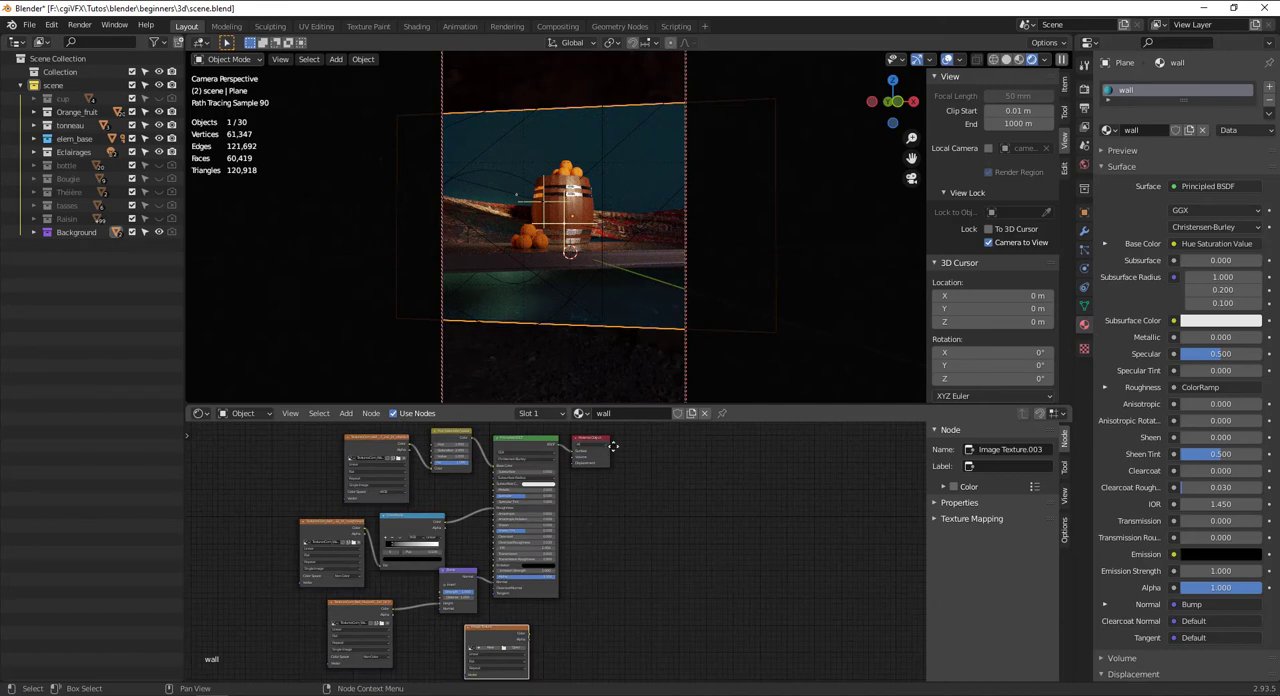
drag(602, 439, 758, 502)
drag(514, 626, 635, 541)
scroll(632, 555, up, 5)
middle_drag(627, 566, 553, 606)
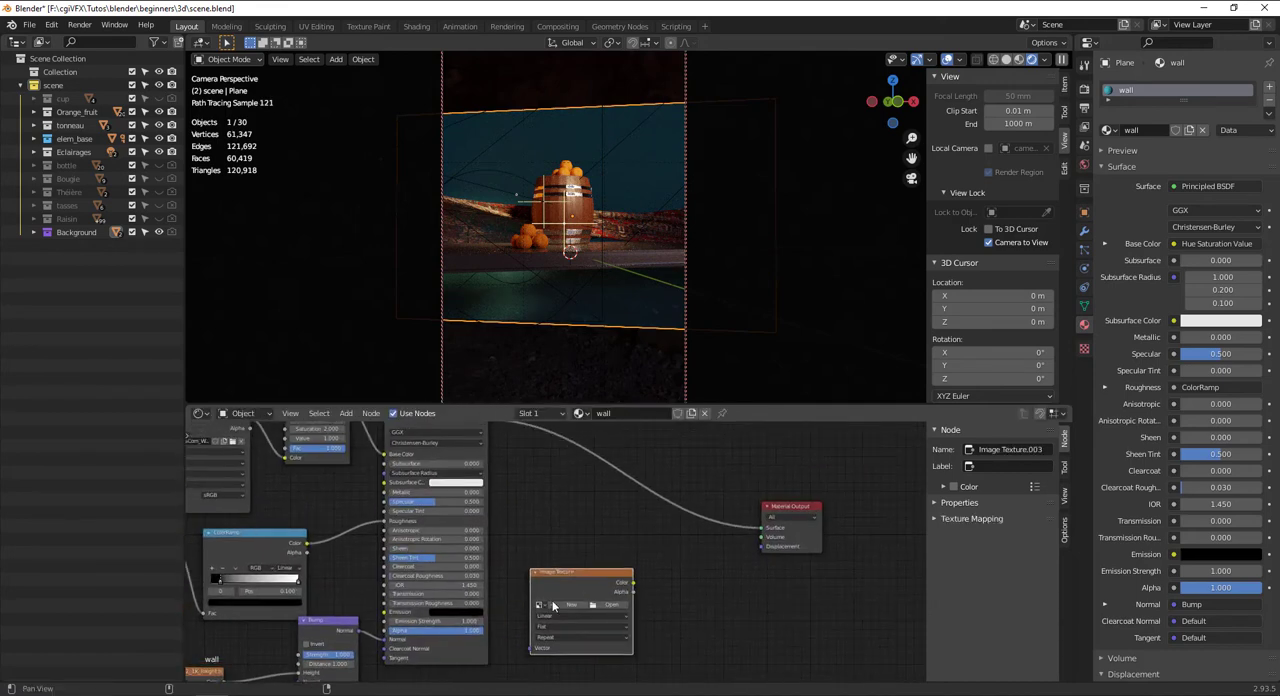
Add a Displacement node beside the empty Image Texture and connect it to the Material Output's Displacement
key(shift+a)
mouse_move(666, 558)
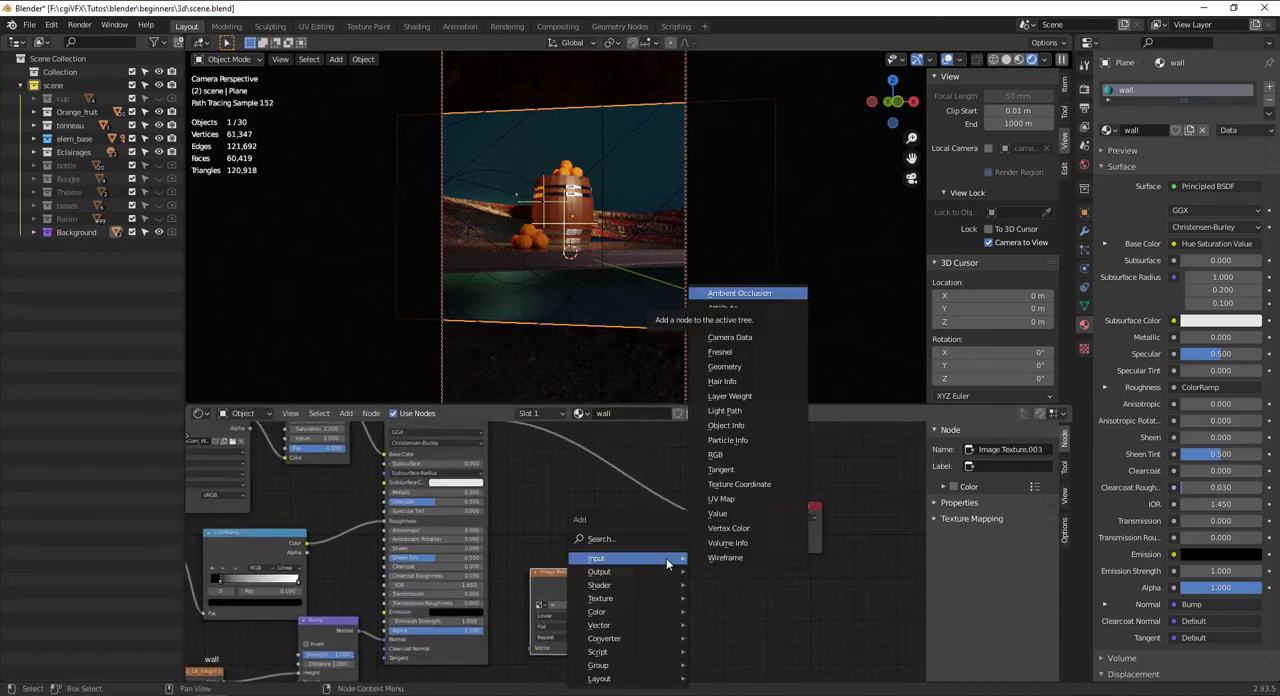
click(643, 540)
text(d)
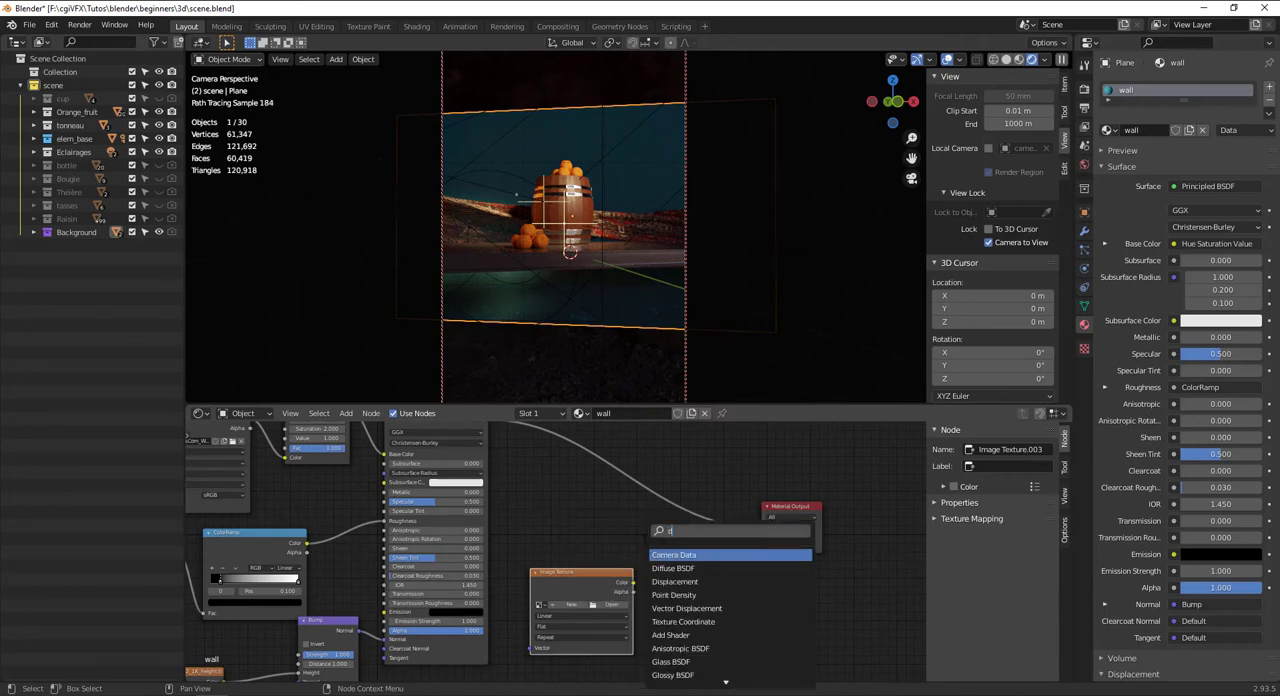
text(is)
key(Return)
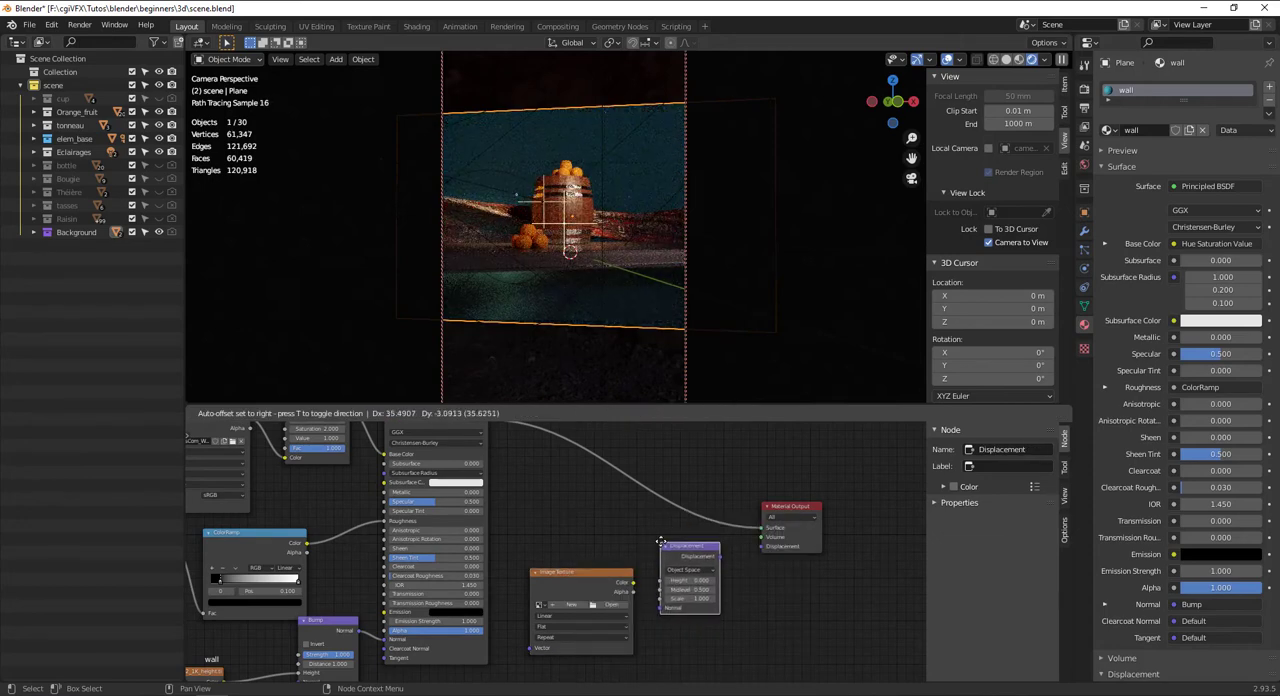
click(660, 543)
scroll(716, 556, up, 2)
drag(803, 559, 859, 543)
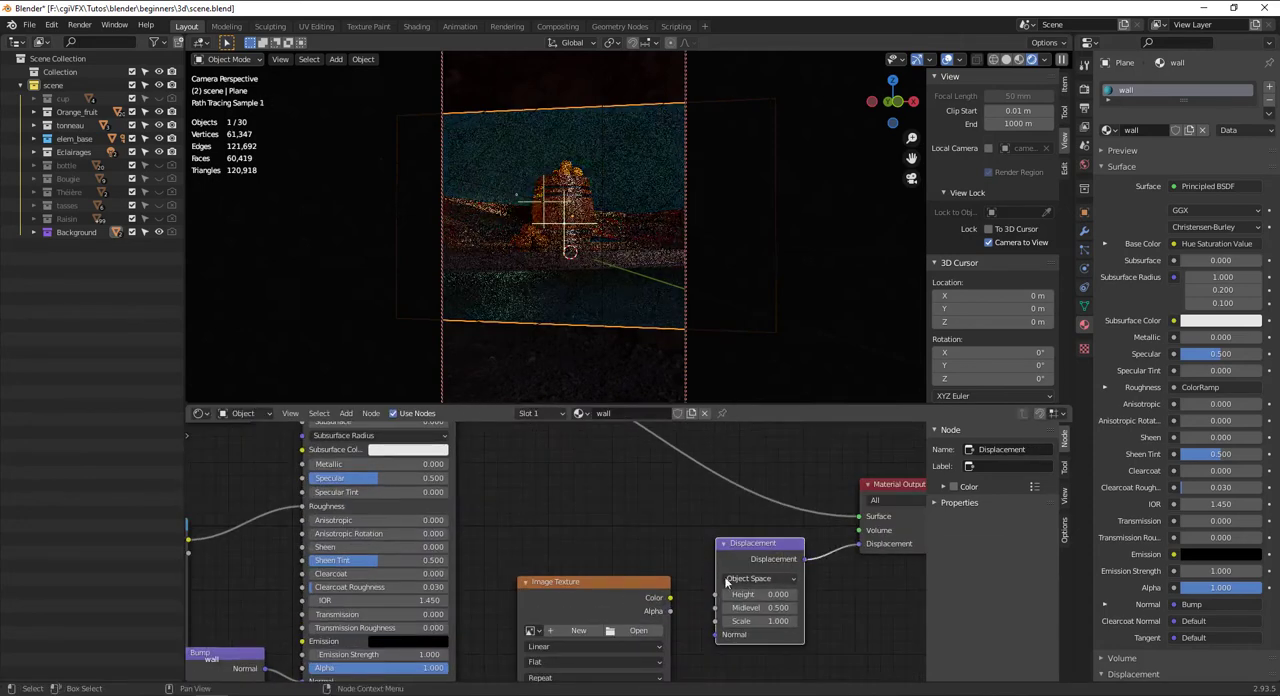
Load TexturesCom_Wall_Stucco6C_2x2_1K_ao.tif into the last Image Texture and connect its color to the Displacement node's Height
click(638, 630)
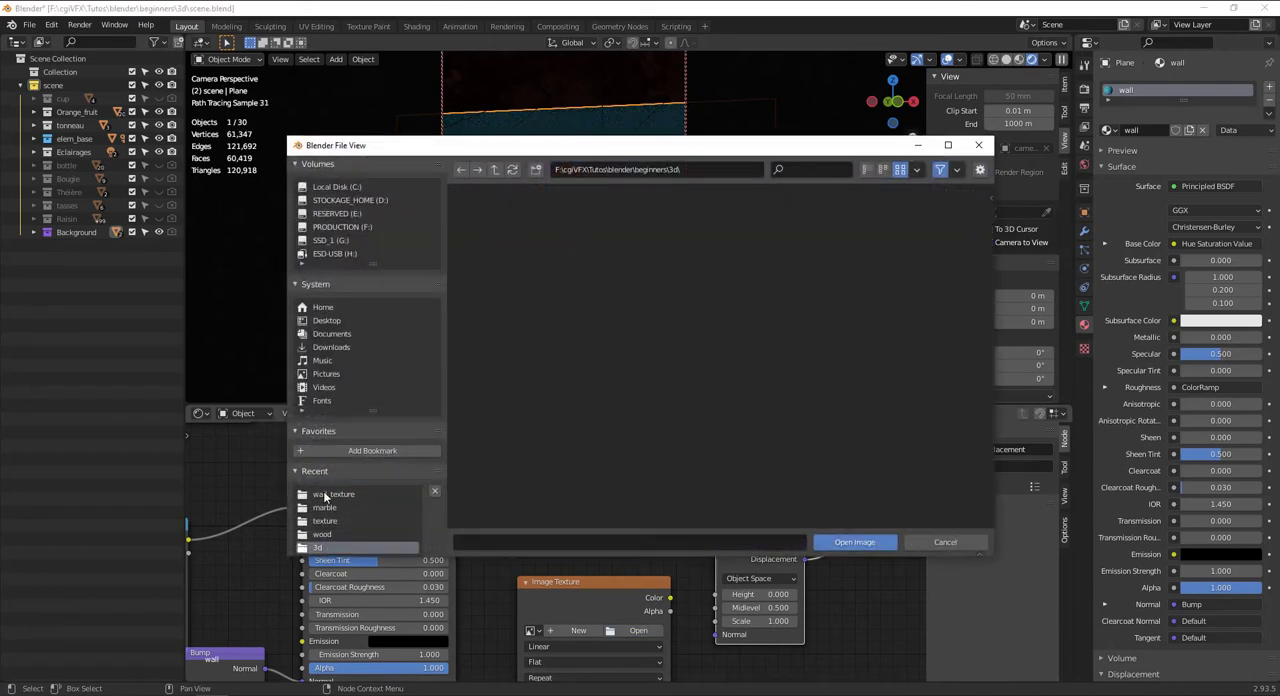
click(325, 497)
click(598, 240)
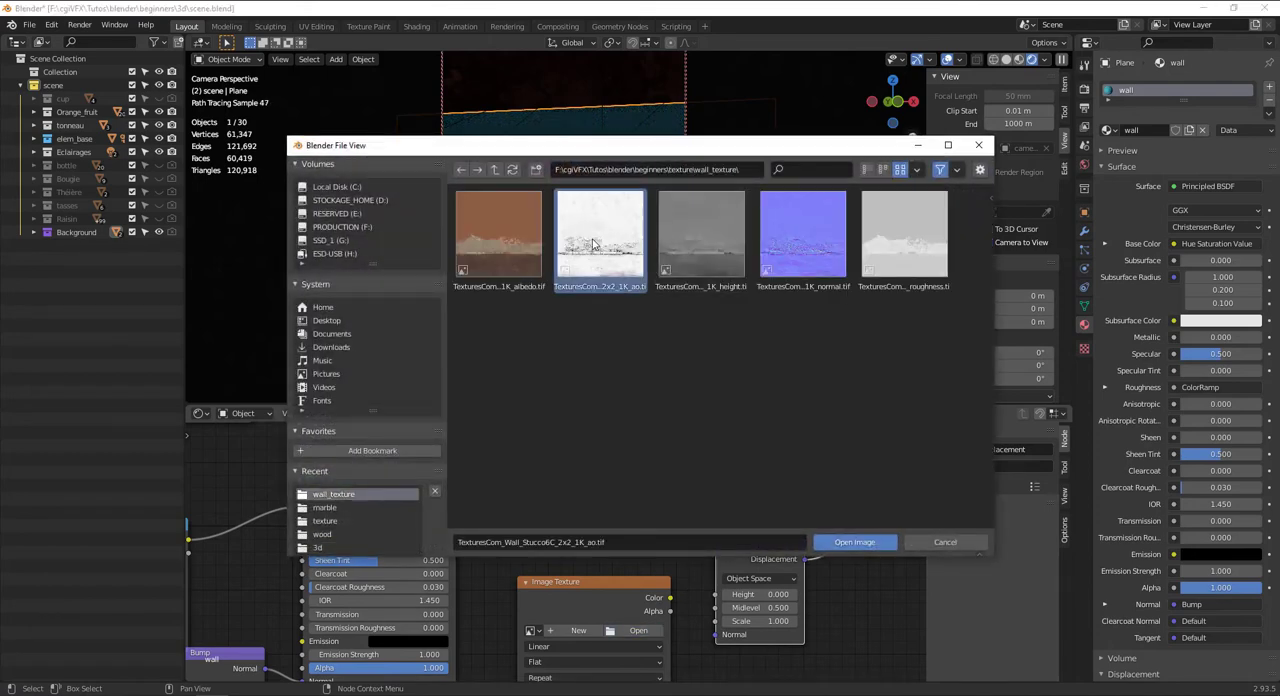
click(836, 544)
drag(670, 599, 721, 595)
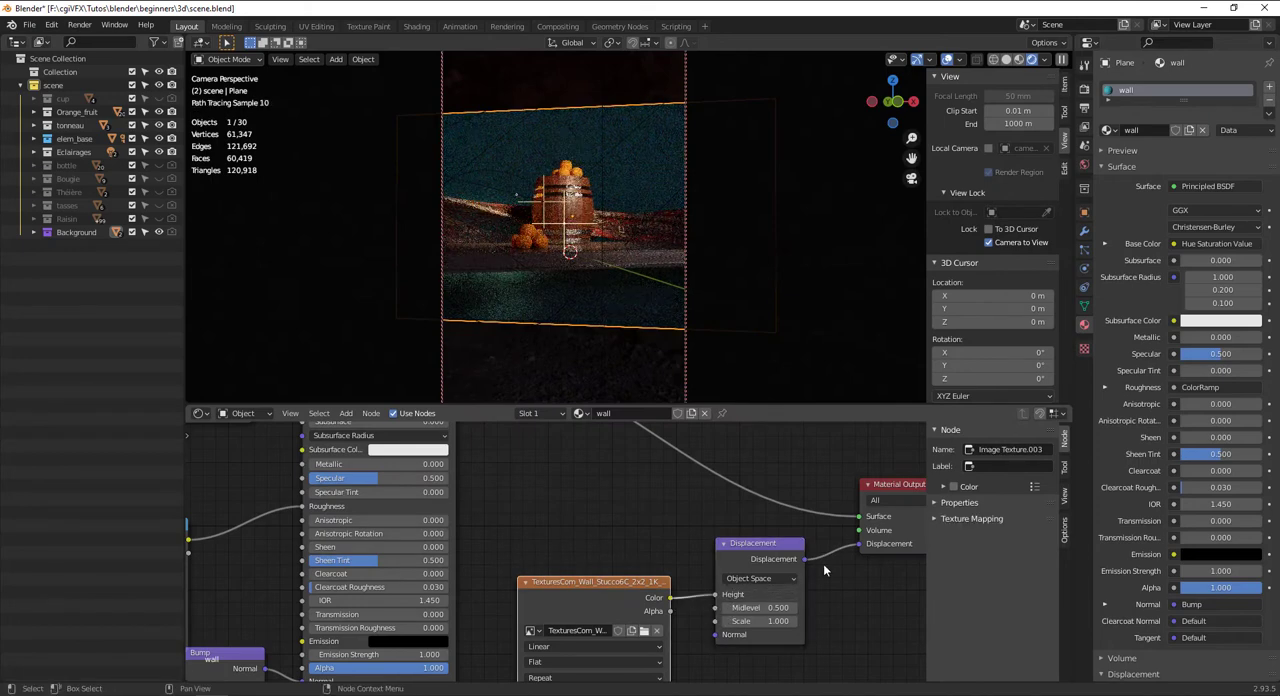
Set the Displacement node's scale to 4.200
double_click(775, 621)
text(4)
key(Return)
drag(775, 621, 777, 622)
key(g)
key(x)
right_click(773, 317)
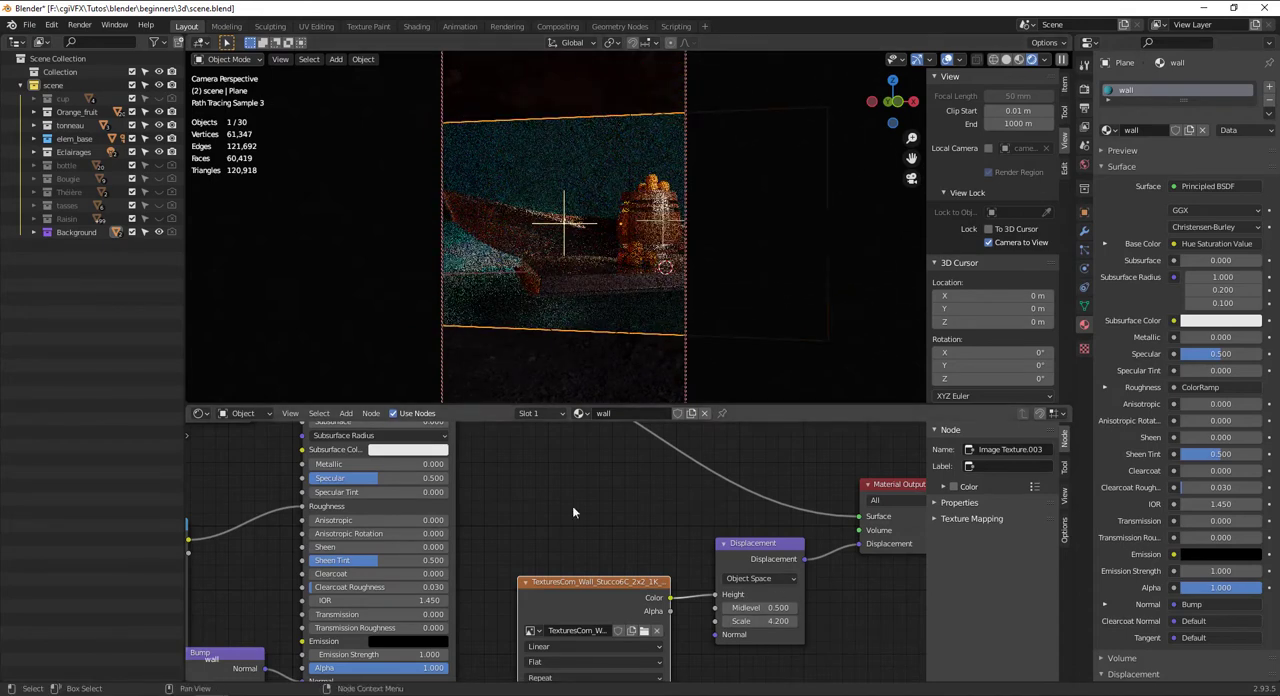
Try the roughness ColorRamp's black stop at position 0.845 and inspect the wall's shading up close
middle_drag(547, 567, 900, 482)
drag(553, 513, 641, 493)
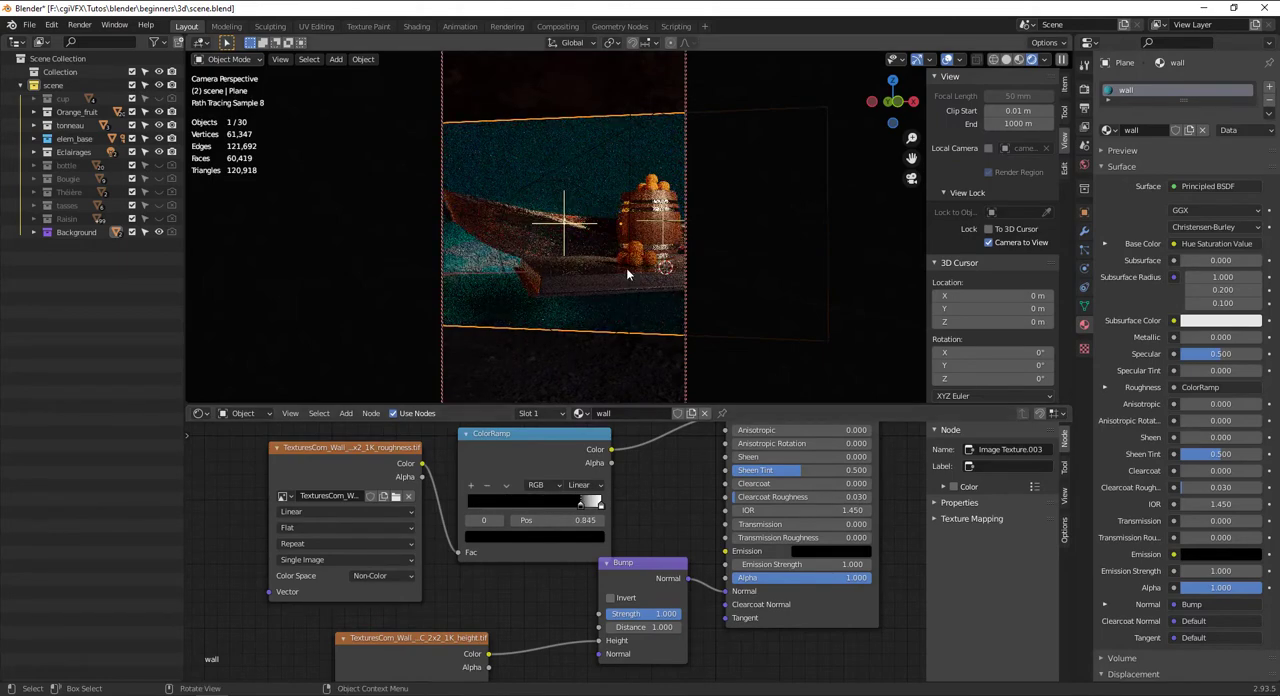
alt+drag(628, 269, 684, 281)
alt+drag(609, 311, 616, 251)
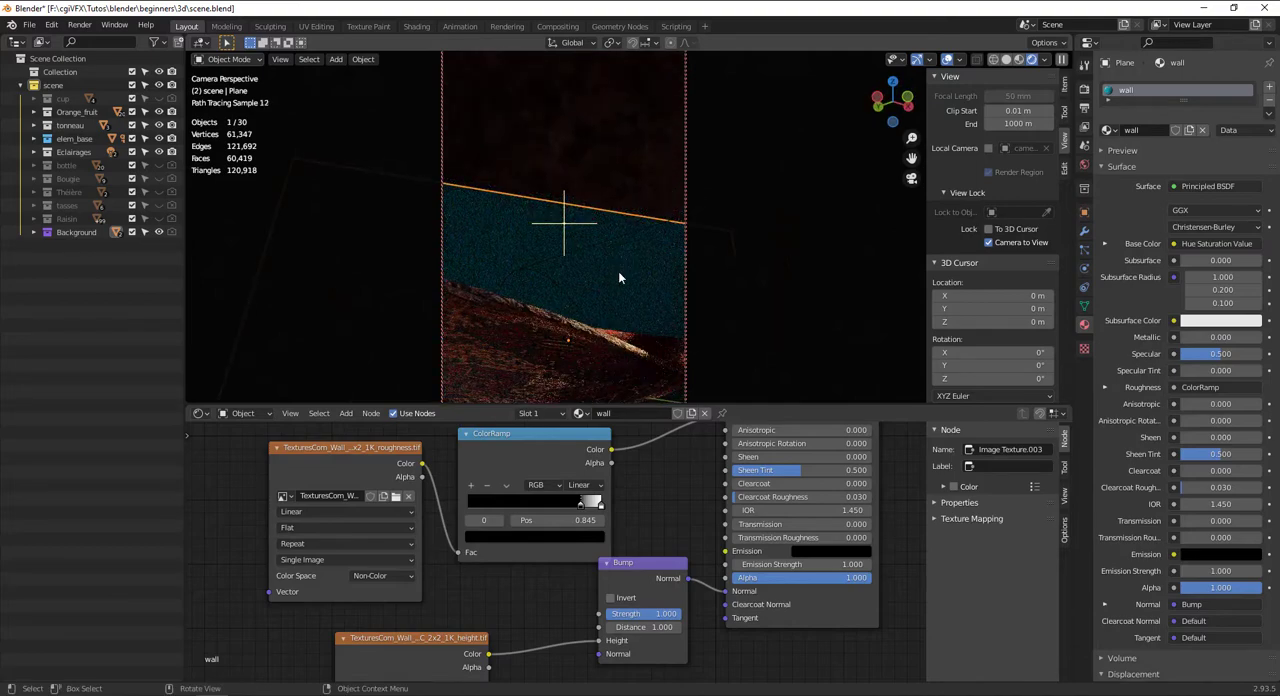
middle_drag(619, 274, 662, 280)
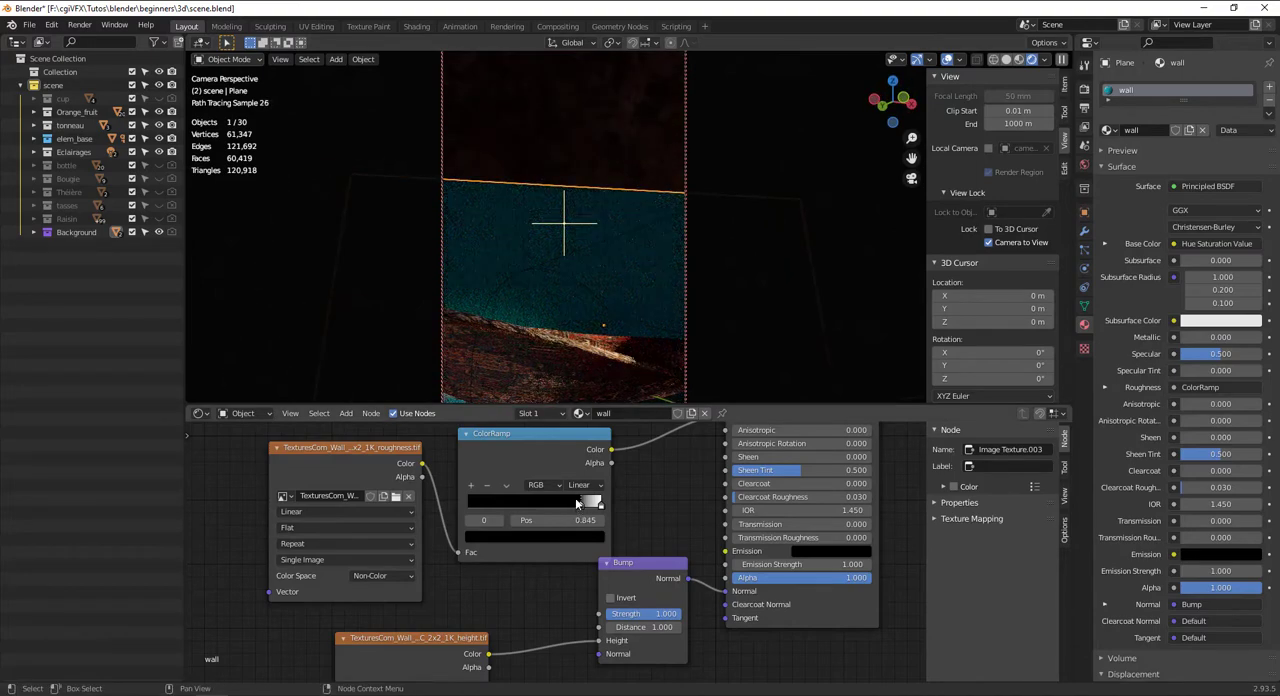
Set the roughness ColorRamp's black stop to position 0.091
drag(576, 503, 459, 503)
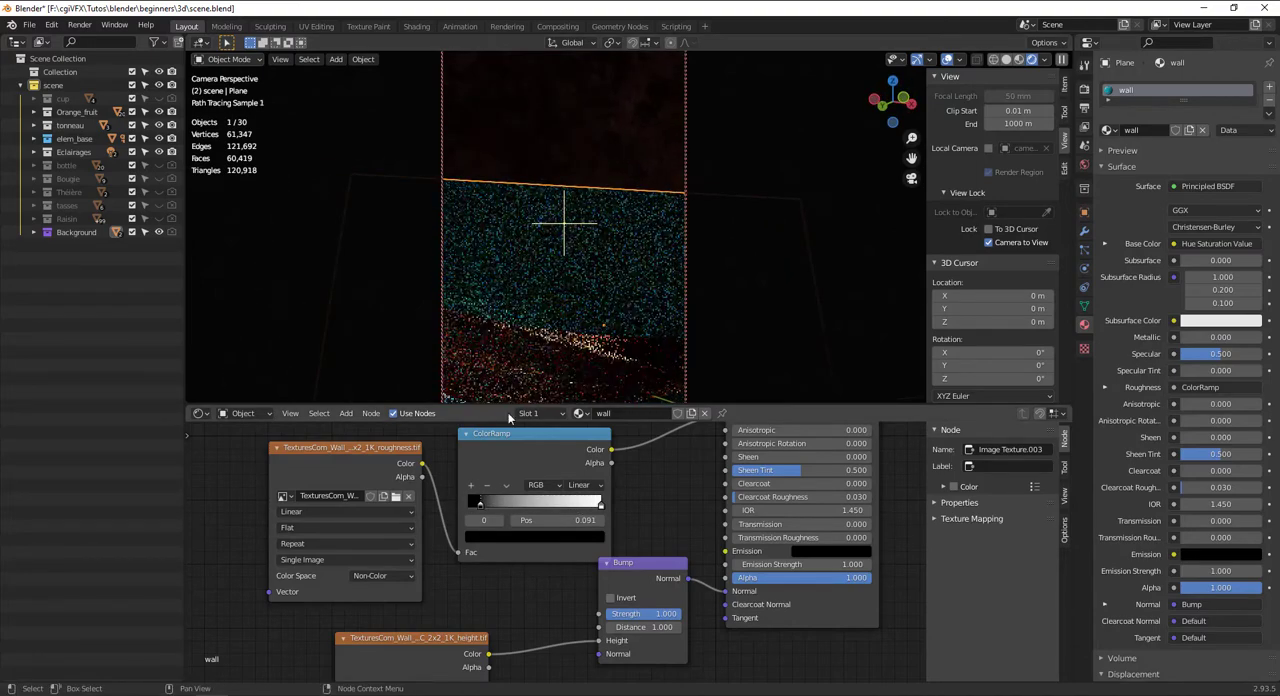
scroll(459, 503, down, 3)
scroll(652, 346, down, 4)
middle_drag(650, 344, 638, 264)
key(KP_0)
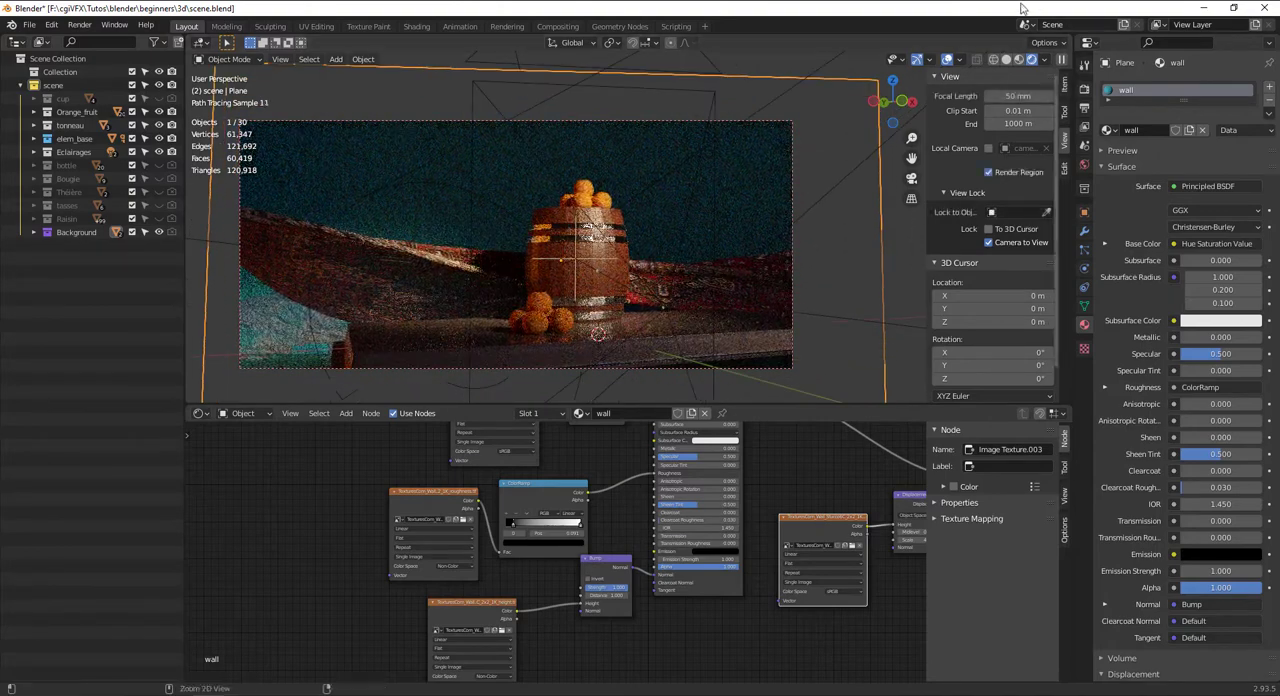
Switch the viewport to solid shading and save the scene file
click(1005, 61)
key(ctrl+s)
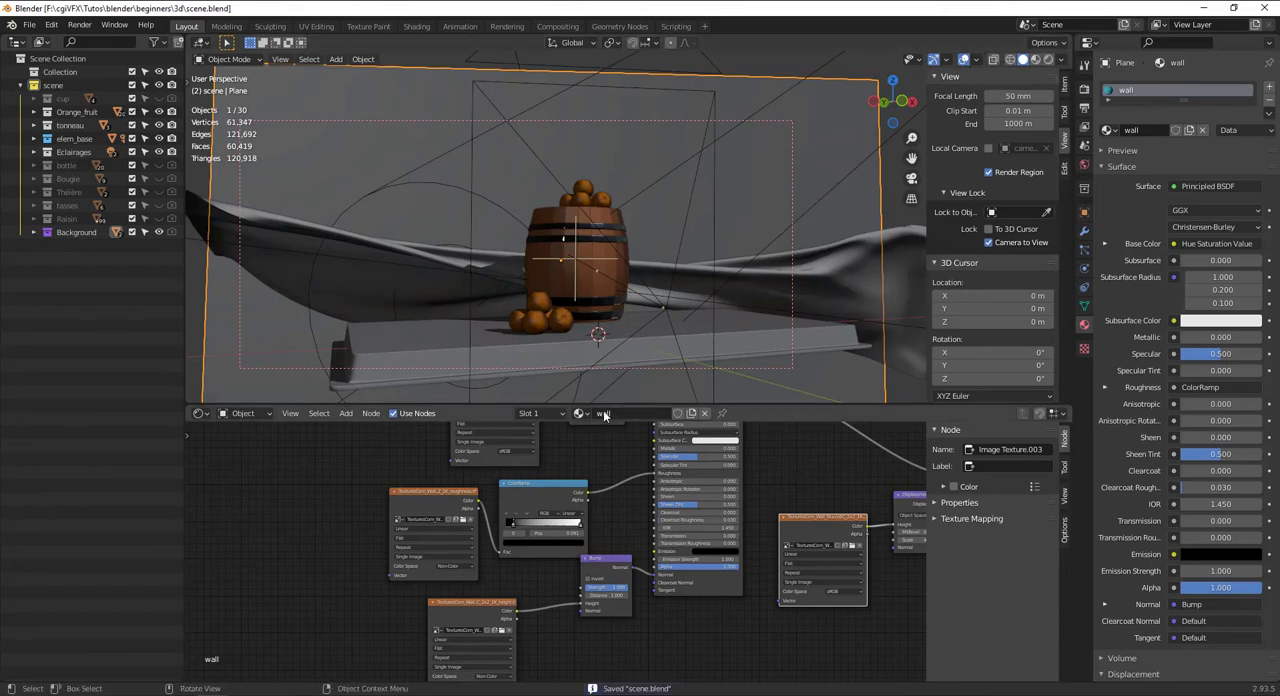
mouse_move(614, 316)
middle_down()
mouse_move(651, 325)
mouse_move(625, 307)
mouse_move(561, 314)
mouse_move(612, 317)
middle_up()
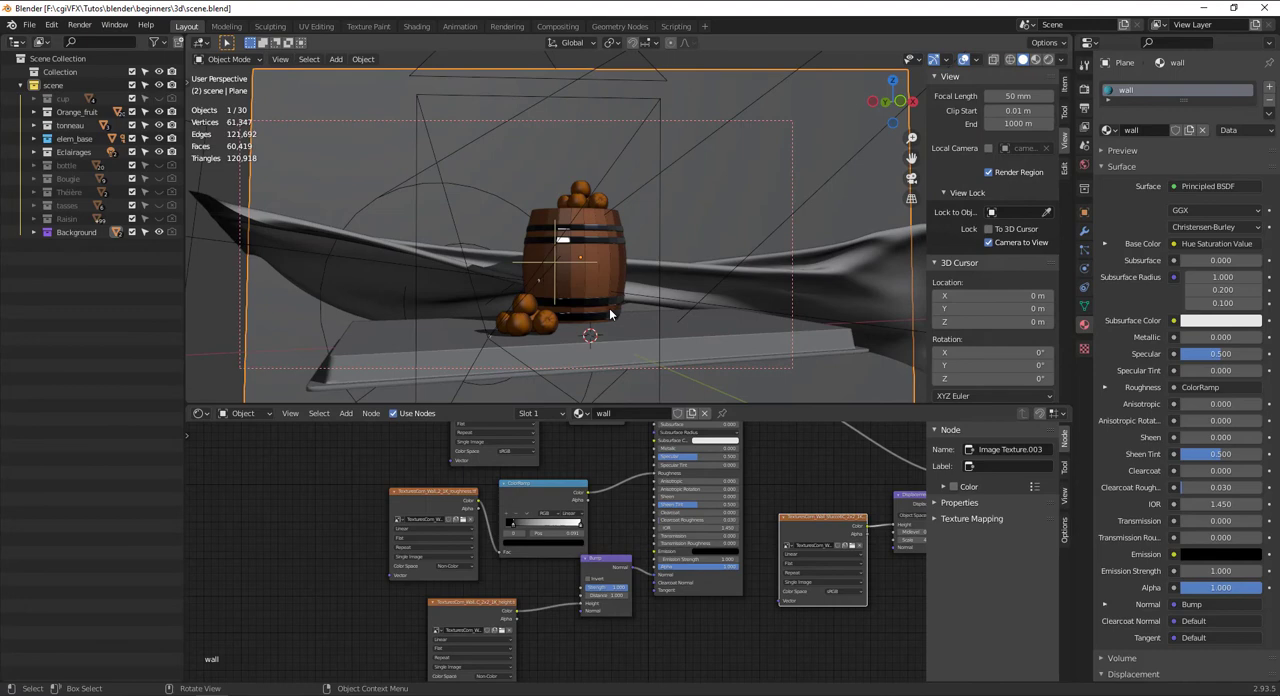